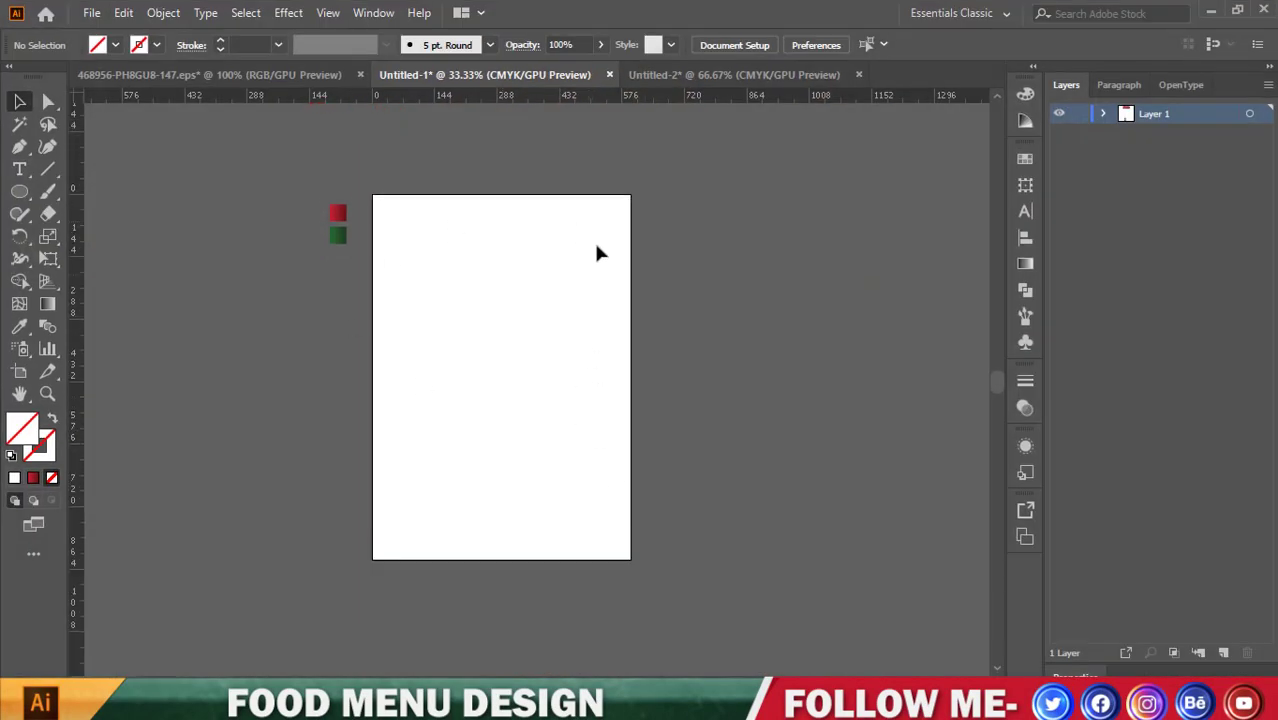
Draw an artboard-sized rectangle and fill it with the sampled red gradient swatch.
{"action": "scroll", "coordinate": [424, 304], "scroll_direction": "up", "scroll_amount": 1}
{"action": "scroll", "coordinate": [423, 303], "scroll_direction": "down", "scroll_amount": 1}
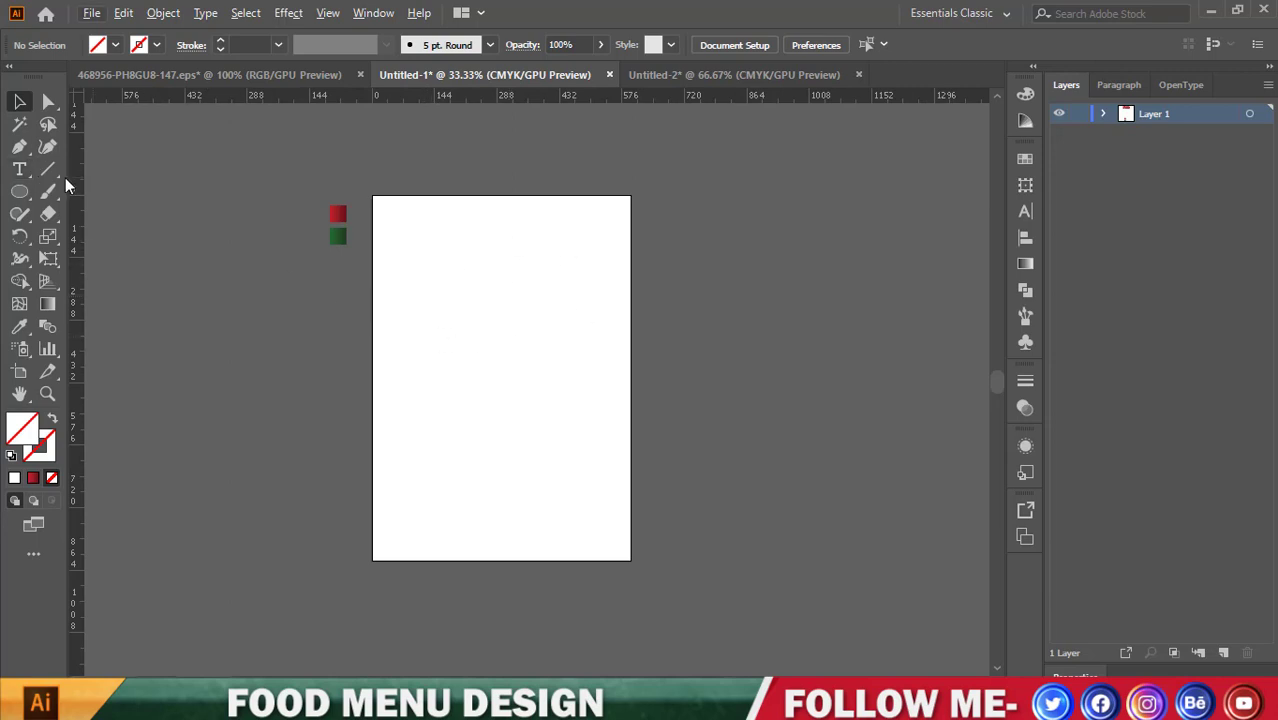
{"action": "left_click_drag", "start_coordinate": [19, 191], "coordinate": [126, 198]}
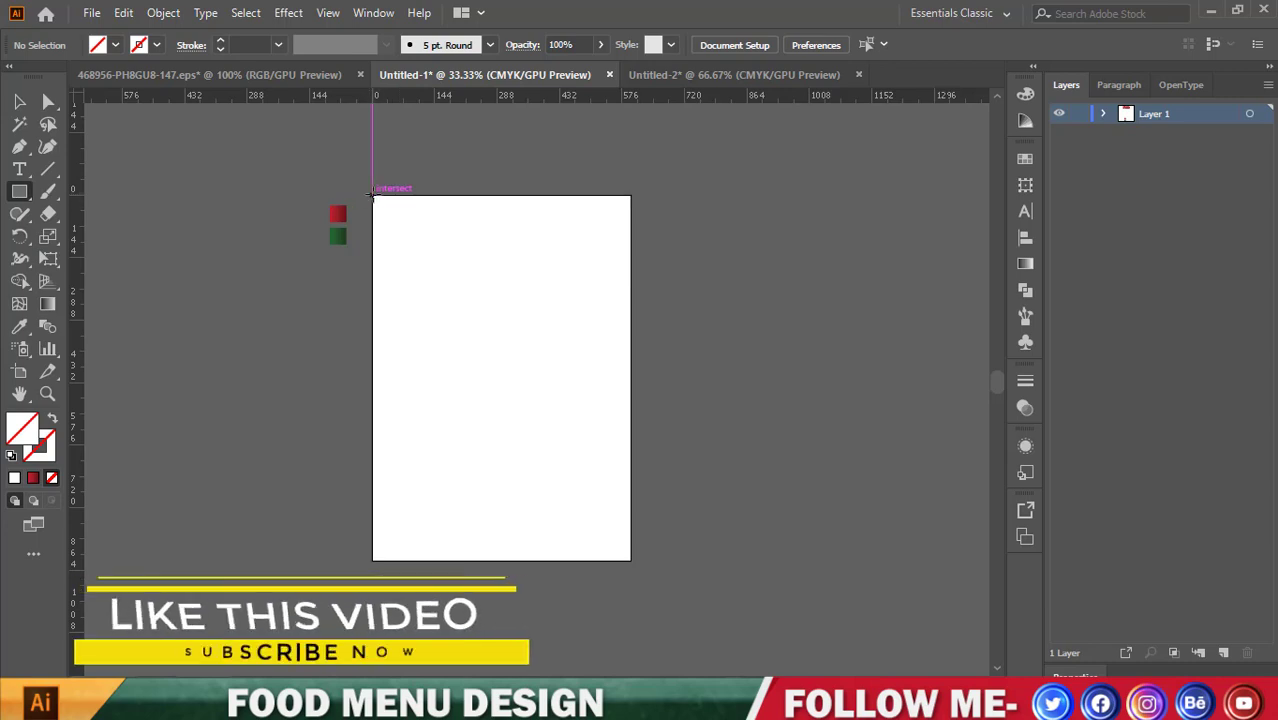
{"action": "left_click_drag", "start_coordinate": [372, 196], "coordinate": [631, 560]}
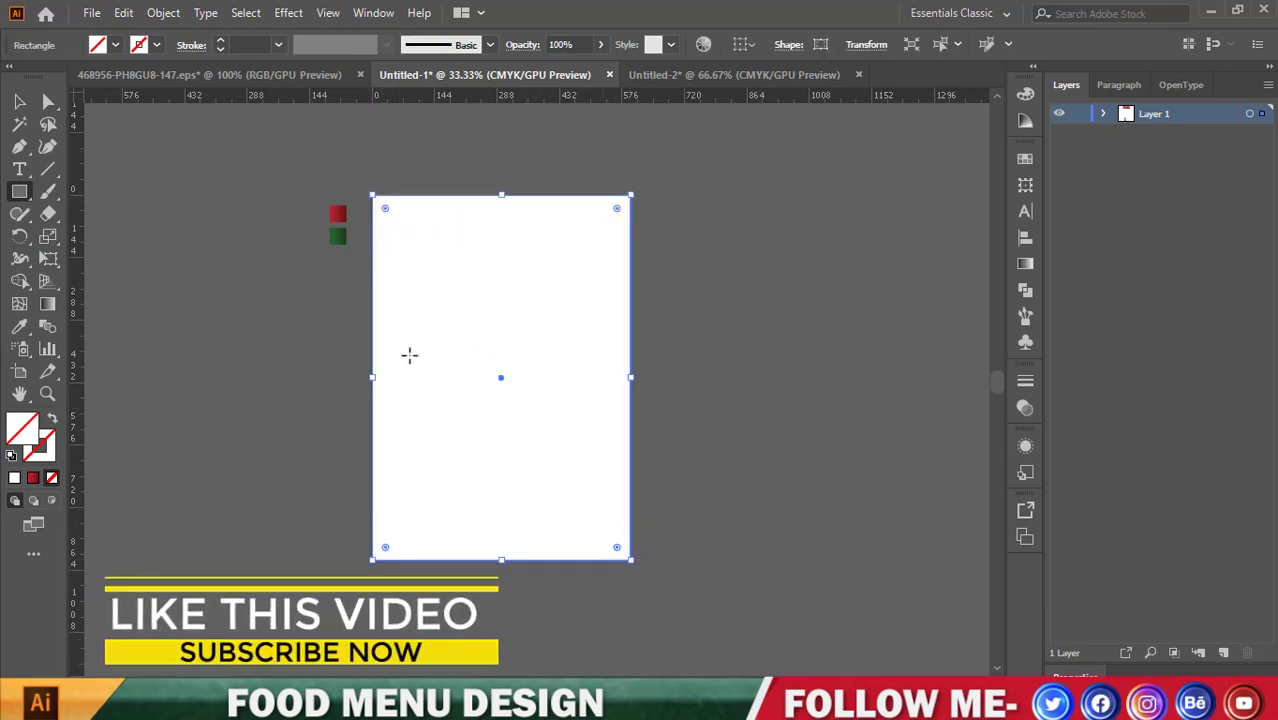
{"action": "left_click", "coordinate": [19, 326]}
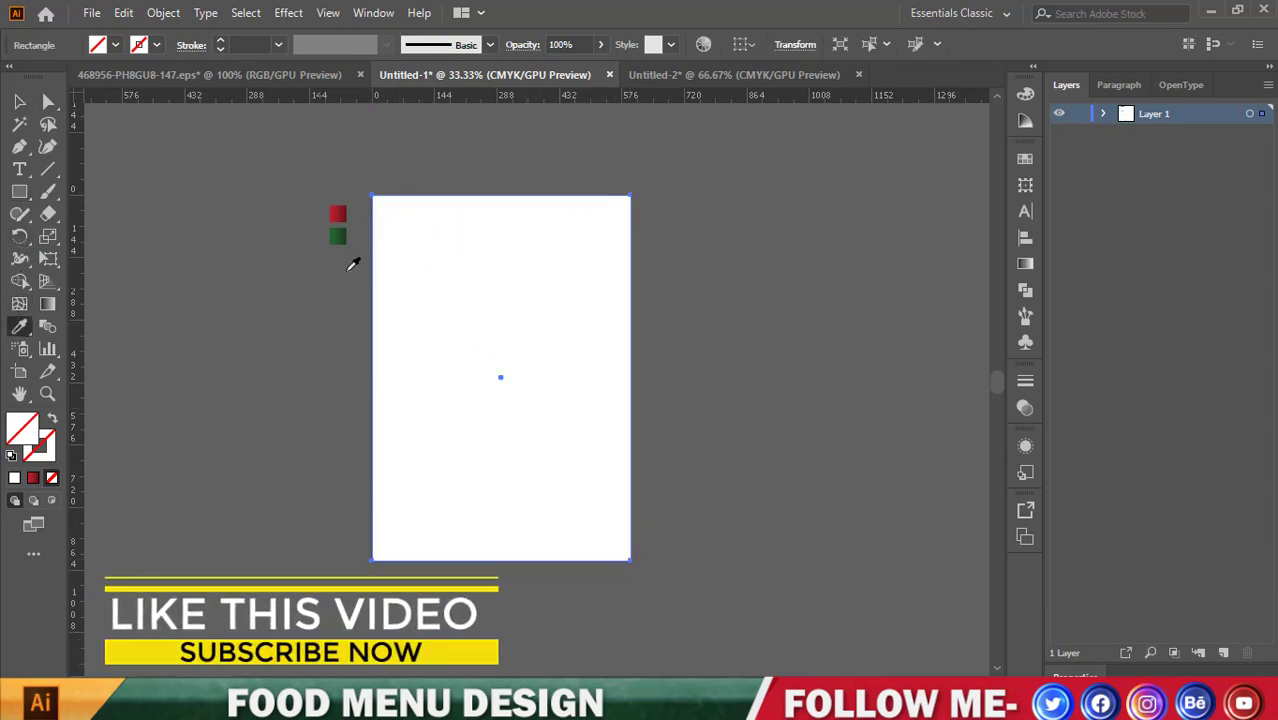
{"action": "left_click", "coordinate": [337, 213]}
Angle the red gradient diagonally, running from the top-left corner toward the bottom-right.
{"action": "left_click", "coordinate": [19, 101]}
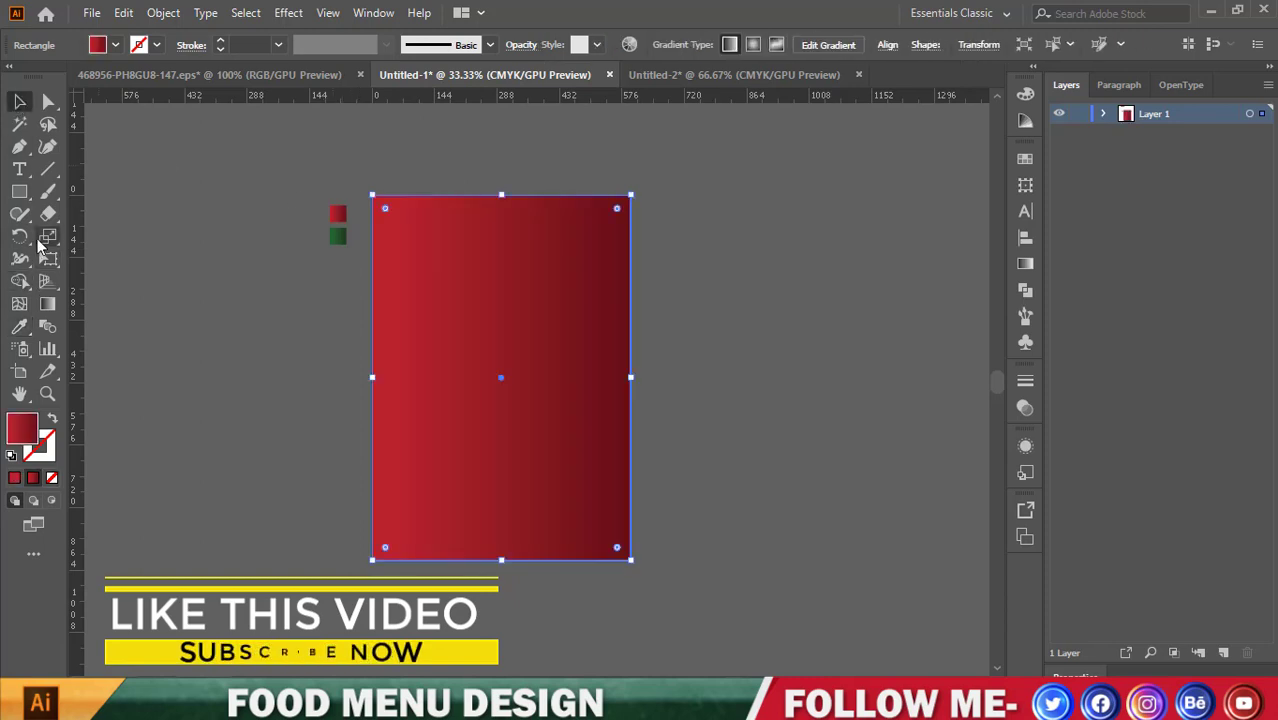
{"action": "left_click", "coordinate": [47, 303]}
{"action": "left_click_drag", "start_coordinate": [328, 277], "coordinate": [878, 597]}
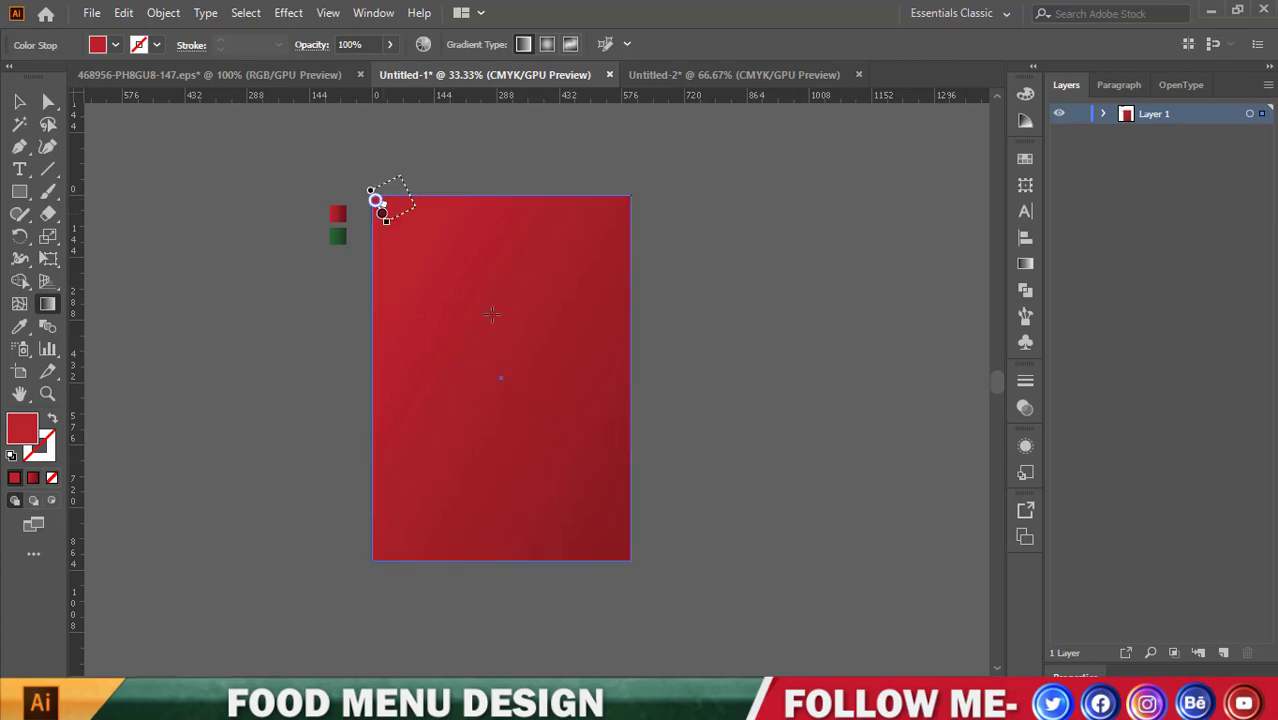
{"action": "left_click_drag", "start_coordinate": [371, 196], "coordinate": [785, 536]}
{"action": "left_click_drag", "start_coordinate": [331, 237], "coordinate": [758, 589]}
Add guides along the red rectangle's side, top and bottom edges.
{"action": "left_click", "coordinate": [16, 100]}
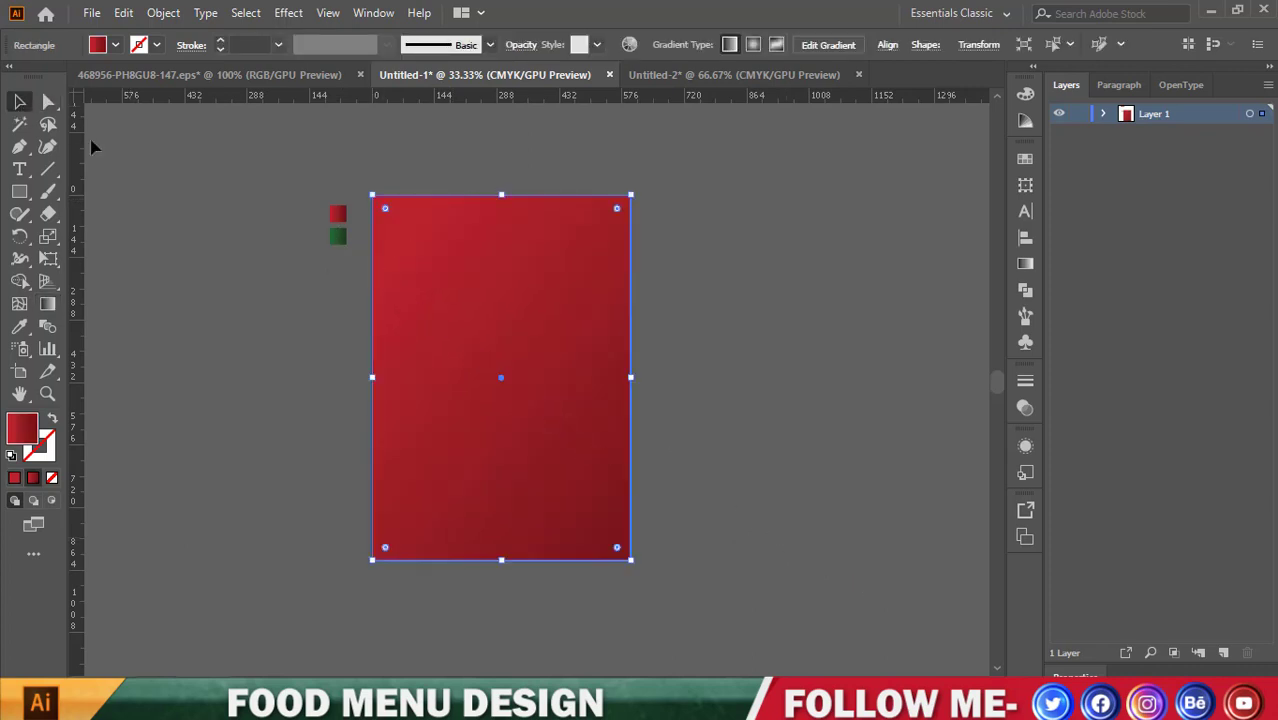
{"action": "left_click", "coordinate": [250, 260]}
{"action": "scroll", "coordinate": [440, 385], "scroll_direction": "up", "scroll_amount": 1}
{"action": "scroll", "coordinate": [420, 370], "scroll_direction": "up", "scroll_amount": 1}
{"action": "scroll", "coordinate": [378, 348], "scroll_direction": "up", "scroll_amount": 1}
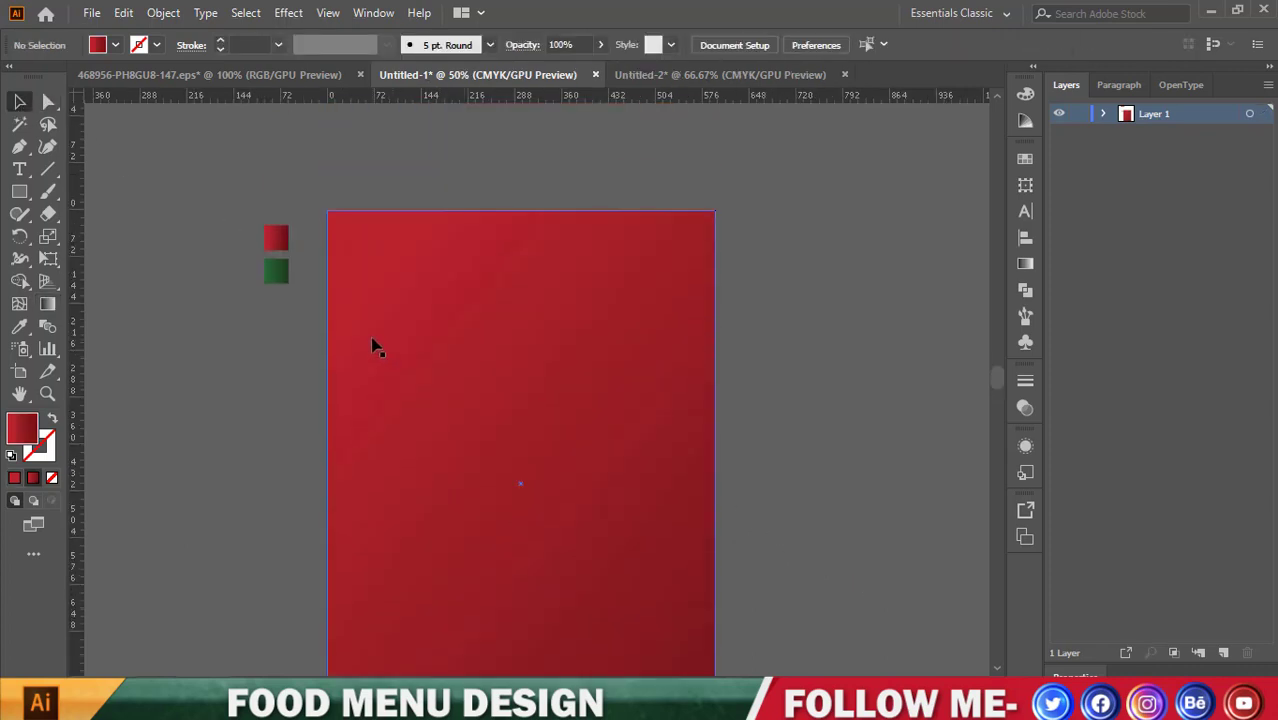
{"action": "scroll", "coordinate": [374, 320], "scroll_direction": "down", "scroll_amount": 1}
{"action": "scroll", "coordinate": [371, 311], "scroll_direction": "up", "scroll_amount": 1}
{"action": "scroll", "coordinate": [116, 274], "scroll_direction": "down", "scroll_amount": 2}
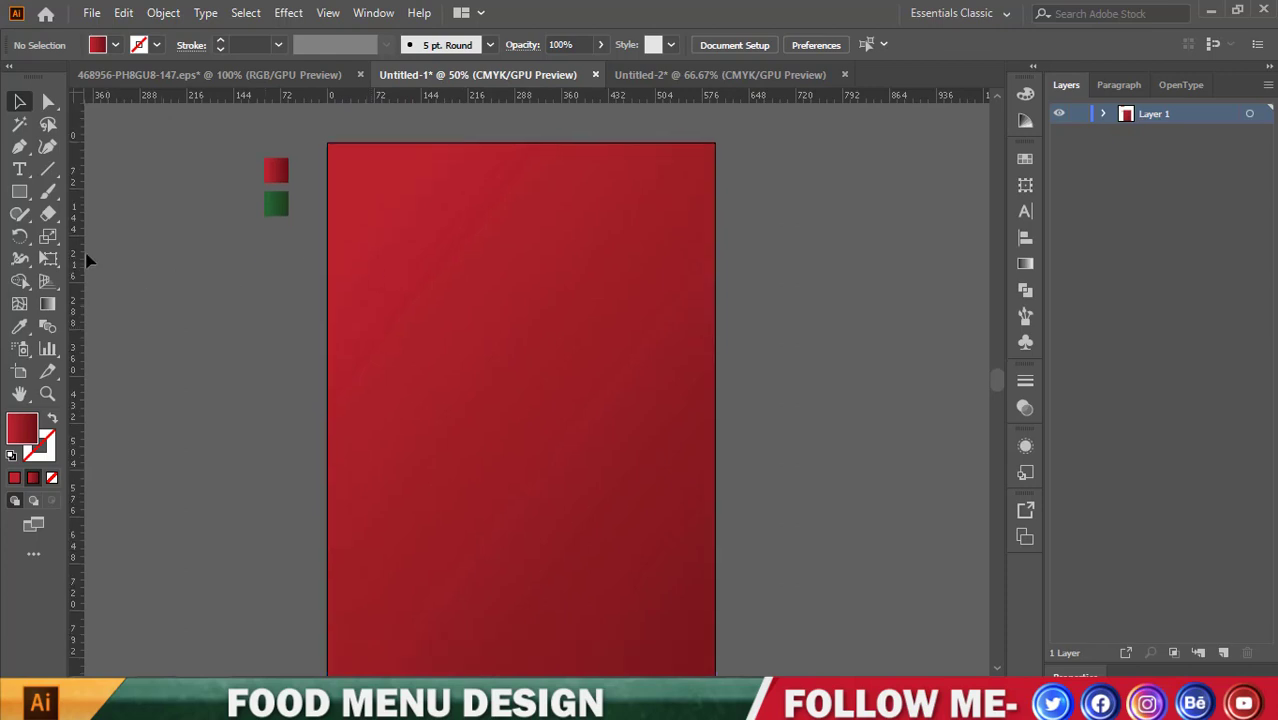
{"action": "left_click", "coordinate": [329, 254]}
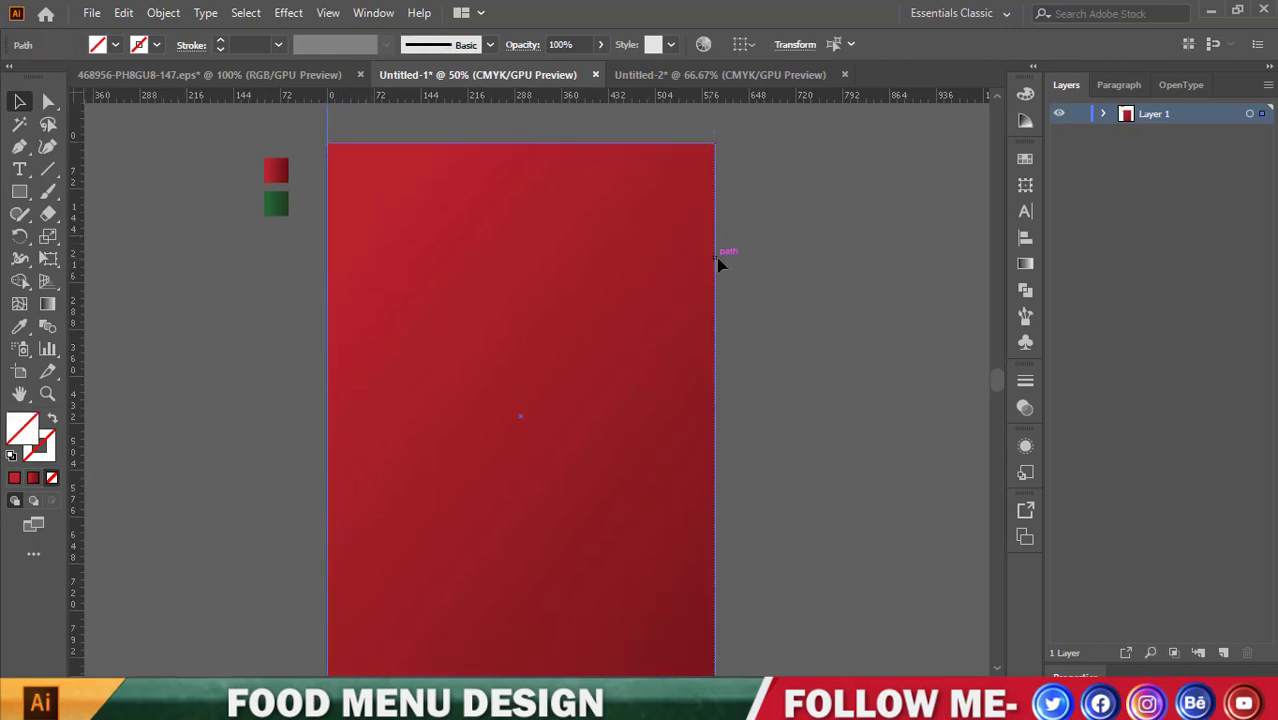
{"action": "scroll", "coordinate": [466, 180], "scroll_direction": "up", "scroll_amount": 1}
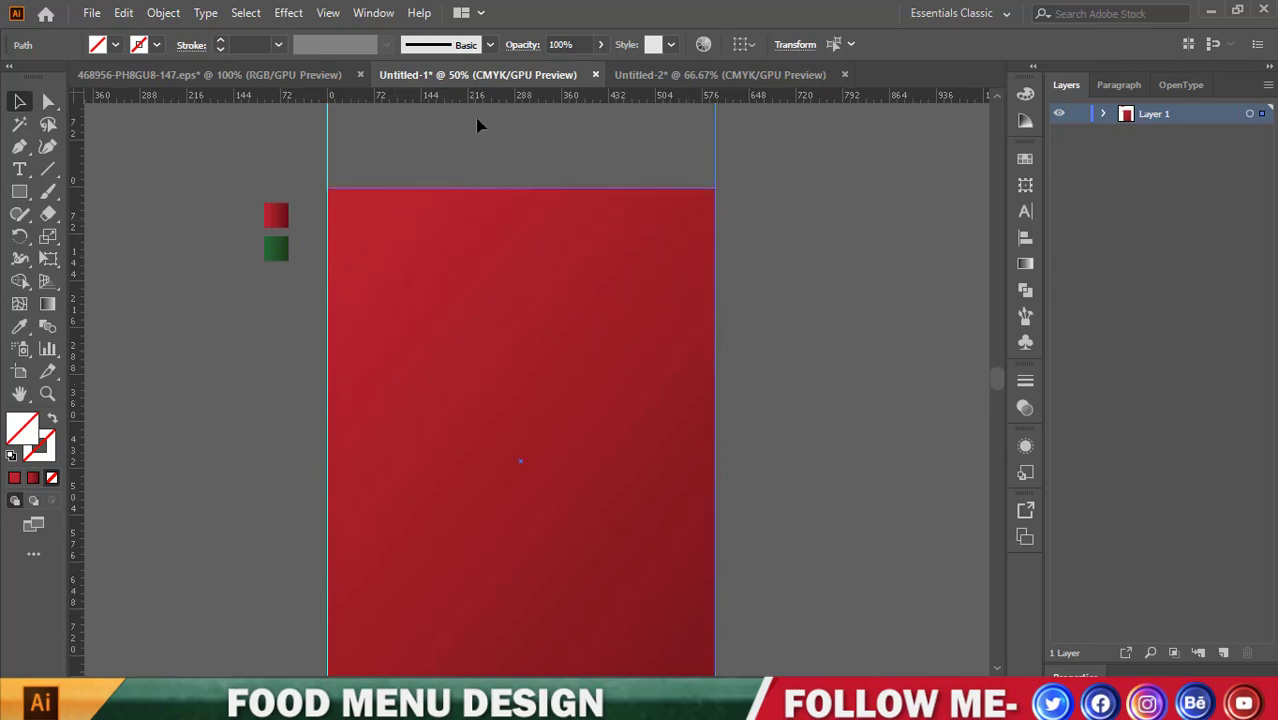
{"action": "left_click", "coordinate": [466, 189], "text": "shift"}
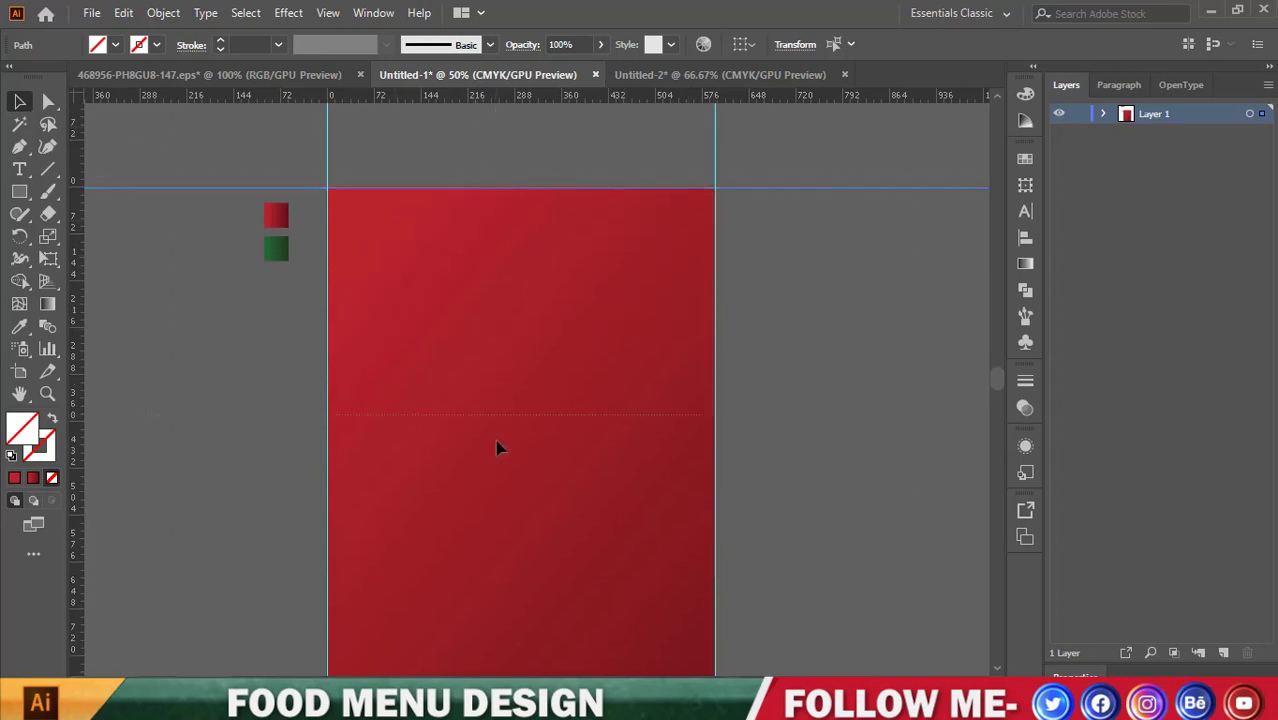
{"action": "scroll", "coordinate": [484, 615], "scroll_direction": "down", "scroll_amount": 1}
{"action": "scroll", "coordinate": [480, 605], "scroll_direction": "down", "scroll_amount": 3}
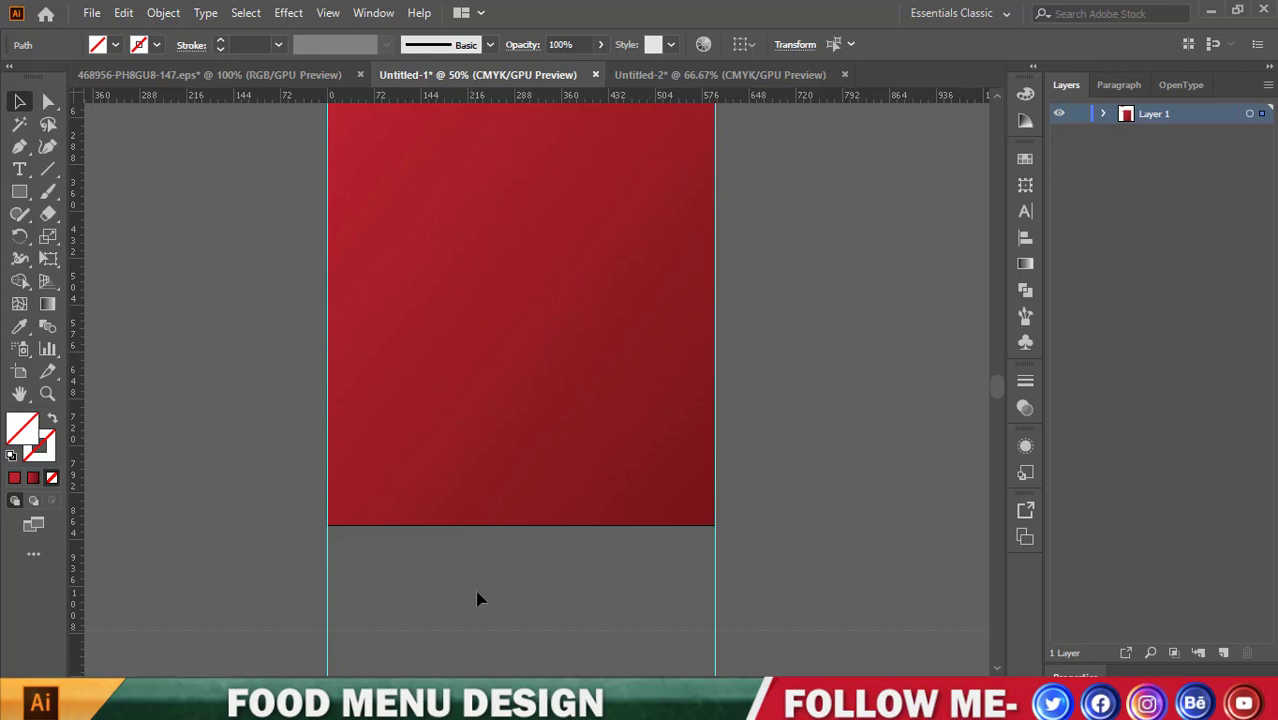
{"action": "left_click", "coordinate": [484, 524], "text": "shift"}
Add a vertical centre guide and a horizontal guide just below the top edge.
{"action": "left_click", "coordinate": [530, 382]}
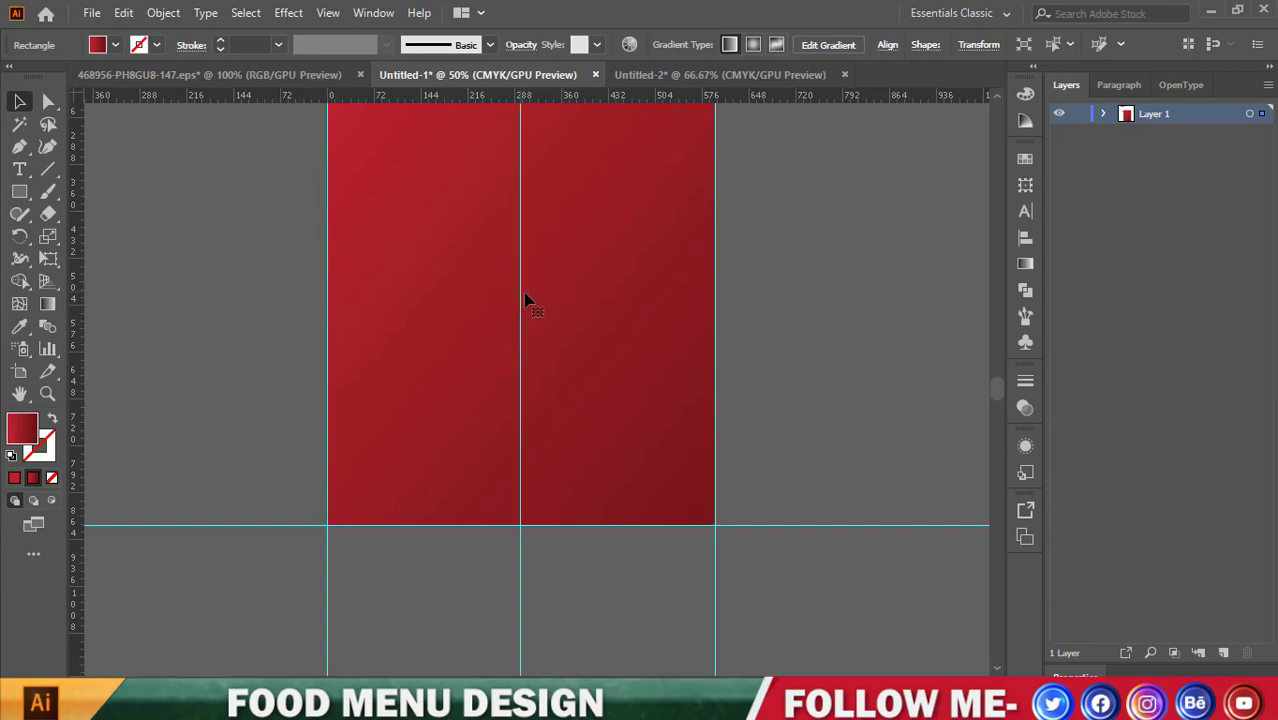
{"action": "key", "text": "ctrl+shift+a"}
{"action": "scroll", "coordinate": [698, 322], "scroll_direction": "up", "scroll_amount": 2}
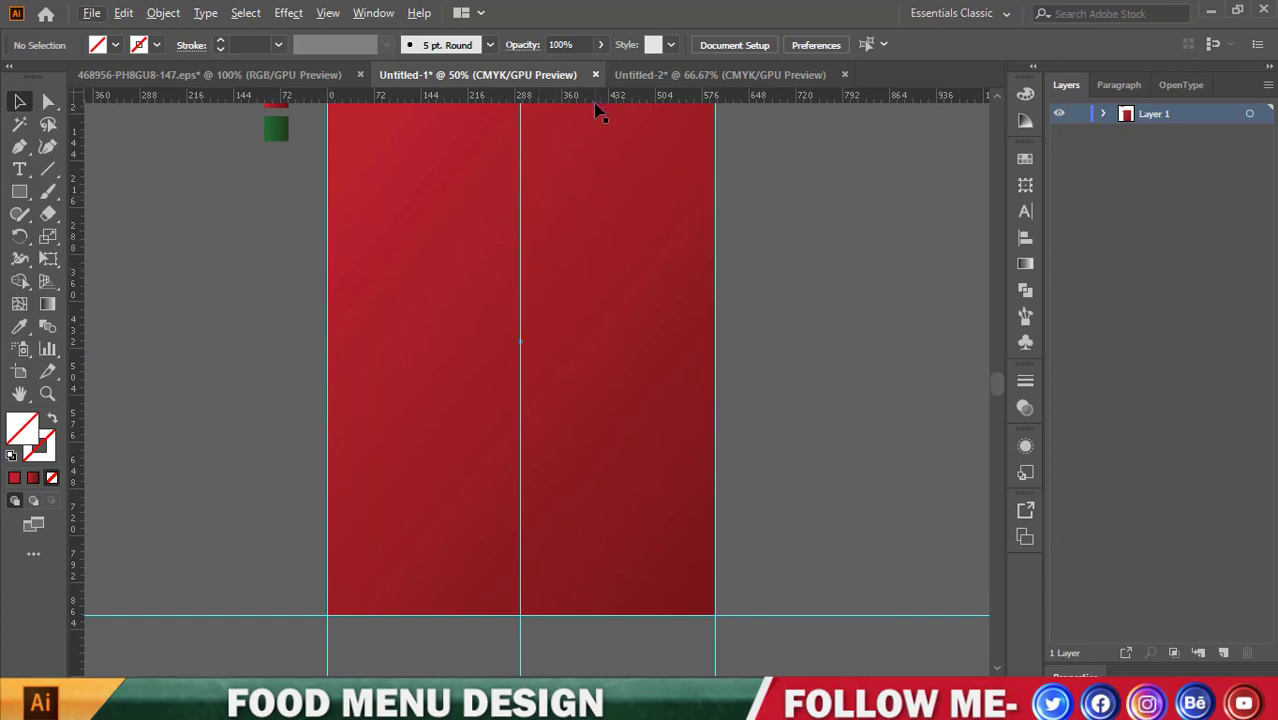
{"action": "left_click_drag", "start_coordinate": [596, 101], "coordinate": [574, 546]}
{"action": "scroll", "coordinate": [585, 142], "scroll_direction": "up", "scroll_amount": 1}
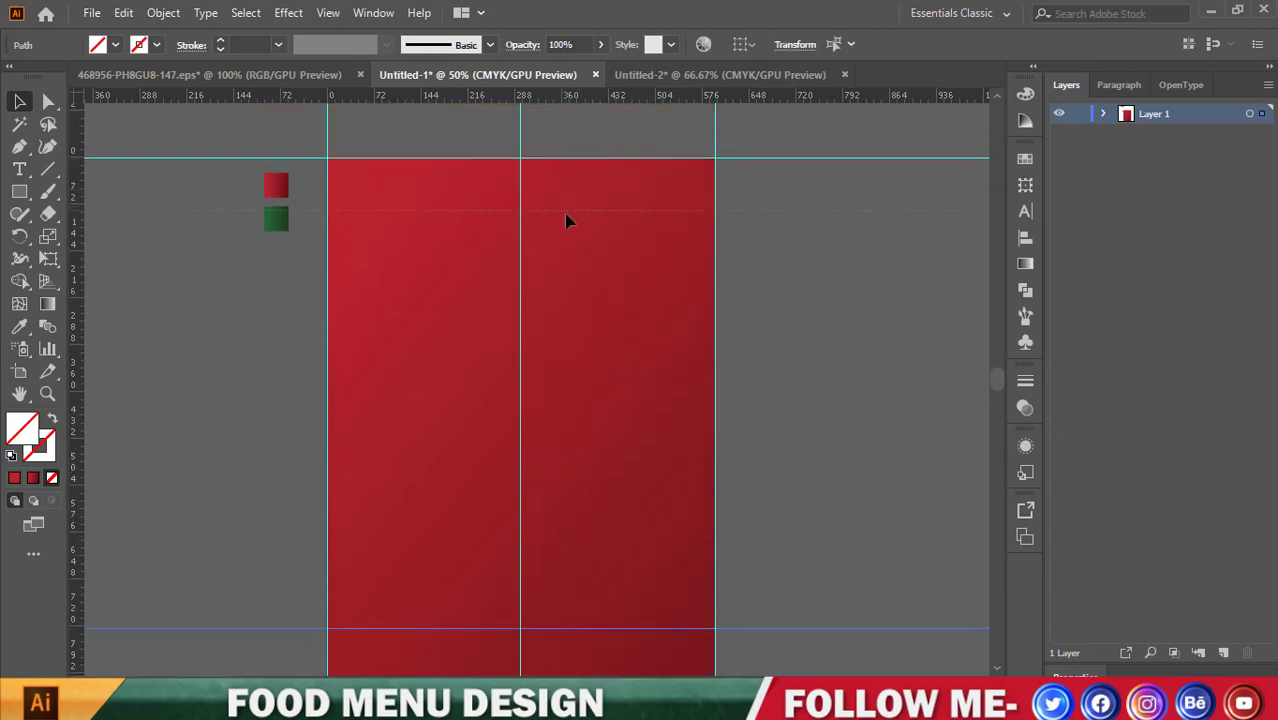
{"action": "left_click_drag", "start_coordinate": [564, 220], "coordinate": [564, 219]}
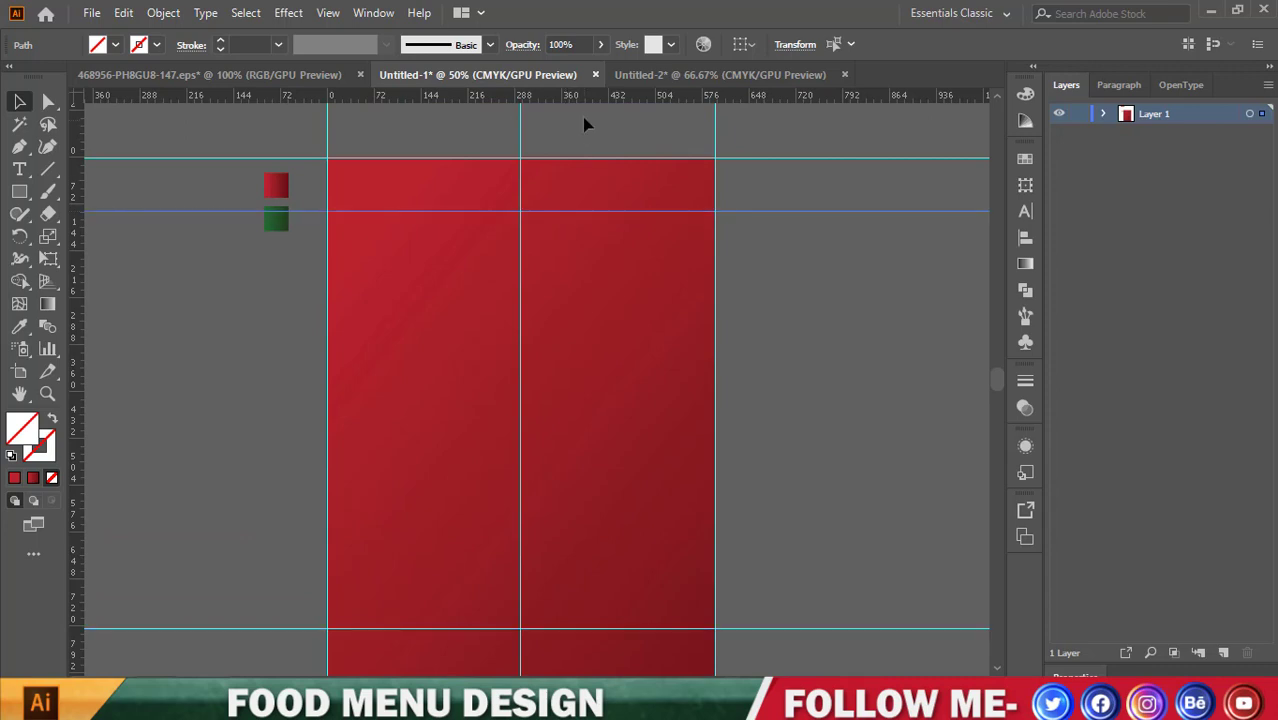
Pen-draw a path through both top corners and the right guide intersection, curving back via the left intersection.
{"action": "left_click", "coordinate": [19, 146]}
{"action": "scroll", "coordinate": [572, 216], "scroll_direction": "up", "scroll_amount": 1}
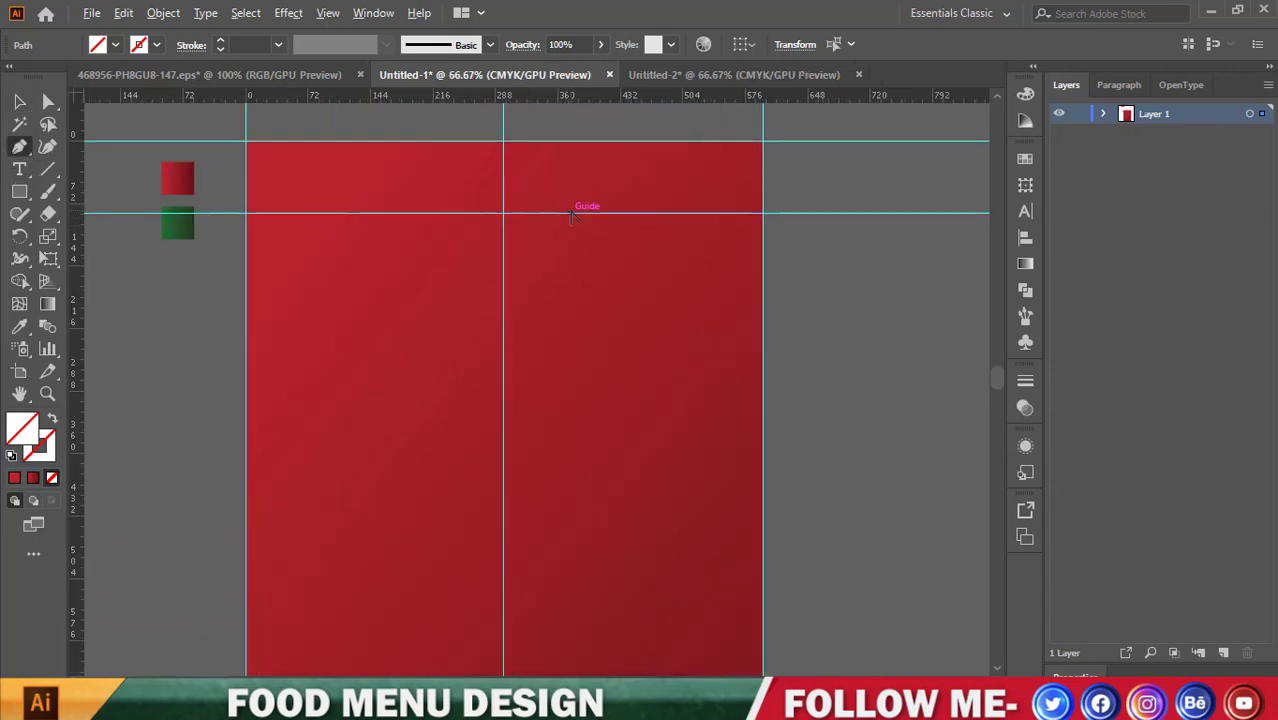
{"action": "left_click_drag", "start_coordinate": [246, 141], "coordinate": [782, 152]}
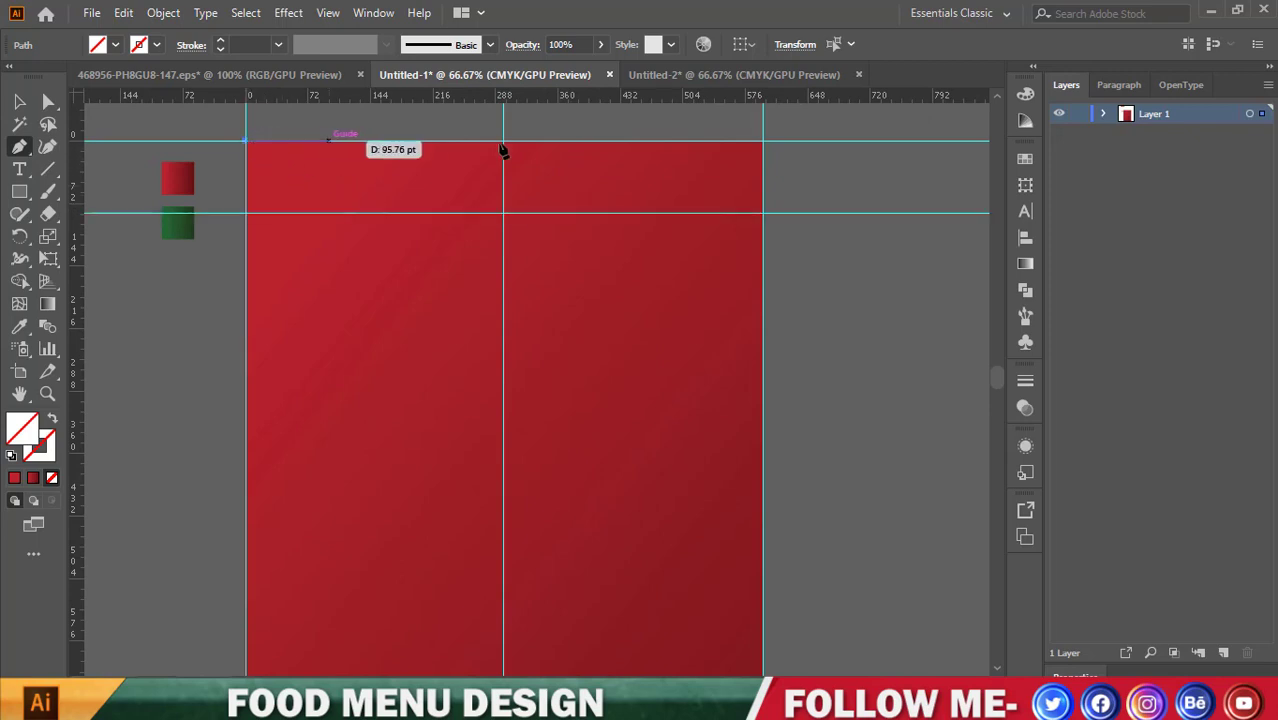
{"action": "left_click", "coordinate": [764, 142]}
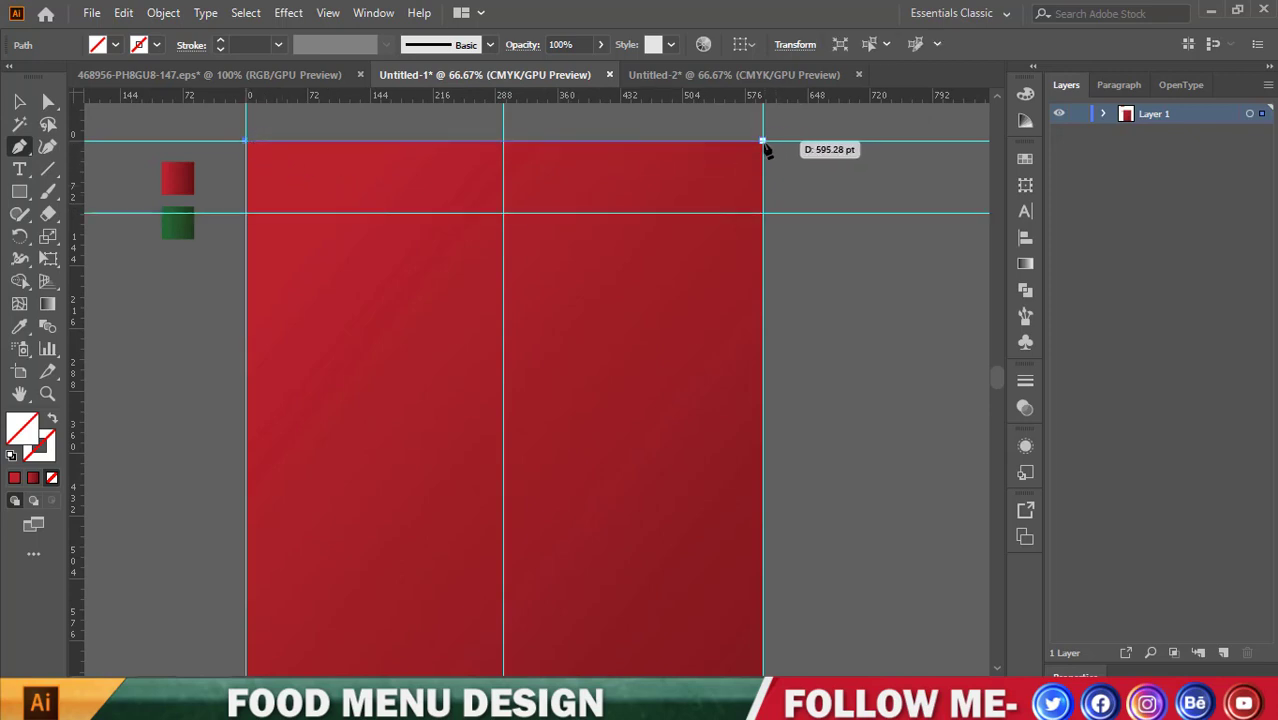
{"action": "left_click", "coordinate": [763, 214]}
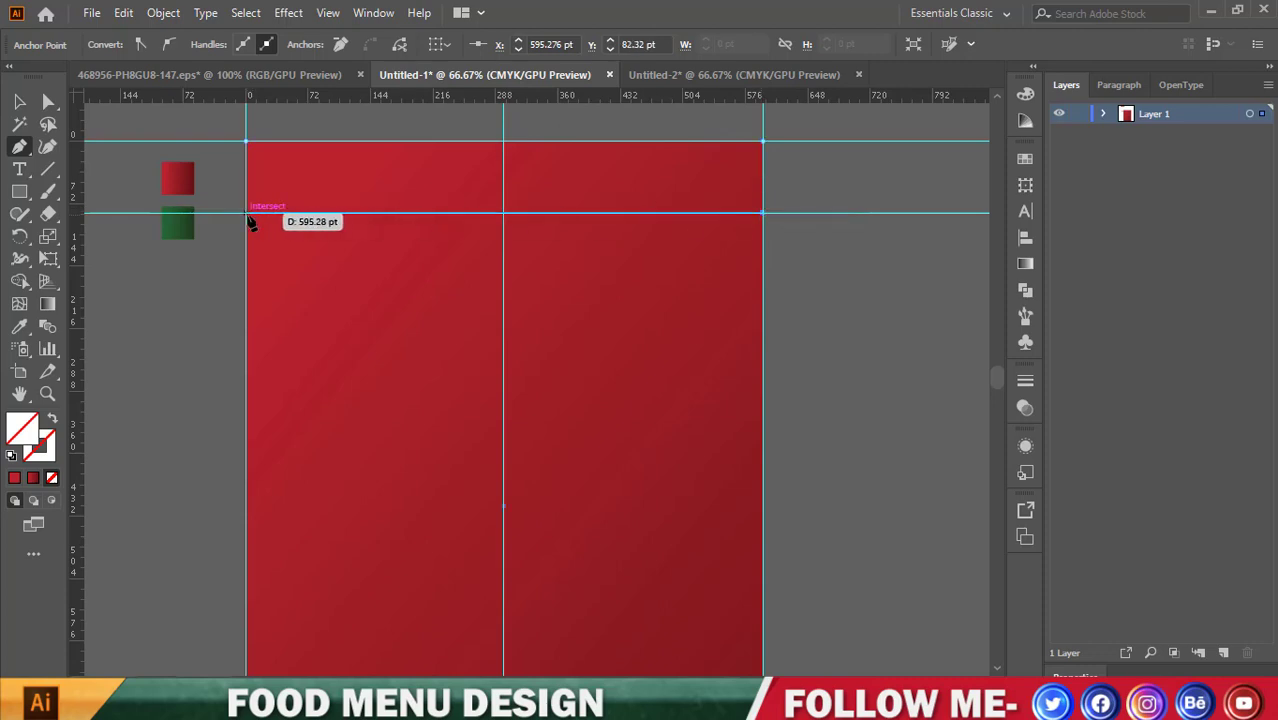
{"action": "mouse_move", "coordinate": [246, 213]}
{"action": "left_mouse_down"}
{"action": "mouse_move", "coordinate": [143, 105]}
{"action": "mouse_move", "coordinate": [171, 217]}
{"action": "mouse_move", "coordinate": [140, 197]}
{"action": "mouse_move", "coordinate": [140, 213]}
{"action": "left_mouse_up"}
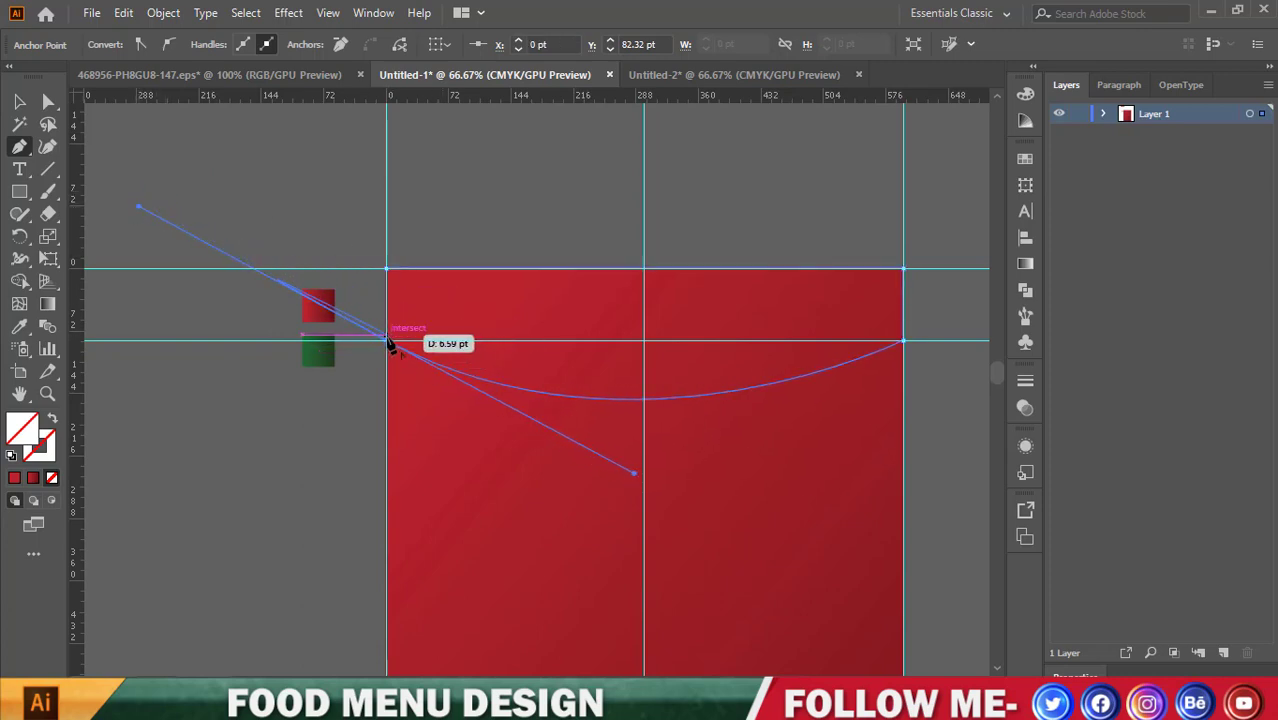
{"action": "left_click", "coordinate": [389, 268]}
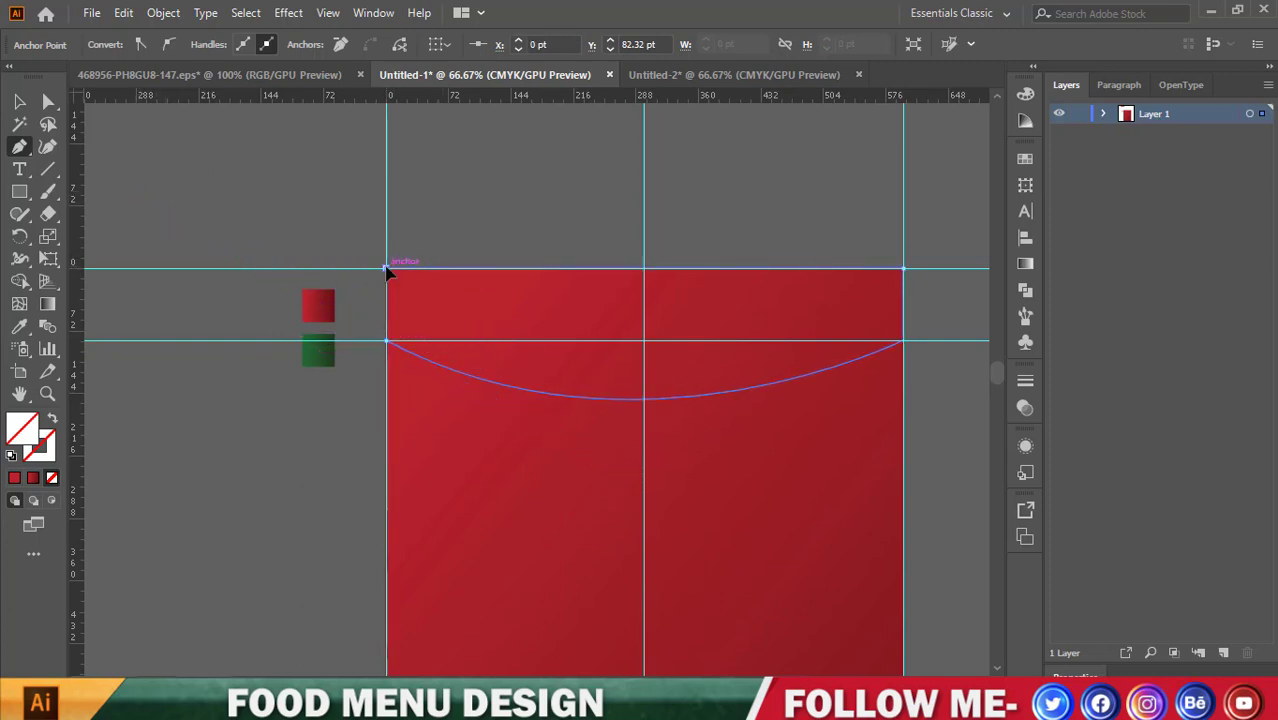
{"action": "left_click", "coordinate": [19, 101]}
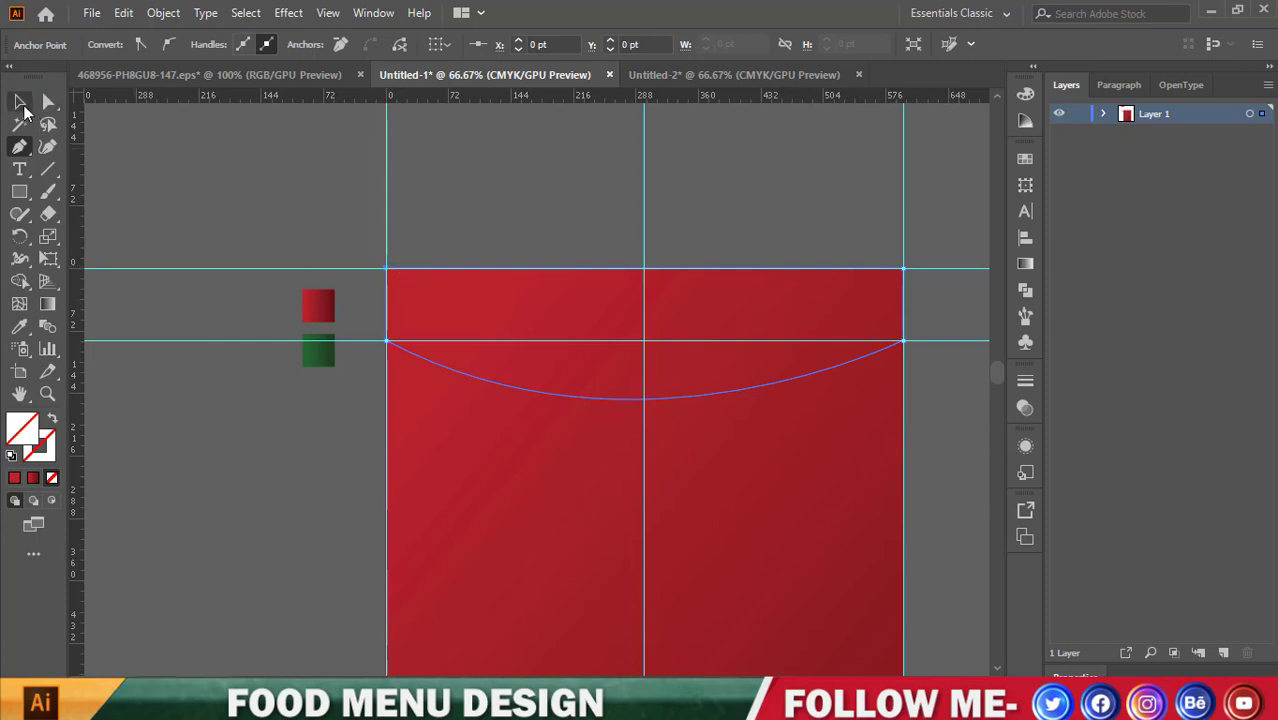
{"action": "left_click", "coordinate": [1104, 113]}
Fill the new top path with white.
{"action": "left_click", "coordinate": [1263, 136]}
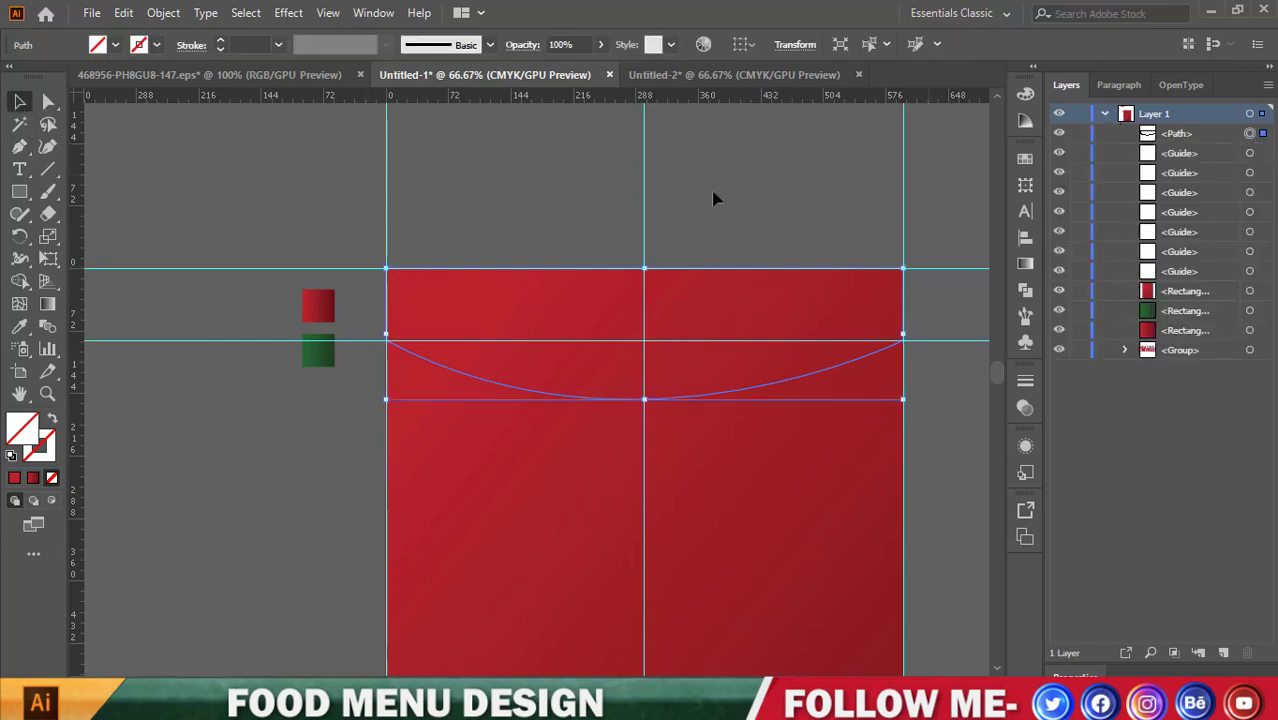
{"action": "left_click", "coordinate": [113, 50]}
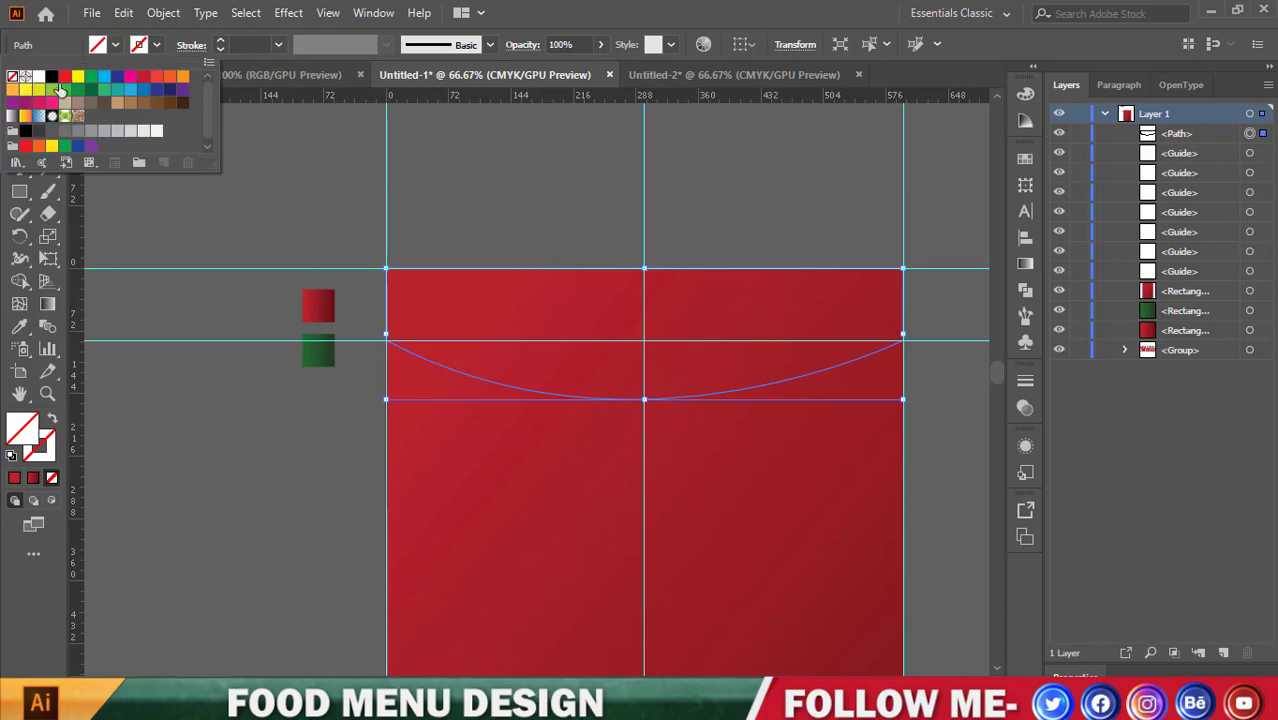
{"action": "left_click", "coordinate": [44, 82]}
{"action": "left_click", "coordinate": [505, 240]}
{"action": "scroll", "coordinate": [505, 240], "scroll_direction": "down", "scroll_amount": 2}
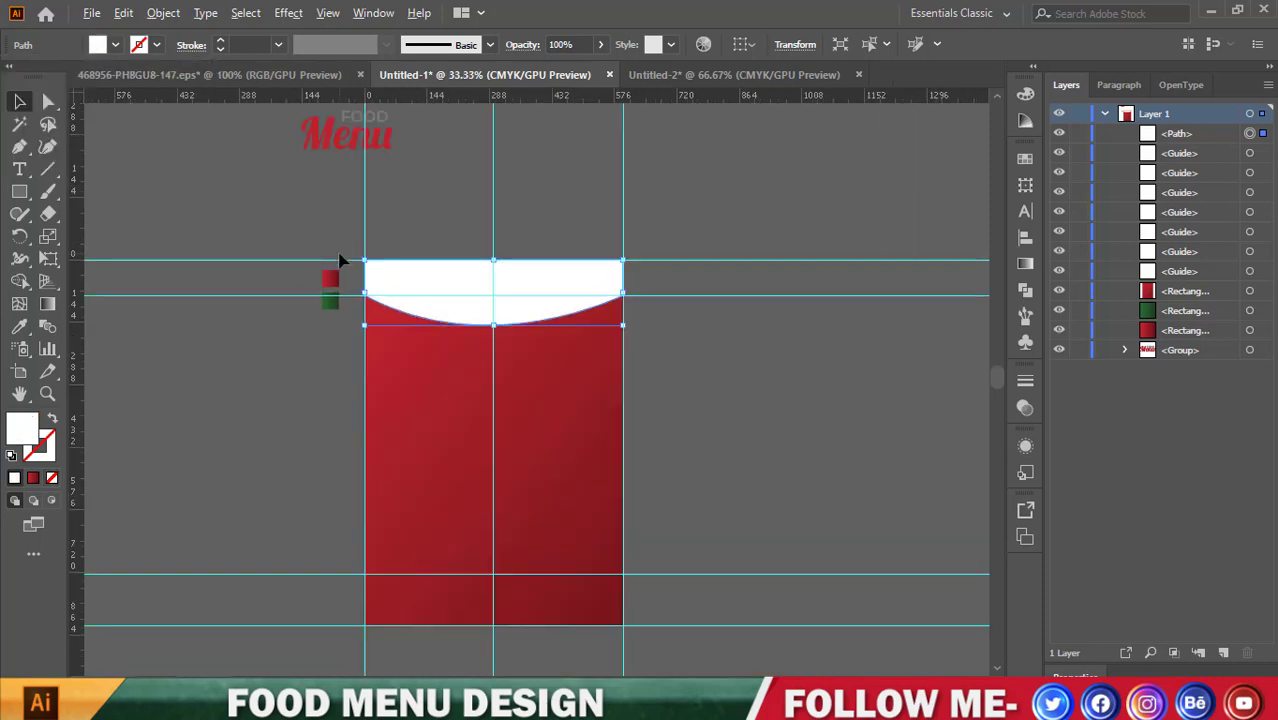
{"action": "left_click", "coordinate": [720, 375]}
{"action": "scroll", "coordinate": [485, 340], "scroll_direction": "up", "scroll_amount": 1}
{"action": "scroll", "coordinate": [475, 332], "scroll_direction": "up", "scroll_amount": 1}
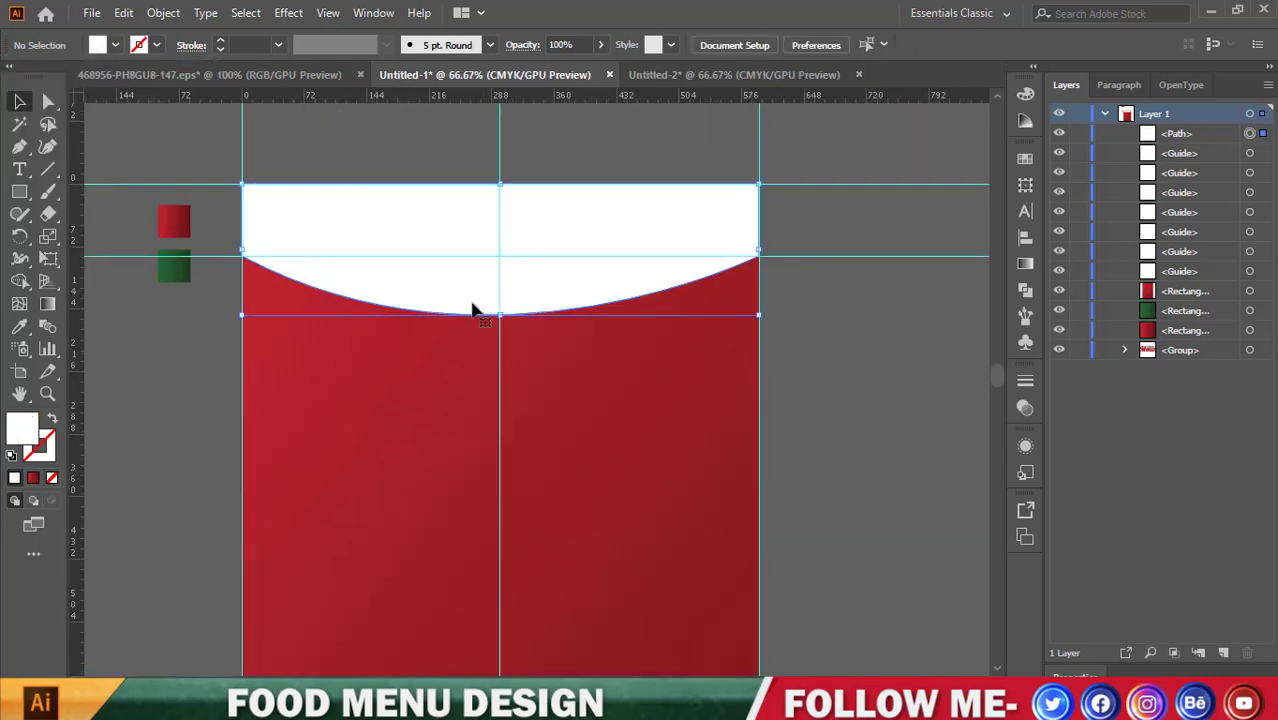
Reshape the white band's bottom into a smooth arc by dragging the lower-left anchor's handle.
{"action": "left_click", "coordinate": [474, 310]}
{"action": "left_click_drag", "start_coordinate": [501, 313], "coordinate": [501, 290]}
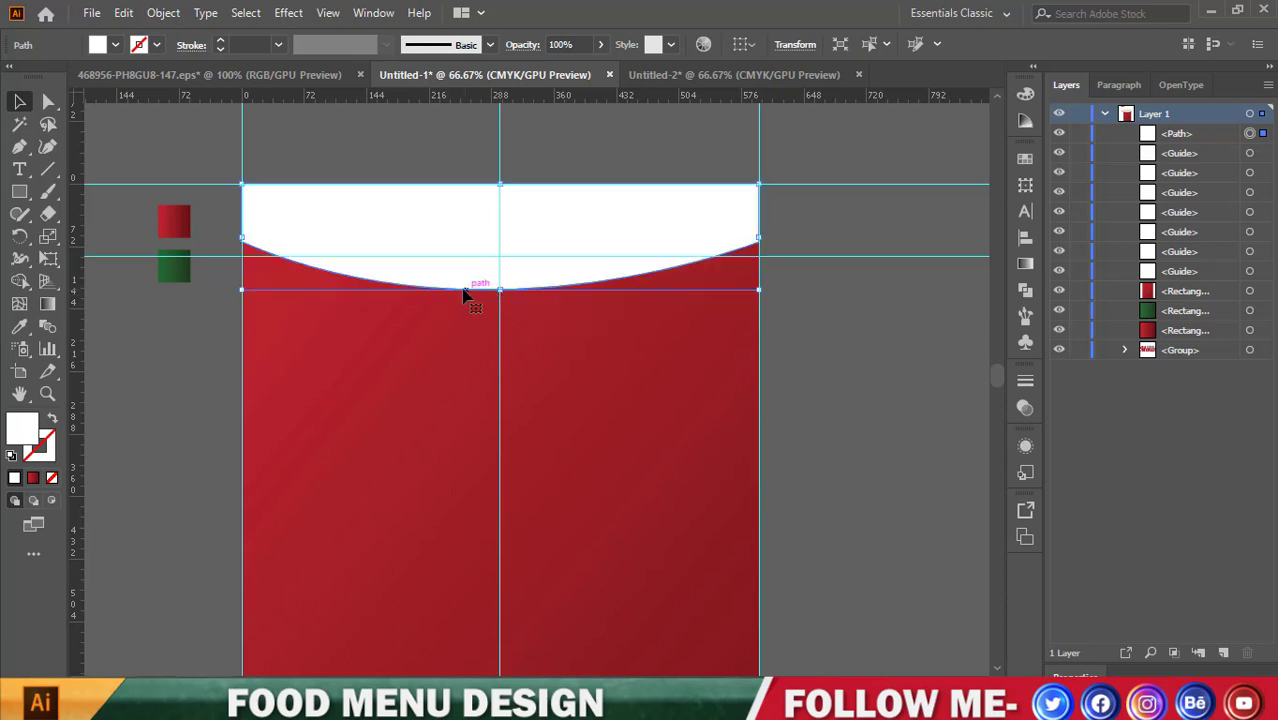
{"action": "left_click", "coordinate": [48, 101]}
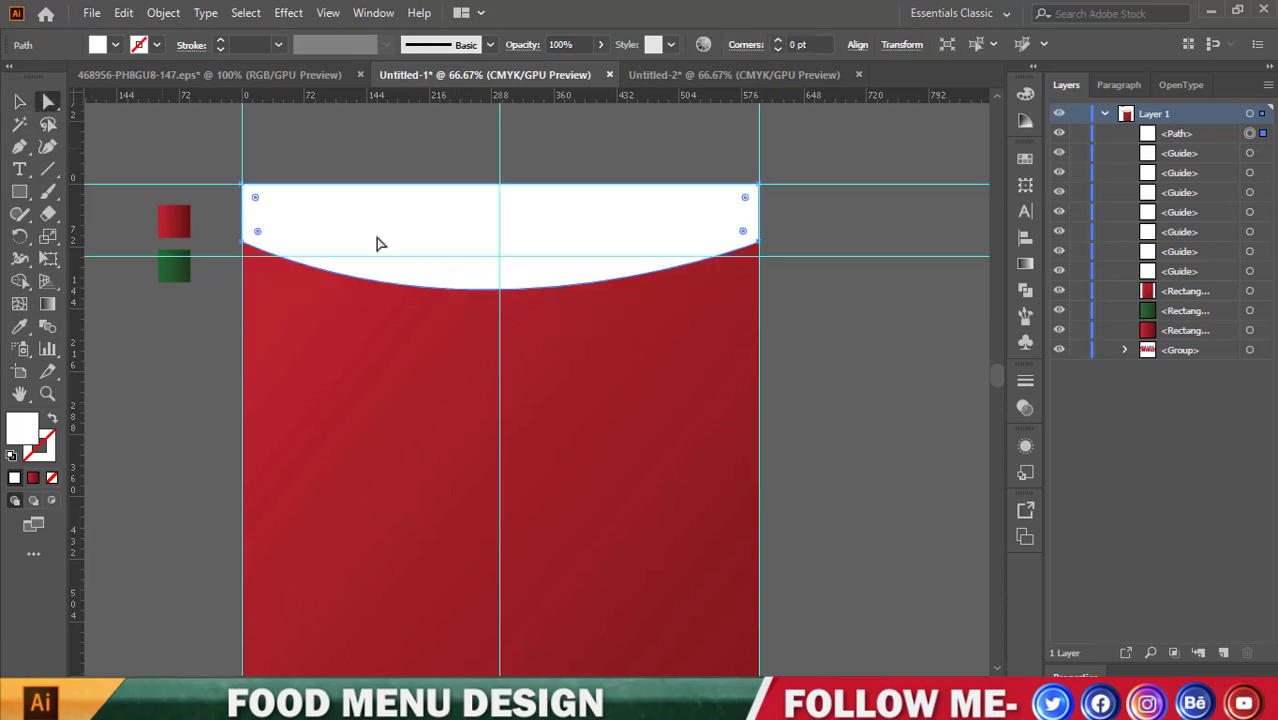
{"action": "left_click", "coordinate": [244, 241]}
{"action": "mouse_move", "coordinate": [330, 268]}
{"action": "left_mouse_down"}
{"action": "mouse_move", "coordinate": [463, 343]}
{"action": "mouse_move", "coordinate": [501, 346]}
{"action": "mouse_move", "coordinate": [503, 365]}
{"action": "left_mouse_up"}
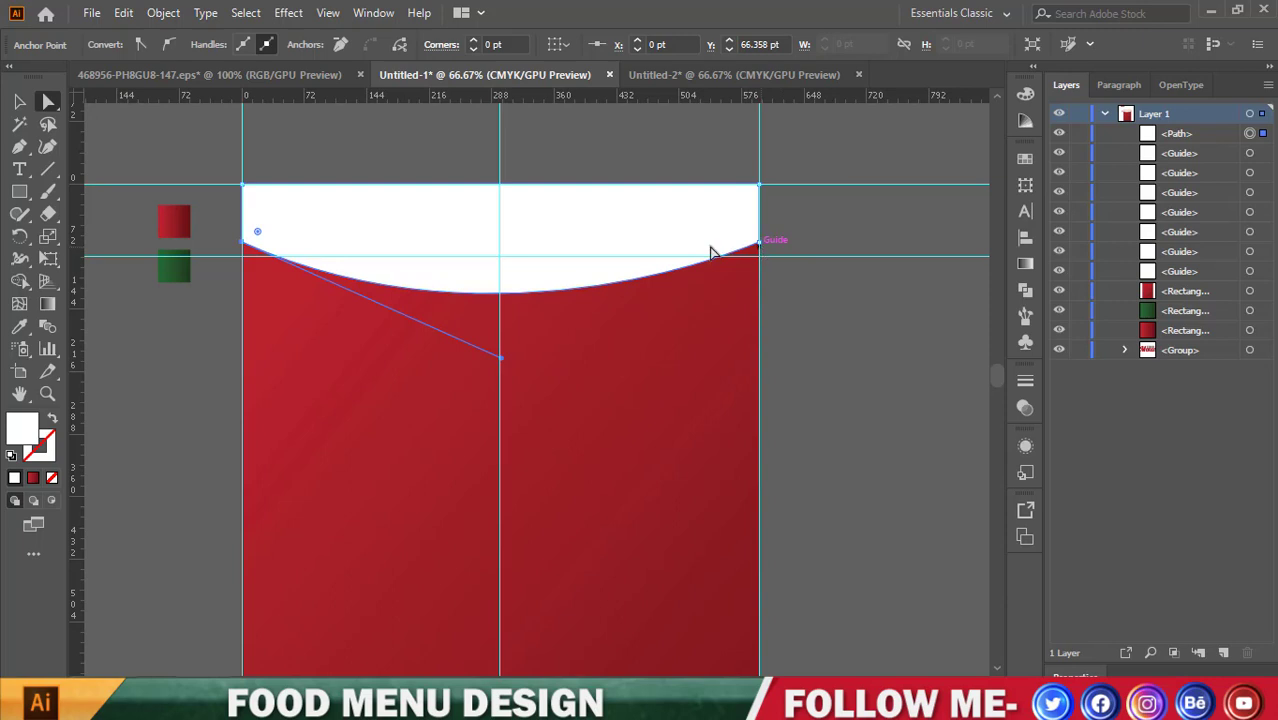
{"action": "left_click", "coordinate": [19, 101]}
{"action": "left_click", "coordinate": [823, 413]}
{"action": "scroll", "coordinate": [632, 413], "scroll_direction": "down", "scroll_amount": 2}
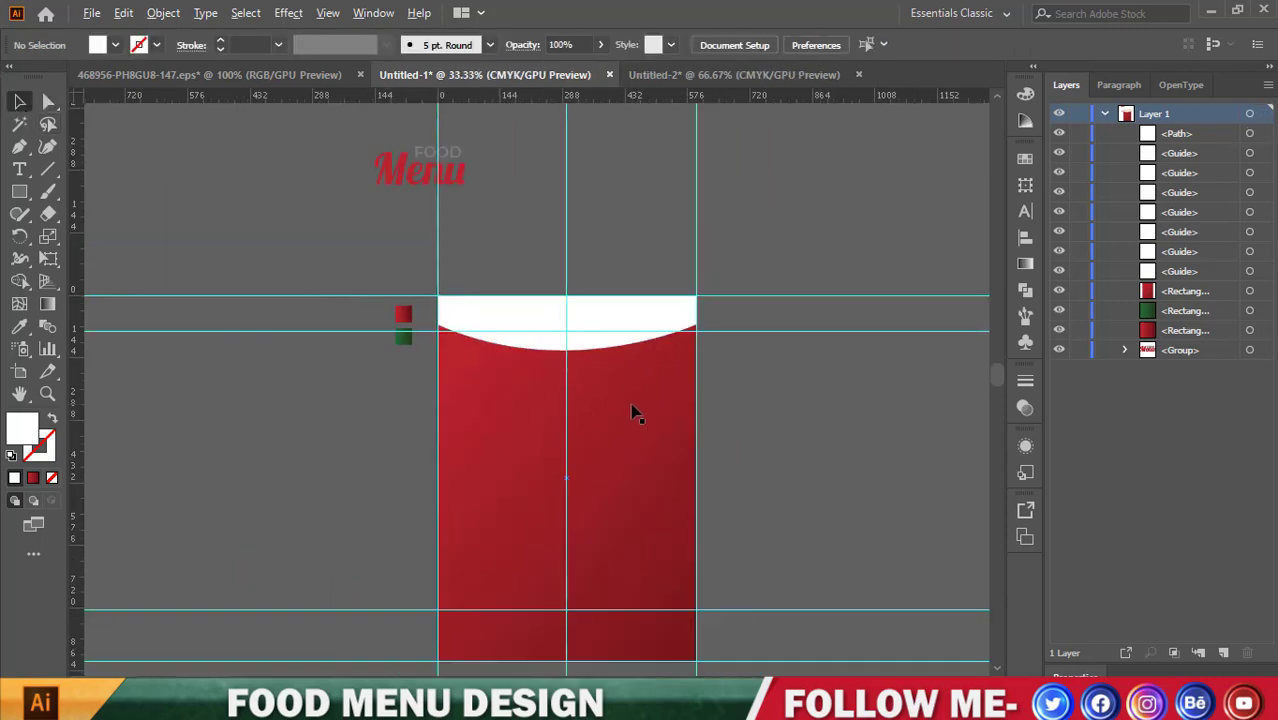
{"action": "scroll", "coordinate": [632, 405], "scroll_direction": "up", "scroll_amount": 2}
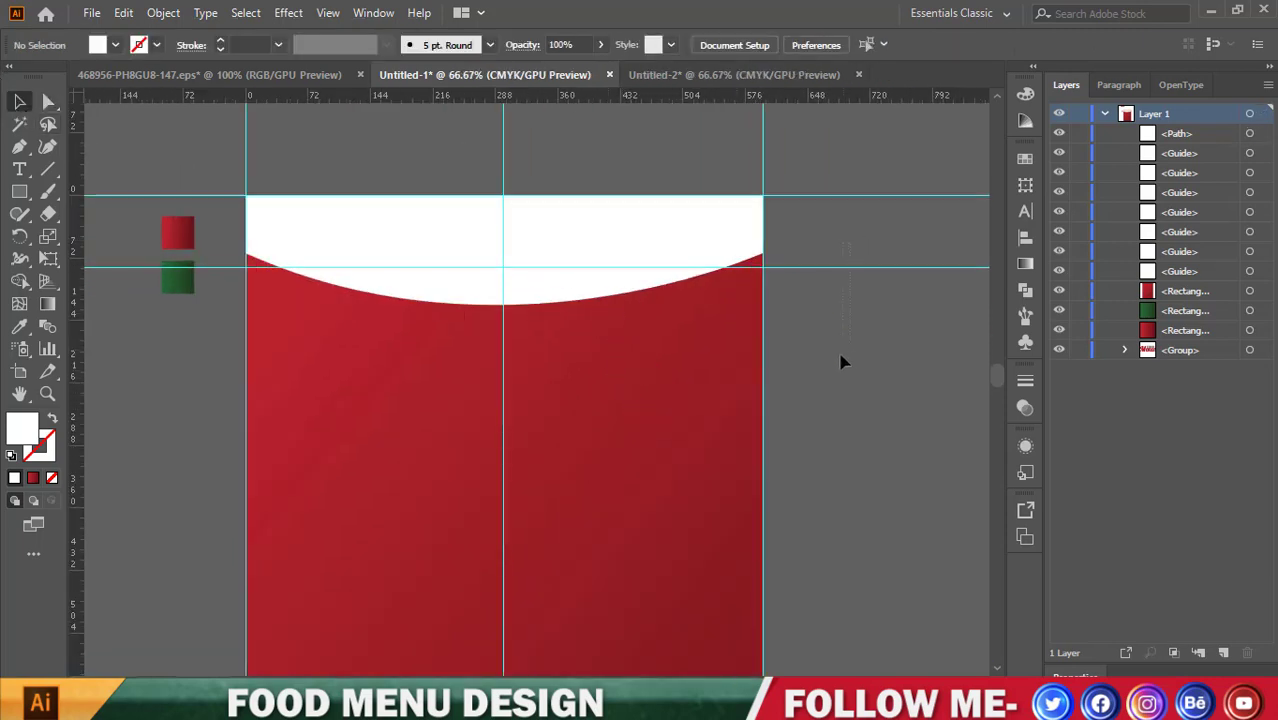
Undo to remove the unneeded horizontal guide.
{"action": "key", "text": "ctrl+z"}
{"action": "scroll", "coordinate": [630, 325], "scroll_direction": "down", "scroll_amount": 3}
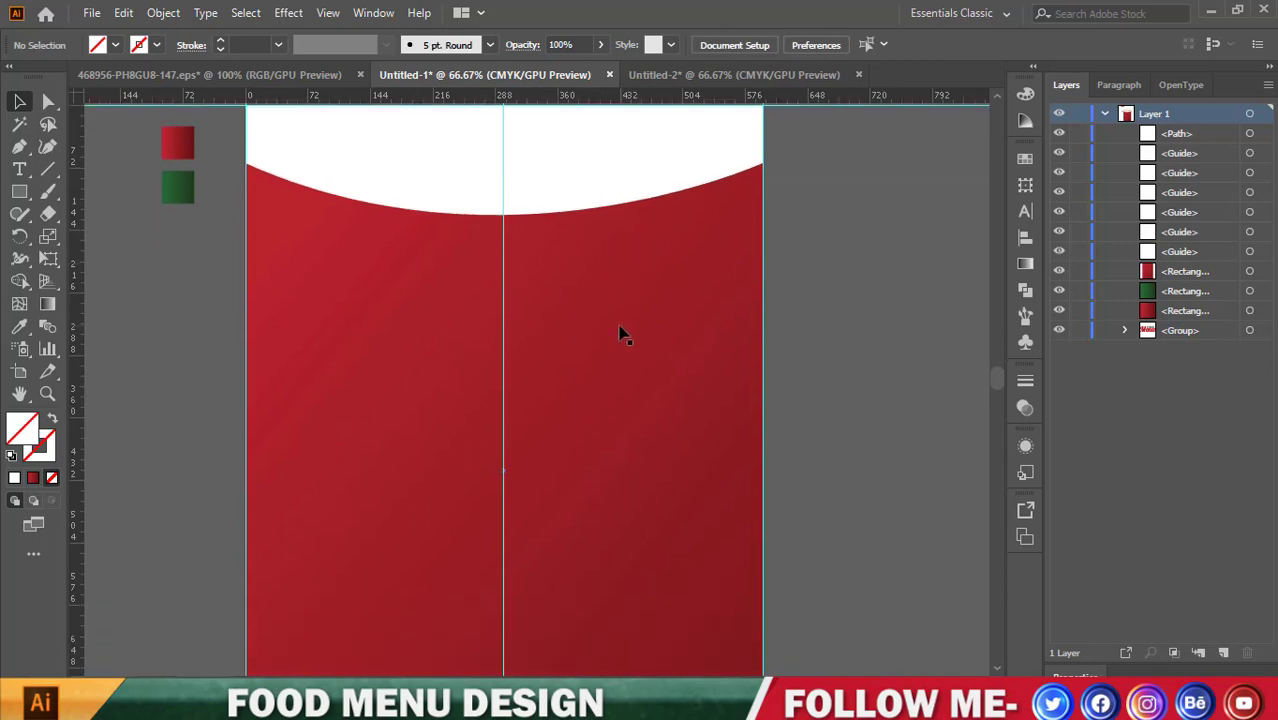
{"action": "scroll", "coordinate": [605, 331], "scroll_direction": "down", "scroll_amount": 2}
{"action": "scroll", "coordinate": [580, 380], "scroll_direction": "down", "scroll_amount": 1}
{"action": "scroll", "coordinate": [556, 422], "scroll_direction": "down", "scroll_amount": 2}
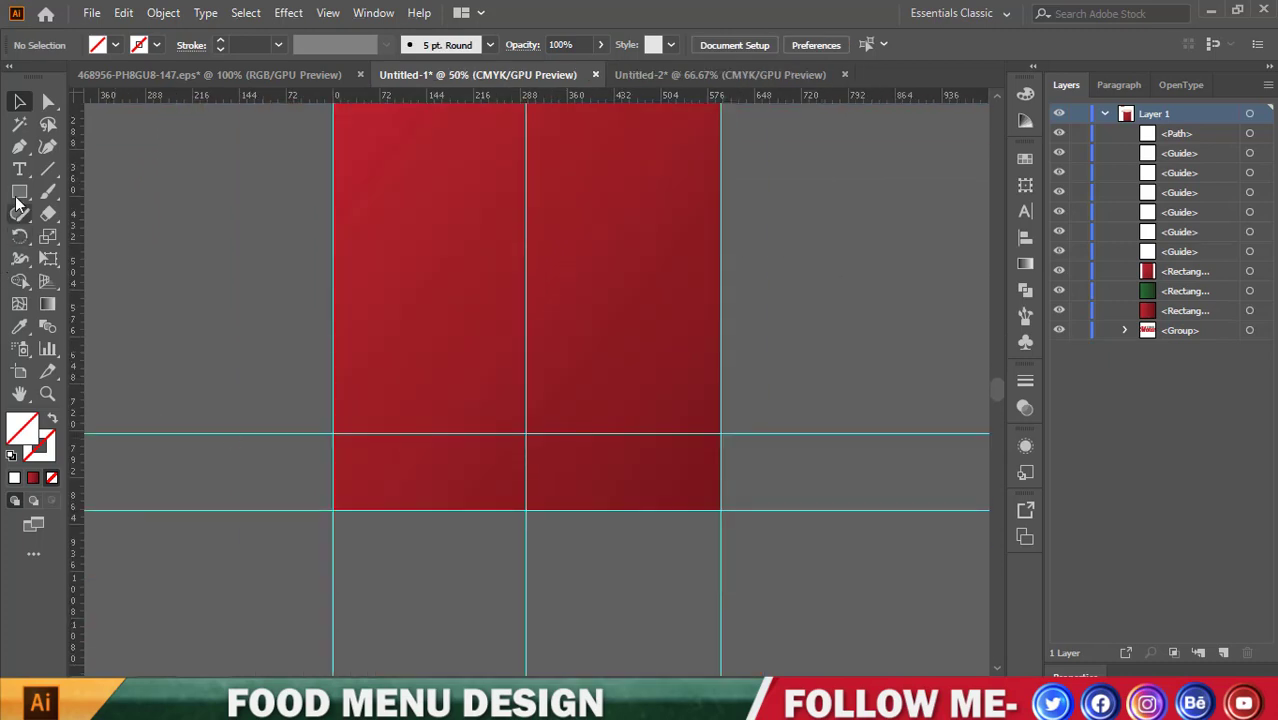
Pen-draw a bottom shape between the lower guide intersections with an arched top edge.
{"action": "left_click", "coordinate": [19, 146]}
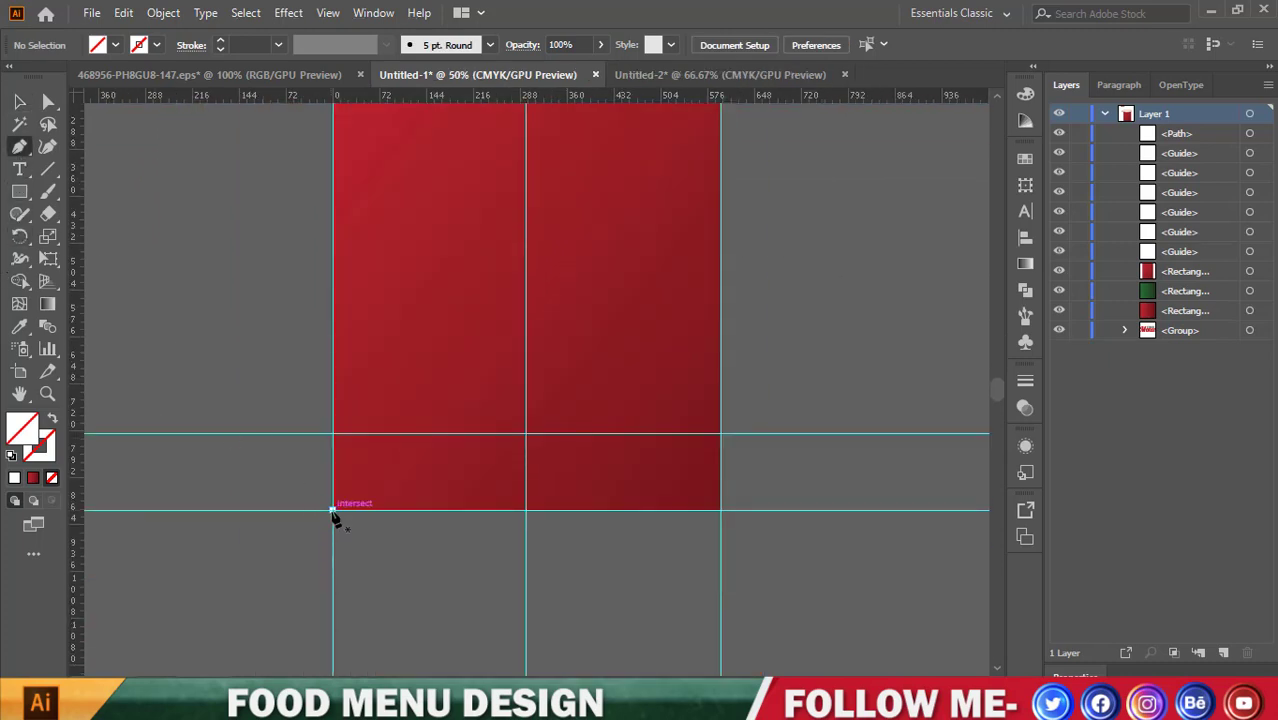
{"action": "left_click", "coordinate": [332, 510]}
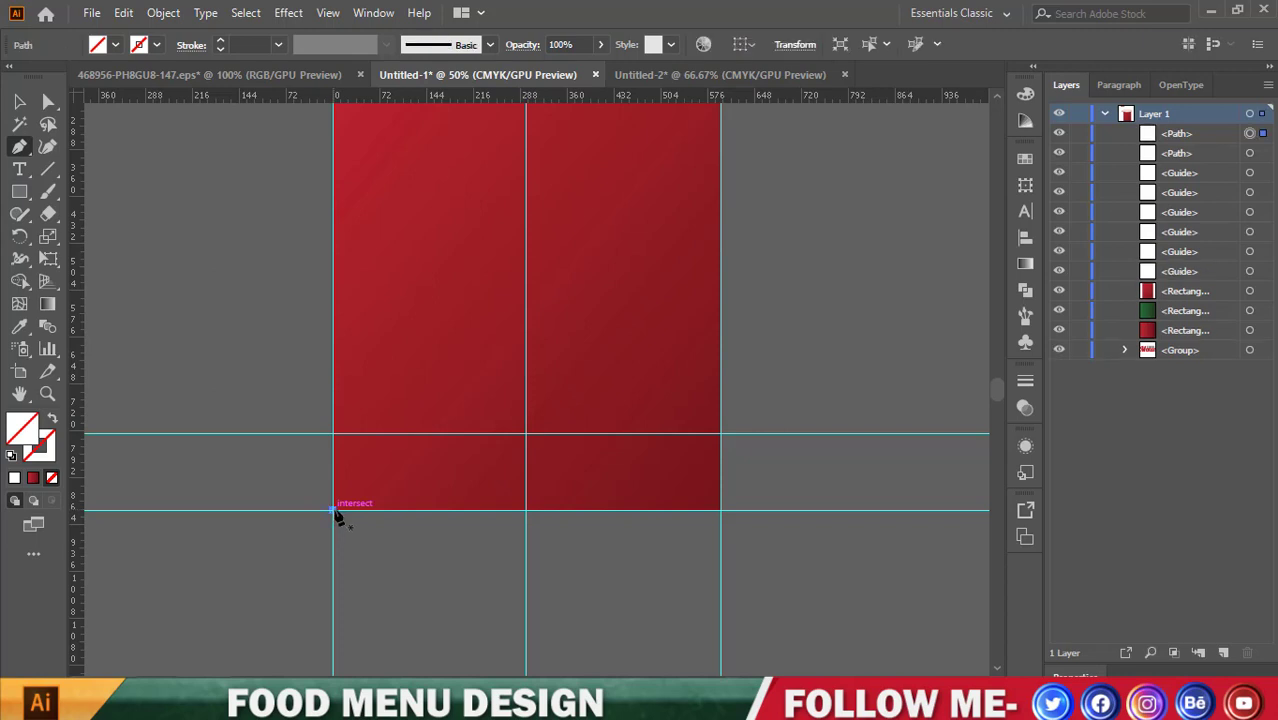
{"action": "left_click", "coordinate": [720, 511]}
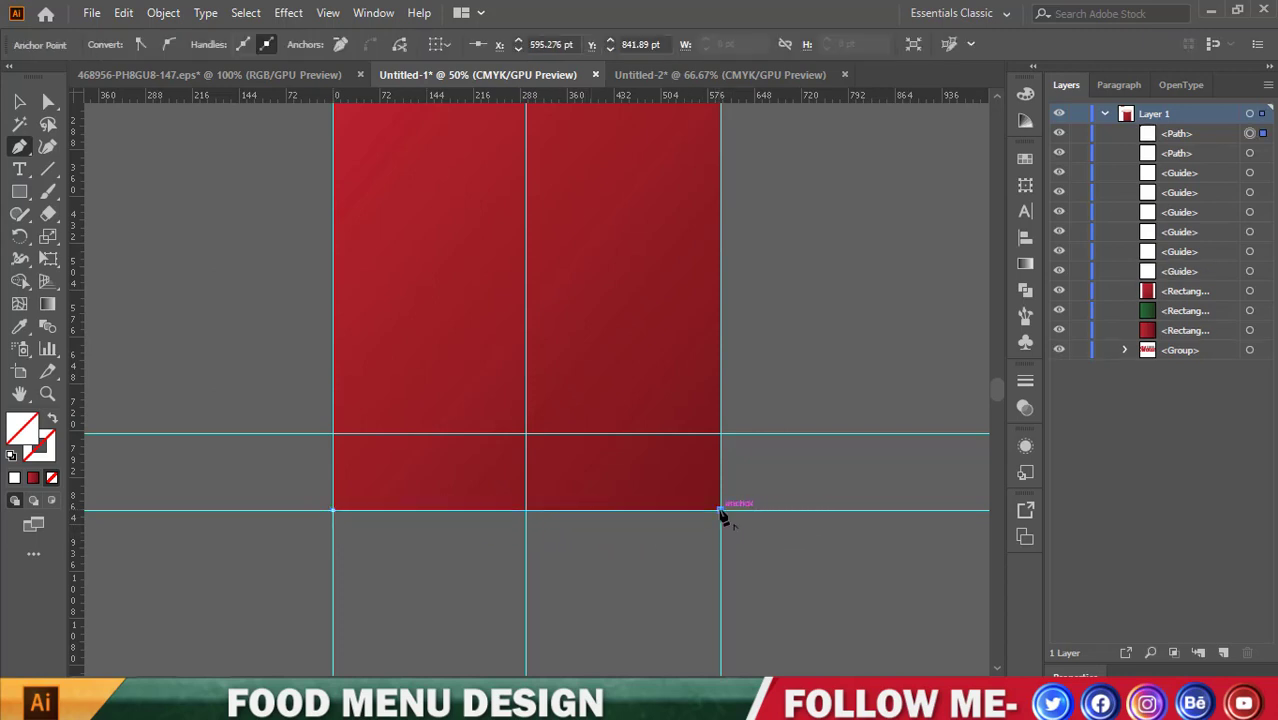
{"action": "left_click", "coordinate": [721, 434]}
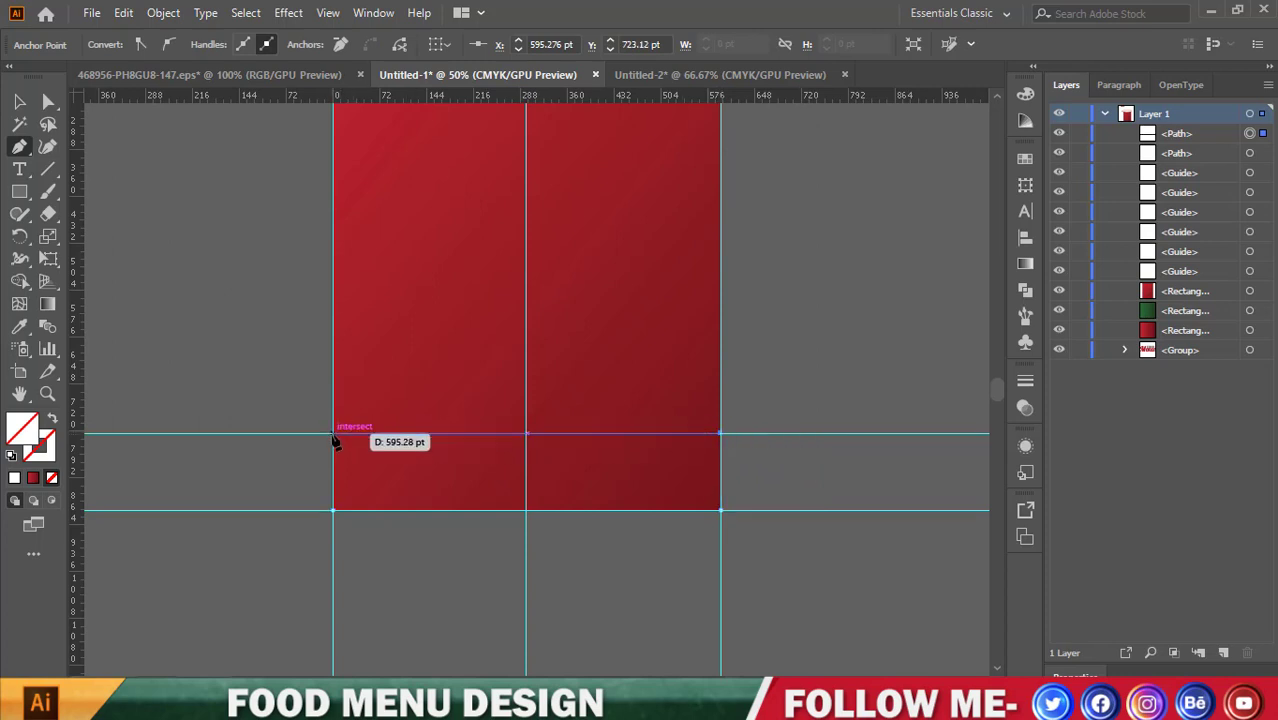
{"action": "left_click_drag", "start_coordinate": [334, 436], "coordinate": [137, 521]}
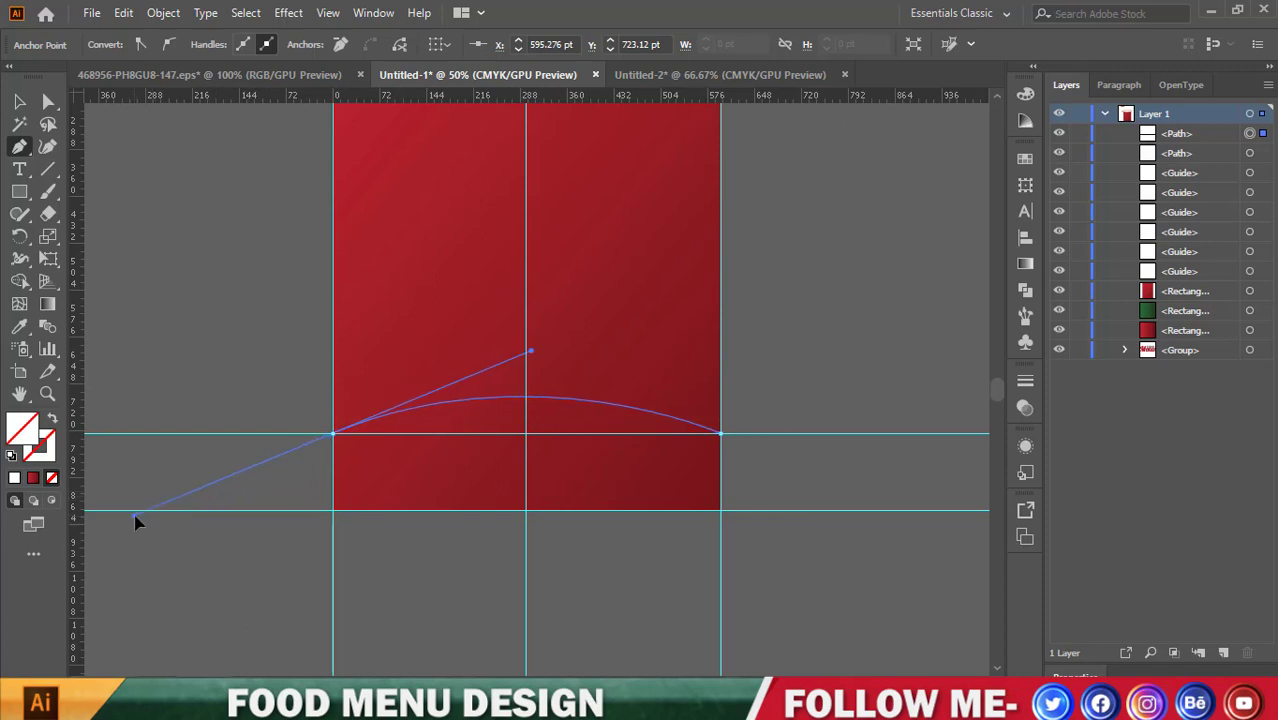
{"action": "mouse_move", "coordinate": [334, 433]}
{"action": "left_mouse_down"}
{"action": "mouse_move", "coordinate": [332, 508]}
{"action": "mouse_move", "coordinate": [348, 516]}
{"action": "left_mouse_up"}
{"action": "scroll", "coordinate": [456, 507], "scroll_direction": "up", "scroll_amount": 2}
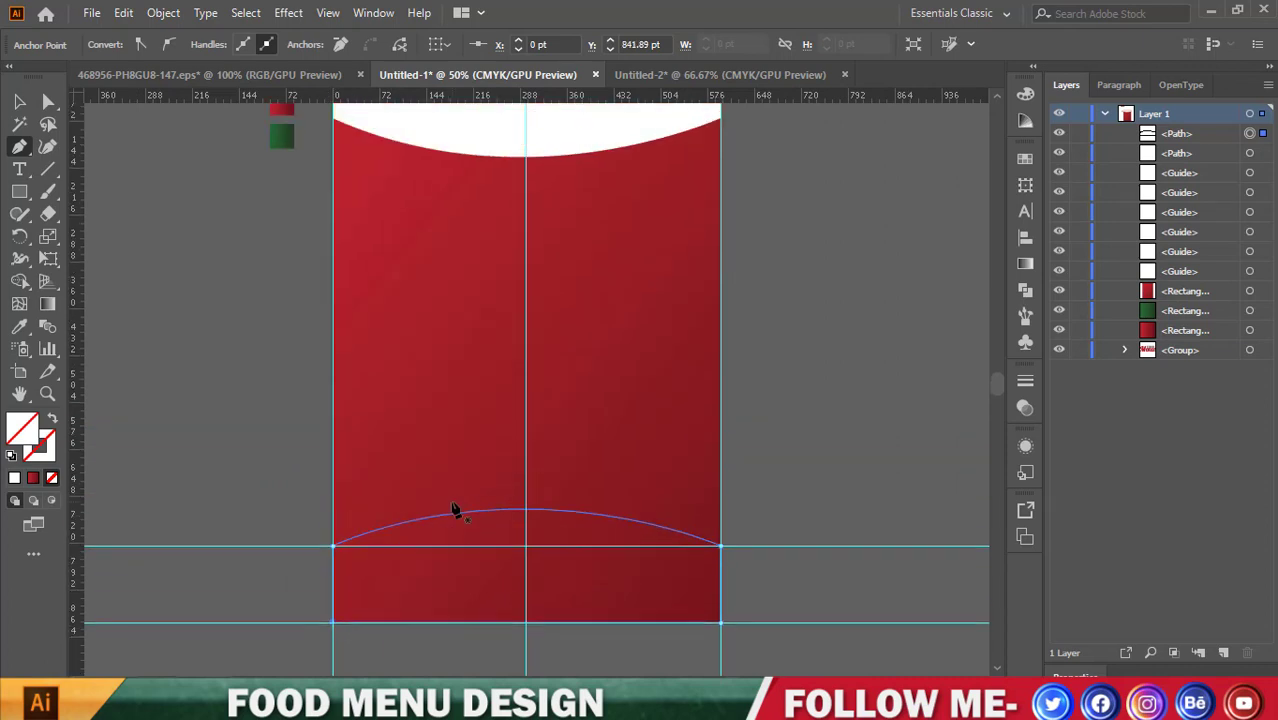
{"action": "scroll", "coordinate": [456, 507], "scroll_direction": "down", "scroll_amount": 1}
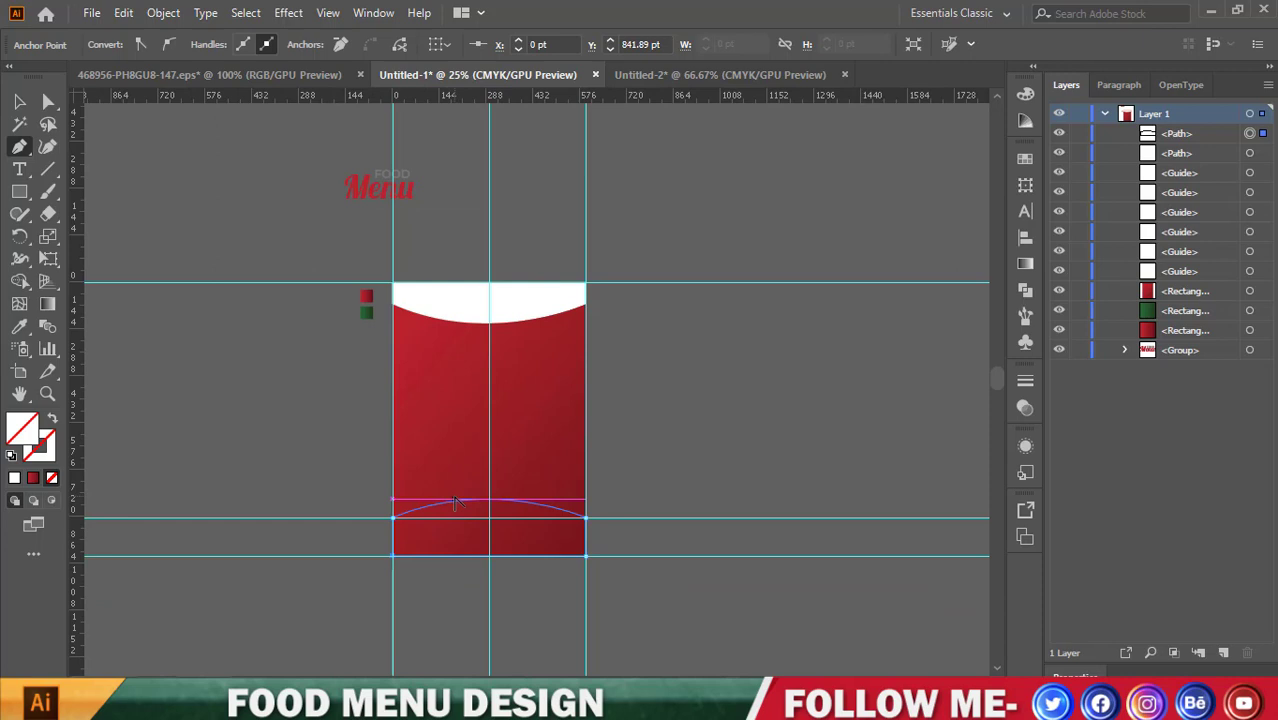
{"action": "scroll", "coordinate": [453, 502], "scroll_direction": "up", "scroll_amount": 2}
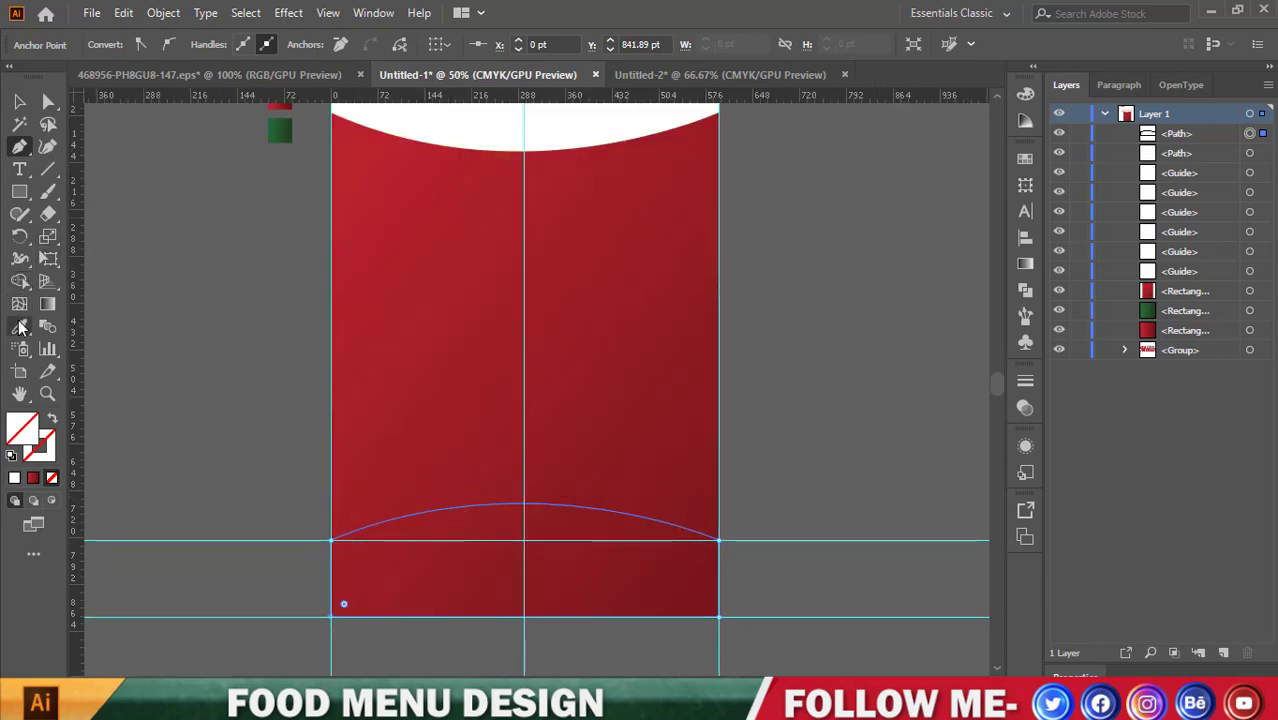
Fill the bottom shape with the sampled green swatch and delete the lower horizontal guide.
{"action": "left_click", "coordinate": [20, 328]}
{"action": "left_click", "coordinate": [279, 130]}
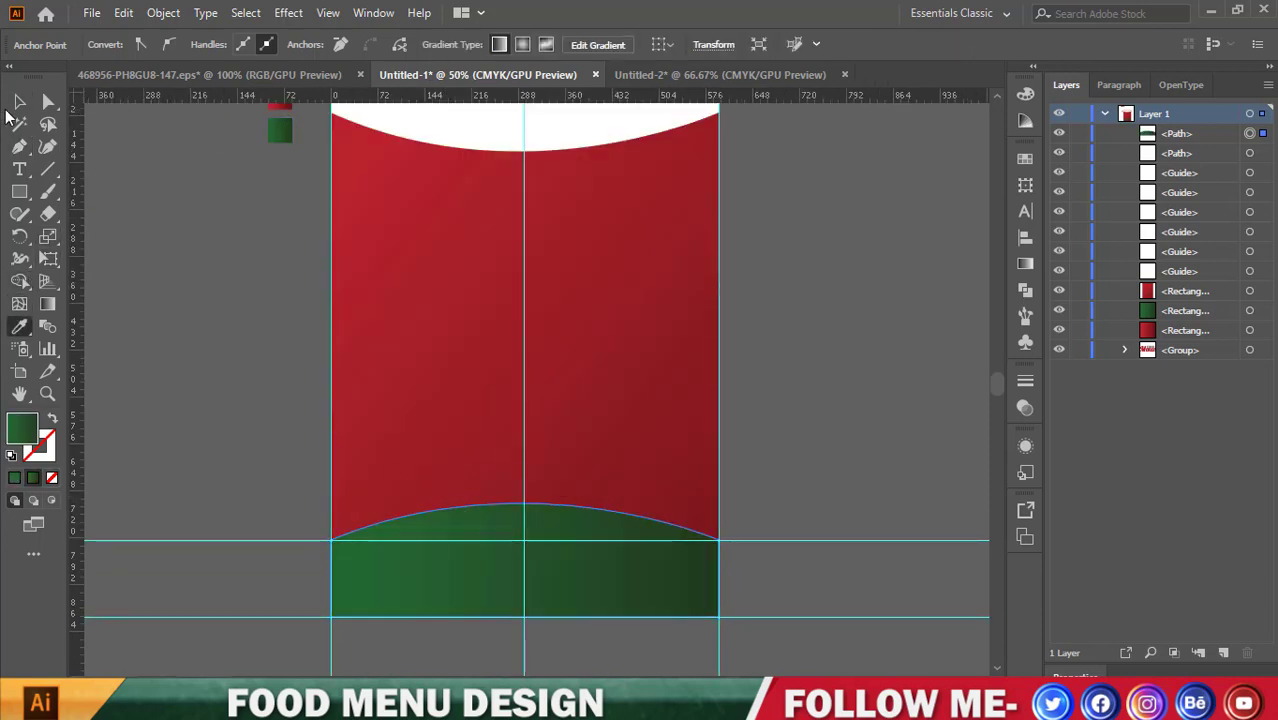
{"action": "left_click", "coordinate": [19, 102]}
{"action": "left_click", "coordinate": [245, 397]}
{"action": "scroll", "coordinate": [456, 467], "scroll_direction": "down", "scroll_amount": 1}
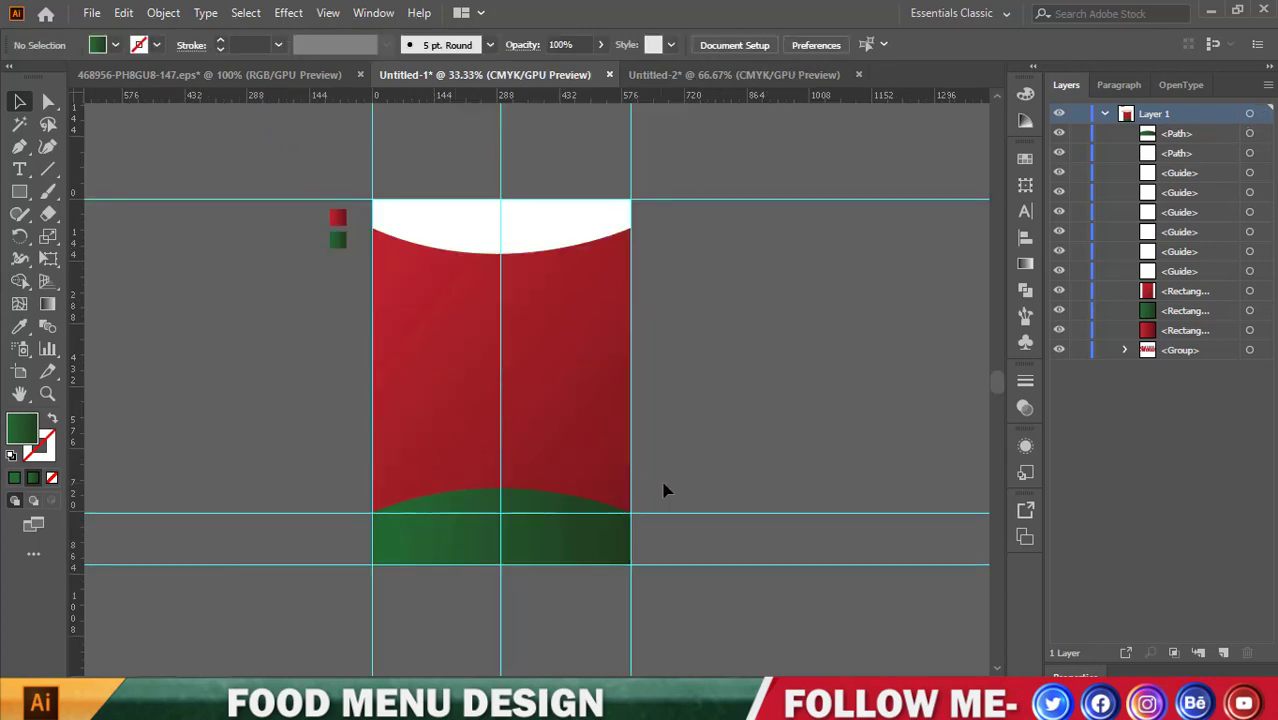
{"action": "left_click", "coordinate": [663, 540]}
{"action": "key", "text": "Delete"}
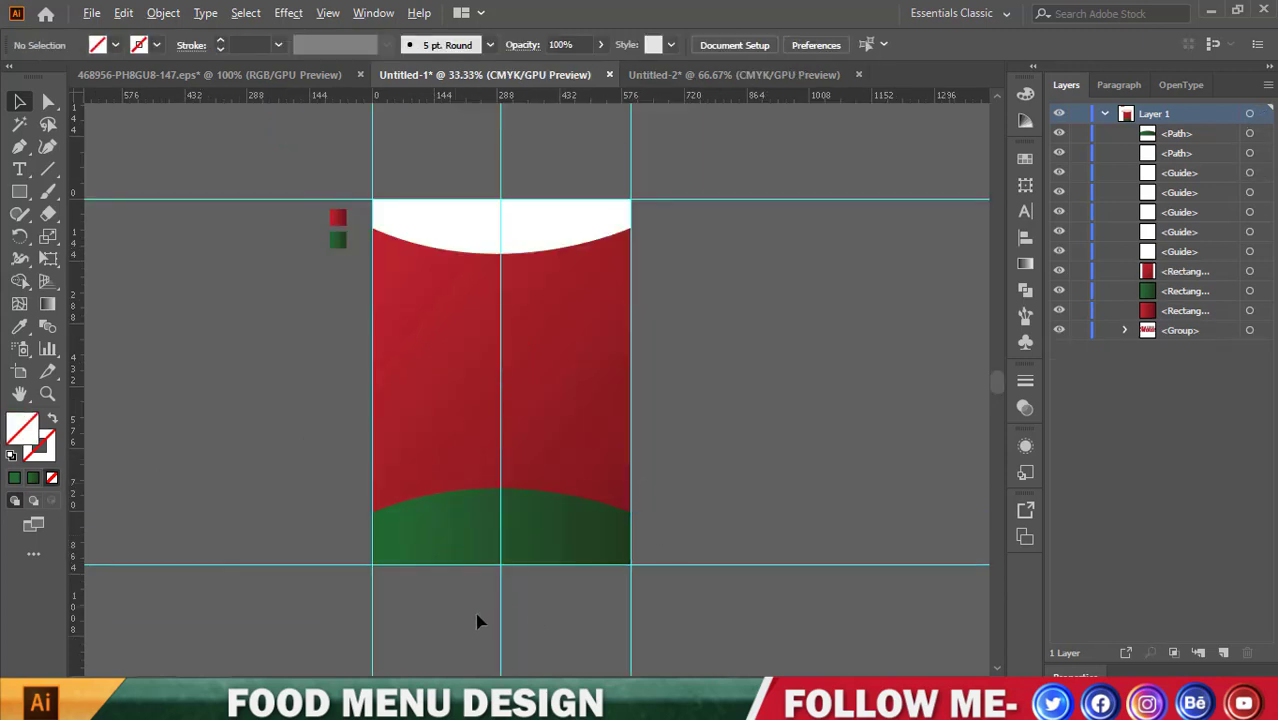
{"action": "scroll", "coordinate": [477, 621], "scroll_direction": "up", "scroll_amount": 2}
Adjust the green arc's peak and anchor handles to refine its top curve.
{"action": "left_click", "coordinate": [499, 371]}
{"action": "mouse_move", "coordinate": [528, 364]}
{"action": "left_mouse_down"}
{"action": "mouse_move", "coordinate": [530, 405]}
{"action": "mouse_move", "coordinate": [530, 393]}
{"action": "left_mouse_up"}
{"action": "left_click", "coordinate": [48, 101]}
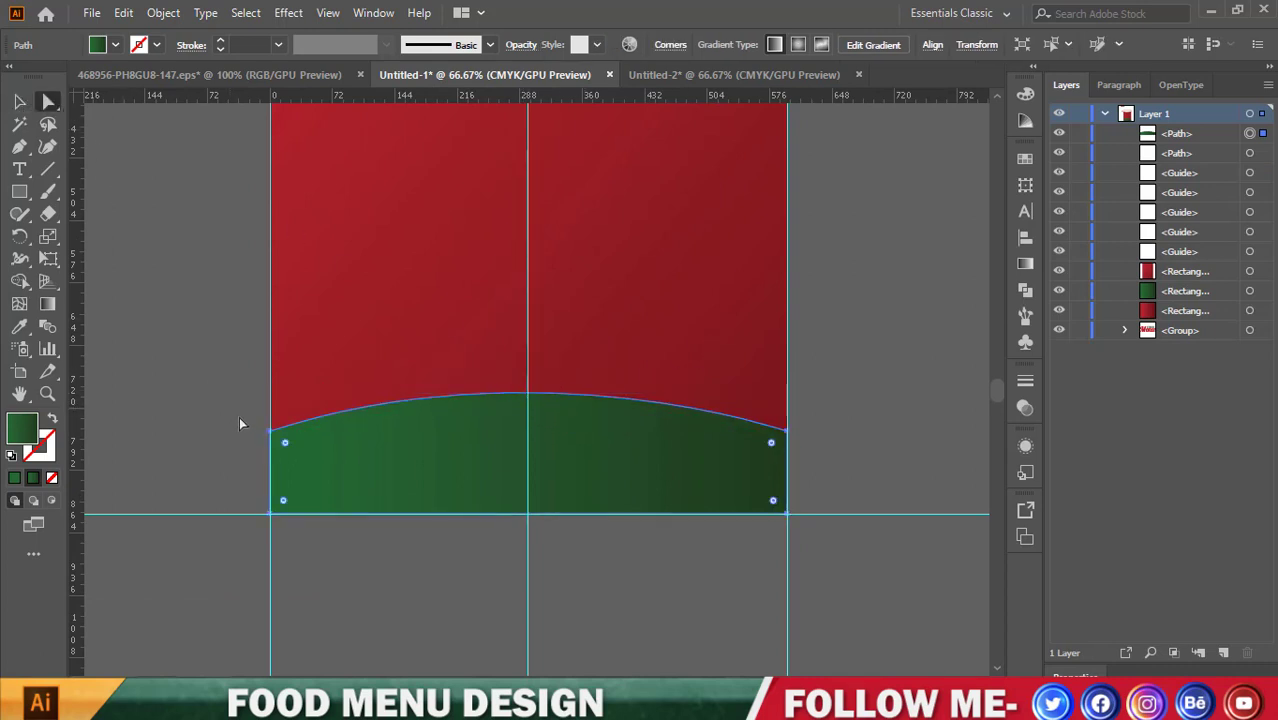
{"action": "left_click", "coordinate": [269, 431]}
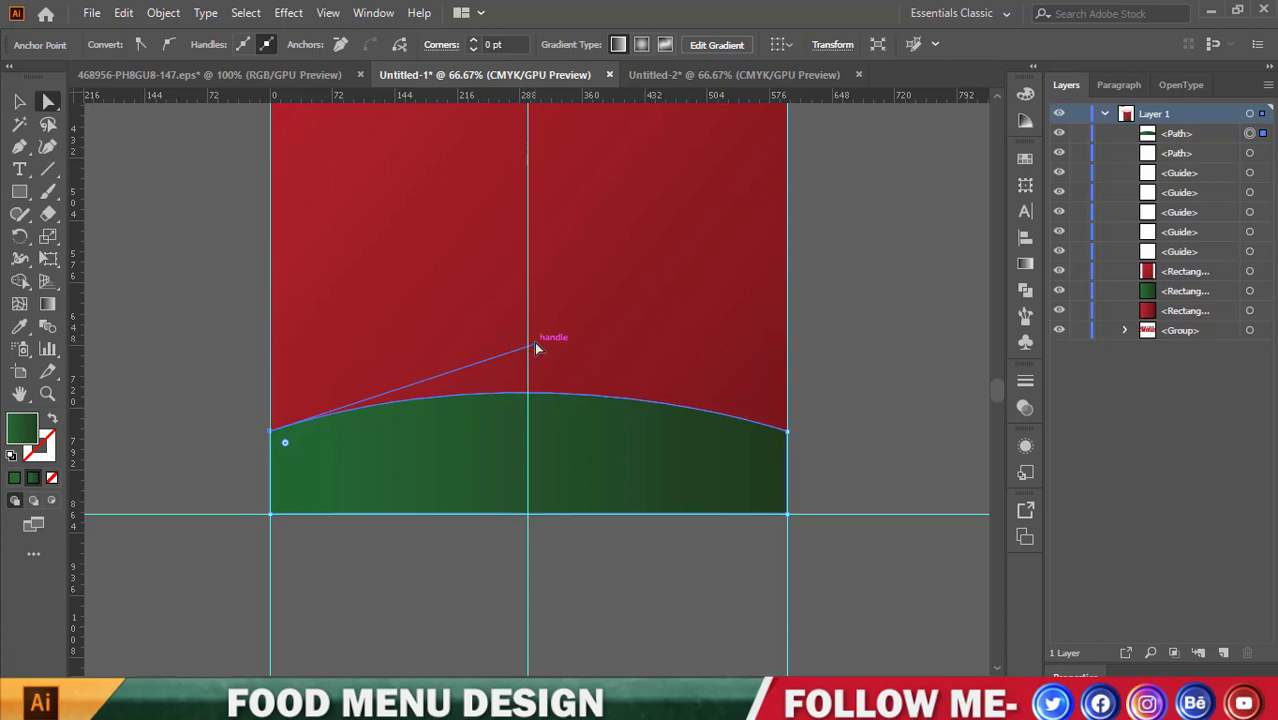
{"action": "left_click_drag", "start_coordinate": [534, 346], "coordinate": [540, 338]}
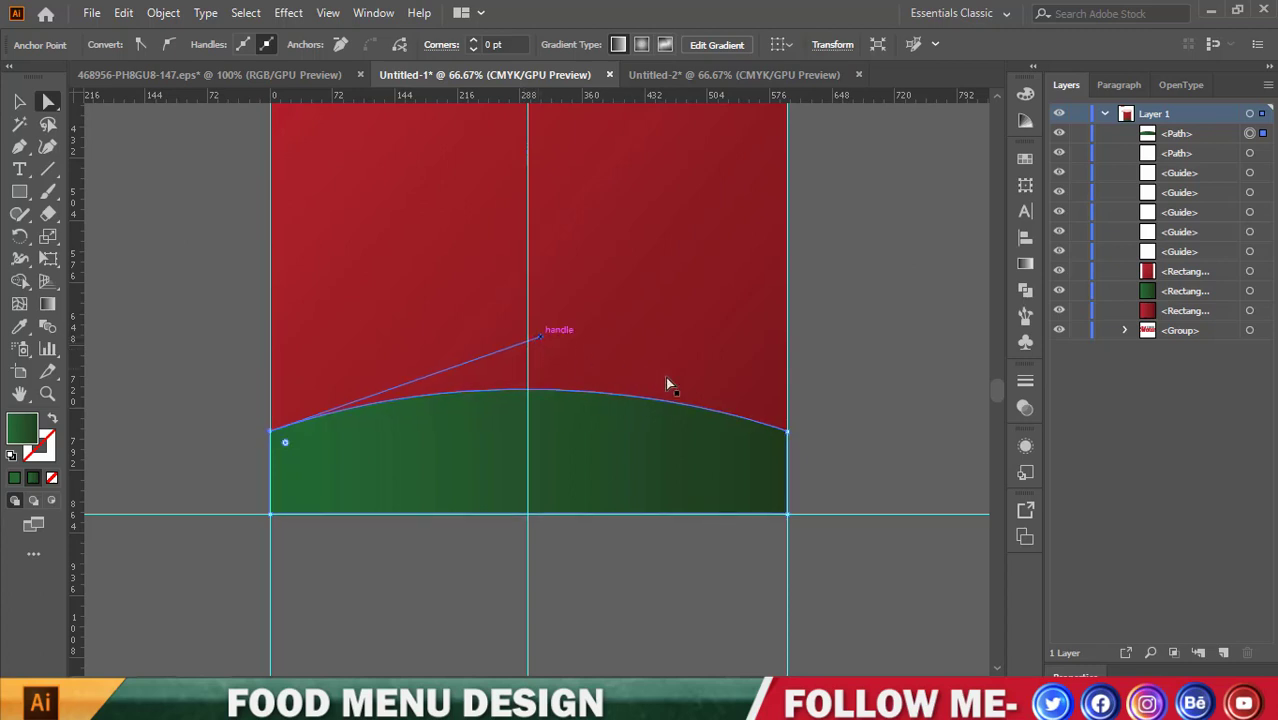
{"action": "left_click", "coordinate": [788, 432]}
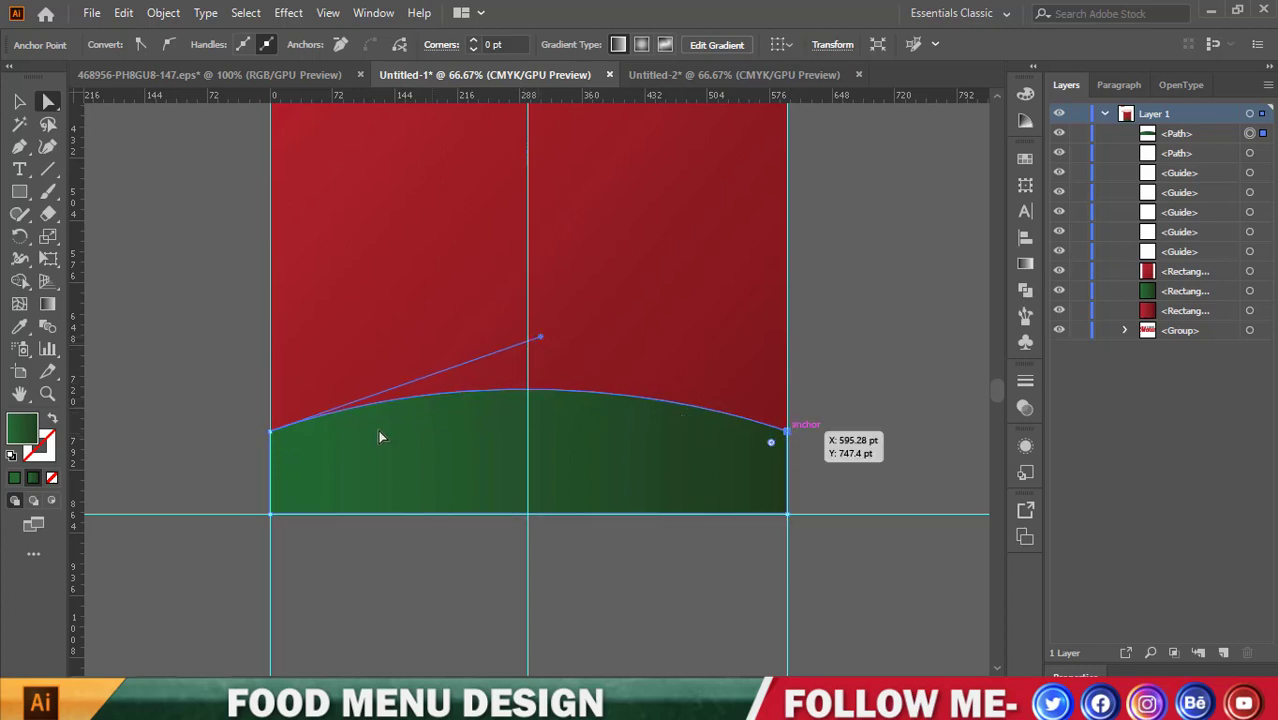
{"action": "left_click", "coordinate": [269, 432]}
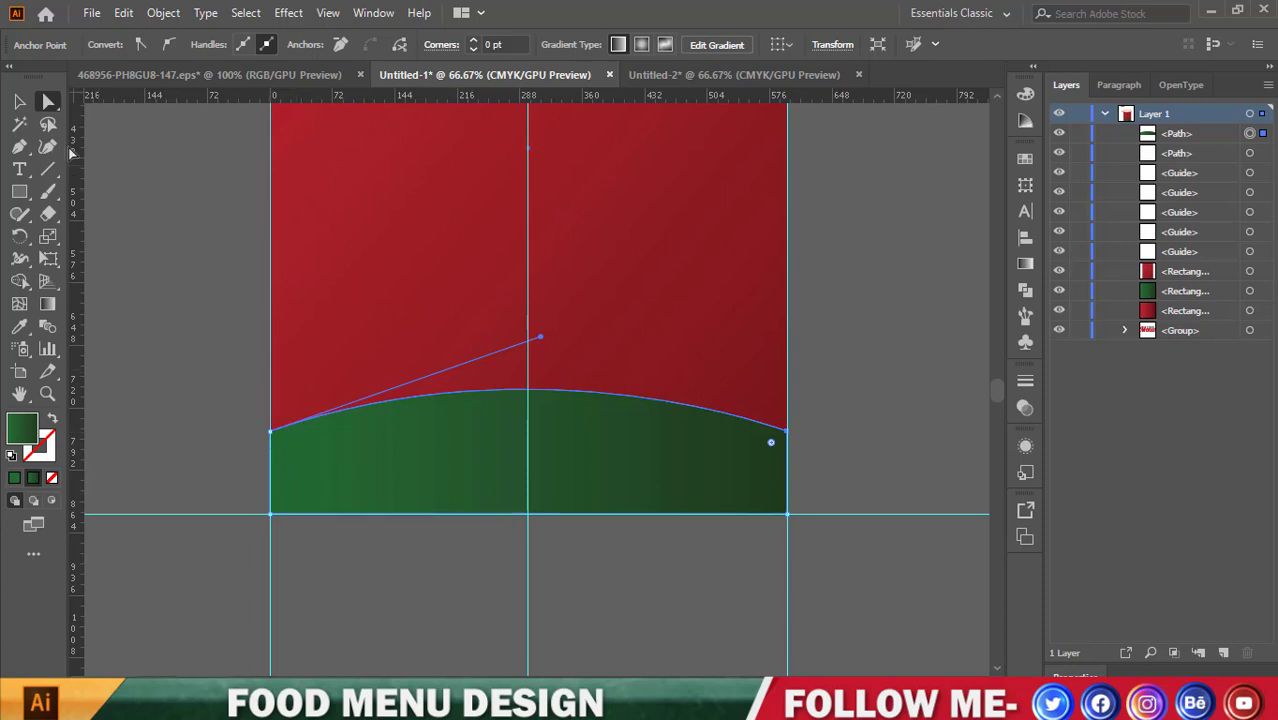
{"action": "left_click", "coordinate": [19, 101]}
{"action": "left_click", "coordinate": [160, 176]}
Resize the green shape from its top edge and check it against the red background.
{"action": "scroll", "coordinate": [345, 245], "scroll_direction": "down", "scroll_amount": 3}
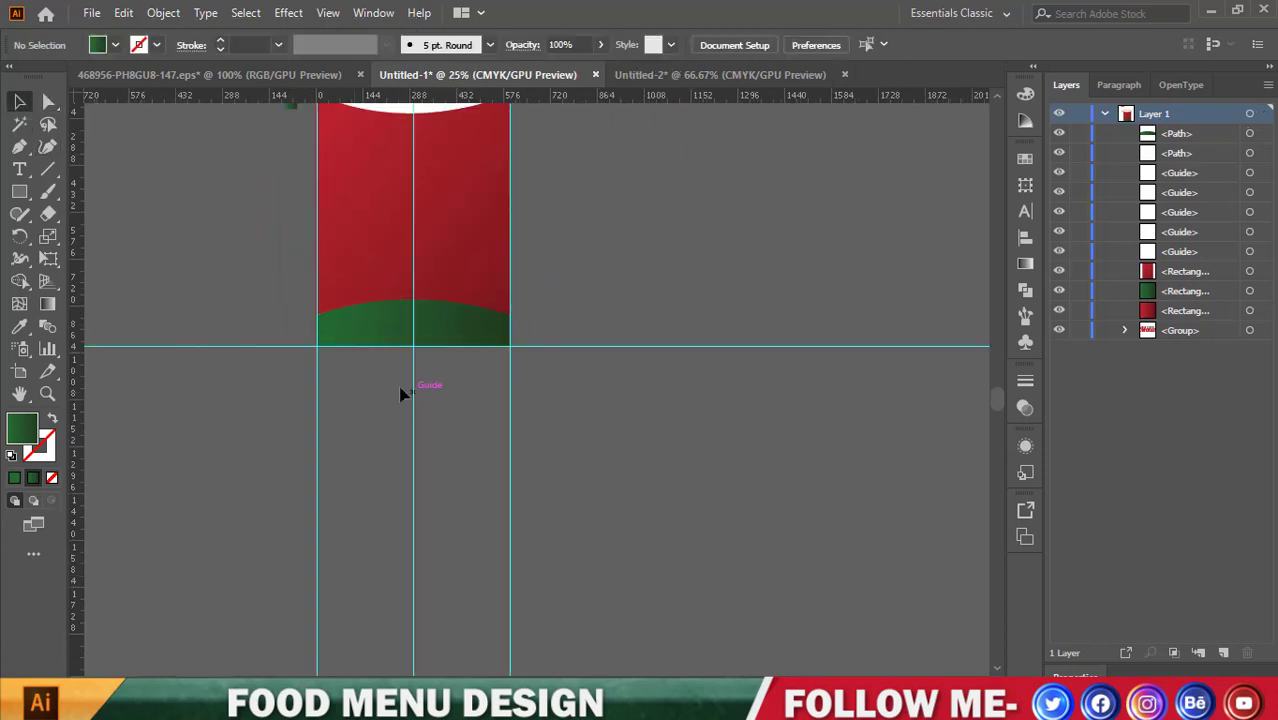
{"action": "scroll", "coordinate": [400, 394], "scroll_direction": "up", "scroll_amount": 2}
{"action": "scroll", "coordinate": [331, 366], "scroll_direction": "up", "scroll_amount": 2}
{"action": "left_click", "coordinate": [500, 457]}
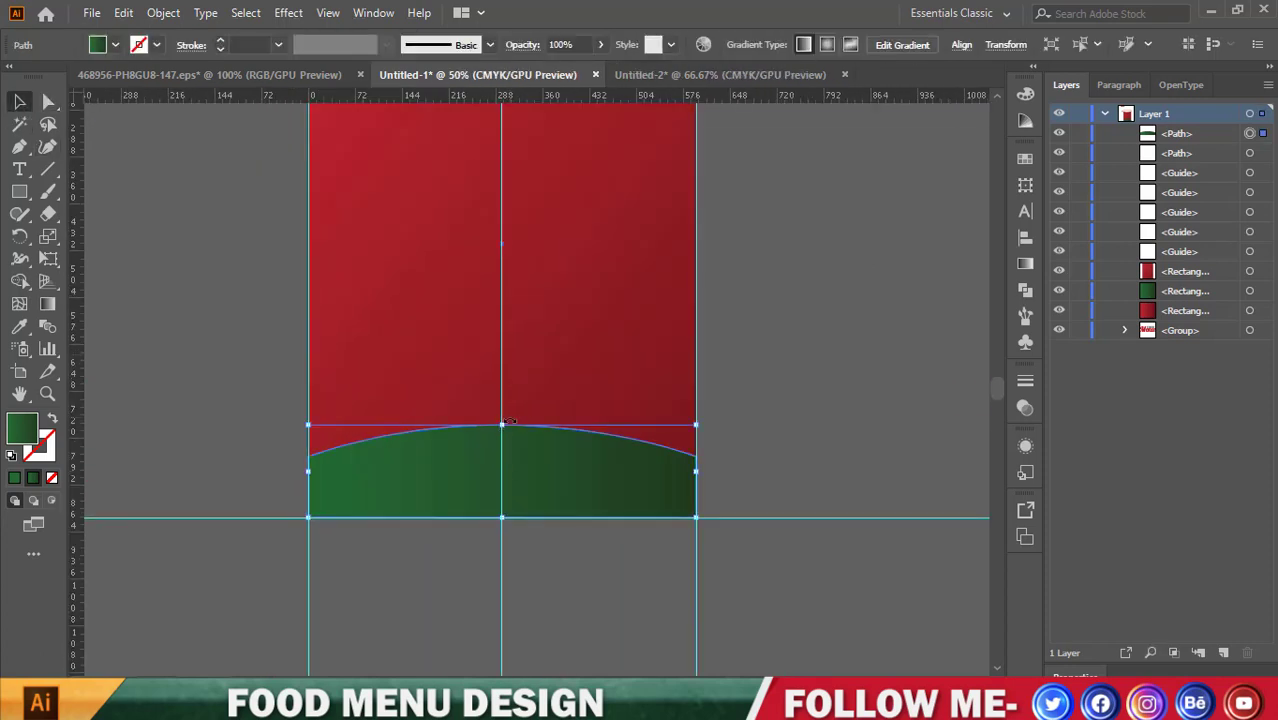
{"action": "left_click_drag", "start_coordinate": [503, 427], "coordinate": [503, 426]}
{"action": "left_click", "coordinate": [808, 435]}
{"action": "scroll", "coordinate": [795, 436], "scroll_direction": "up", "scroll_amount": 2}
{"action": "scroll", "coordinate": [775, 434], "scroll_direction": "up", "scroll_amount": 3}
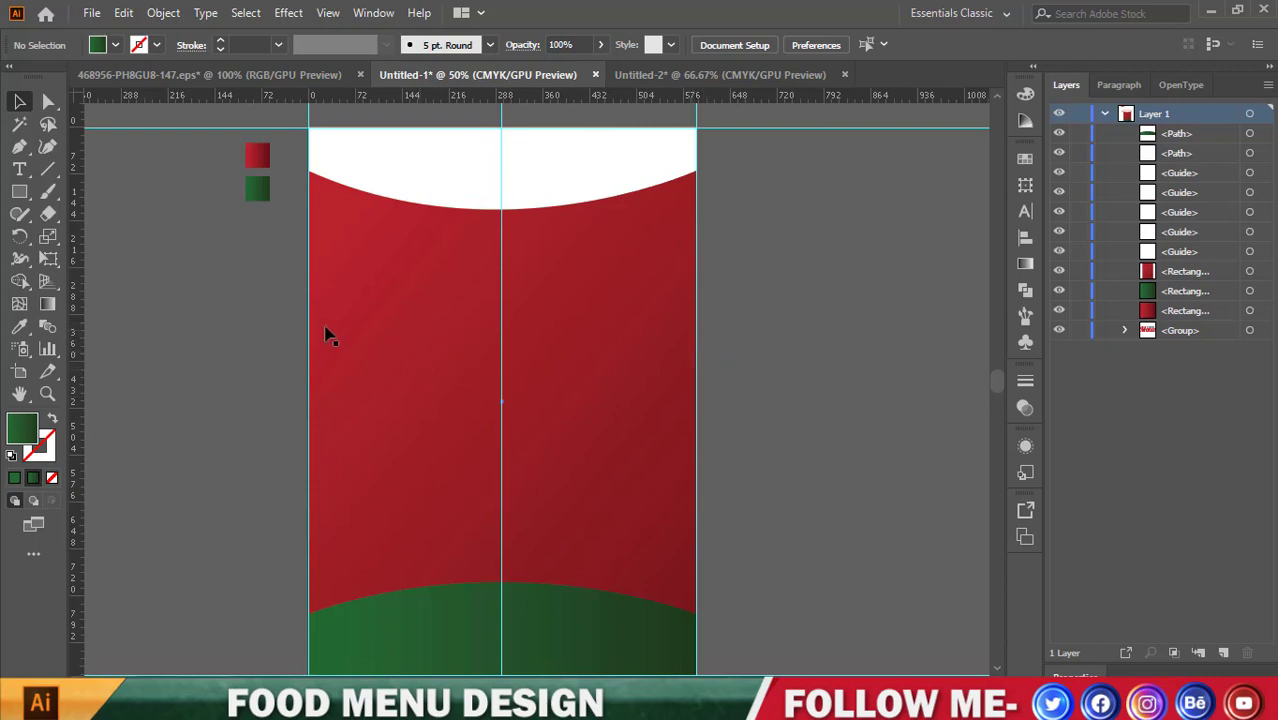
{"action": "left_click", "coordinate": [418, 350]}
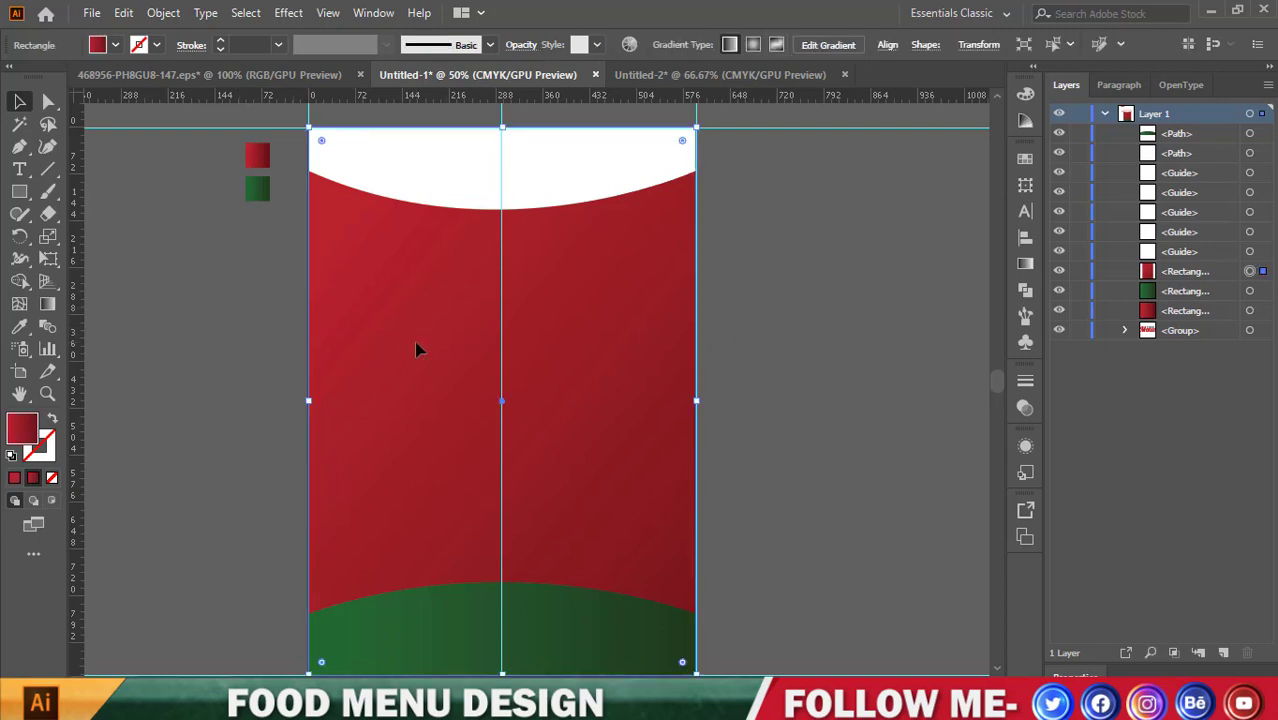
{"action": "left_click", "coordinate": [779, 347]}
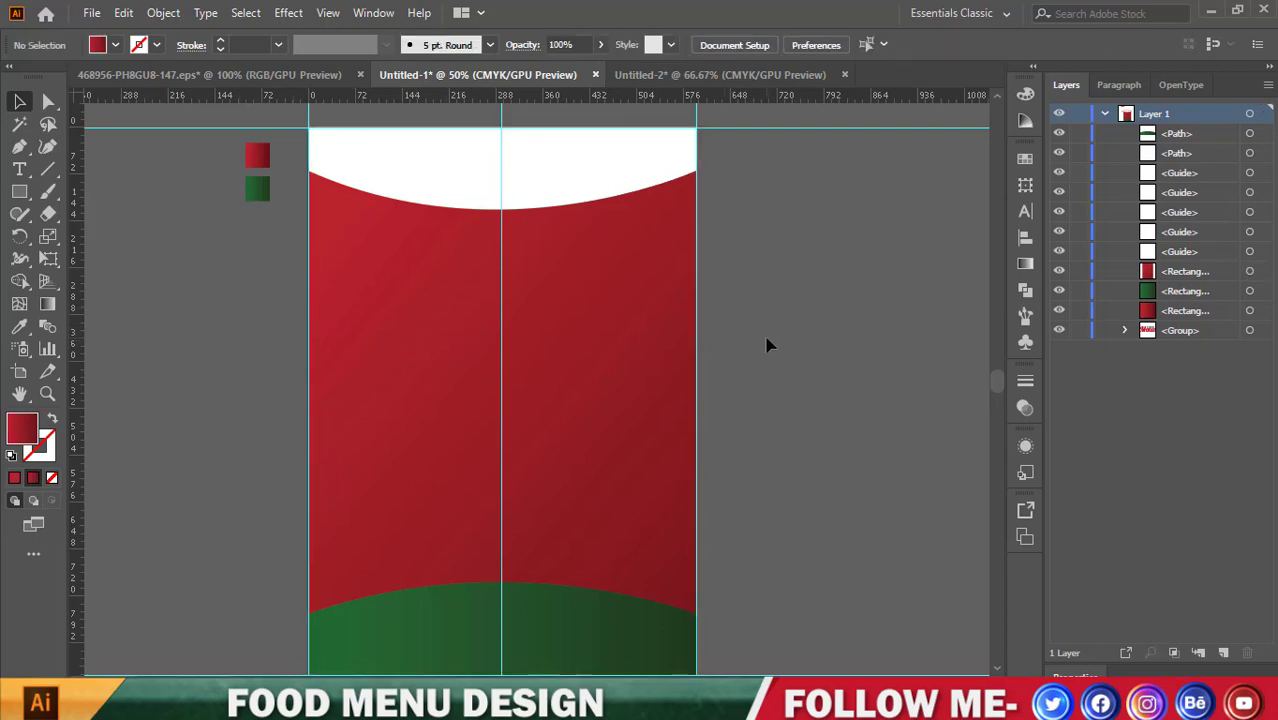
Pen-draw a path up the left edge and across, bending its top into an upward arch.
{"action": "left_click", "coordinate": [19, 146]}
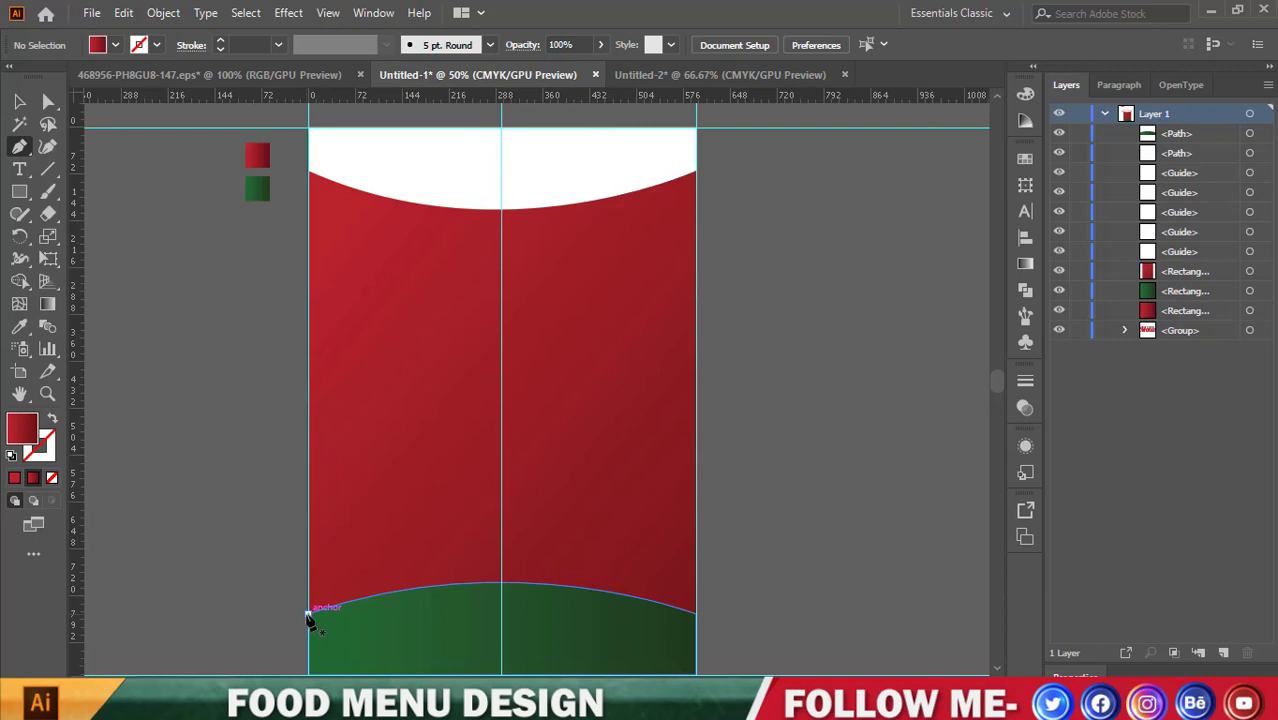
{"action": "left_click", "coordinate": [310, 615]}
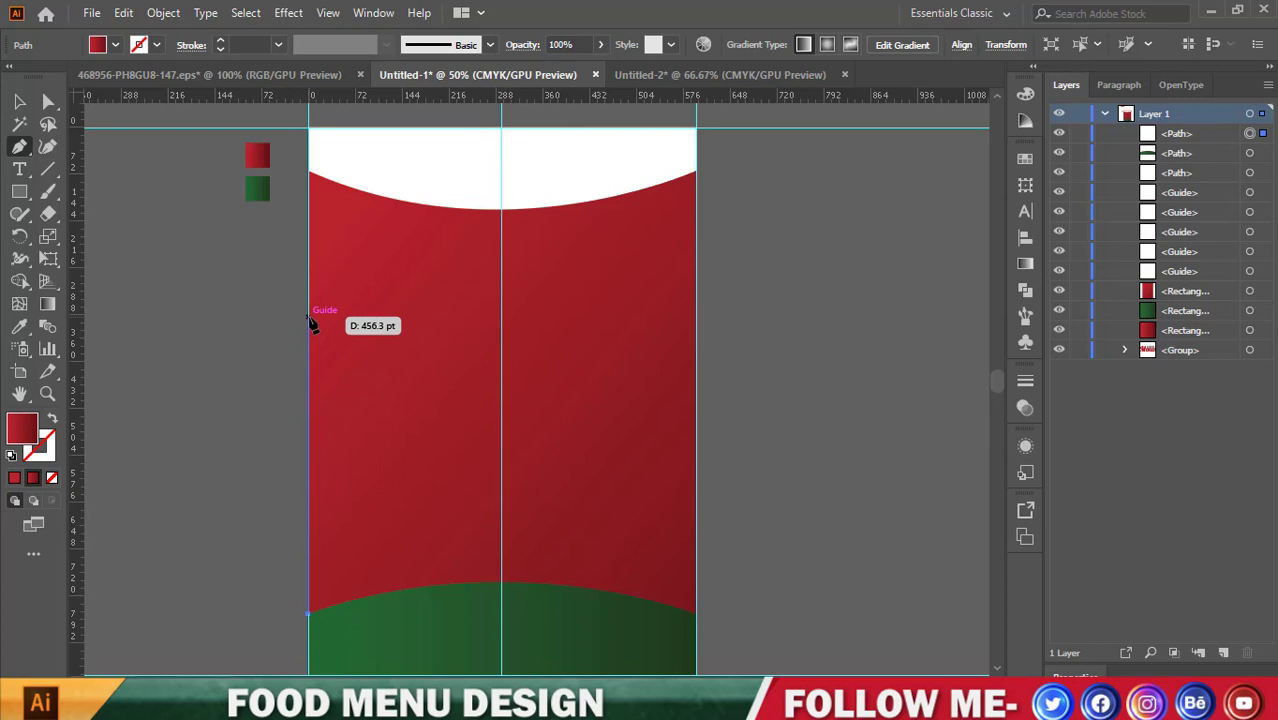
{"action": "left_click", "coordinate": [309, 324]}
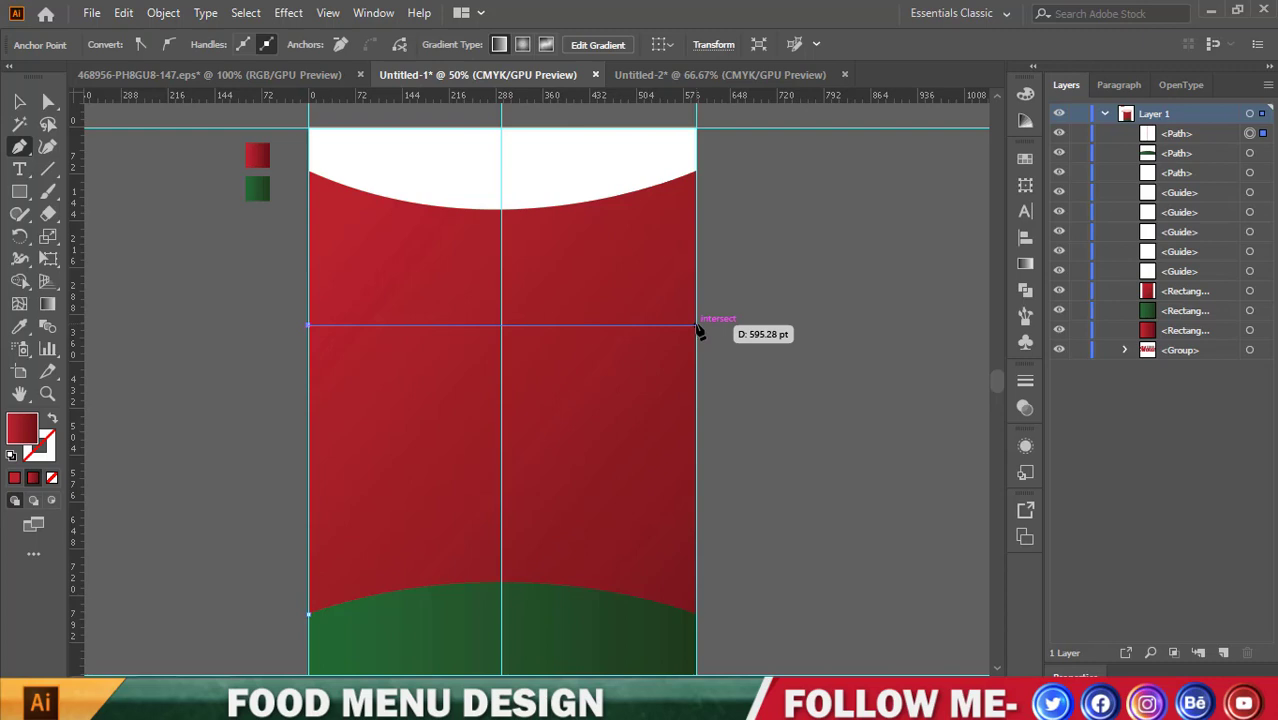
{"action": "left_click", "coordinate": [697, 325]}
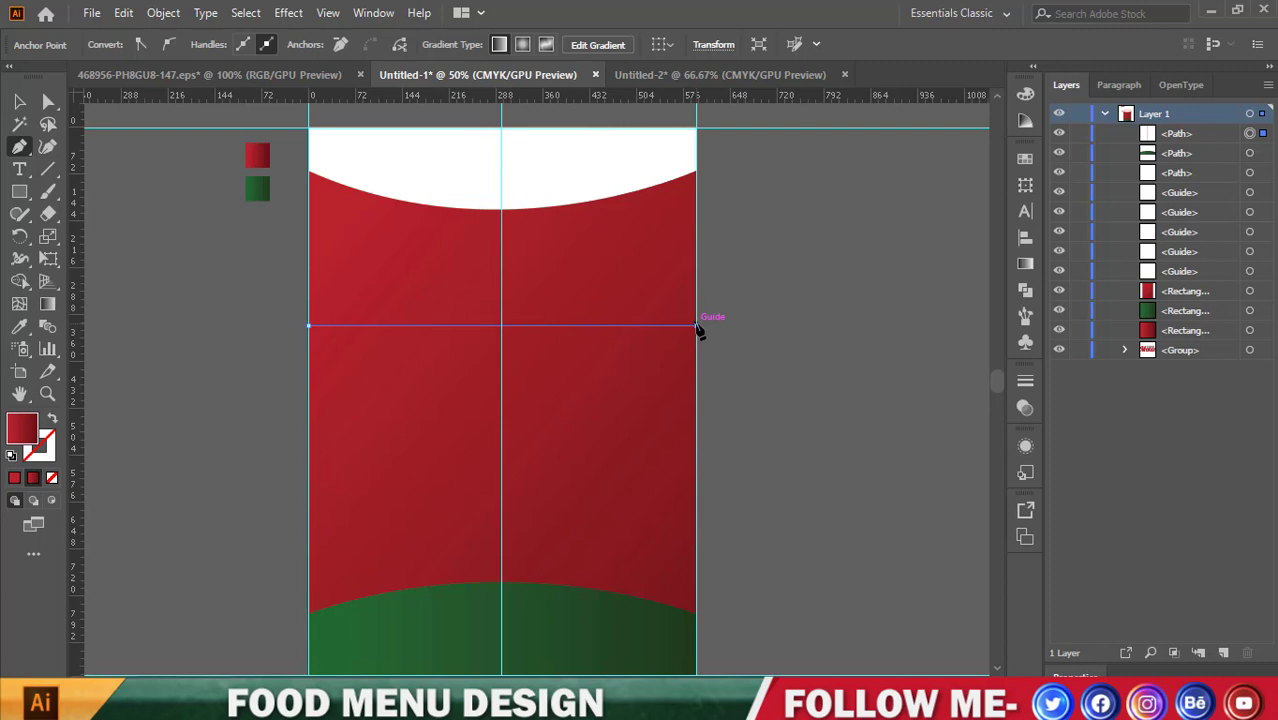
{"action": "left_click_drag", "start_coordinate": [697, 325], "coordinate": [895, 396]}
{"action": "left_click", "coordinate": [697, 326]}
{"action": "scroll", "coordinate": [707, 413], "scroll_direction": "down", "scroll_amount": 3}
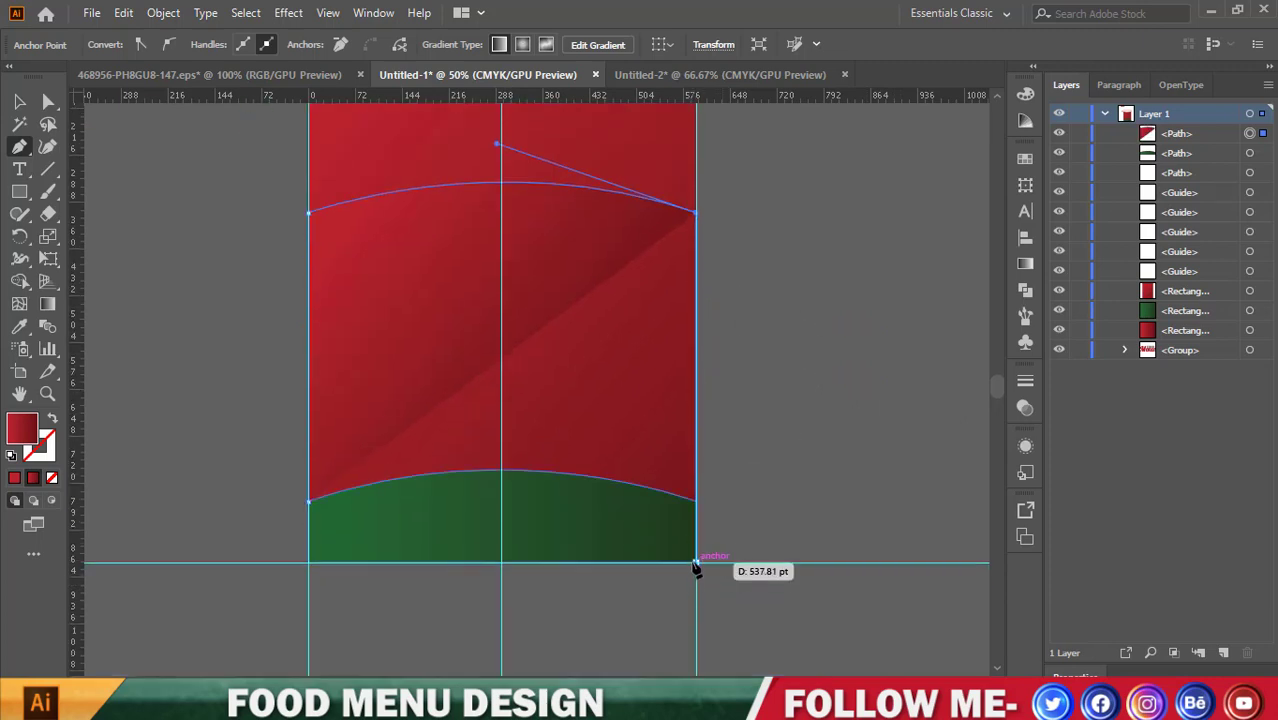
Add bottom-right and bottom-left corner anchors to complete the red path, then select it.
{"action": "left_click", "coordinate": [696, 563]}
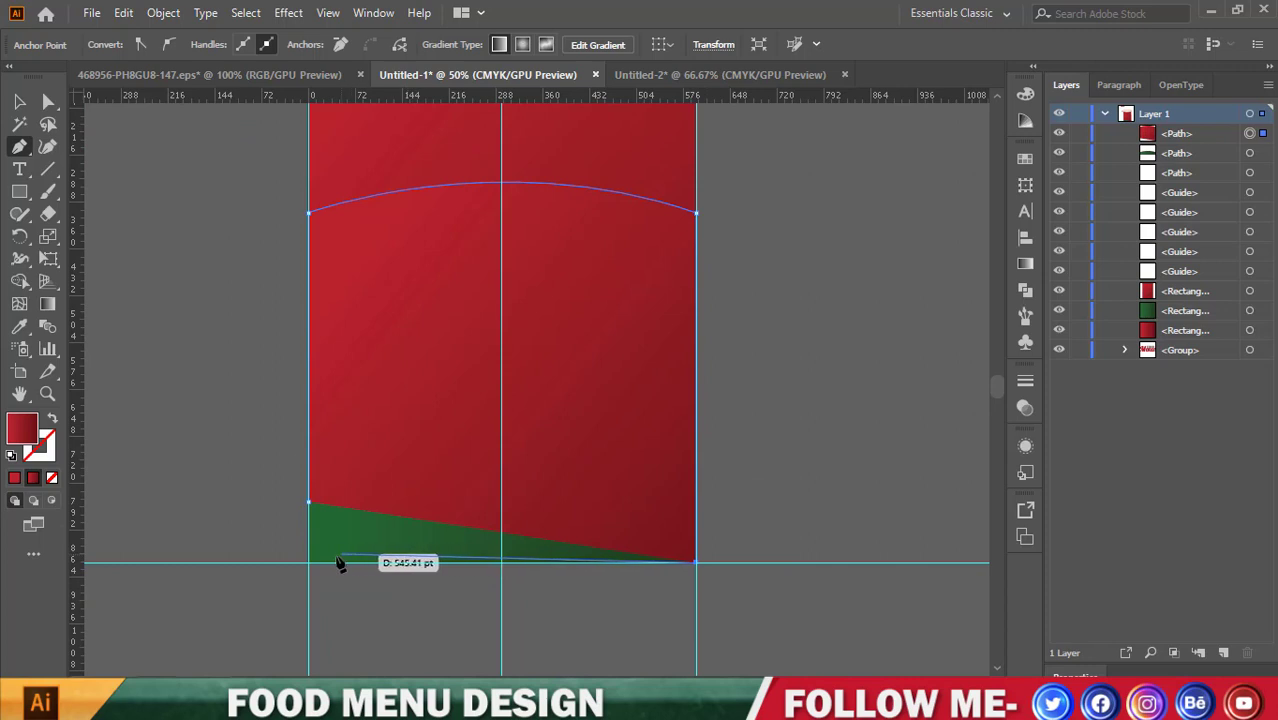
{"action": "left_click_drag", "start_coordinate": [620, 564], "coordinate": [675, 562]}
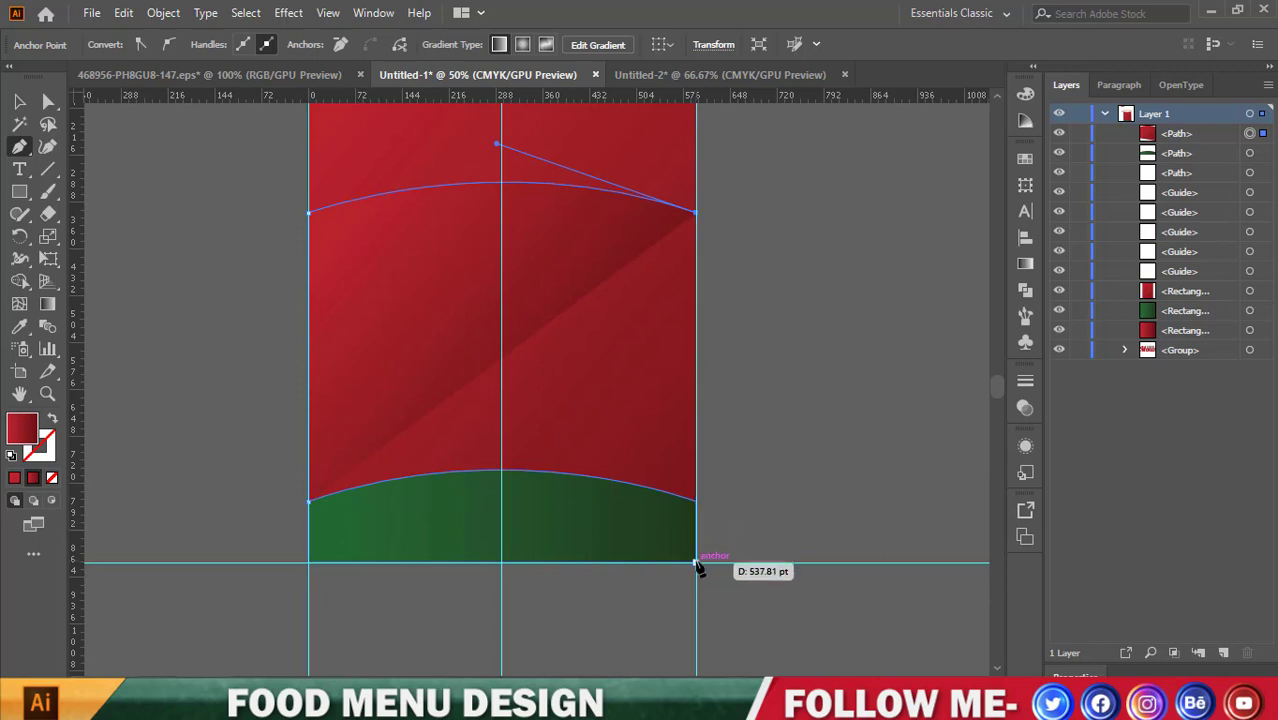
{"action": "left_click", "coordinate": [697, 563]}
{"action": "left_click", "coordinate": [309, 564]}
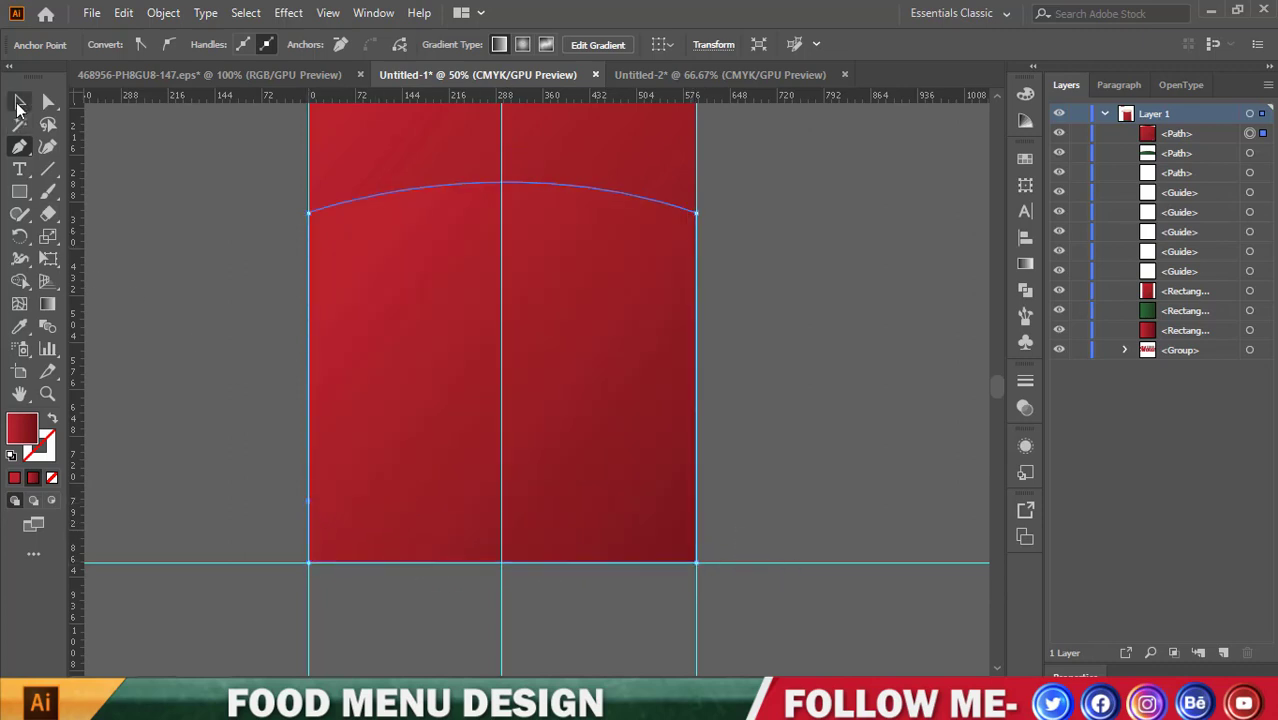
{"action": "left_click", "coordinate": [19, 101]}
{"action": "left_click", "coordinate": [123, 200]}
{"action": "left_click", "coordinate": [470, 275]}
Move the red path below the green band in the Layers panel.
{"action": "right_click", "coordinate": [440, 242]}
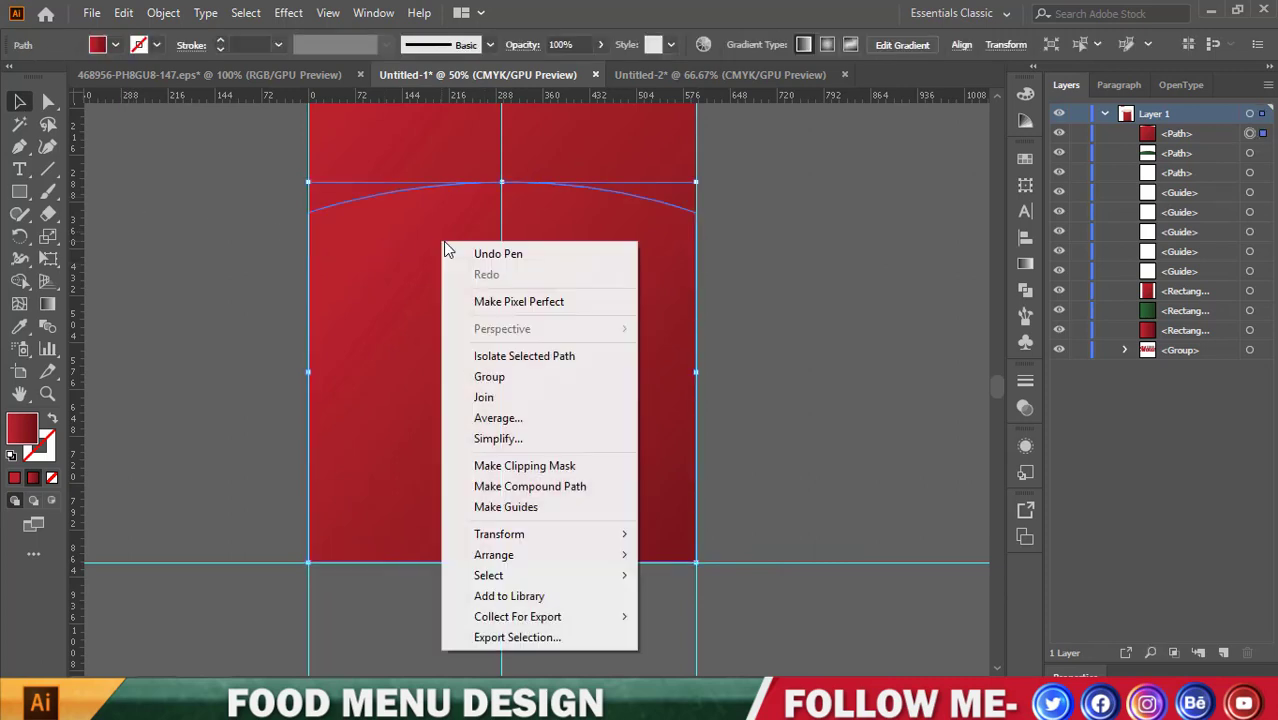
{"action": "left_click", "coordinate": [777, 316]}
{"action": "left_click", "coordinate": [784, 313]}
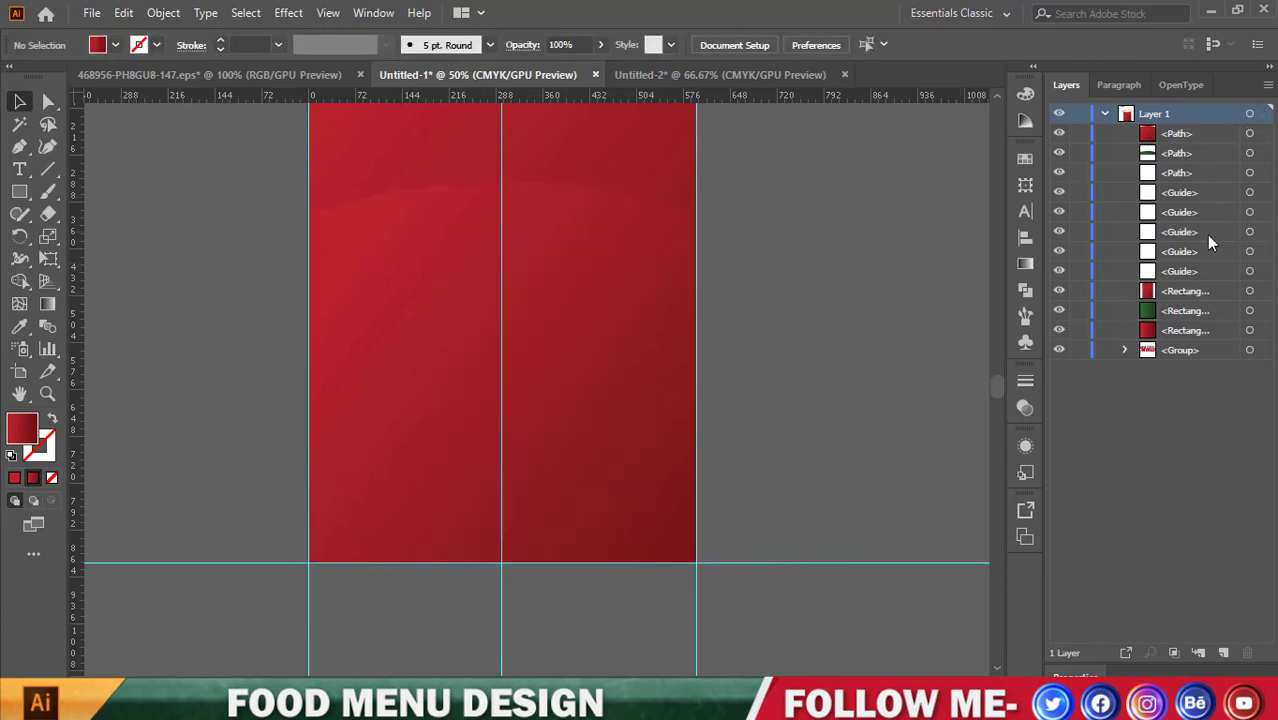
{"action": "left_click", "coordinate": [594, 345]}
{"action": "left_click_drag", "start_coordinate": [1180, 134], "coordinate": [1189, 315]}
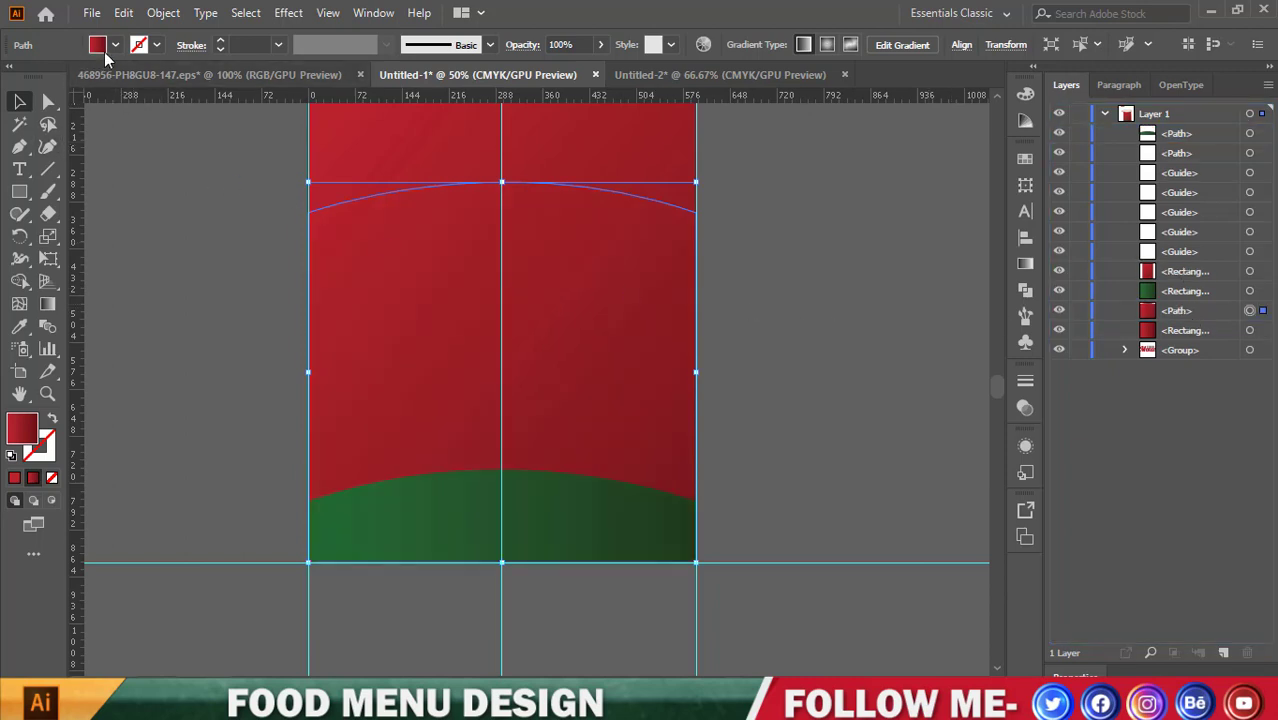
{"action": "left_click", "coordinate": [191, 228]}
{"action": "scroll", "coordinate": [548, 276], "scroll_direction": "up", "scroll_amount": 2}
Try a white fill on the background rectangle, then undo it.
{"action": "left_click", "coordinate": [472, 222]}
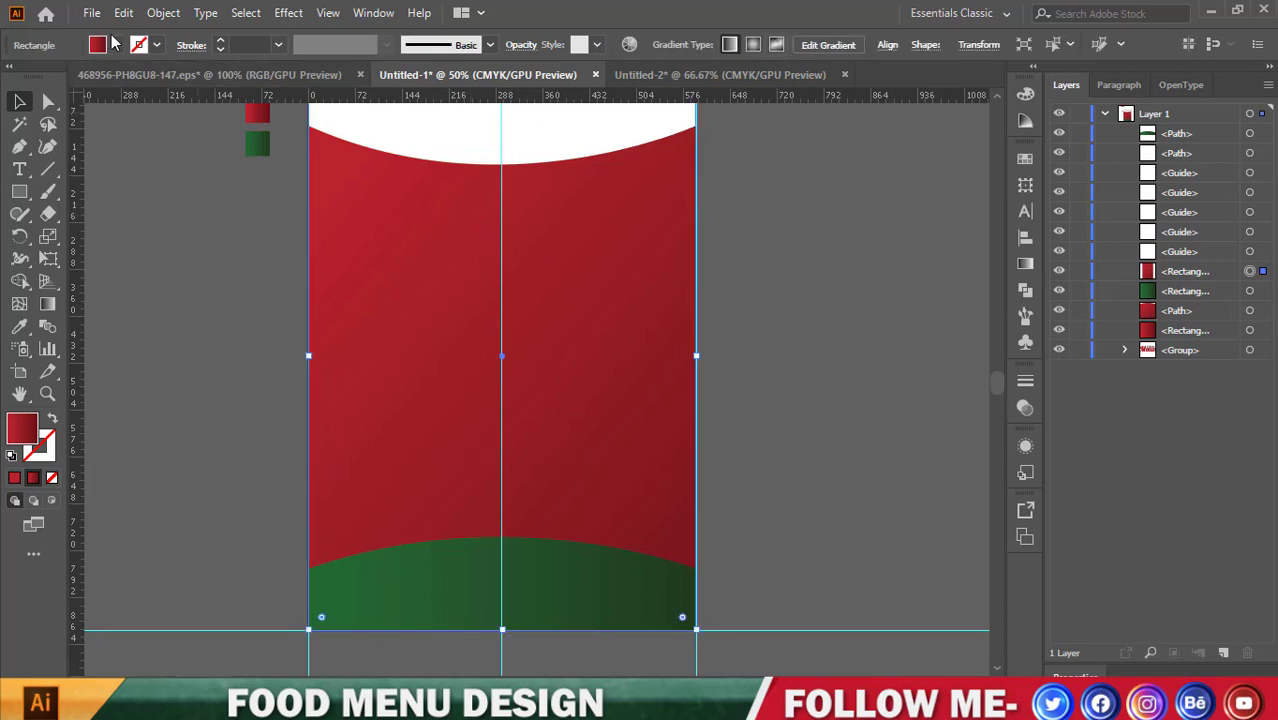
{"action": "left_click", "coordinate": [113, 44]}
{"action": "left_click", "coordinate": [39, 77]}
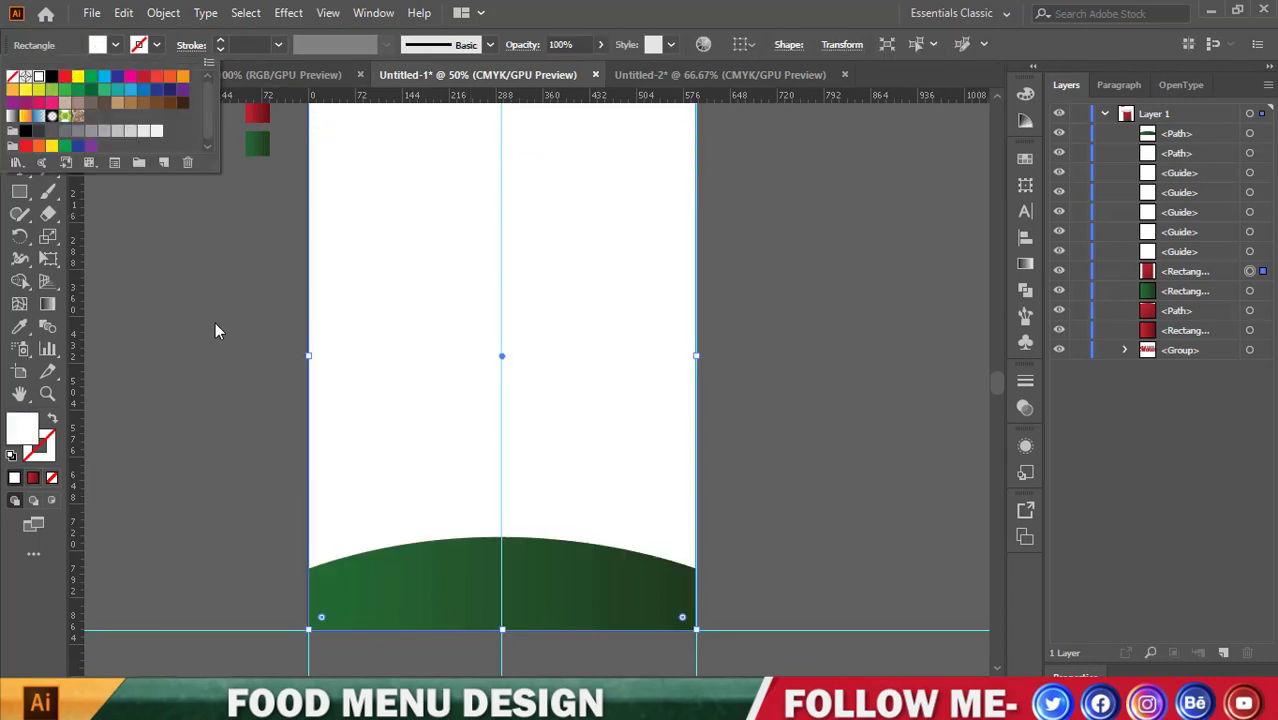
{"action": "left_click", "coordinate": [881, 301]}
{"action": "key", "text": "z"}
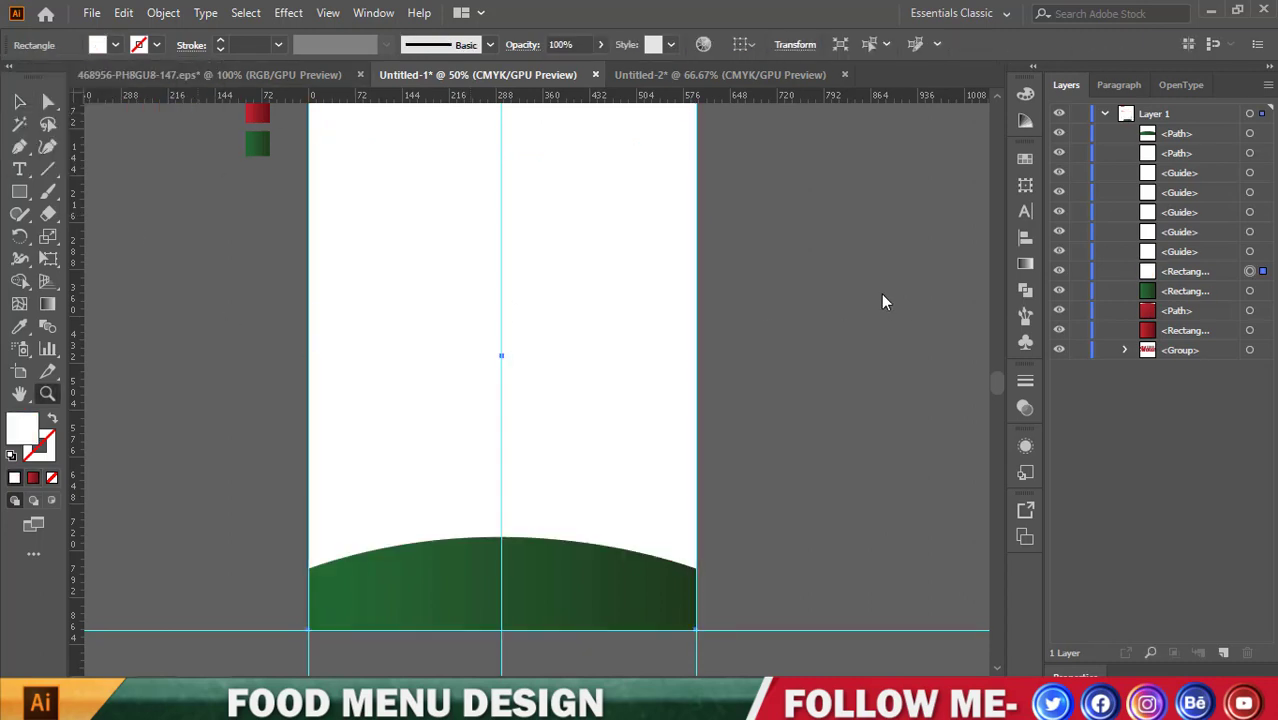
{"action": "key", "text": "v"}
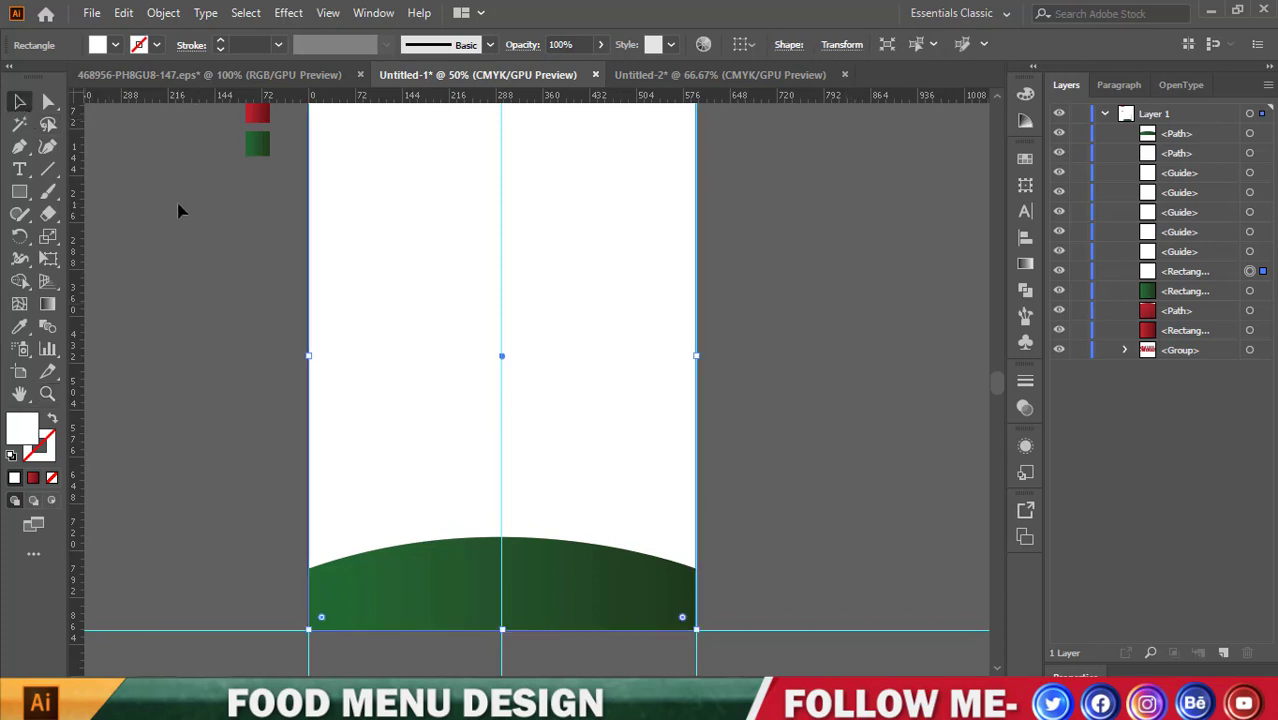
{"action": "left_click", "coordinate": [177, 205]}
{"action": "key", "text": "ctrl+z"}
{"action": "scroll", "coordinate": [632, 338], "scroll_direction": "up", "scroll_amount": 2}
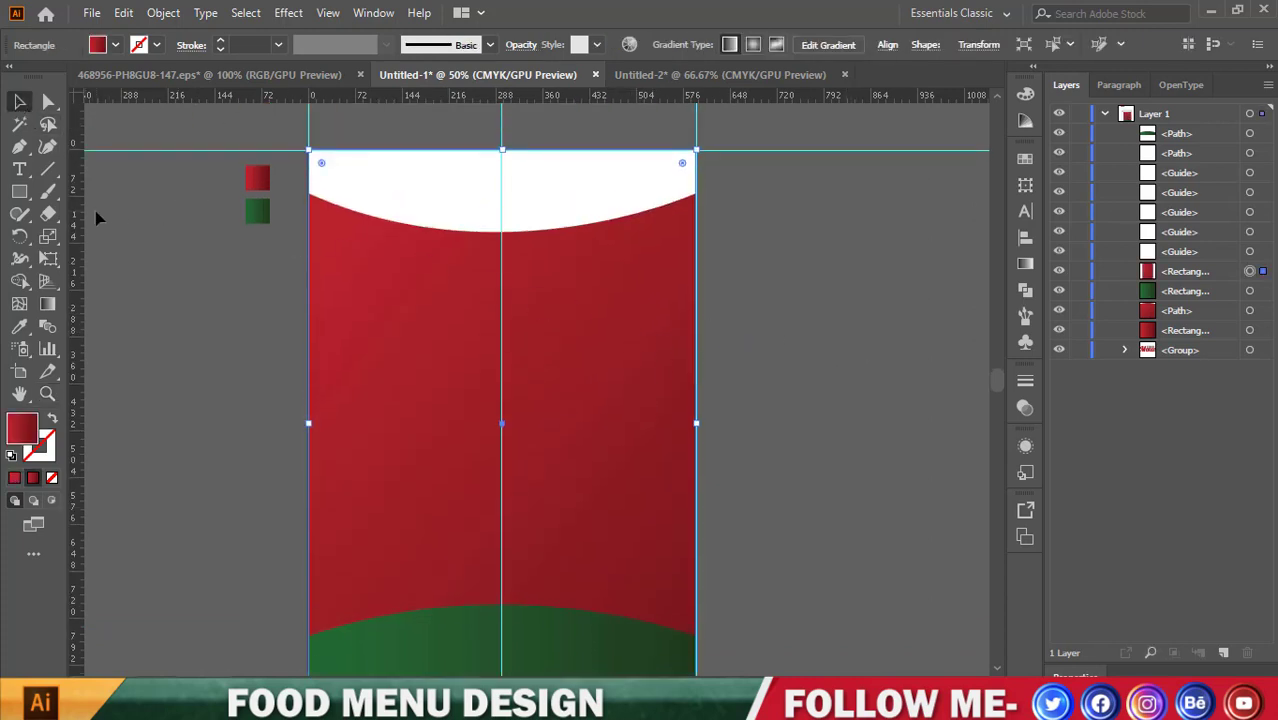
Give the curved <Path> a bright green fill and use Arrange > Bring to Front.
{"action": "left_click", "coordinate": [225, 316]}
{"action": "left_click", "coordinate": [413, 456]}
{"action": "left_click", "coordinate": [1263, 312]}
{"action": "left_click", "coordinate": [116, 45]}
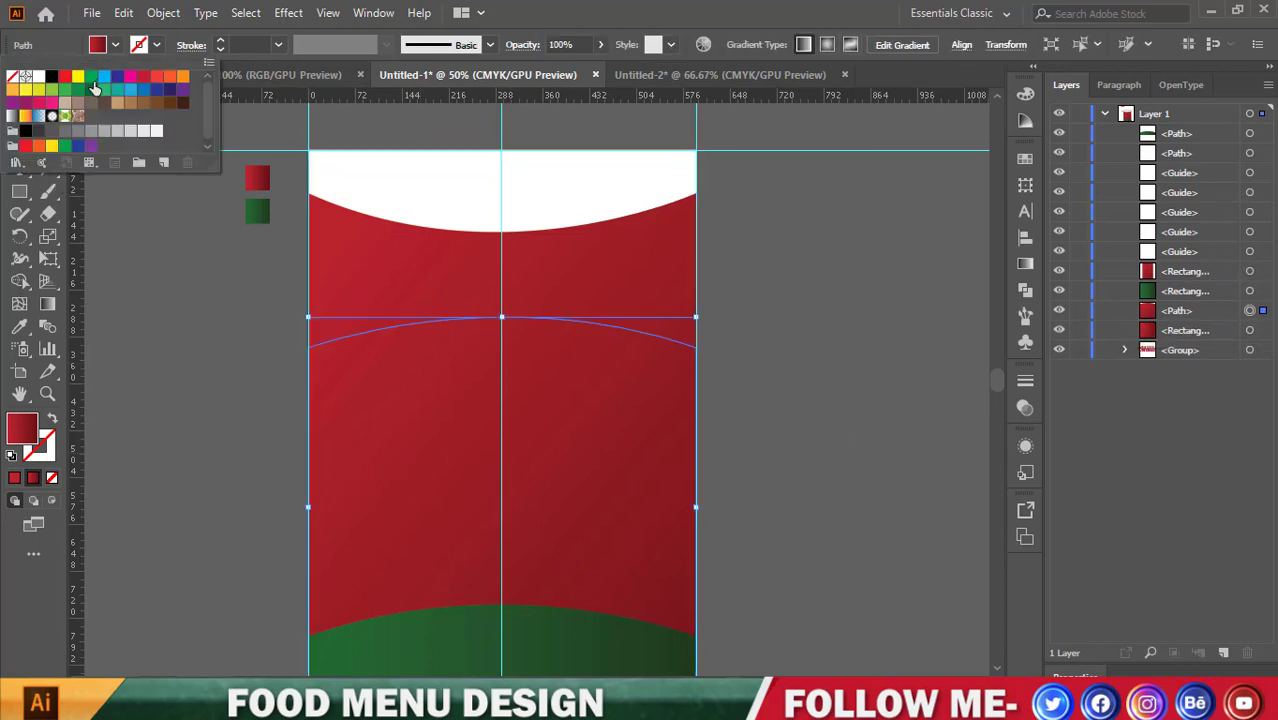
{"action": "left_click", "coordinate": [91, 79]}
{"action": "left_click", "coordinate": [189, 289]}
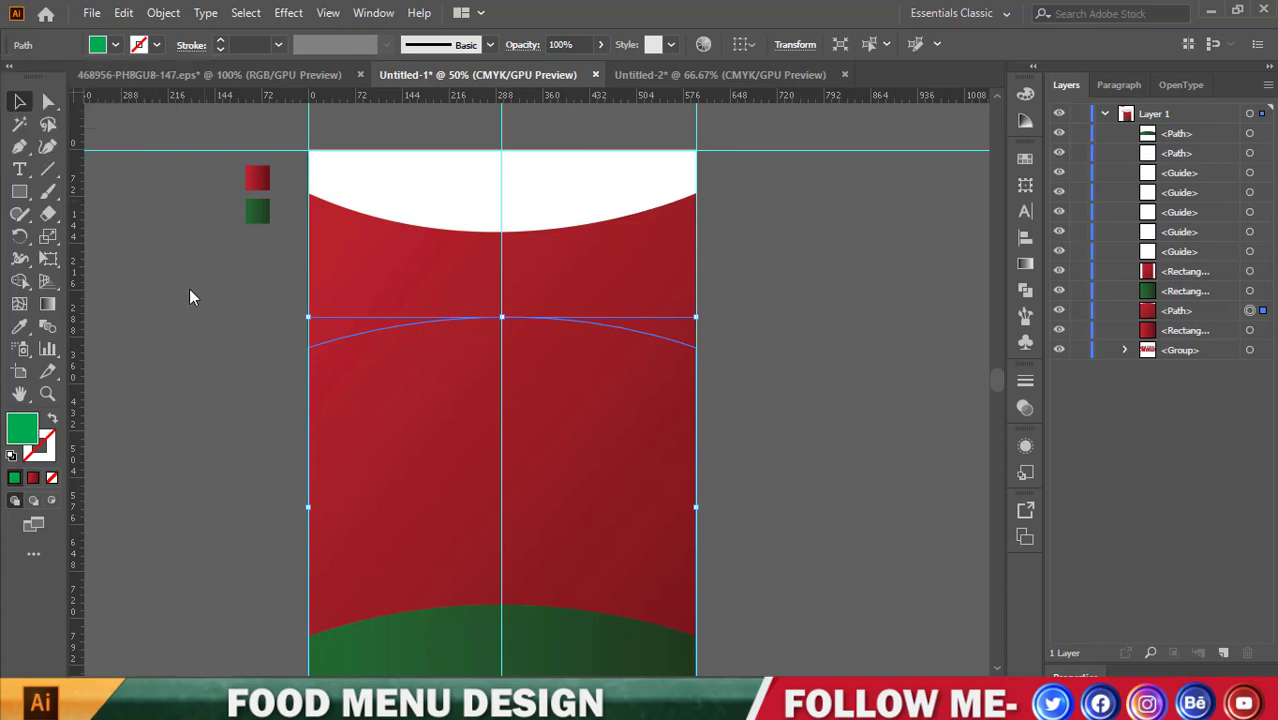
{"action": "right_click", "coordinate": [622, 366]}
{"action": "mouse_move", "coordinate": [677, 596]}
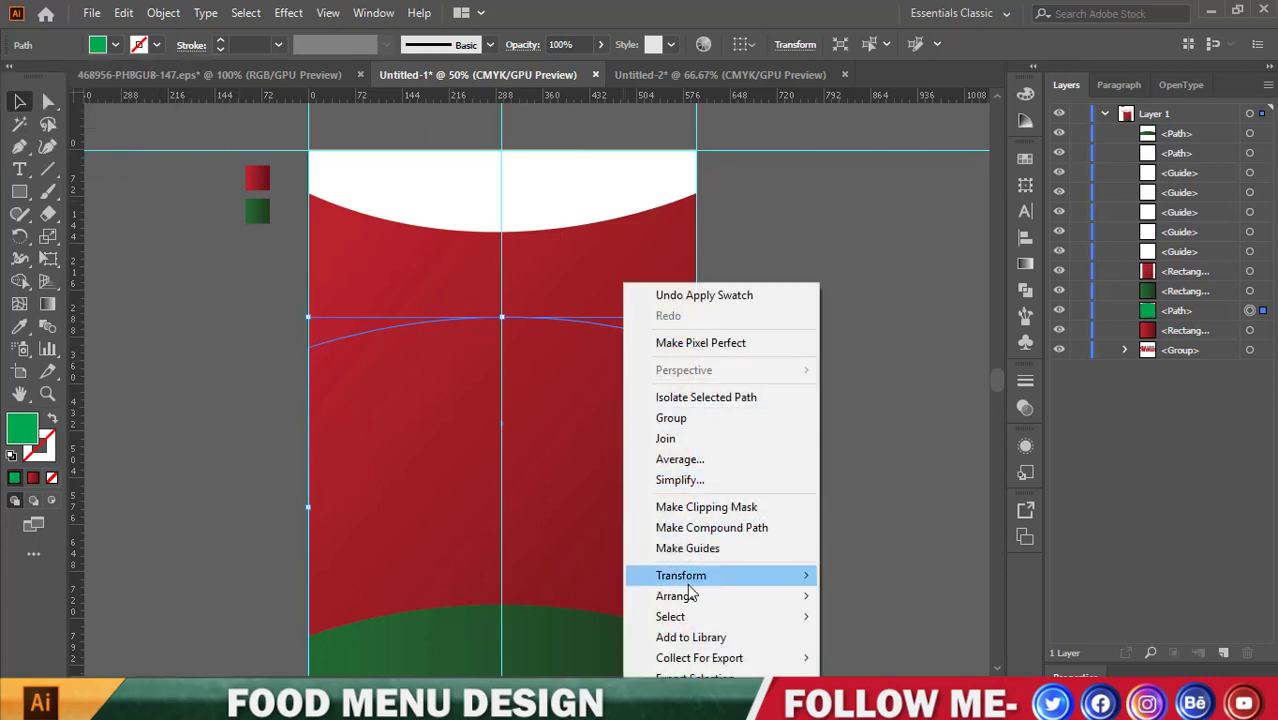
{"action": "left_click", "coordinate": [838, 597]}
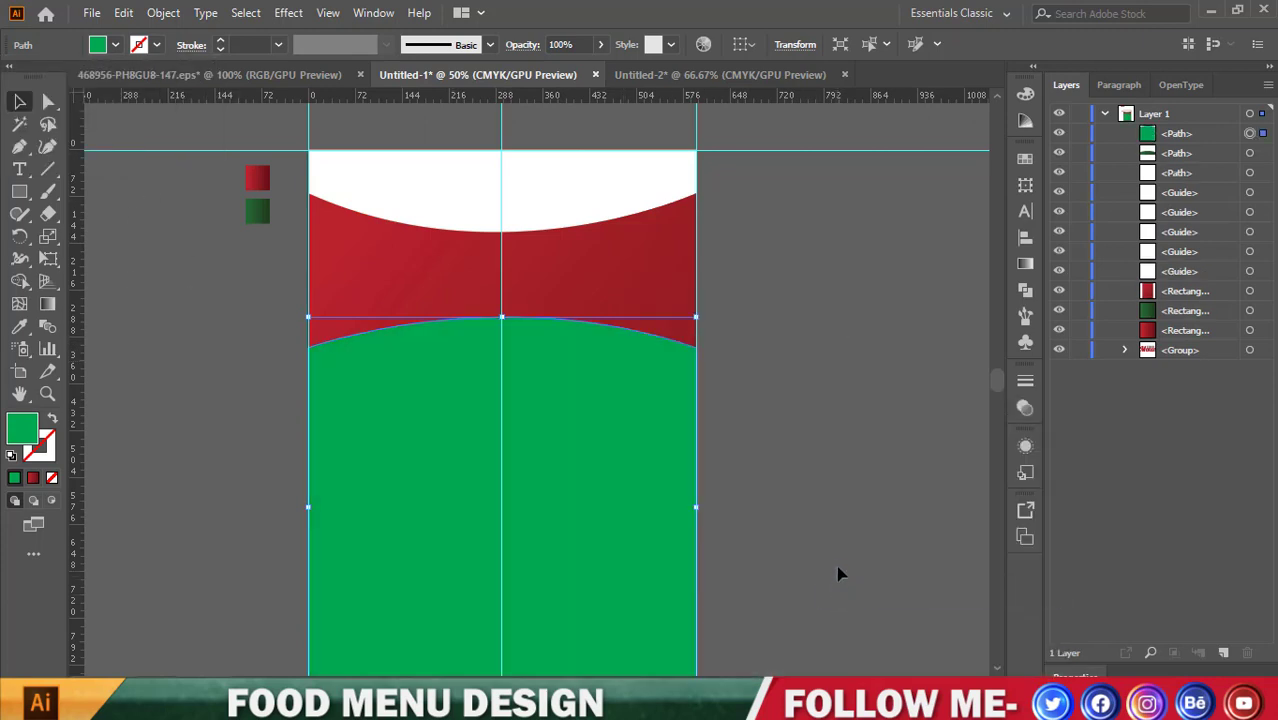
{"action": "left_click", "coordinate": [839, 571]}
Move the green path layer down and hide the red background rectangle.
{"action": "left_click_drag", "start_coordinate": [1167, 140], "coordinate": [1165, 326]}
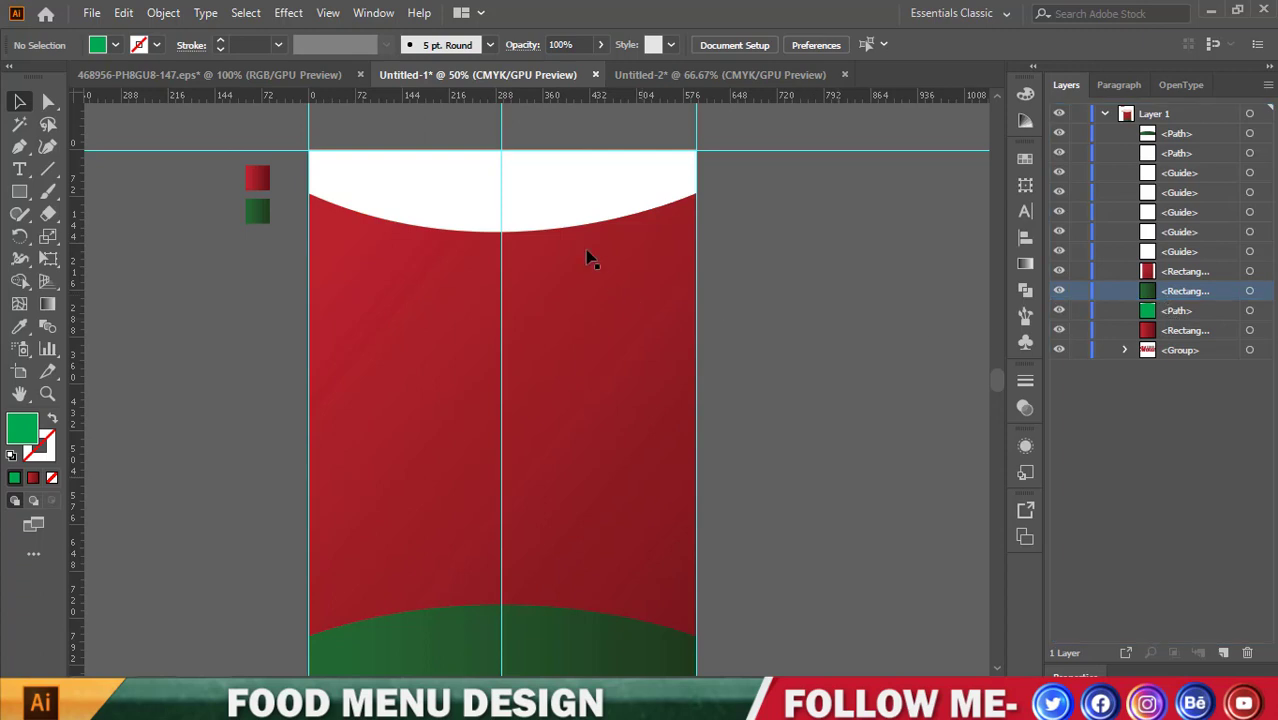
{"action": "left_click", "coordinate": [542, 220]}
{"action": "left_click", "coordinate": [604, 340]}
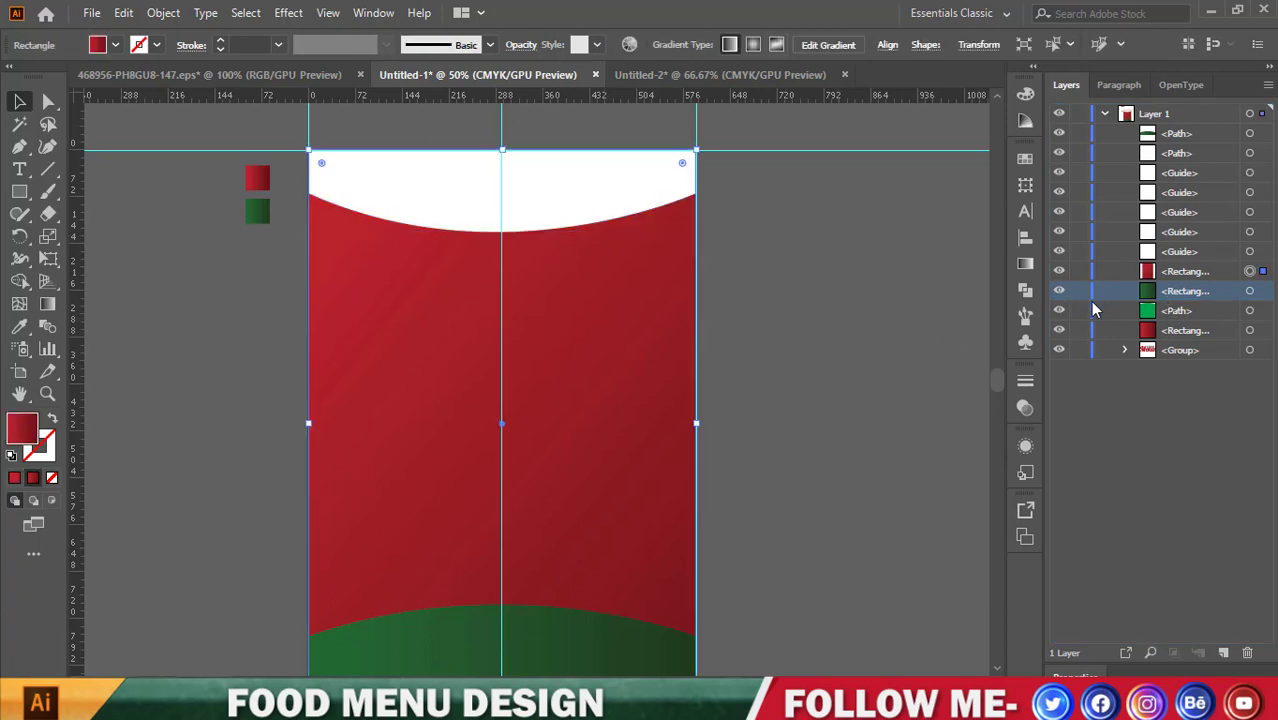
{"action": "left_click", "coordinate": [1059, 271]}
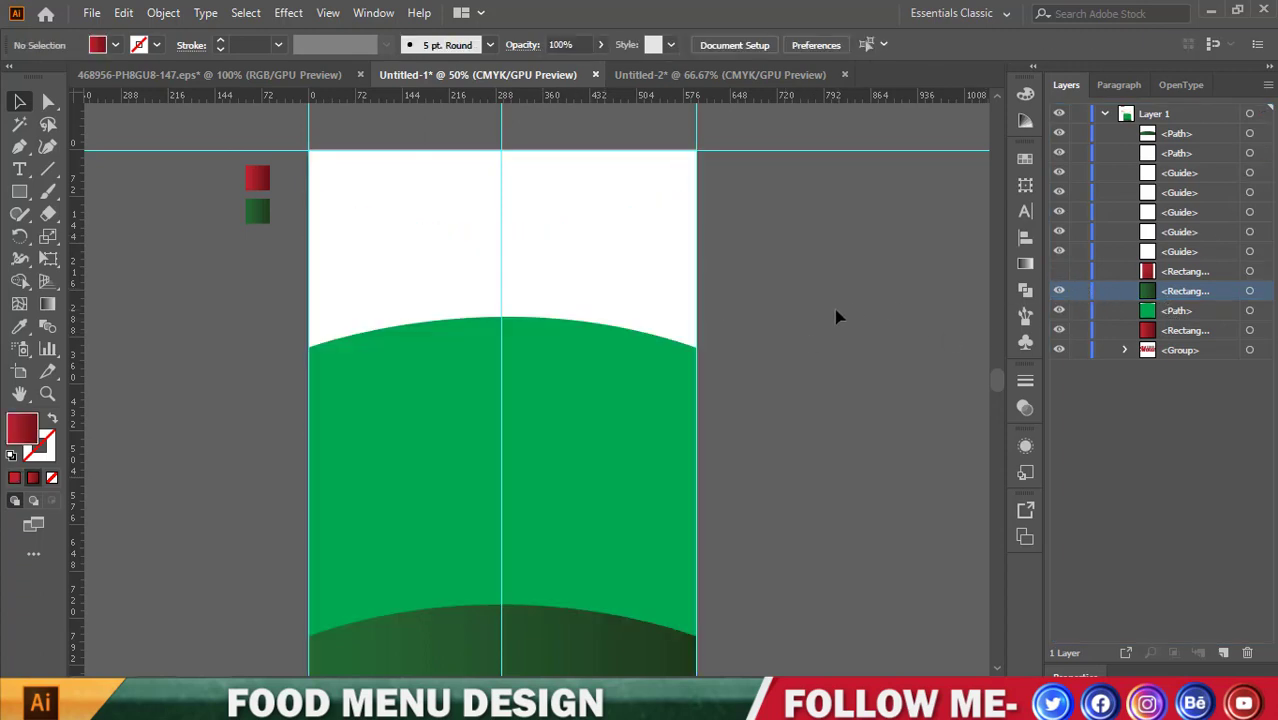
Fill the top curved path with light grey.
{"action": "left_click", "coordinate": [519, 209]}
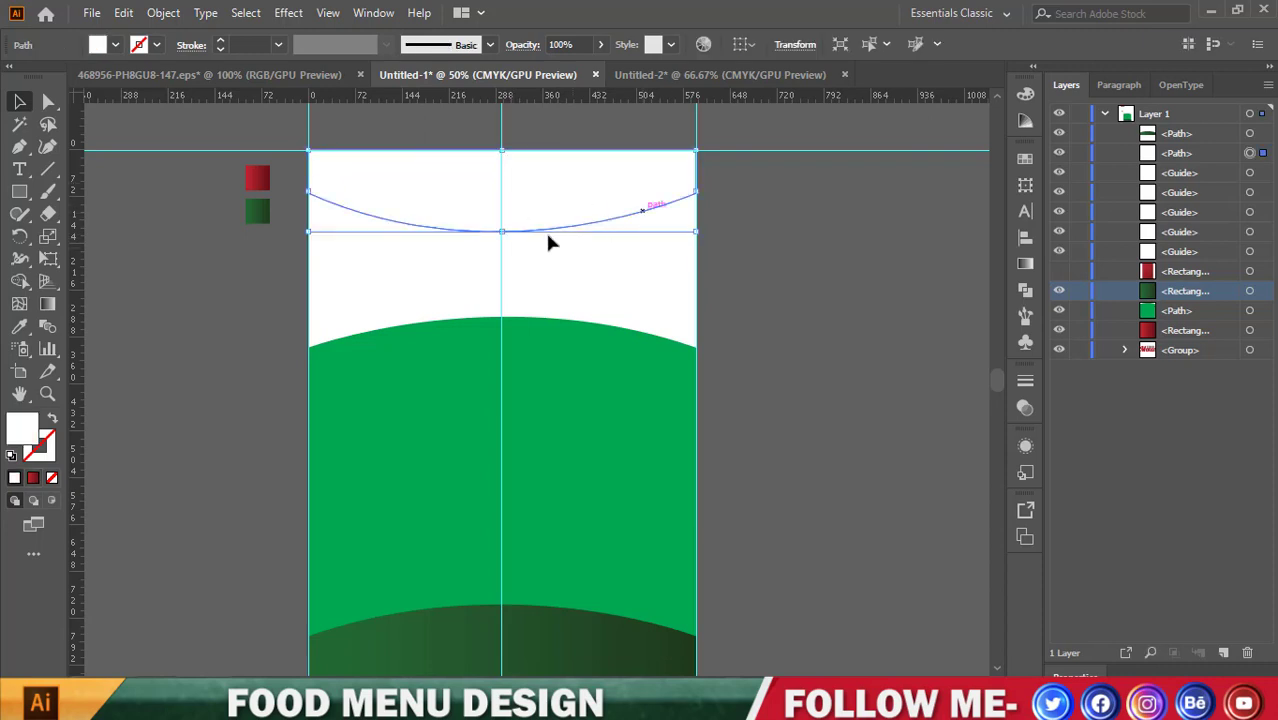
{"action": "left_click", "coordinate": [408, 417]}
{"action": "scroll", "coordinate": [818, 424], "scroll_direction": "down", "scroll_amount": 3}
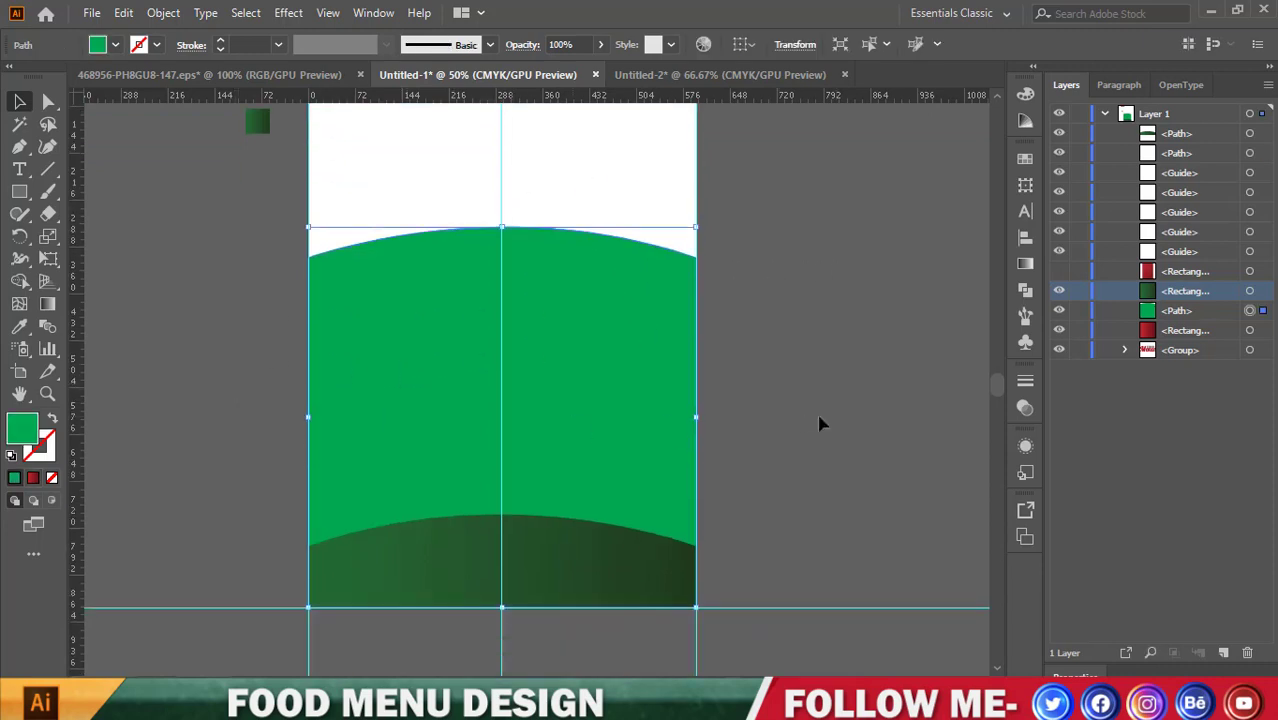
{"action": "left_click", "coordinate": [818, 424]}
{"action": "scroll", "coordinate": [636, 433], "scroll_direction": "up", "scroll_amount": 3}
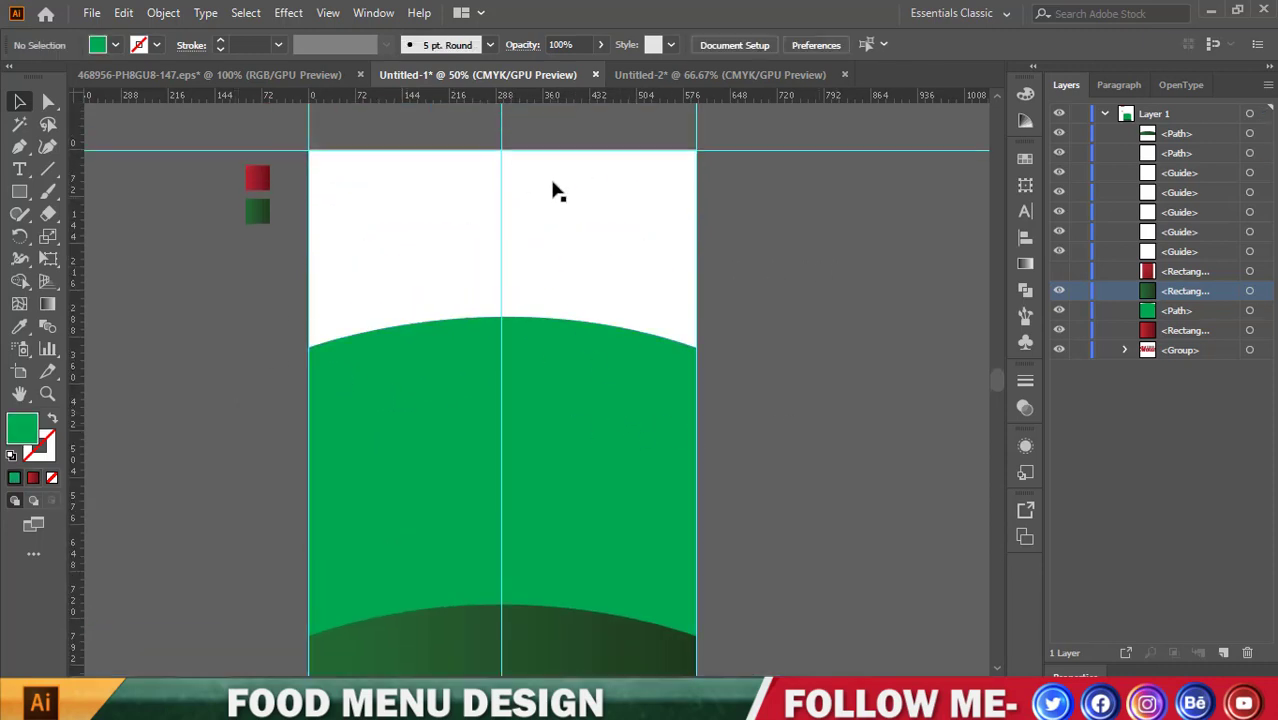
{"action": "left_click", "coordinate": [552, 189]}
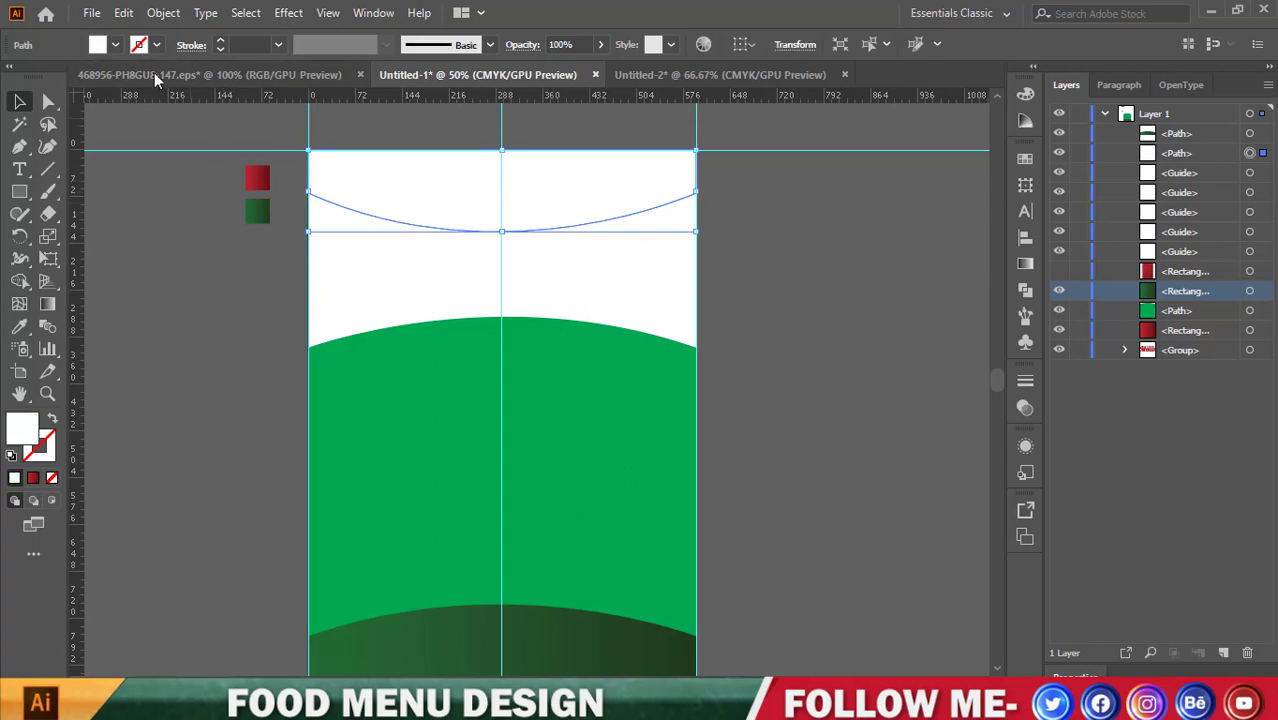
{"action": "left_click", "coordinate": [114, 44]}
{"action": "left_click", "coordinate": [157, 131]}
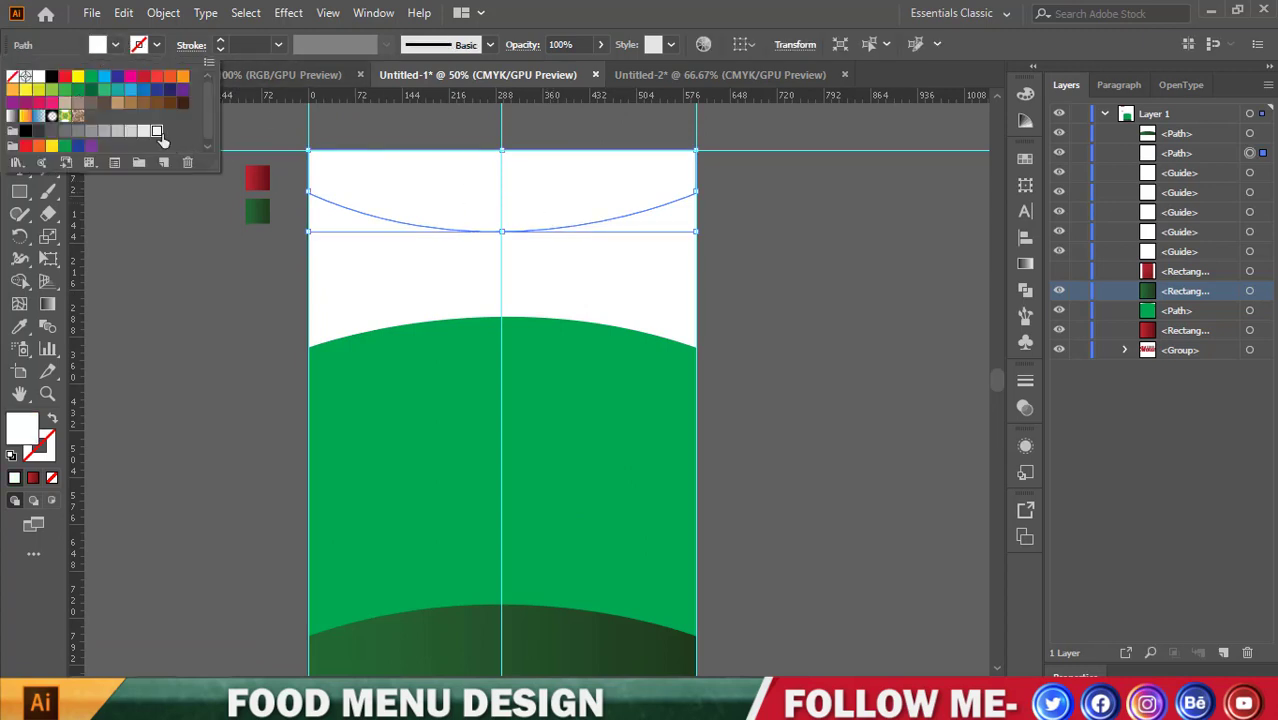
Show the red rectangle again and place it behind the green path.
{"action": "left_click", "coordinate": [186, 303]}
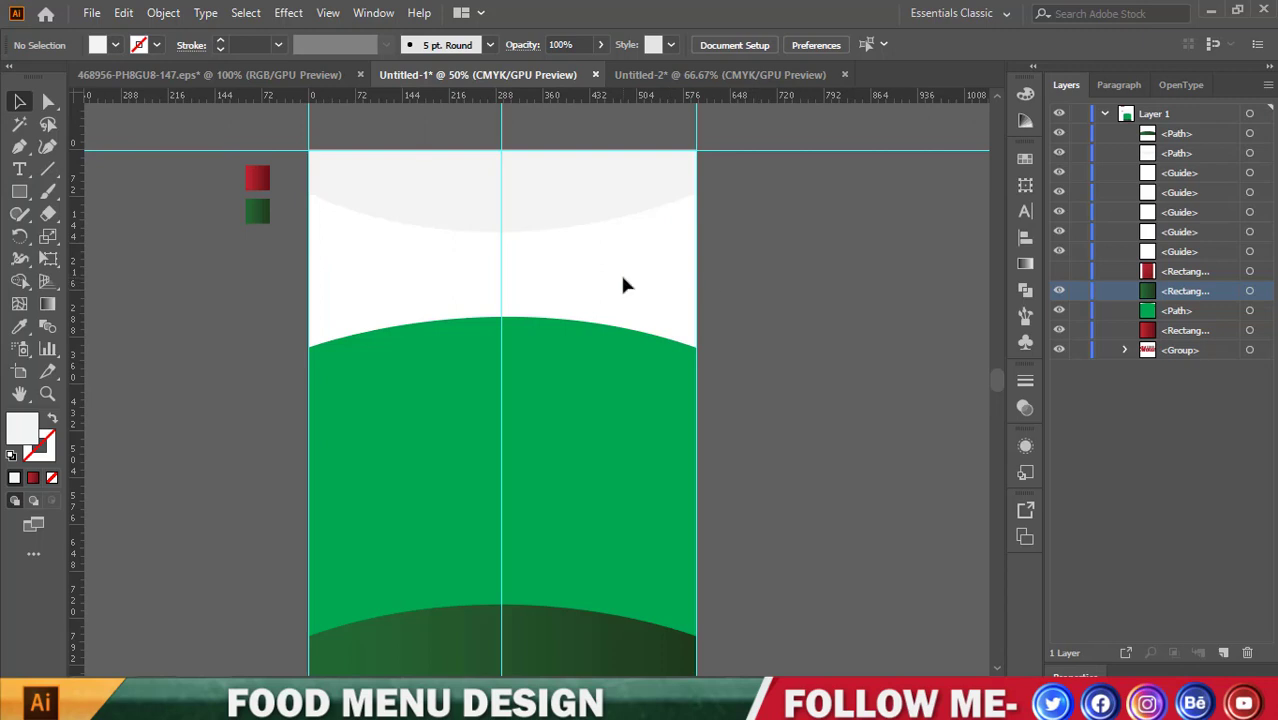
{"action": "left_click", "coordinate": [1059, 271]}
{"action": "left_click_drag", "start_coordinate": [1172, 273], "coordinate": [1178, 340]}
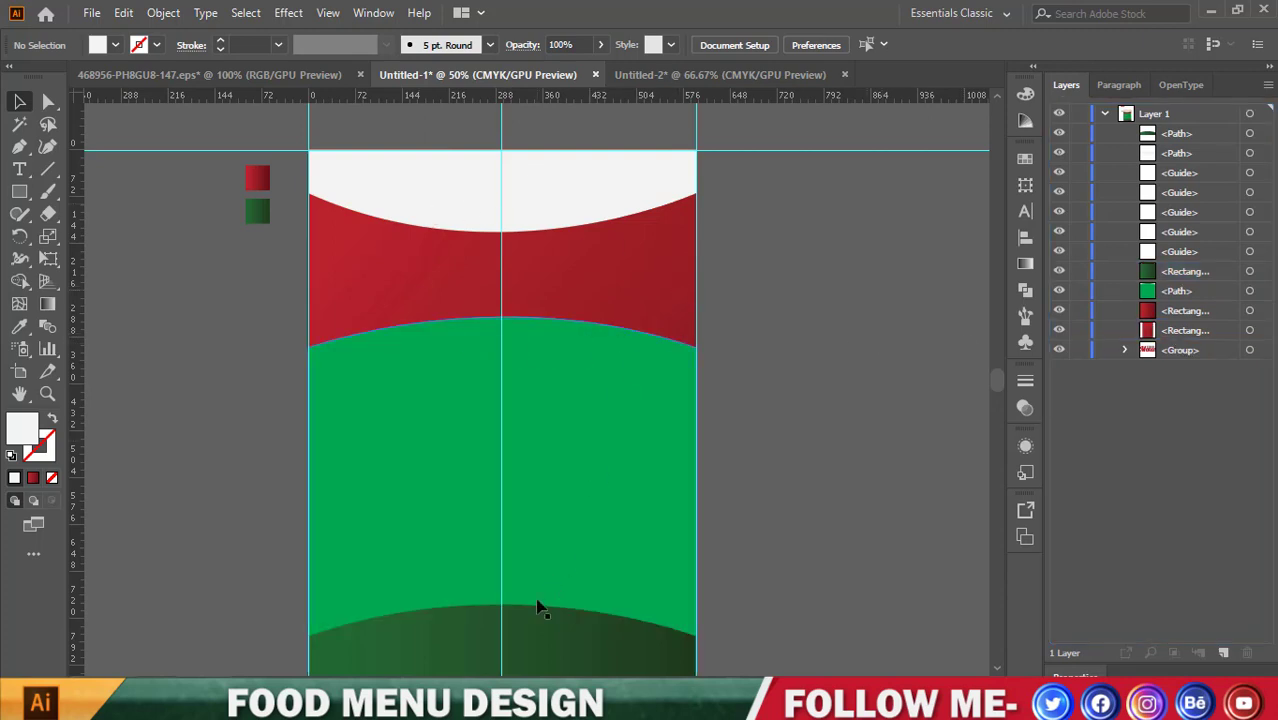
Fill the small red sample square with white.
{"action": "left_click", "coordinate": [537, 540]}
{"action": "left_click", "coordinate": [552, 305]}
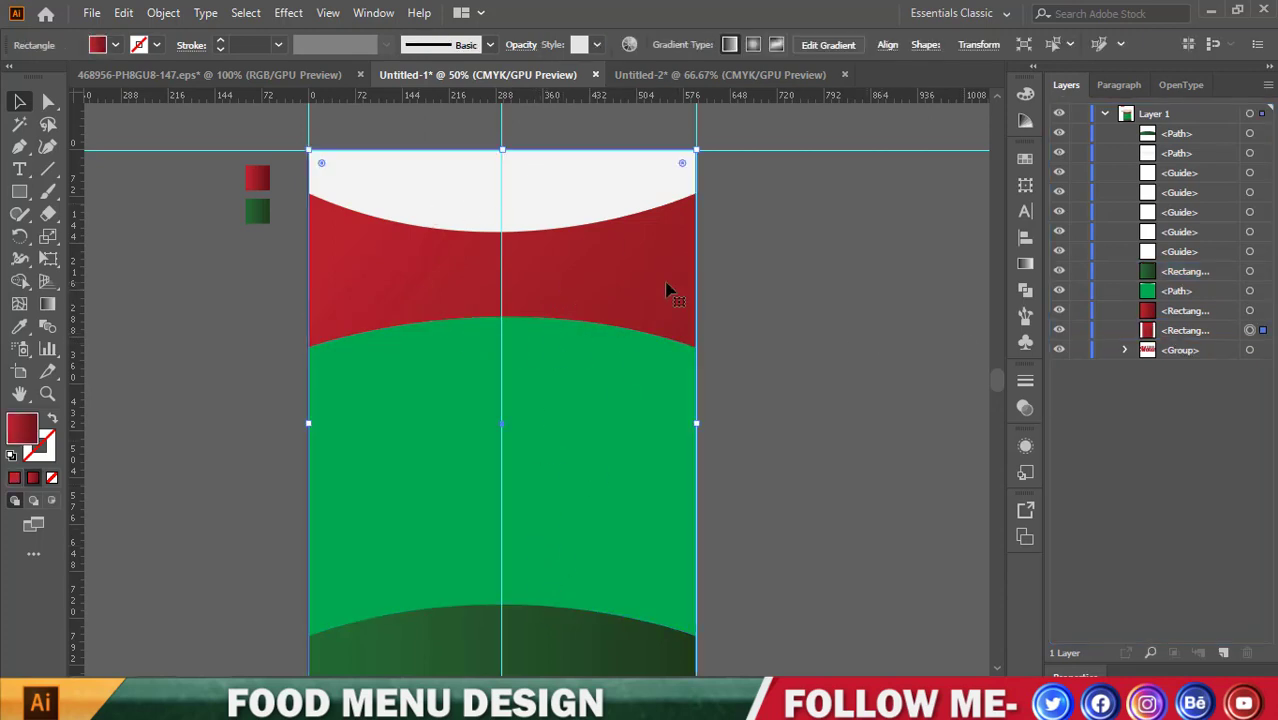
{"action": "left_click", "coordinate": [1262, 311]}
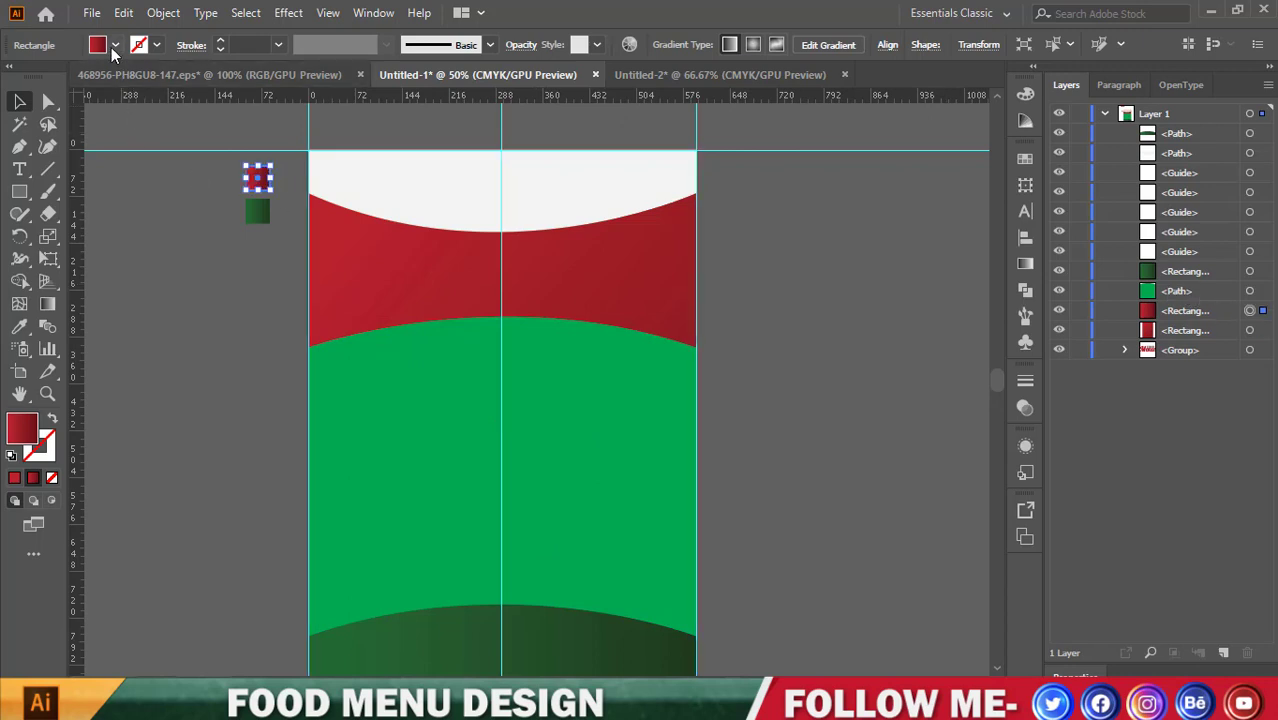
{"action": "left_click", "coordinate": [115, 45]}
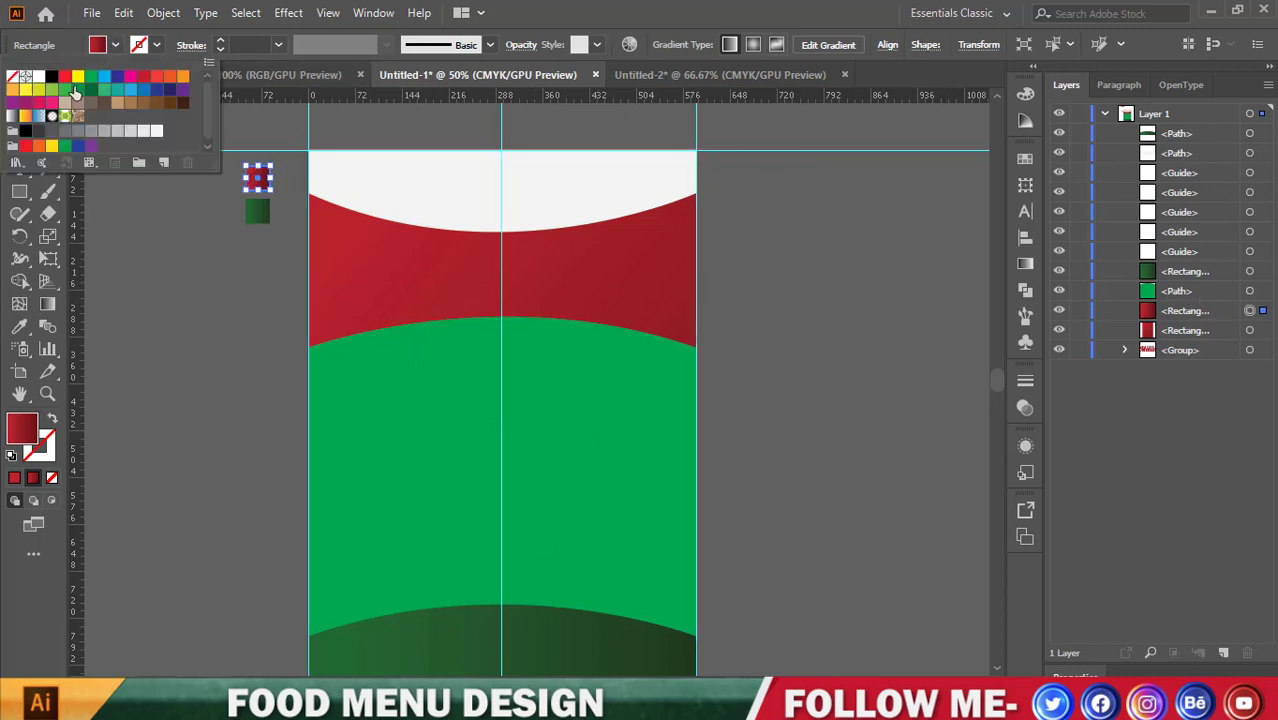
{"action": "left_click", "coordinate": [143, 131]}
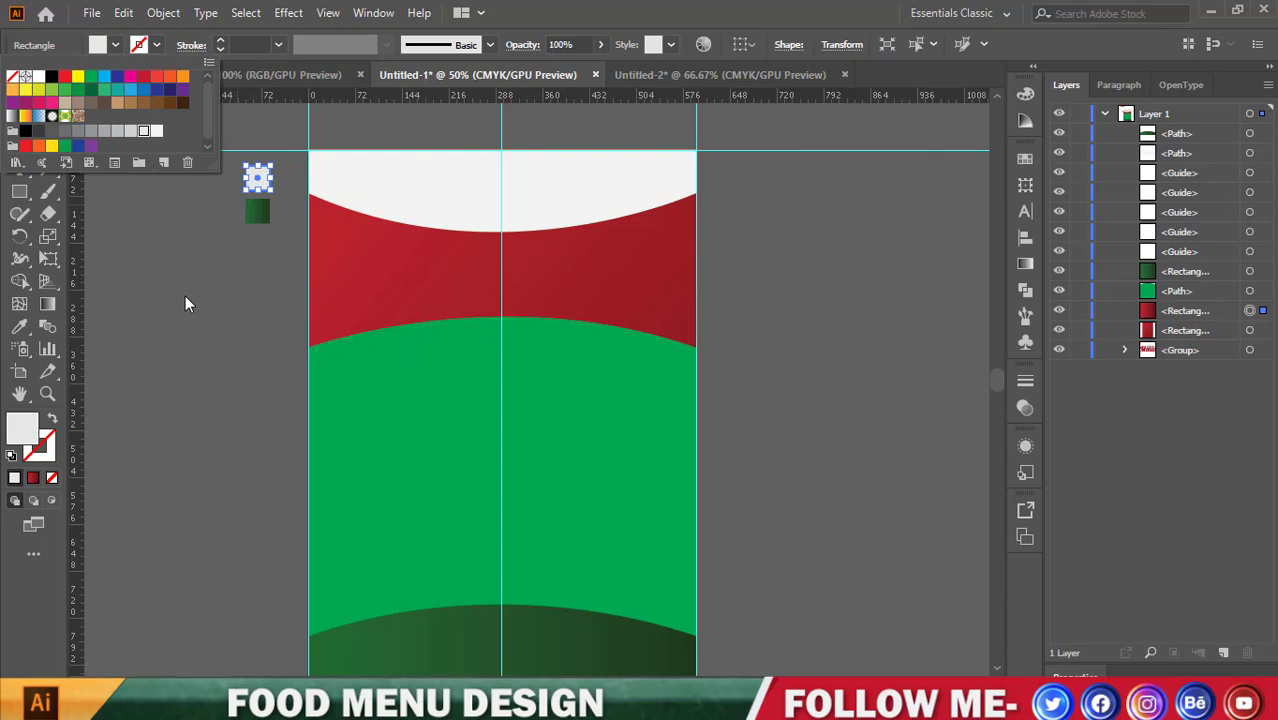
{"action": "key", "text": "Escape"}
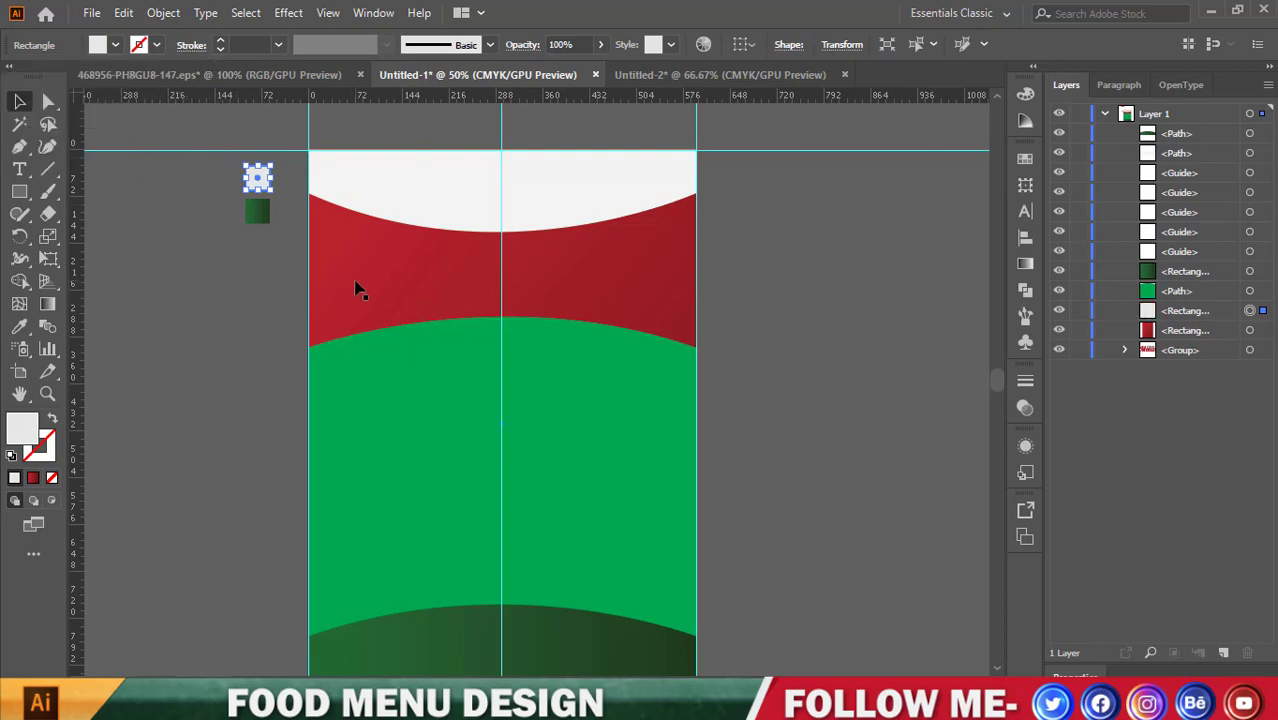
Give the small sample square the red gradient.
{"action": "left_click", "coordinate": [362, 286]}
{"action": "left_click", "coordinate": [788, 291]}
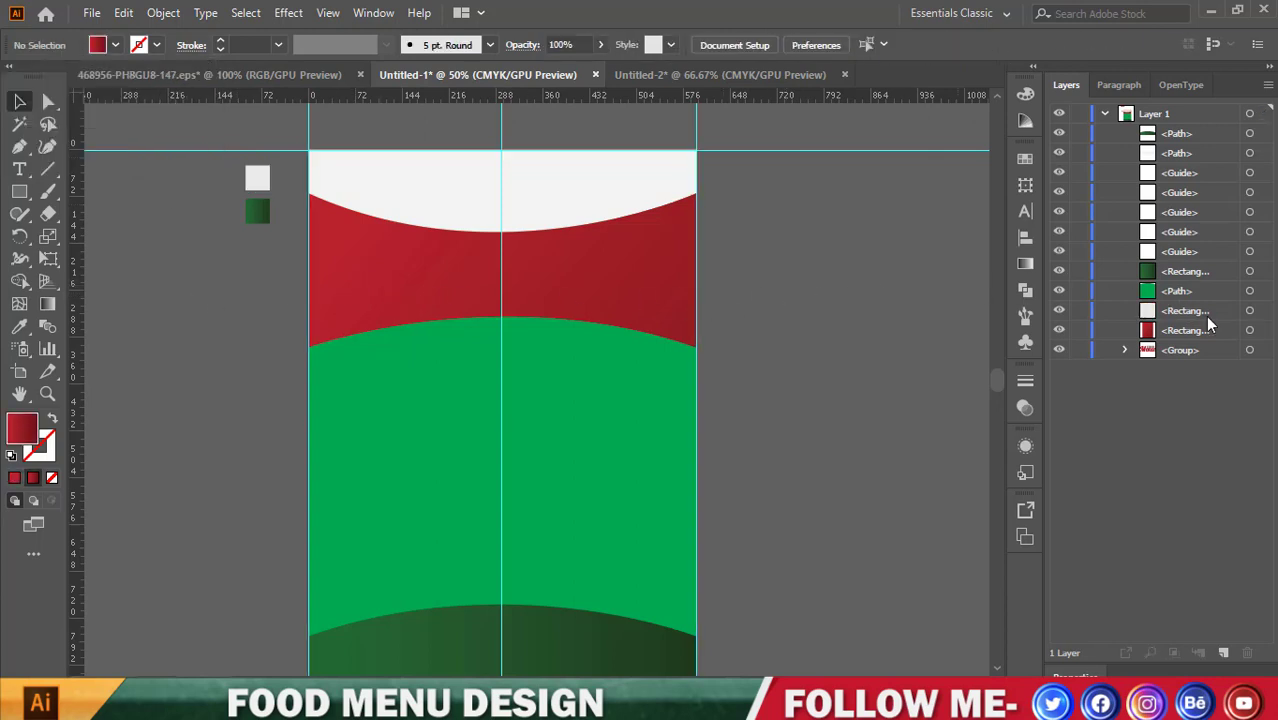
{"action": "left_click", "coordinate": [1249, 312]}
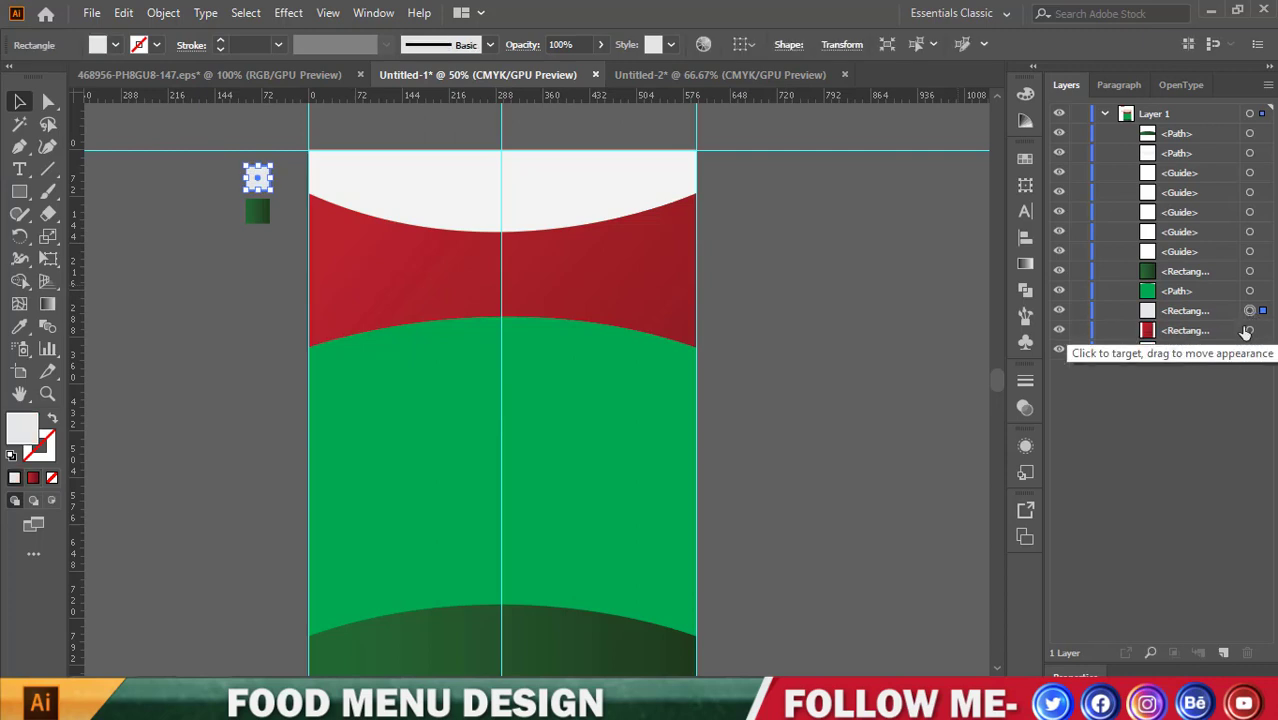
{"action": "left_click", "coordinate": [565, 259]}
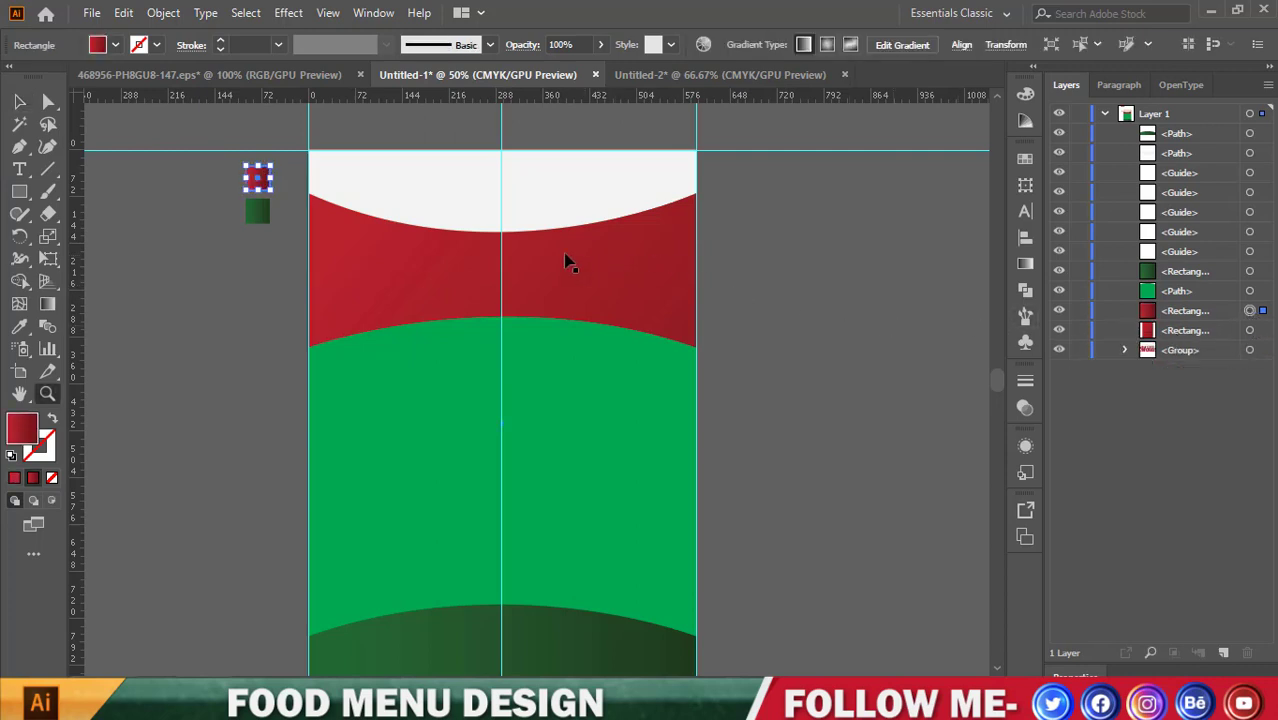
{"action": "left_click", "coordinate": [19, 101]}
{"action": "left_click", "coordinate": [291, 224]}
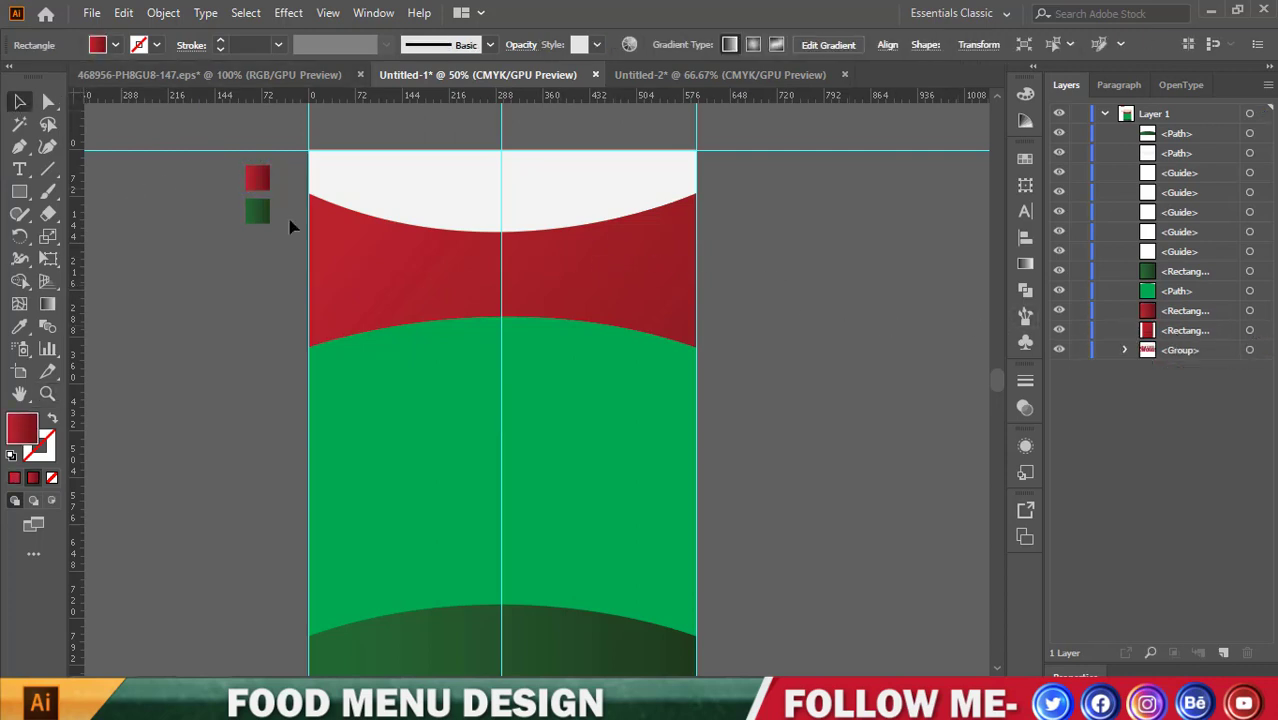
Make the background rectangle light grey from the Fill swatches.
{"action": "left_click", "coordinate": [602, 277]}
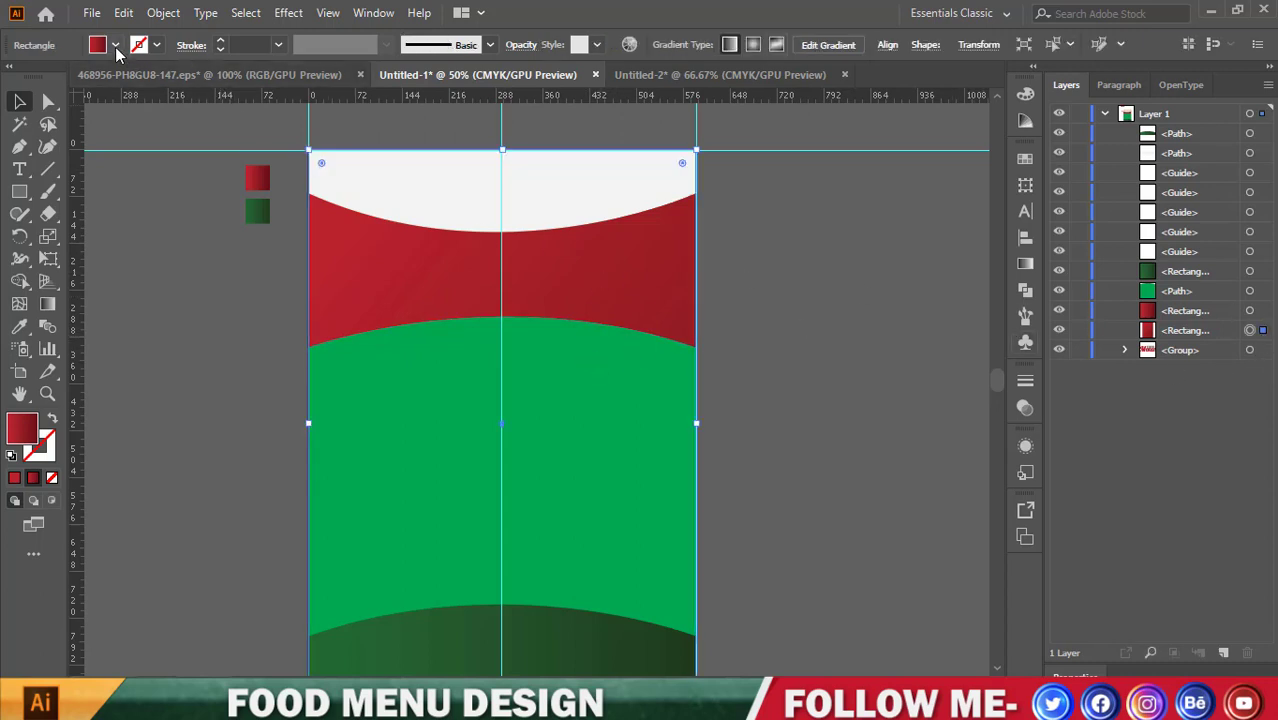
{"action": "left_click", "coordinate": [115, 45]}
{"action": "left_click", "coordinate": [140, 132]}
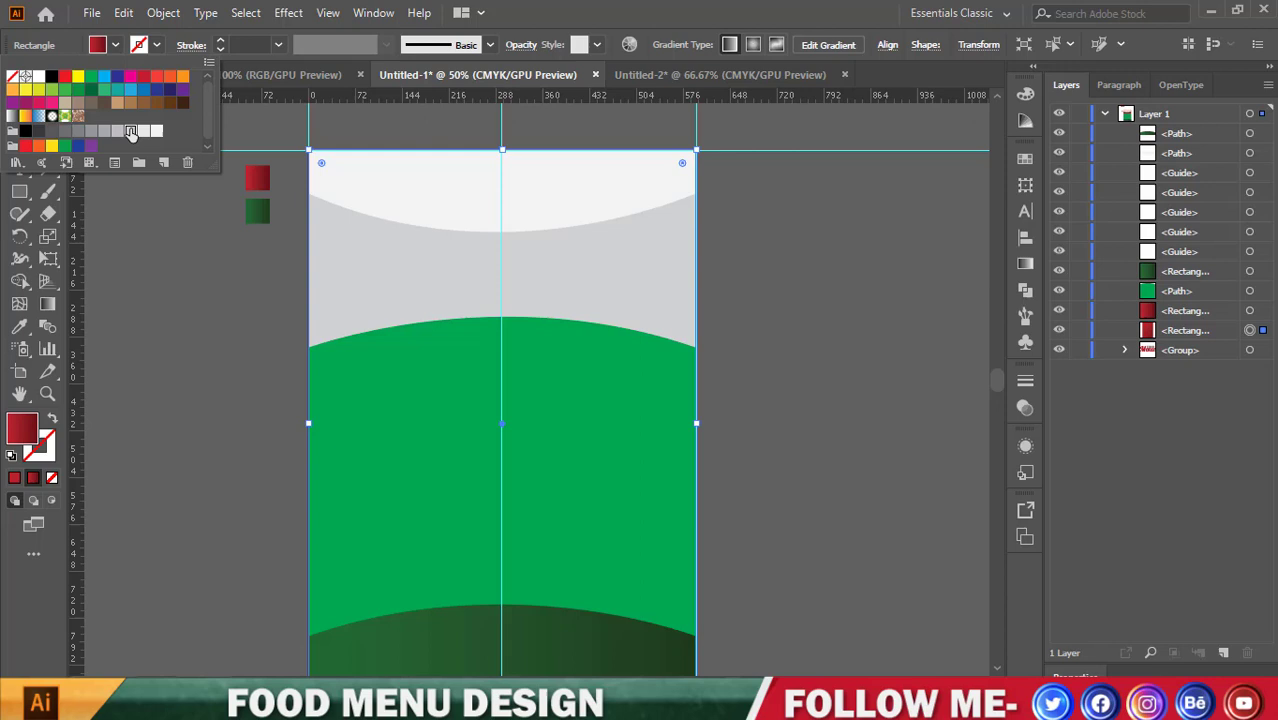
{"action": "left_click", "coordinate": [191, 292]}
{"action": "left_click", "coordinate": [191, 292]}
Eyedropper the red gradient onto the large green curved band.
{"action": "left_click", "coordinate": [394, 399]}
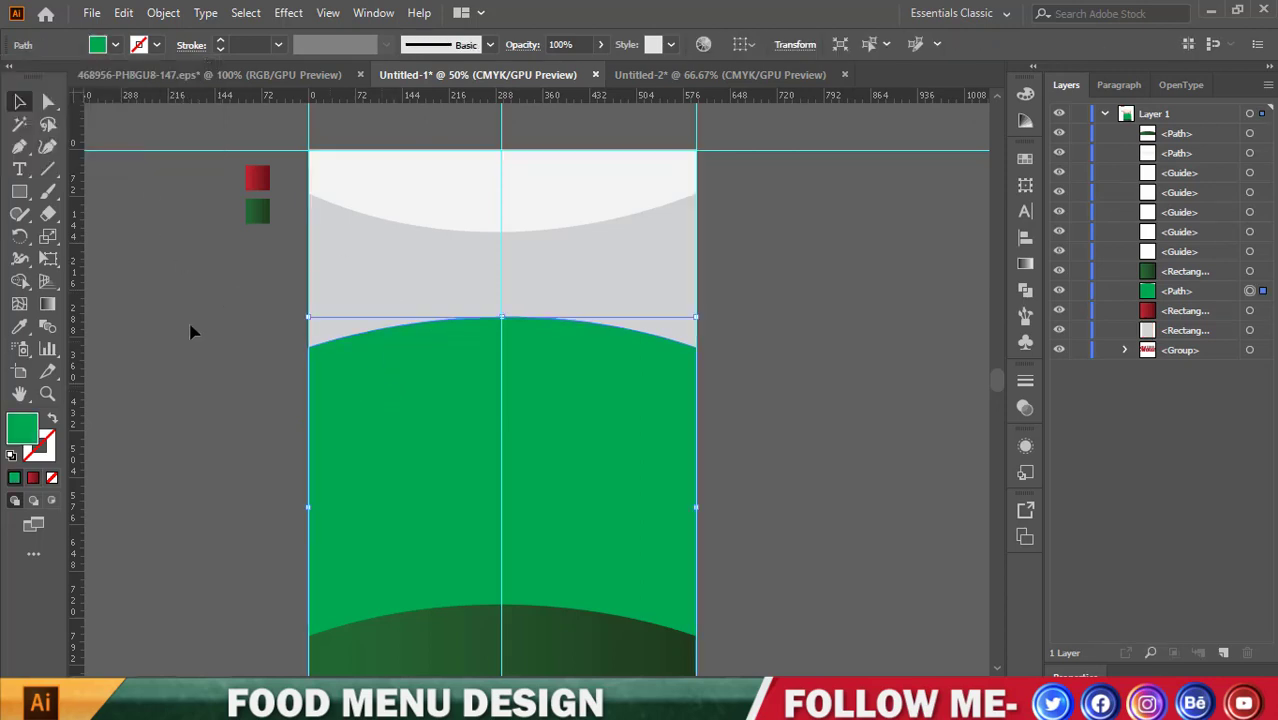
{"action": "left_click", "coordinate": [19, 326]}
{"action": "left_click", "coordinate": [256, 178]}
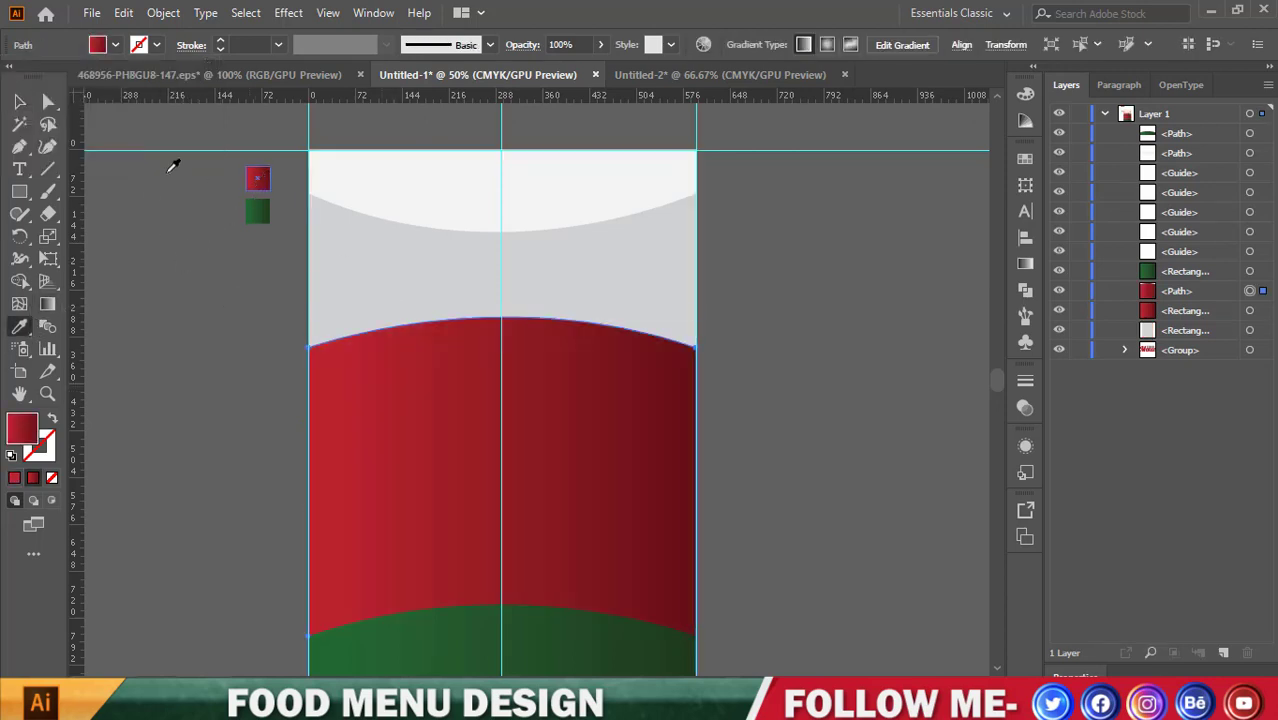
{"action": "left_click", "coordinate": [19, 101]}
{"action": "left_click", "coordinate": [197, 362]}
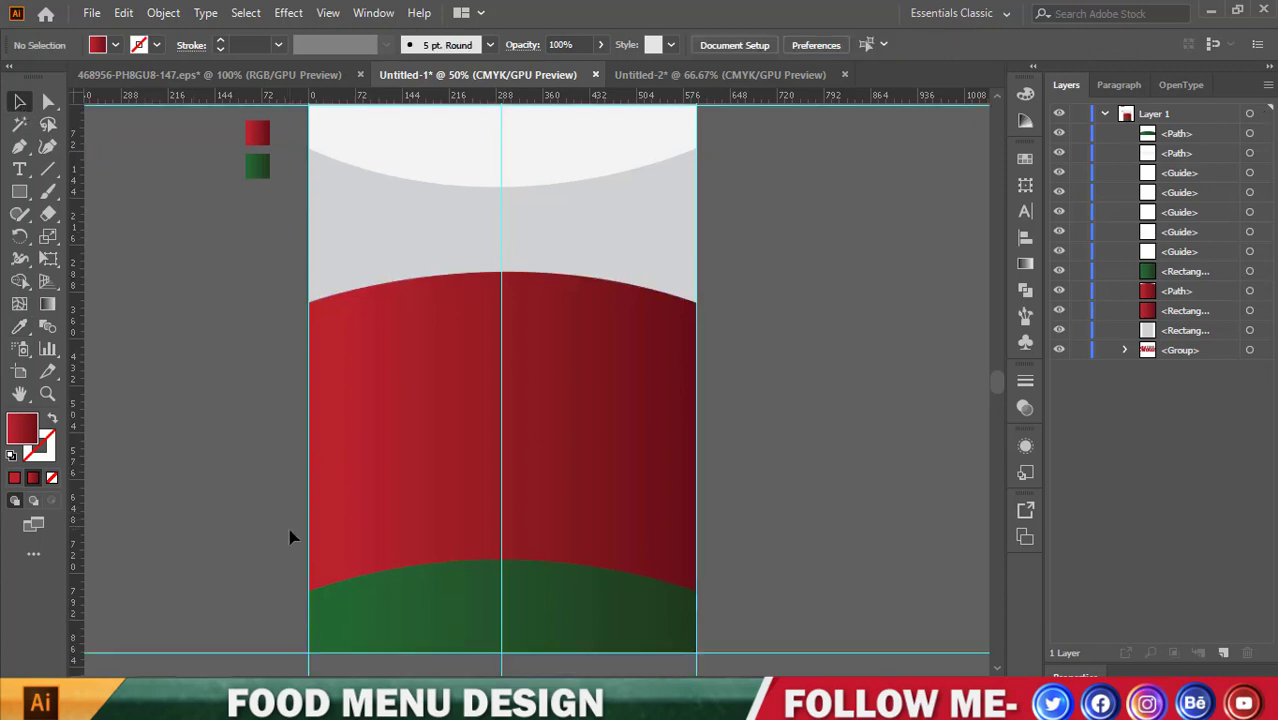
{"action": "scroll", "coordinate": [291, 530], "scroll_direction": "down", "scroll_amount": 3}
Angle the red band's gradient diagonally across it with the Gradient tool.
{"action": "left_click", "coordinate": [396, 388]}
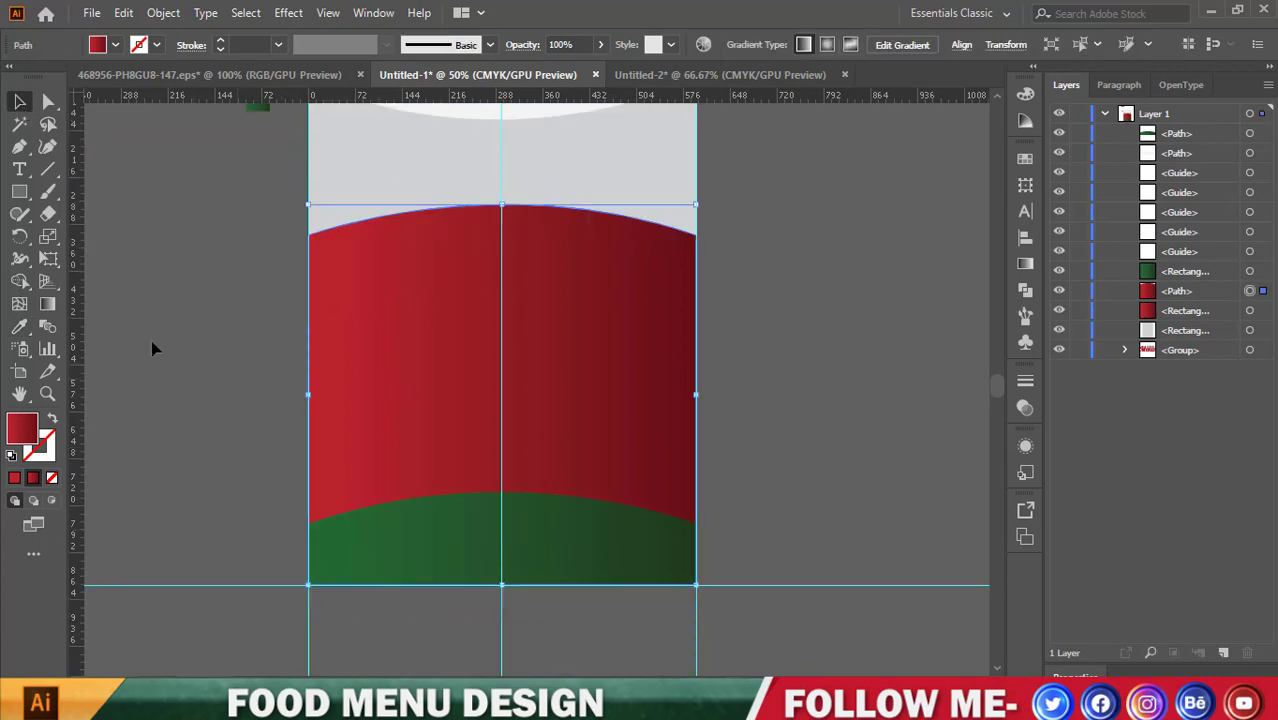
{"action": "left_click", "coordinate": [47, 303]}
{"action": "left_click_drag", "start_coordinate": [263, 321], "coordinate": [912, 564]}
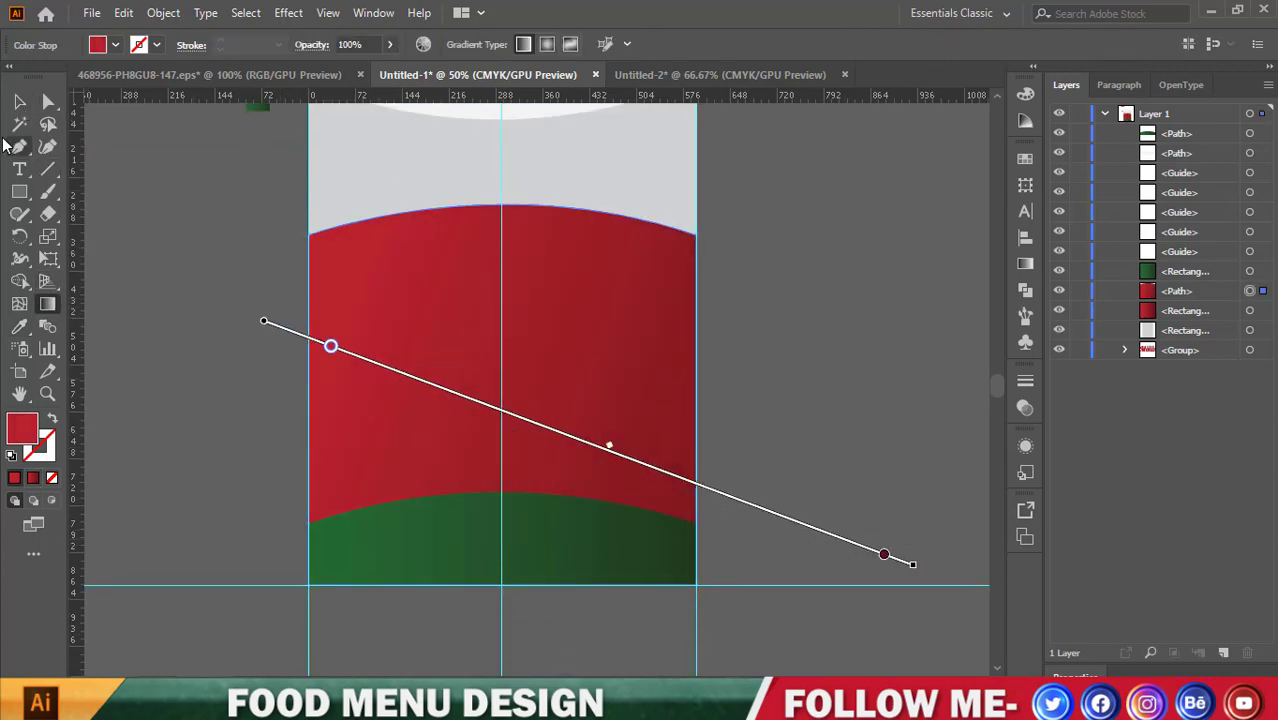
{"action": "left_click_drag", "start_coordinate": [322, 262], "coordinate": [729, 428]}
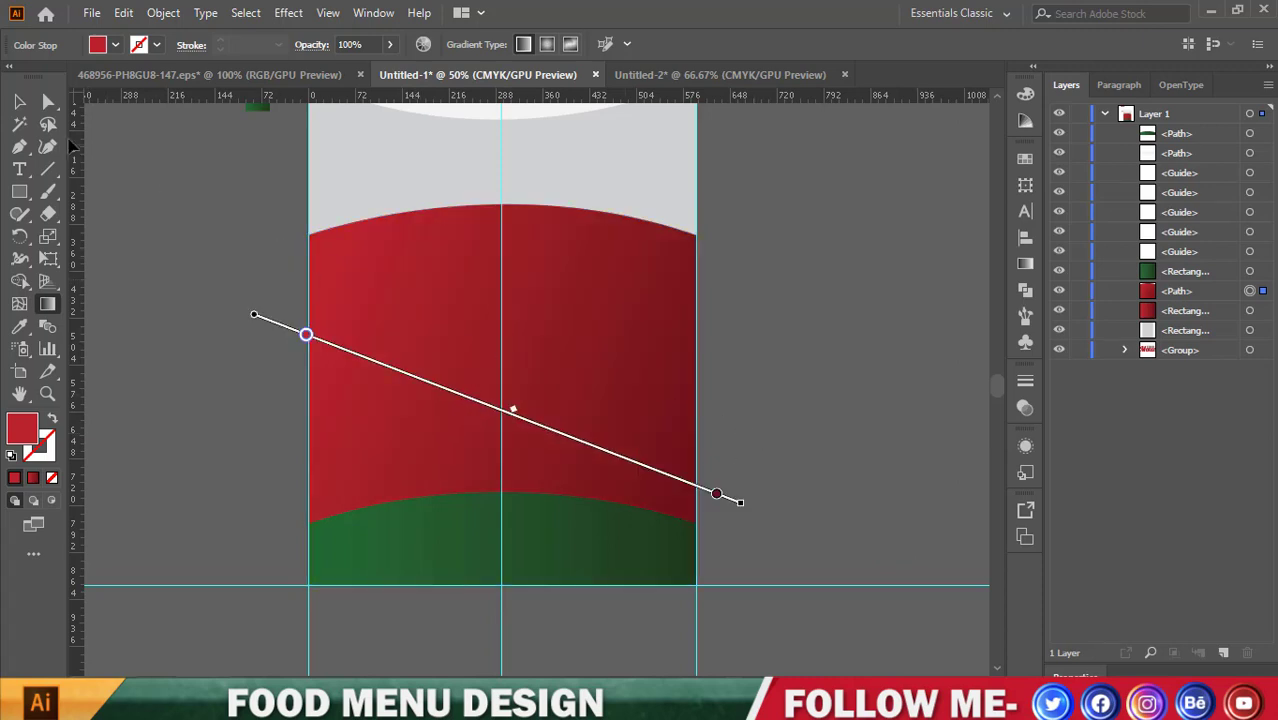
{"action": "left_click", "coordinate": [19, 101]}
{"action": "left_click", "coordinate": [186, 163]}
Fill the top curved shape with pure white.
{"action": "scroll", "coordinate": [445, 366], "scroll_direction": "up", "scroll_amount": 3}
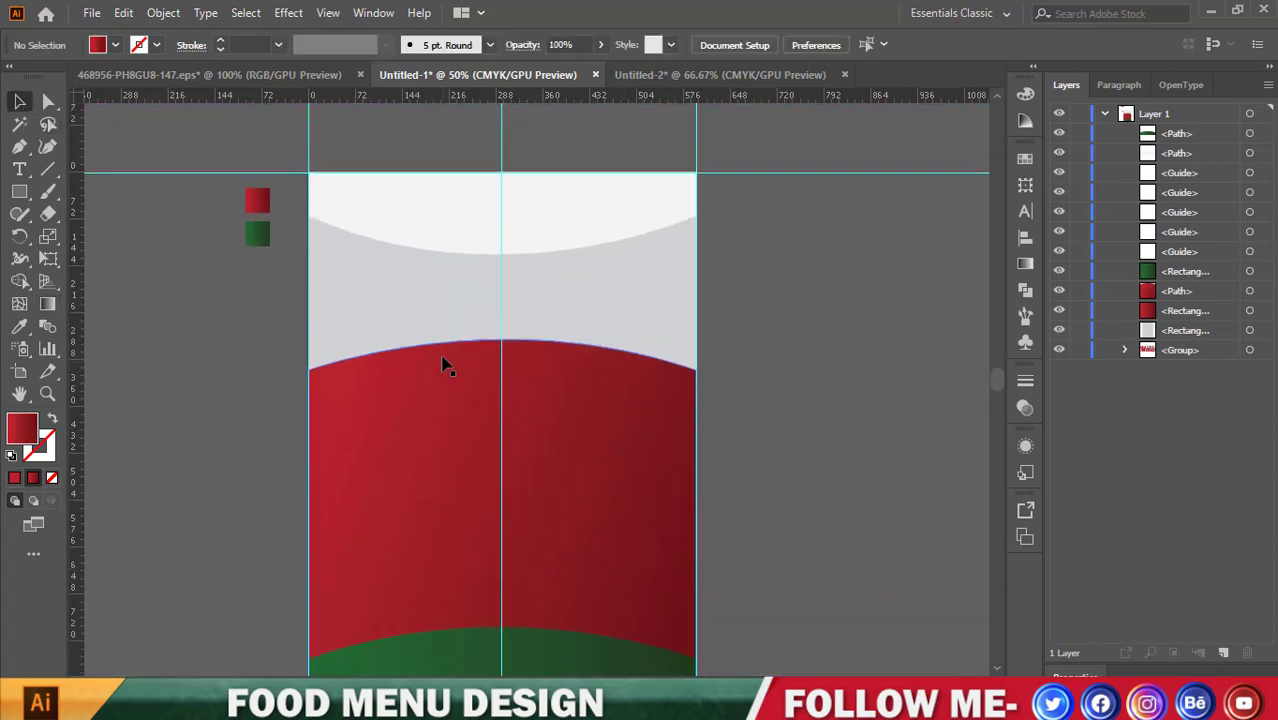
{"action": "scroll", "coordinate": [450, 350], "scroll_direction": "up", "scroll_amount": 2}
{"action": "left_click", "coordinate": [465, 282]}
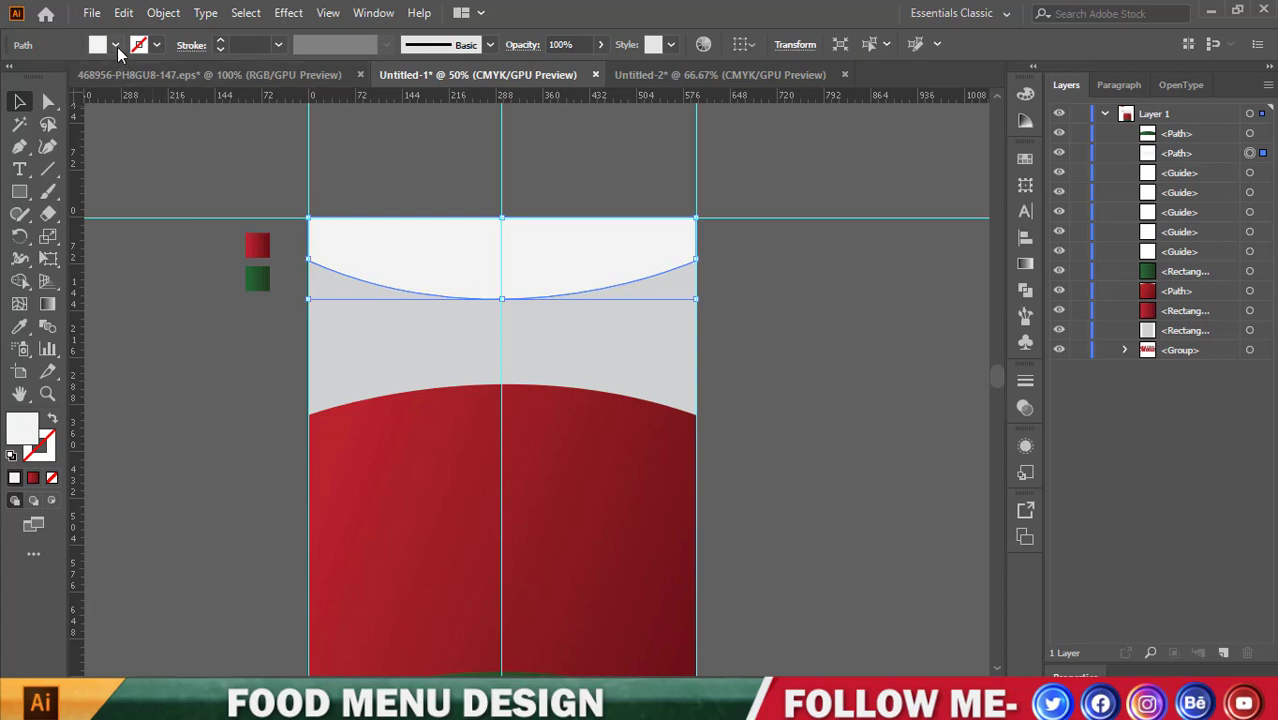
{"action": "left_click", "coordinate": [115, 45]}
{"action": "left_click", "coordinate": [46, 83]}
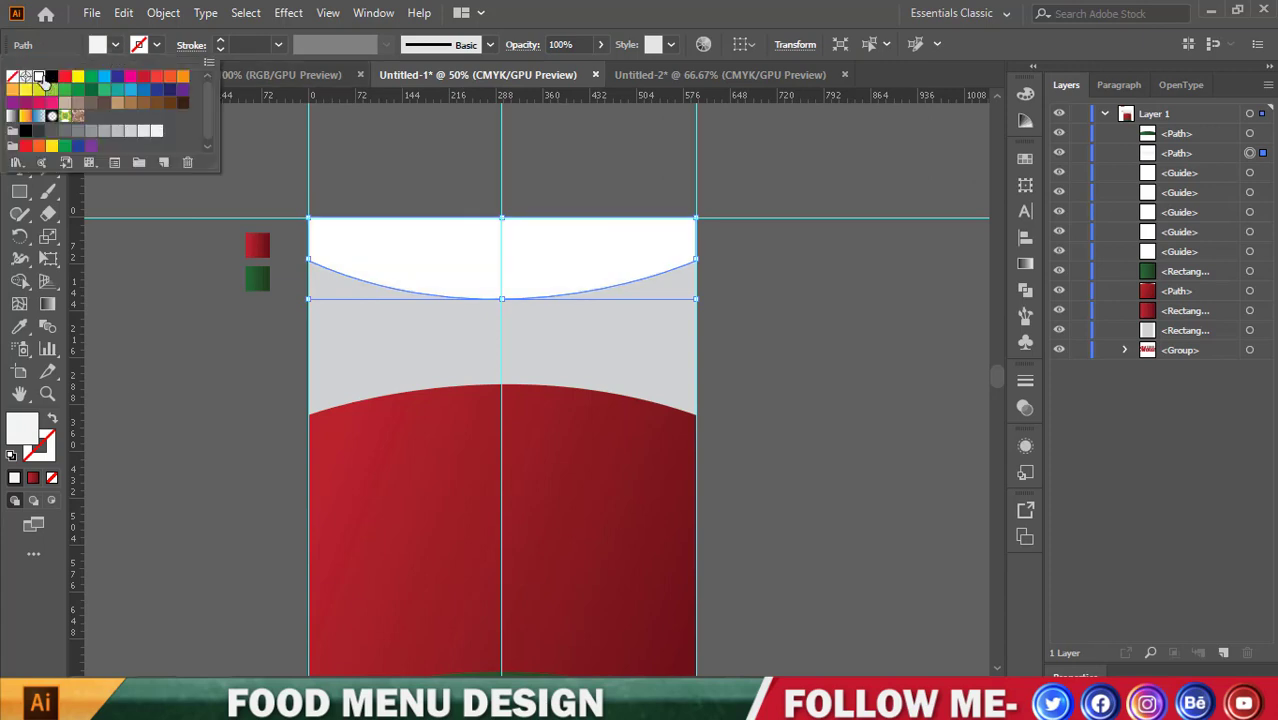
{"action": "left_click", "coordinate": [137, 325]}
Drag the dark green bottom shape slightly downward.
{"action": "scroll", "coordinate": [400, 440], "scroll_direction": "down", "scroll_amount": 2}
{"action": "scroll", "coordinate": [465, 428], "scroll_direction": "down", "scroll_amount": 3}
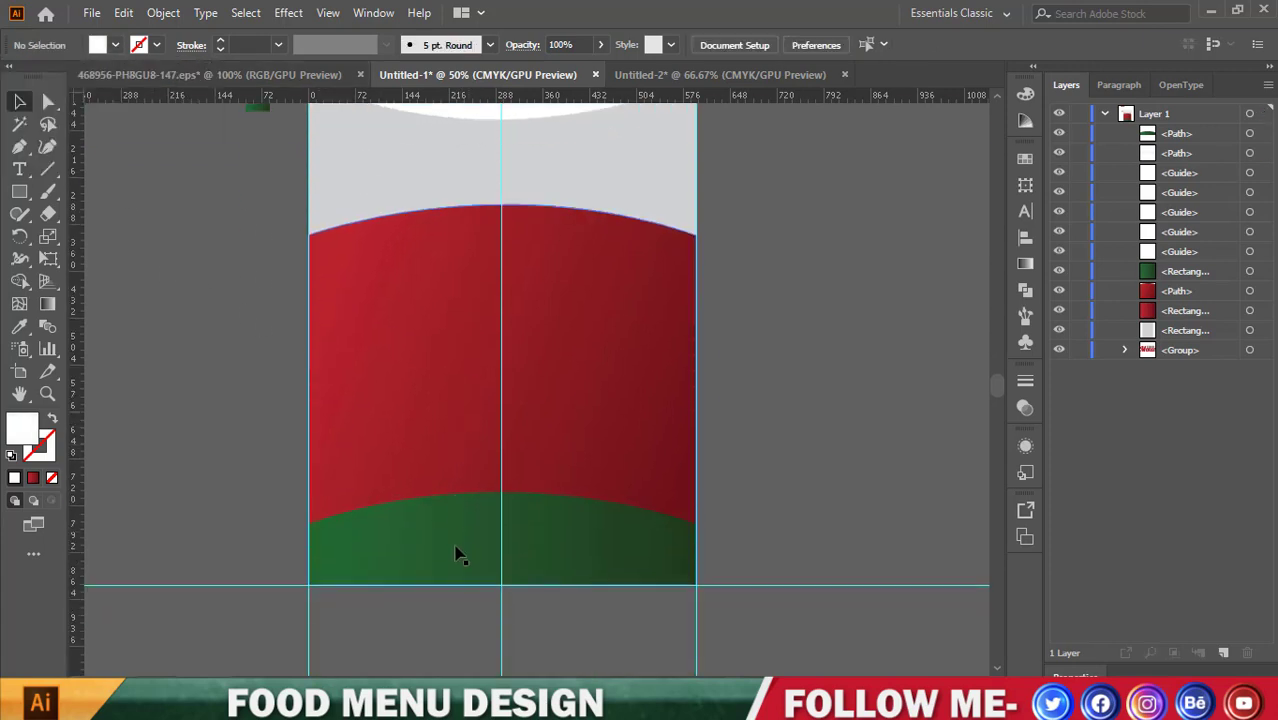
{"action": "left_click", "coordinate": [513, 492]}
{"action": "left_click_drag", "start_coordinate": [513, 490], "coordinate": [512, 510]}
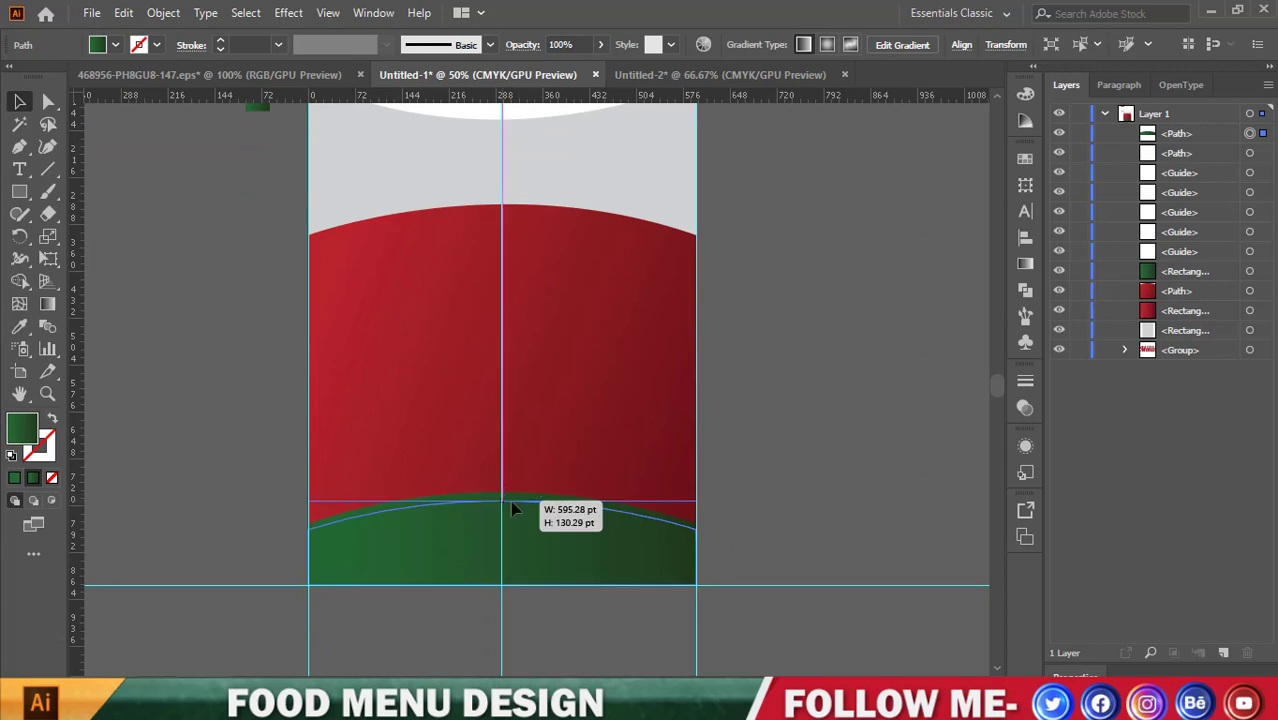
{"action": "left_click", "coordinate": [707, 500]}
Raise the white shape's curved bottom edge slightly.
{"action": "scroll", "coordinate": [545, 494], "scroll_direction": "up", "scroll_amount": 3}
{"action": "scroll", "coordinate": [447, 362], "scroll_direction": "up", "scroll_amount": 2}
{"action": "left_click", "coordinate": [460, 283]}
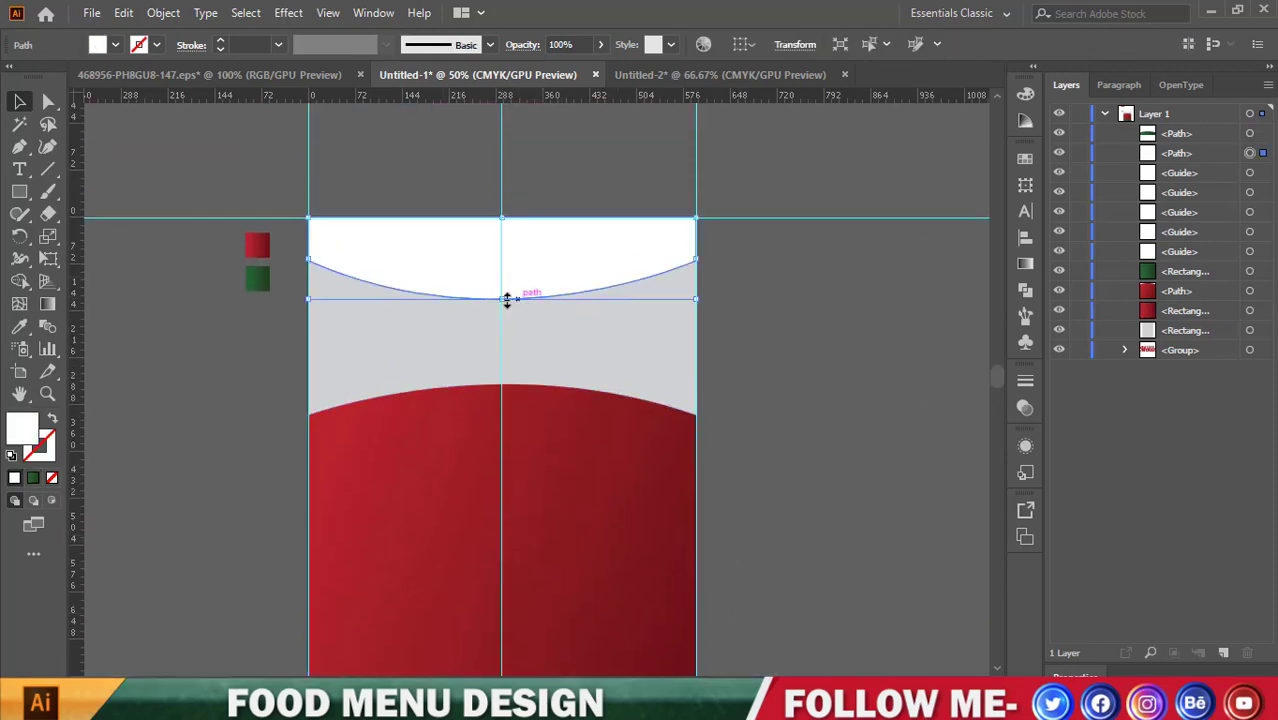
{"action": "left_click_drag", "start_coordinate": [508, 296], "coordinate": [508, 293]}
{"action": "left_click", "coordinate": [792, 307]}
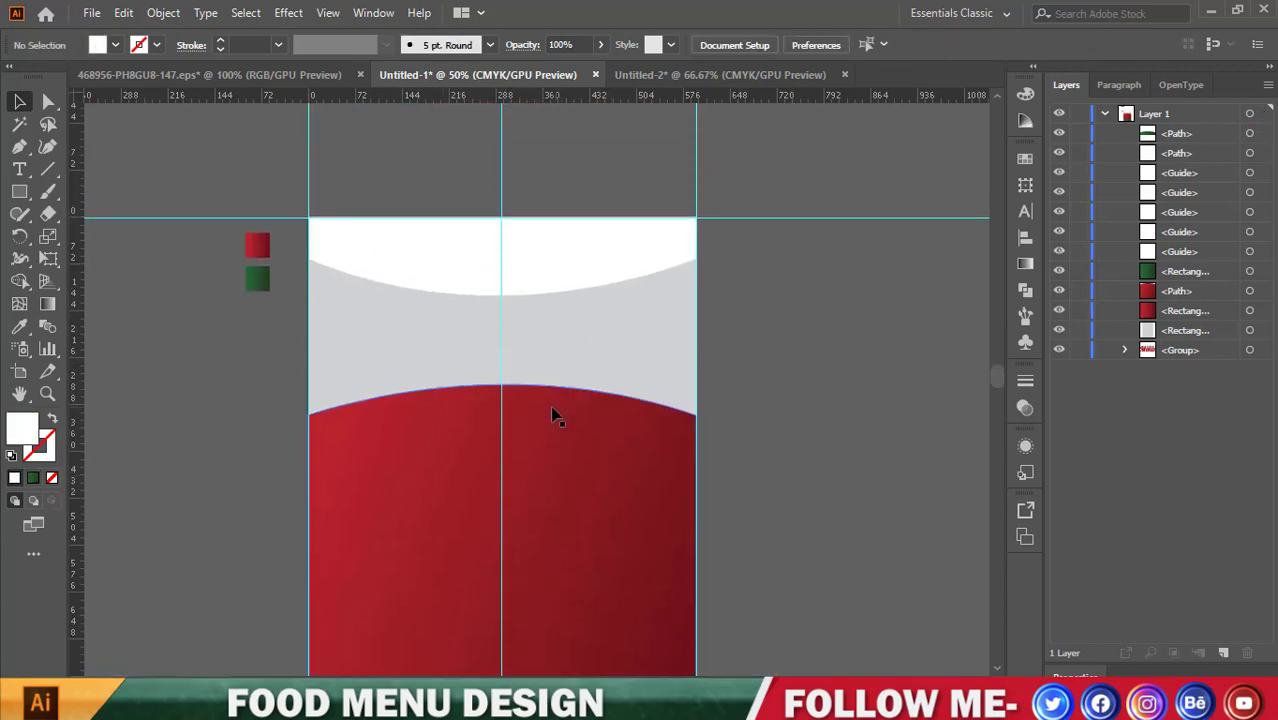
{"action": "scroll", "coordinate": [551, 416], "scroll_direction": "down", "scroll_amount": 2}
{"action": "scroll", "coordinate": [552, 418], "scroll_direction": "down", "scroll_amount": 2}
{"action": "scroll", "coordinate": [556, 445], "scroll_direction": "up", "scroll_amount": 3}
{"action": "scroll", "coordinate": [553, 457], "scroll_direction": "up", "scroll_amount": 2}
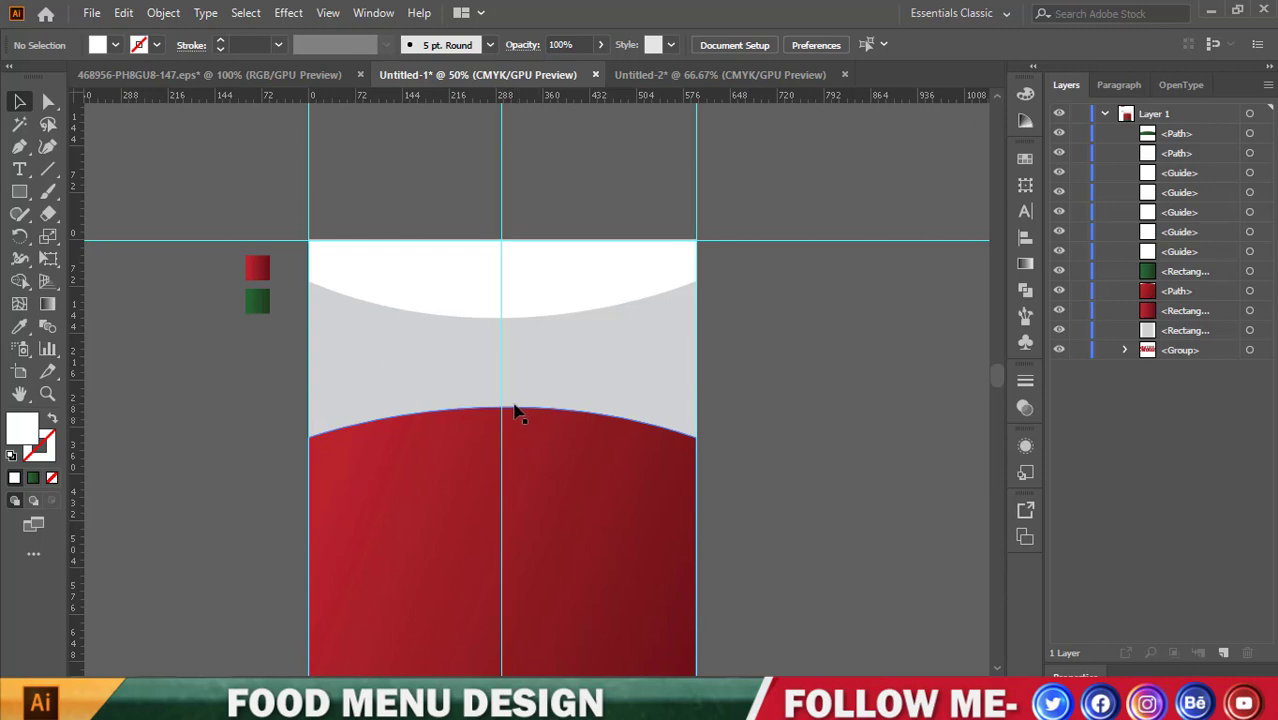
Duplicate the light grey background rectangle in place.
{"action": "left_click", "coordinate": [600, 382]}
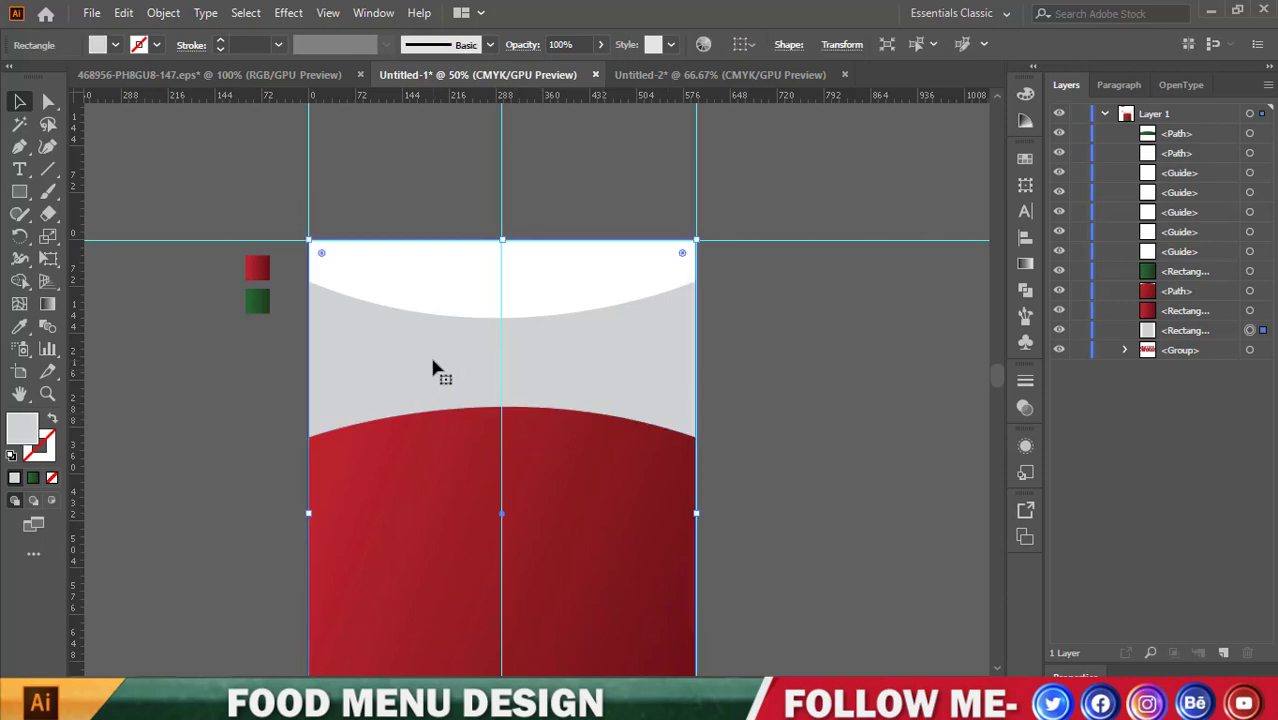
{"action": "key", "text": "ctrl+shift+b"}
{"action": "key", "text": "ctrl+f"}
{"action": "key", "text": "ctrl+shift+b"}
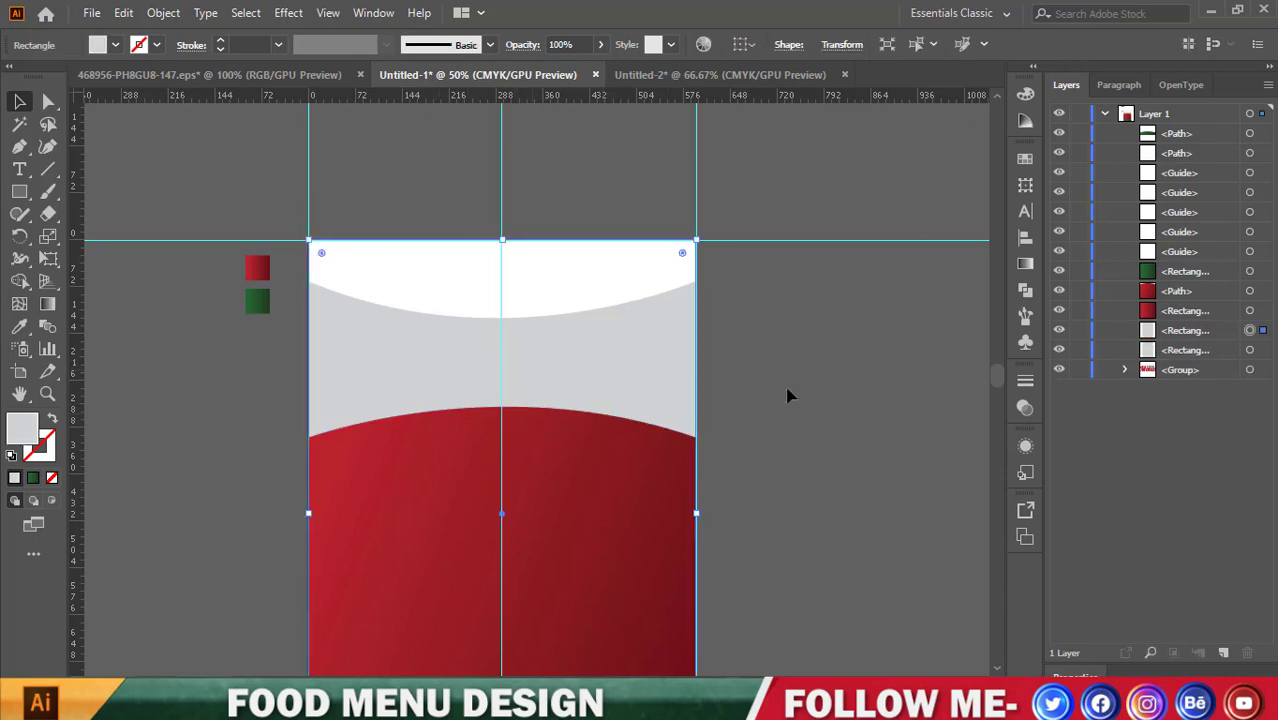
{"action": "scroll", "coordinate": [492, 278], "scroll_direction": "down", "scroll_amount": 2}
{"action": "scroll", "coordinate": [492, 278], "scroll_direction": "down", "scroll_amount": 1}
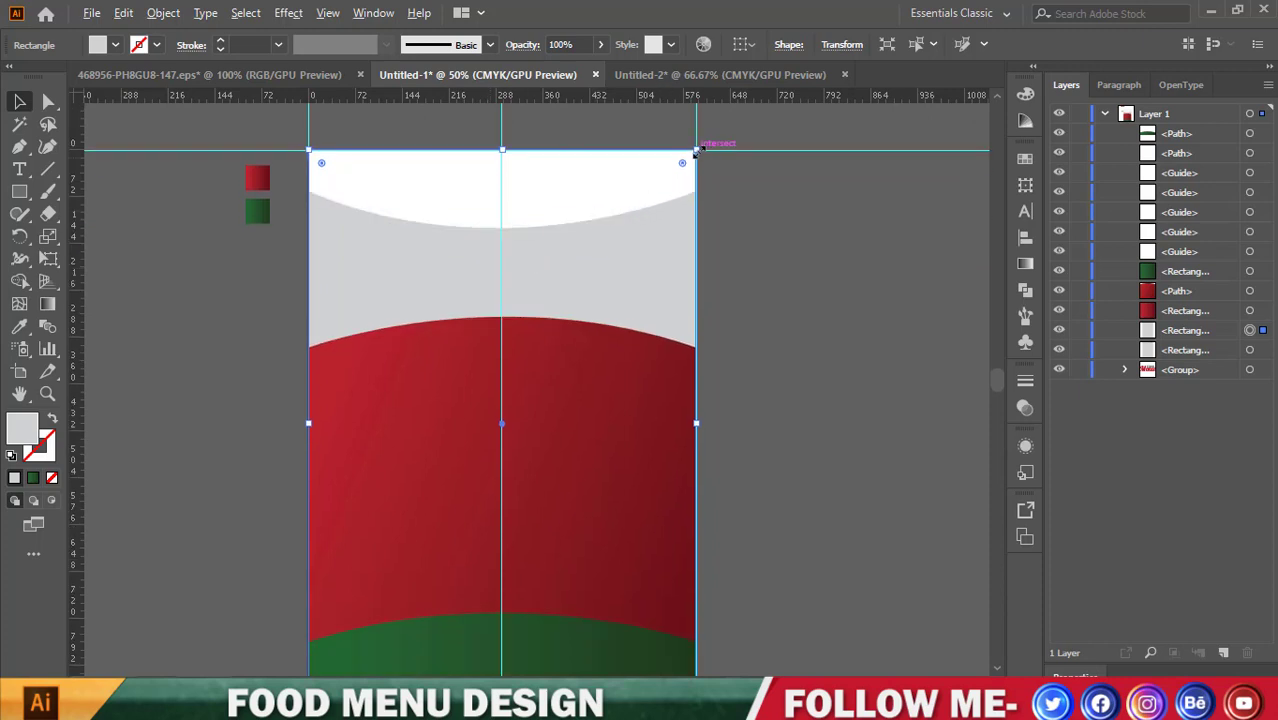
{"action": "left_click_drag", "start_coordinate": [696, 150], "coordinate": [691, 157]}
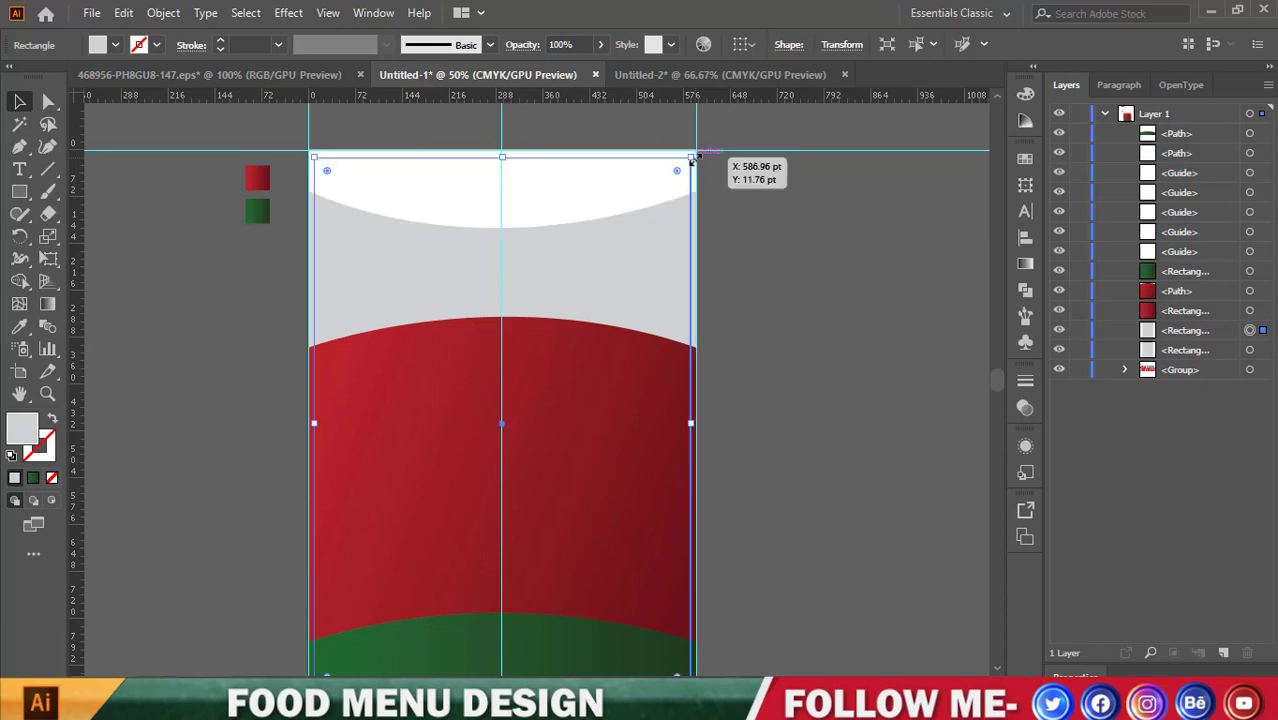
Turn the copy into an unfilled white outline with a 3 pt stroke.
{"action": "left_click", "coordinate": [115, 45]}
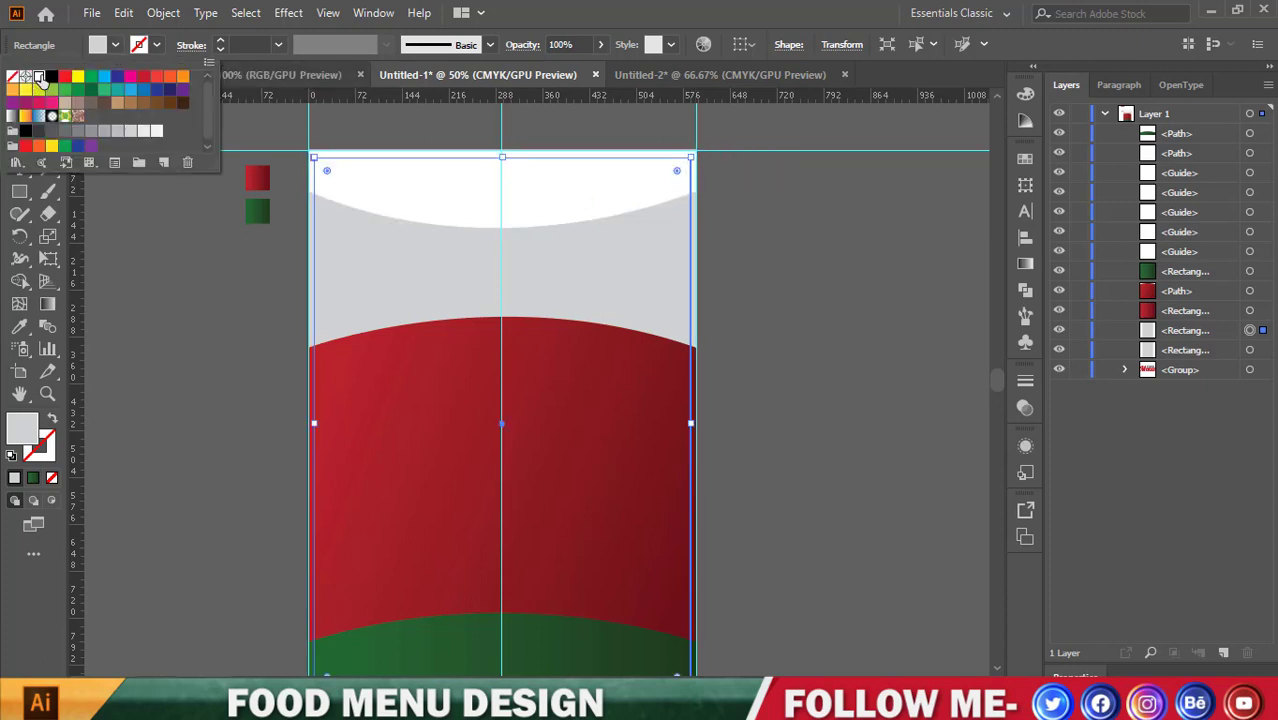
{"action": "left_click", "coordinate": [39, 77]}
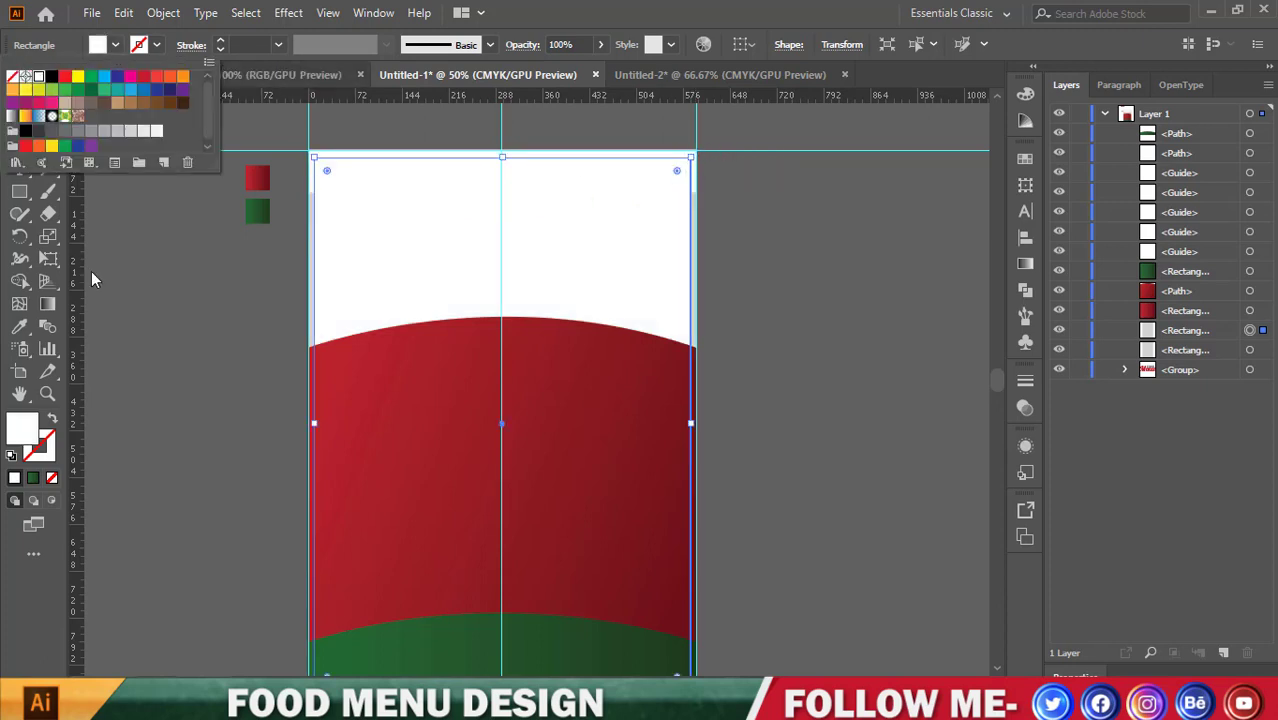
{"action": "left_click", "coordinate": [50, 414]}
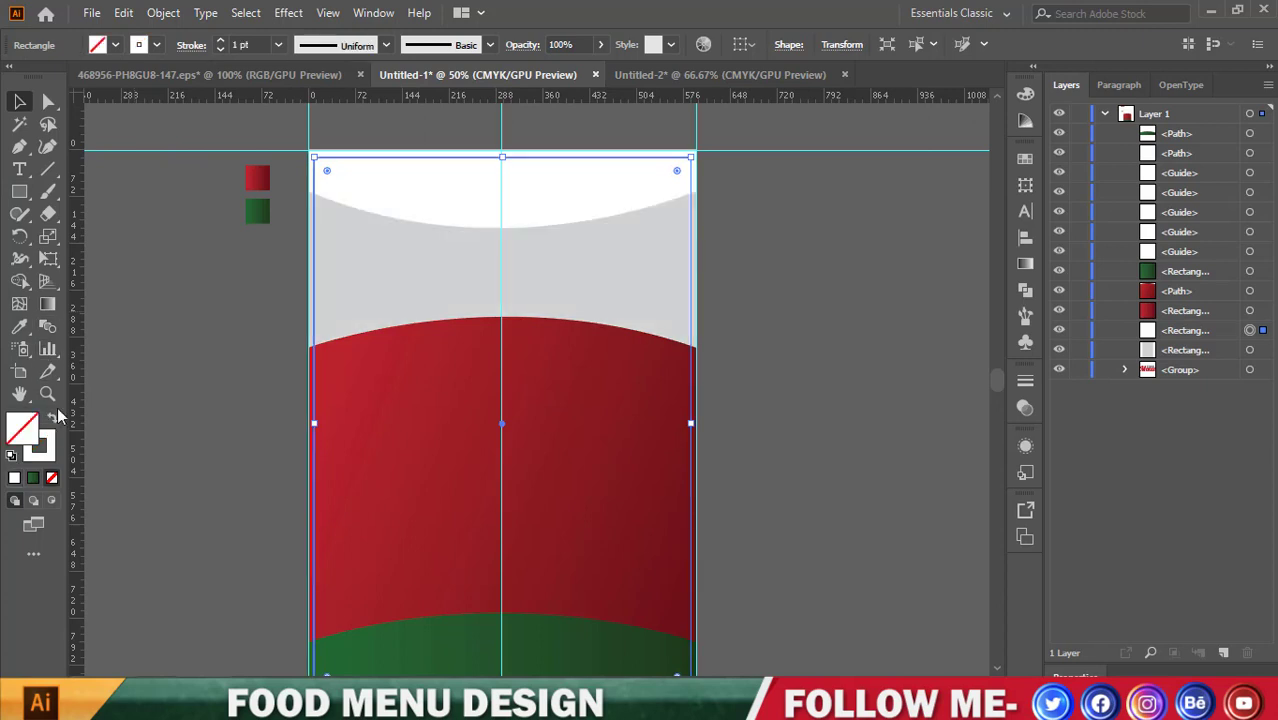
{"action": "left_click", "coordinate": [222, 44]}
{"action": "left_click", "coordinate": [222, 44]}
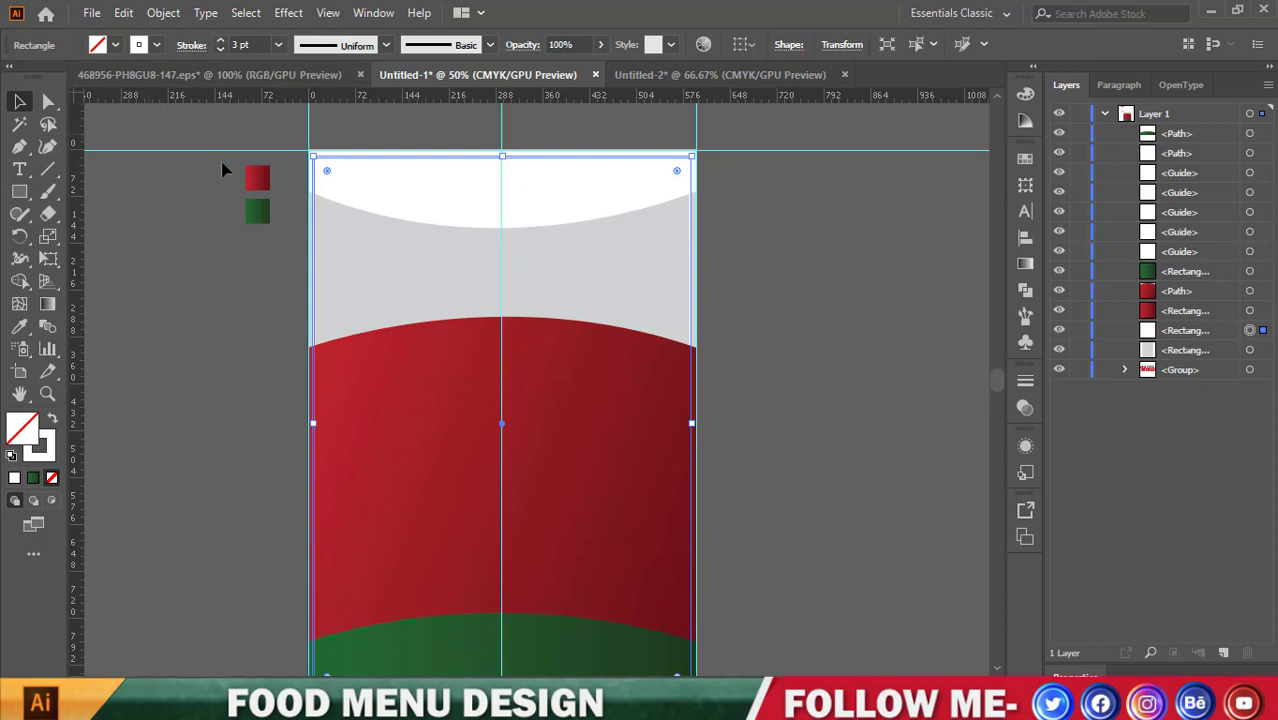
{"action": "left_click", "coordinate": [187, 254]}
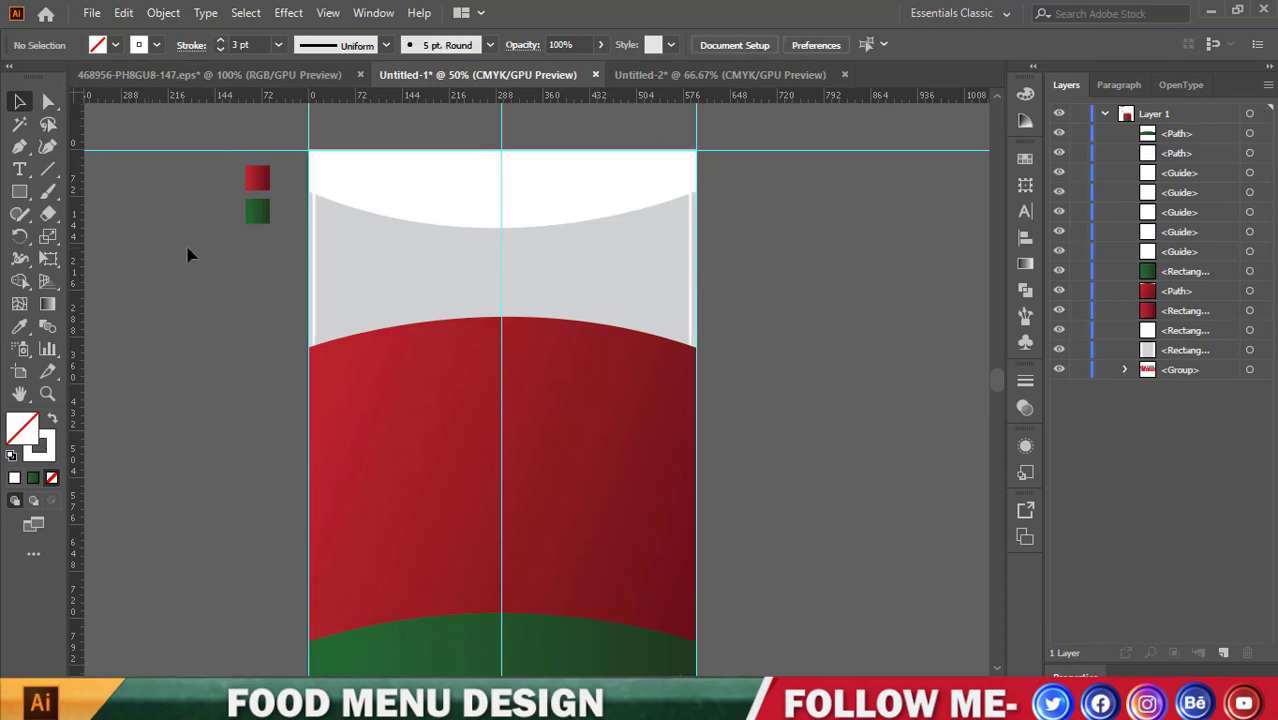
Bring the outline rectangle to the front via Arrange.
{"action": "left_click", "coordinate": [312, 296]}
{"action": "right_click", "coordinate": [311, 290]}
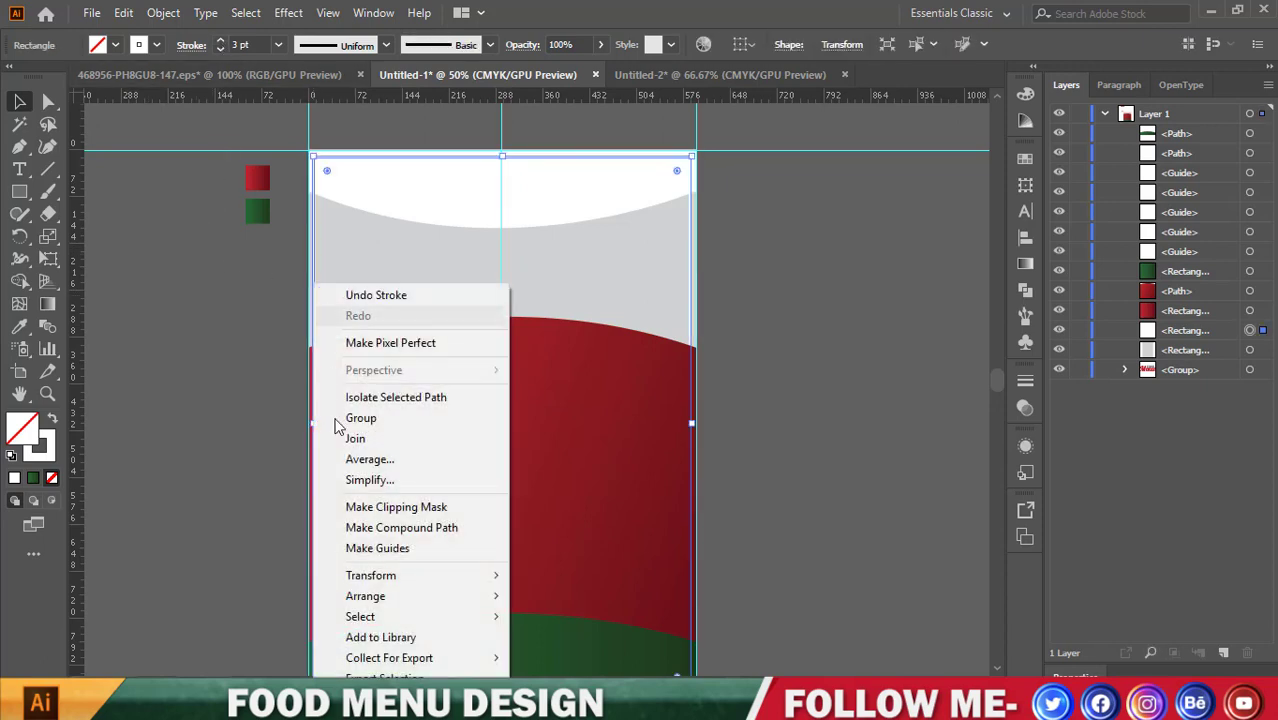
{"action": "left_click", "coordinate": [570, 595]}
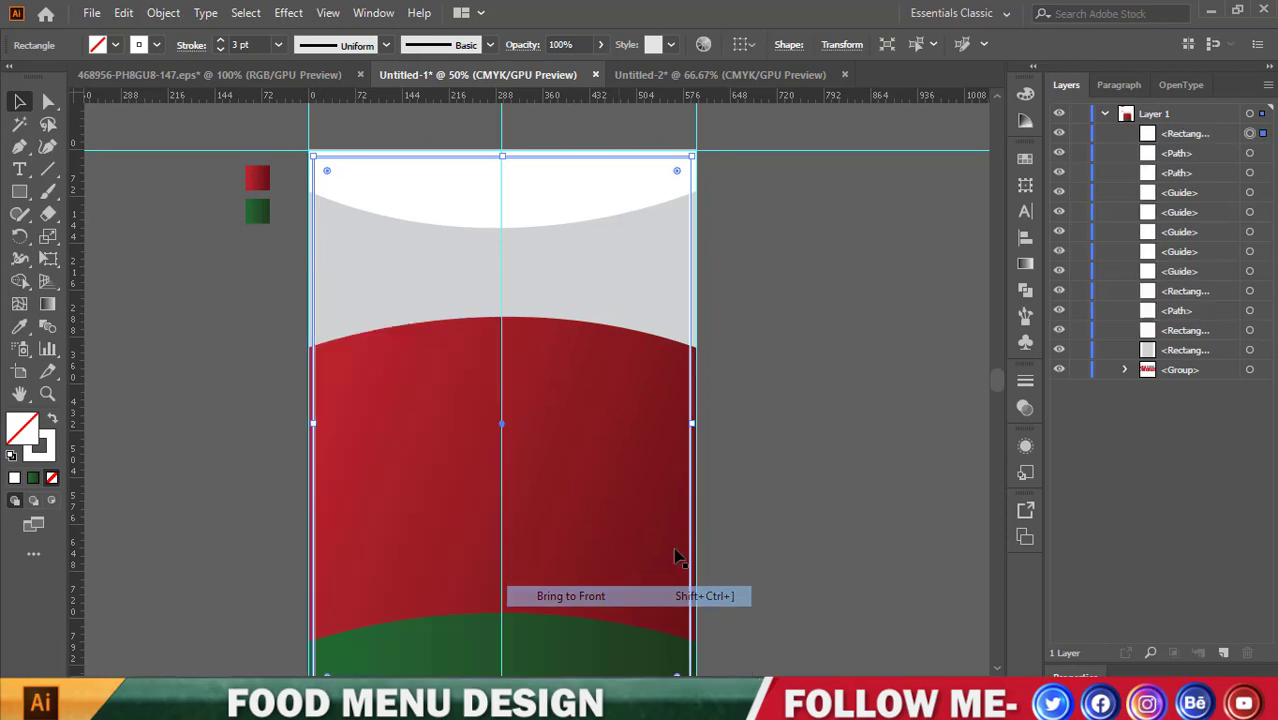
{"action": "left_click", "coordinate": [772, 493]}
Reduce the outline rectangle's stroke weight to 1 pt.
{"action": "left_click", "coordinate": [316, 400]}
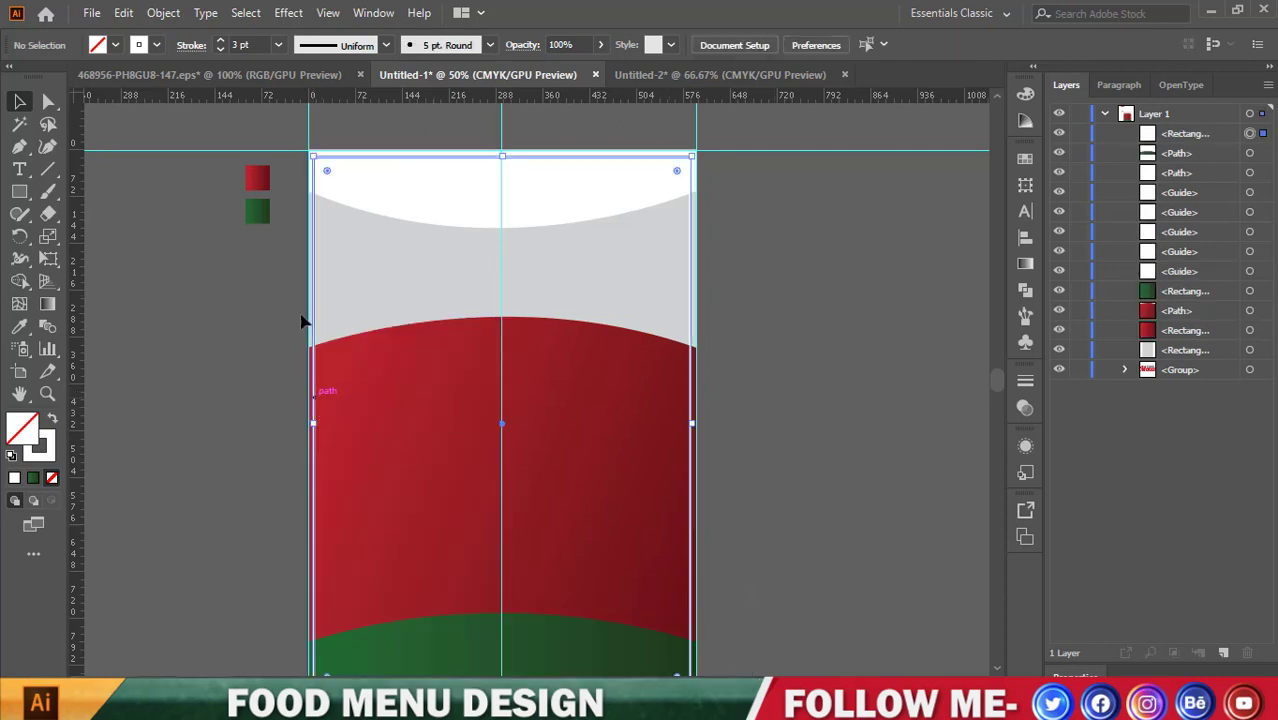
{"action": "left_click", "coordinate": [220, 49]}
{"action": "left_click", "coordinate": [220, 49]}
{"action": "left_click", "coordinate": [306, 370]}
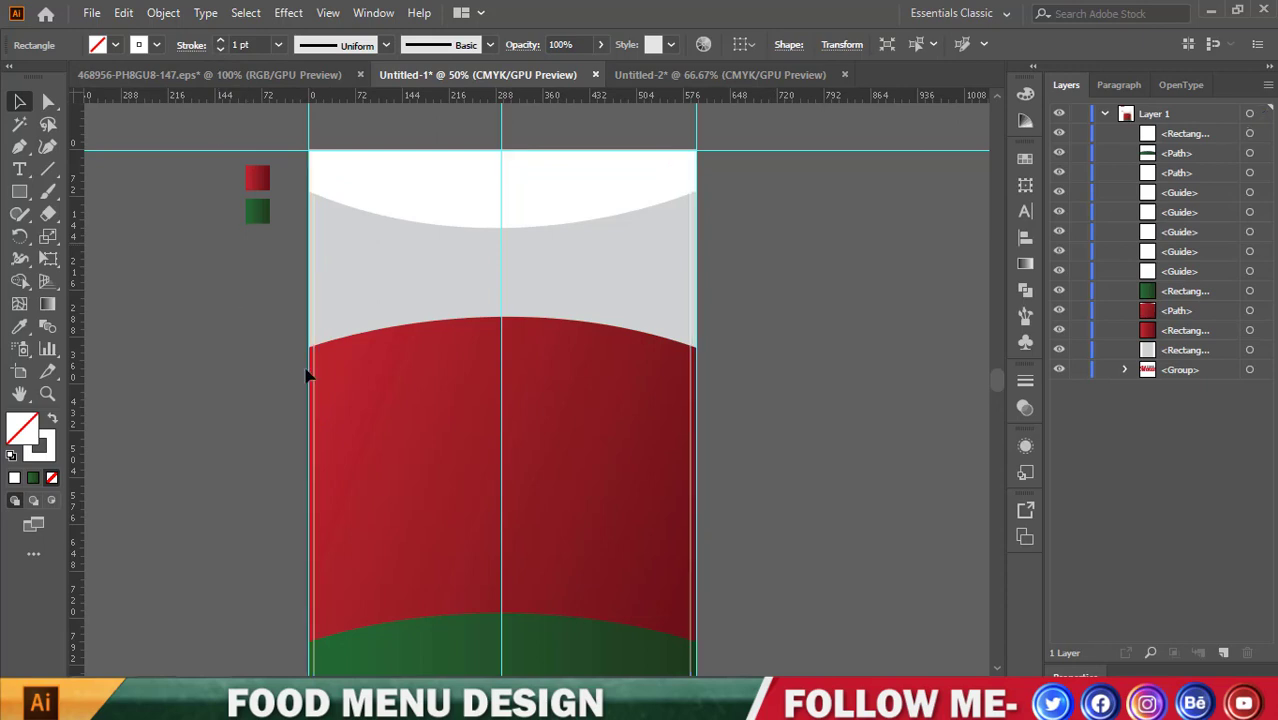
{"action": "scroll", "coordinate": [345, 500], "scroll_direction": "up", "scroll_amount": 1}
{"action": "scroll", "coordinate": [339, 506], "scroll_direction": "up", "scroll_amount": 1}
{"action": "scroll", "coordinate": [210, 375], "scroll_direction": "down", "scroll_amount": 1}
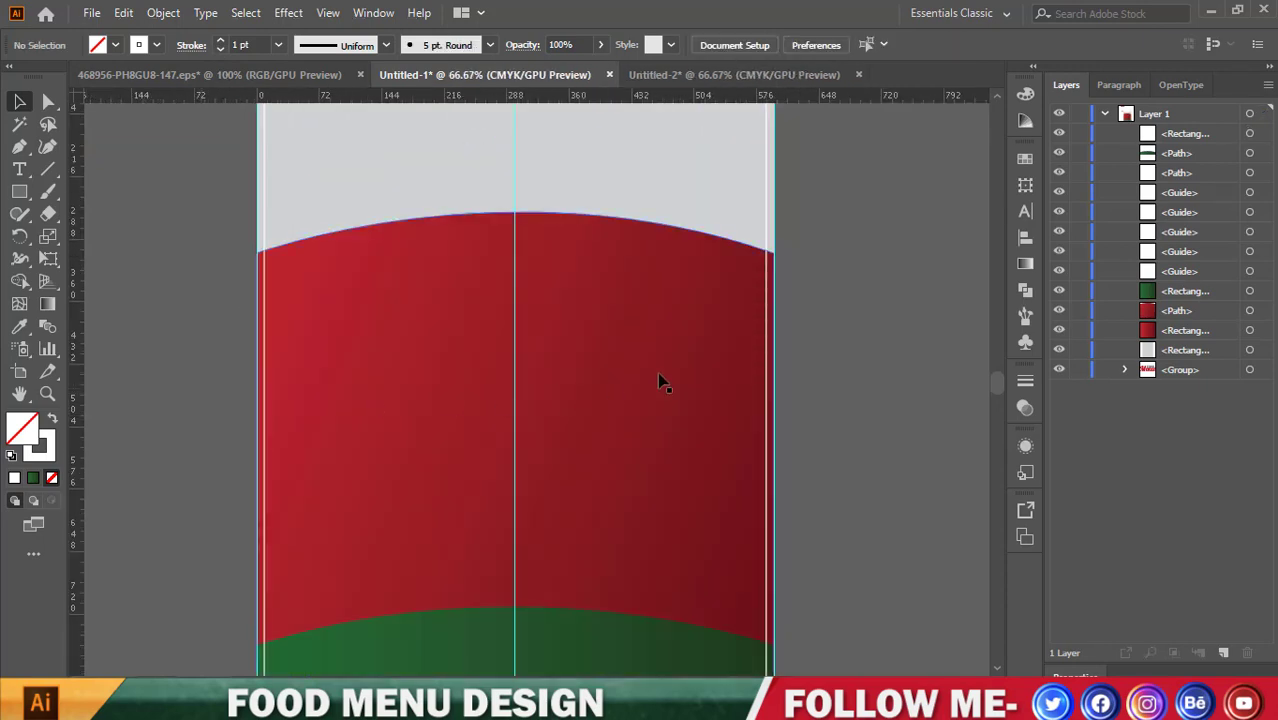
Bring the green curved band in front of the red band.
{"action": "scroll", "coordinate": [246, 390], "scroll_direction": "up", "scroll_amount": 2}
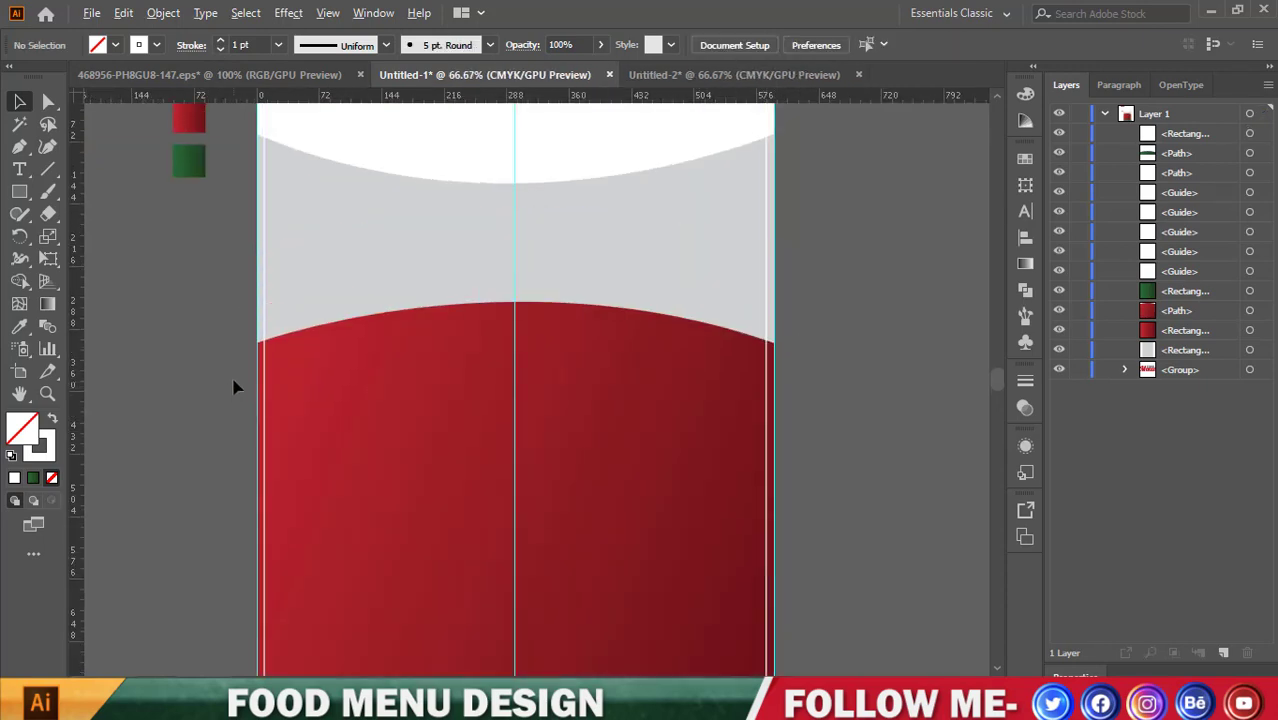
{"action": "scroll", "coordinate": [256, 385], "scroll_direction": "down", "scroll_amount": 1}
{"action": "scroll", "coordinate": [290, 320], "scroll_direction": "up", "scroll_amount": 1}
{"action": "scroll", "coordinate": [310, 294], "scroll_direction": "down", "scroll_amount": 1}
{"action": "scroll", "coordinate": [350, 330], "scroll_direction": "down", "scroll_amount": 2}
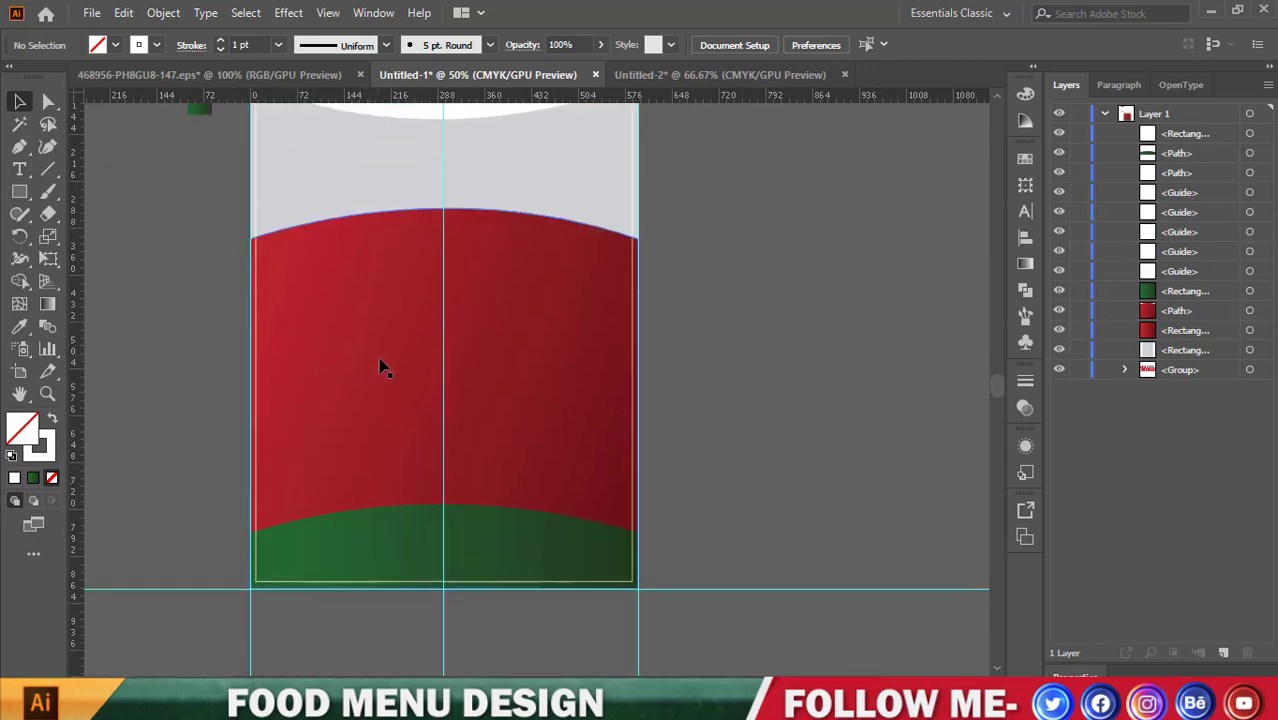
{"action": "scroll", "coordinate": [380, 362], "scroll_direction": "down", "scroll_amount": 2}
{"action": "scroll", "coordinate": [395, 366], "scroll_direction": "up", "scroll_amount": 1}
{"action": "scroll", "coordinate": [405, 369], "scroll_direction": "down", "scroll_amount": 1}
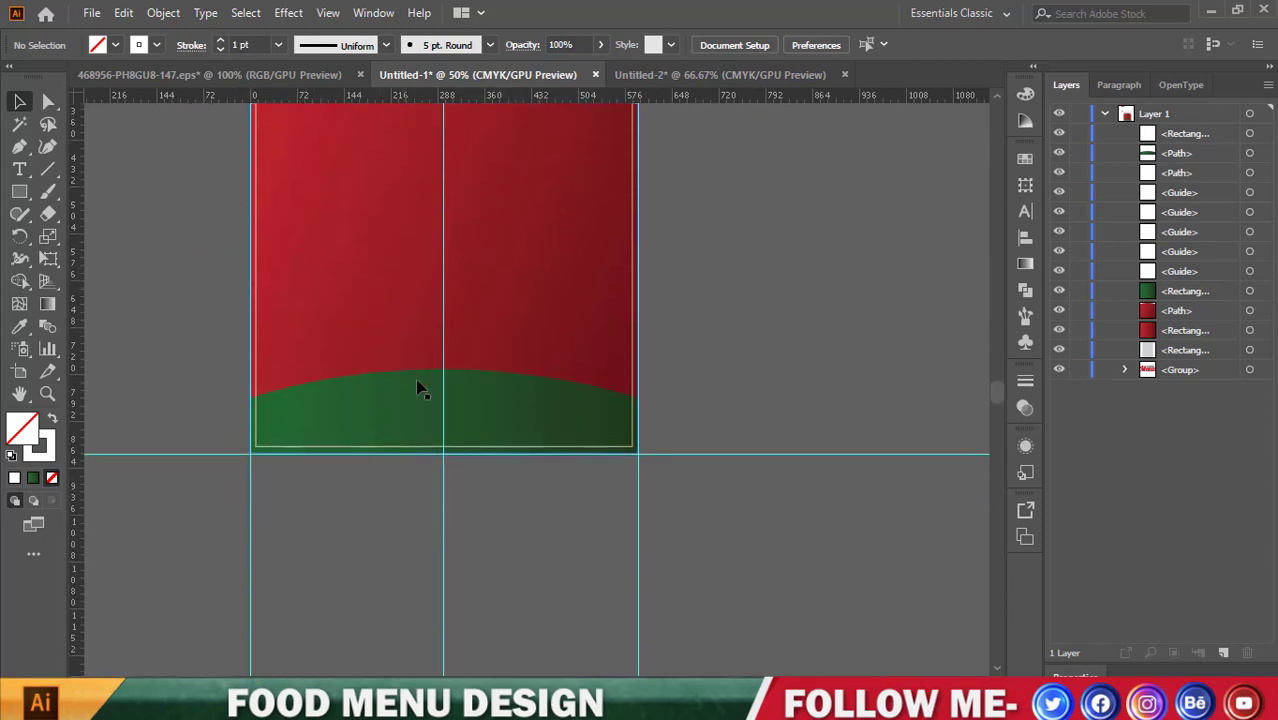
{"action": "right_click", "coordinate": [596, 408]}
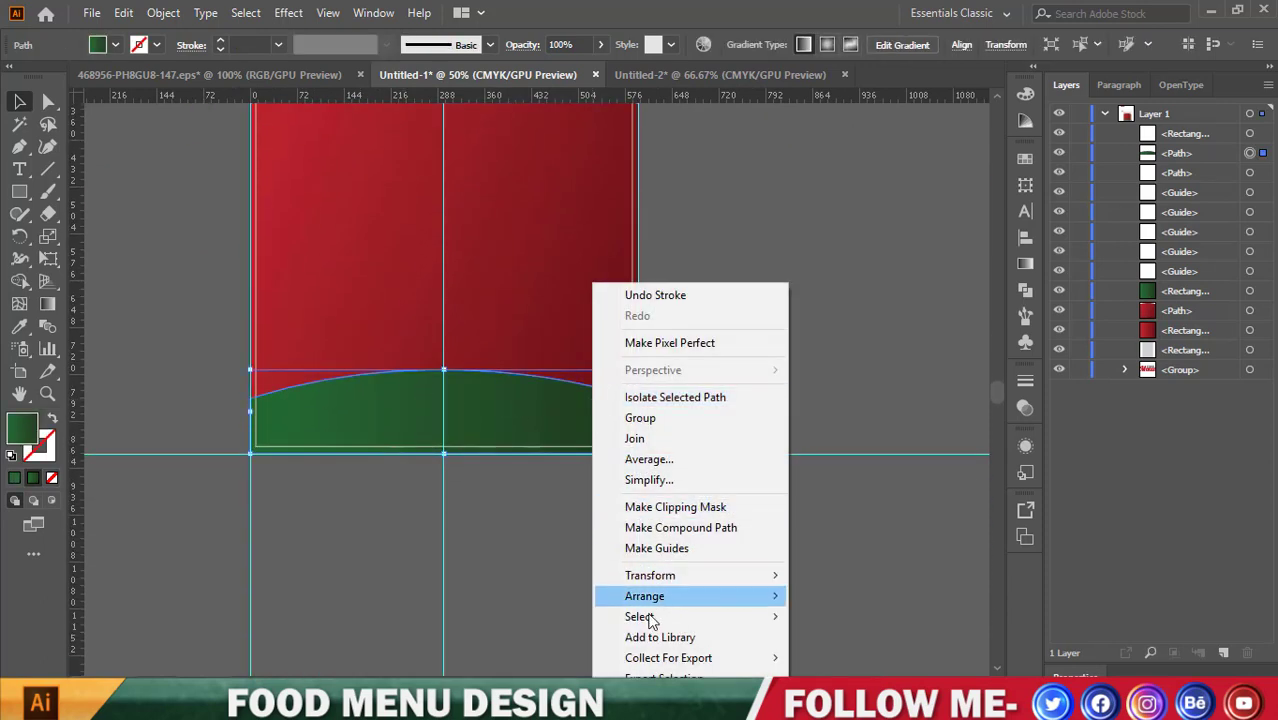
{"action": "mouse_move", "coordinate": [645, 596]}
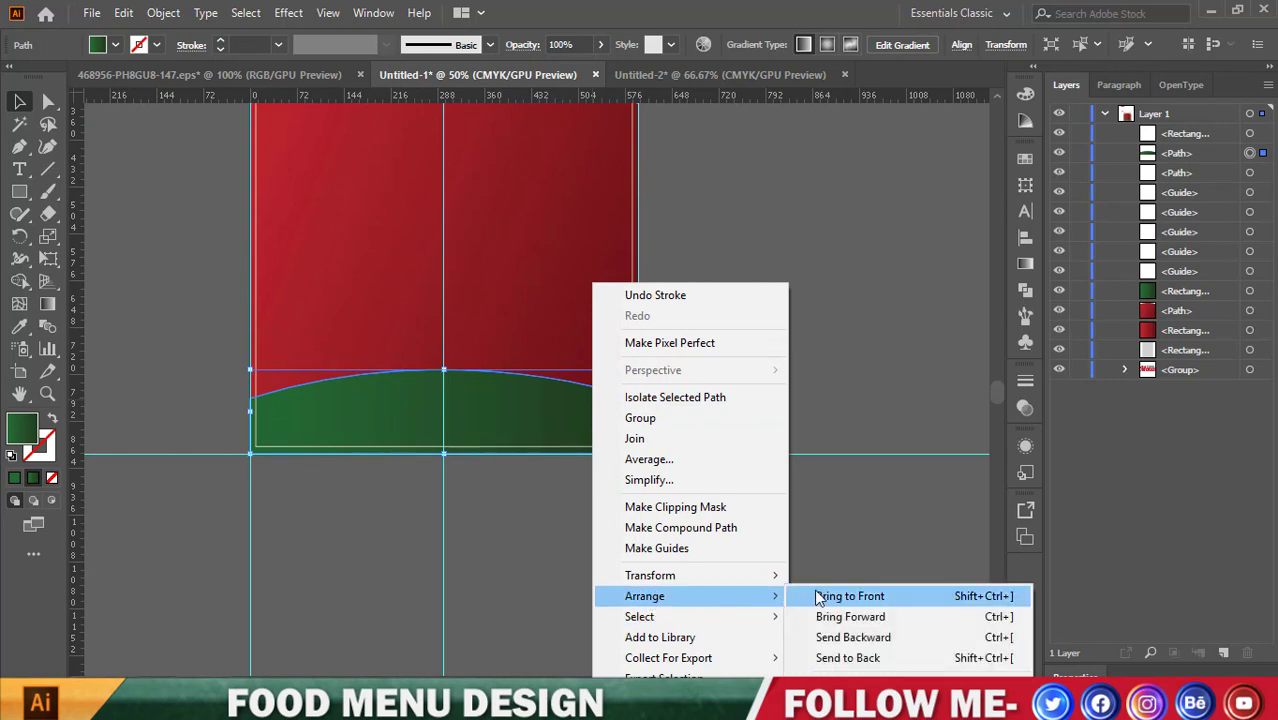
{"action": "left_click", "coordinate": [820, 597]}
{"action": "left_click", "coordinate": [700, 531]}
Scroll through the layout, briefly selecting the light grey background rectangle.
{"action": "scroll", "coordinate": [476, 419], "scroll_direction": "up", "scroll_amount": 2}
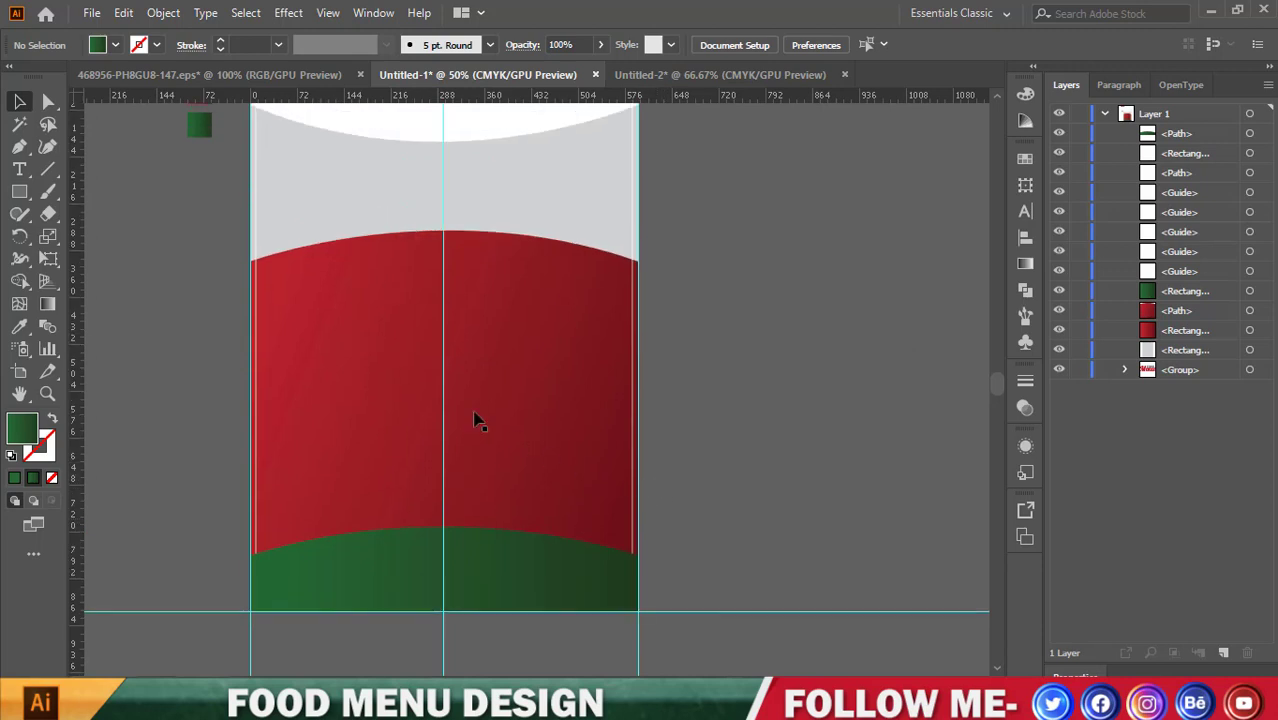
{"action": "scroll", "coordinate": [382, 397], "scroll_direction": "up", "scroll_amount": 2}
{"action": "scroll", "coordinate": [250, 346], "scroll_direction": "up", "scroll_amount": 2, "text": "alt"}
{"action": "scroll", "coordinate": [391, 357], "scroll_direction": "down", "scroll_amount": 1, "text": "alt"}
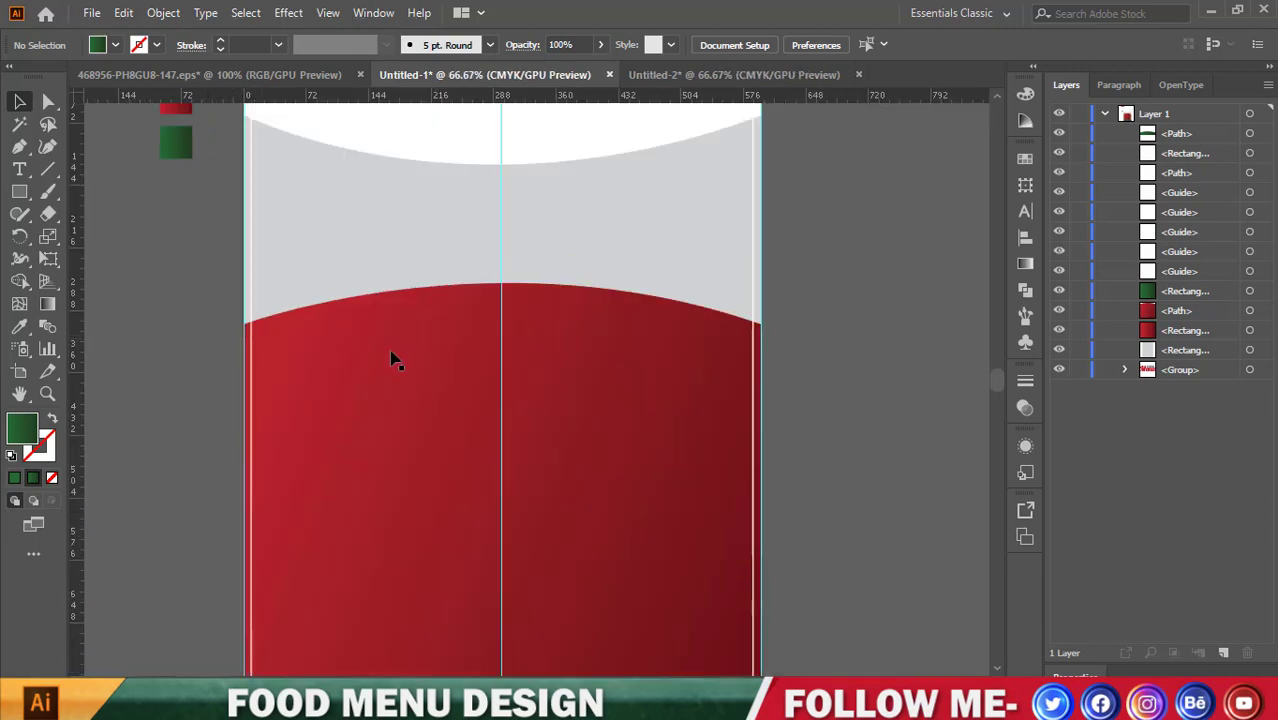
{"action": "scroll", "coordinate": [390, 335], "scroll_direction": "down", "scroll_amount": 1, "text": "alt"}
{"action": "scroll", "coordinate": [416, 328], "scroll_direction": "down", "scroll_amount": 1}
{"action": "scroll", "coordinate": [376, 318], "scroll_direction": "up", "scroll_amount": 1}
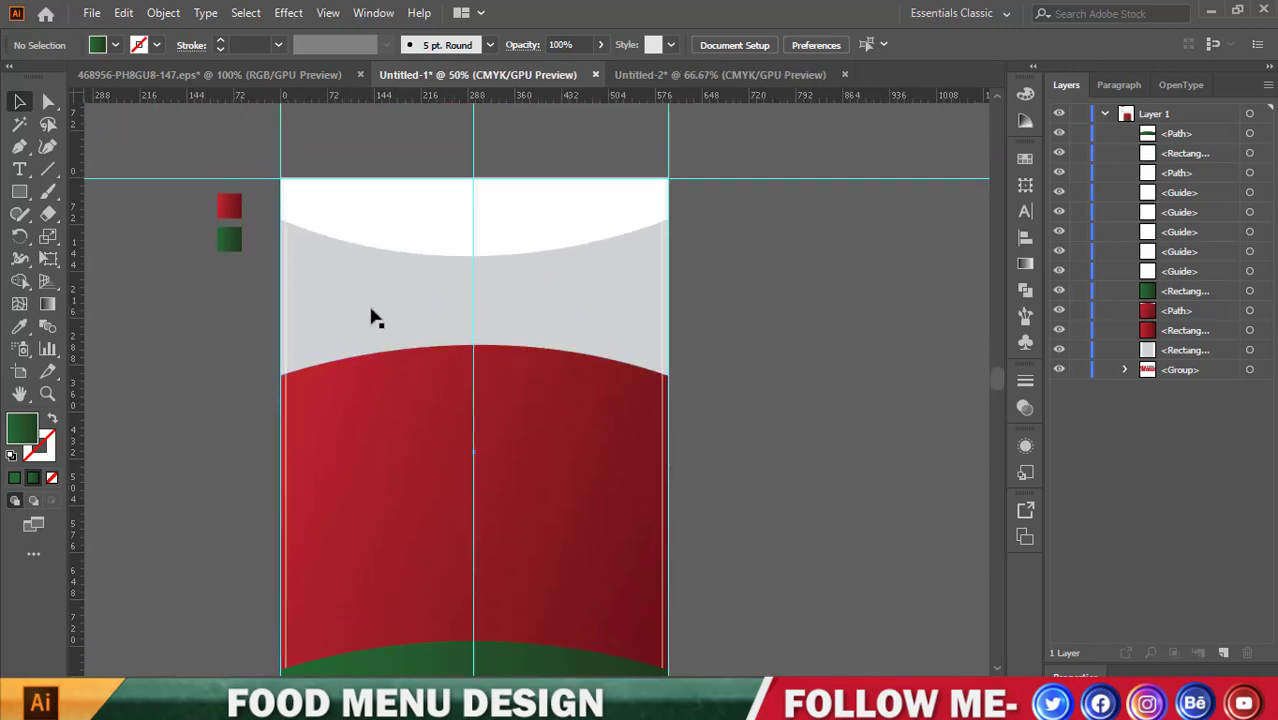
{"action": "scroll", "coordinate": [440, 292], "scroll_direction": "up", "scroll_amount": 1}
{"action": "scroll", "coordinate": [421, 293], "scroll_direction": "up", "scroll_amount": 2}
{"action": "scroll", "coordinate": [426, 305], "scroll_direction": "down", "scroll_amount": 3}
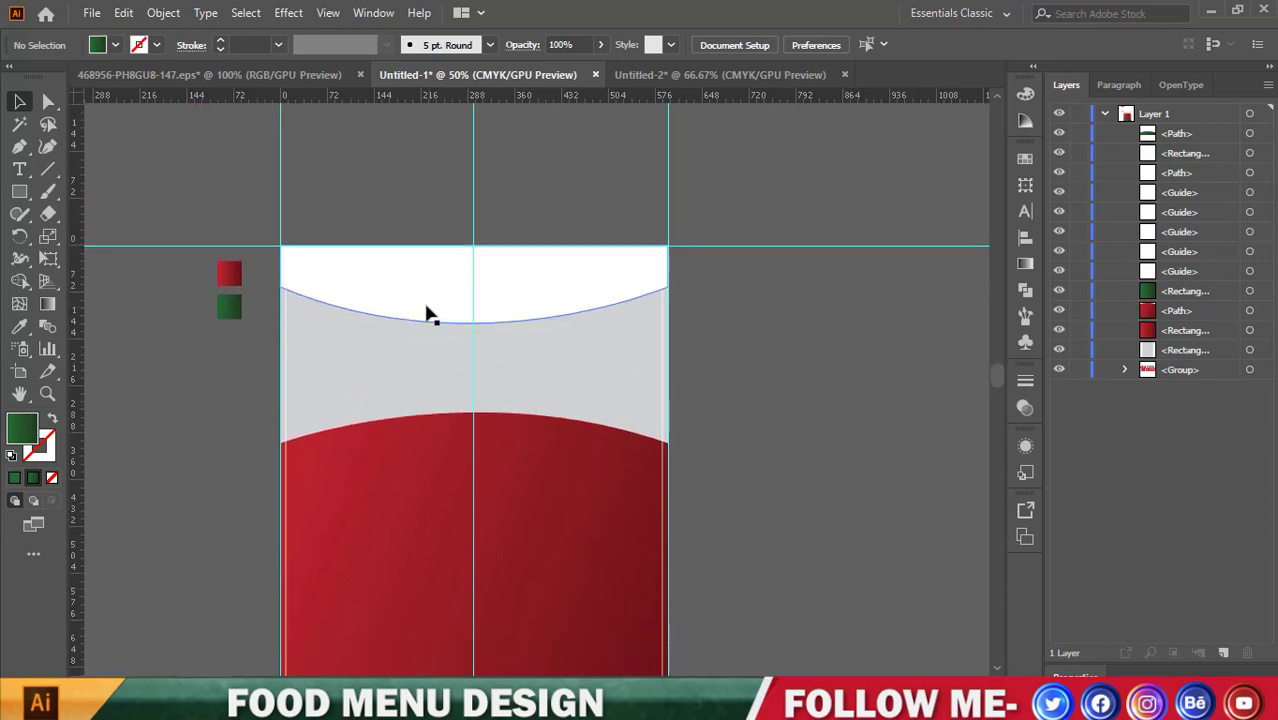
{"action": "scroll", "coordinate": [460, 315], "scroll_direction": "up", "scroll_amount": 4}
{"action": "scroll", "coordinate": [480, 290], "scroll_direction": "down", "scroll_amount": 4}
{"action": "scroll", "coordinate": [466, 264], "scroll_direction": "down", "scroll_amount": 1}
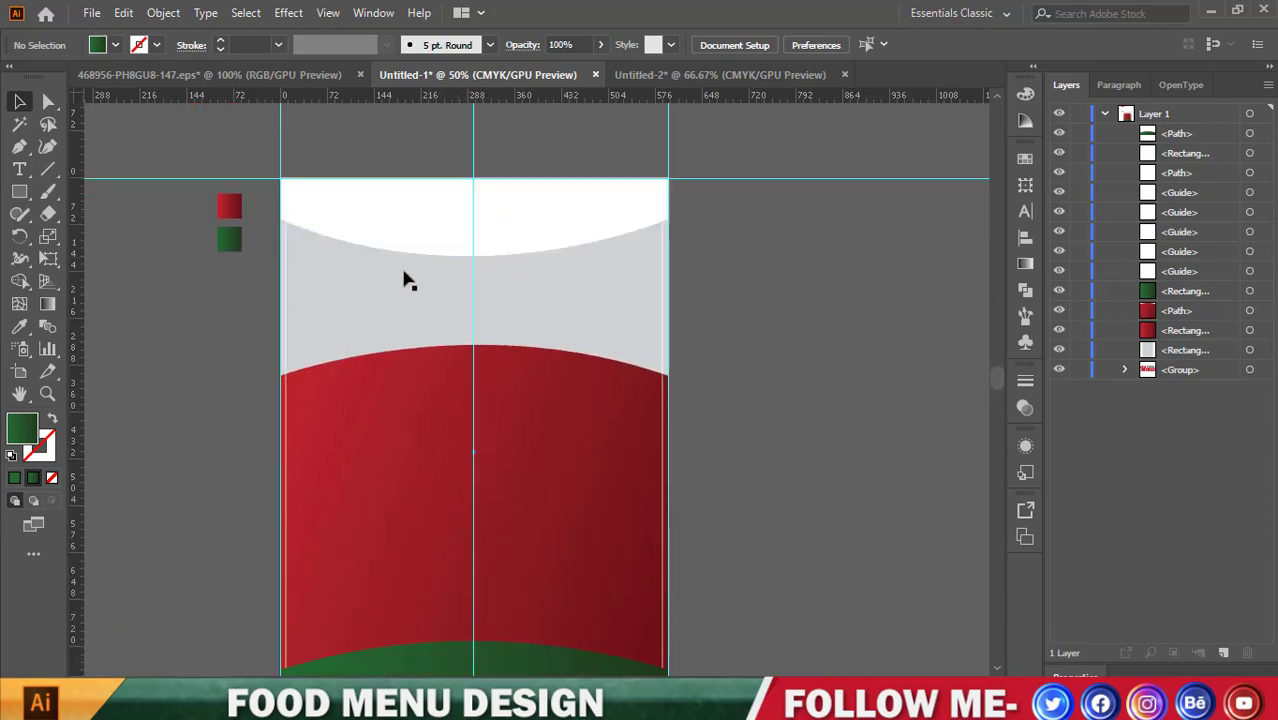
{"action": "scroll", "coordinate": [460, 290], "scroll_direction": "down", "scroll_amount": 1}
{"action": "scroll", "coordinate": [409, 357], "scroll_direction": "up", "scroll_amount": 1}
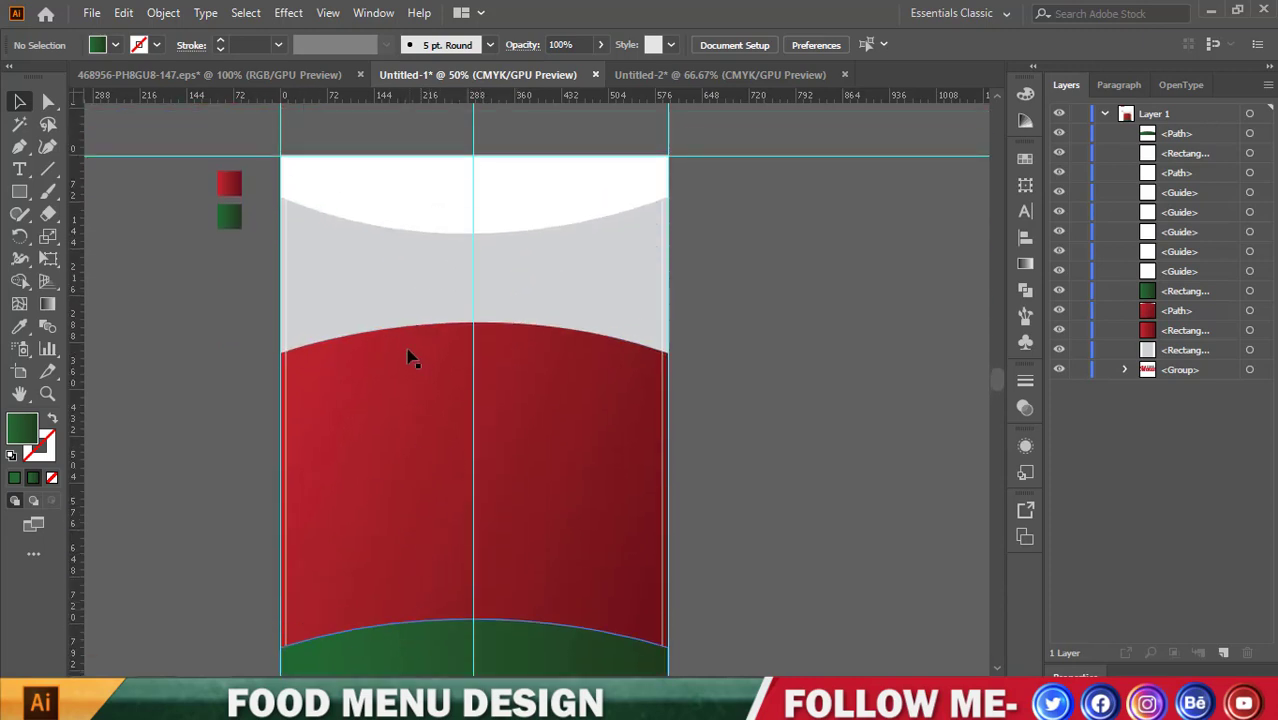
{"action": "left_click", "coordinate": [404, 275]}
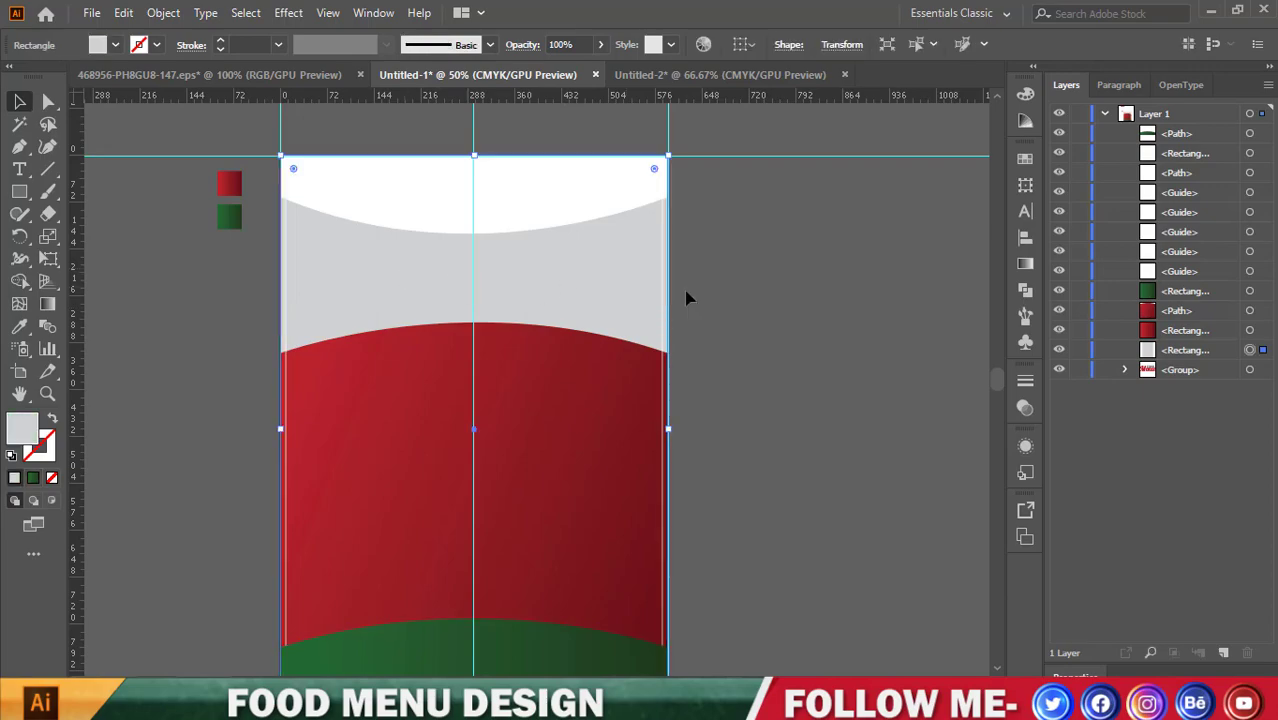
{"action": "left_click", "coordinate": [193, 669]}
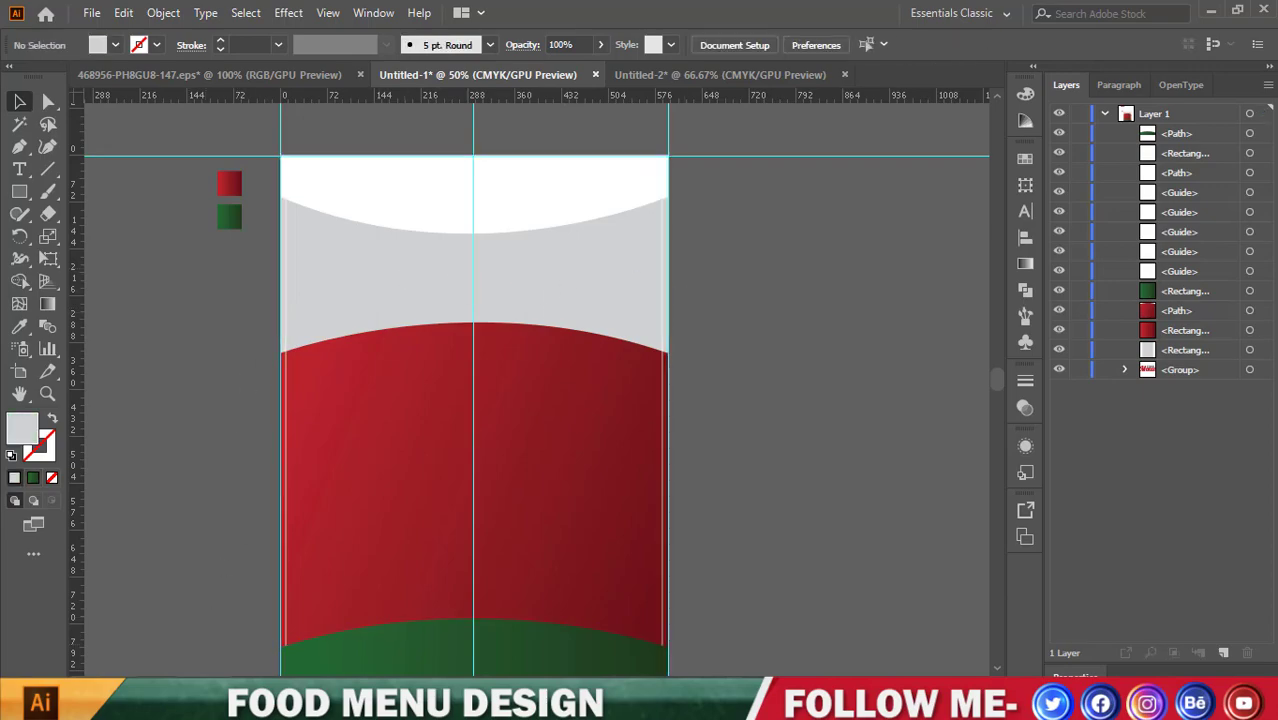
Drag cooked-foods-750073.jpg from File Explorer into the document as a linked image.
{"action": "left_click", "coordinate": [1210, 10]}
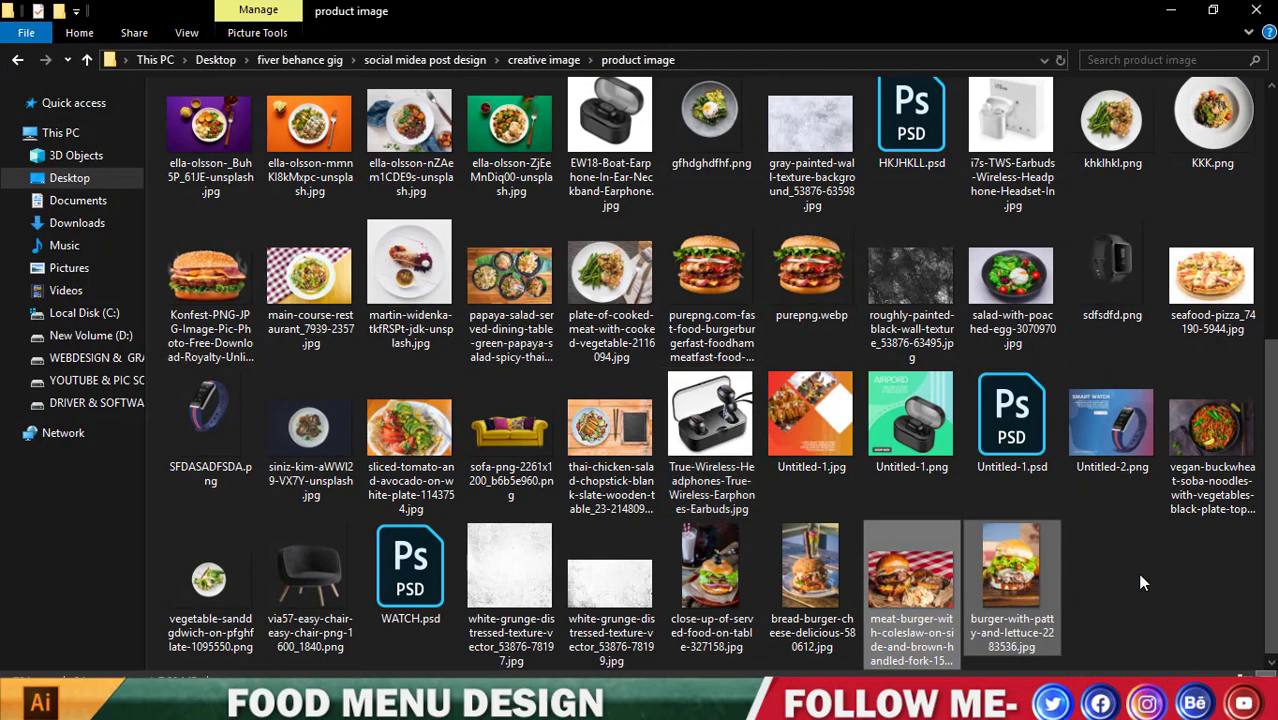
{"action": "scroll", "coordinate": [783, 590], "scroll_direction": "up", "scroll_amount": 3}
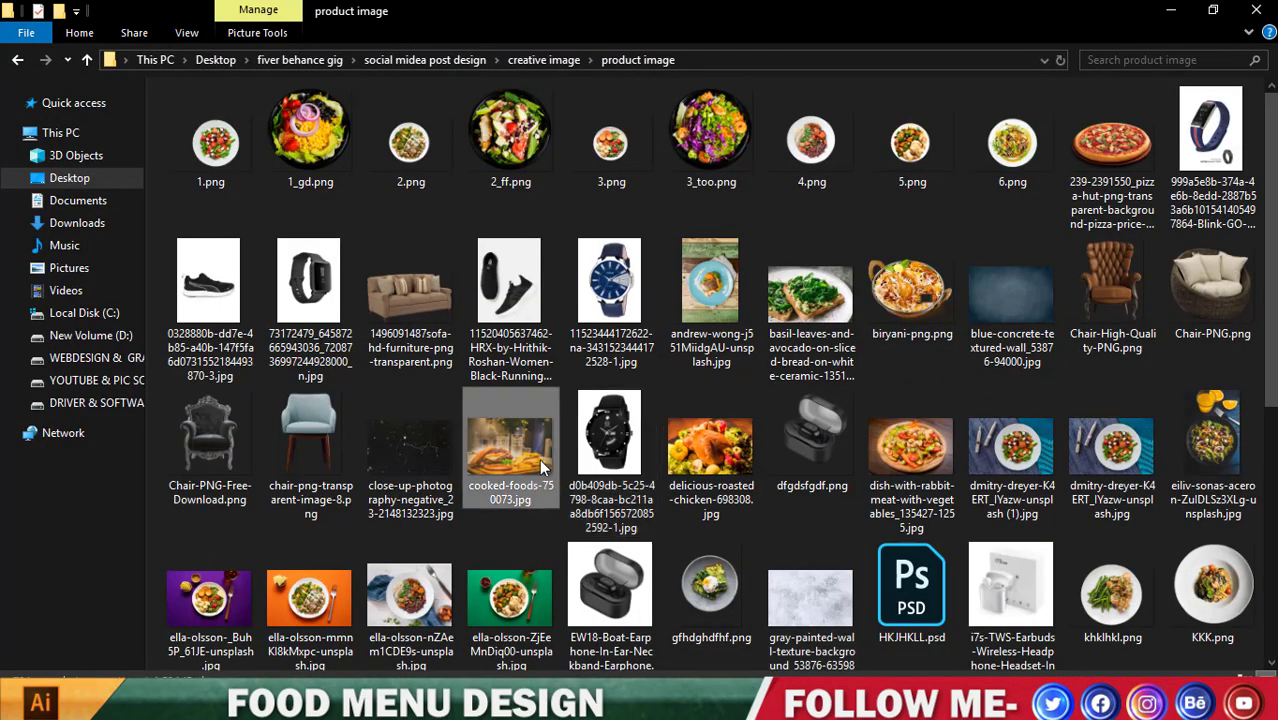
{"action": "left_click", "coordinate": [670, 700]}
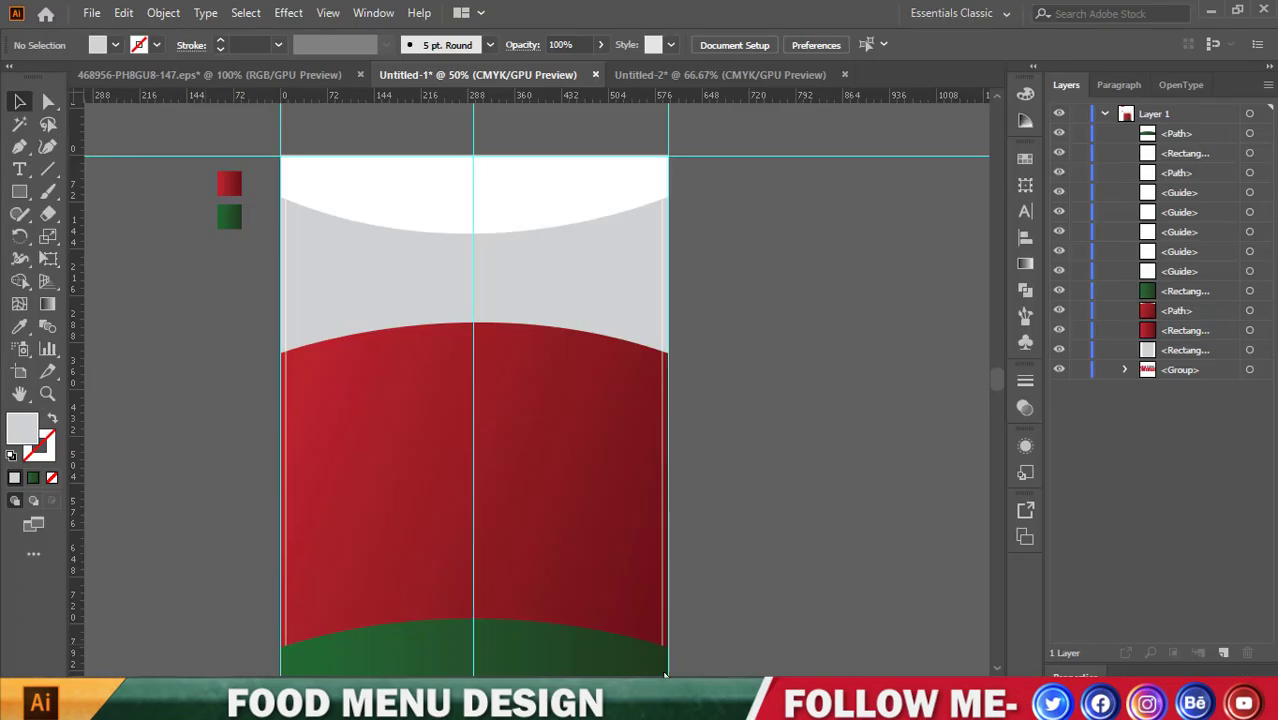
{"action": "left_click_drag", "start_coordinate": [493, 400], "coordinate": [551, 408]}
{"action": "scroll", "coordinate": [499, 380], "scroll_direction": "down", "scroll_amount": 2}
Scale the burger photo down to about 746 × 497 pt.
{"action": "scroll", "coordinate": [579, 380], "scroll_direction": "down", "scroll_amount": 1}
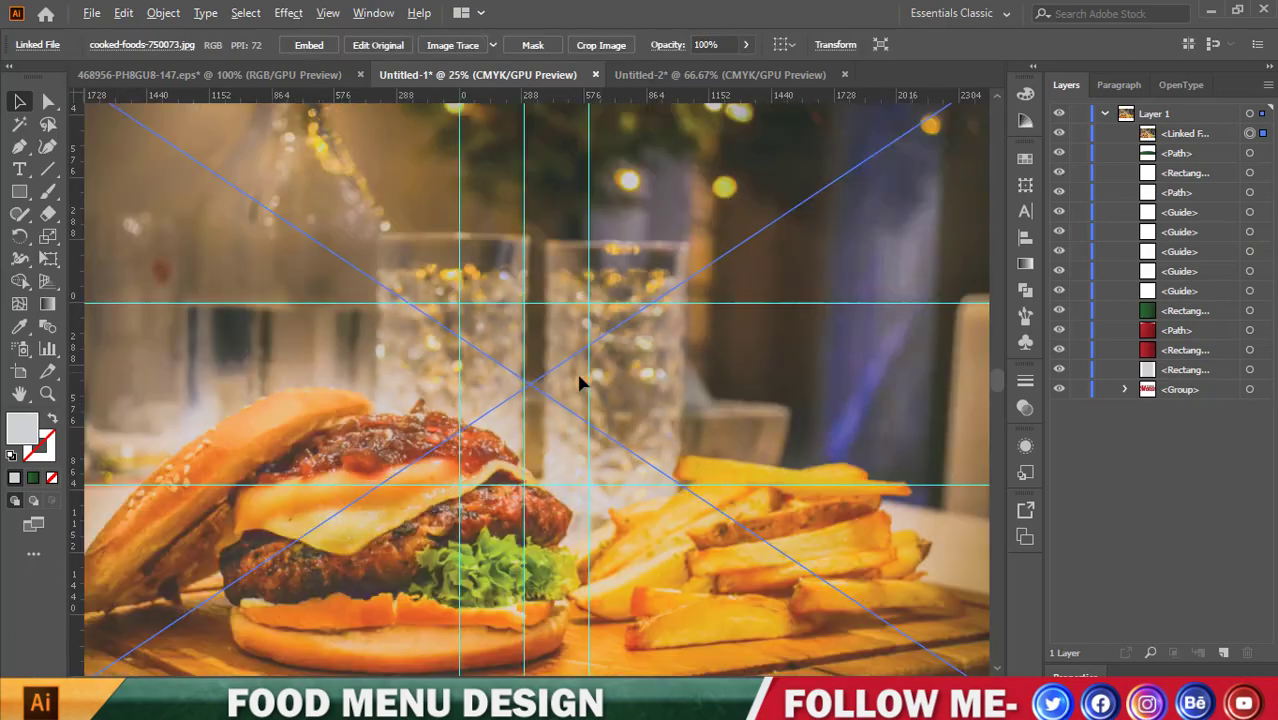
{"action": "scroll", "coordinate": [798, 379], "scroll_direction": "down", "scroll_amount": 2}
{"action": "left_click_drag", "start_coordinate": [808, 388], "coordinate": [626, 388]}
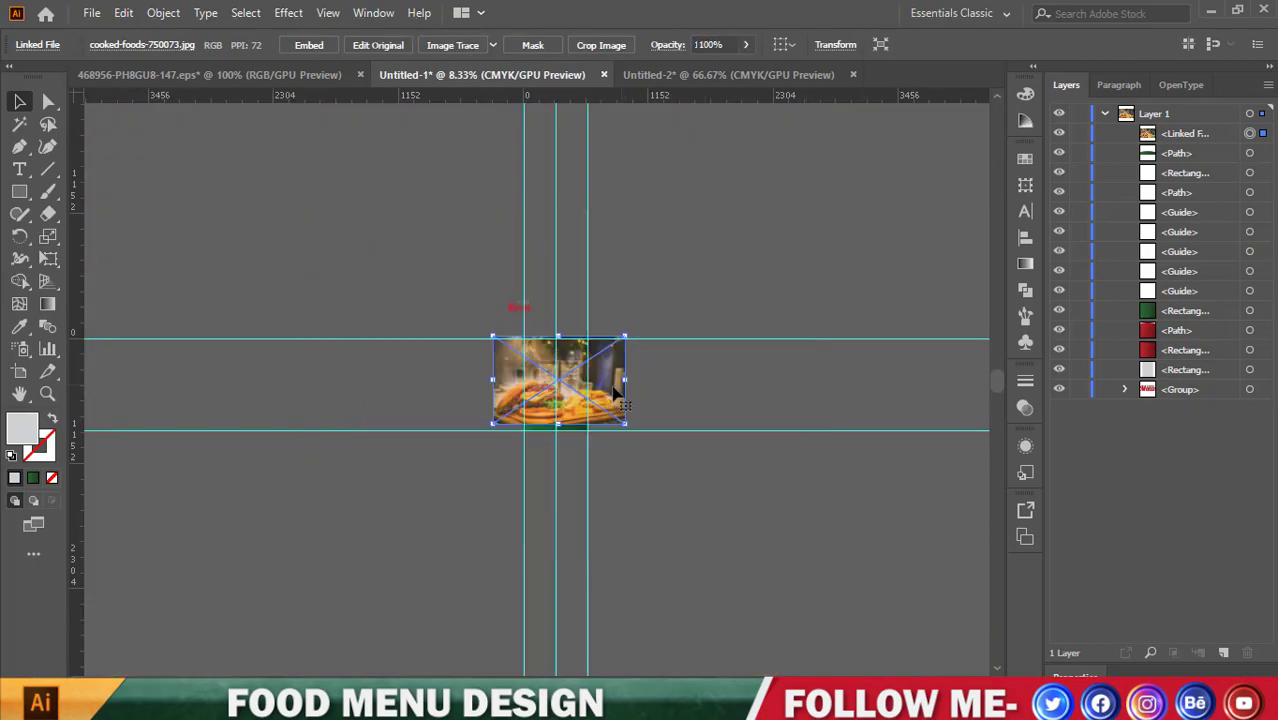
{"action": "scroll", "coordinate": [583, 388], "scroll_direction": "up", "scroll_amount": 3}
{"action": "left_click_drag", "start_coordinate": [718, 377], "coordinate": [624, 380]}
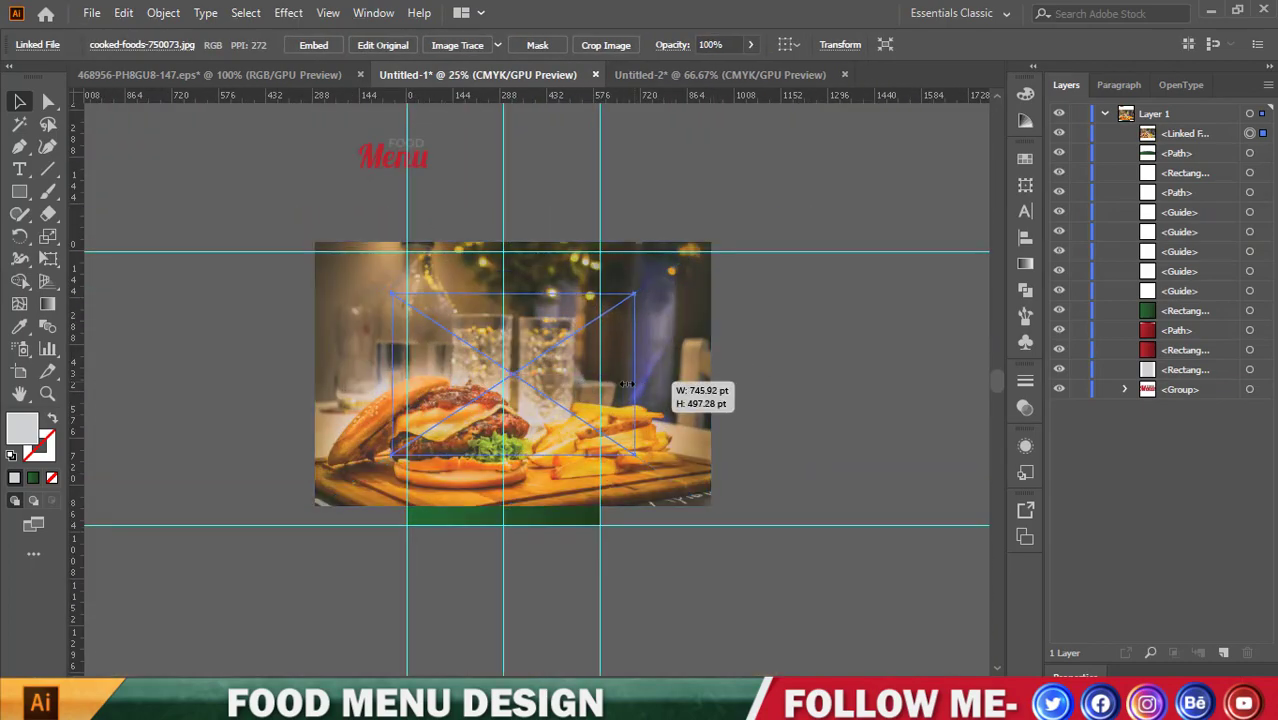
Move the photo to the artboard top and stack it behind the coloured shapes.
{"action": "scroll", "coordinate": [530, 388], "scroll_direction": "up", "scroll_amount": 3}
{"action": "left_click_drag", "start_coordinate": [528, 385], "coordinate": [509, 305]}
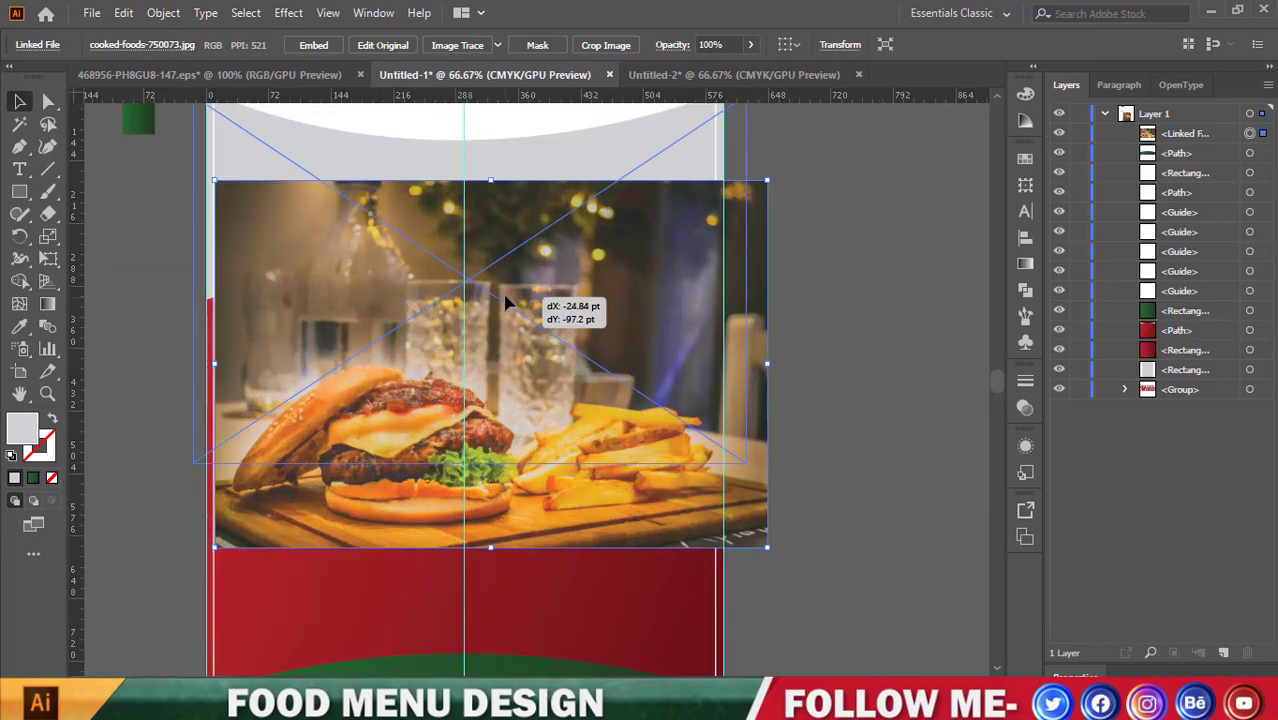
{"action": "left_click_drag", "start_coordinate": [636, 340], "coordinate": [636, 256]}
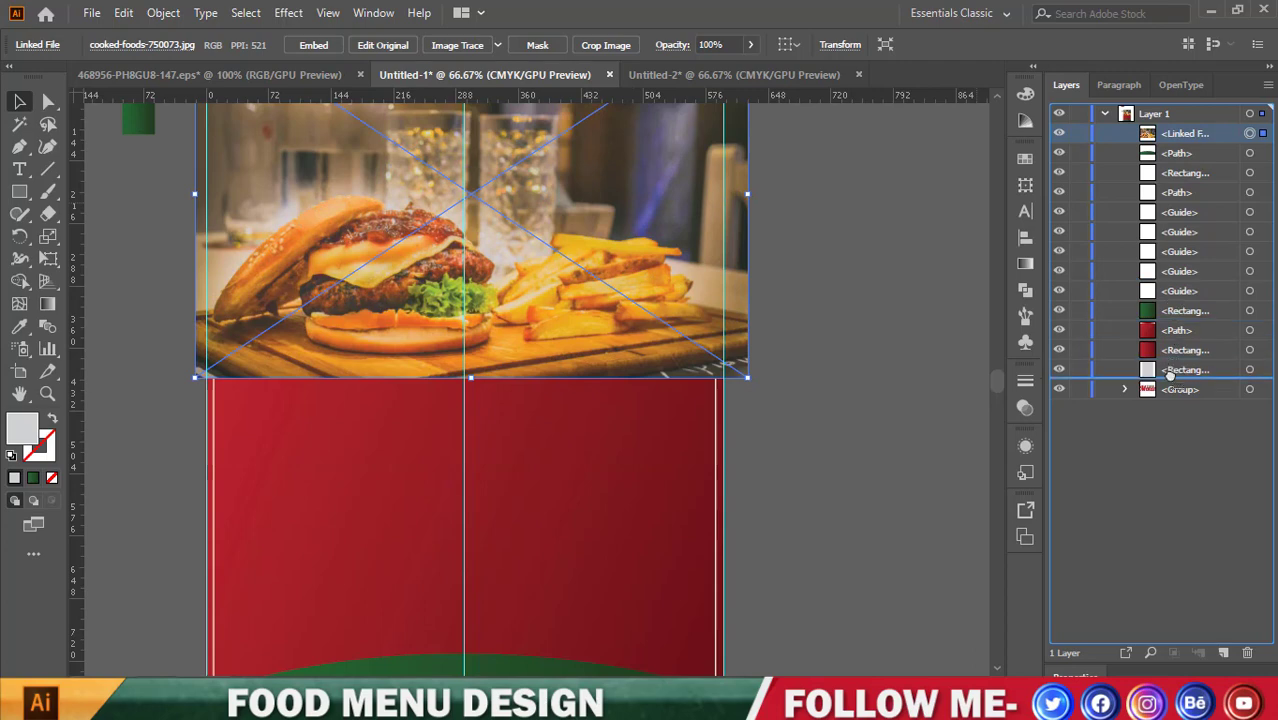
{"action": "left_click_drag", "start_coordinate": [1170, 135], "coordinate": [1190, 372]}
Clip the burger photo to the grey rectangle with a clipping mask.
{"action": "left_click", "coordinate": [1250, 350], "text": "shift"}
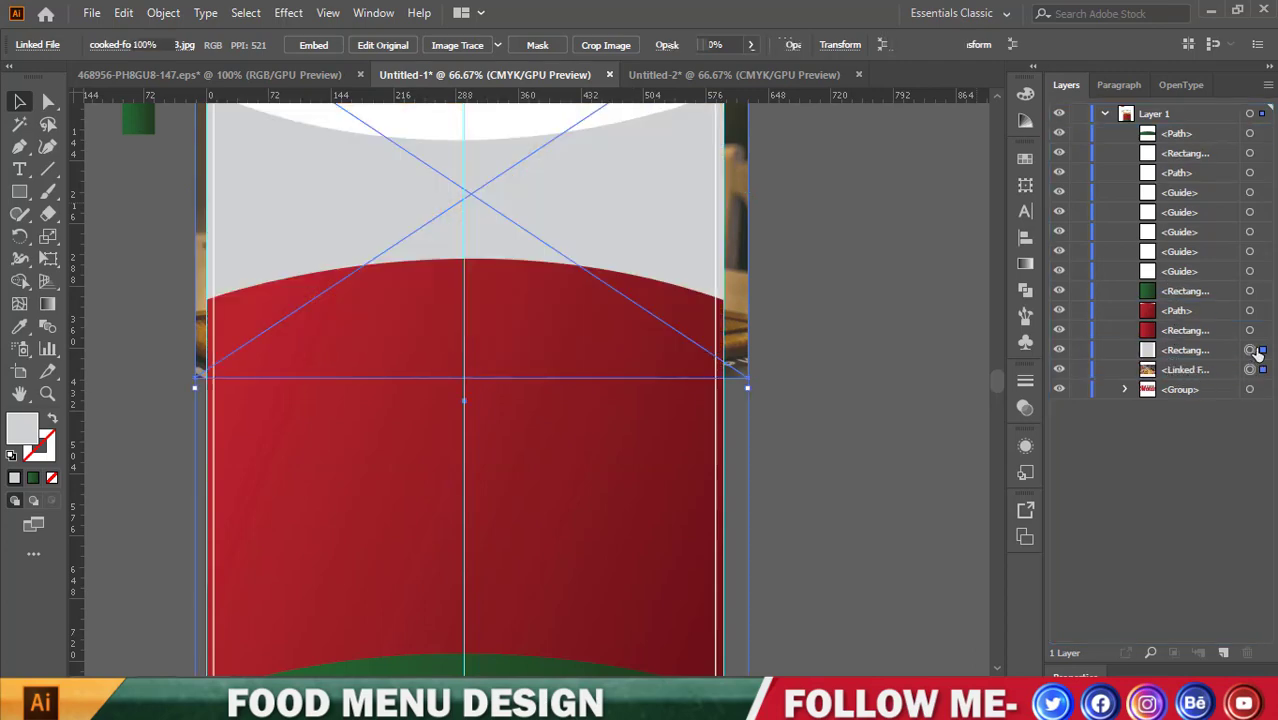
{"action": "right_click", "coordinate": [713, 301]}
{"action": "left_click", "coordinate": [795, 466]}
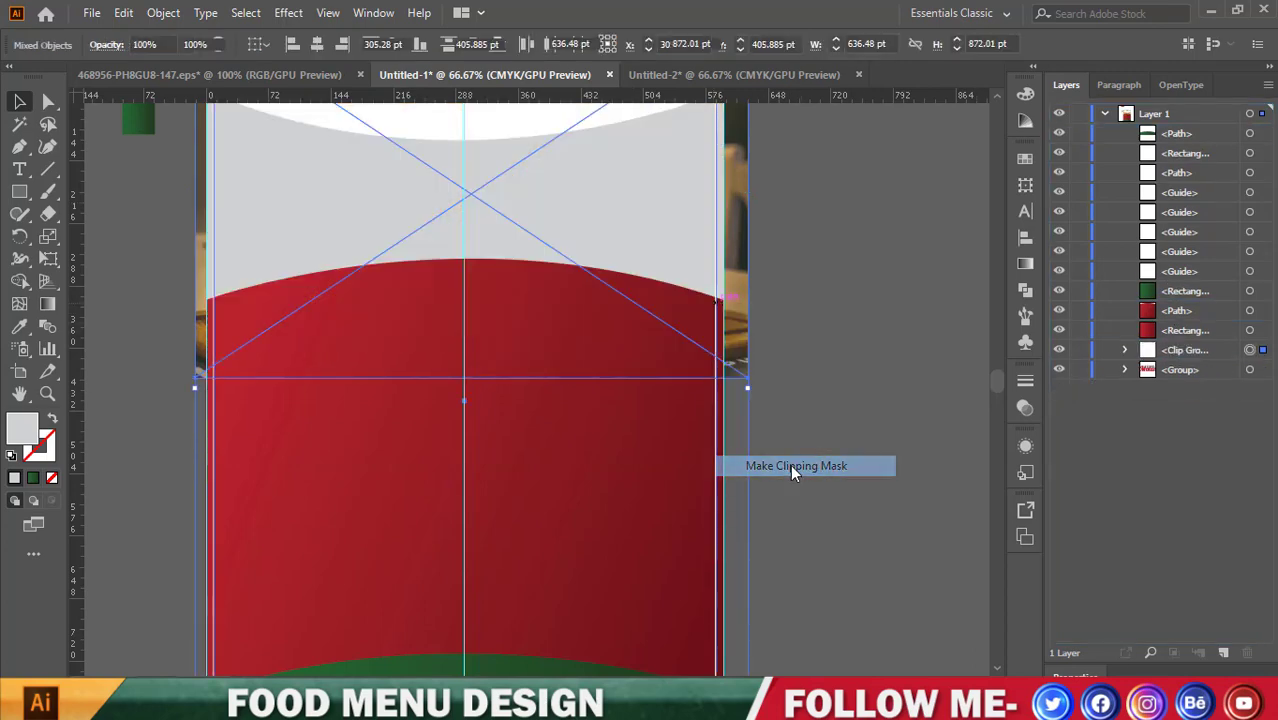
{"action": "scroll", "coordinate": [793, 446], "scroll_direction": "up", "scroll_amount": 2}
Select the burger photo inside the clip group, move it up and scale it down.
{"action": "left_click", "coordinate": [1124, 350]}
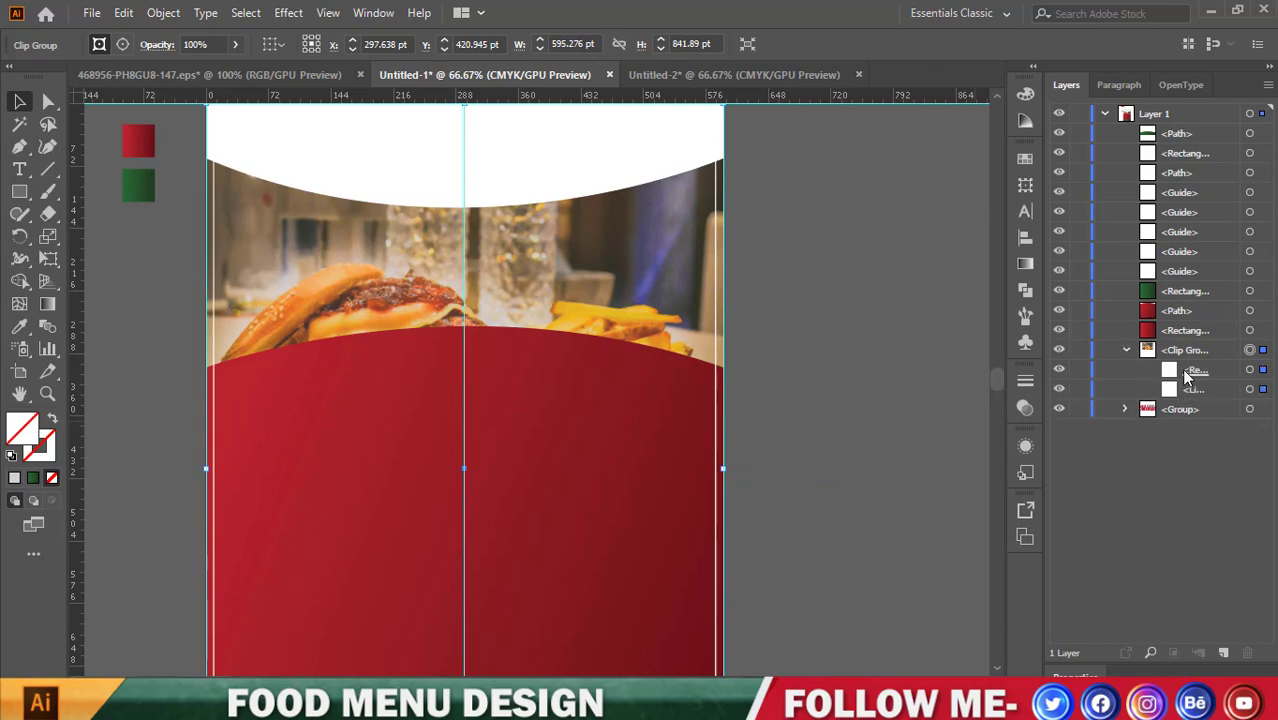
{"action": "left_click", "coordinate": [1264, 391]}
{"action": "scroll", "coordinate": [736, 417], "scroll_direction": "up", "scroll_amount": 1}
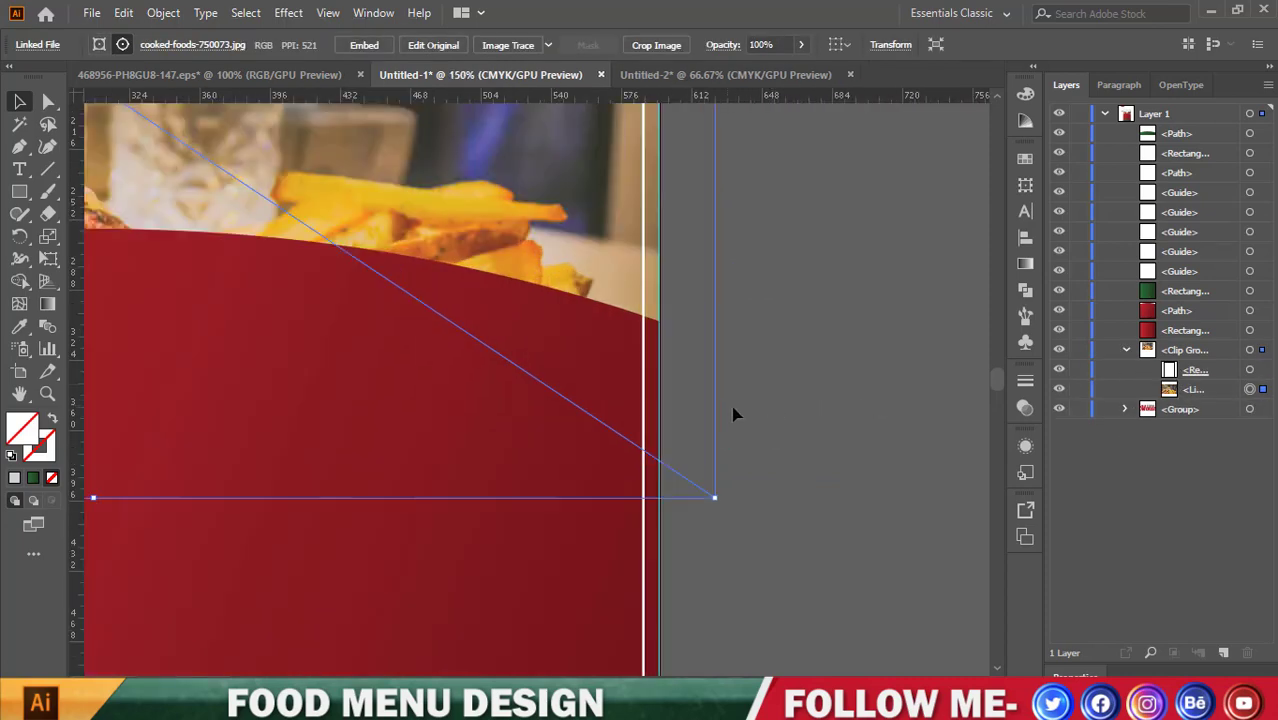
{"action": "scroll", "coordinate": [785, 418], "scroll_direction": "down", "scroll_amount": 1}
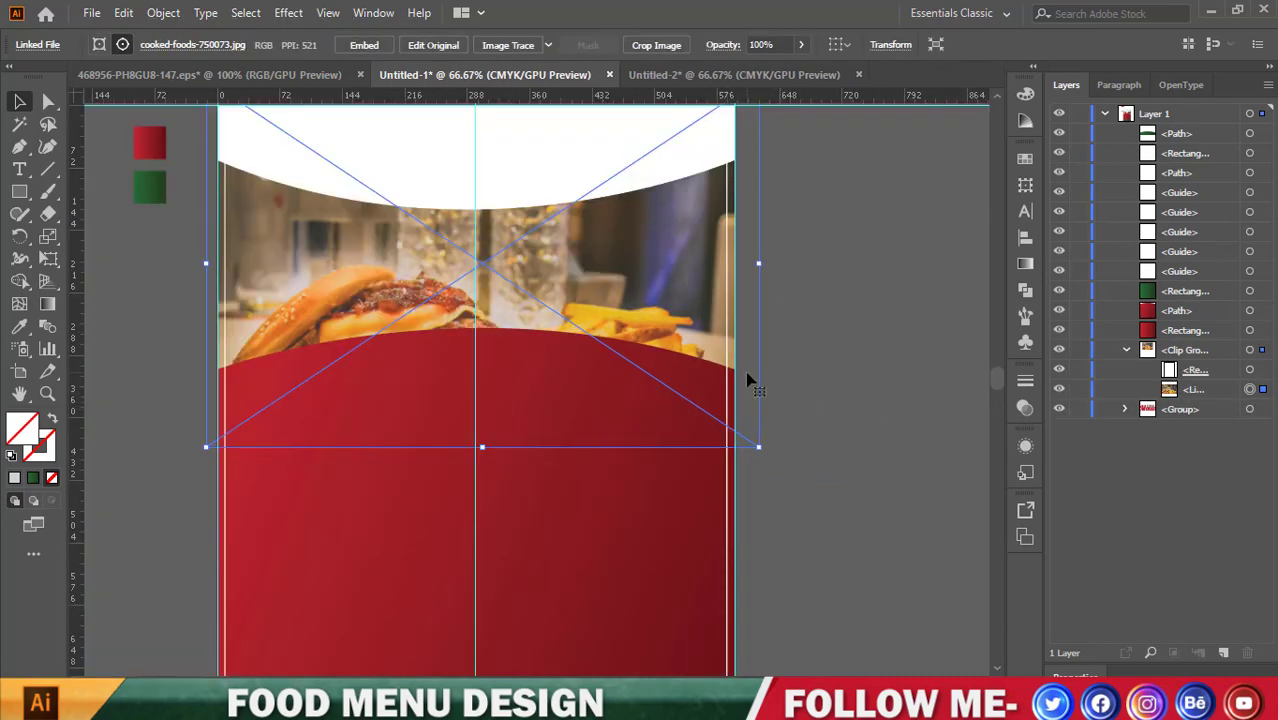
{"action": "left_click_drag", "start_coordinate": [749, 380], "coordinate": [746, 334]}
{"action": "left_click_drag", "start_coordinate": [750, 220], "coordinate": [738, 217]}
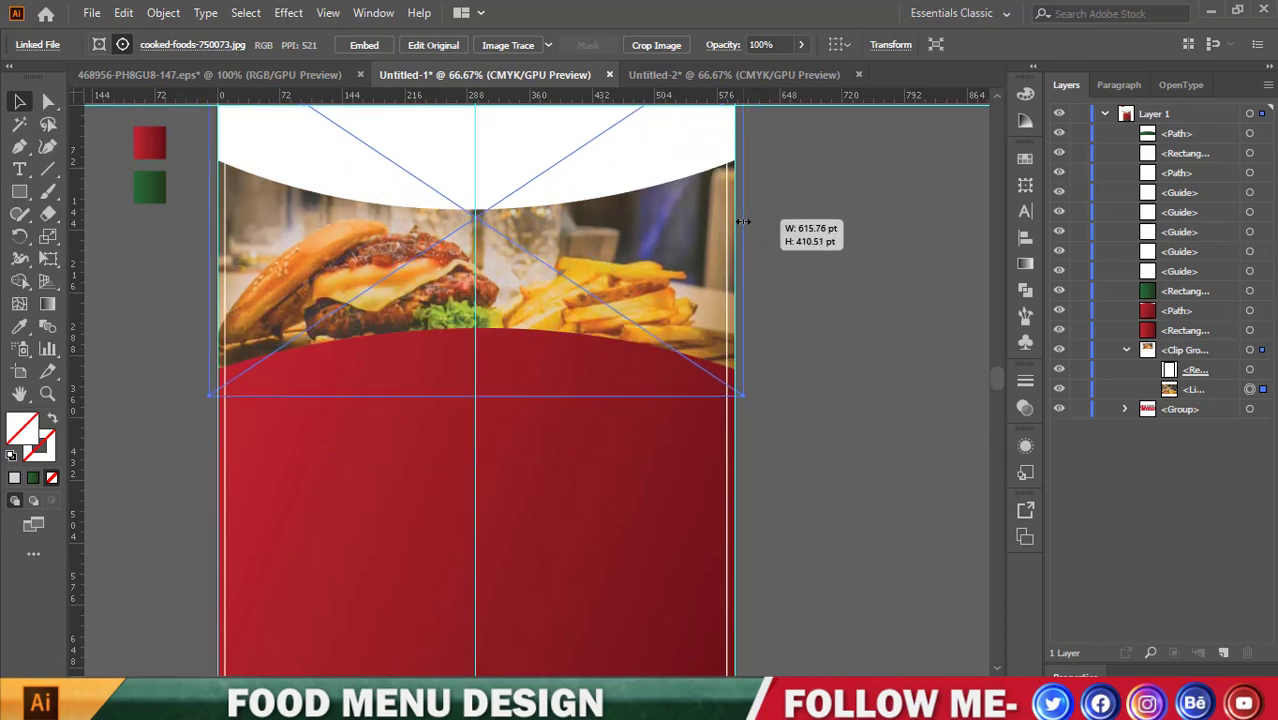
Nudge the photo up between the white curve and red band and trim its right edge.
{"action": "scroll", "coordinate": [457, 197], "scroll_direction": "up", "scroll_amount": 1}
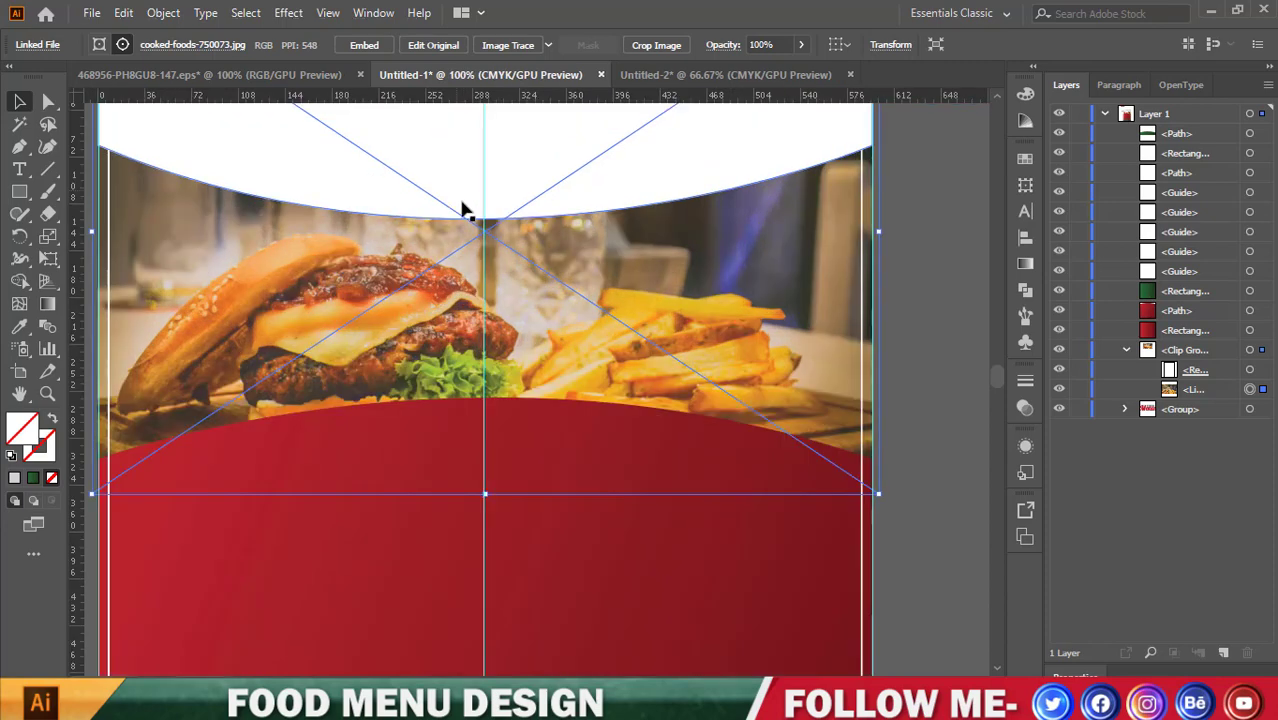
{"action": "key", "text": "Up"}
{"action": "key", "text": "Up"}
{"action": "key", "text": "Up"}
{"action": "key", "text": "Up"}
{"action": "key", "text": "Up"}
{"action": "key", "text": "Up"}
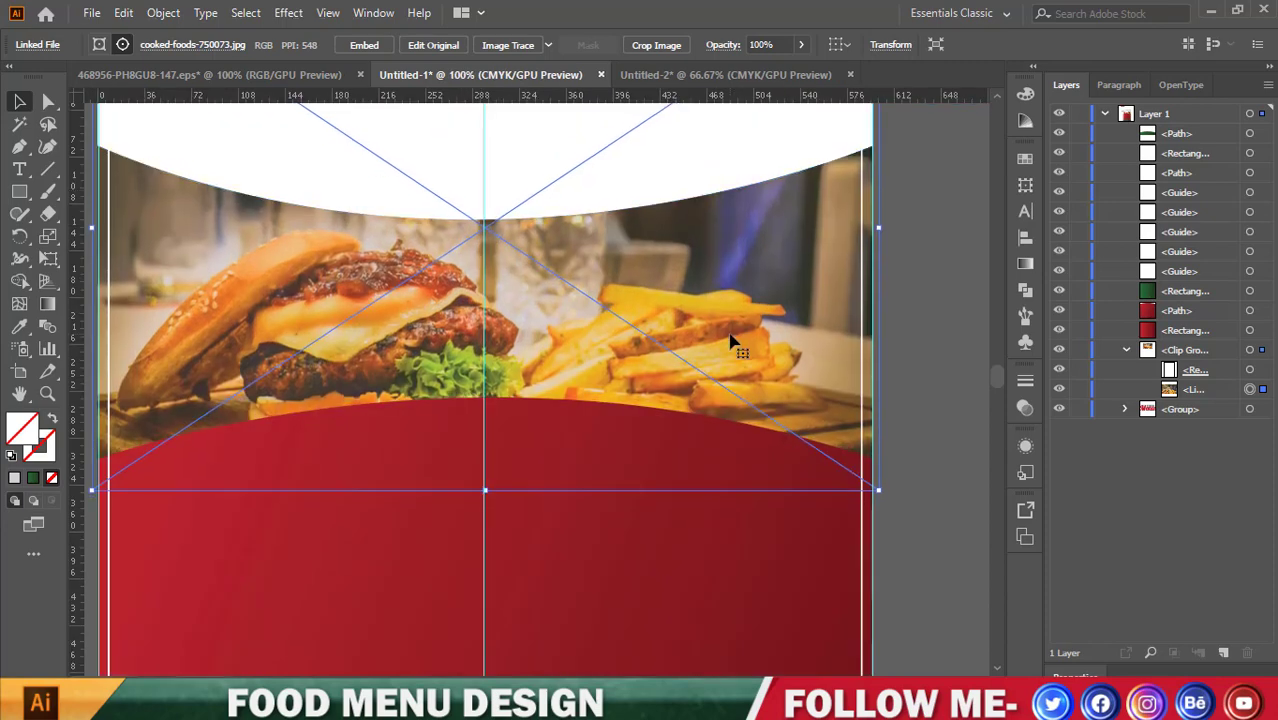
{"action": "key", "text": "Up"}
{"action": "key", "text": "Up"}
{"action": "key", "text": "Up"}
{"action": "key", "text": "Up"}
{"action": "key", "text": "Up"}
{"action": "key", "text": "Up"}
{"action": "key", "text": "Up"}
{"action": "key", "text": "Up"}
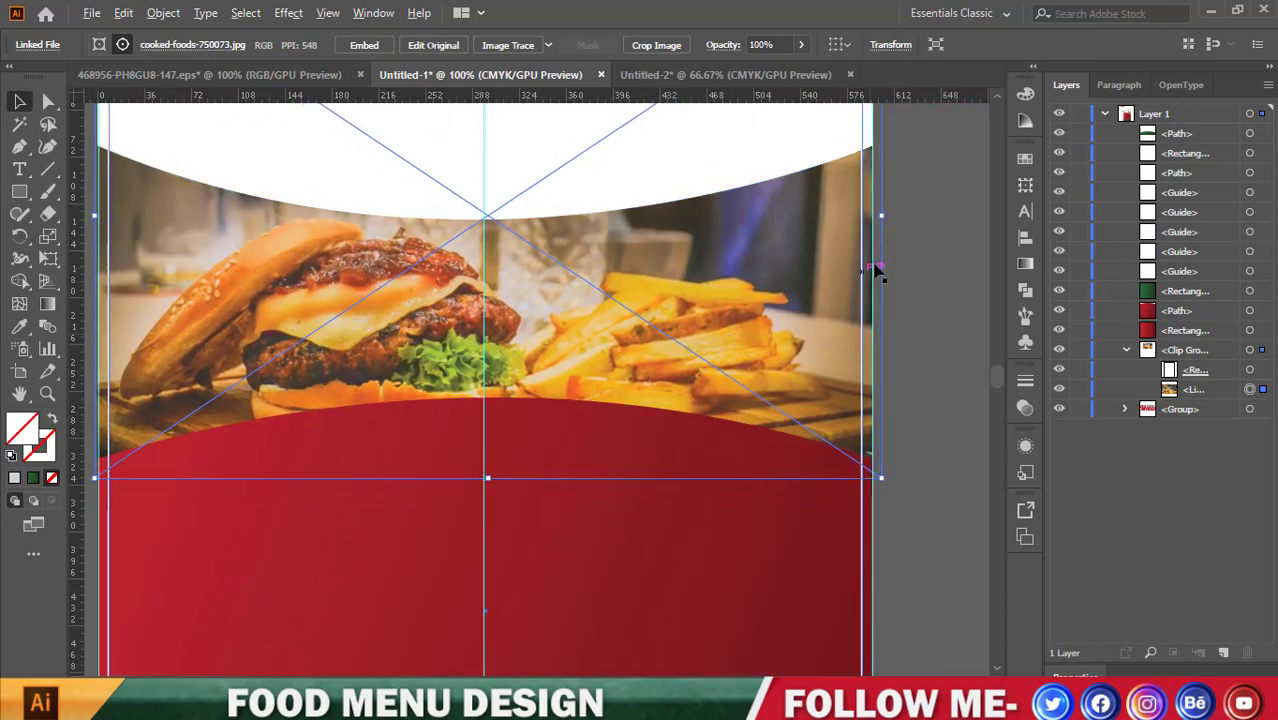
{"action": "scroll", "coordinate": [877, 250], "scroll_direction": "up", "scroll_amount": 2}
{"action": "left_click_drag", "start_coordinate": [886, 190], "coordinate": [876, 190]}
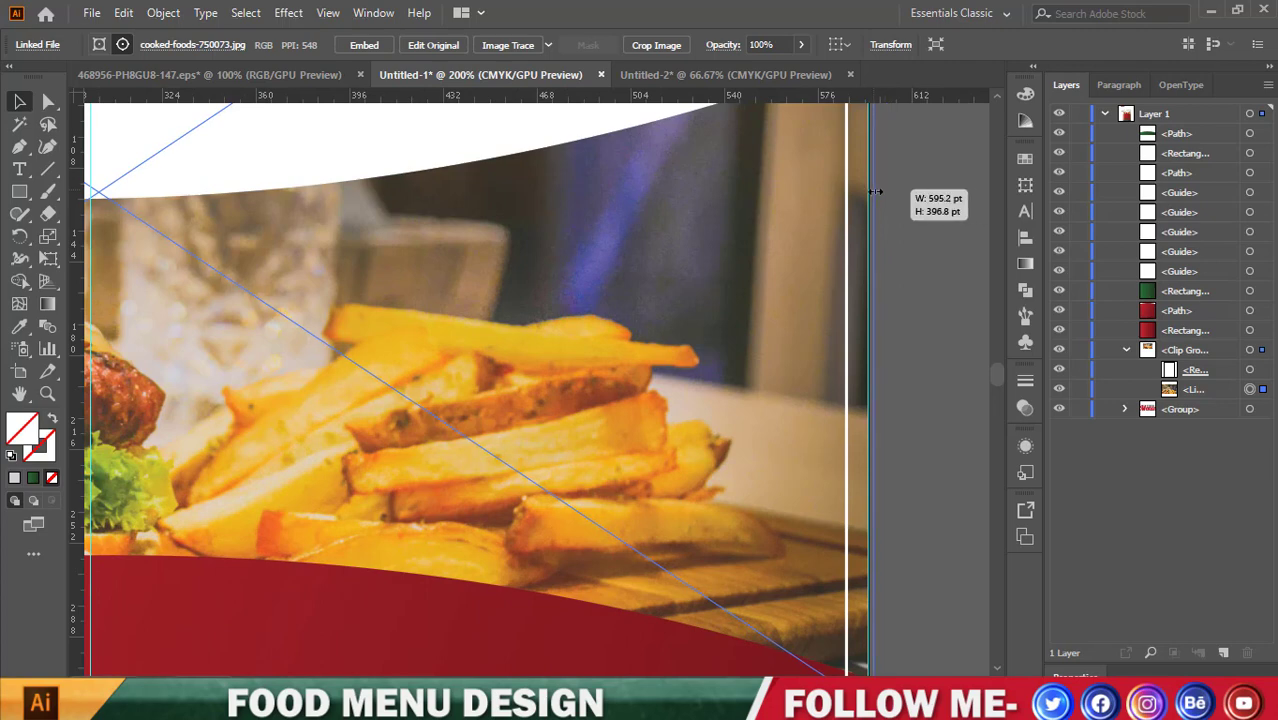
{"action": "scroll", "coordinate": [876, 195], "scroll_direction": "down", "scroll_amount": 3}
{"action": "scroll", "coordinate": [876, 205], "scroll_direction": "up", "scroll_amount": 1}
{"action": "scroll", "coordinate": [884, 214], "scroll_direction": "up", "scroll_amount": 3}
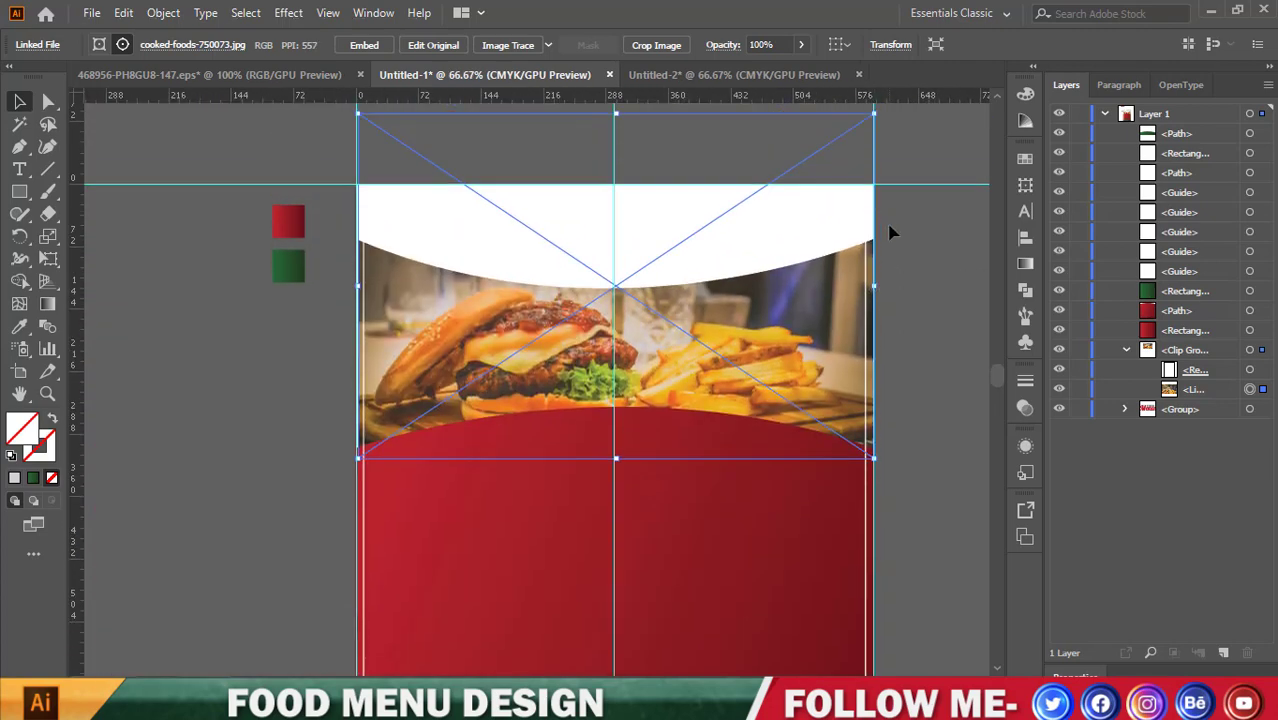
Deselect the photo and scroll down to the green band.
{"action": "left_click", "coordinate": [942, 281]}
{"action": "scroll", "coordinate": [322, 328], "scroll_direction": "down", "scroll_amount": 2}
{"action": "scroll", "coordinate": [452, 420], "scroll_direction": "up", "scroll_amount": 2}
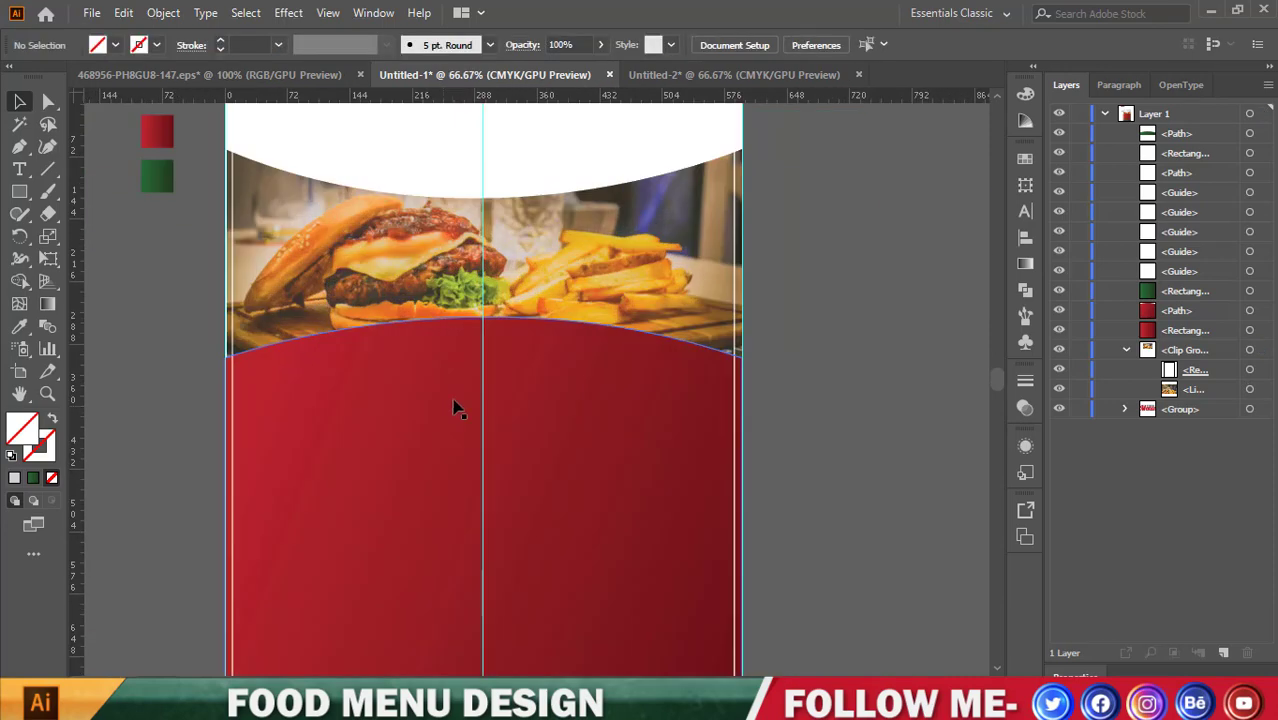
{"action": "scroll", "coordinate": [758, 263], "scroll_direction": "down", "scroll_amount": 1}
{"action": "scroll", "coordinate": [758, 263], "scroll_direction": "up", "scroll_amount": 1}
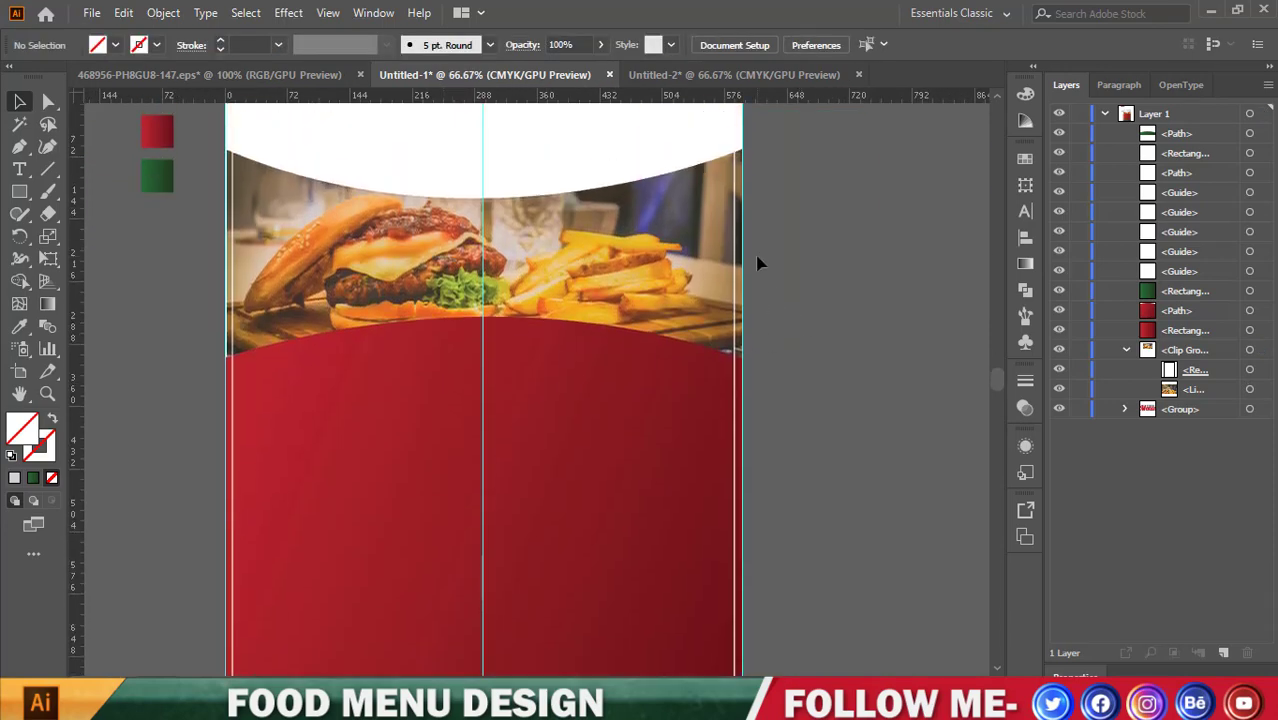
{"action": "scroll", "coordinate": [756, 262], "scroll_direction": "down", "scroll_amount": 1}
{"action": "scroll", "coordinate": [756, 262], "scroll_direction": "down", "scroll_amount": 4}
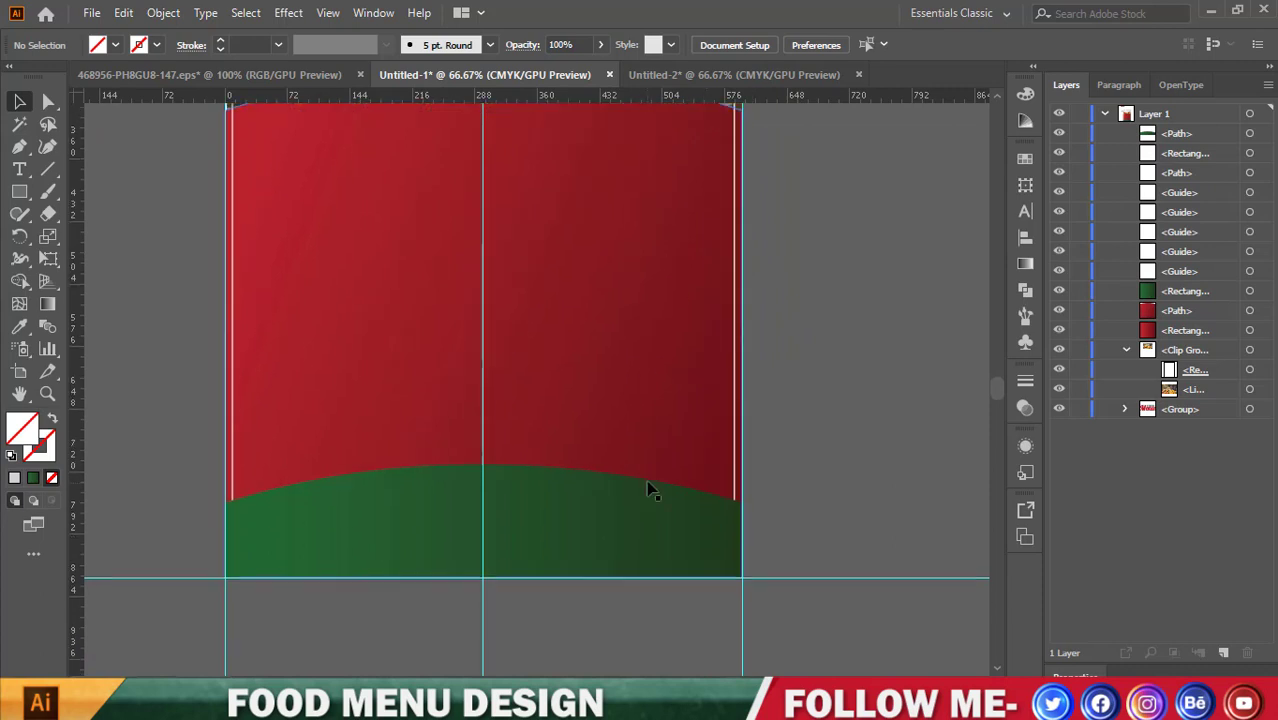
{"action": "scroll", "coordinate": [736, 456], "scroll_direction": "down", "scroll_amount": 1}
{"action": "scroll", "coordinate": [693, 462], "scroll_direction": "up", "scroll_amount": 1}
{"action": "scroll", "coordinate": [693, 462], "scroll_direction": "down", "scroll_amount": 1}
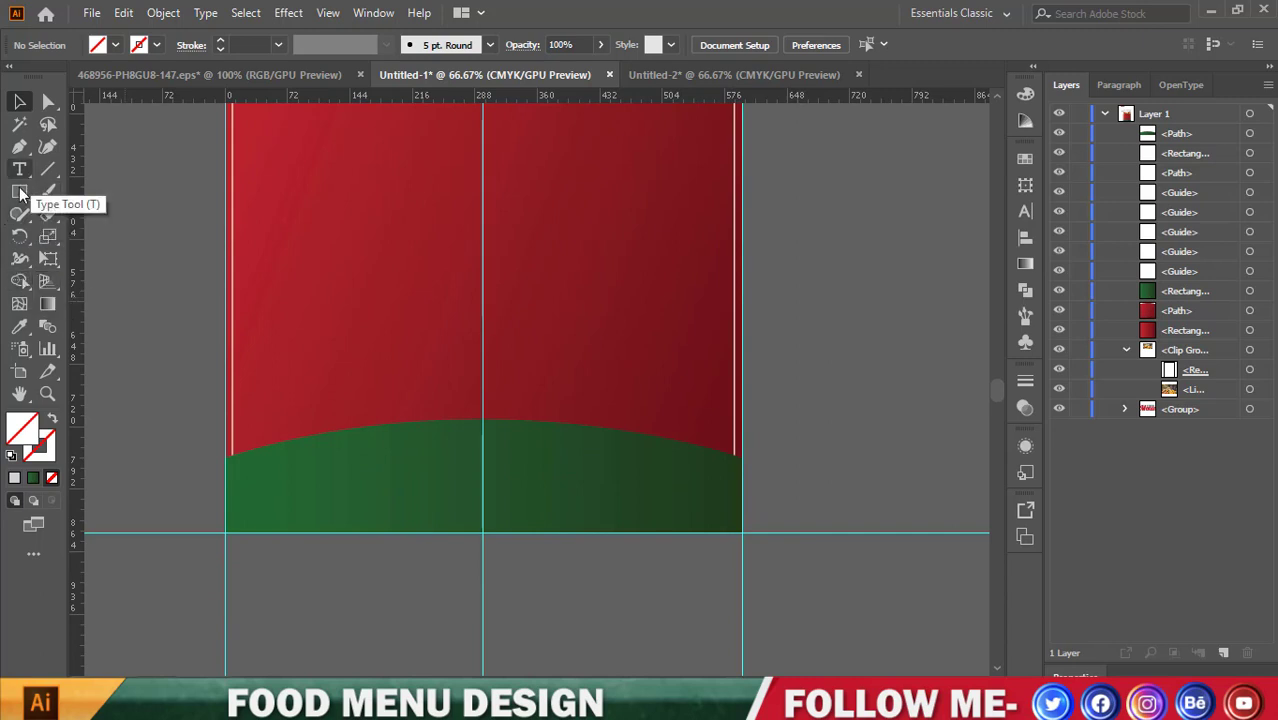
Drag a horizontal guide from the ruler across the green band.
{"action": "left_click", "coordinate": [18, 193]}
{"action": "left_click", "coordinate": [22, 106]}
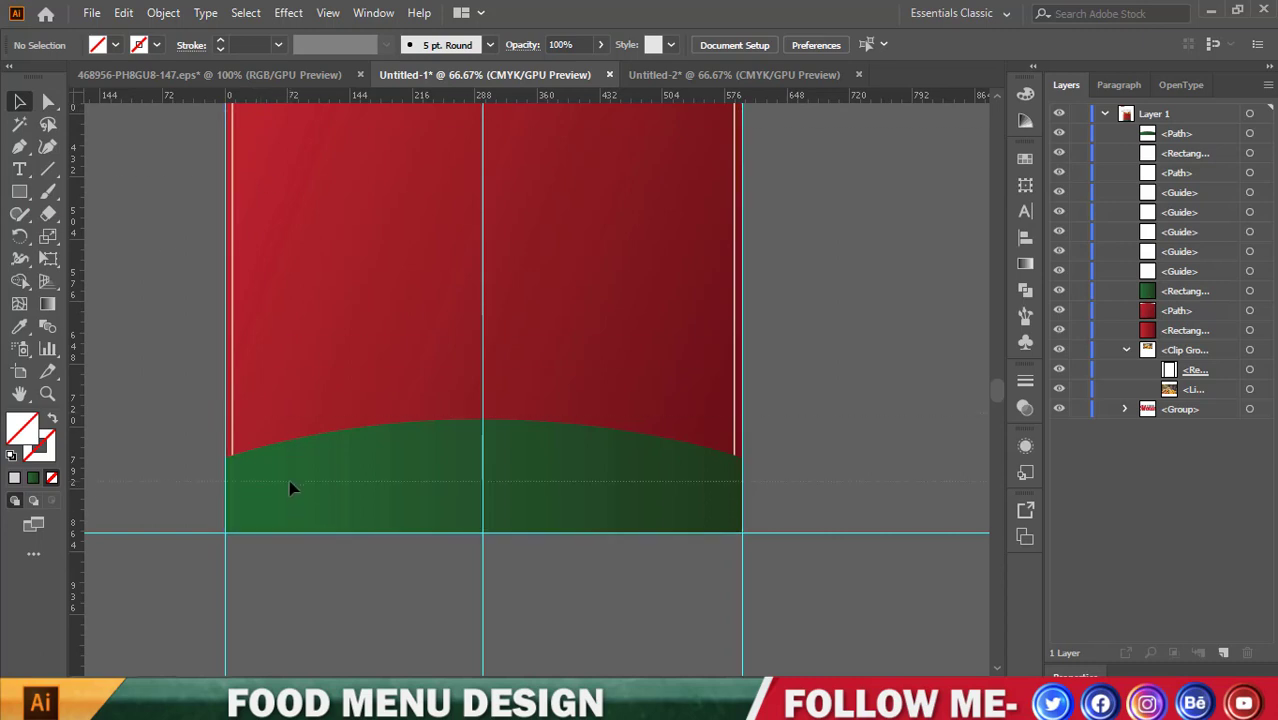
{"action": "left_click_drag", "start_coordinate": [290, 483], "coordinate": [292, 481]}
Draw a white-filled circle at the guide intersection and adjust its size.
{"action": "left_click", "coordinate": [19, 191]}
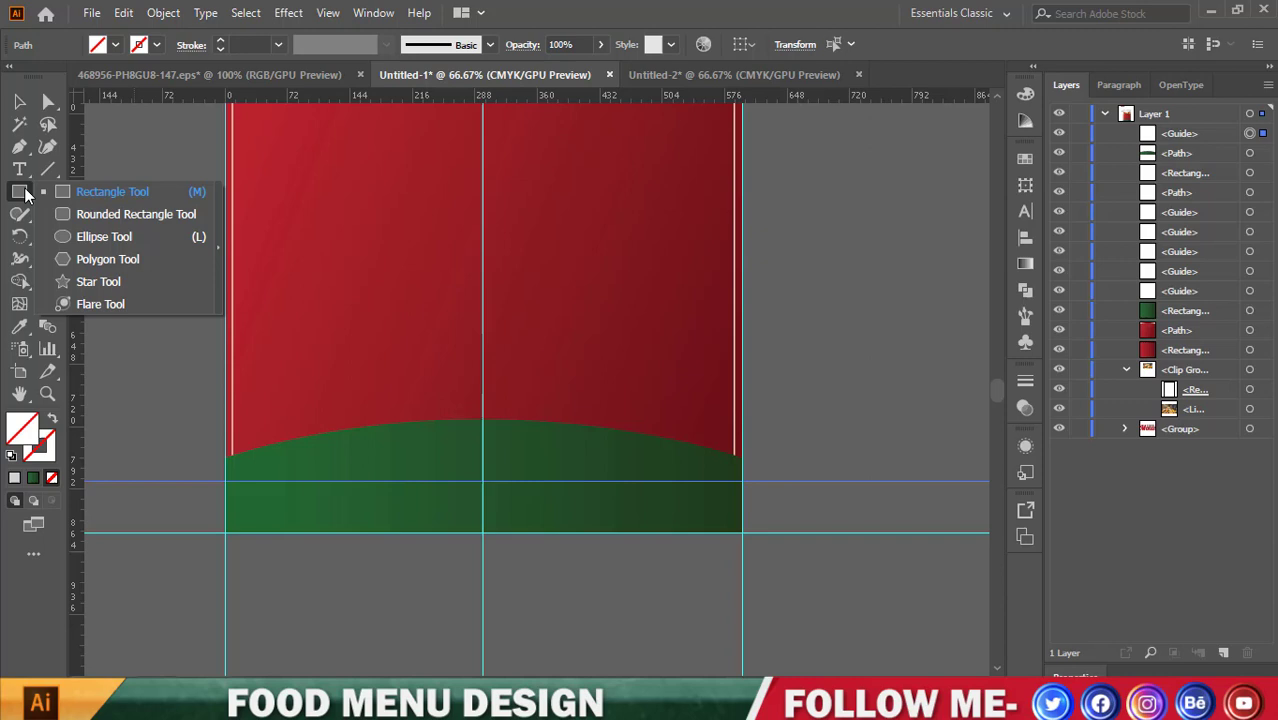
{"action": "left_click", "coordinate": [93, 234]}
{"action": "scroll", "coordinate": [430, 440], "scroll_direction": "down", "scroll_amount": 2}
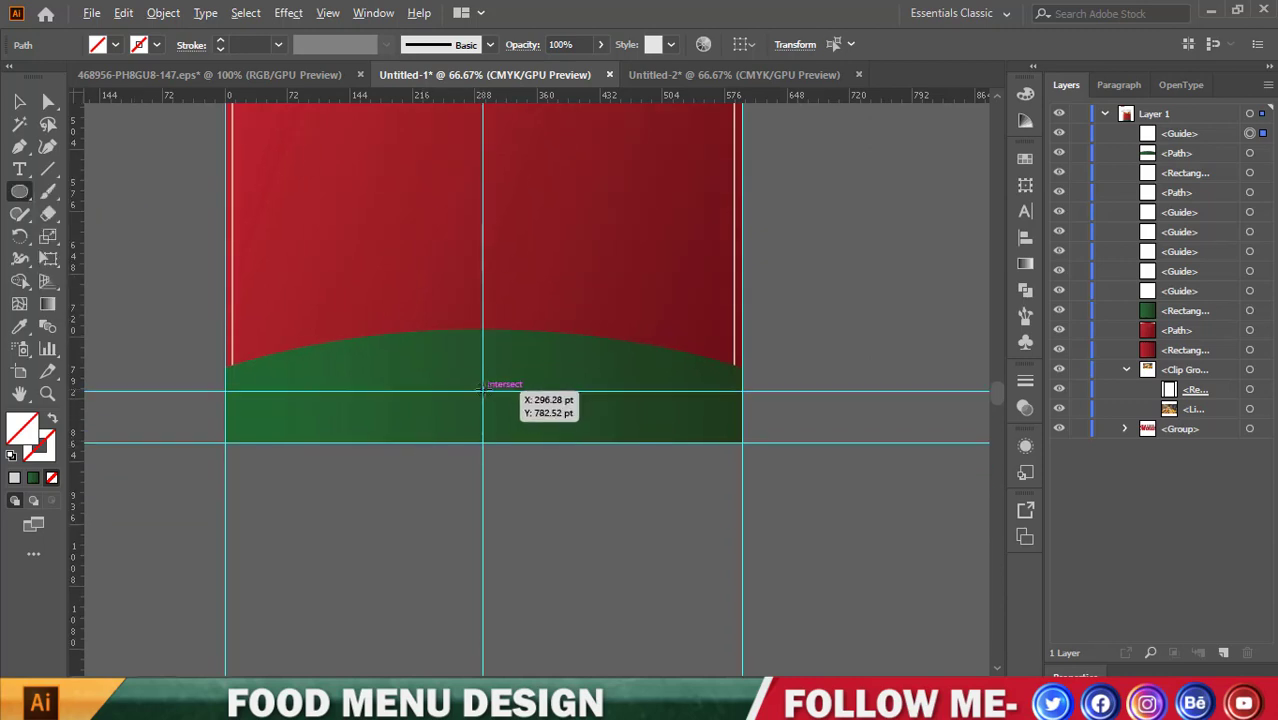
{"action": "left_click_drag", "start_coordinate": [483, 390], "coordinate": [526, 431]}
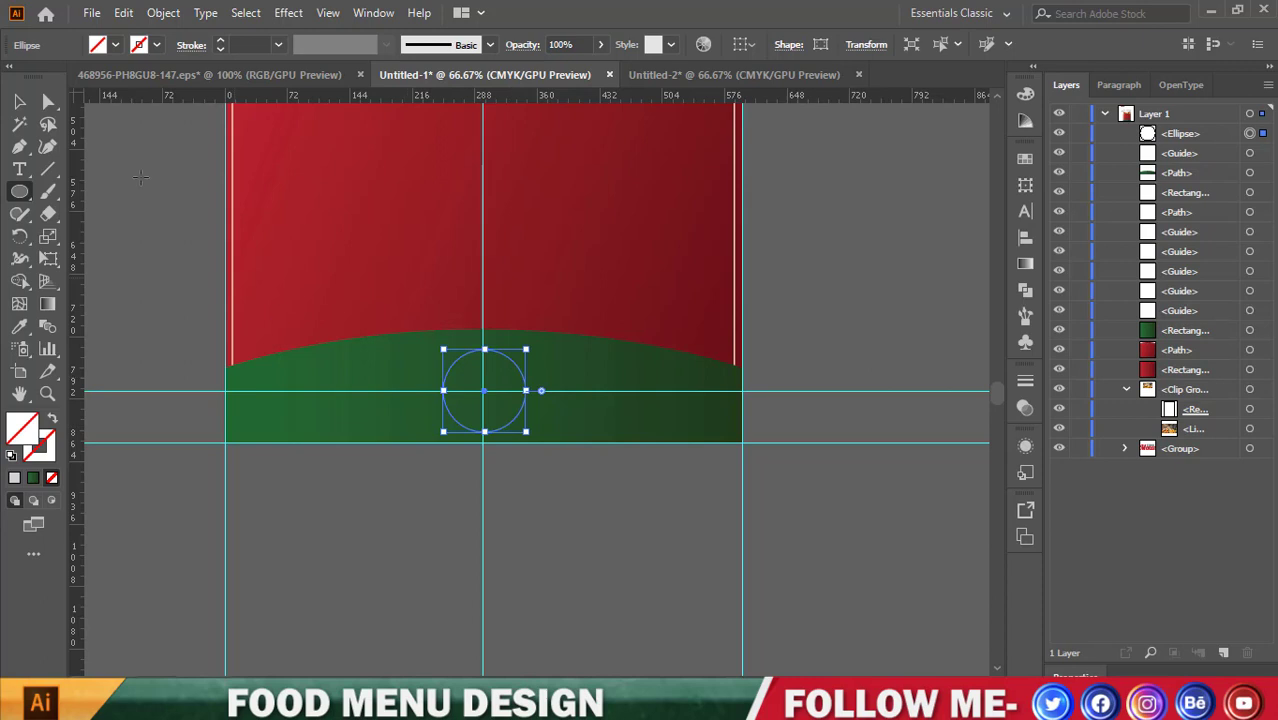
{"action": "left_click", "coordinate": [115, 45]}
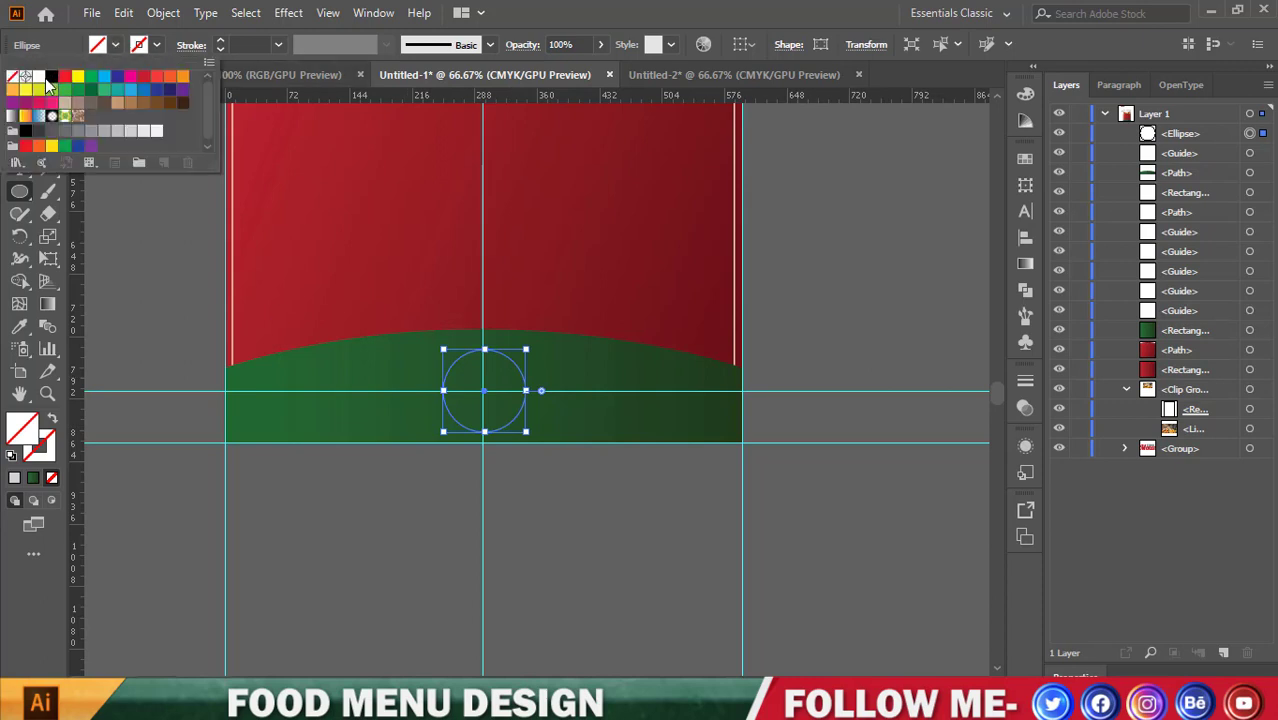
{"action": "left_click", "coordinate": [38, 77]}
{"action": "left_click", "coordinate": [20, 103]}
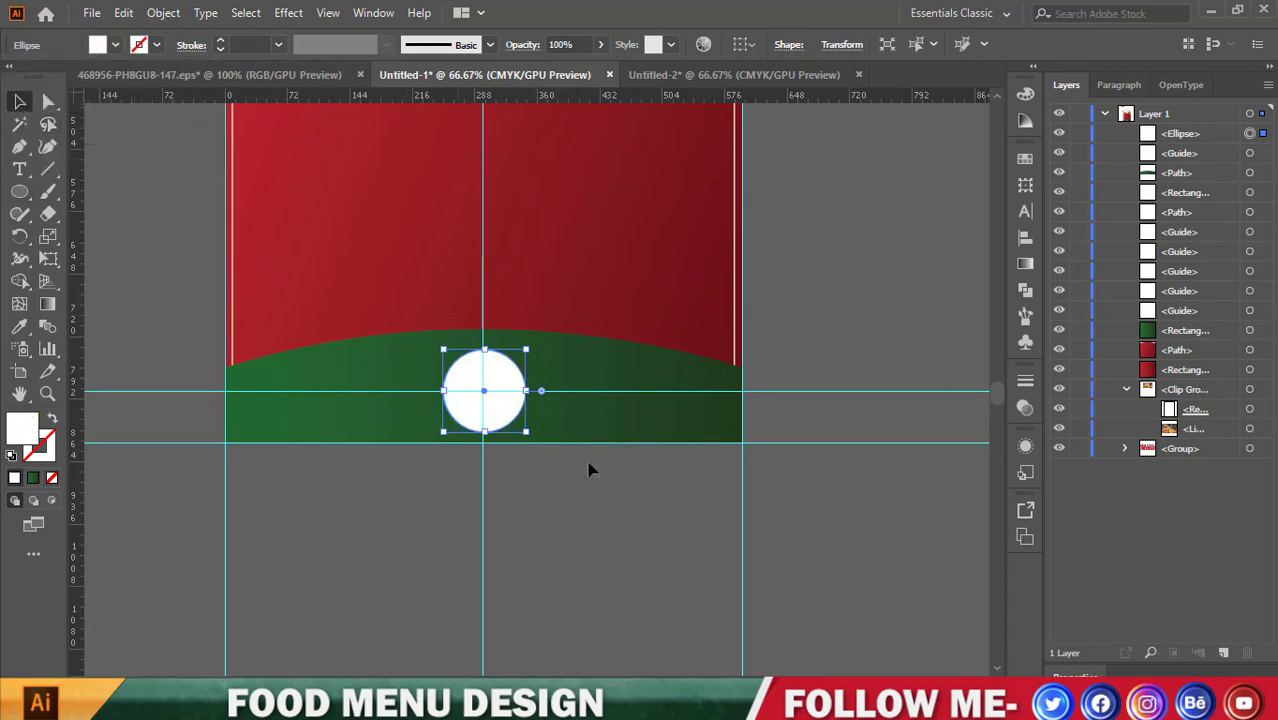
{"action": "mouse_move", "coordinate": [527, 391]}
{"action": "left_mouse_down"}
{"action": "mouse_move", "coordinate": [540, 397]}
{"action": "mouse_move", "coordinate": [503, 381]}
{"action": "left_mouse_up"}
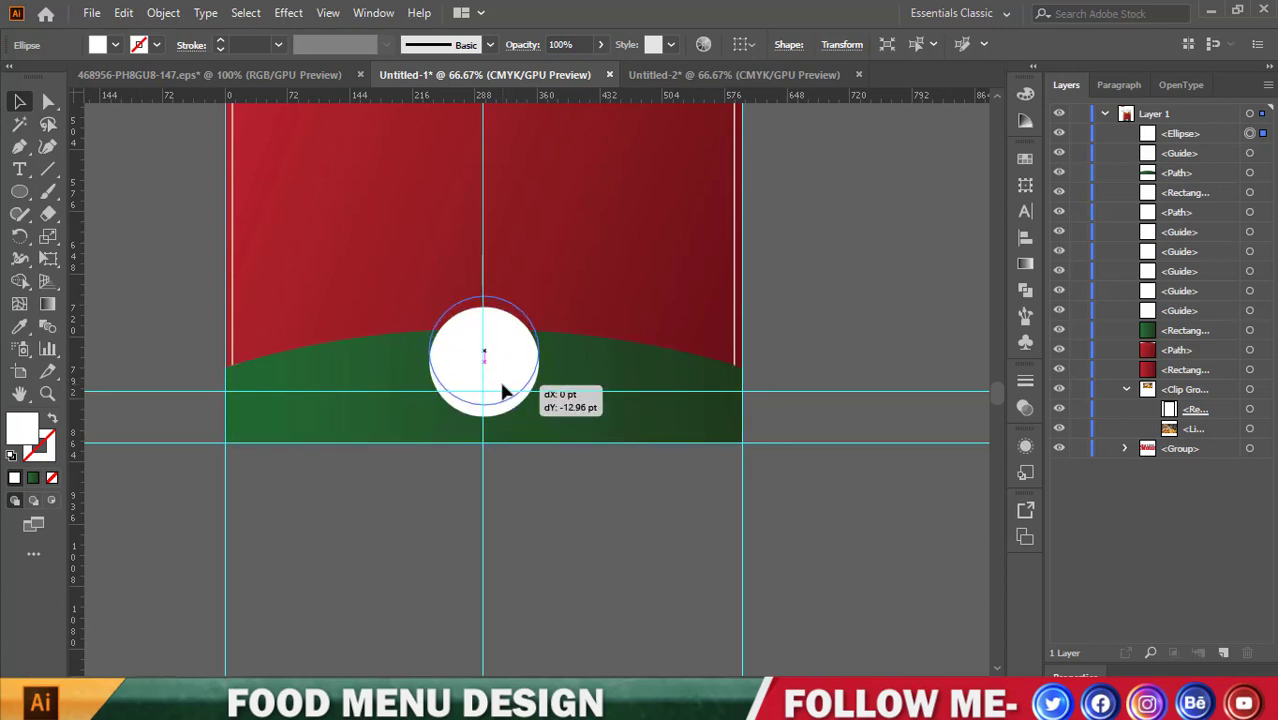
{"action": "left_click_drag", "start_coordinate": [541, 342], "coordinate": [534, 342]}
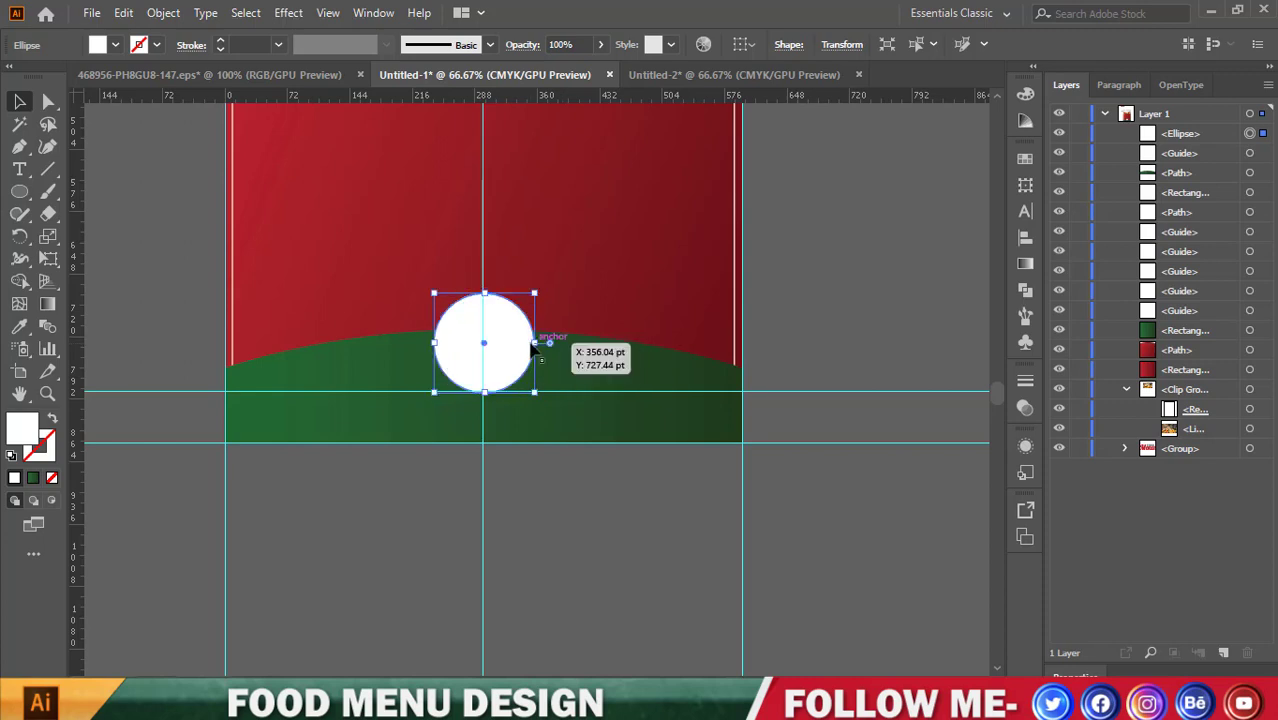
Alt-drag copies of the circle to the left and right of the centre one.
{"action": "left_click_drag", "start_coordinate": [489, 350], "coordinate": [341, 352]}
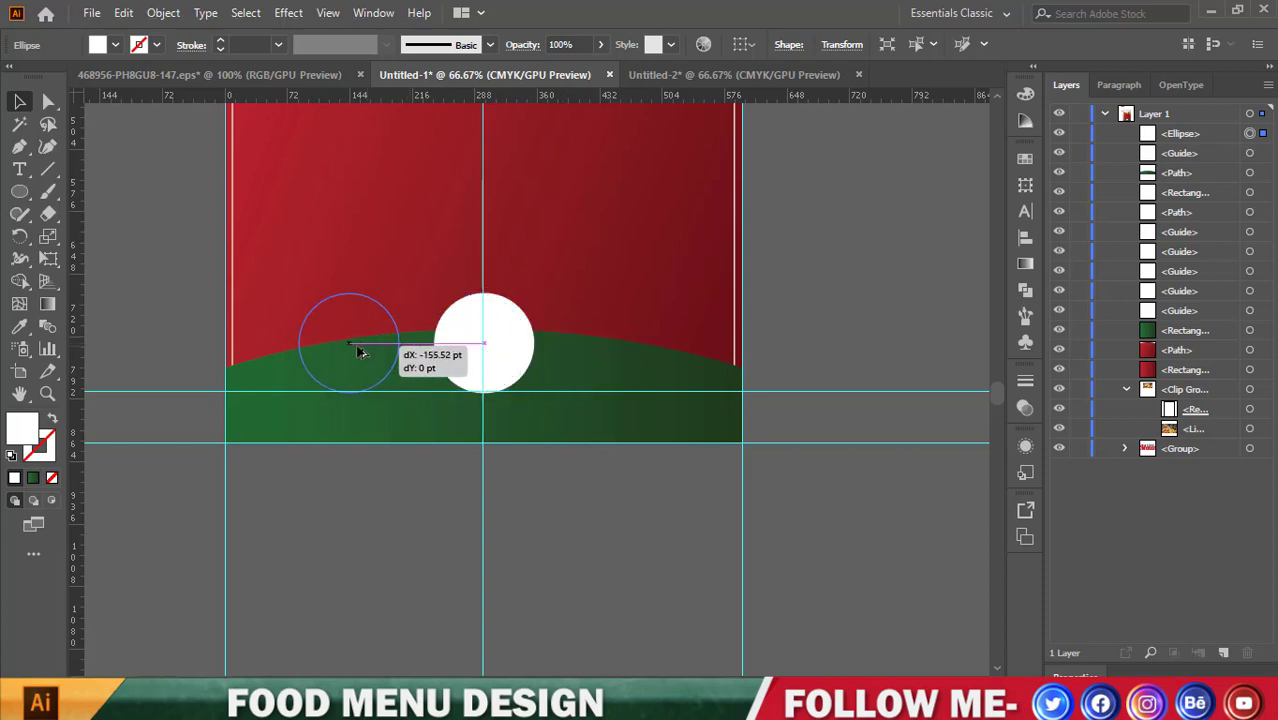
{"action": "left_click", "coordinate": [488, 339]}
{"action": "left_click_drag", "start_coordinate": [499, 340], "coordinate": [690, 358]}
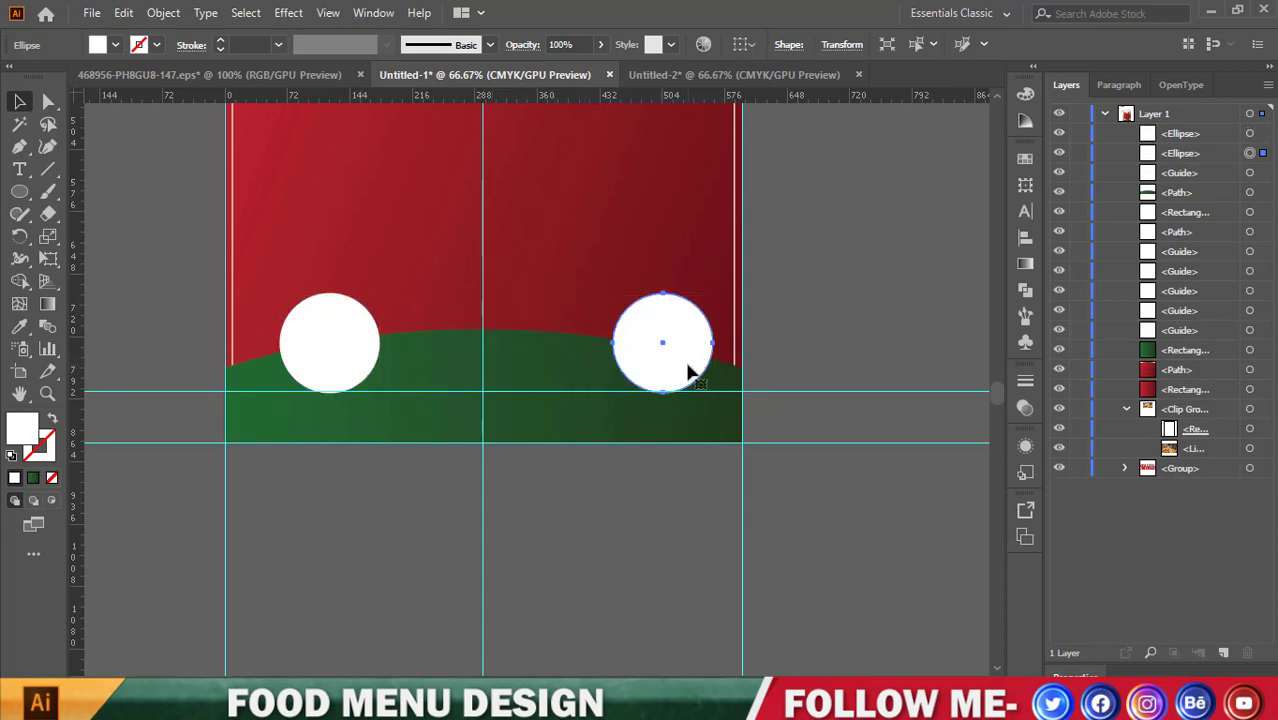
{"action": "key", "text": "ctrl+z"}
{"action": "left_click_drag", "start_coordinate": [516, 374], "coordinate": [665, 373]}
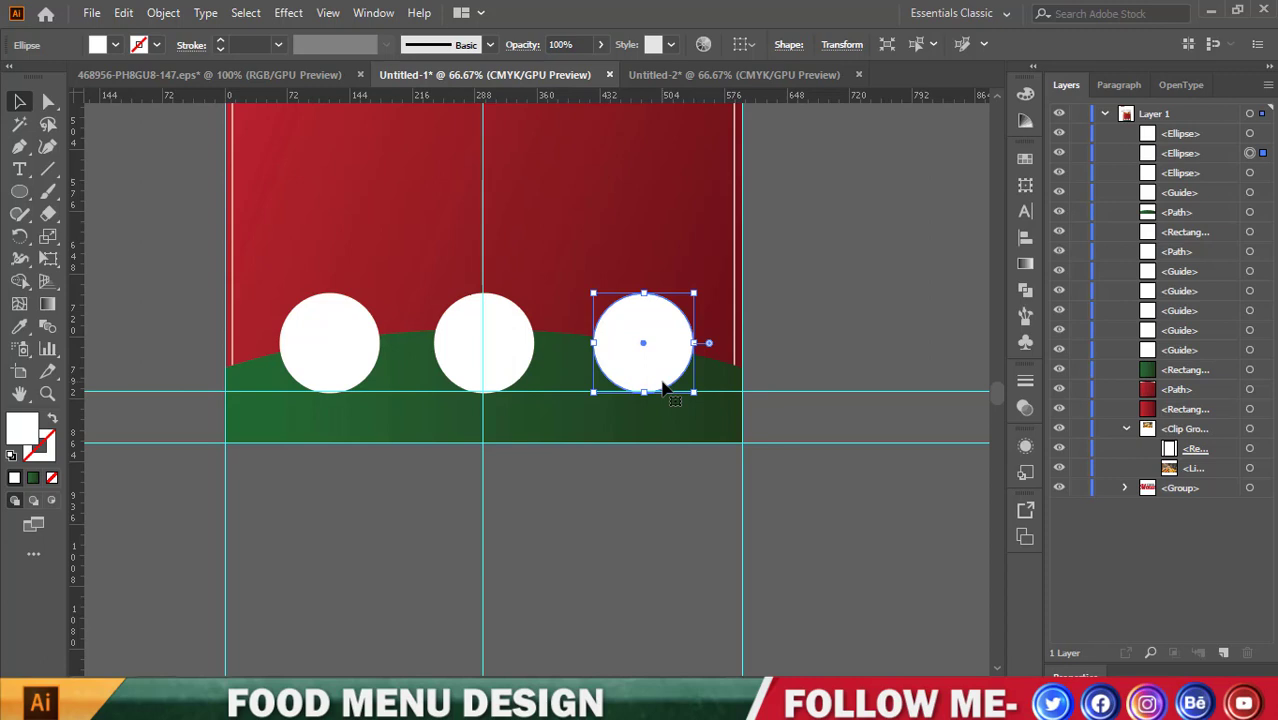
Adjust the vertical position of the three circles with arrow-key nudges.
{"action": "left_click", "coordinate": [166, 193]}
{"action": "left_click", "coordinate": [518, 362]}
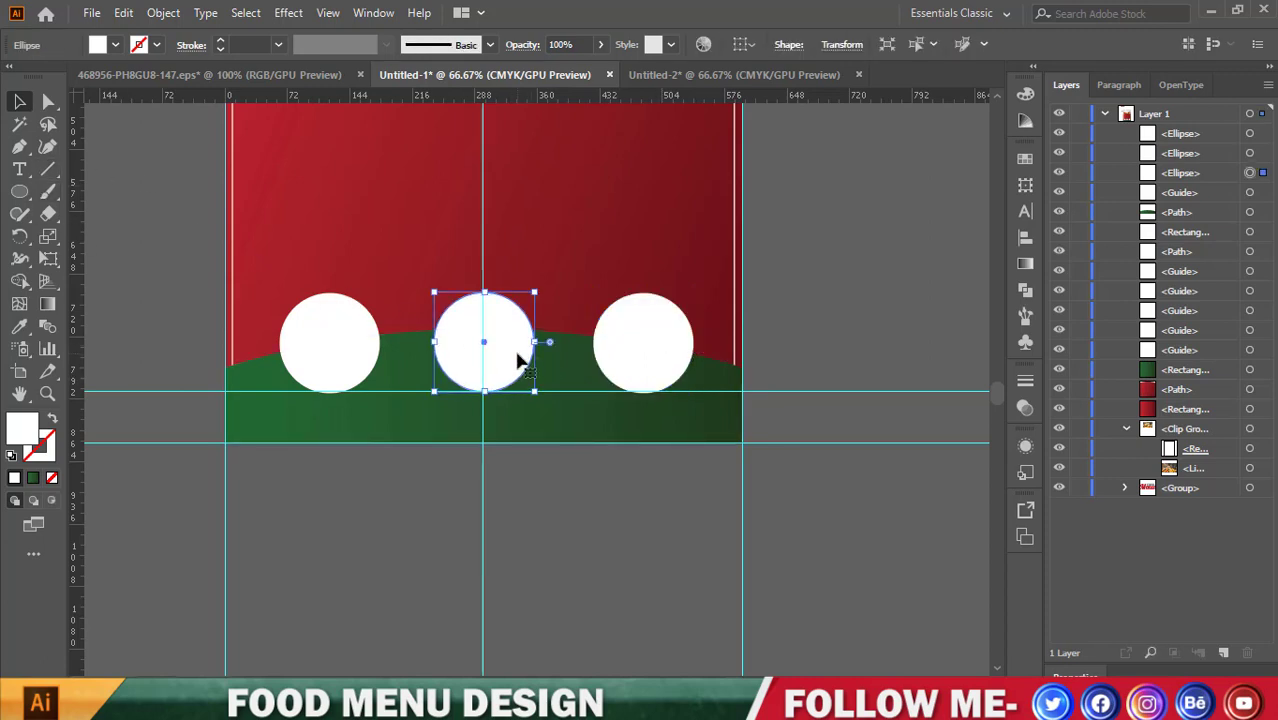
{"action": "key", "text": "Up"}
{"action": "key", "text": "Up"}
{"action": "key", "text": "Up"}
{"action": "key", "text": "Up"}
{"action": "key", "text": "Up"}
{"action": "key", "text": "Up"}
{"action": "key", "text": "Up"}
{"action": "key", "text": "Up"}
{"action": "key", "text": "Up"}
{"action": "key", "text": "Up"}
{"action": "key", "text": "Up"}
{"action": "key", "text": "Up"}
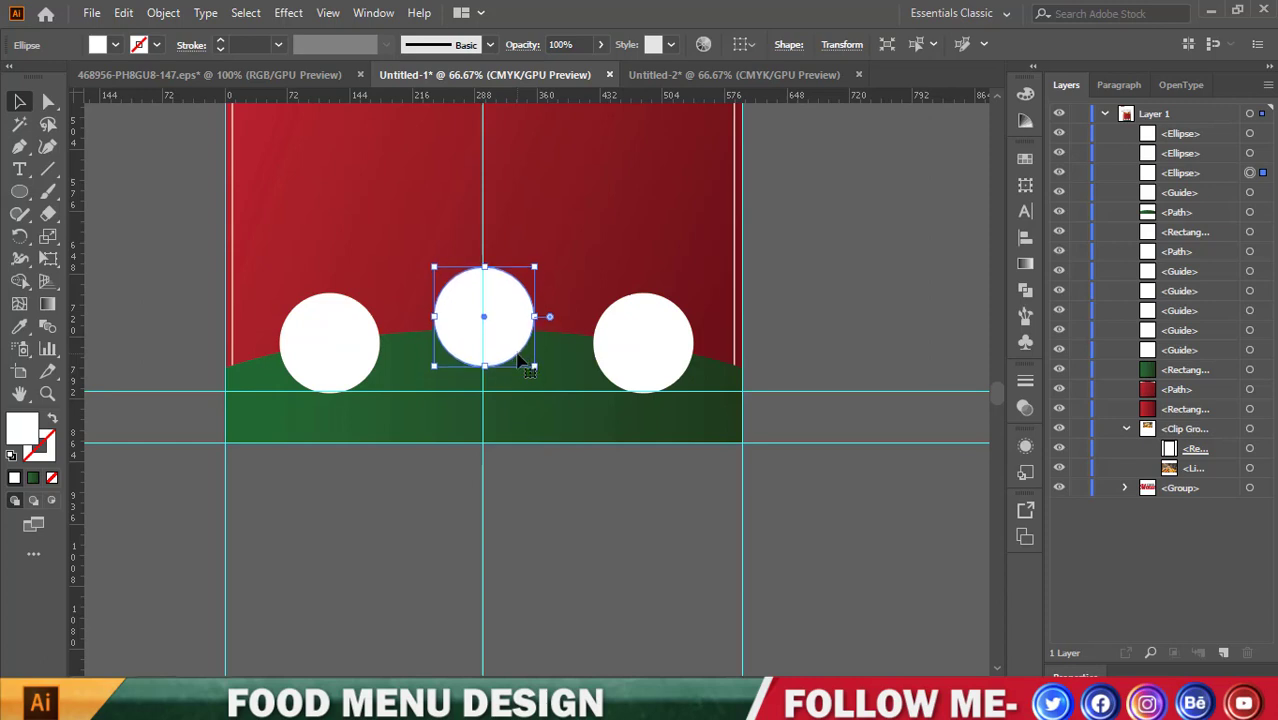
{"action": "key", "text": "Right"}
{"action": "key", "text": "Right"}
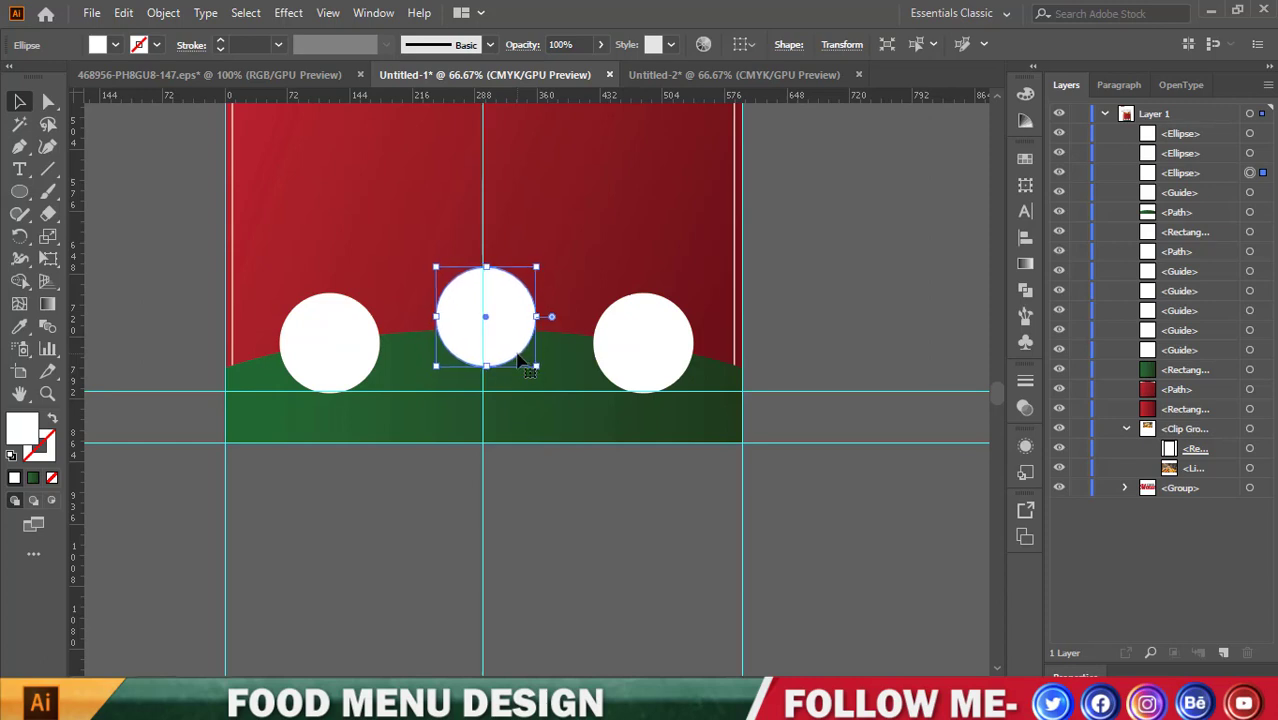
{"action": "left_click", "coordinate": [358, 357], "text": "shift"}
{"action": "left_click", "coordinate": [603, 348], "text": "shift"}
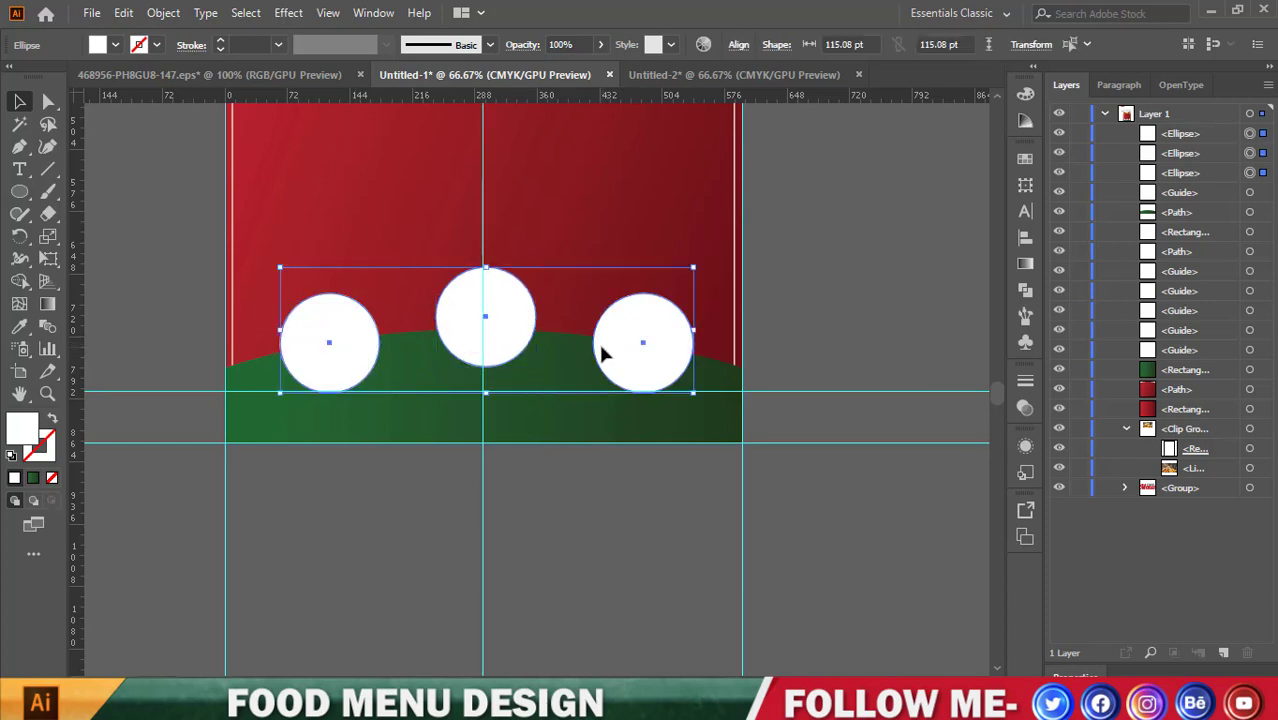
{"action": "key", "text": "Up"}
{"action": "key", "text": "Up"}
{"action": "key", "text": "Up"}
{"action": "key", "text": "Up"}
{"action": "key", "text": "Up"}
{"action": "key", "text": "Up"}
{"action": "key", "text": "Up"}
{"action": "key", "text": "Up"}
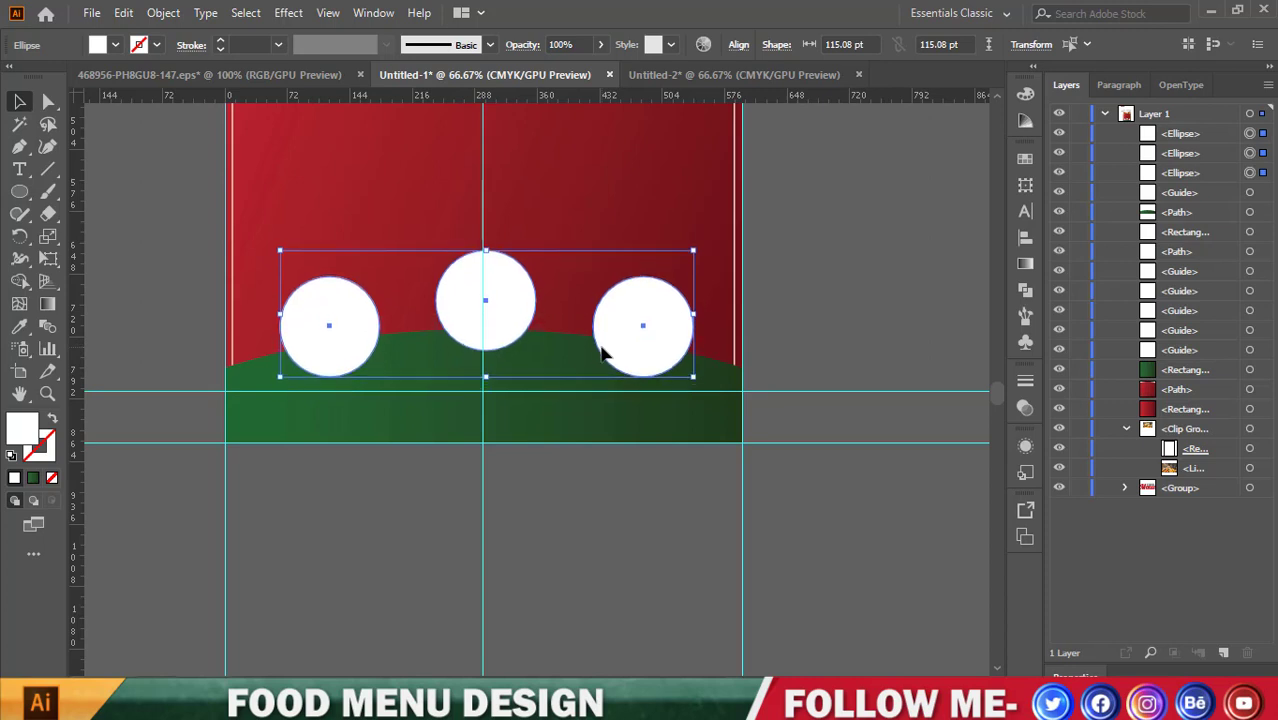
{"action": "key", "text": "Down"}
{"action": "key", "text": "Down"}
{"action": "key", "text": "Down"}
{"action": "key", "text": "Down"}
{"action": "key", "text": "Down"}
{"action": "key", "text": "Down"}
{"action": "key", "text": "Down"}
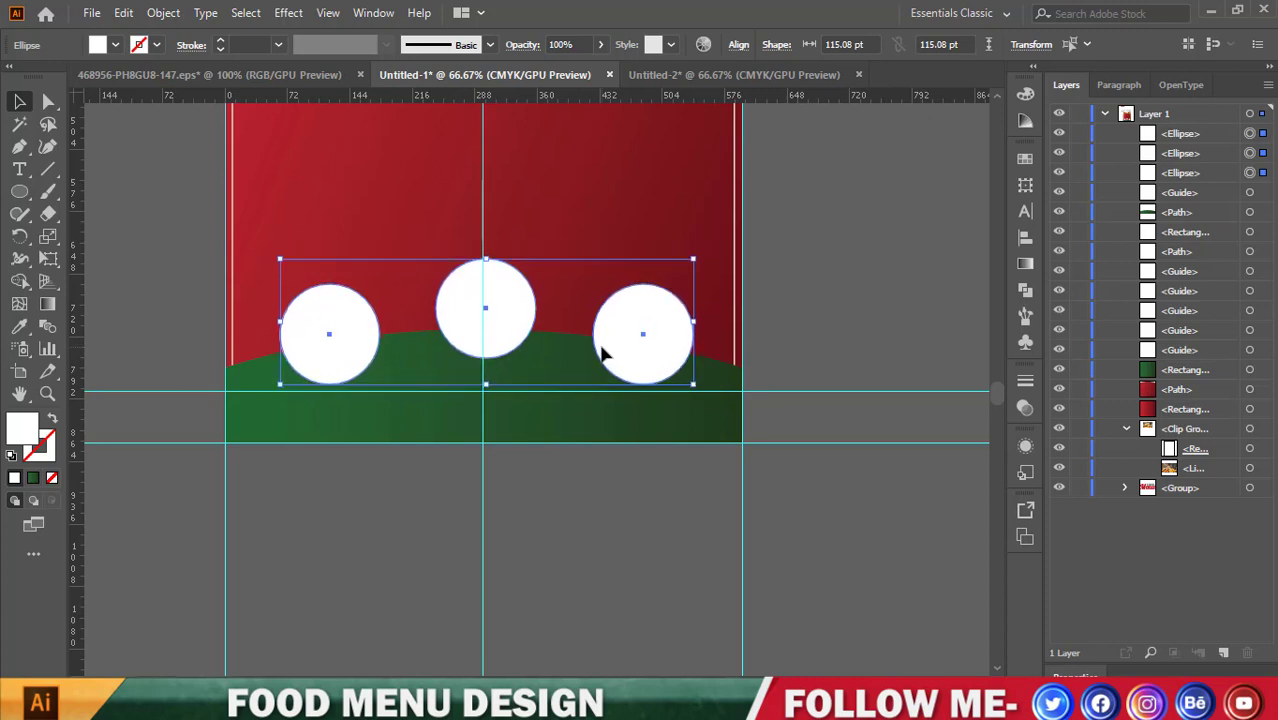
{"action": "key", "text": "Down"}
{"action": "key", "text": "Down"}
{"action": "key", "text": "Down"}
Scale all three circles up together to about 120.8 pt.
{"action": "key", "text": "ctrl+shift+a"}
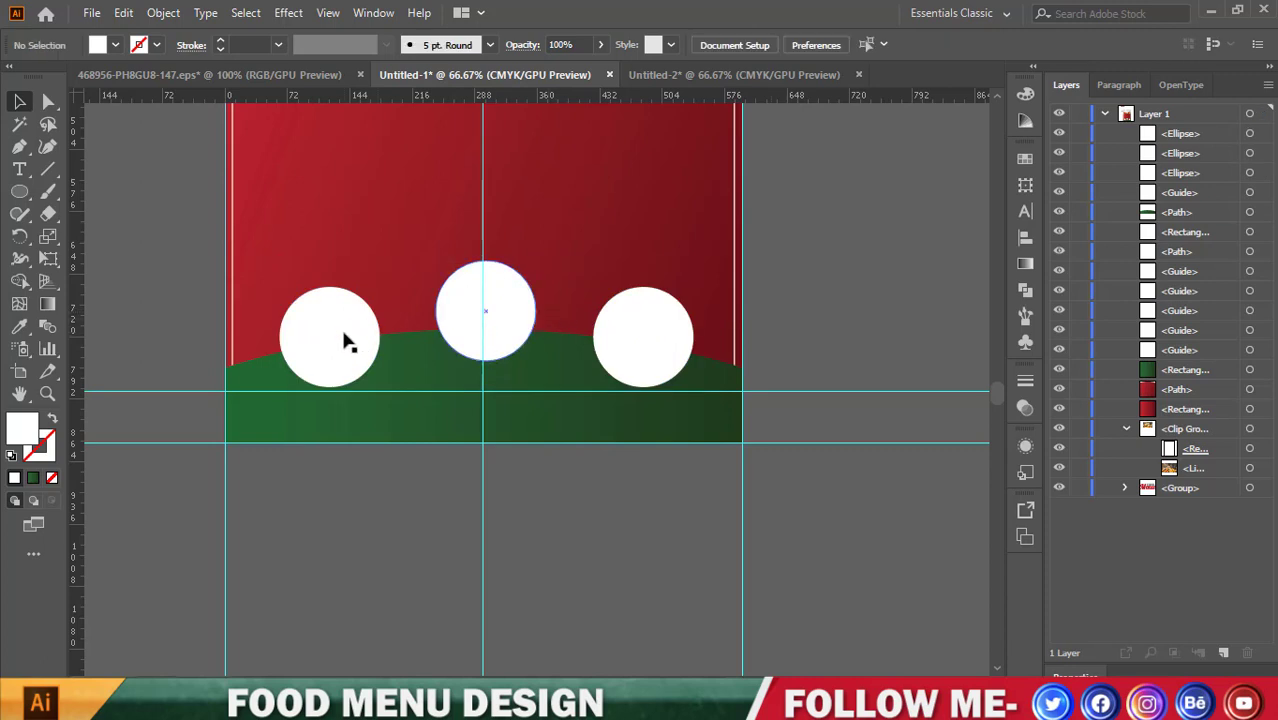
{"action": "left_click", "coordinate": [345, 341]}
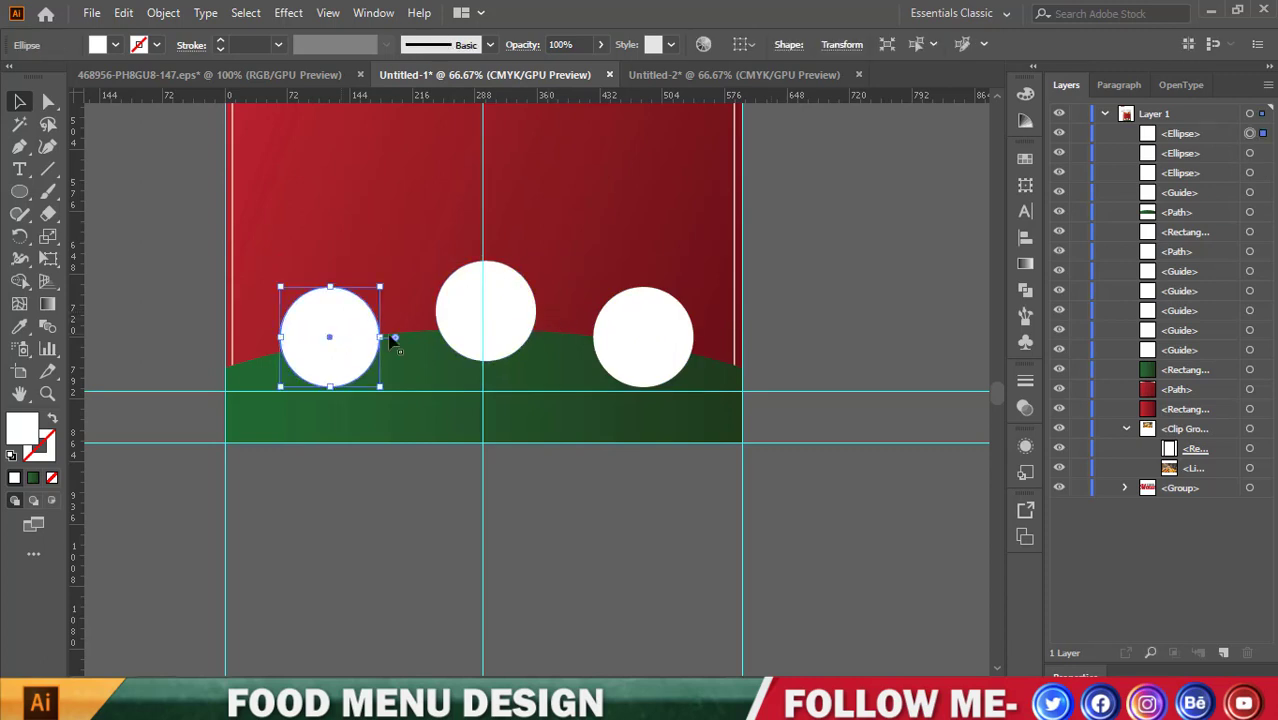
{"action": "left_click", "coordinate": [476, 322], "text": "shift"}
{"action": "left_click", "coordinate": [649, 347], "text": "shift"}
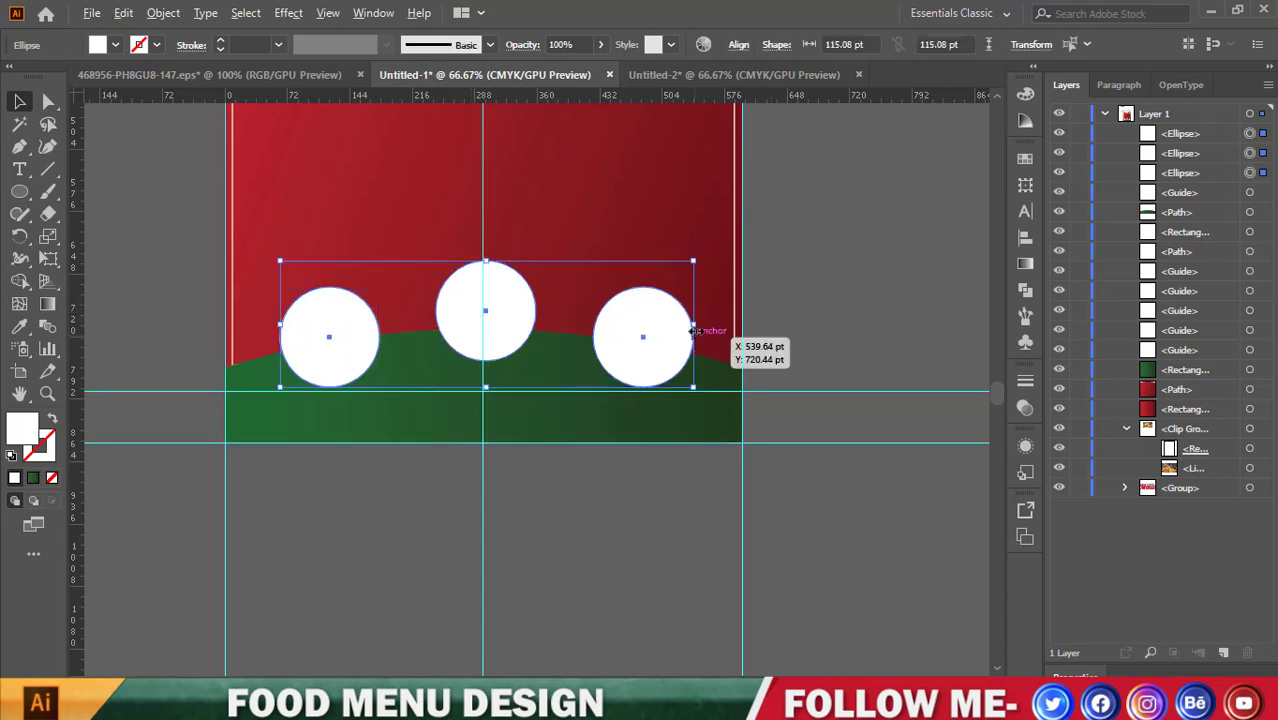
{"action": "left_click_drag", "start_coordinate": [692, 324], "coordinate": [703, 324]}
Nudge the left circle further left and the right circle further right.
{"action": "left_click", "coordinate": [782, 330]}
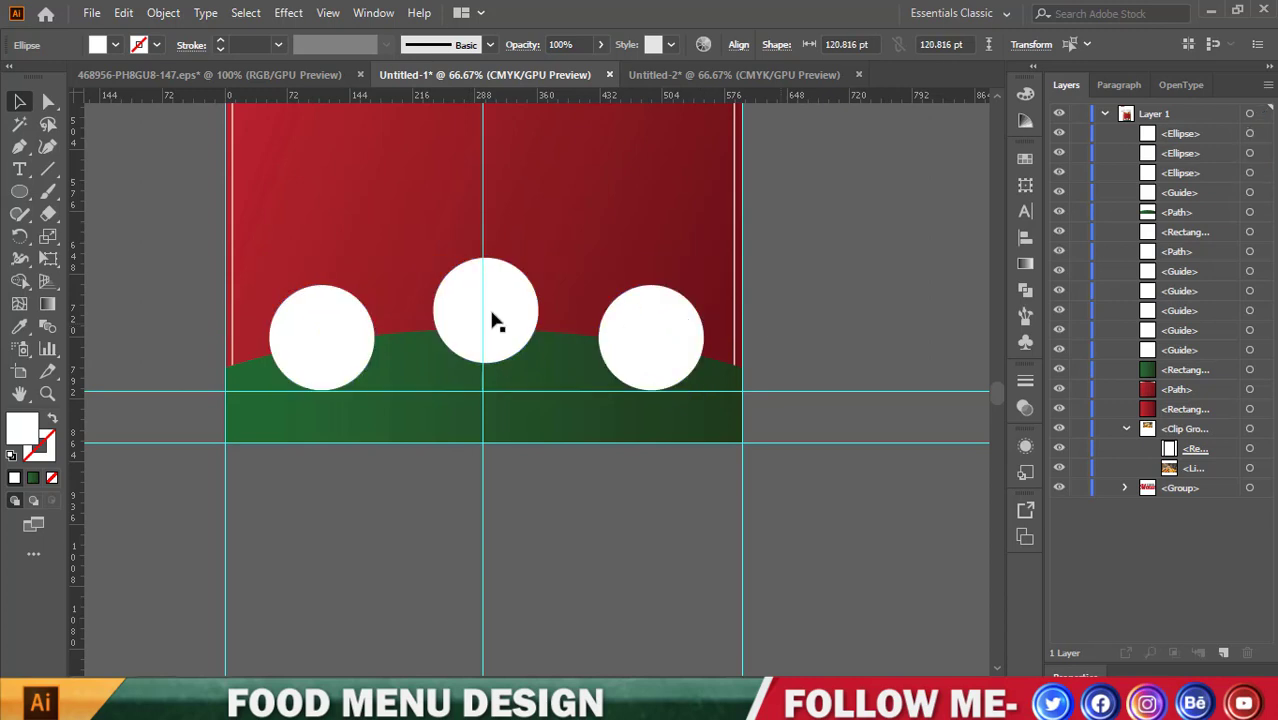
{"action": "left_click", "coordinate": [353, 340]}
{"action": "key", "text": "Left"}
{"action": "key", "text": "Left"}
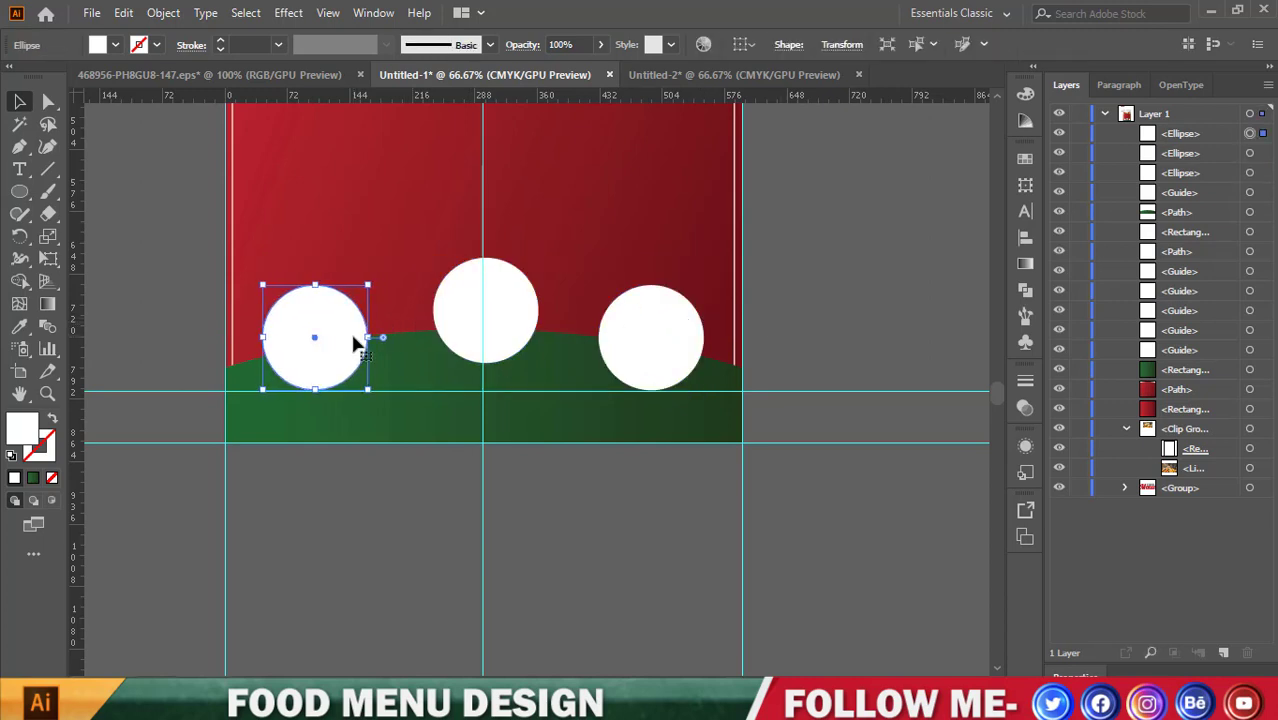
{"action": "key", "text": "Left"}
{"action": "key", "text": "Left"}
{"action": "left_click", "coordinate": [633, 343]}
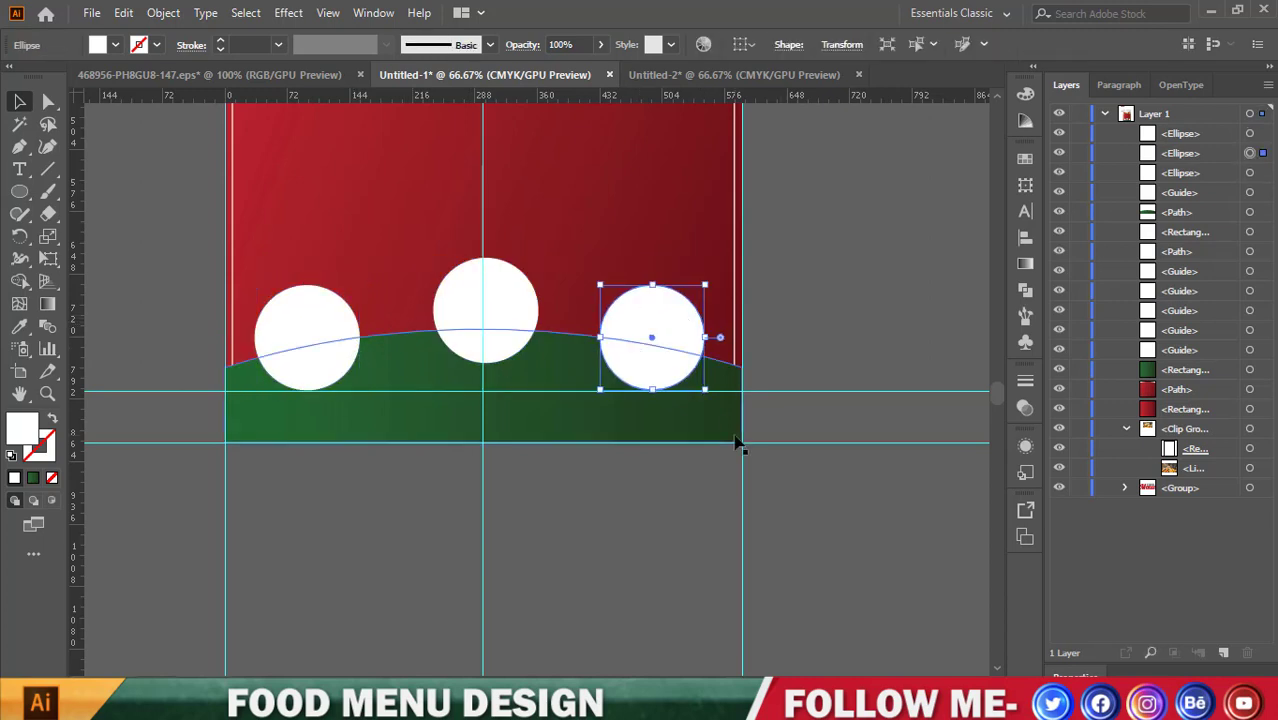
{"action": "key", "text": "Right"}
{"action": "key", "text": "Right"}
{"action": "key", "text": "Right"}
{"action": "key", "text": "Right"}
{"action": "key", "text": "Right"}
{"action": "key", "text": "Right"}
{"action": "key", "text": "Right"}
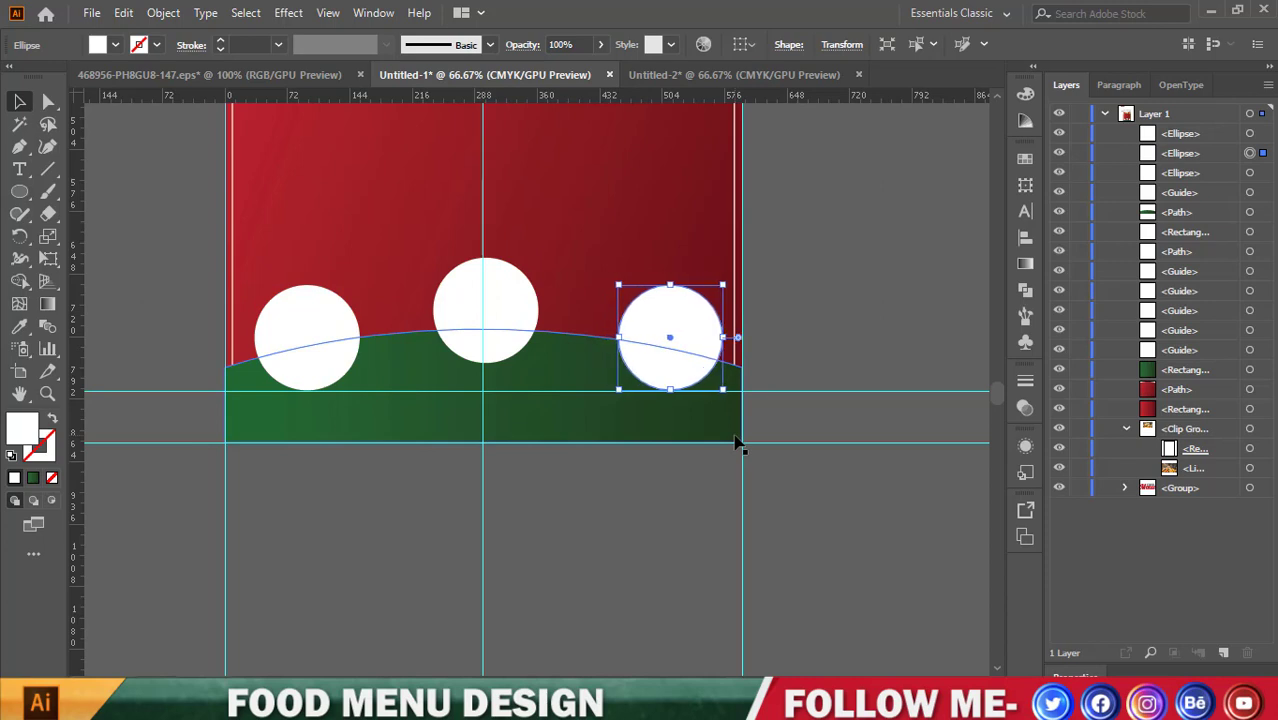
{"action": "left_click", "coordinate": [832, 274]}
{"action": "scroll", "coordinate": [533, 477], "scroll_direction": "down", "scroll_amount": 1}
{"action": "scroll", "coordinate": [533, 477], "scroll_direction": "down", "scroll_amount": 3}
{"action": "scroll", "coordinate": [256, 332], "scroll_direction": "up", "scroll_amount": 1}
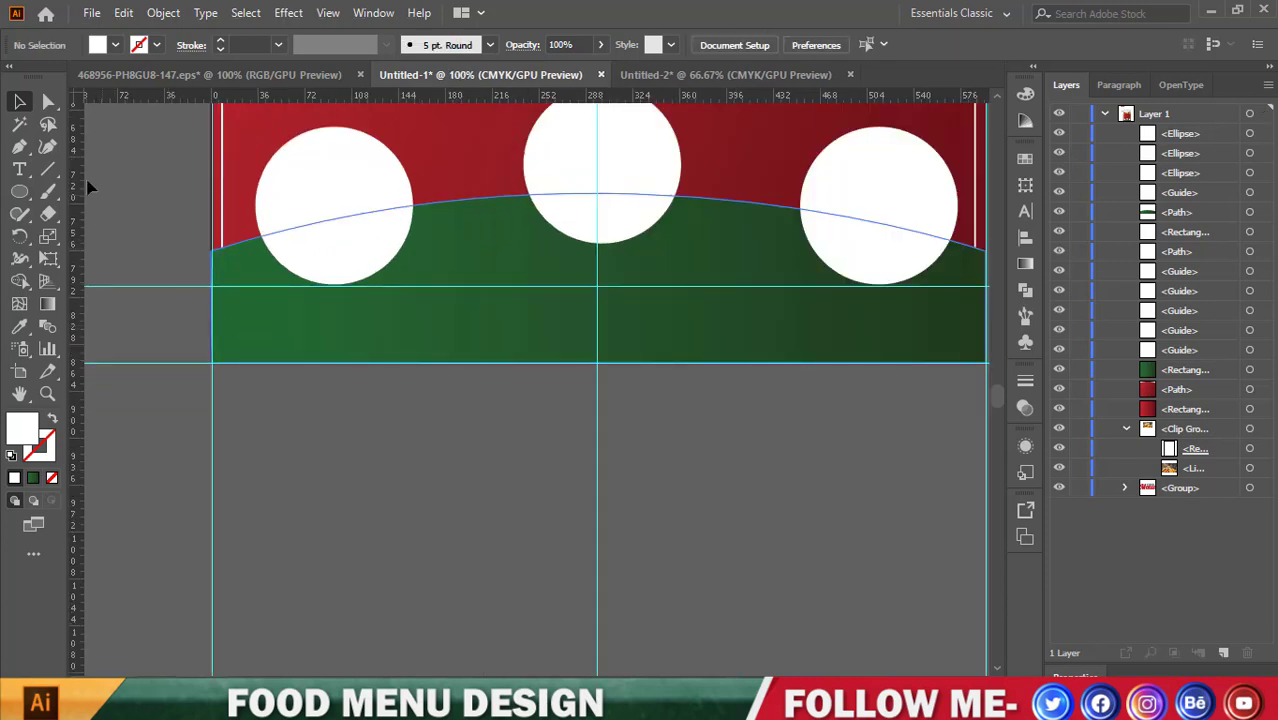
{"action": "right_click", "coordinate": [20, 191]}
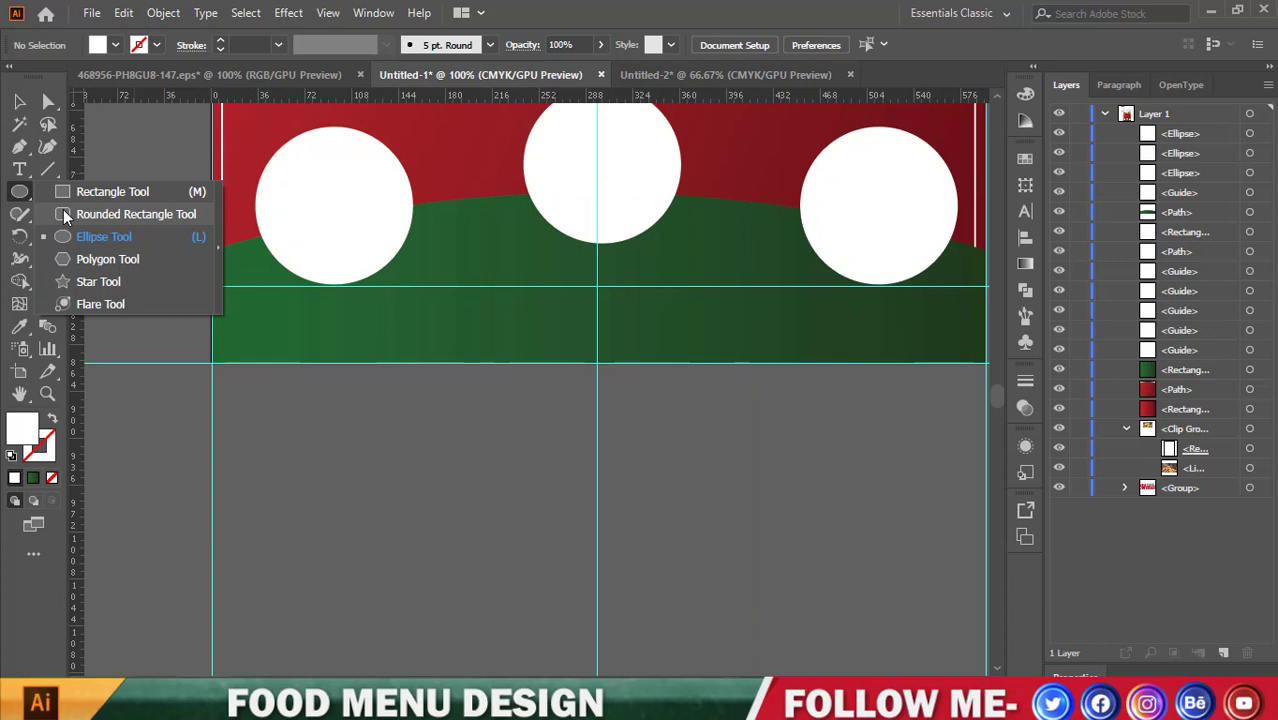
Draw a white rounded-rectangle pill and place it on the green band under the left circle.
{"action": "left_click", "coordinate": [65, 216]}
{"action": "left_click_drag", "start_coordinate": [300, 374], "coordinate": [456, 411]}
{"action": "left_click", "coordinate": [20, 103]}
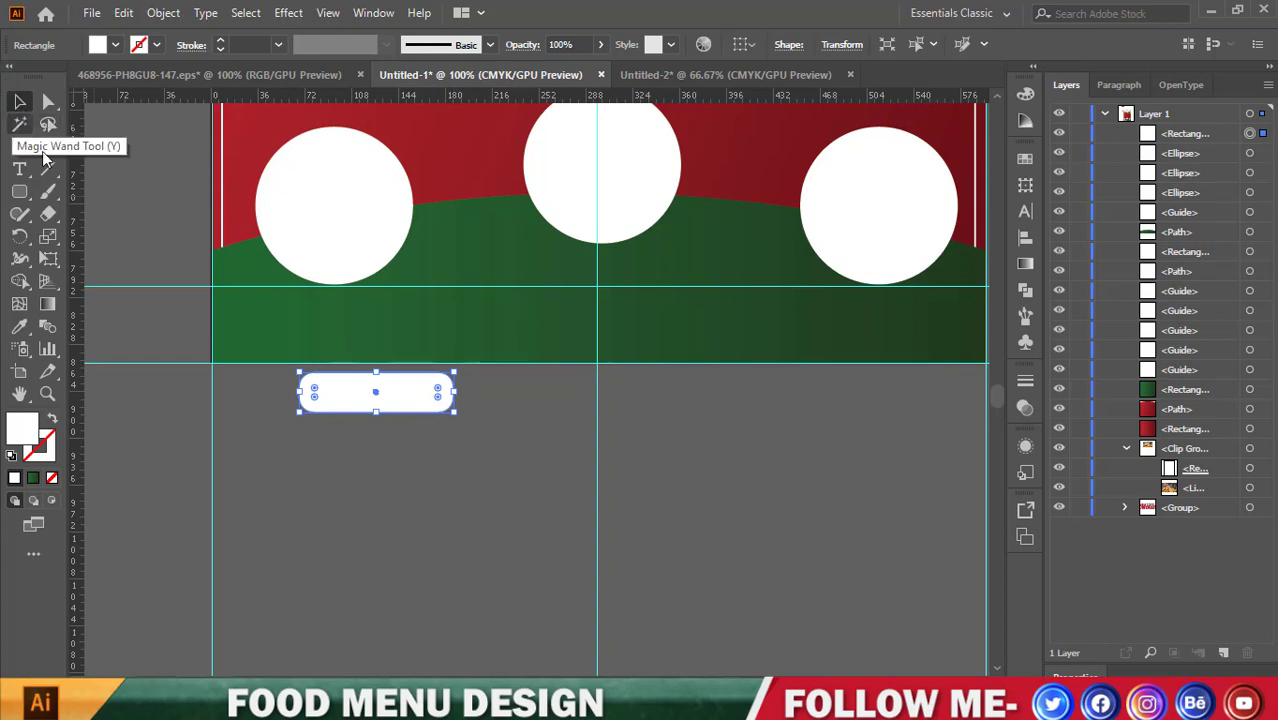
{"action": "left_click", "coordinate": [430, 449]}
{"action": "mouse_move", "coordinate": [399, 405]}
{"action": "left_mouse_down"}
{"action": "mouse_move", "coordinate": [350, 320]}
{"action": "mouse_move", "coordinate": [359, 313]}
{"action": "mouse_move", "coordinate": [908, 318]}
{"action": "left_mouse_up"}
Raise the left pill to its circle and bring the left circle to the front.
{"action": "scroll", "coordinate": [505, 419], "scroll_direction": "down", "scroll_amount": 1}
{"action": "scroll", "coordinate": [496, 419], "scroll_direction": "down", "scroll_amount": 1}
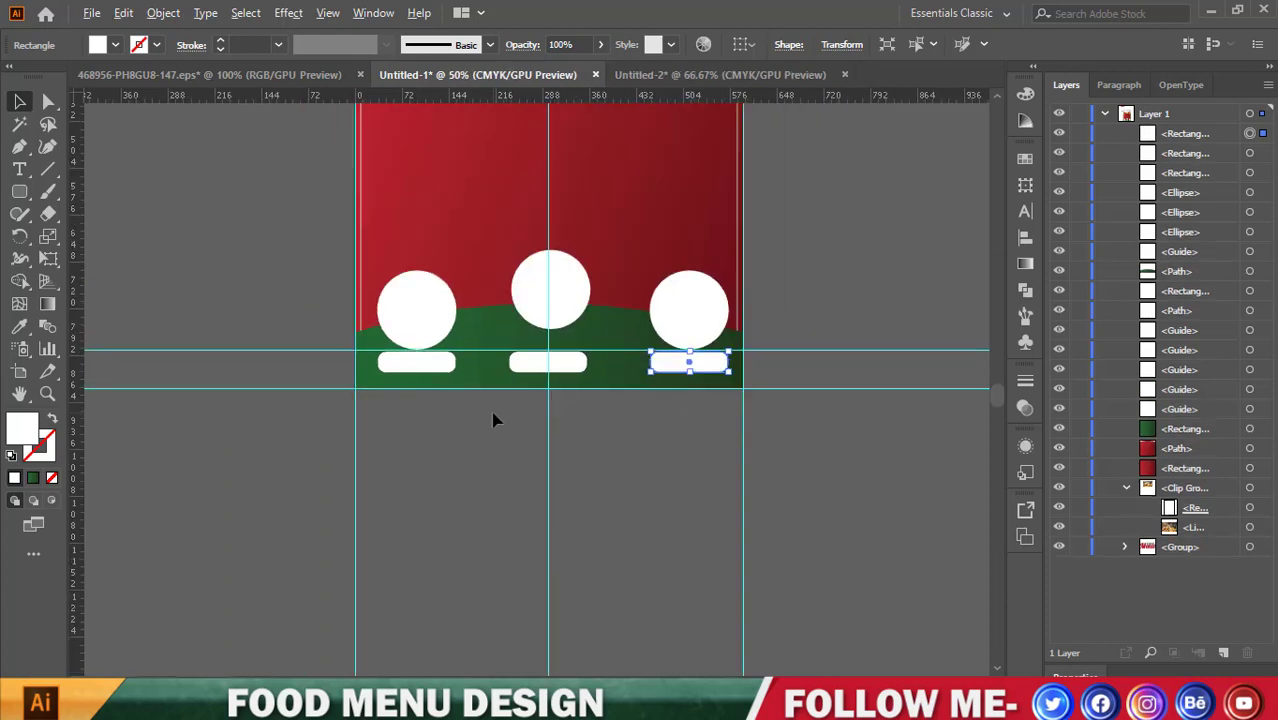
{"action": "scroll", "coordinate": [493, 419], "scroll_direction": "up", "scroll_amount": 1}
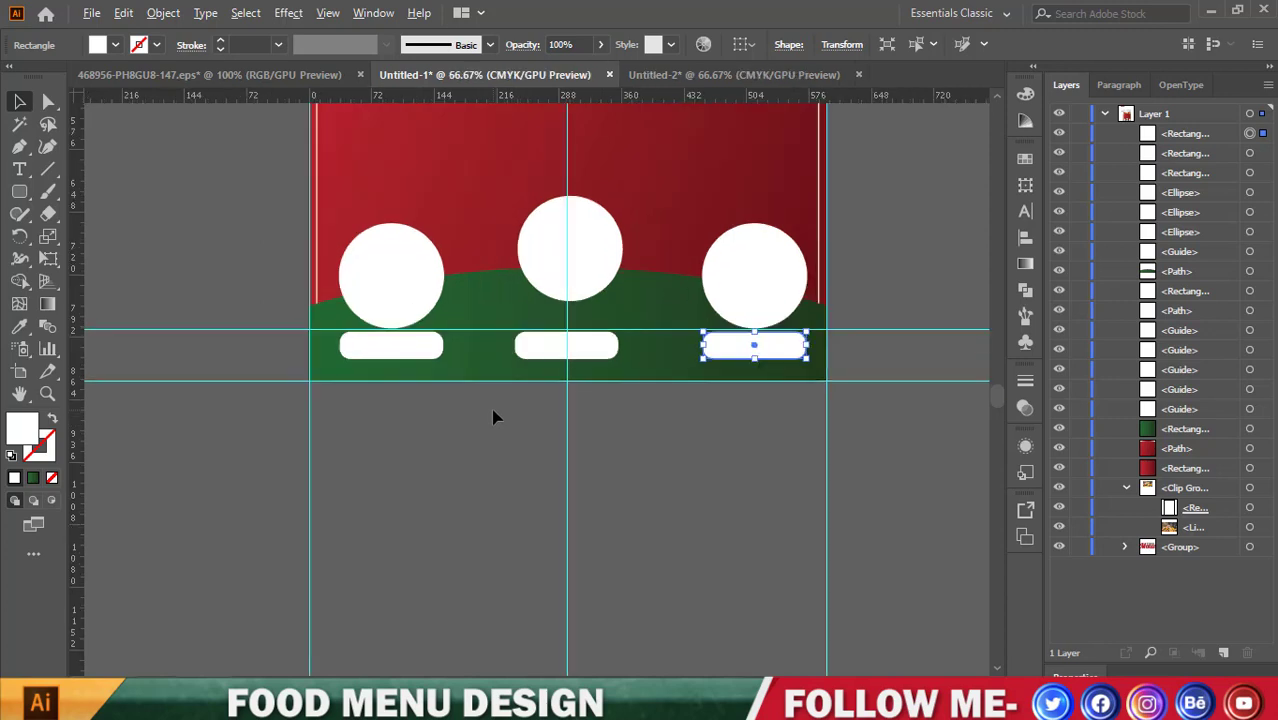
{"action": "scroll", "coordinate": [494, 416], "scroll_direction": "up", "scroll_amount": 1}
{"action": "left_click_drag", "start_coordinate": [341, 325], "coordinate": [341, 305]}
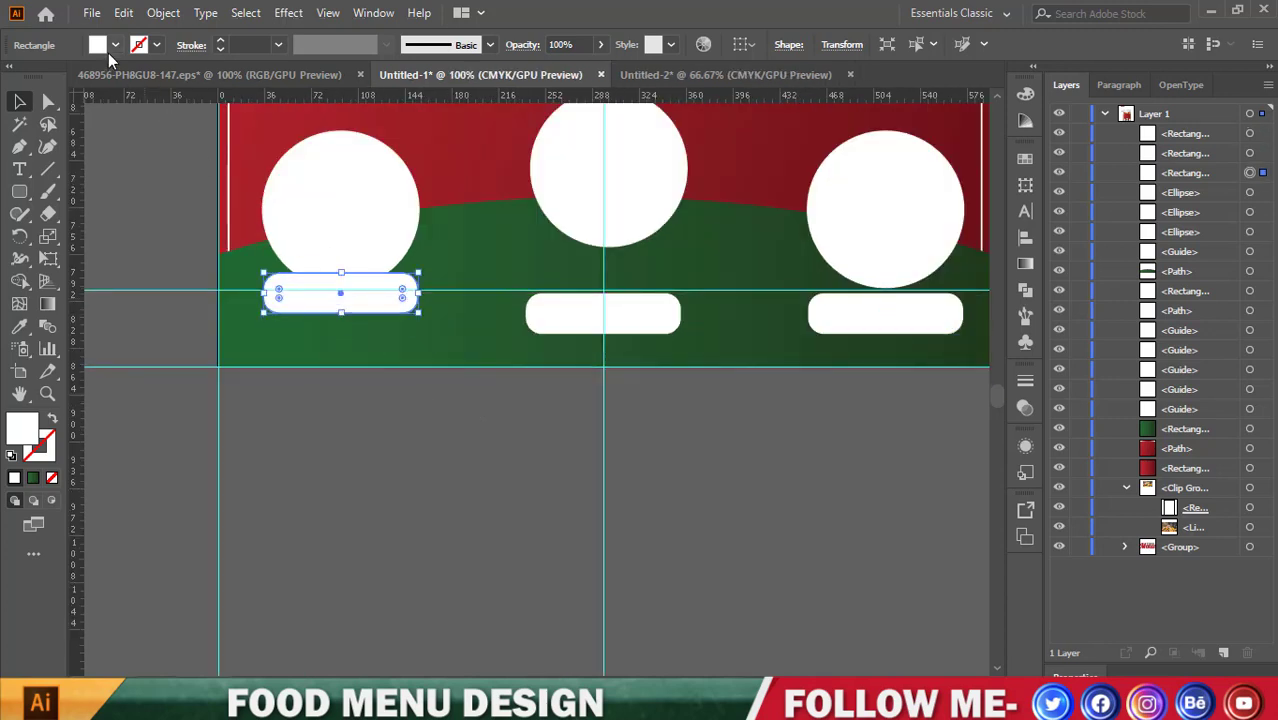
{"action": "left_click", "coordinate": [385, 468]}
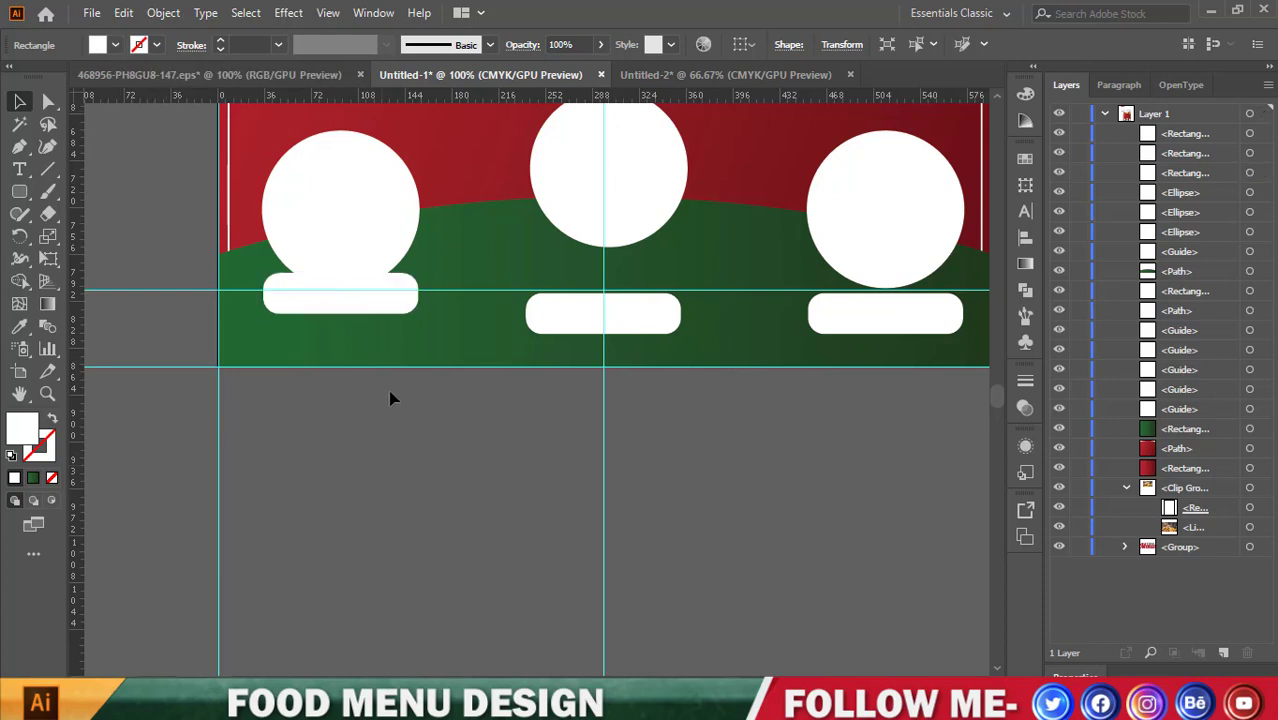
{"action": "right_click", "coordinate": [366, 241]}
{"action": "left_click", "coordinate": [630, 551]}
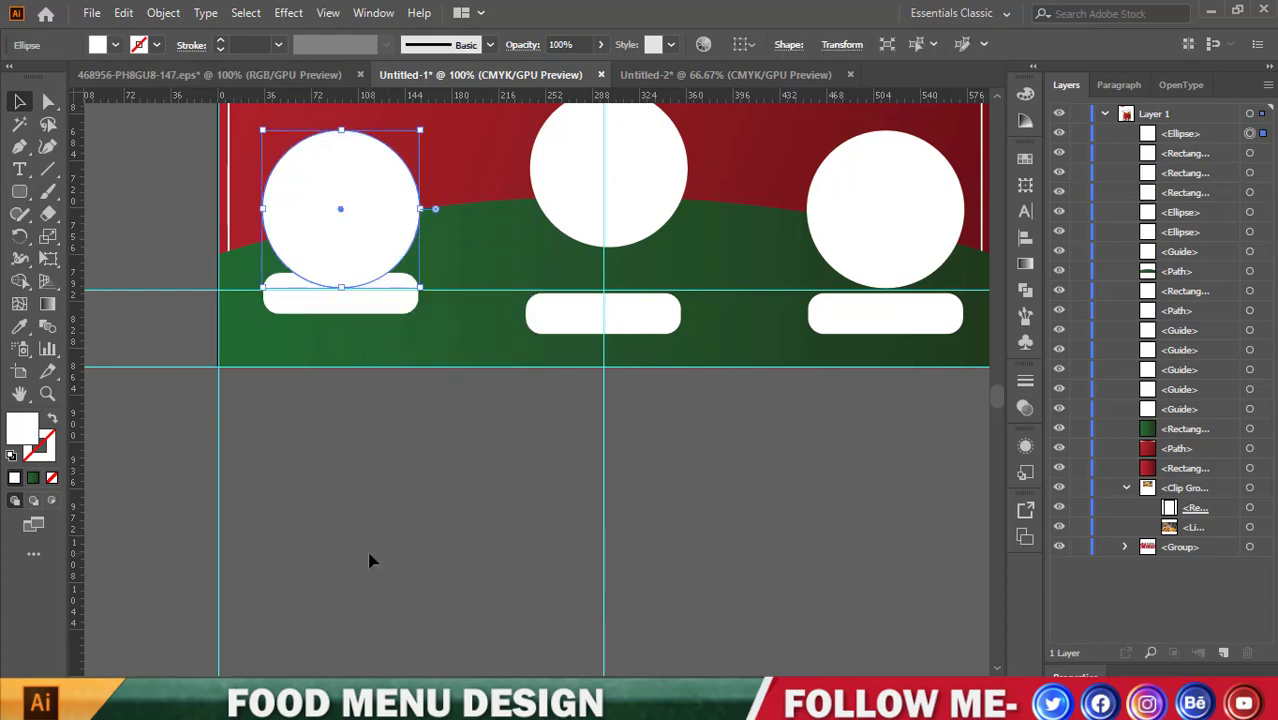
{"action": "left_click", "coordinate": [370, 561]}
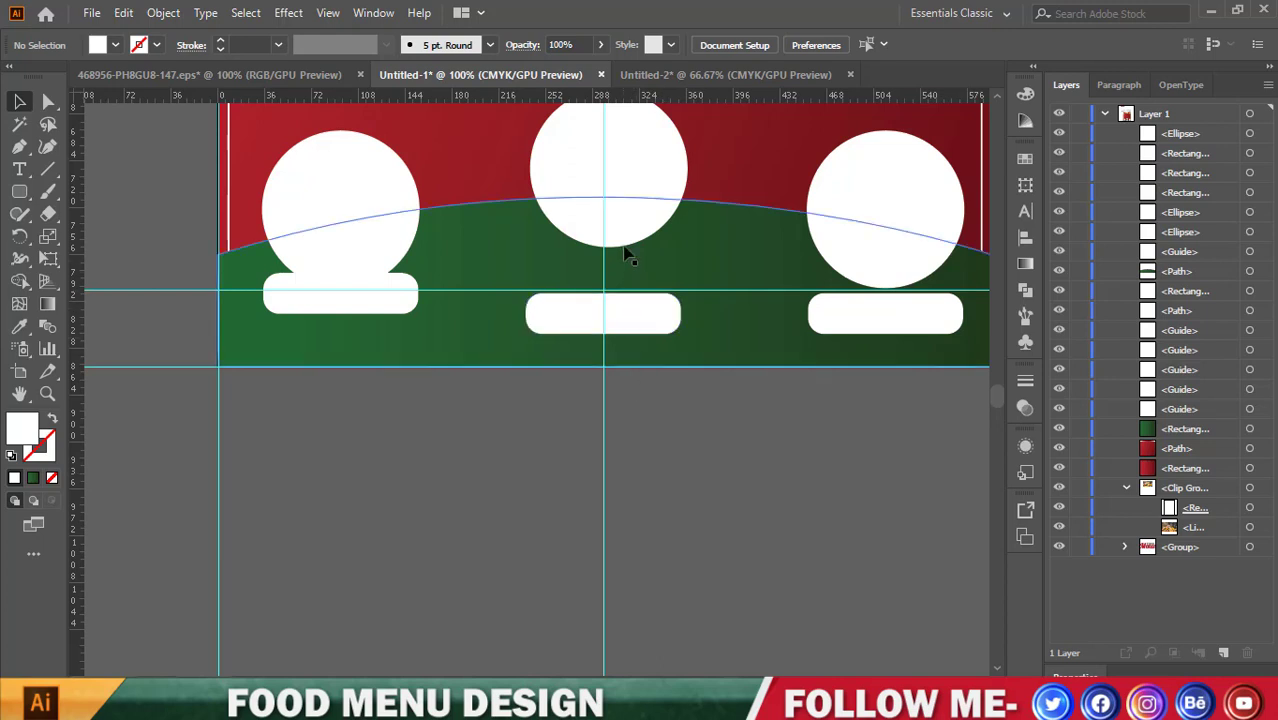
Raise the middle and right pills to their circles and bring both circles to front.
{"action": "left_click_drag", "start_coordinate": [615, 299], "coordinate": [625, 279]}
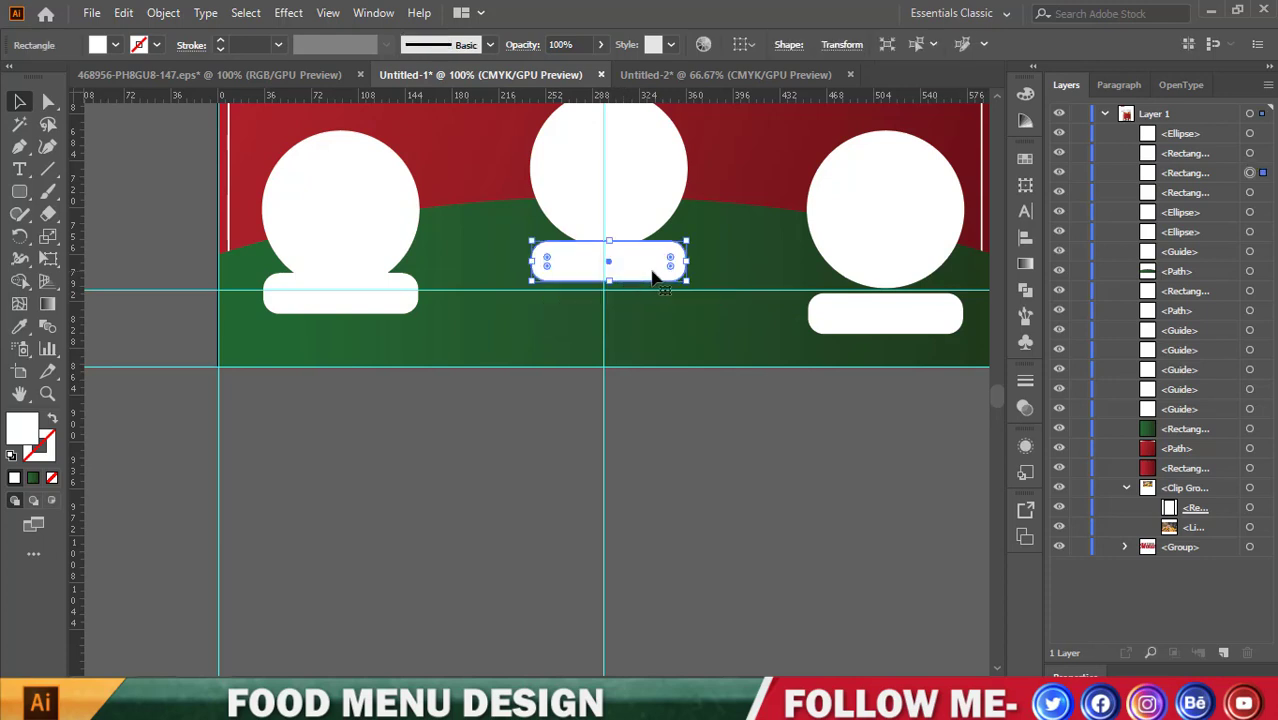
{"action": "right_click", "coordinate": [636, 227]}
{"action": "mouse_move", "coordinate": [688, 538]}
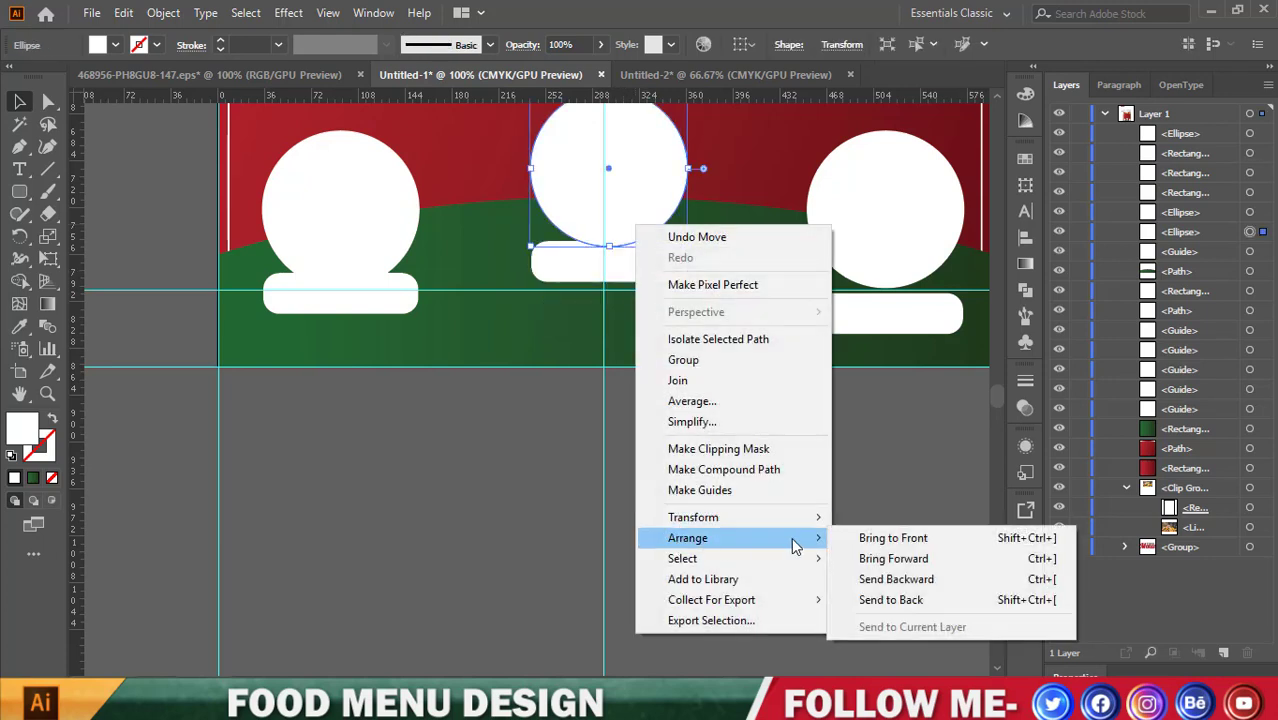
{"action": "left_click", "coordinate": [893, 538]}
{"action": "left_click", "coordinate": [878, 251]}
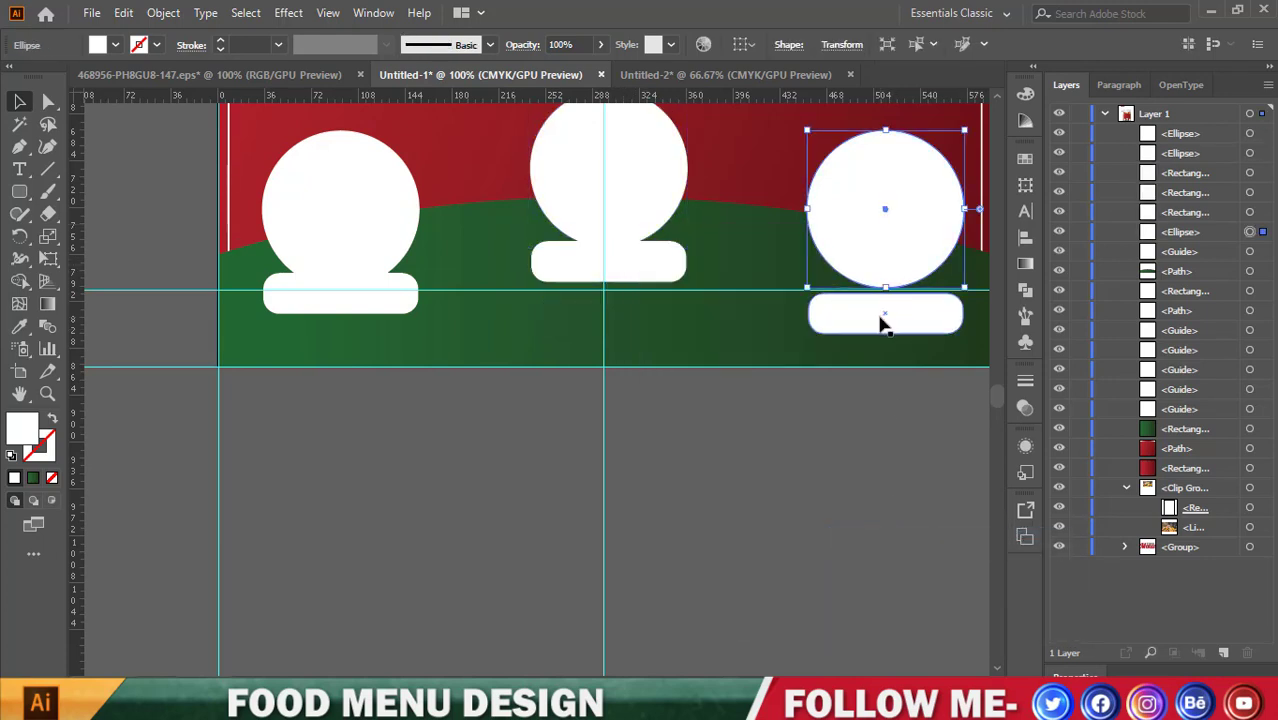
{"action": "right_click", "coordinate": [880, 284]}
{"action": "mouse_move", "coordinate": [932, 596]}
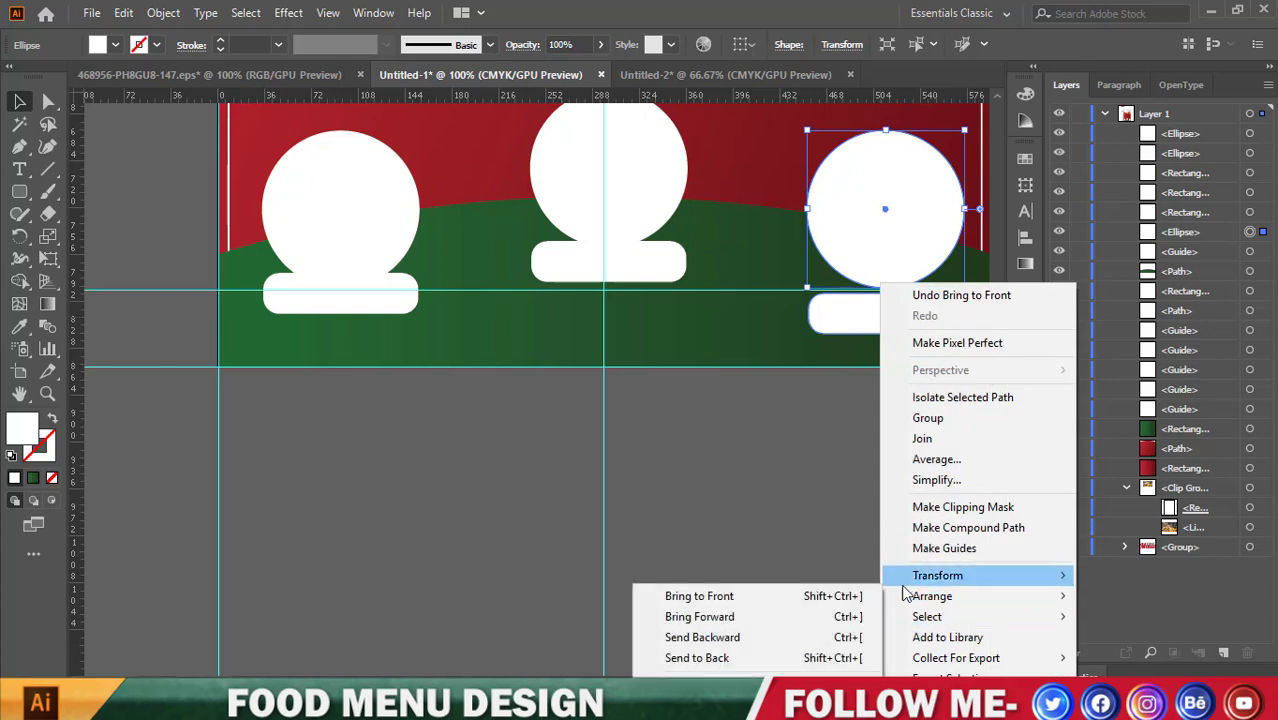
{"action": "left_click", "coordinate": [855, 596]}
{"action": "left_click", "coordinate": [807, 574]}
{"action": "left_click_drag", "start_coordinate": [900, 333], "coordinate": [900, 319]}
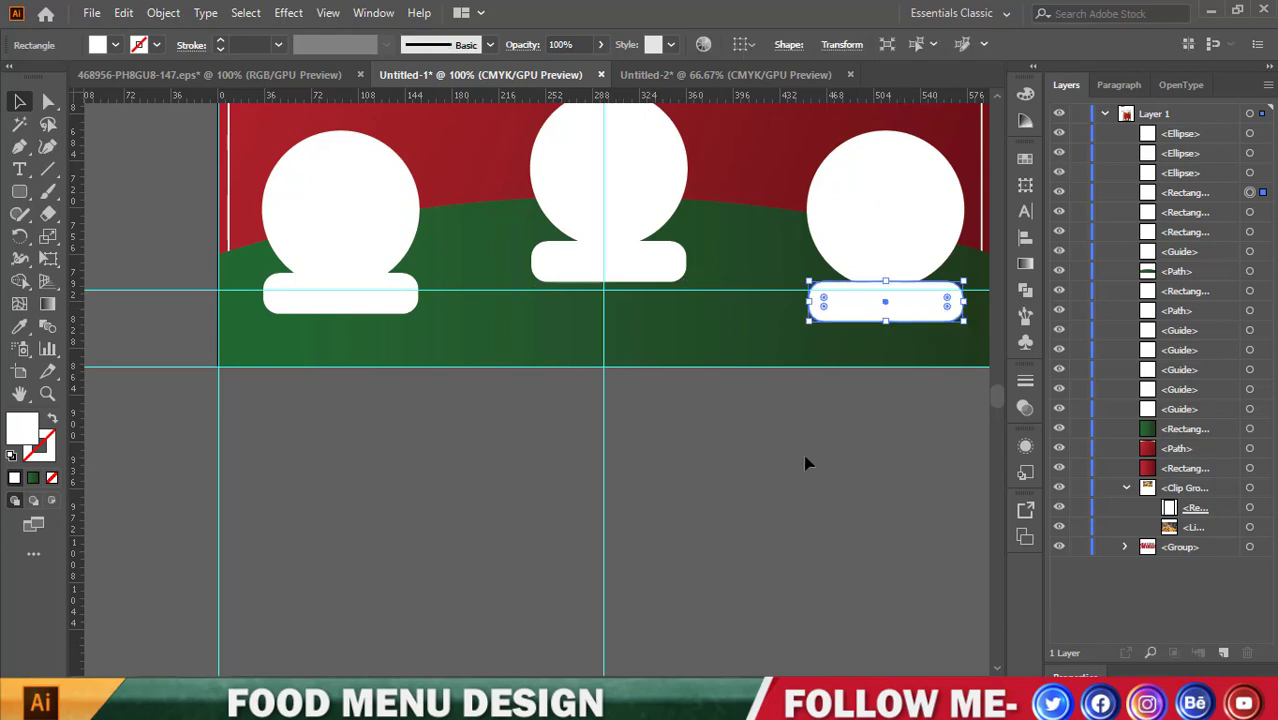
{"action": "left_click", "coordinate": [805, 456]}
{"action": "scroll", "coordinate": [394, 451], "scroll_direction": "down", "scroll_amount": 1}
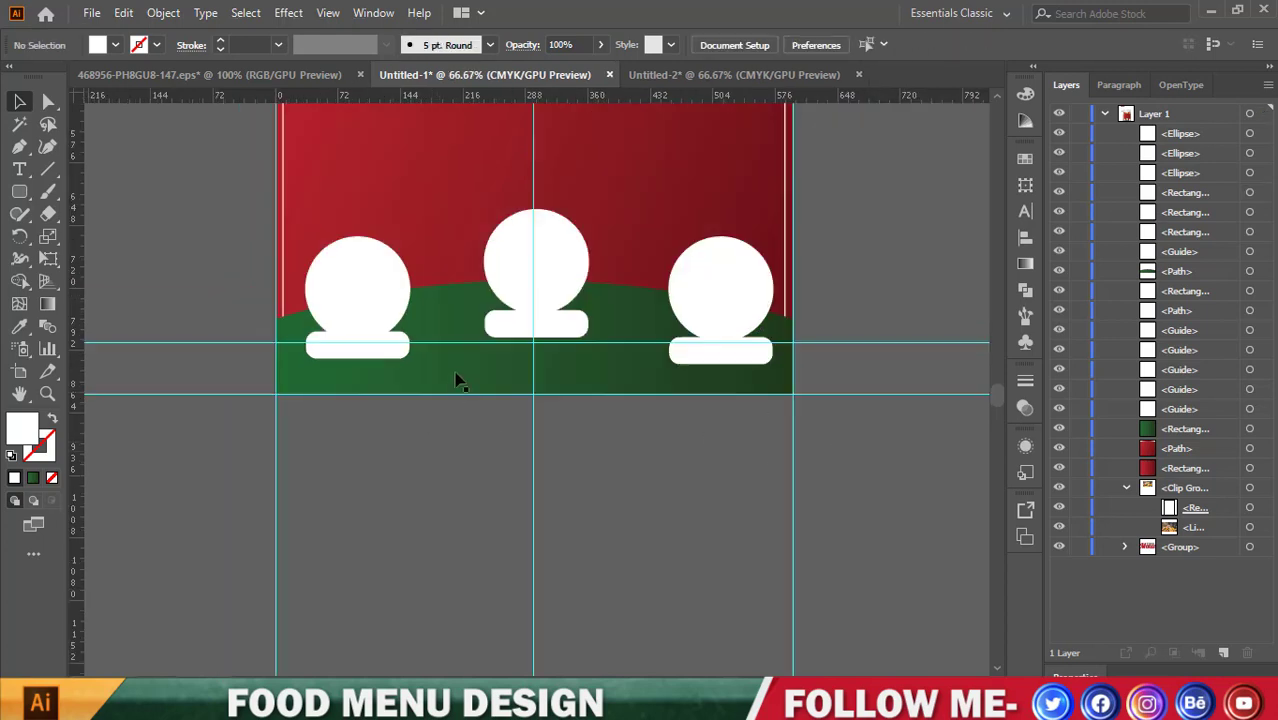
{"action": "scroll", "coordinate": [610, 300], "scroll_direction": "down", "scroll_amount": 1}
{"action": "scroll", "coordinate": [613, 277], "scroll_direction": "down", "scroll_amount": 1}
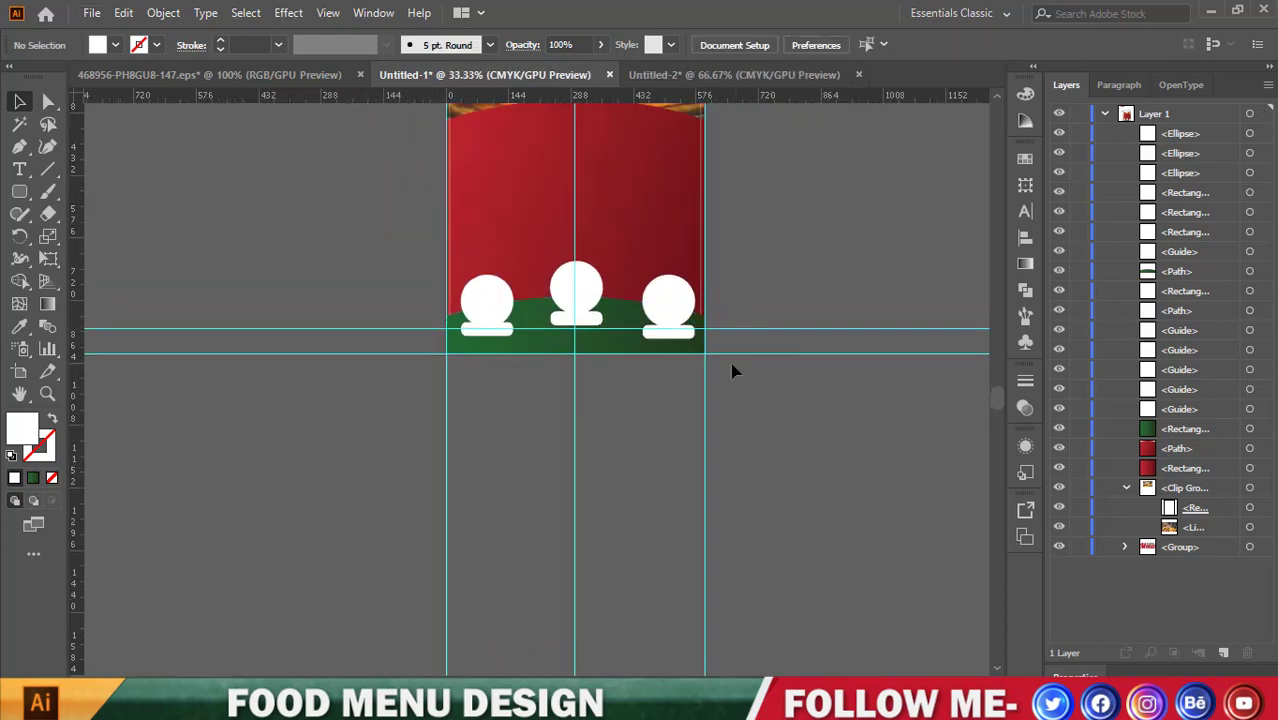
{"action": "scroll", "coordinate": [633, 370], "scroll_direction": "up", "scroll_amount": 2}
{"action": "scroll", "coordinate": [621, 427], "scroll_direction": "up", "scroll_amount": 2}
Lower the horizontal guide and move the left circle and pill down together.
{"action": "left_click", "coordinate": [752, 495]}
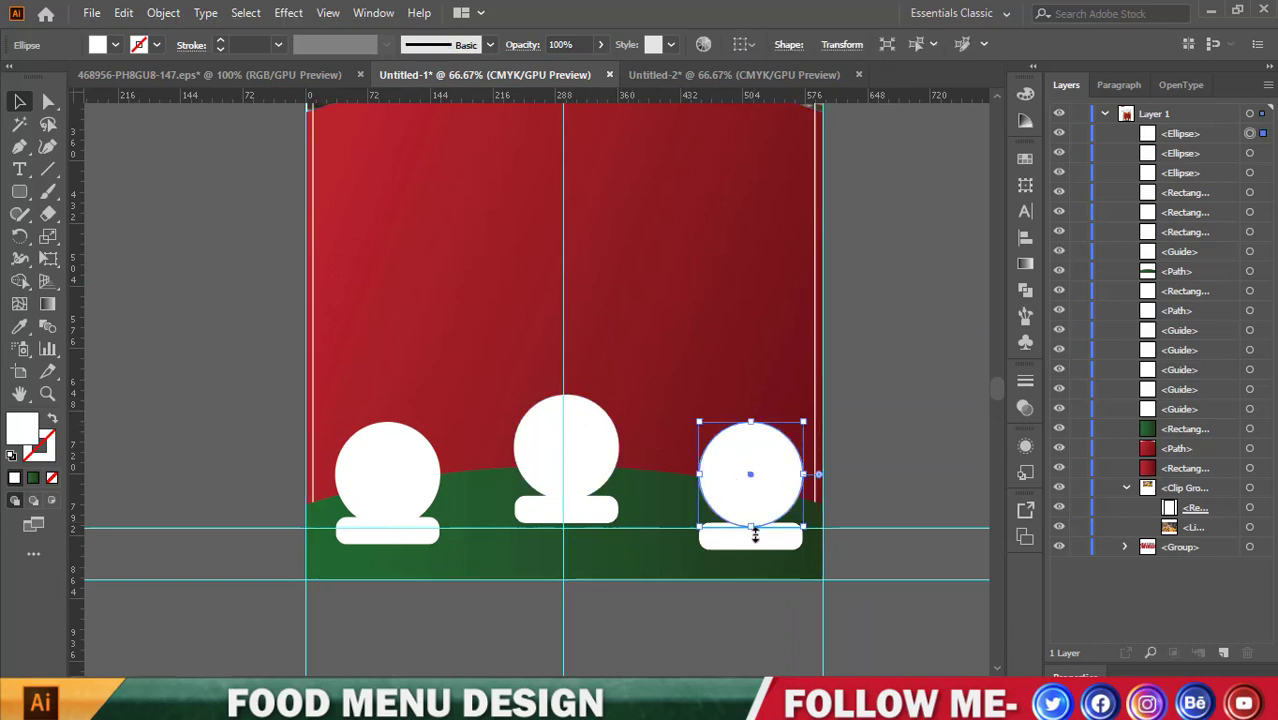
{"action": "left_click", "coordinate": [755, 543], "text": "shift"}
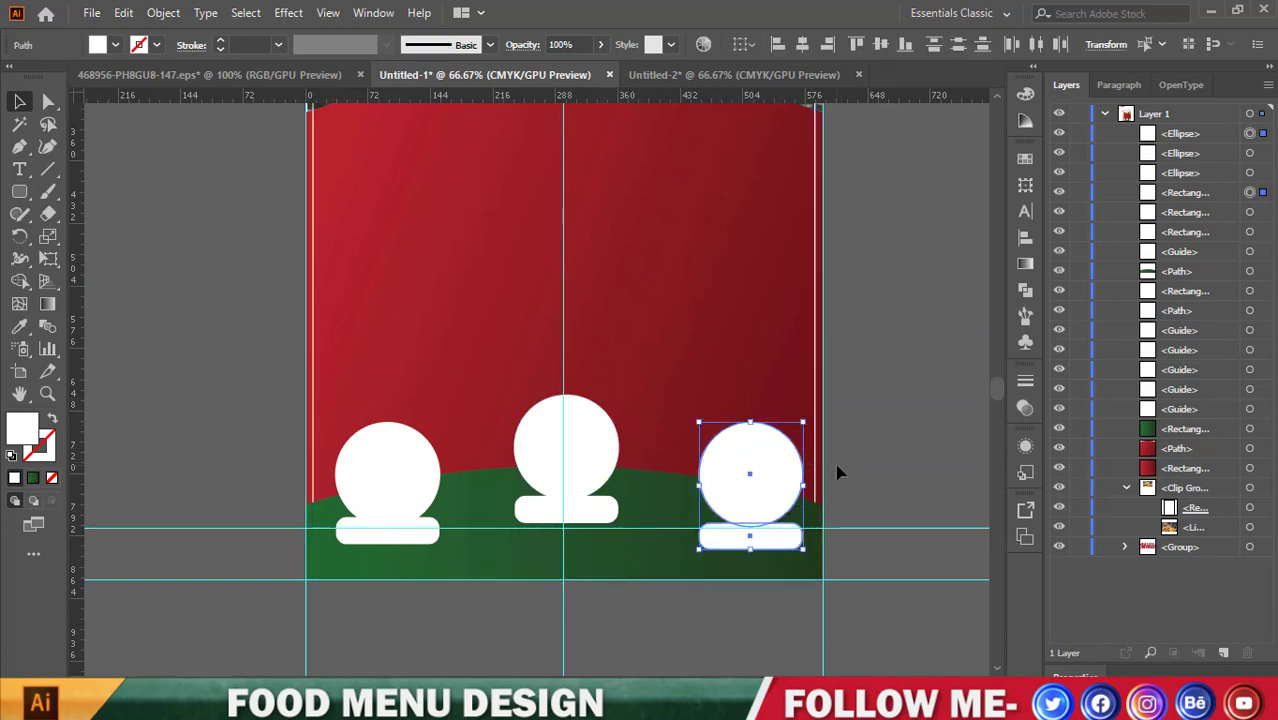
{"action": "left_click", "coordinate": [862, 488]}
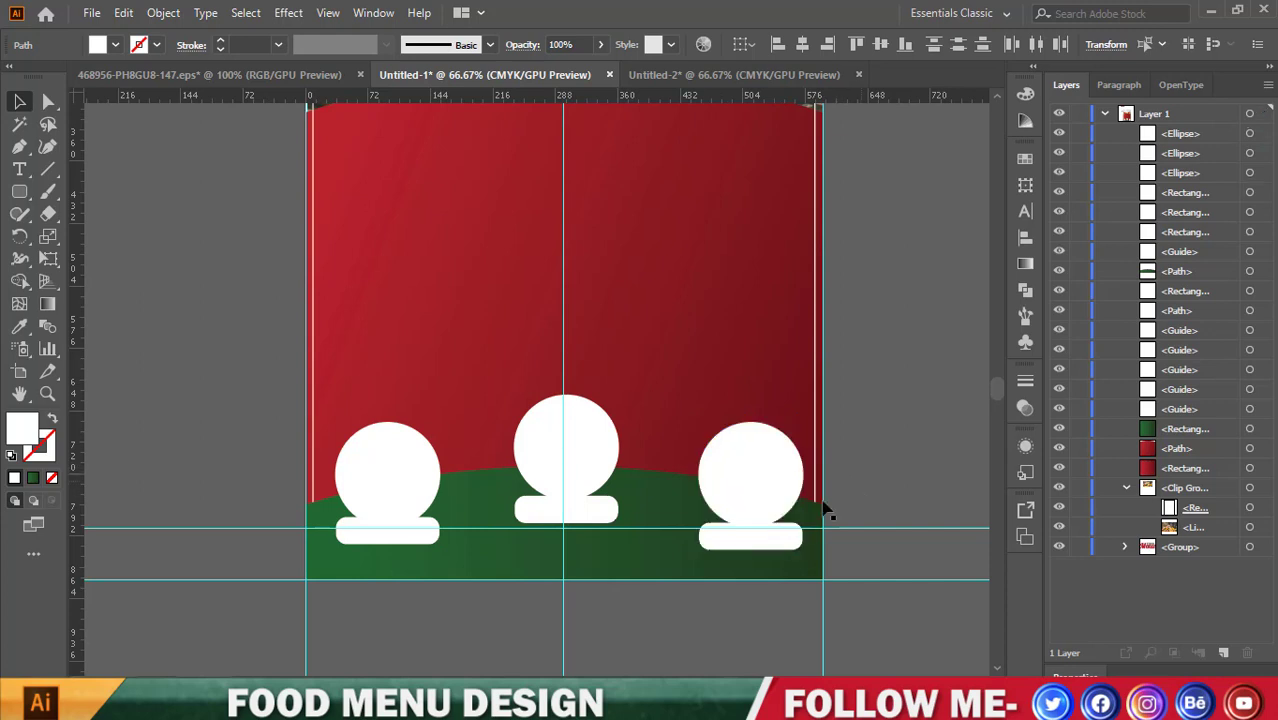
{"action": "left_click", "coordinate": [776, 530]}
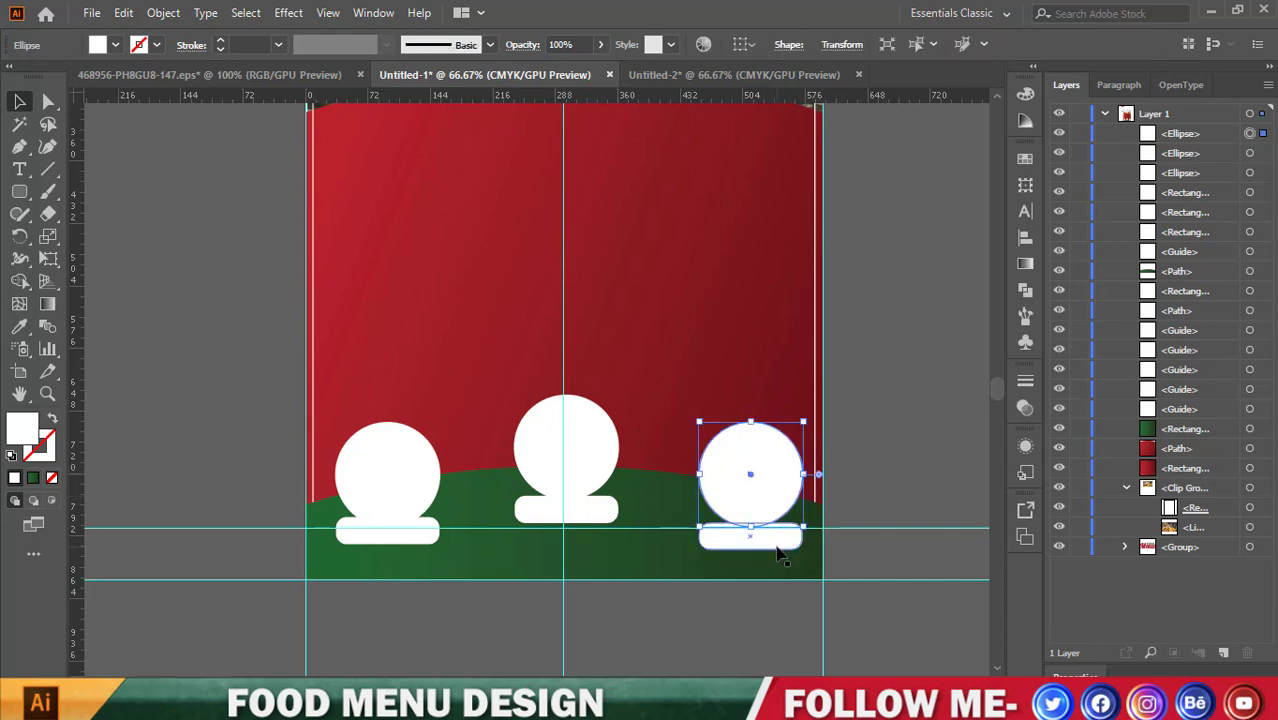
{"action": "left_click", "coordinate": [870, 506]}
{"action": "left_click", "coordinate": [868, 528]}
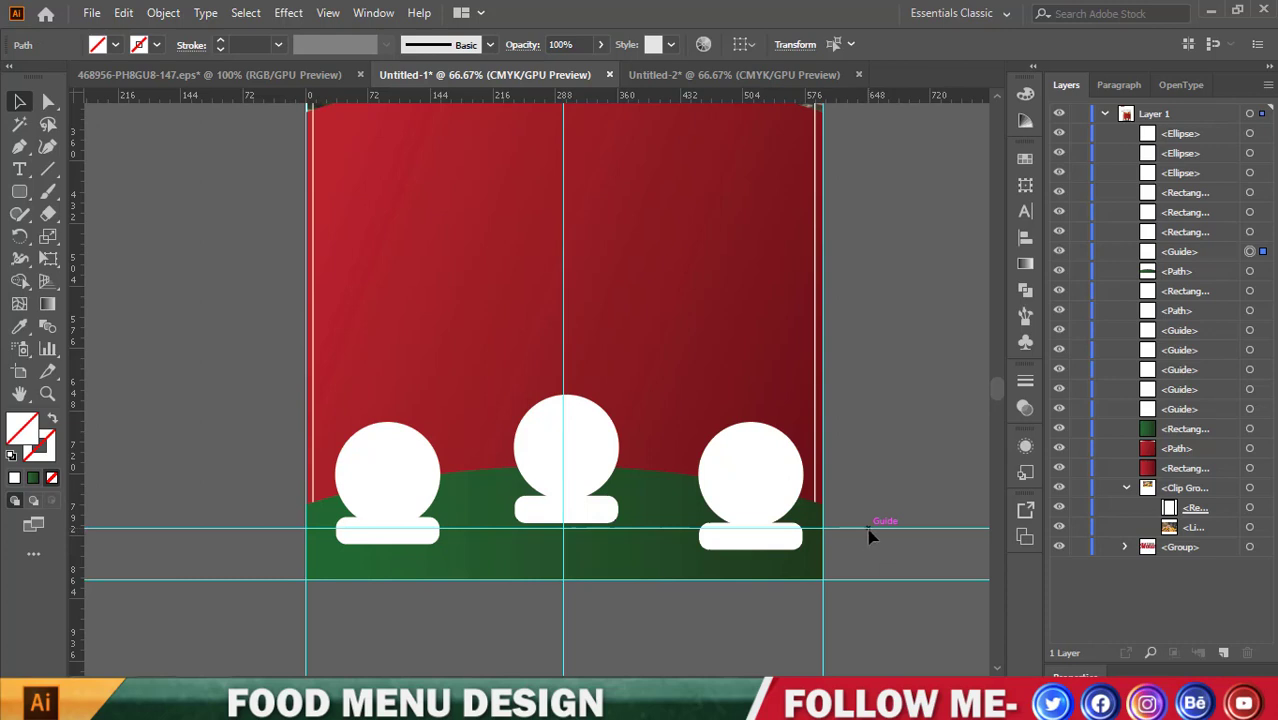
{"action": "mouse_move", "coordinate": [868, 530]}
{"action": "left_mouse_down"}
{"action": "mouse_move", "coordinate": [869, 555]}
{"action": "mouse_move", "coordinate": [855, 552]}
{"action": "left_mouse_up"}
{"action": "left_click", "coordinate": [386, 508]}
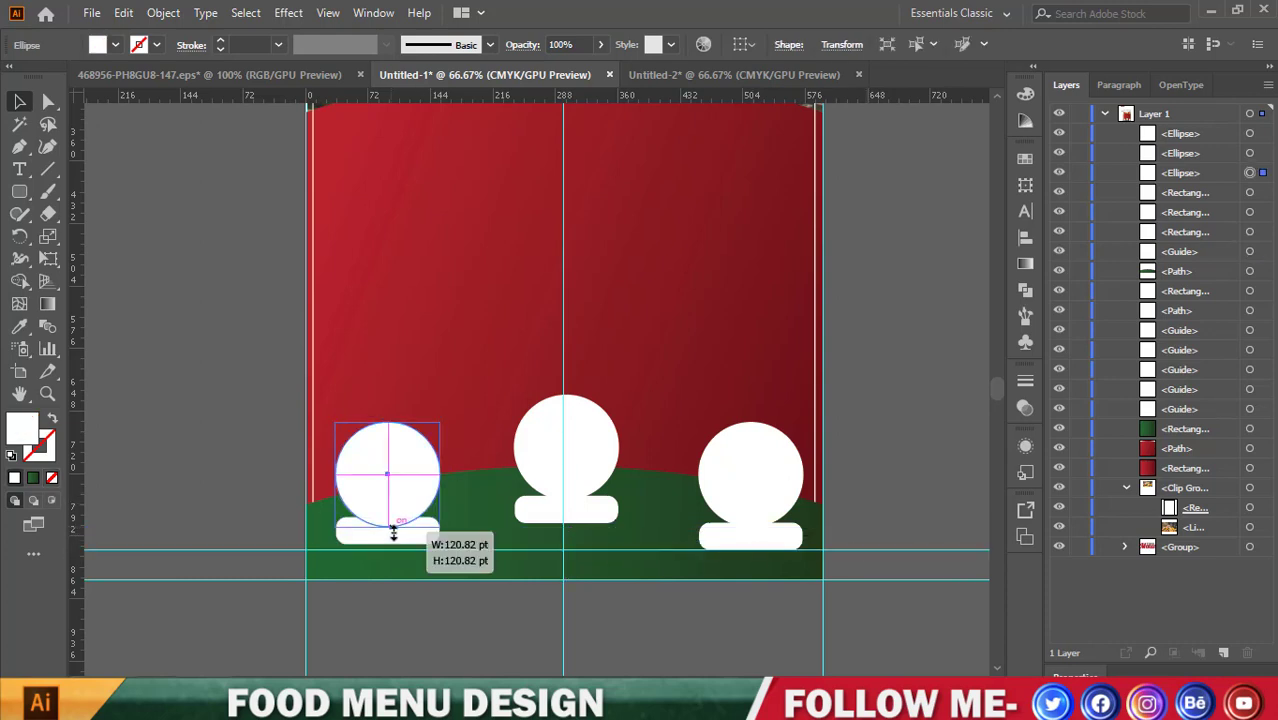
{"action": "left_click", "coordinate": [398, 543], "text": "shift"}
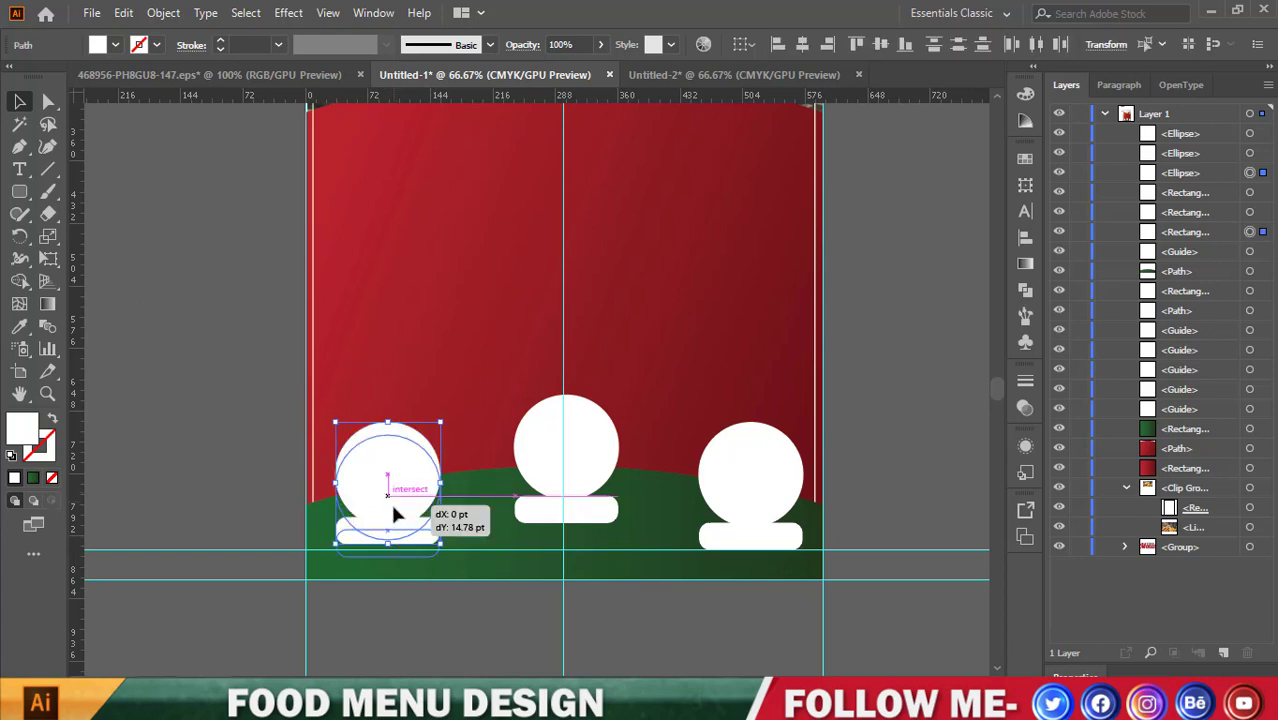
{"action": "left_click_drag", "start_coordinate": [395, 507], "coordinate": [395, 521]}
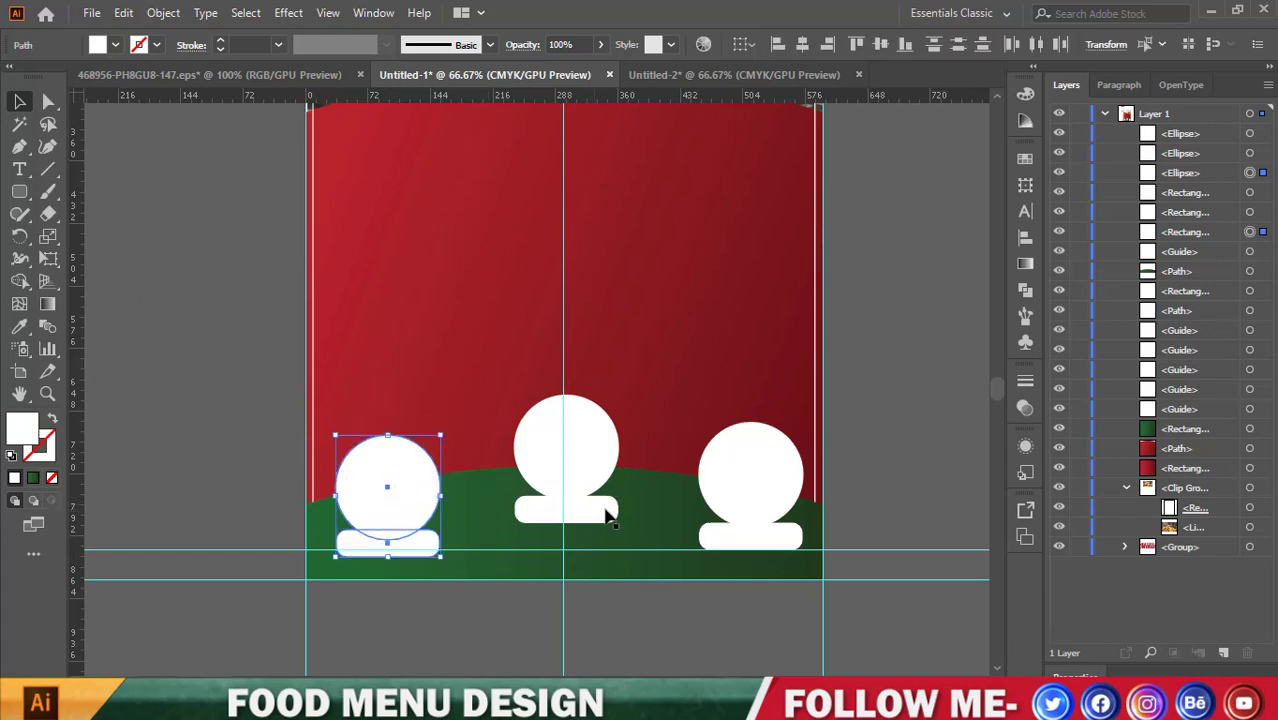
{"action": "left_click_drag", "start_coordinate": [858, 552], "coordinate": [859, 567]}
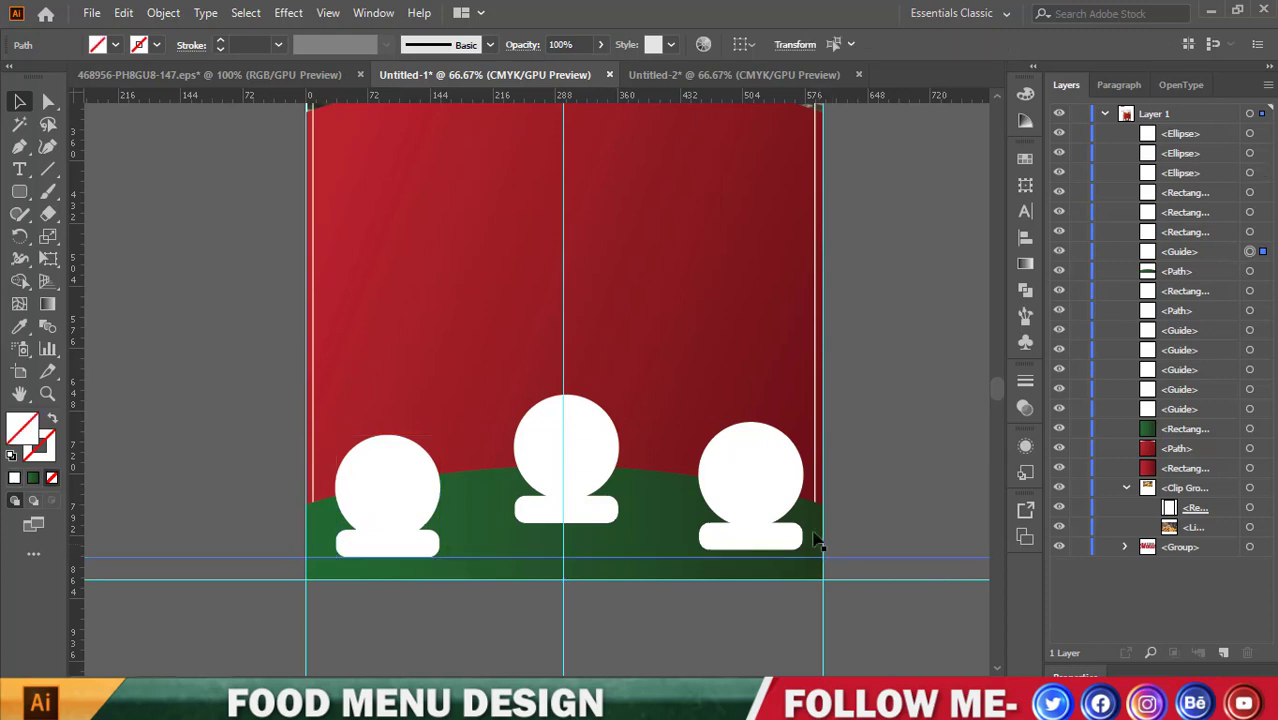
Lower the middle and right circle-pill pairs to sit level with the left pair.
{"action": "left_click", "coordinate": [590, 508]}
{"action": "left_click", "coordinate": [588, 480], "text": "shift"}
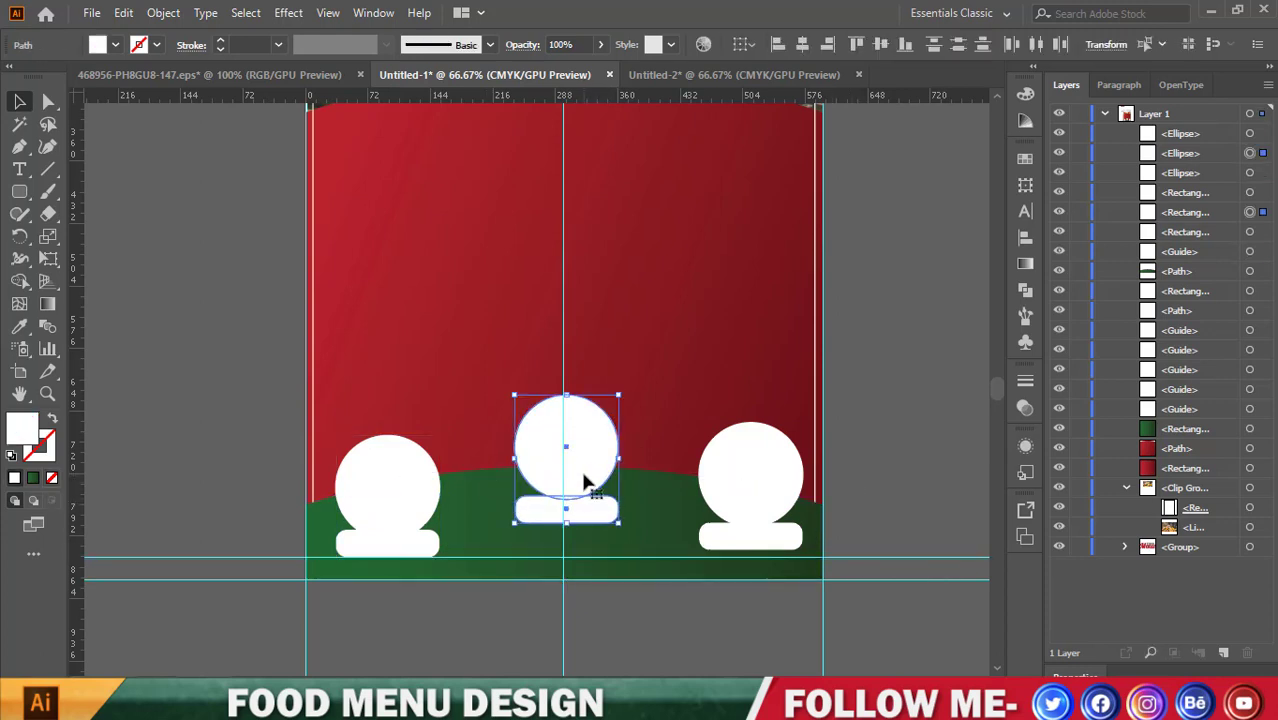
{"action": "left_click_drag", "start_coordinate": [587, 481], "coordinate": [578, 521]}
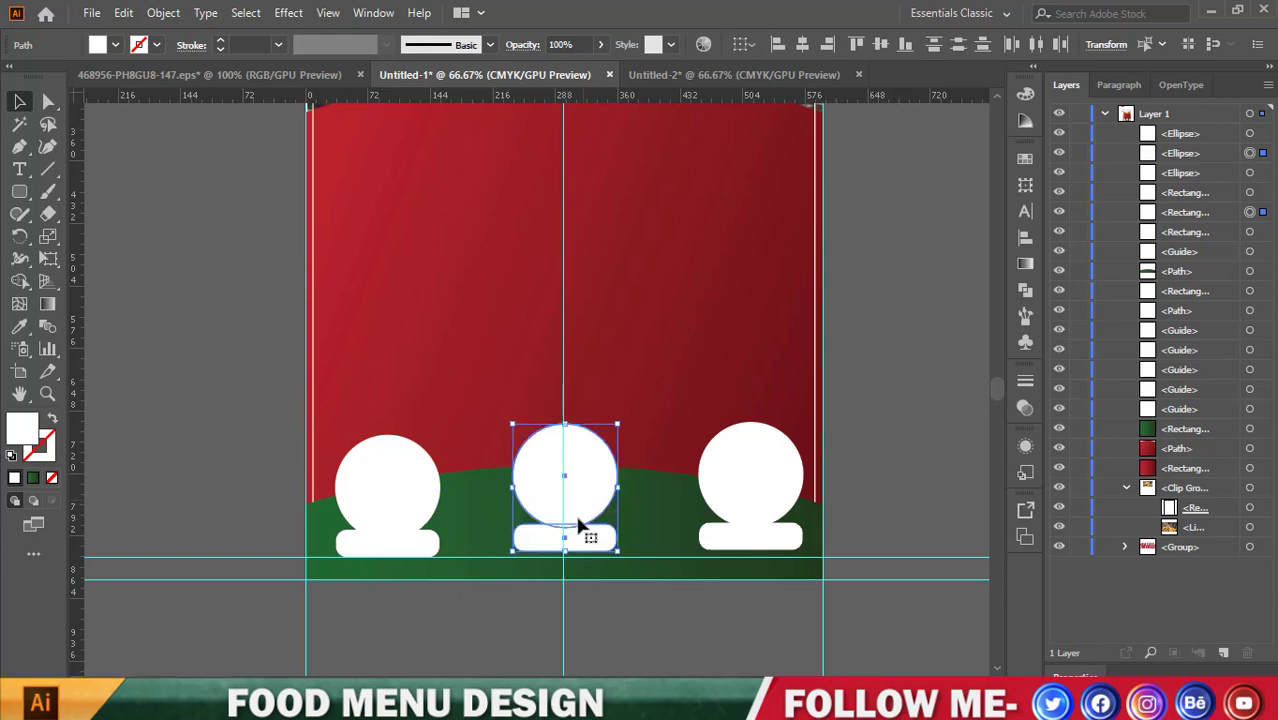
{"action": "key", "text": "Down"}
{"action": "key", "text": "Down"}
{"action": "key", "text": "Down"}
{"action": "key", "text": "Down"}
{"action": "key", "text": "Down"}
{"action": "key", "text": "Down"}
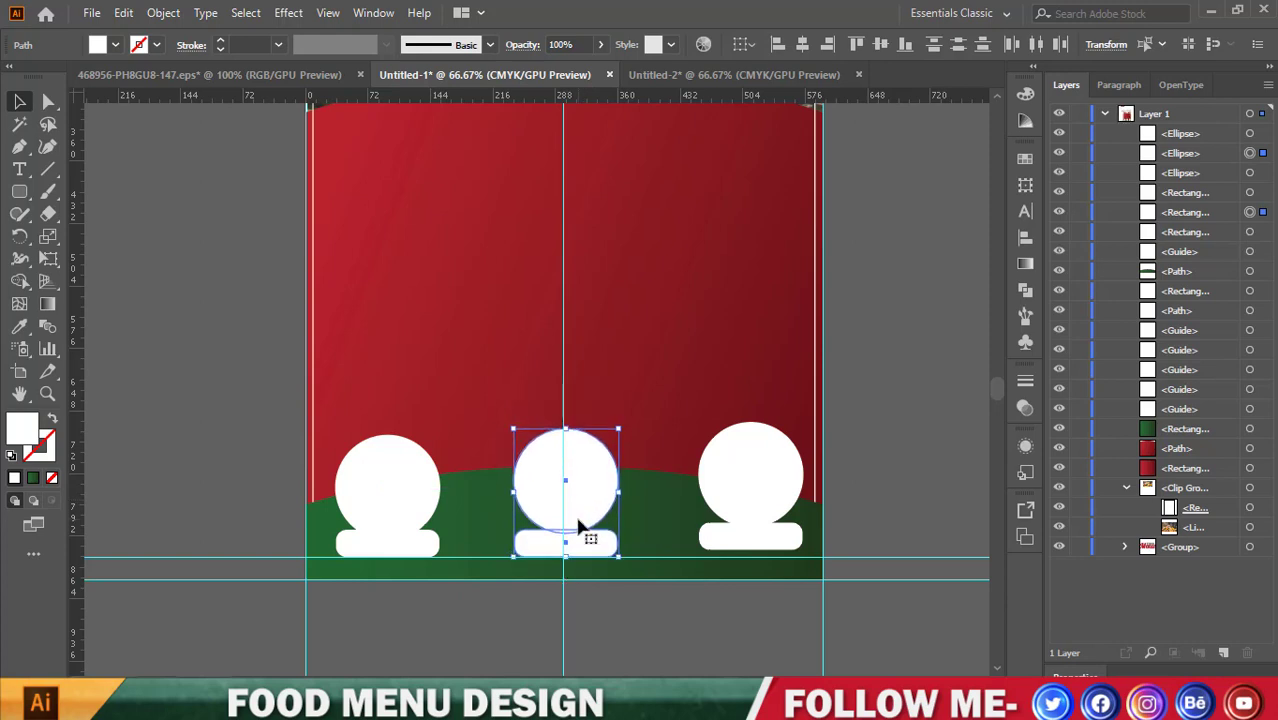
{"action": "left_click", "coordinate": [750, 471]}
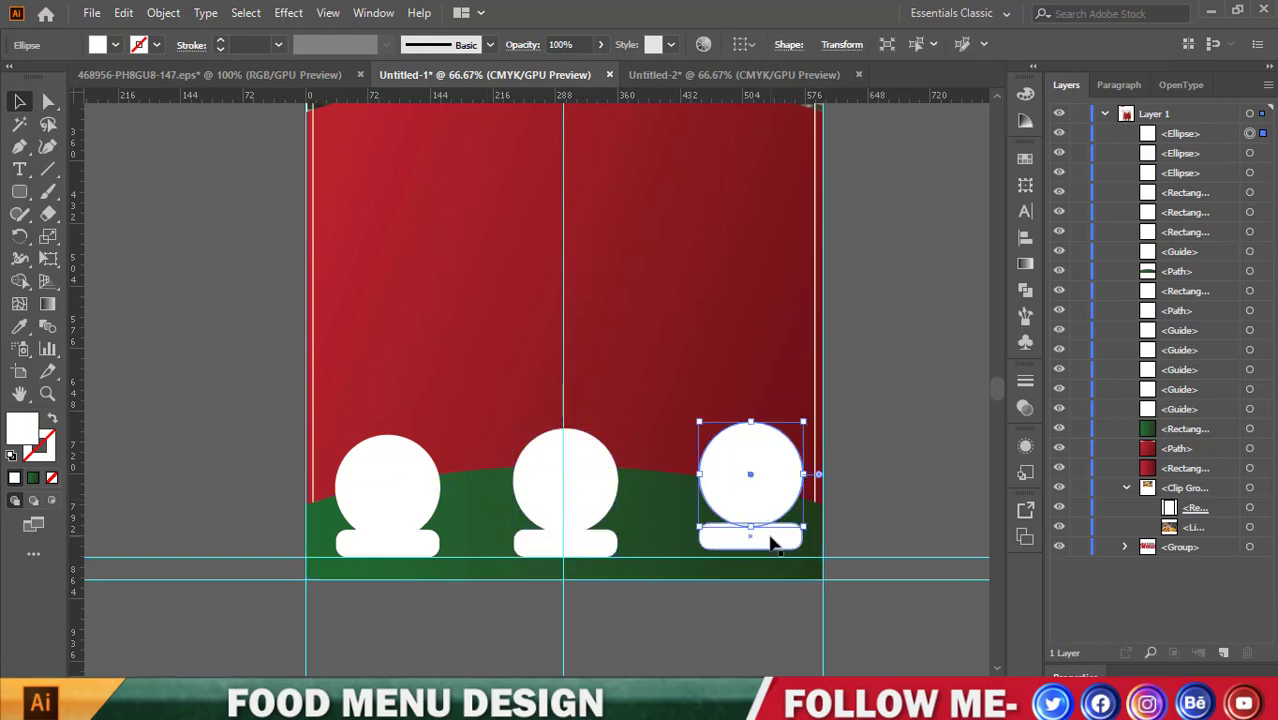
{"action": "key", "text": "Down"}
{"action": "key", "text": "Down"}
{"action": "key", "text": "Down"}
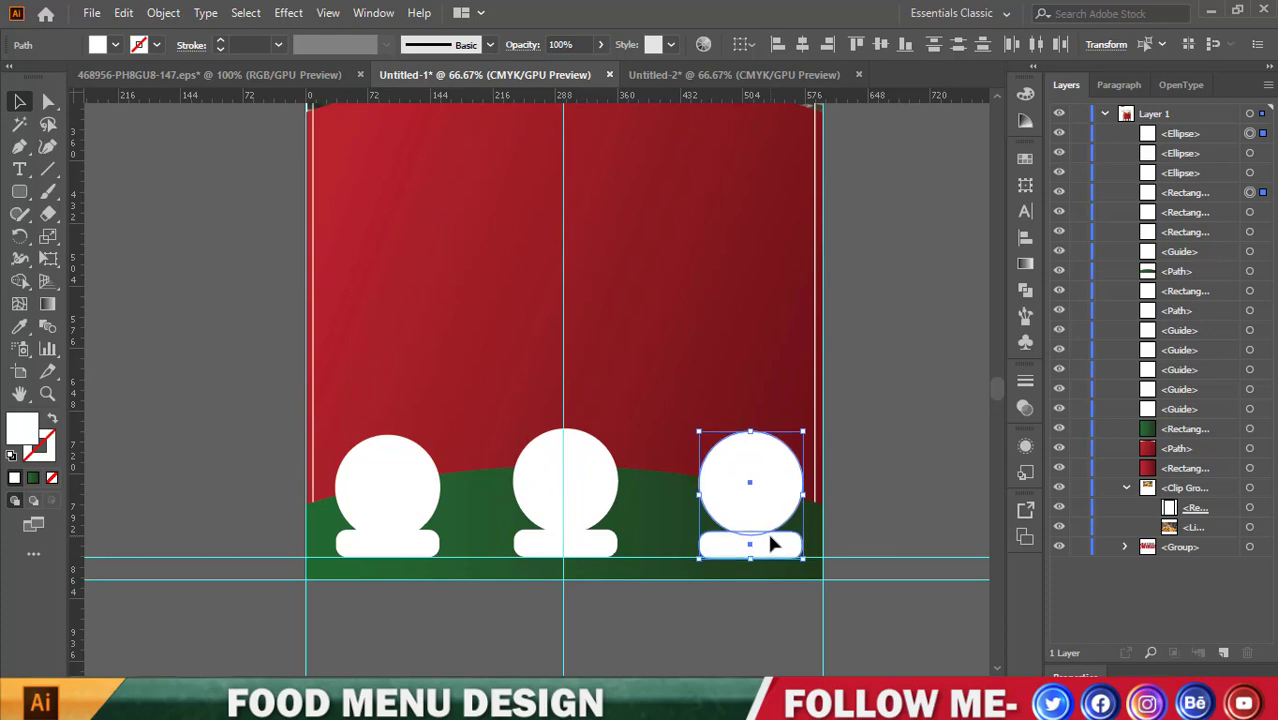
{"action": "key", "text": "Down"}
{"action": "key", "text": "Down"}
{"action": "key", "text": "Down"}
{"action": "left_click", "coordinate": [858, 493]}
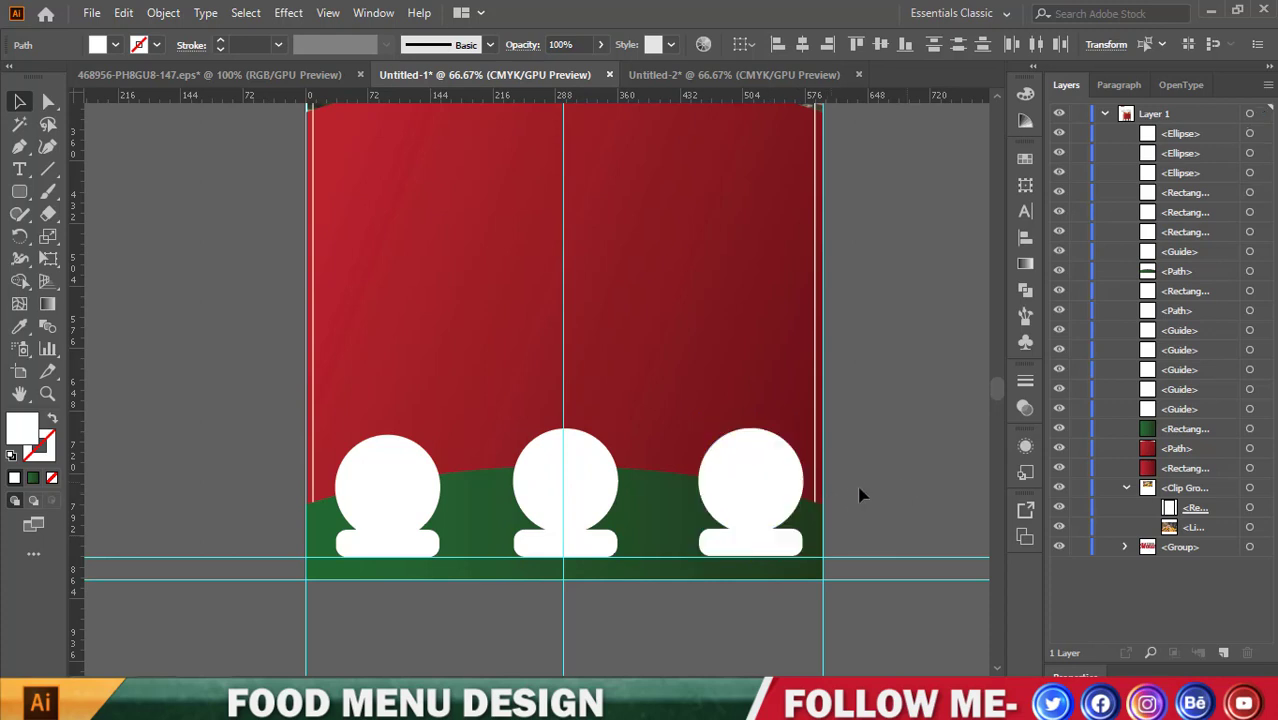
{"action": "scroll", "coordinate": [428, 594], "scroll_direction": "down", "scroll_amount": 1, "text": "alt"}
{"action": "scroll", "coordinate": [434, 591], "scroll_direction": "down", "scroll_amount": 1, "text": "alt"}
{"action": "scroll", "coordinate": [403, 655], "scroll_direction": "up", "scroll_amount": 1, "text": "alt"}
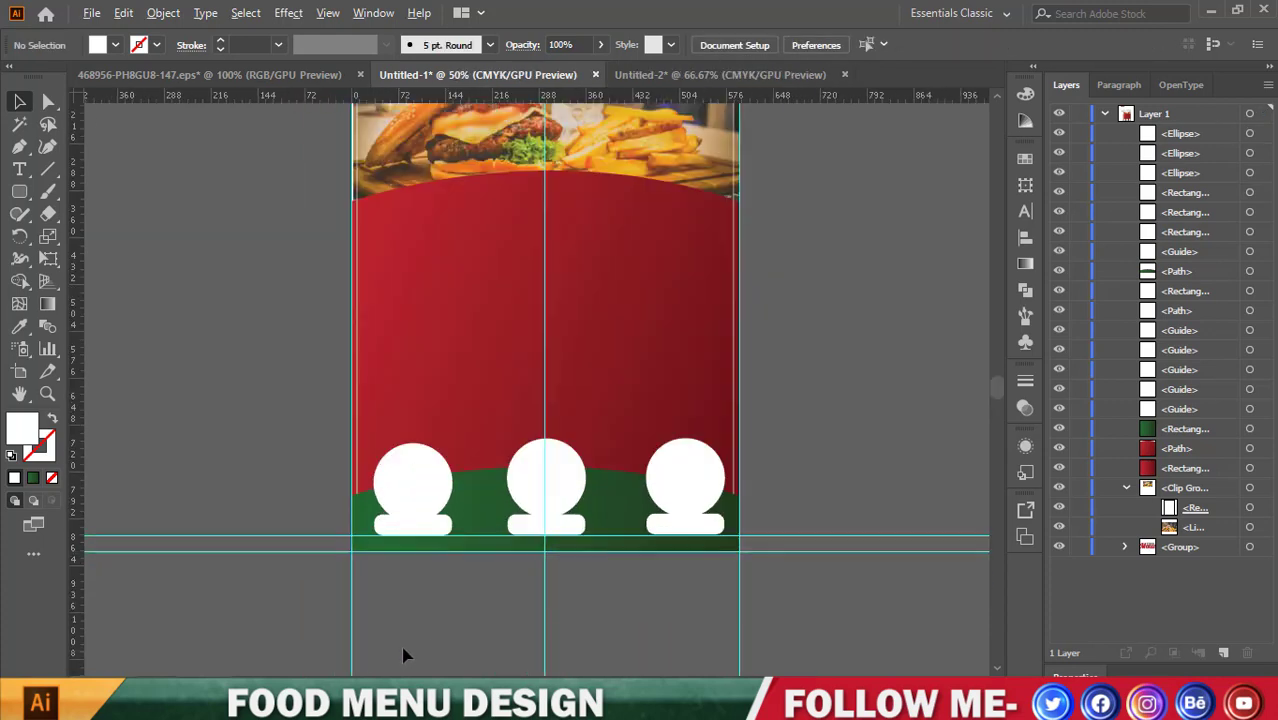
{"action": "scroll", "coordinate": [487, 637], "scroll_direction": "up", "scroll_amount": 1}
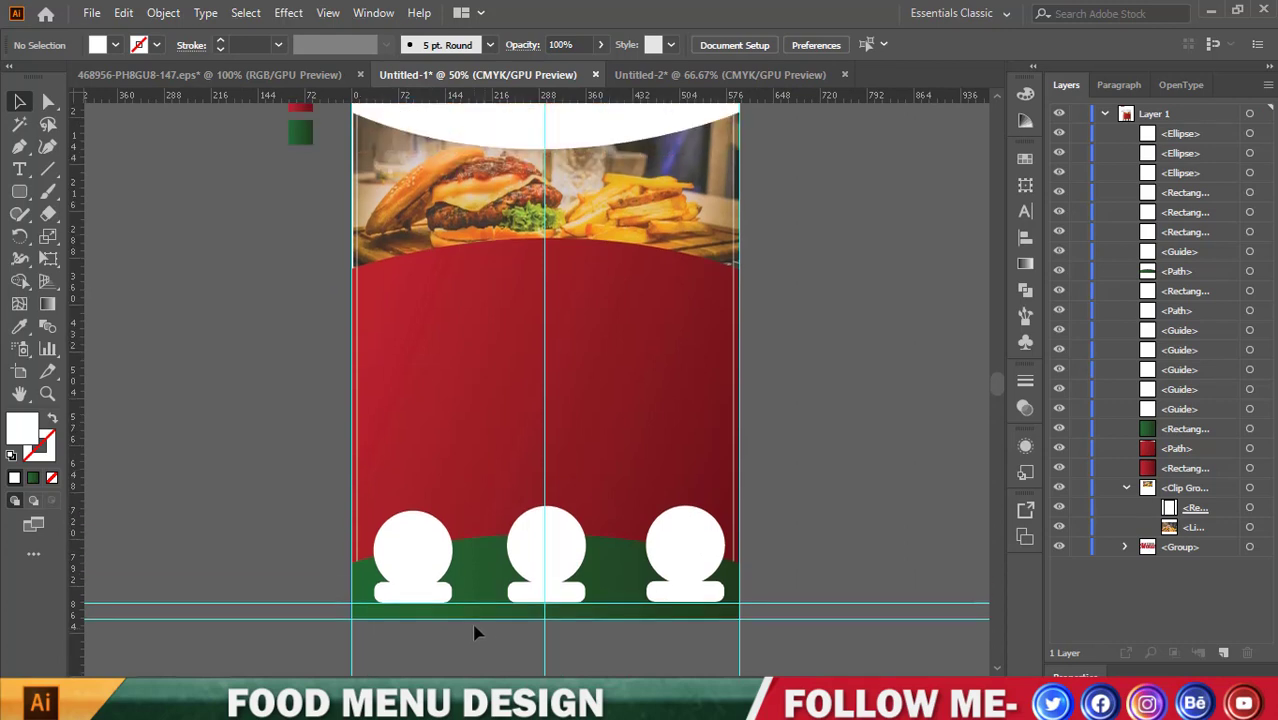
{"action": "key", "text": "Print"}
Duplicate the middle circle in place and enlarge the copy slightly to form a ring.
{"action": "scroll", "coordinate": [536, 625], "scroll_direction": "up", "scroll_amount": 2}
{"action": "left_click", "coordinate": [595, 483]}
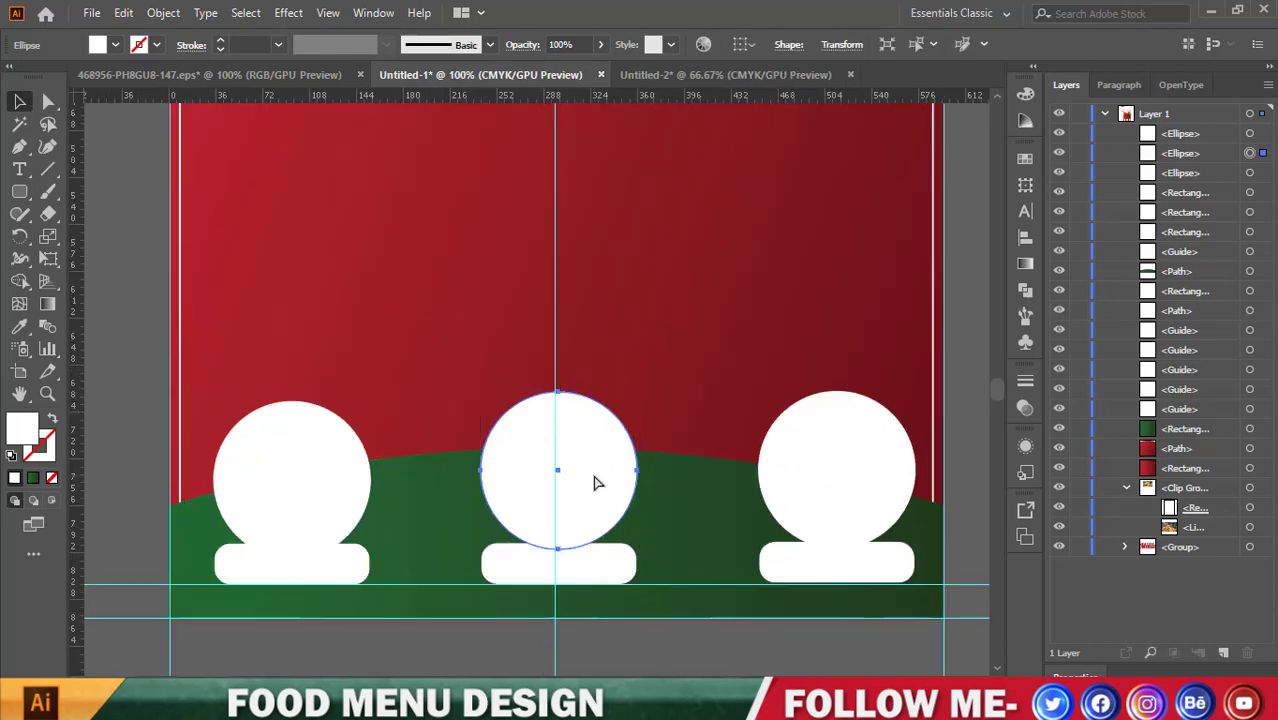
{"action": "key", "text": "ctrl+c"}
{"action": "key", "text": "ctrl+f"}
{"action": "mouse_move", "coordinate": [636, 469]}
{"action": "left_mouse_down"}
{"action": "mouse_move", "coordinate": [336, 483]}
{"action": "mouse_move", "coordinate": [897, 480]}
{"action": "mouse_move", "coordinate": [884, 473]}
{"action": "left_mouse_up"}
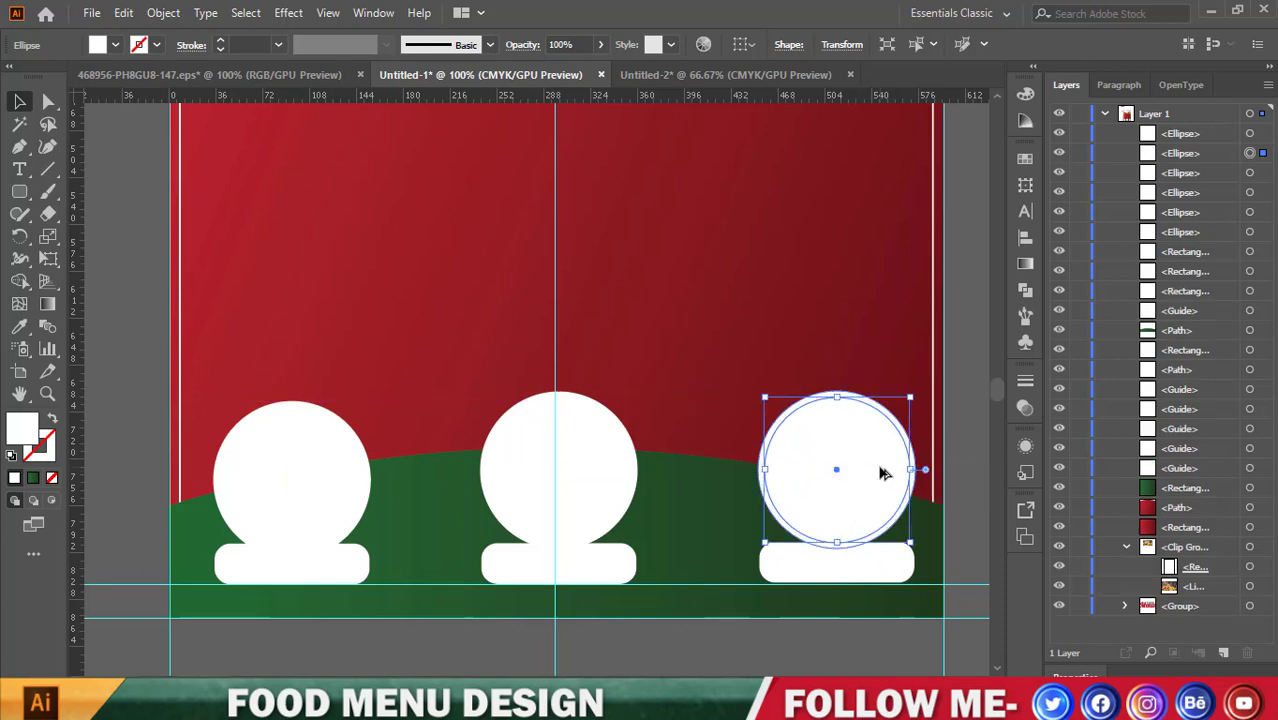
Fill the right inner circle light grey and bring it in front of its white ring.
{"action": "left_click", "coordinate": [115, 45]}
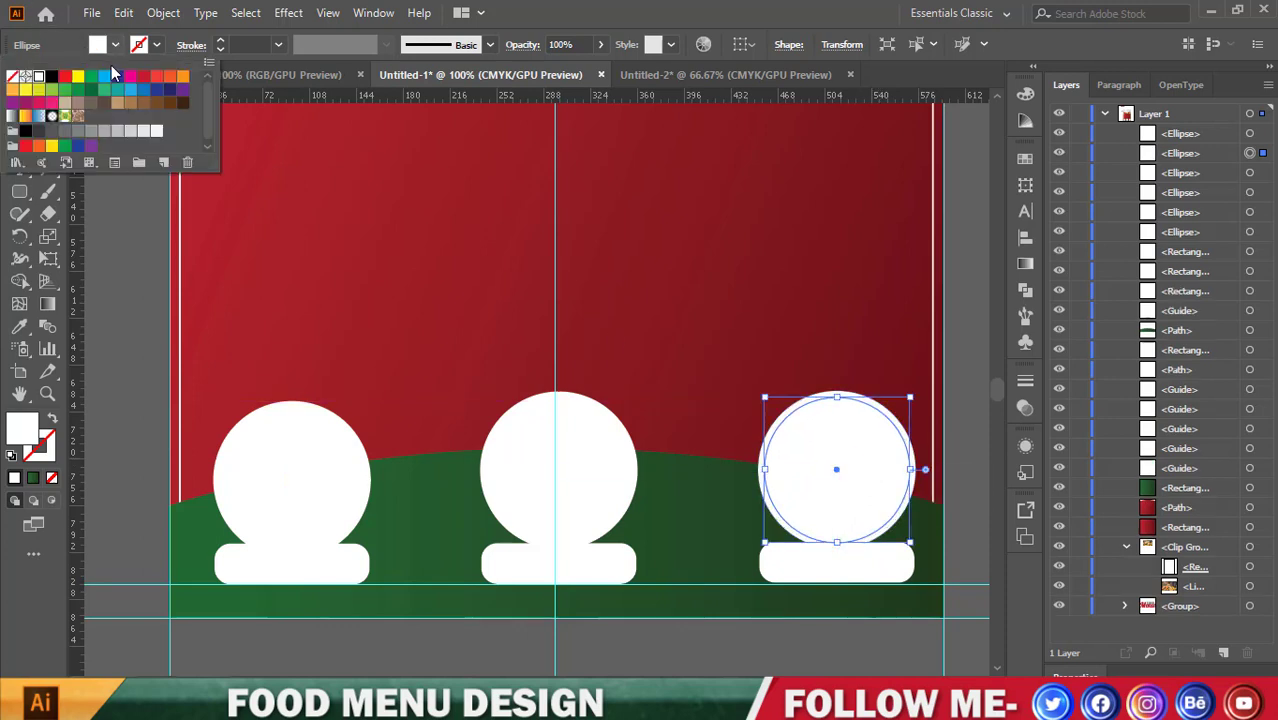
{"action": "left_click", "coordinate": [143, 133]}
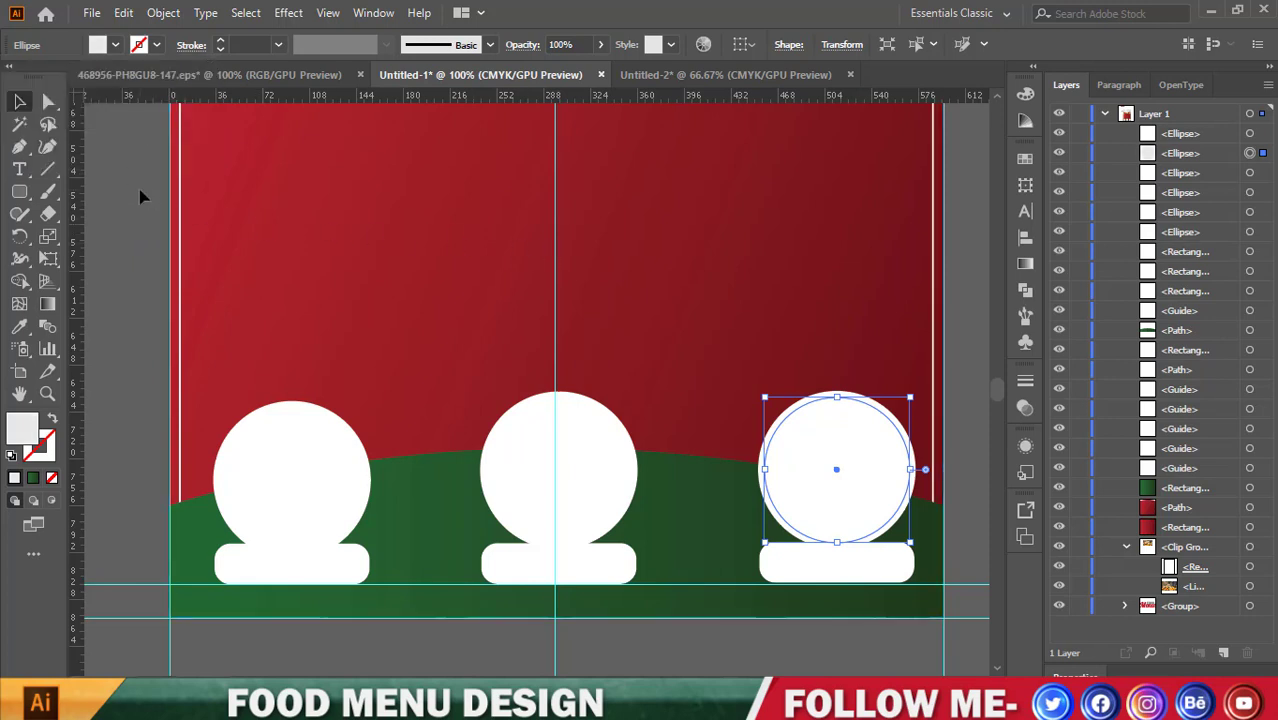
{"action": "left_click", "coordinate": [688, 394]}
{"action": "left_click", "coordinate": [830, 447]}
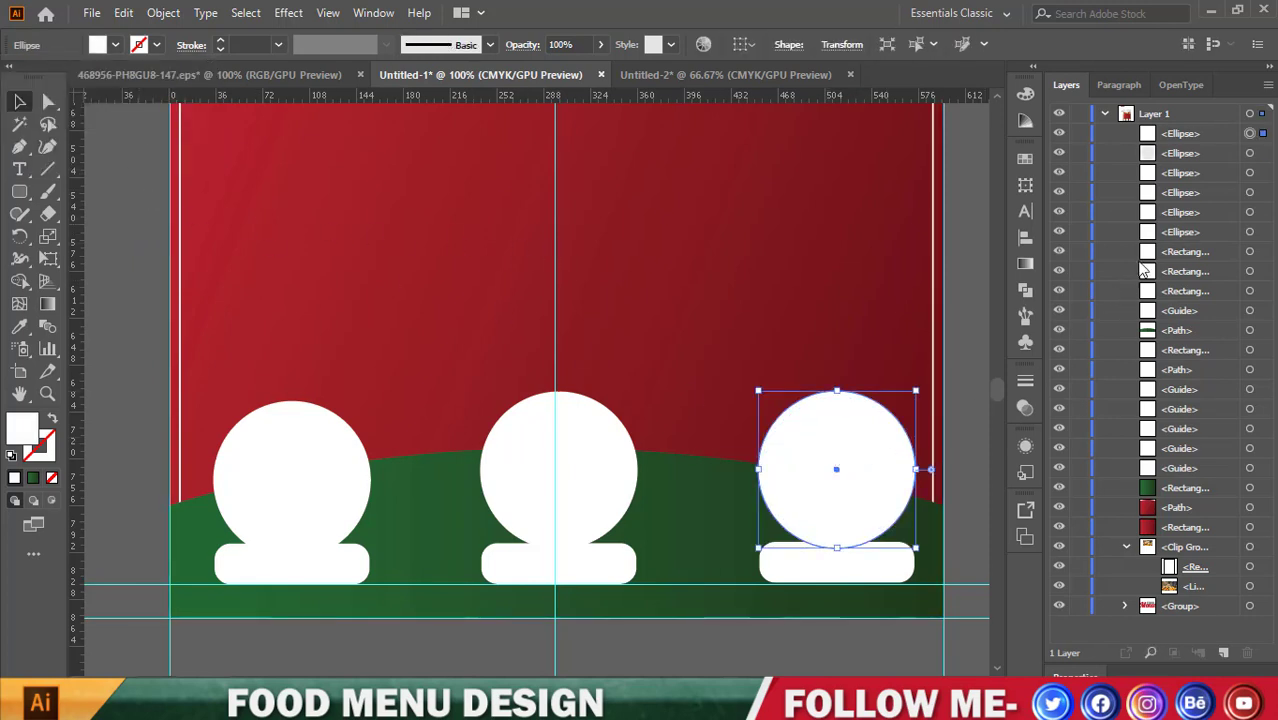
{"action": "left_click", "coordinate": [1249, 155]}
{"action": "right_click", "coordinate": [848, 462]}
{"action": "mouse_move", "coordinate": [897, 360]}
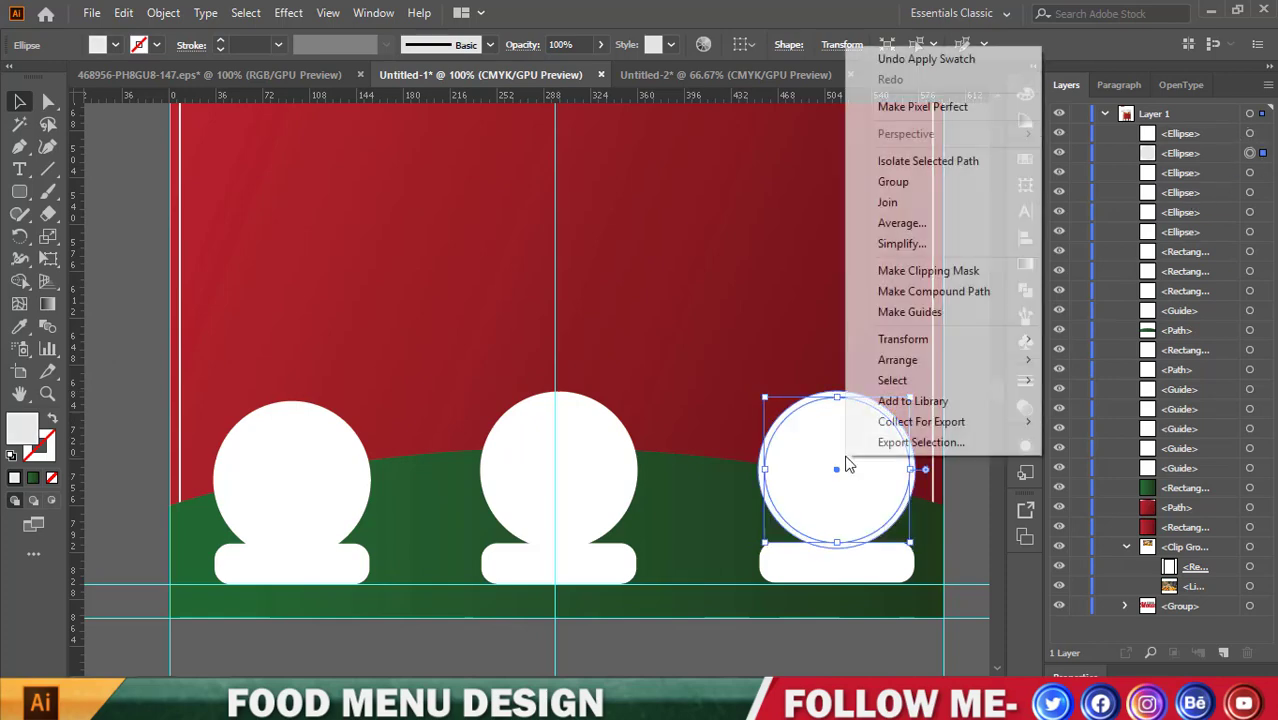
{"action": "left_click", "coordinate": [798, 362]}
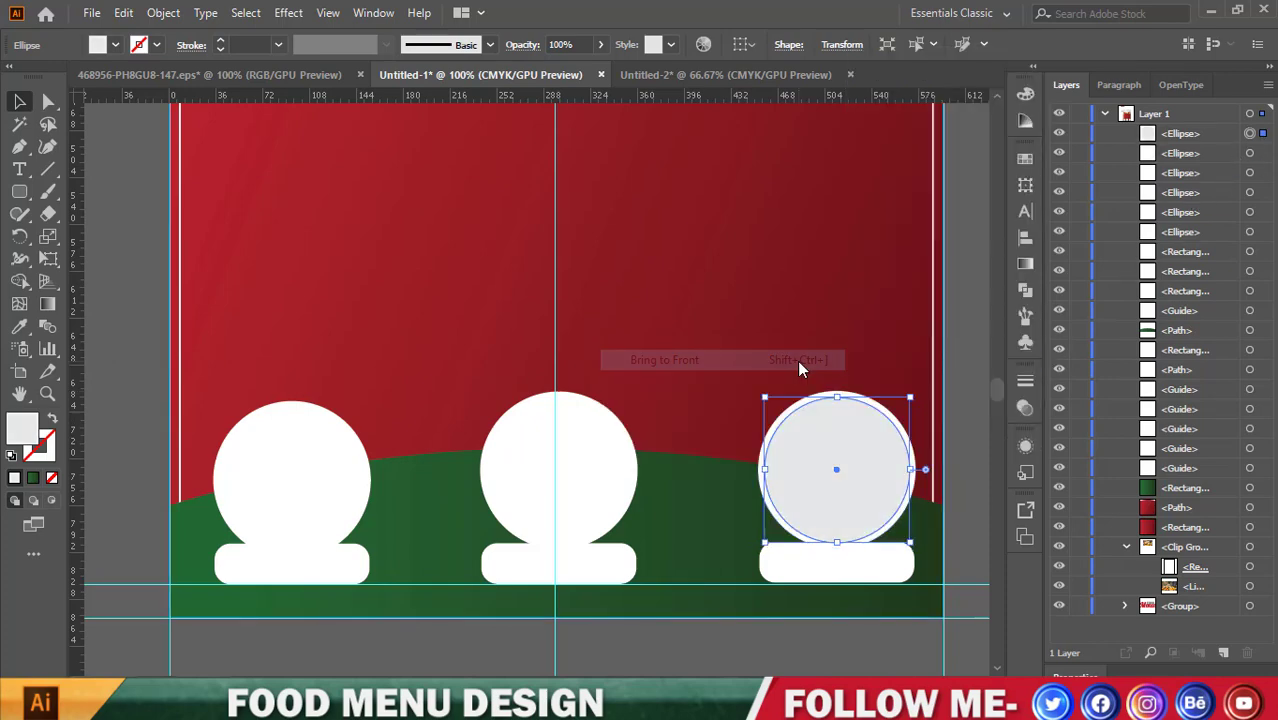
Bring the middle inner circle to the front and fill it light grey.
{"action": "left_click", "coordinate": [588, 456]}
{"action": "right_click", "coordinate": [590, 457]}
{"action": "mouse_move", "coordinate": [642, 356]}
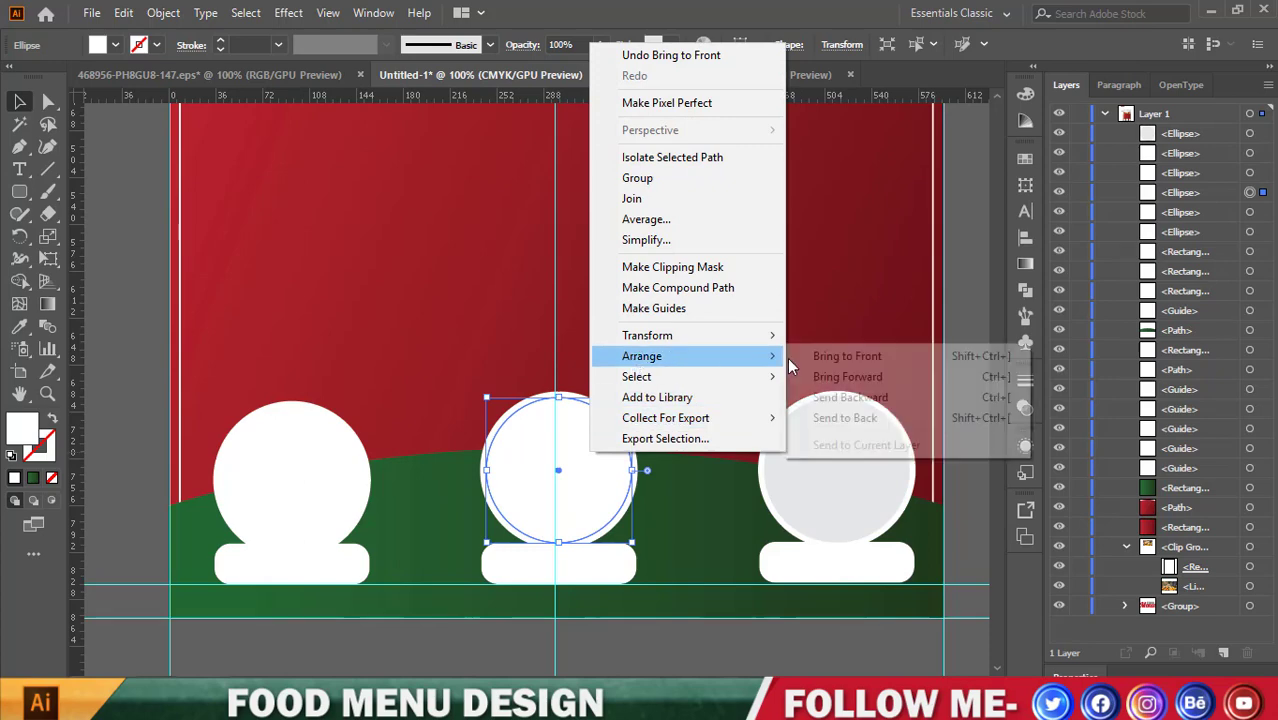
{"action": "left_click", "coordinate": [810, 357]}
{"action": "left_click", "coordinate": [116, 46]}
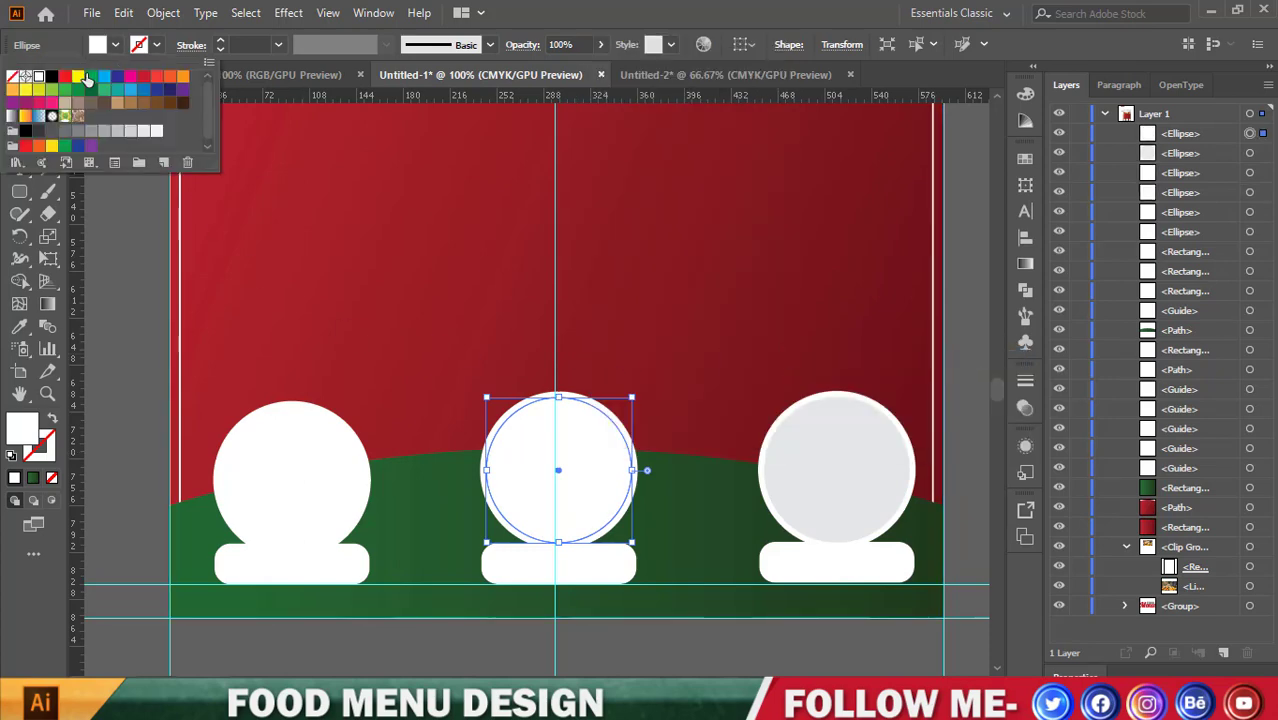
{"action": "left_click", "coordinate": [131, 131]}
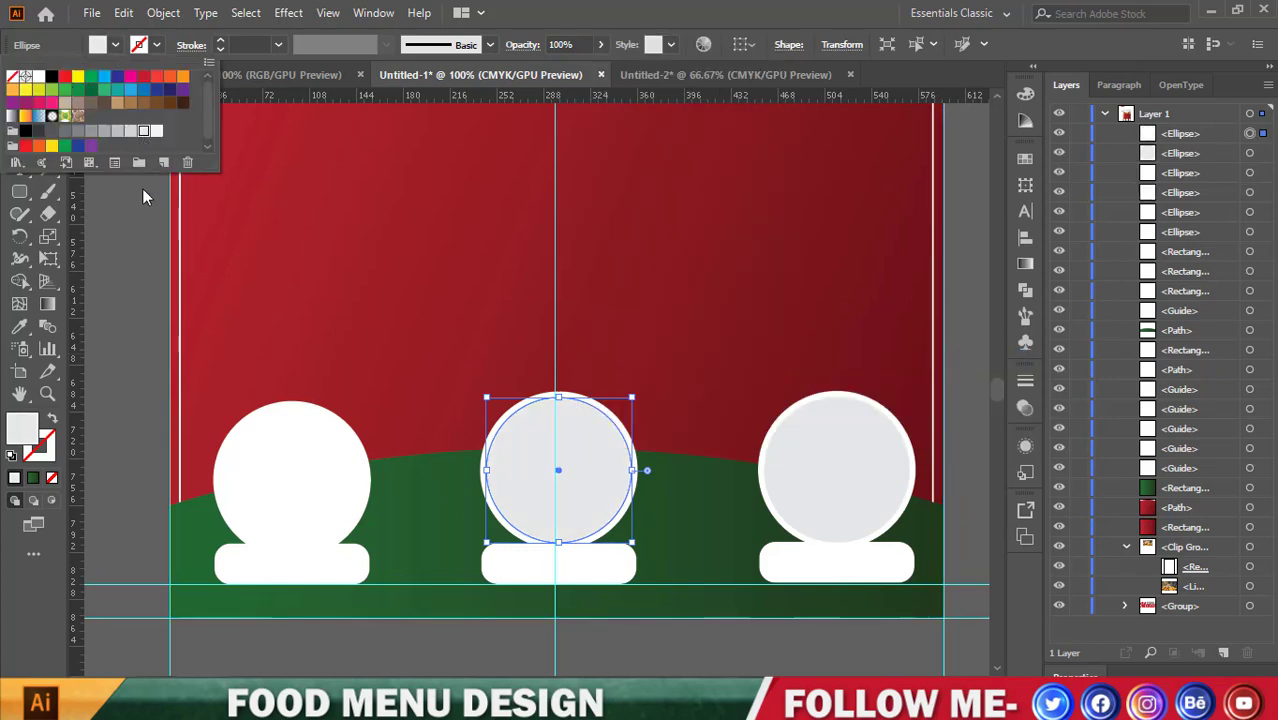
Fill the left inner circle light grey, then zoom out to review the whole layout.
{"action": "left_click", "coordinate": [221, 386]}
{"action": "left_click", "coordinate": [287, 481]}
{"action": "left_click", "coordinate": [116, 46]}
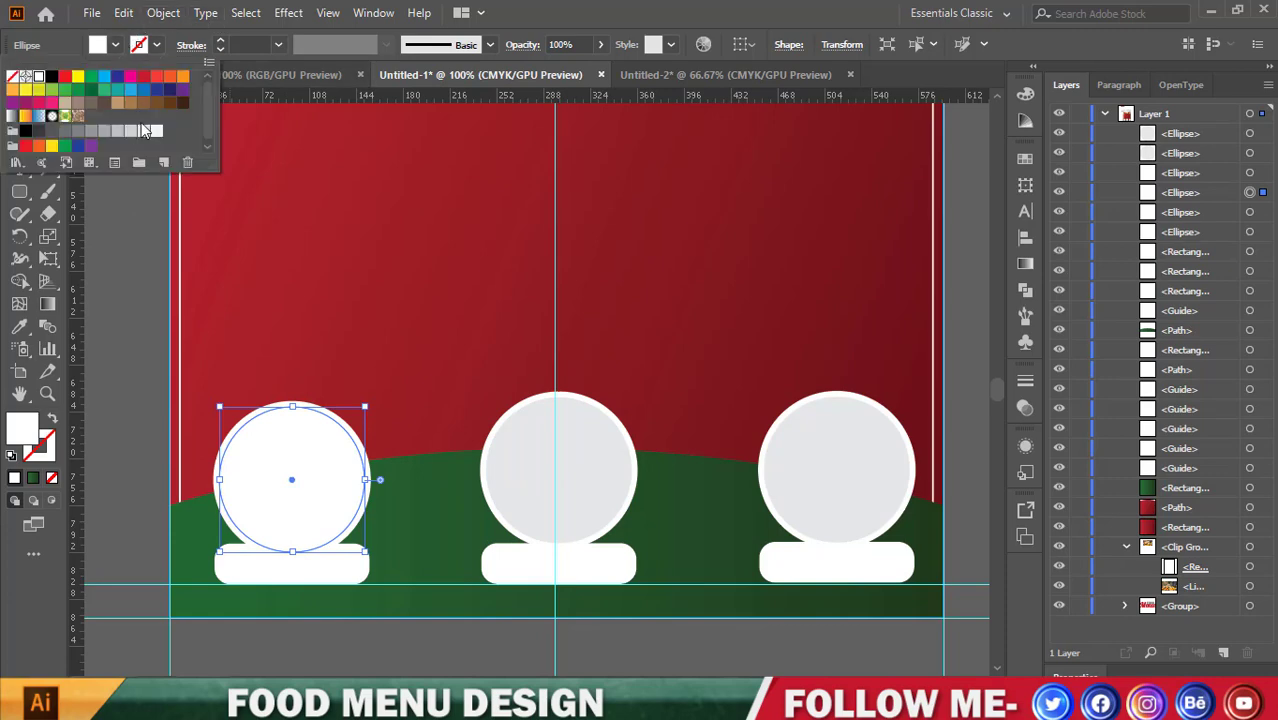
{"action": "left_click", "coordinate": [144, 141]}
{"action": "left_click", "coordinate": [137, 336]}
{"action": "left_click", "coordinate": [225, 339]}
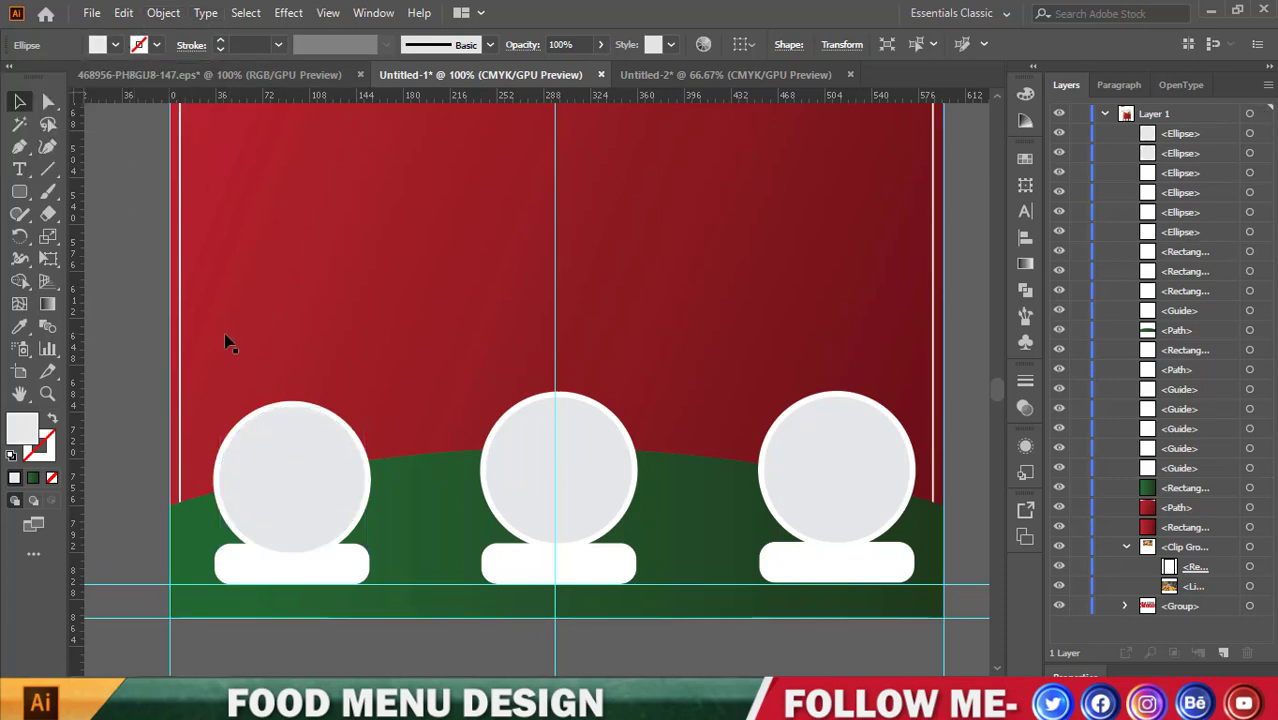
{"action": "key", "text": "ctrl+minus"}
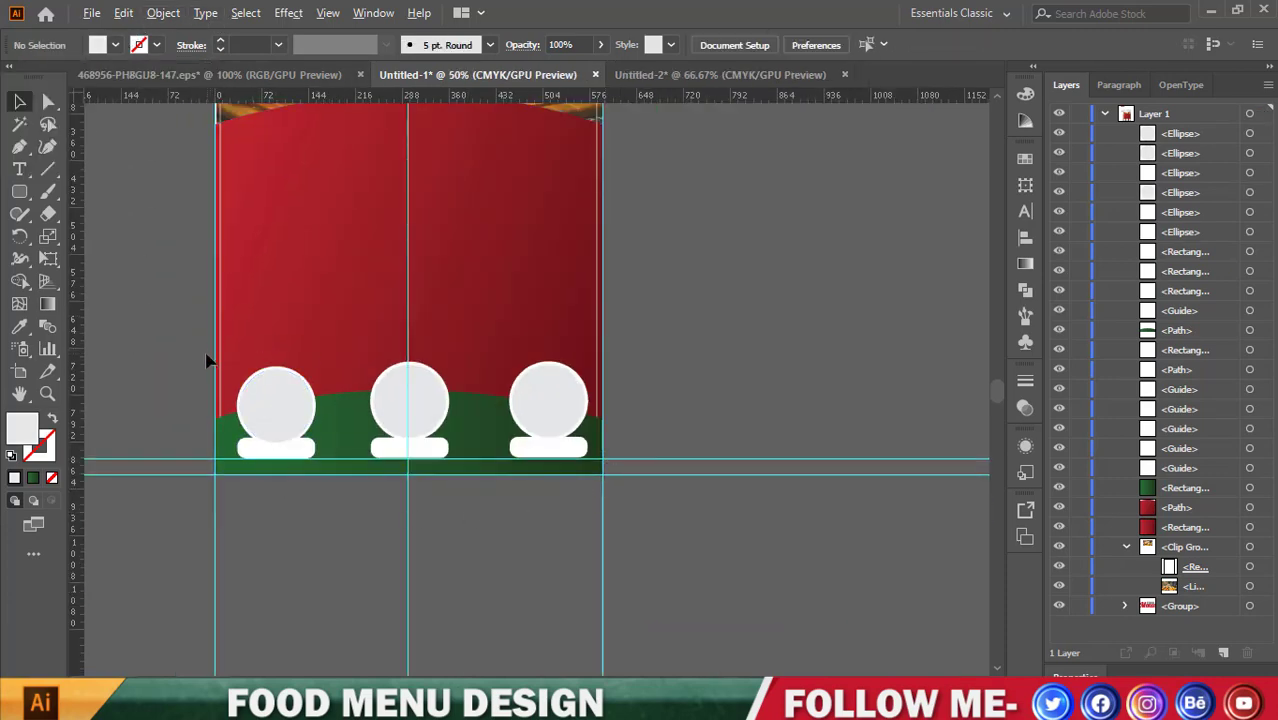
{"action": "scroll", "coordinate": [206, 361], "scroll_direction": "up", "scroll_amount": 2}
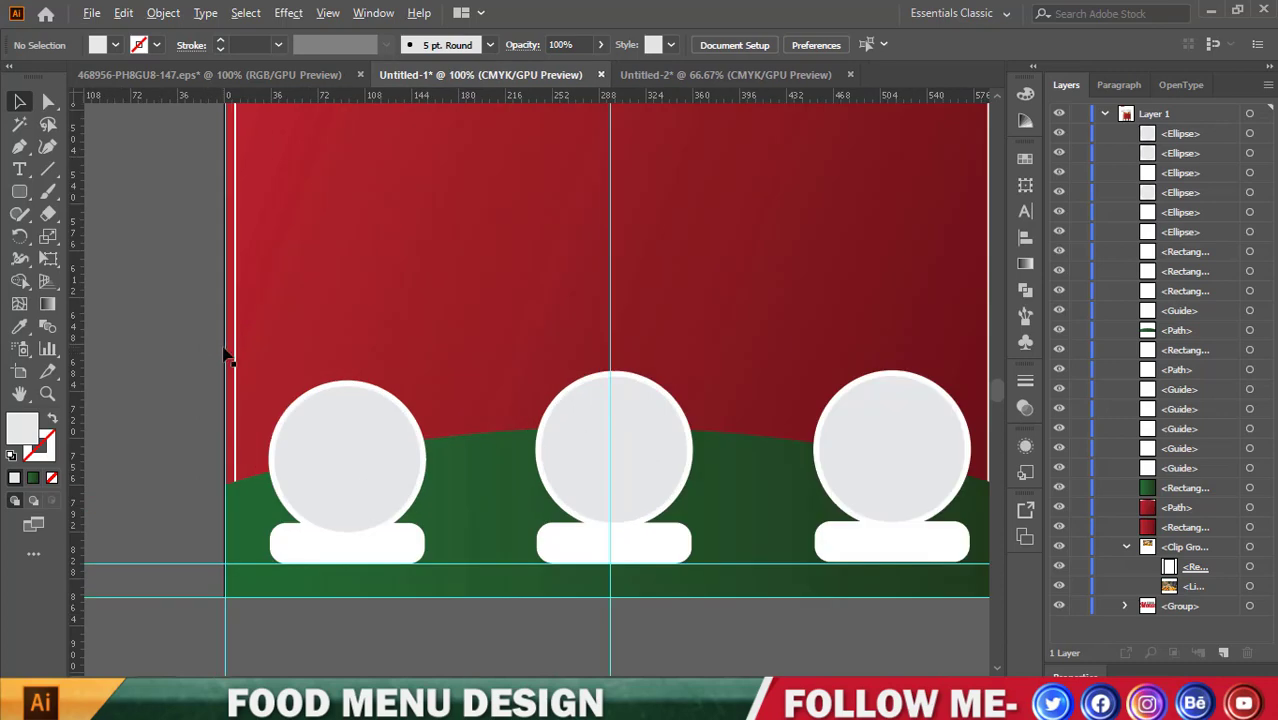
{"action": "scroll", "coordinate": [225, 355], "scroll_direction": "down", "scroll_amount": 1}
{"action": "scroll", "coordinate": [522, 448], "scroll_direction": "up", "scroll_amount": 1}
{"action": "scroll", "coordinate": [650, 447], "scroll_direction": "down", "scroll_amount": 2}
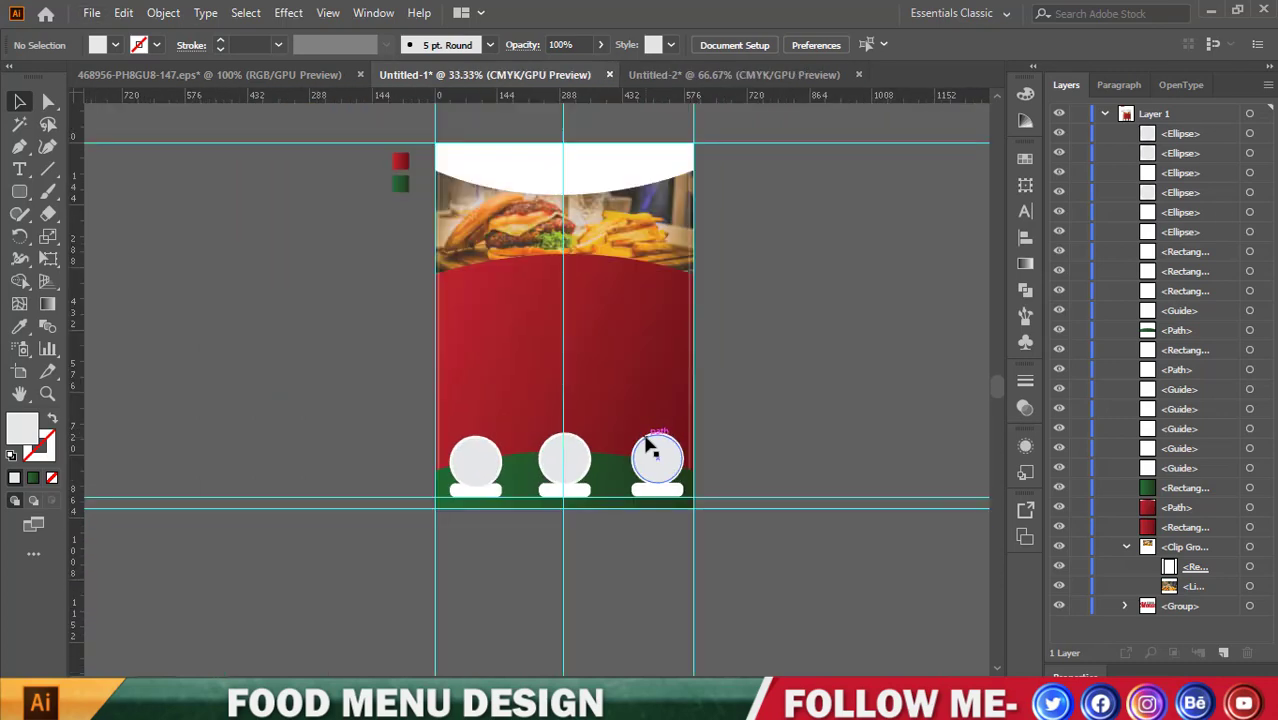
{"action": "scroll", "coordinate": [583, 430], "scroll_direction": "up", "scroll_amount": 2}
{"action": "scroll", "coordinate": [613, 582], "scroll_direction": "down", "scroll_amount": 2}
{"action": "scroll", "coordinate": [579, 542], "scroll_direction": "up", "scroll_amount": 1}
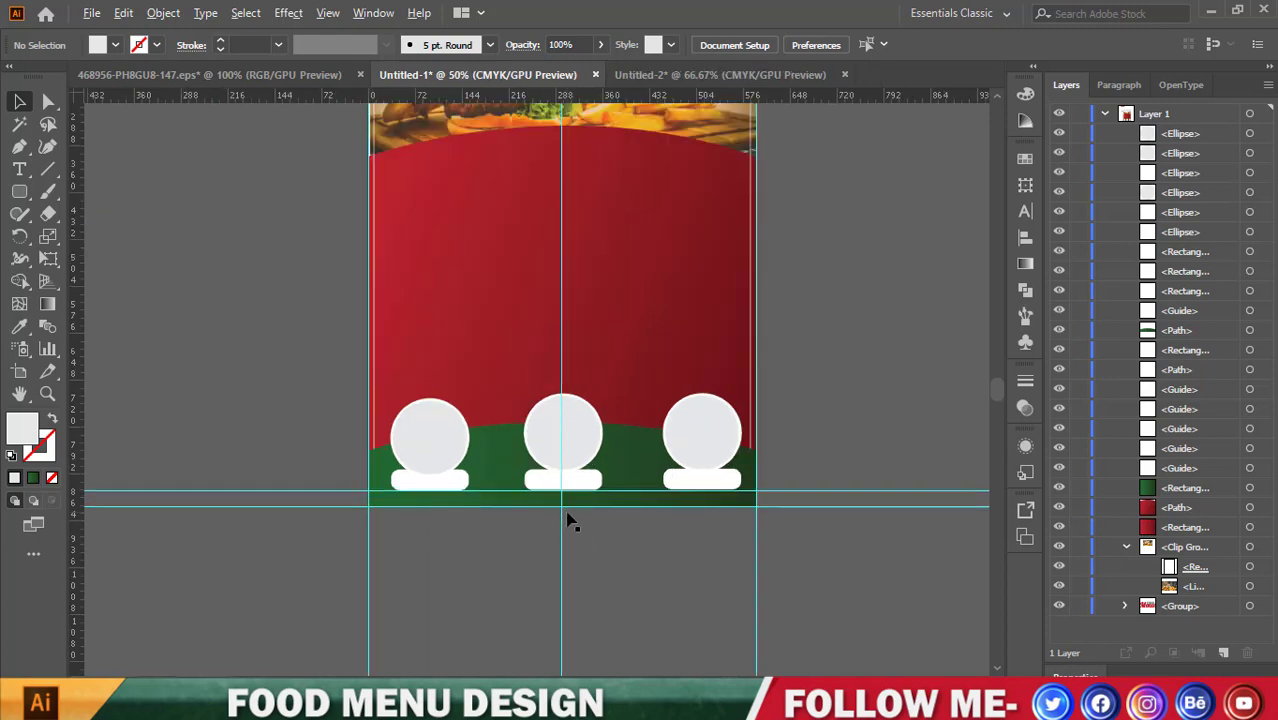
{"action": "scroll", "coordinate": [570, 516], "scroll_direction": "up", "scroll_amount": 3}
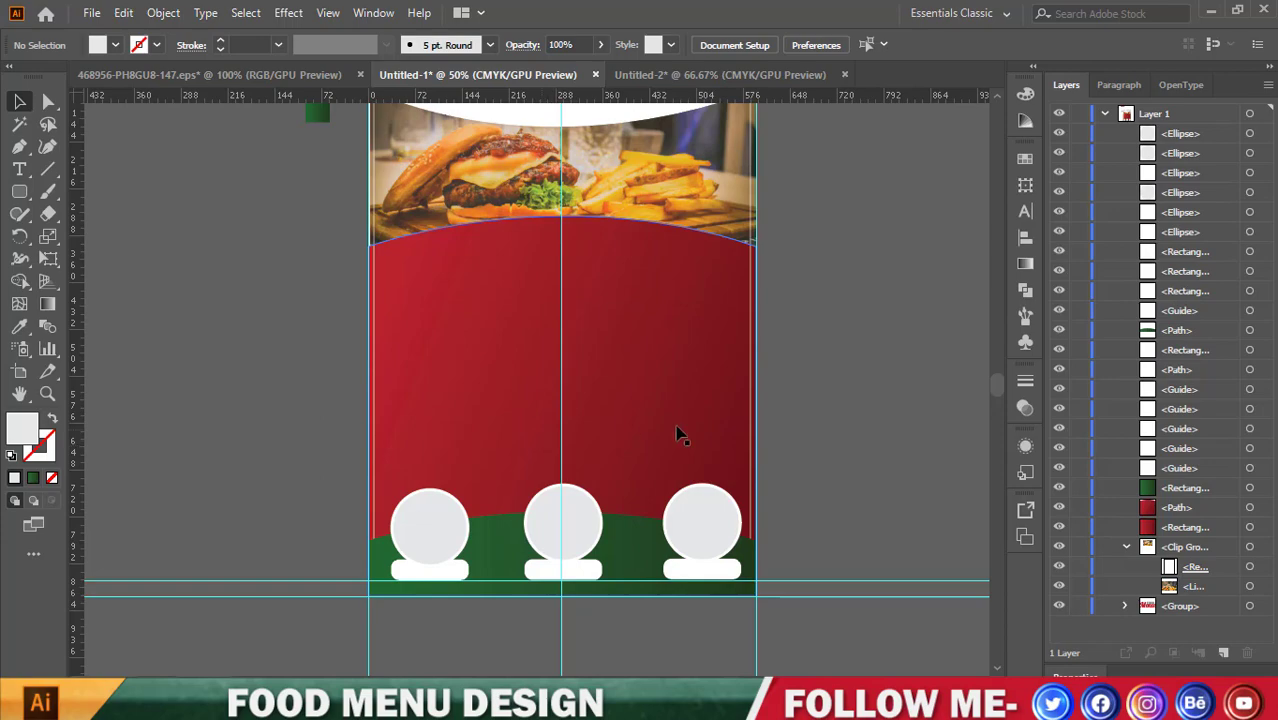
Pick the close-up, bread-burger and meat-burger photos and drag them into the Illustrator flyer.
{"action": "scroll", "coordinate": [531, 598], "scroll_direction": "down", "scroll_amount": 2}
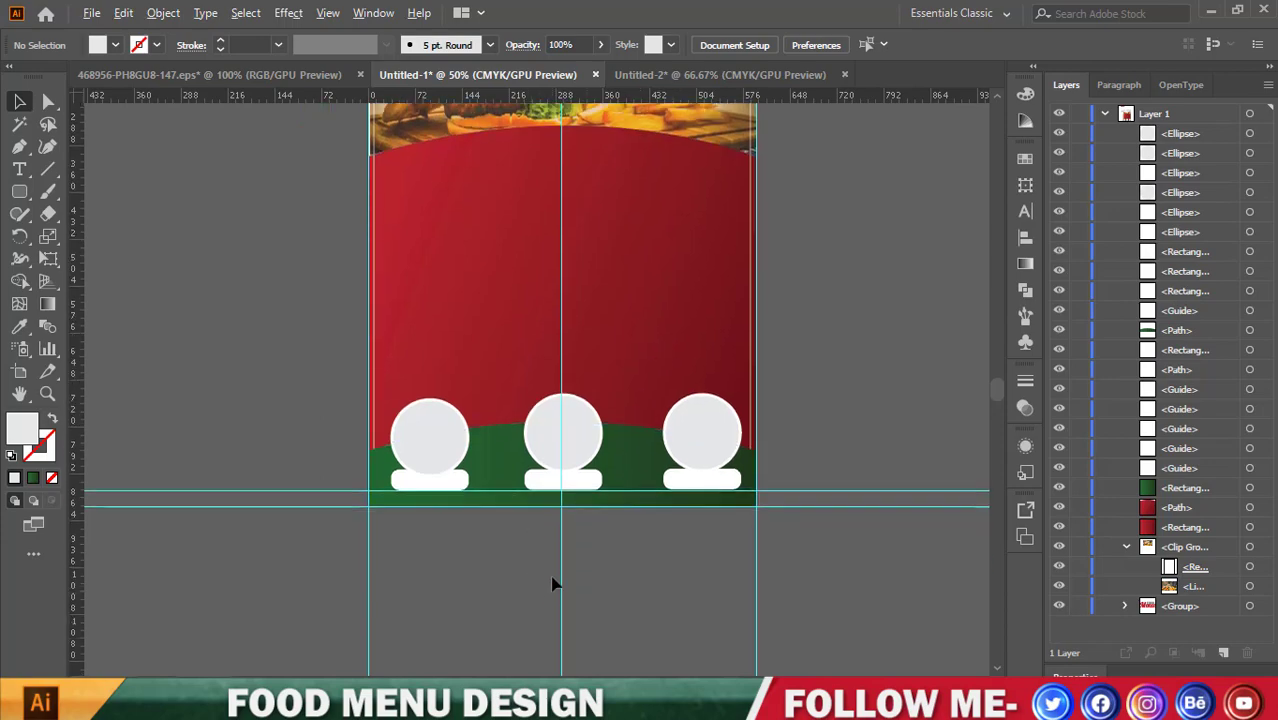
{"action": "scroll", "coordinate": [553, 583], "scroll_direction": "up", "scroll_amount": 1}
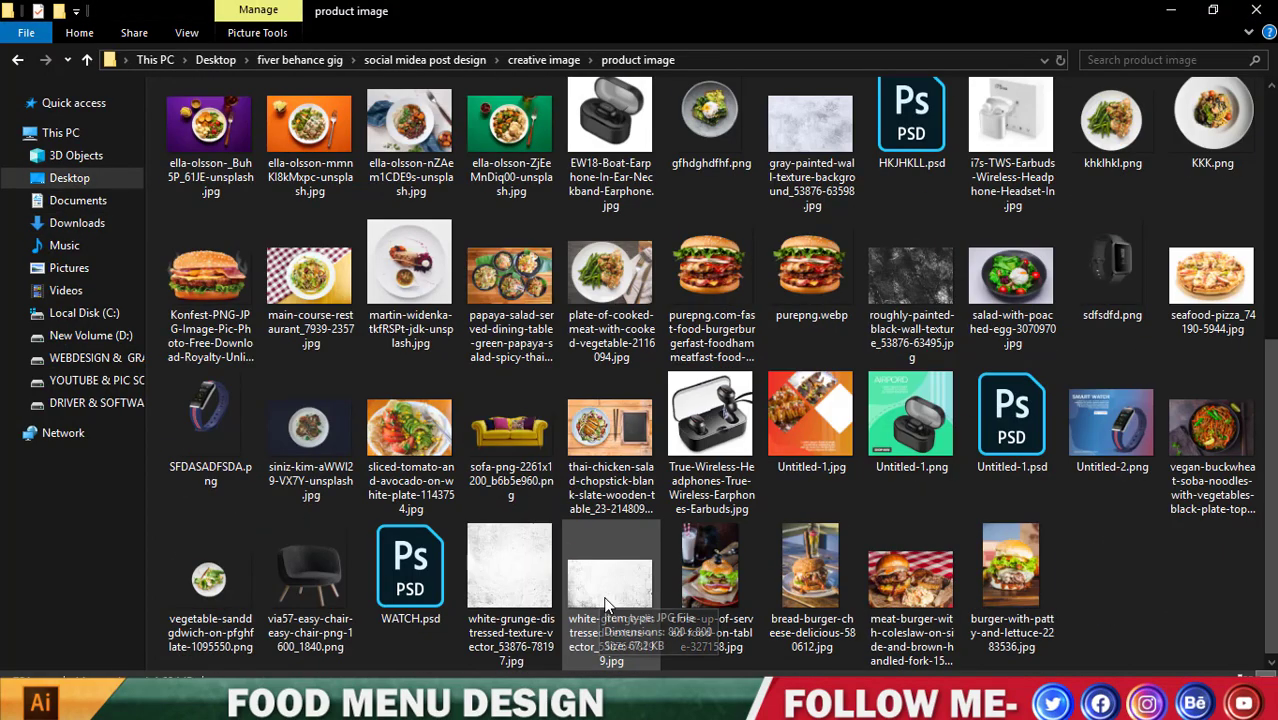
{"action": "left_click", "coordinate": [723, 590]}
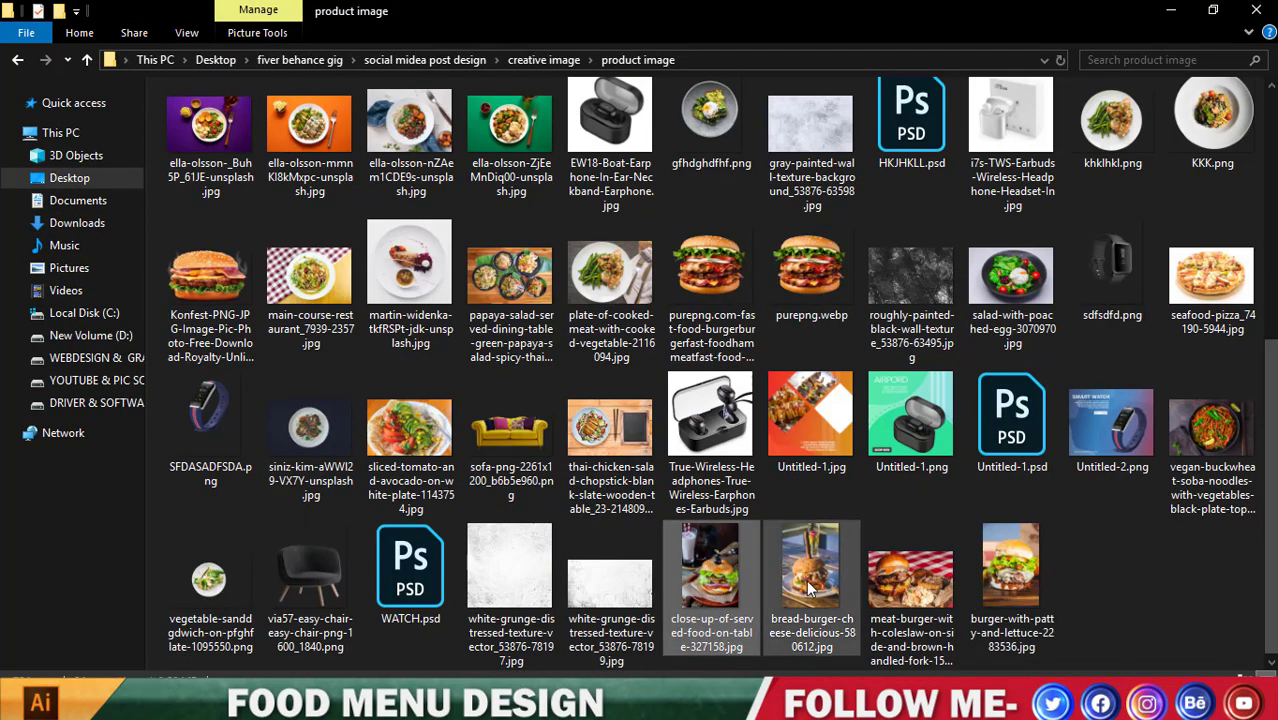
{"action": "left_click", "coordinate": [897, 590], "text": "shift"}
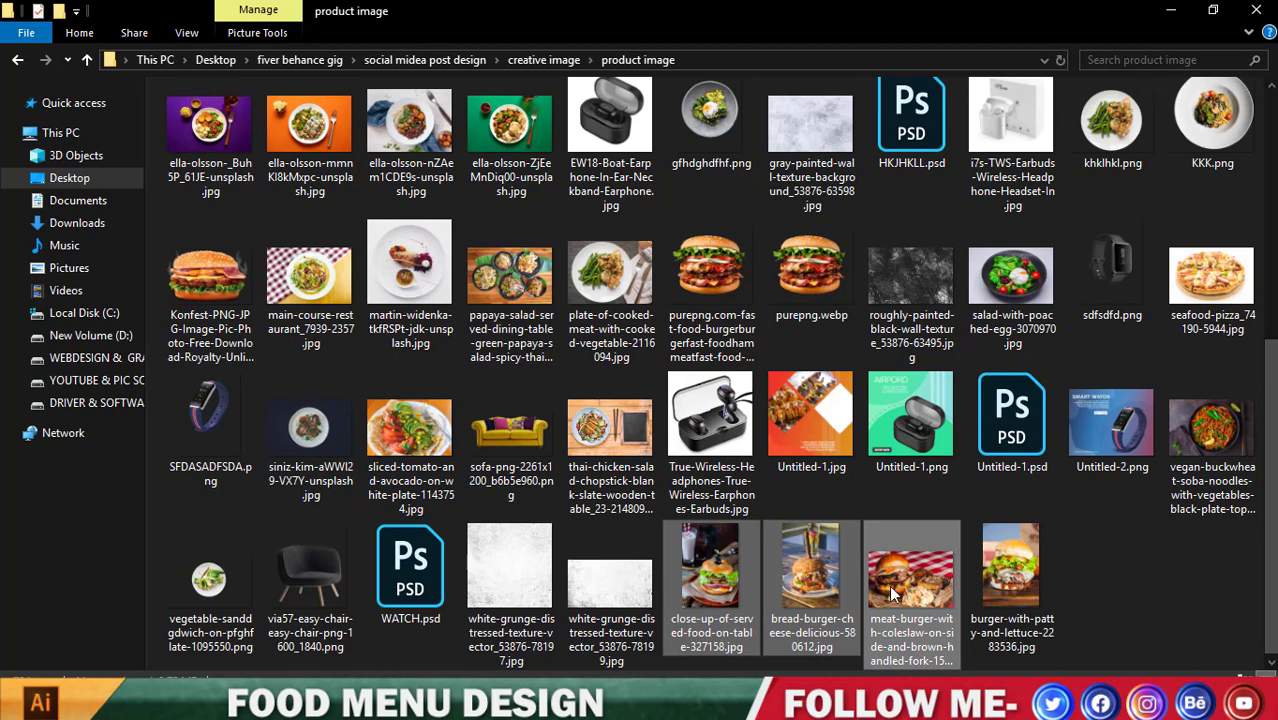
{"action": "mouse_move", "coordinate": [893, 594]}
{"action": "left_mouse_down"}
{"action": "mouse_move", "coordinate": [628, 566]}
{"action": "mouse_move", "coordinate": [300, 327]}
{"action": "left_mouse_up"}
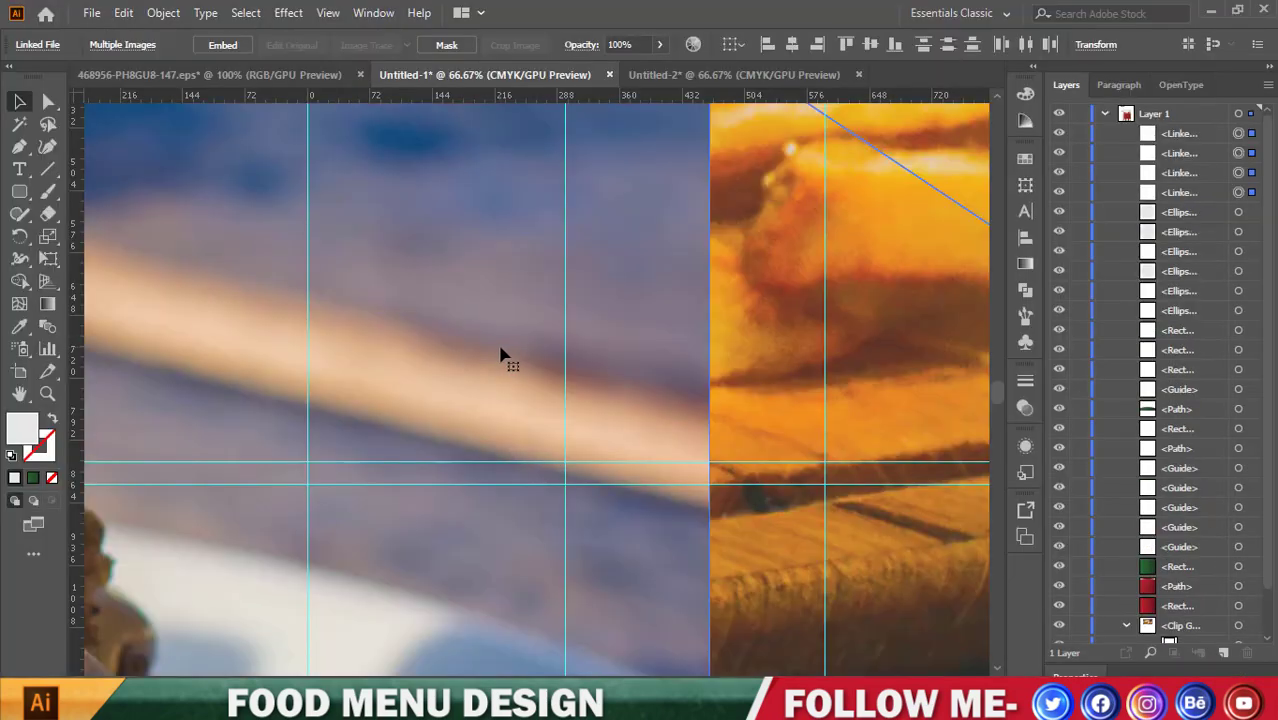
Shrink the steak and sesame-bun burger photos to thumbnails and rearrange the placed photos.
{"action": "scroll", "coordinate": [502, 355], "scroll_direction": "down", "scroll_amount": 2}
{"action": "scroll", "coordinate": [503, 352], "scroll_direction": "down", "scroll_amount": 2}
{"action": "scroll", "coordinate": [505, 349], "scroll_direction": "down", "scroll_amount": 1}
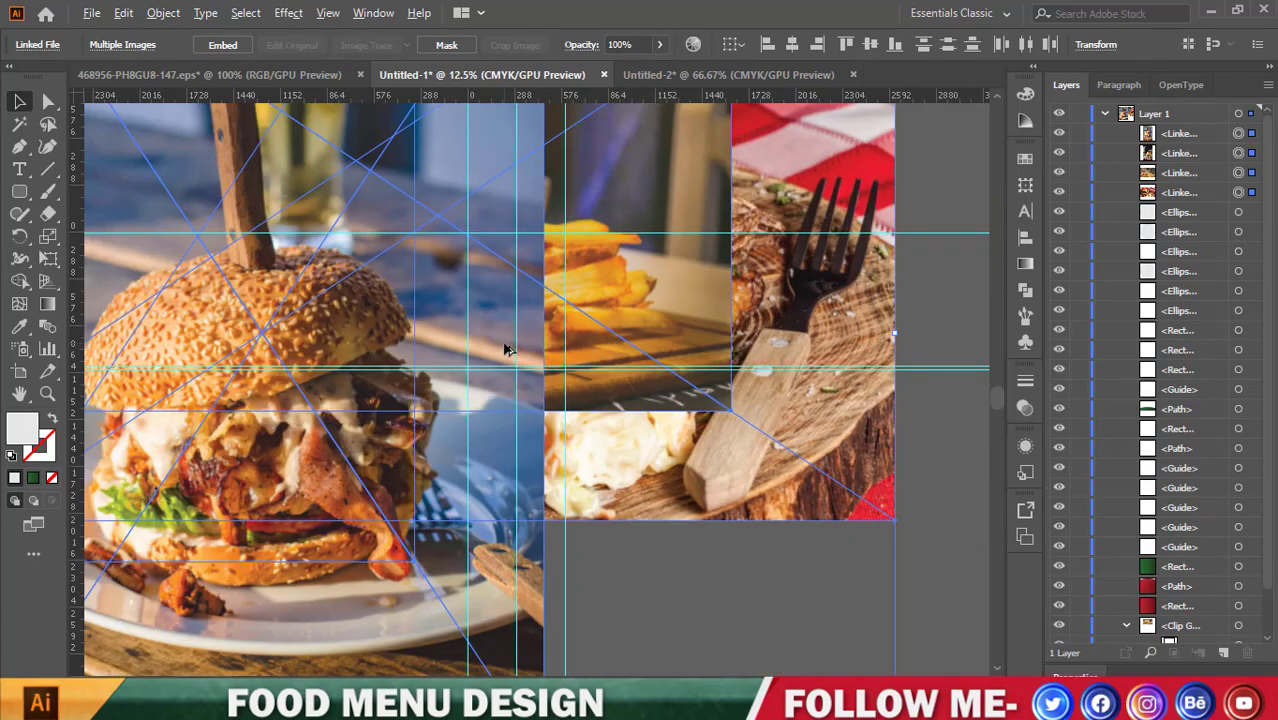
{"action": "scroll", "coordinate": [505, 349], "scroll_direction": "down", "scroll_amount": 2}
{"action": "left_click", "coordinate": [728, 406]}
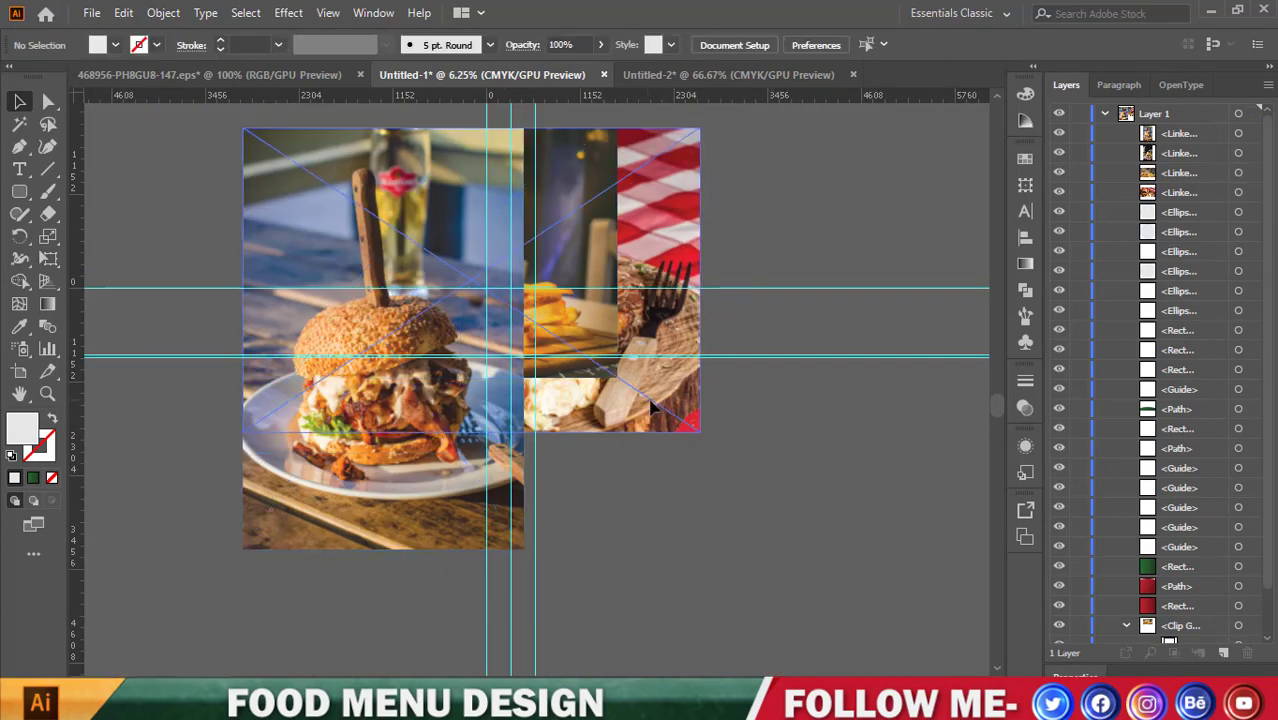
{"action": "left_click_drag", "start_coordinate": [651, 405], "coordinate": [775, 530]}
{"action": "key", "text": "ctrl+shift+a"}
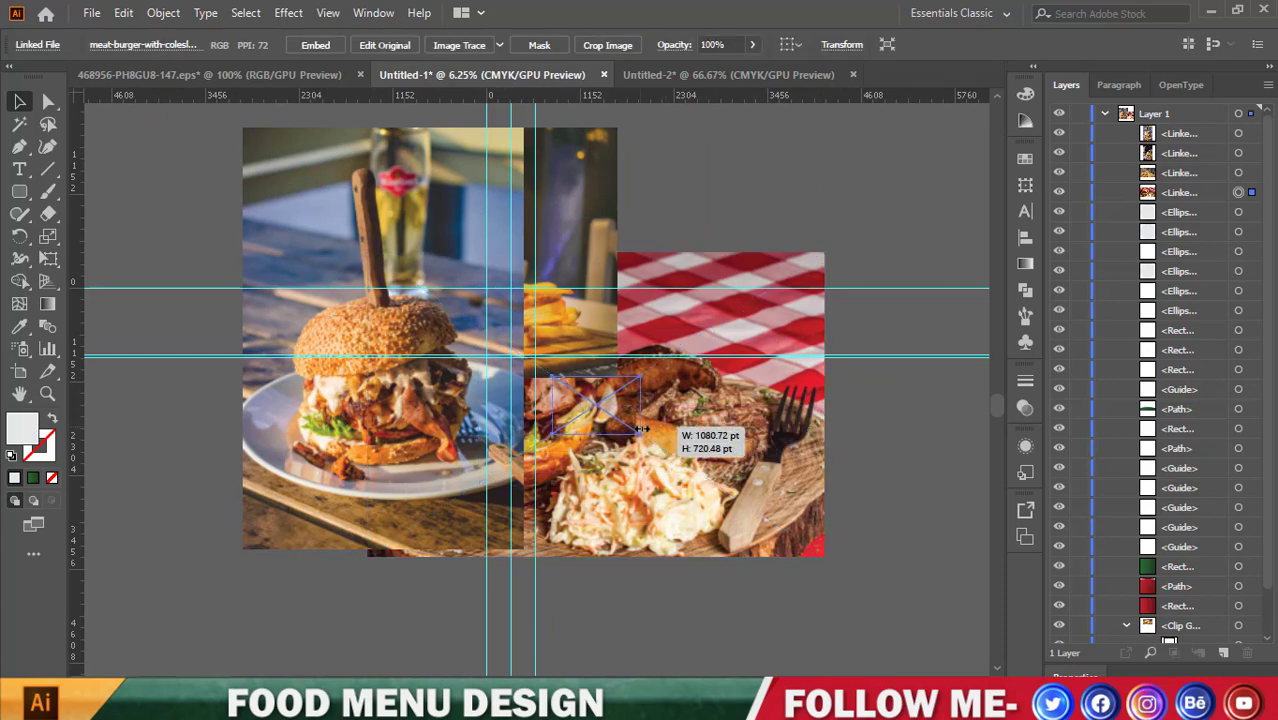
{"action": "mouse_move", "coordinate": [826, 405]}
{"action": "left_mouse_down"}
{"action": "mouse_move", "coordinate": [650, 415]}
{"action": "mouse_move", "coordinate": [768, 415]}
{"action": "left_mouse_up"}
{"action": "left_click", "coordinate": [497, 372]}
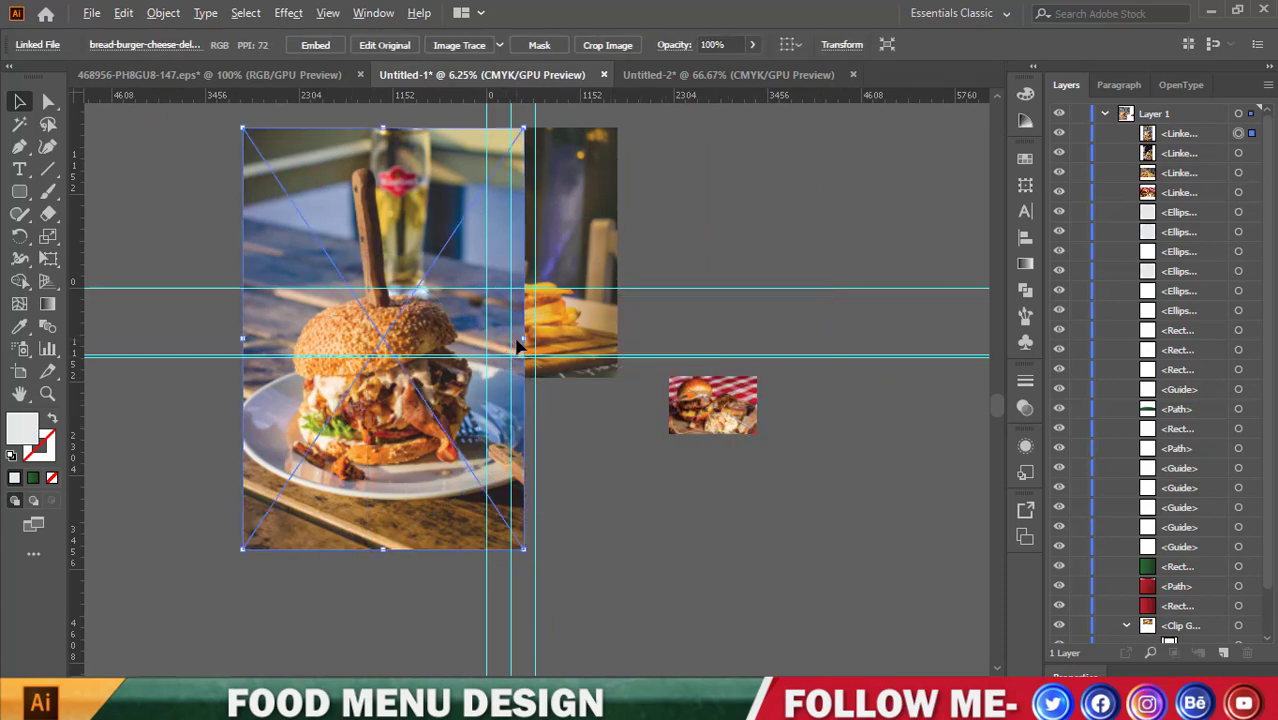
{"action": "mouse_move", "coordinate": [525, 340]}
{"action": "left_mouse_down"}
{"action": "mouse_move", "coordinate": [408, 340]}
{"action": "mouse_move", "coordinate": [750, 305]}
{"action": "mouse_move", "coordinate": [787, 228]}
{"action": "left_mouse_up"}
{"action": "left_click_drag", "start_coordinate": [568, 158], "coordinate": [484, 325]}
{"action": "left_click_drag", "start_coordinate": [562, 250], "coordinate": [648, 402]}
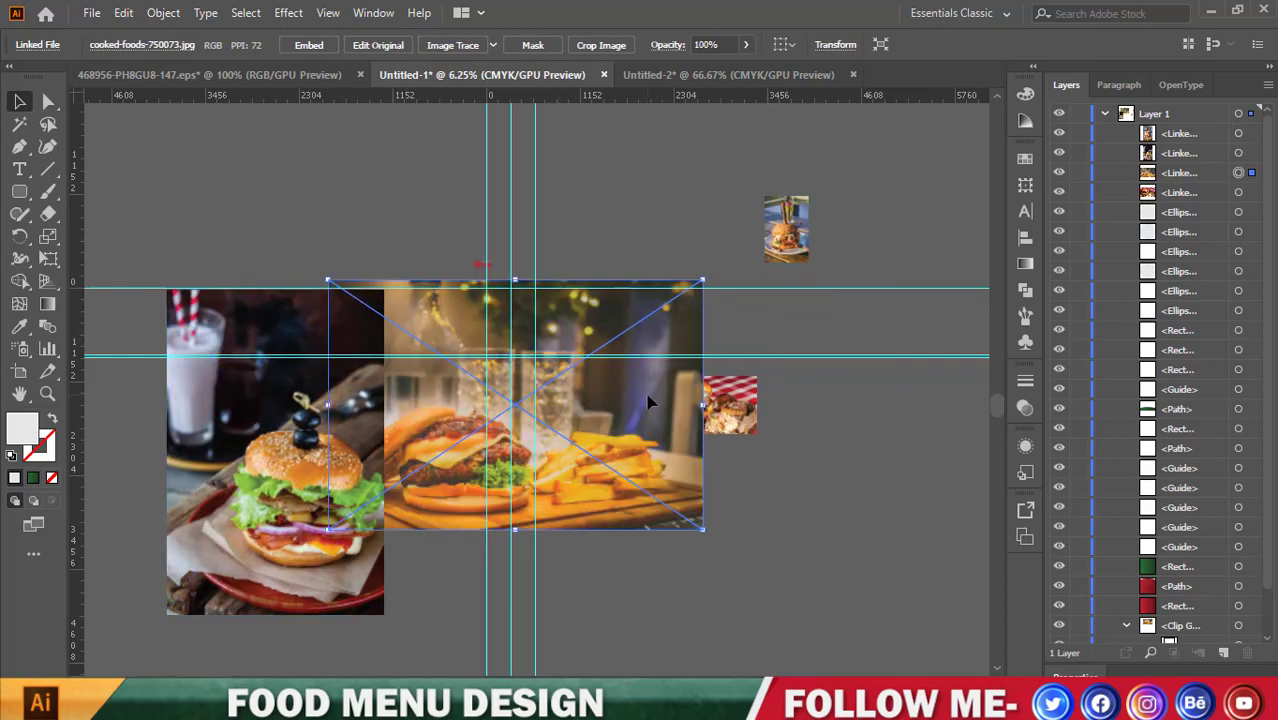
Check the other open documents, return to the Untitled-1 flyer and delete the cooked-foods photo.
{"action": "left_click", "coordinate": [689, 74]}
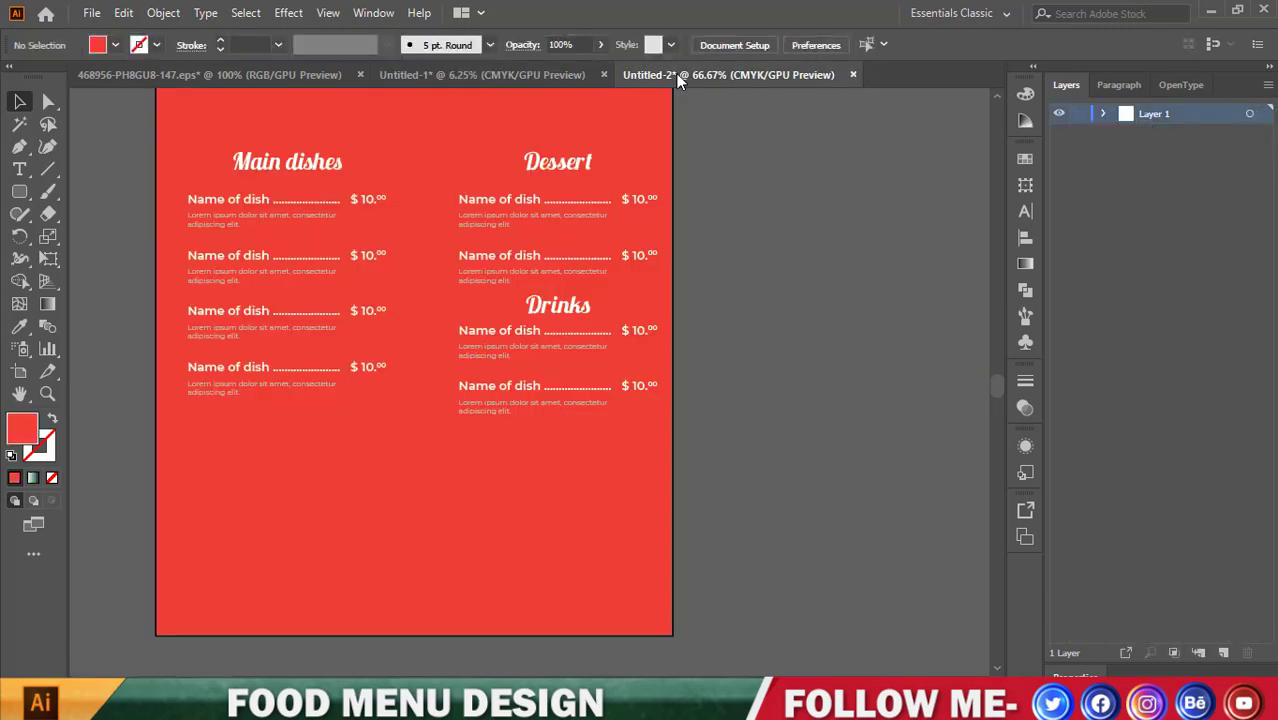
{"action": "left_click", "coordinate": [310, 74]}
{"action": "left_click", "coordinate": [482, 74]}
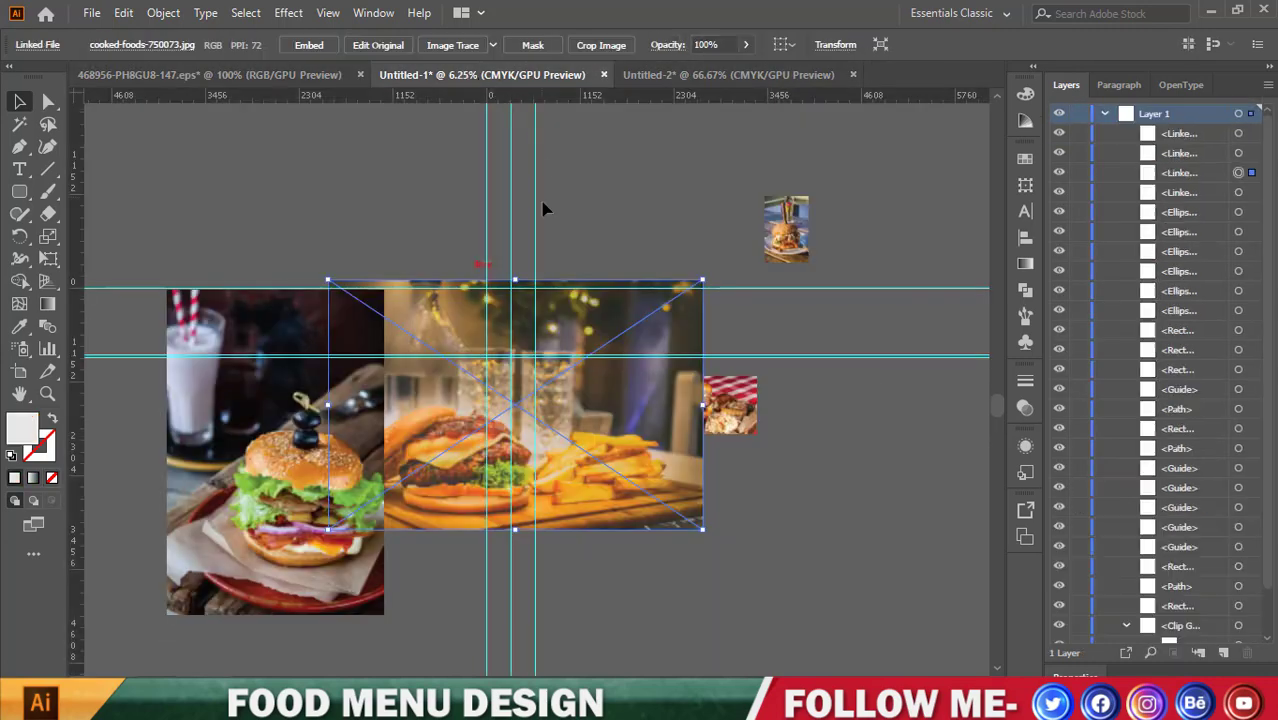
{"action": "scroll", "coordinate": [540, 270], "scroll_direction": "down", "scroll_amount": 3}
{"action": "left_click_drag", "start_coordinate": [470, 360], "coordinate": [540, 480]}
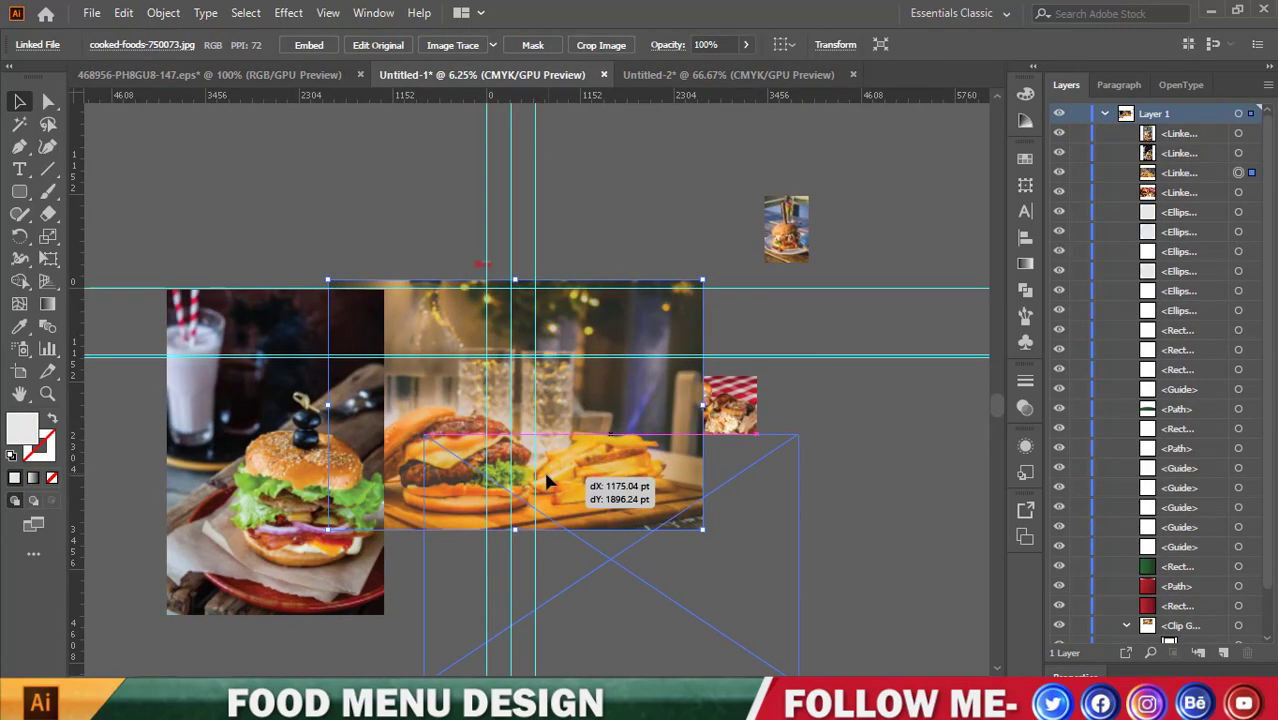
{"action": "scroll", "coordinate": [540, 480], "scroll_direction": "down", "scroll_amount": 4}
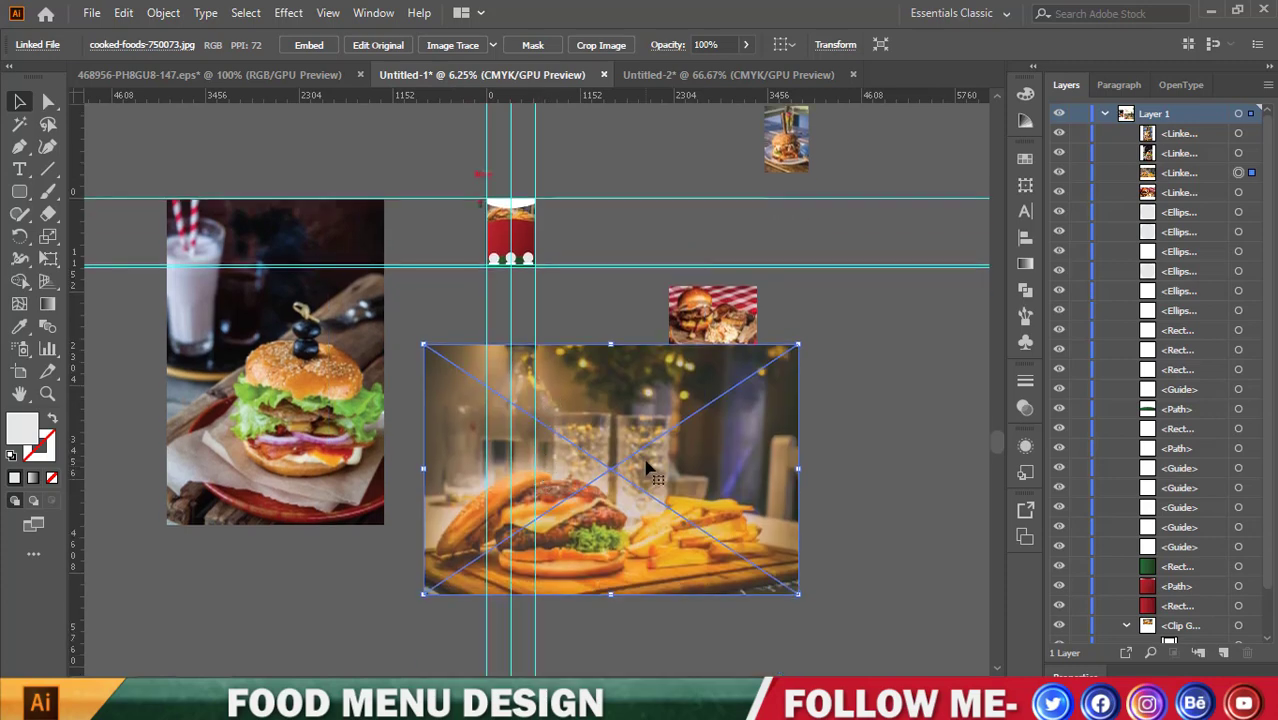
{"action": "key", "text": "Delete"}
Shrink the milkshake burger photo and line up the sesame-bun and steak burger photos beside the flyer.
{"action": "left_click", "coordinate": [318, 400]}
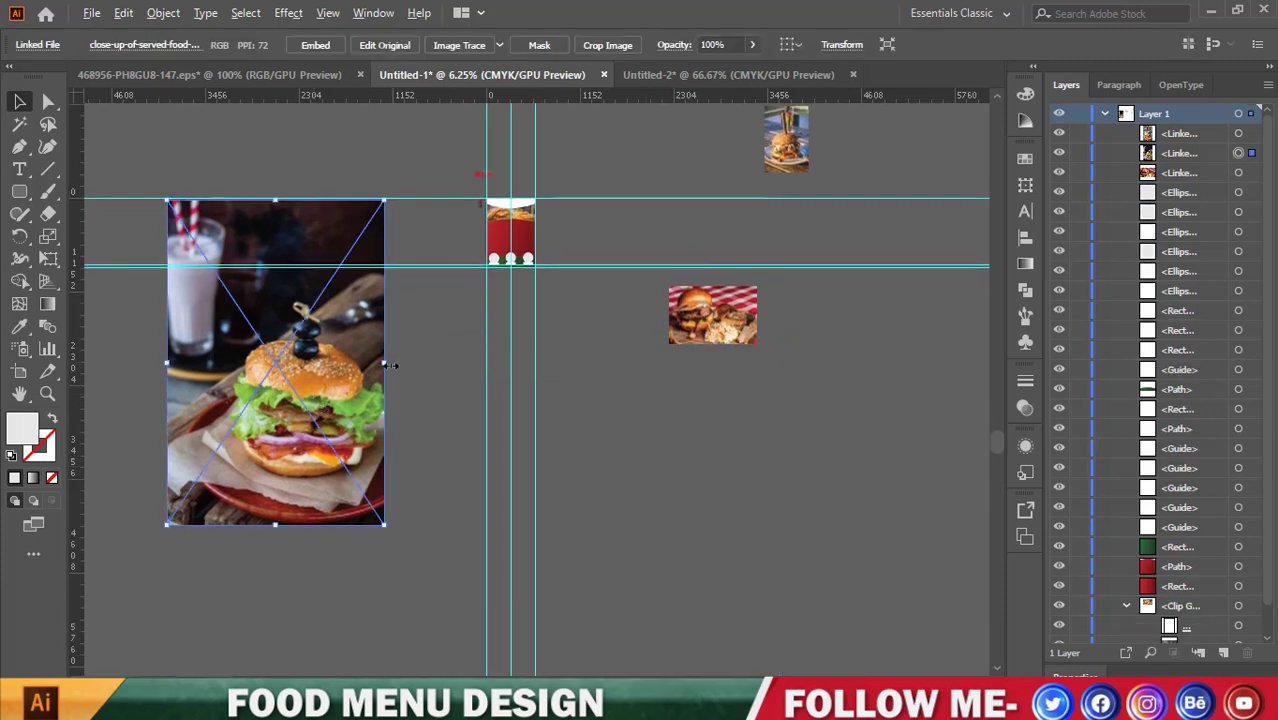
{"action": "mouse_move", "coordinate": [391, 366]}
{"action": "left_mouse_down"}
{"action": "mouse_move", "coordinate": [285, 366]}
{"action": "mouse_move", "coordinate": [562, 248]}
{"action": "left_mouse_up"}
{"action": "scroll", "coordinate": [508, 192], "scroll_direction": "up", "scroll_amount": 3}
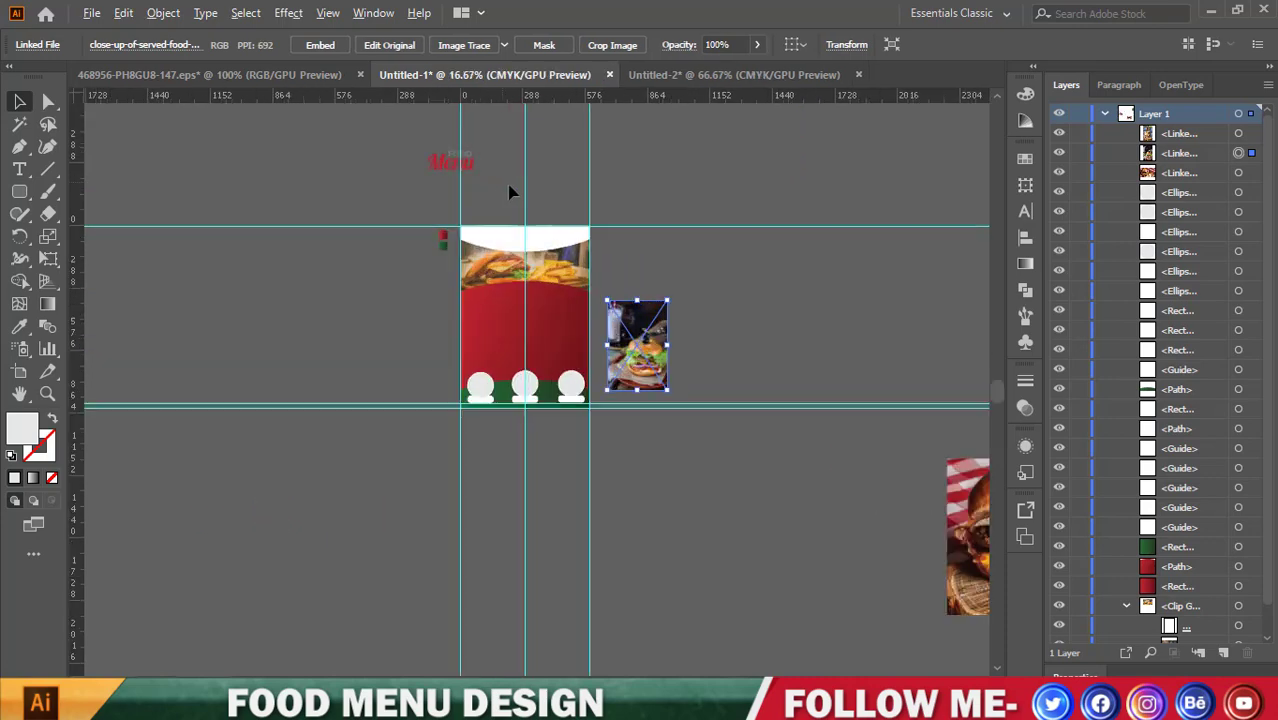
{"action": "scroll", "coordinate": [537, 234], "scroll_direction": "down", "scroll_amount": 3}
{"action": "left_click_drag", "start_coordinate": [856, 163], "coordinate": [455, 290]}
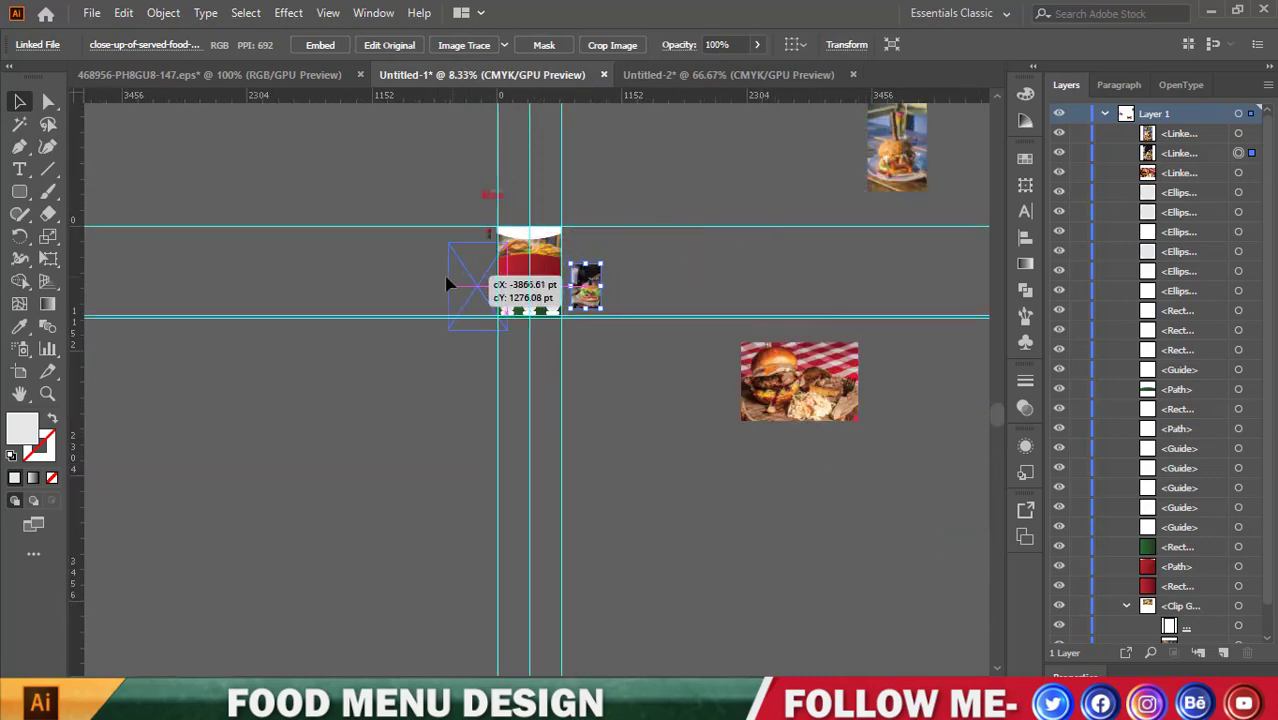
{"action": "scroll", "coordinate": [508, 270], "scroll_direction": "up", "scroll_amount": 1}
{"action": "scroll", "coordinate": [513, 265], "scroll_direction": "up", "scroll_amount": 2}
{"action": "scroll", "coordinate": [618, 321], "scroll_direction": "down", "scroll_amount": 2}
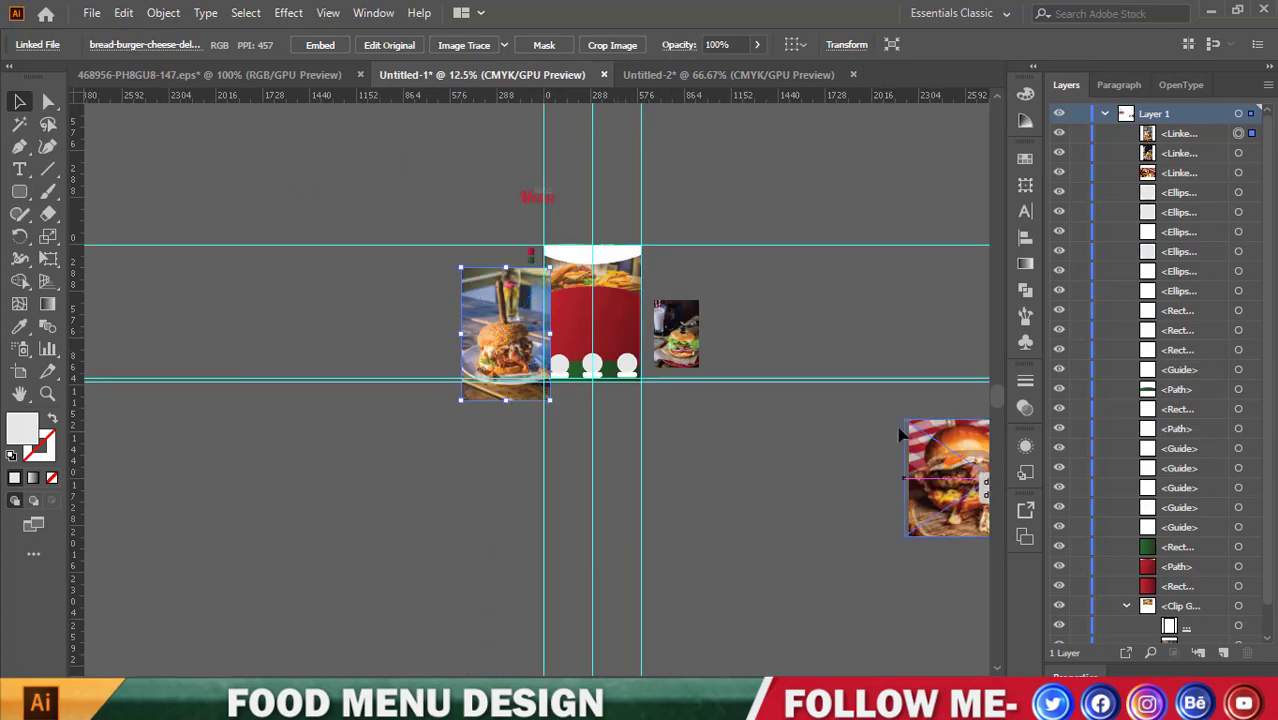
{"action": "left_click_drag", "start_coordinate": [899, 434], "coordinate": [642, 192]}
{"action": "scroll", "coordinate": [605, 288], "scroll_direction": "up", "scroll_amount": 2}
{"action": "scroll", "coordinate": [605, 295], "scroll_direction": "up", "scroll_amount": 1}
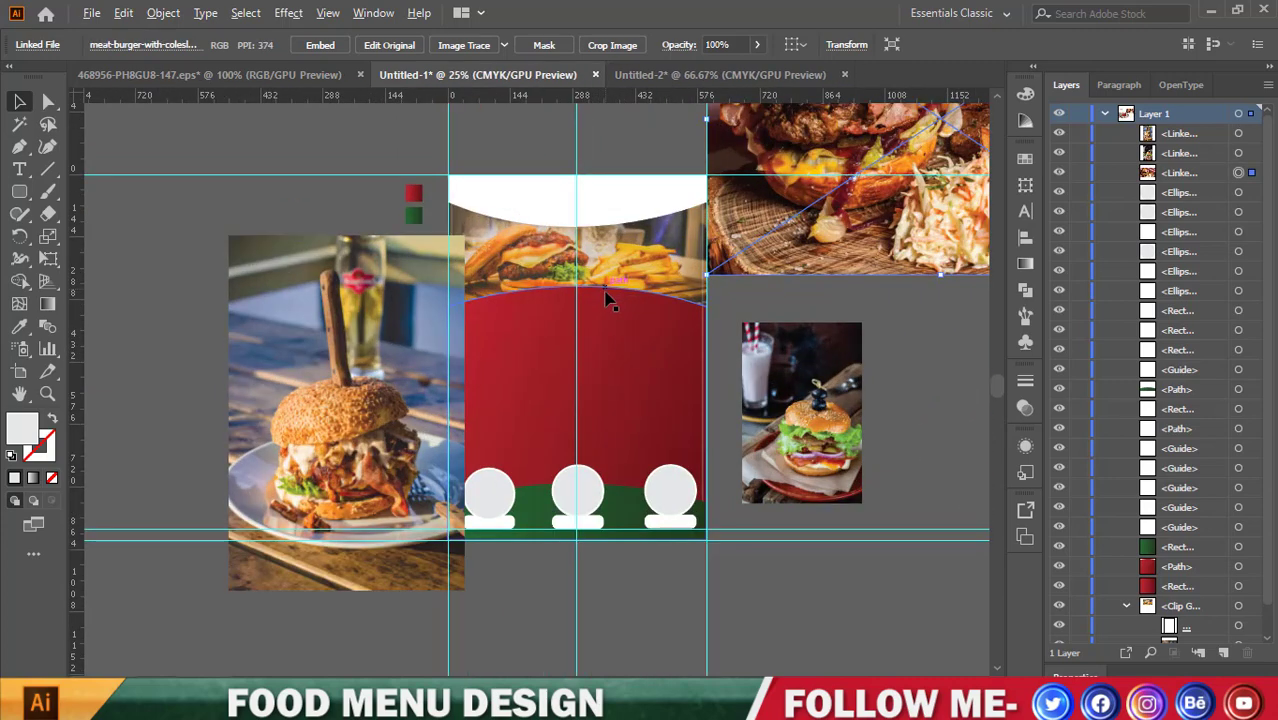
{"action": "scroll", "coordinate": [590, 330], "scroll_direction": "up", "scroll_amount": 1}
{"action": "scroll", "coordinate": [551, 585], "scroll_direction": "up", "scroll_amount": 1}
{"action": "scroll", "coordinate": [385, 575], "scroll_direction": "up", "scroll_amount": 1}
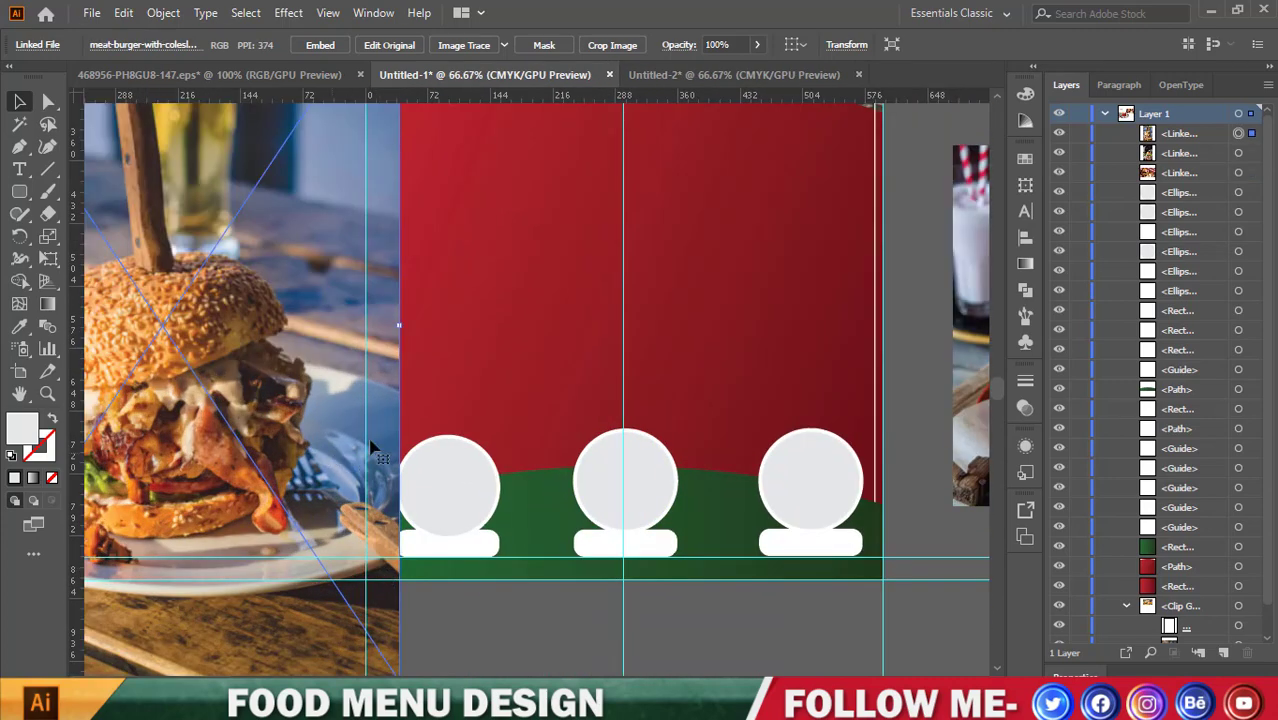
Shrink the sesame-bun burger photo over the left white circle and bring the circle in front of it.
{"action": "left_click", "coordinate": [411, 330]}
{"action": "mouse_move", "coordinate": [403, 322]}
{"action": "left_mouse_down"}
{"action": "mouse_move", "coordinate": [207, 330]}
{"action": "mouse_move", "coordinate": [457, 466]}
{"action": "left_mouse_up"}
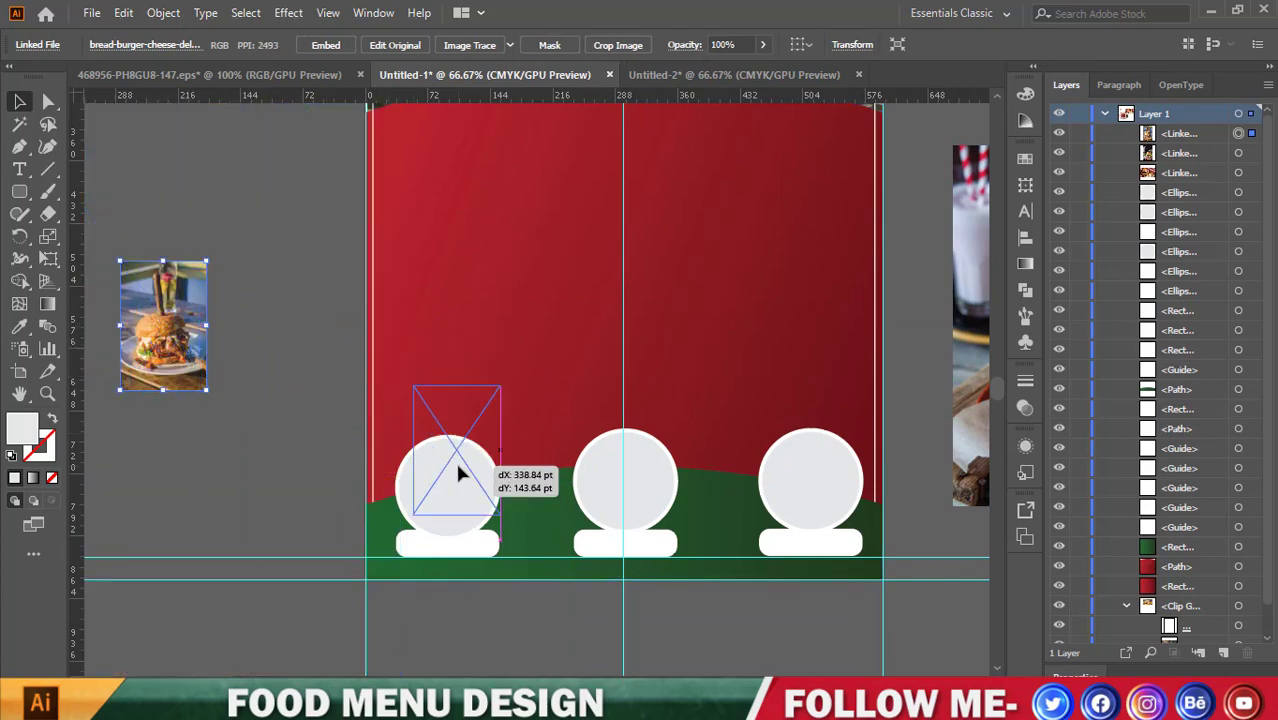
{"action": "scroll", "coordinate": [460, 468], "scroll_direction": "up", "scroll_amount": 2}
{"action": "scroll", "coordinate": [470, 470], "scroll_direction": "up", "scroll_amount": 1}
{"action": "left_click", "coordinate": [386, 552]}
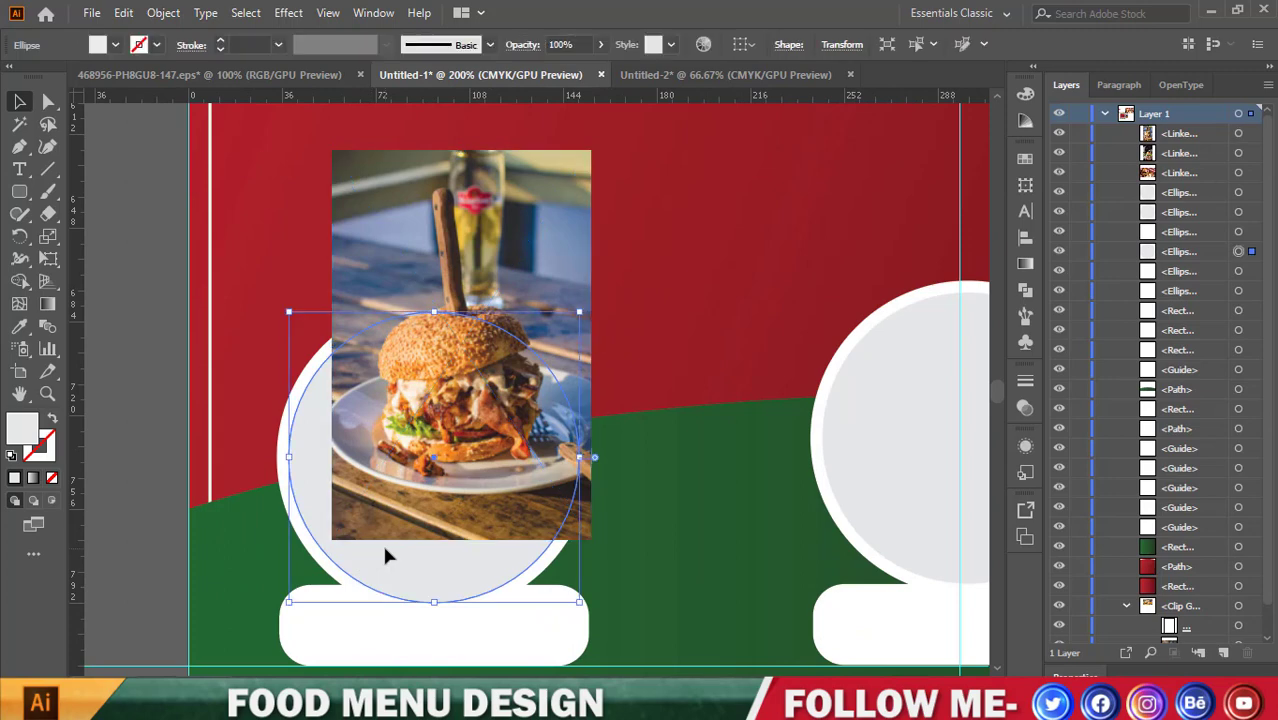
{"action": "left_click", "coordinate": [427, 425]}
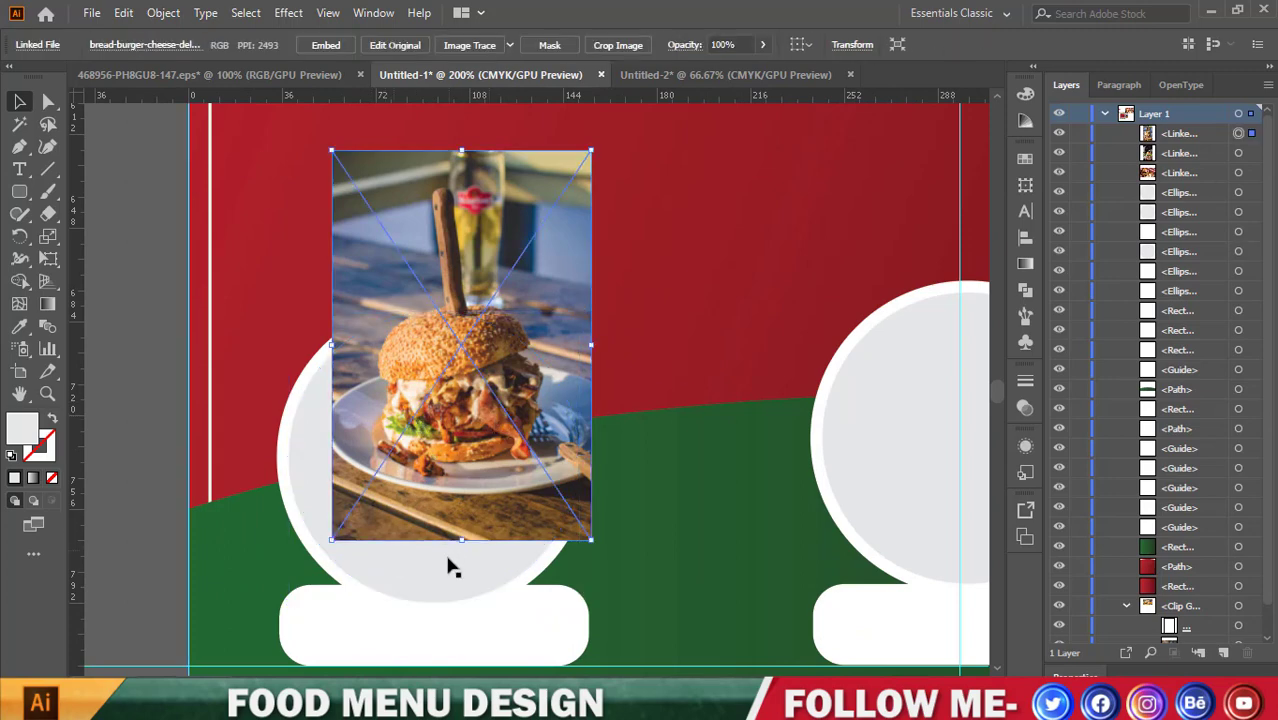
{"action": "left_click", "coordinate": [422, 565]}
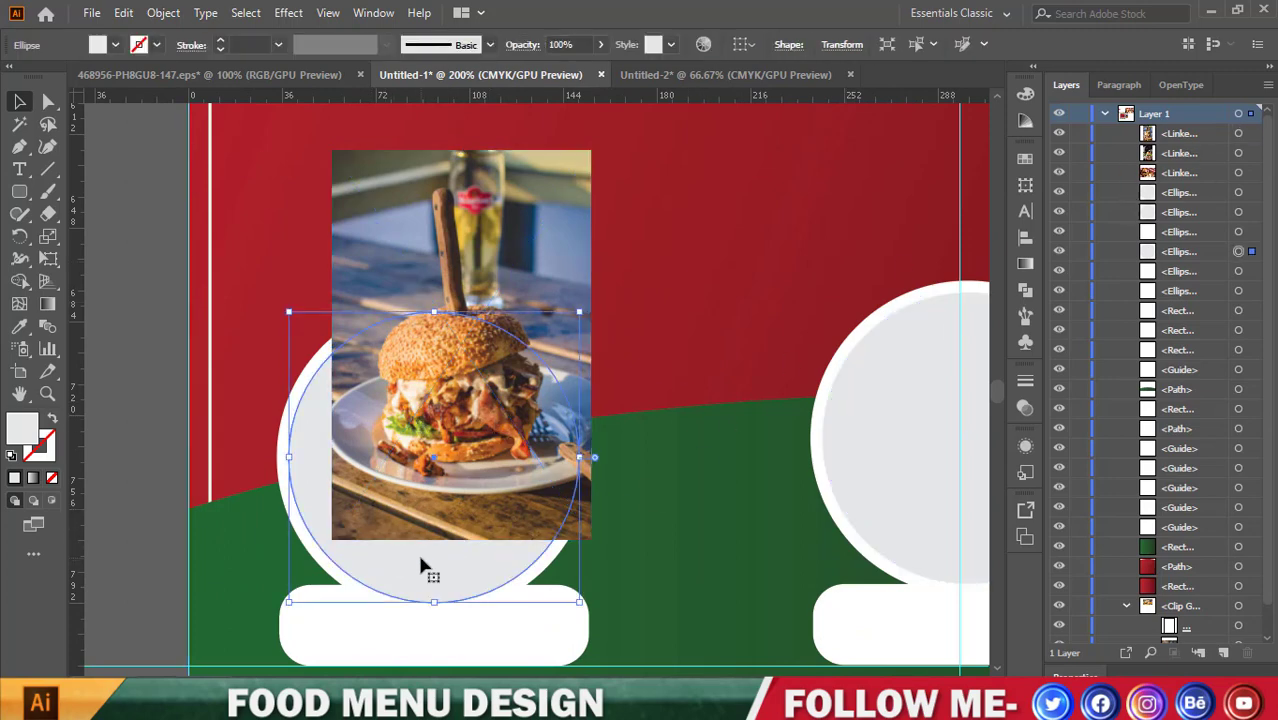
{"action": "right_click", "coordinate": [422, 565]}
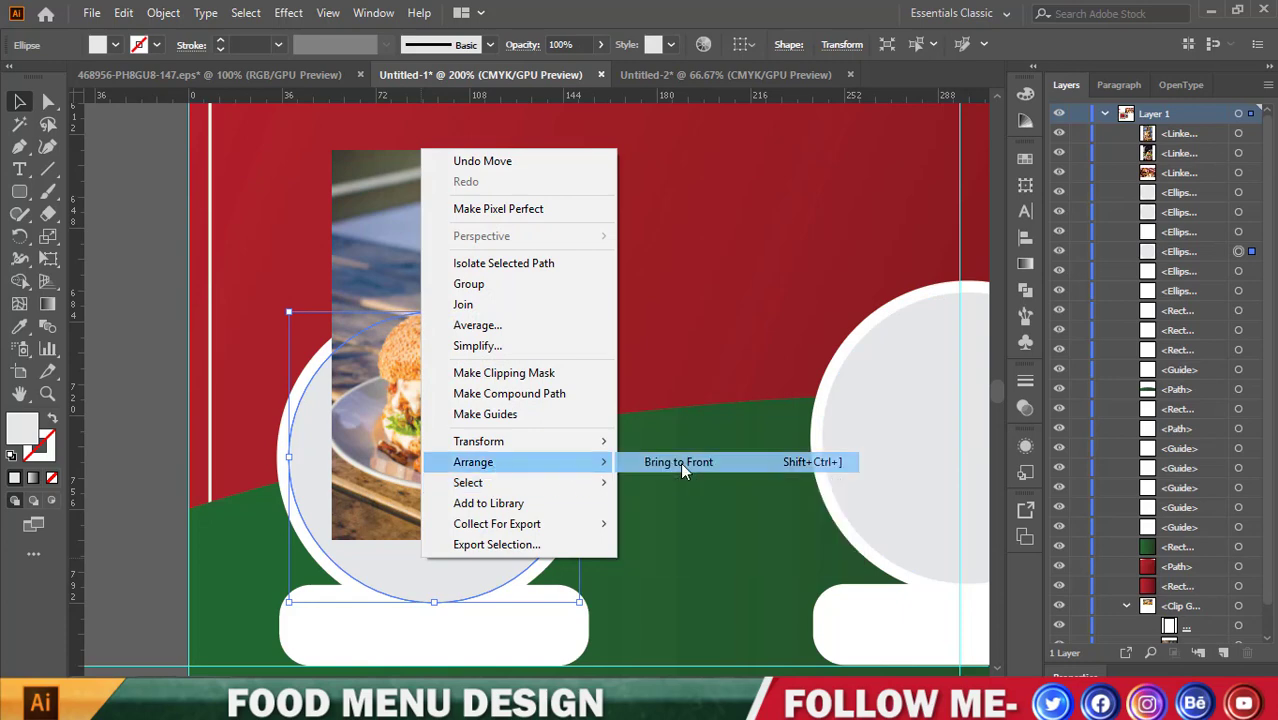
{"action": "left_click", "coordinate": [685, 465]}
Clip the burger photo inside the left circle, then reposition and enlarge it to fill the frame.
{"action": "left_click", "coordinate": [562, 274], "text": "shift"}
{"action": "right_click", "coordinate": [497, 365]}
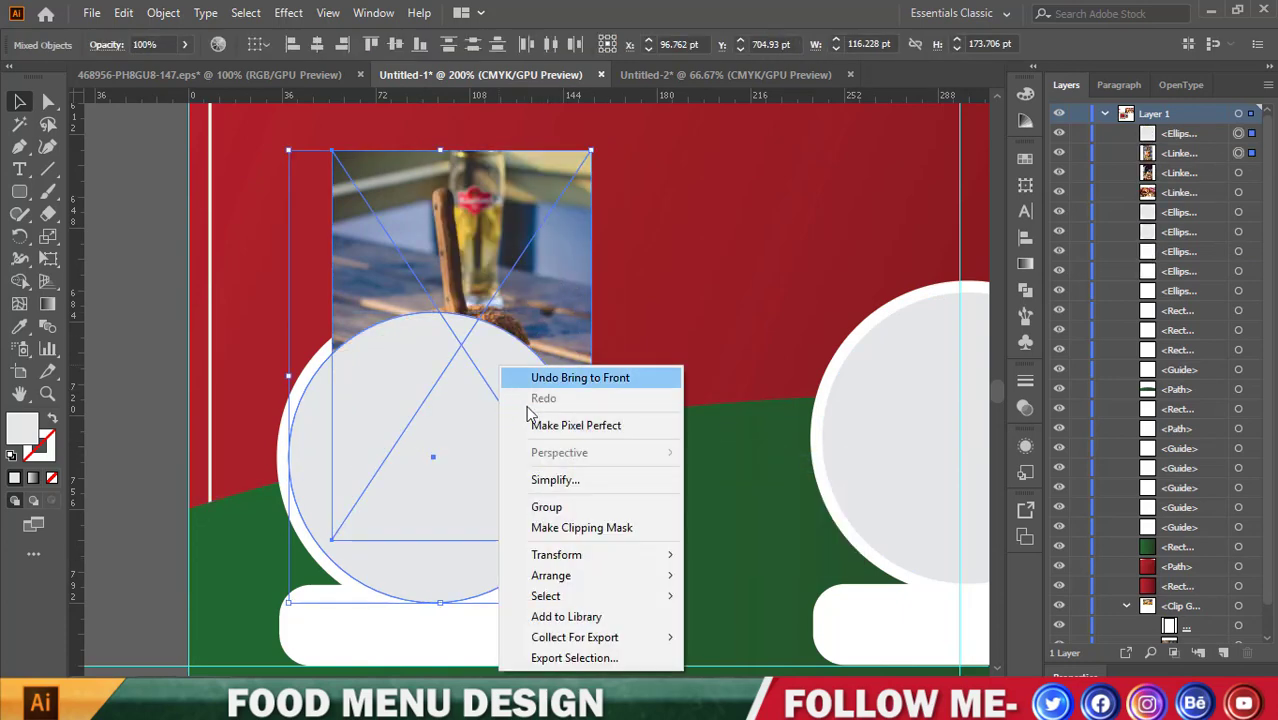
{"action": "left_click", "coordinate": [562, 526]}
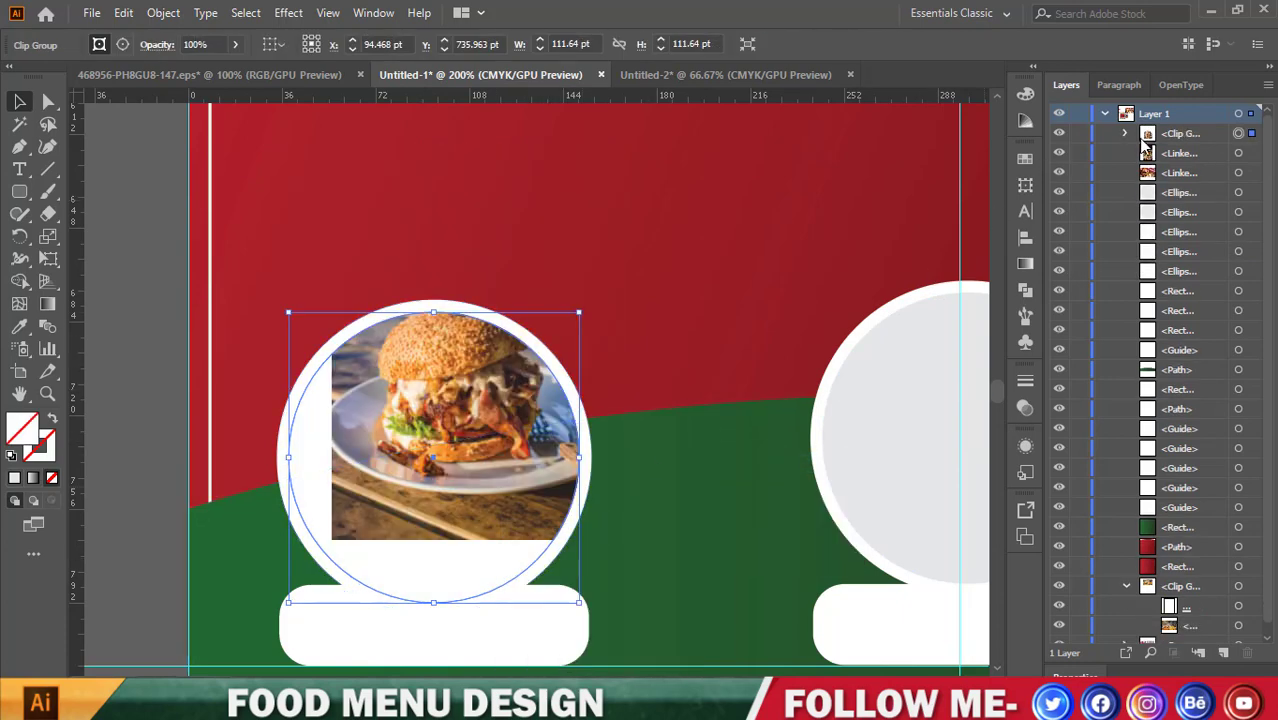
{"action": "left_click", "coordinate": [1244, 173]}
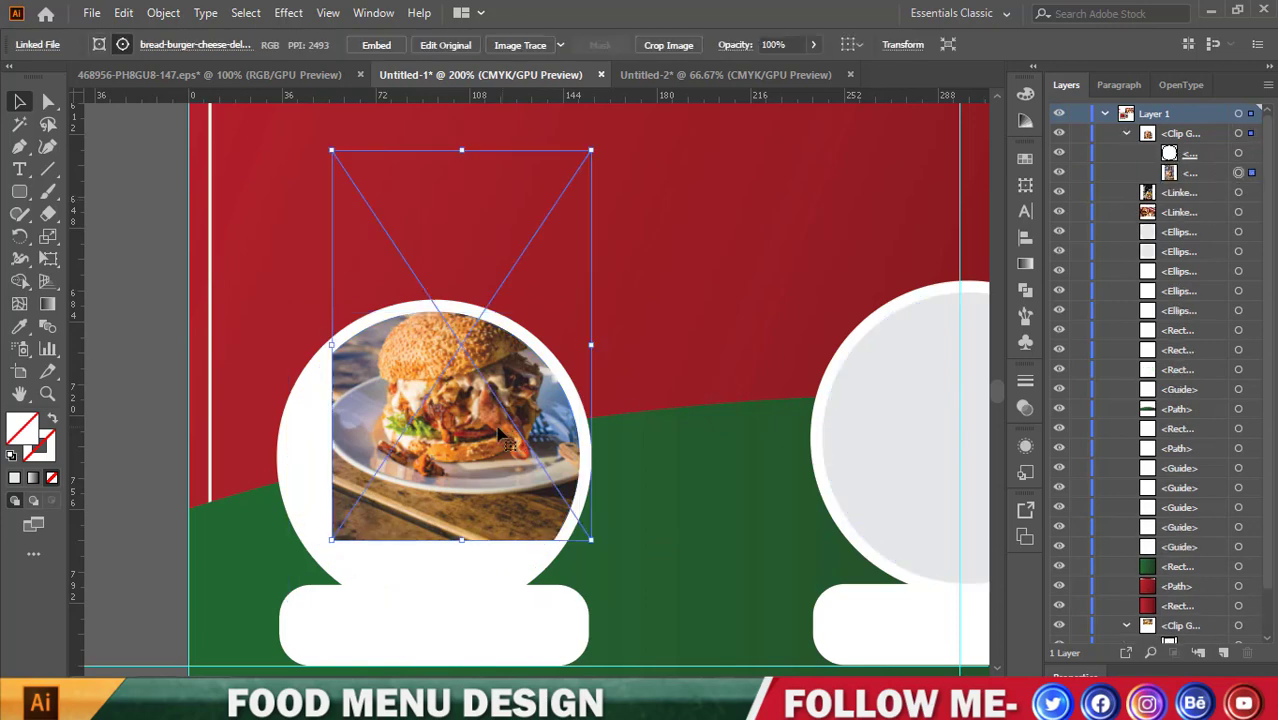
{"action": "left_click_drag", "start_coordinate": [497, 428], "coordinate": [470, 496]}
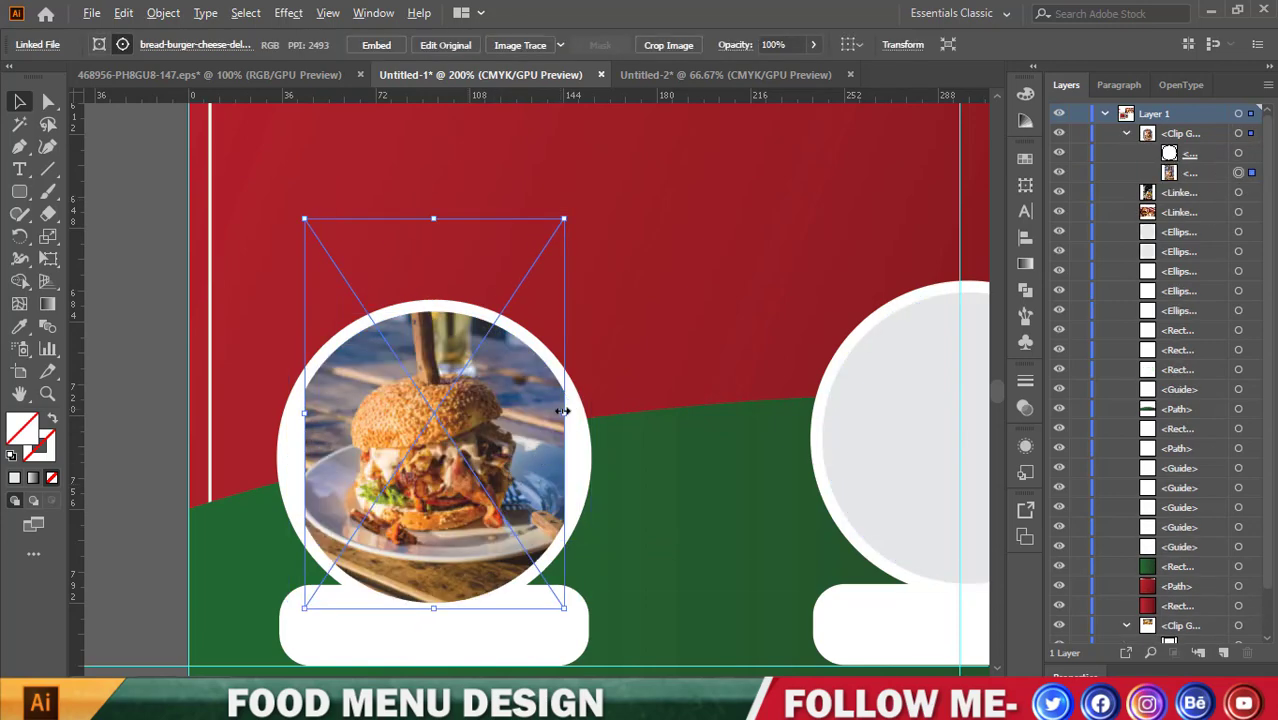
{"action": "mouse_move", "coordinate": [563, 411]}
{"action": "left_mouse_down"}
{"action": "mouse_move", "coordinate": [570, 445]}
{"action": "mouse_move", "coordinate": [606, 431]}
{"action": "mouse_move", "coordinate": [540, 404]}
{"action": "left_mouse_up"}
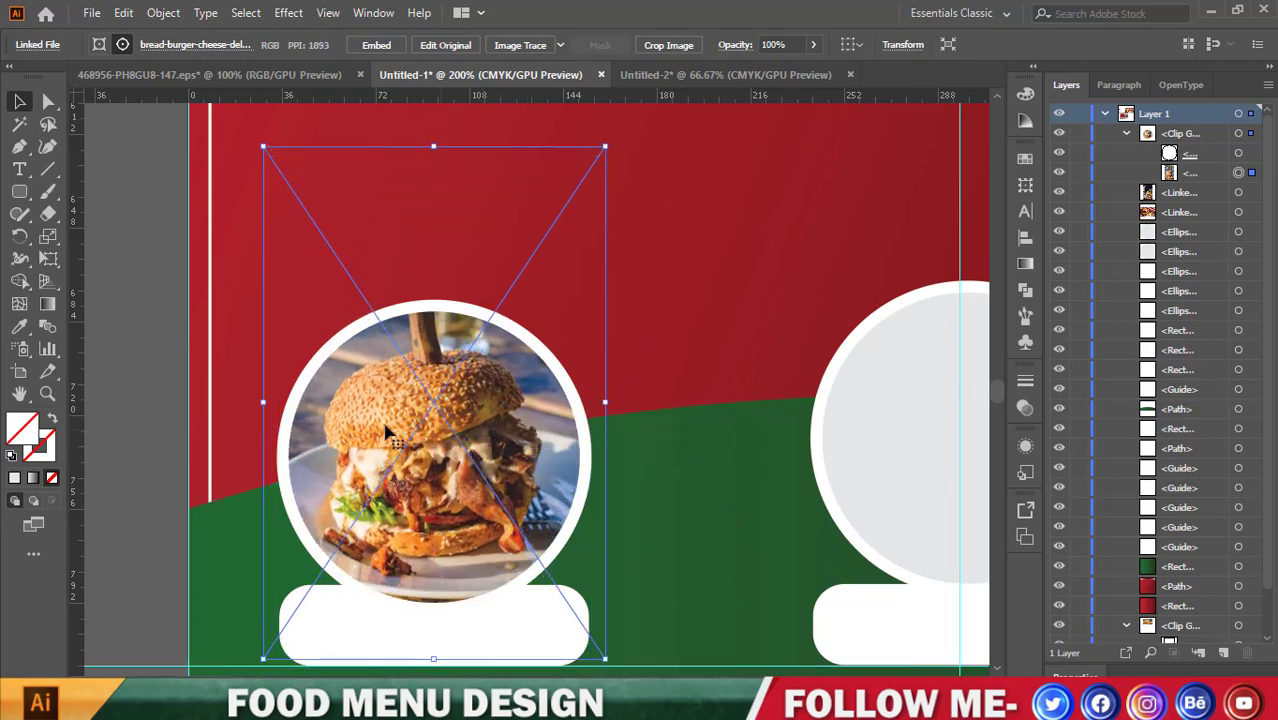
{"action": "scroll", "coordinate": [330, 420], "scroll_direction": "down", "scroll_amount": 2}
Move the olive-topped burger photo over the middle circle, bring the circle to front and clip the photo inside it.
{"action": "scroll", "coordinate": [468, 610], "scroll_direction": "down", "scroll_amount": 3}
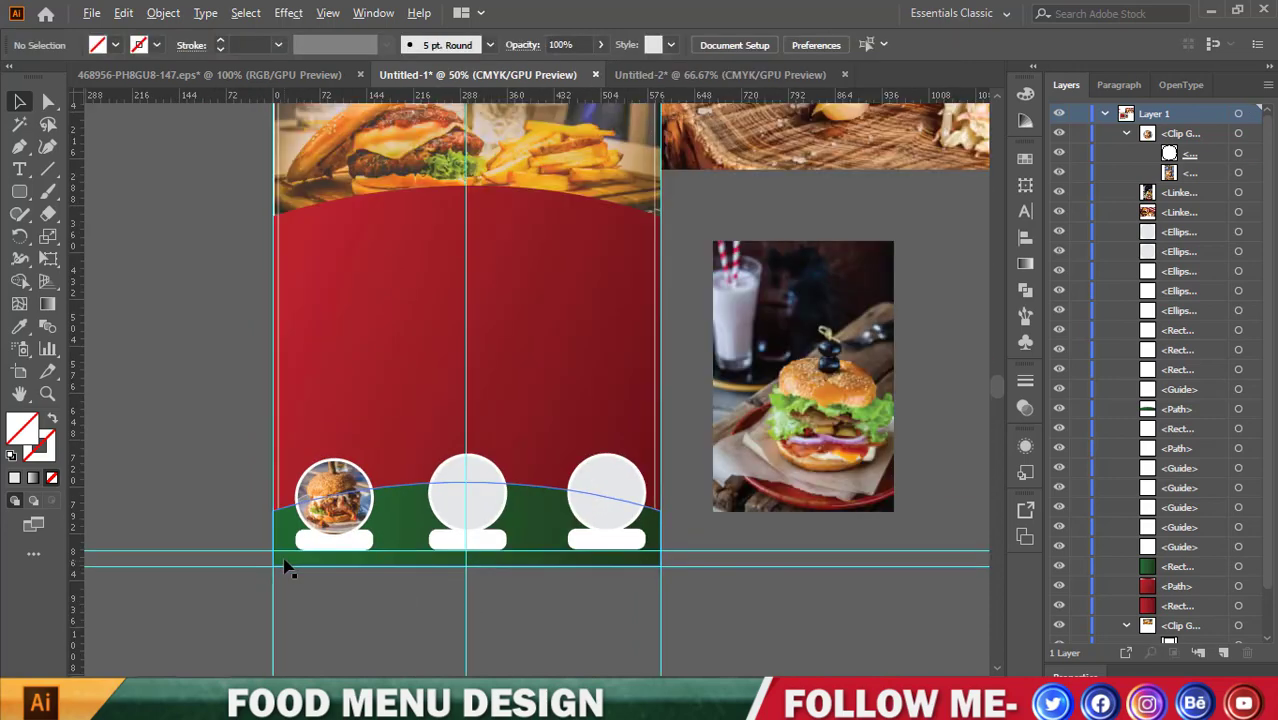
{"action": "left_click_drag", "start_coordinate": [836, 354], "coordinate": [479, 458]}
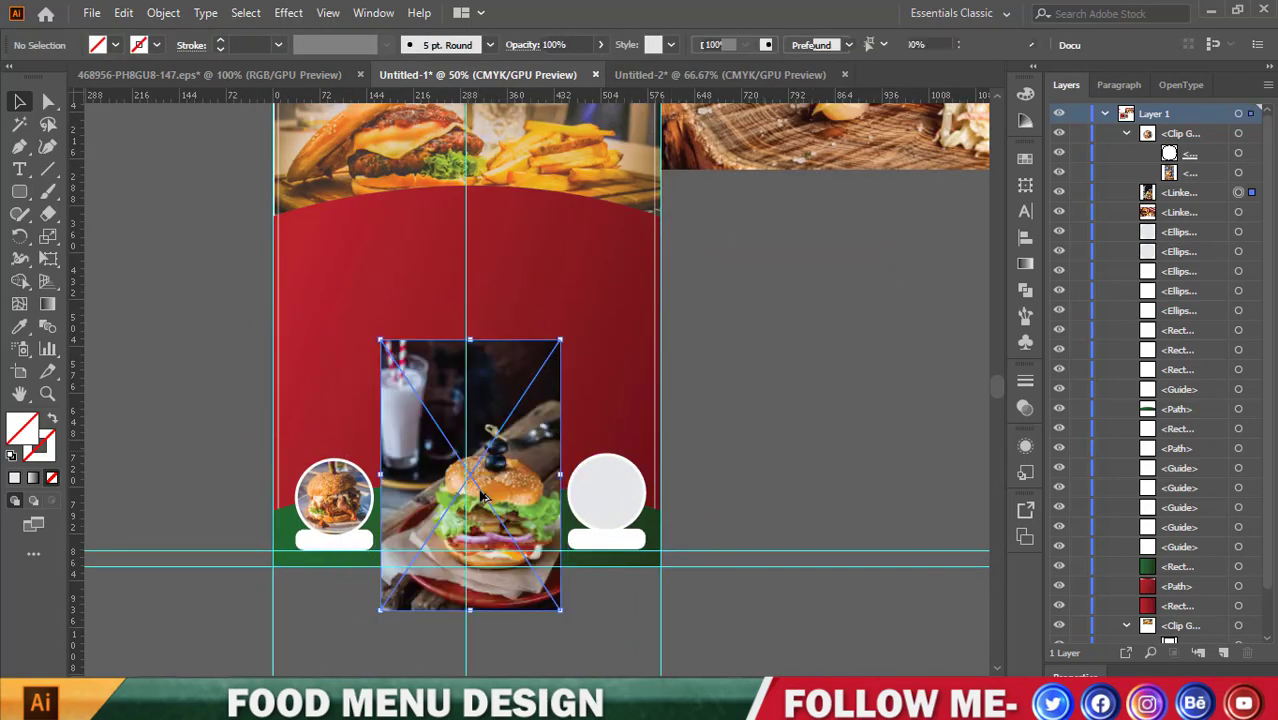
{"action": "scroll", "coordinate": [476, 480], "scroll_direction": "up", "scroll_amount": 4}
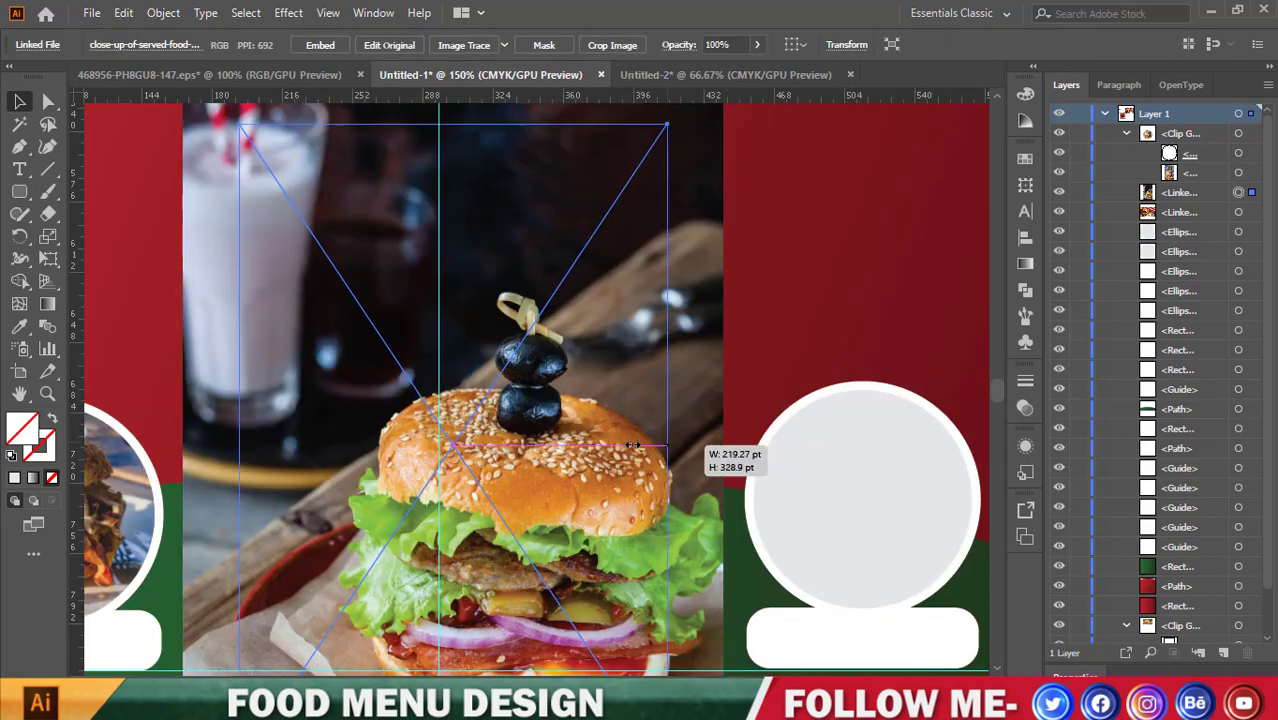
{"action": "scroll", "coordinate": [520, 450], "scroll_direction": "down", "scroll_amount": 2}
{"action": "mouse_move", "coordinate": [723, 442]}
{"action": "left_mouse_down"}
{"action": "mouse_move", "coordinate": [555, 442]}
{"action": "mouse_move", "coordinate": [515, 489]}
{"action": "left_mouse_up"}
{"action": "right_click", "coordinate": [362, 450]}
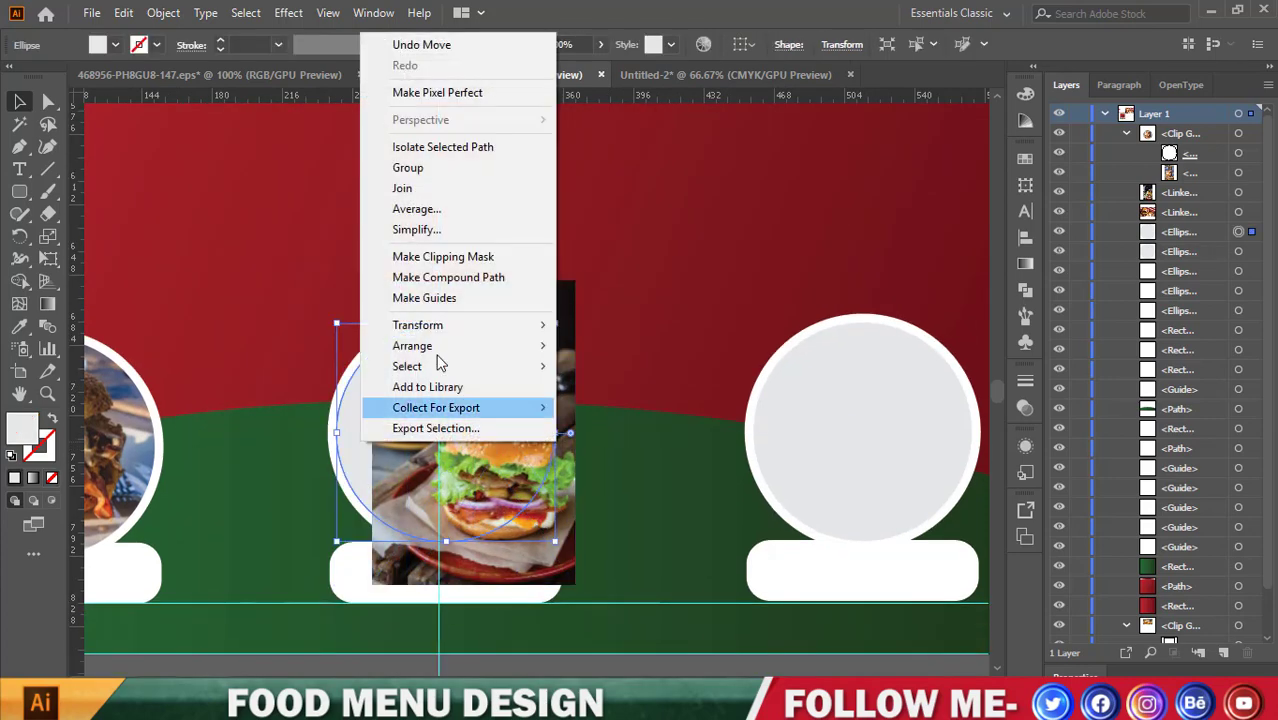
{"action": "key", "text": "ctrl+shift+bracketright"}
{"action": "left_click", "coordinate": [530, 320], "text": "shift"}
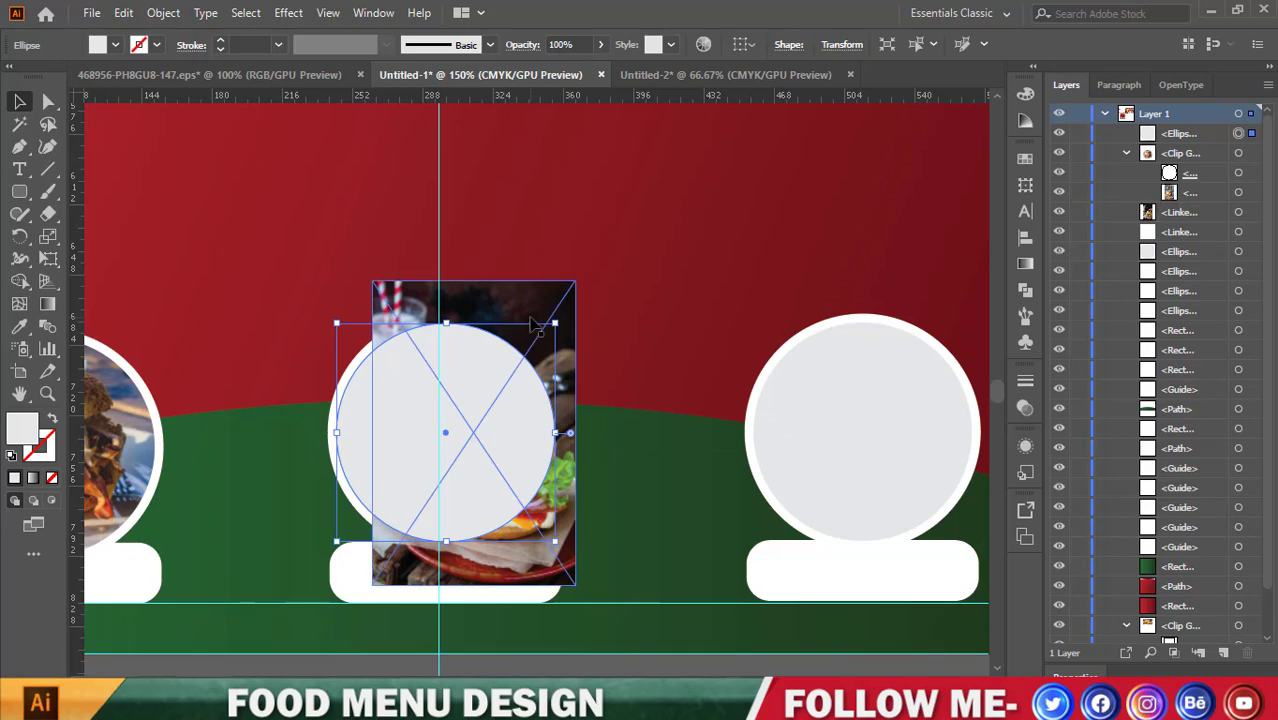
{"action": "right_click", "coordinate": [529, 318]}
{"action": "left_click", "coordinate": [570, 478]}
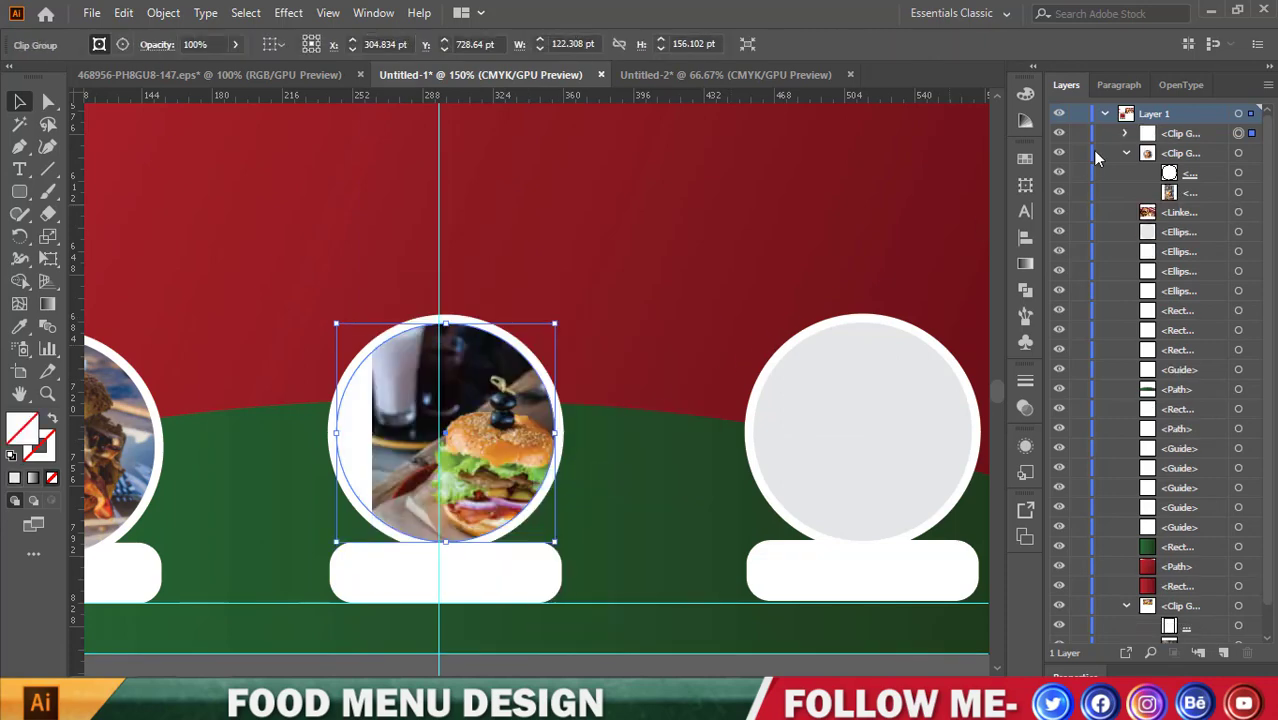
Shift the olive-topped burger image inside the middle circle's clip group to center it.
{"action": "left_click", "coordinate": [1124, 134]}
{"action": "left_click", "coordinate": [1250, 174]}
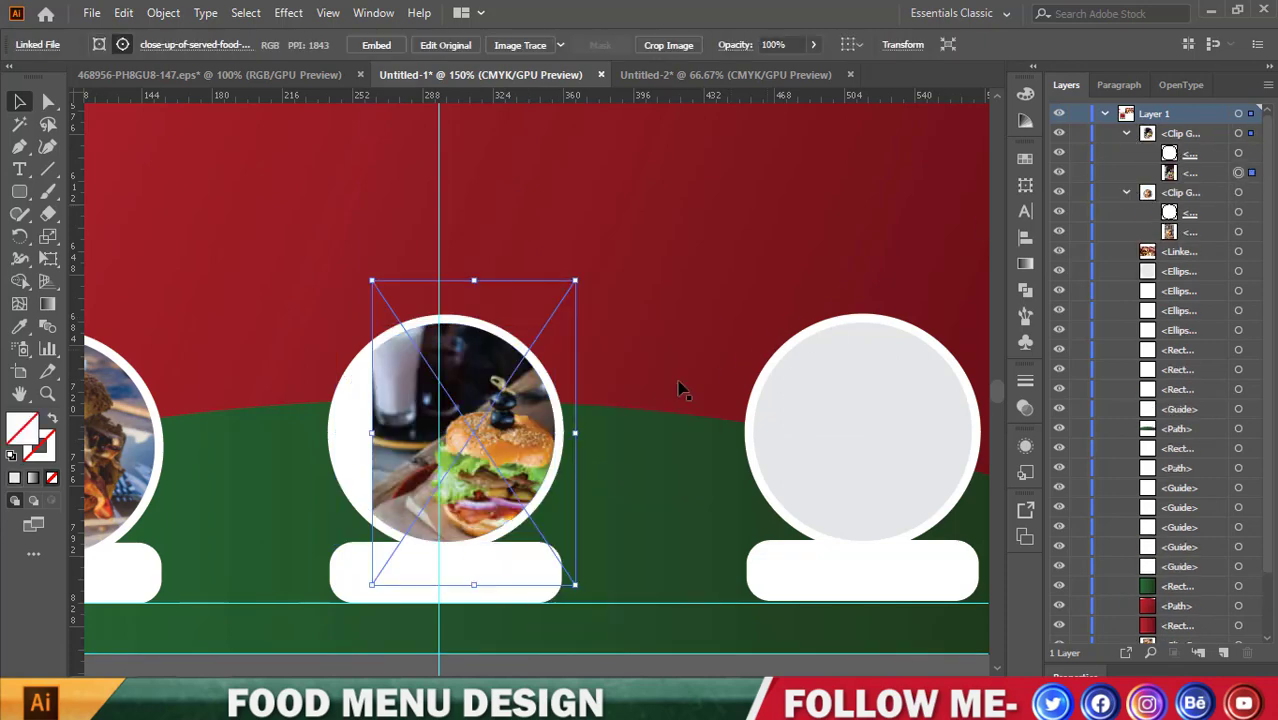
{"action": "key", "text": "ctrl+plus"}
{"action": "mouse_move", "coordinate": [633, 437]}
{"action": "left_mouse_down"}
{"action": "mouse_move", "coordinate": [570, 425]}
{"action": "mouse_move", "coordinate": [621, 443]}
{"action": "left_mouse_up"}
{"action": "left_click_drag", "start_coordinate": [508, 408], "coordinate": [475, 413]}
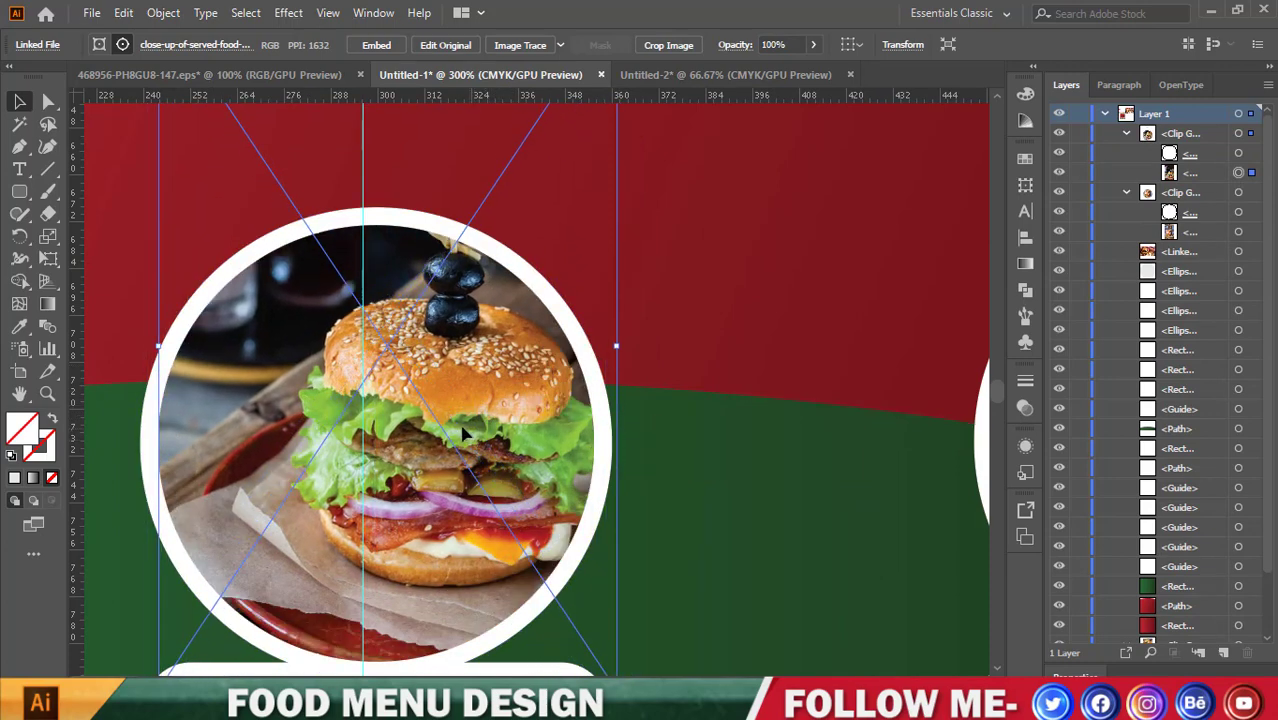
{"action": "mouse_move", "coordinate": [475, 413]}
{"action": "left_mouse_down"}
{"action": "mouse_move", "coordinate": [466, 443]}
{"action": "mouse_move", "coordinate": [484, 457]}
{"action": "mouse_move", "coordinate": [490, 428]}
{"action": "left_mouse_up"}
{"action": "scroll", "coordinate": [489, 418], "scroll_direction": "down", "scroll_amount": 3}
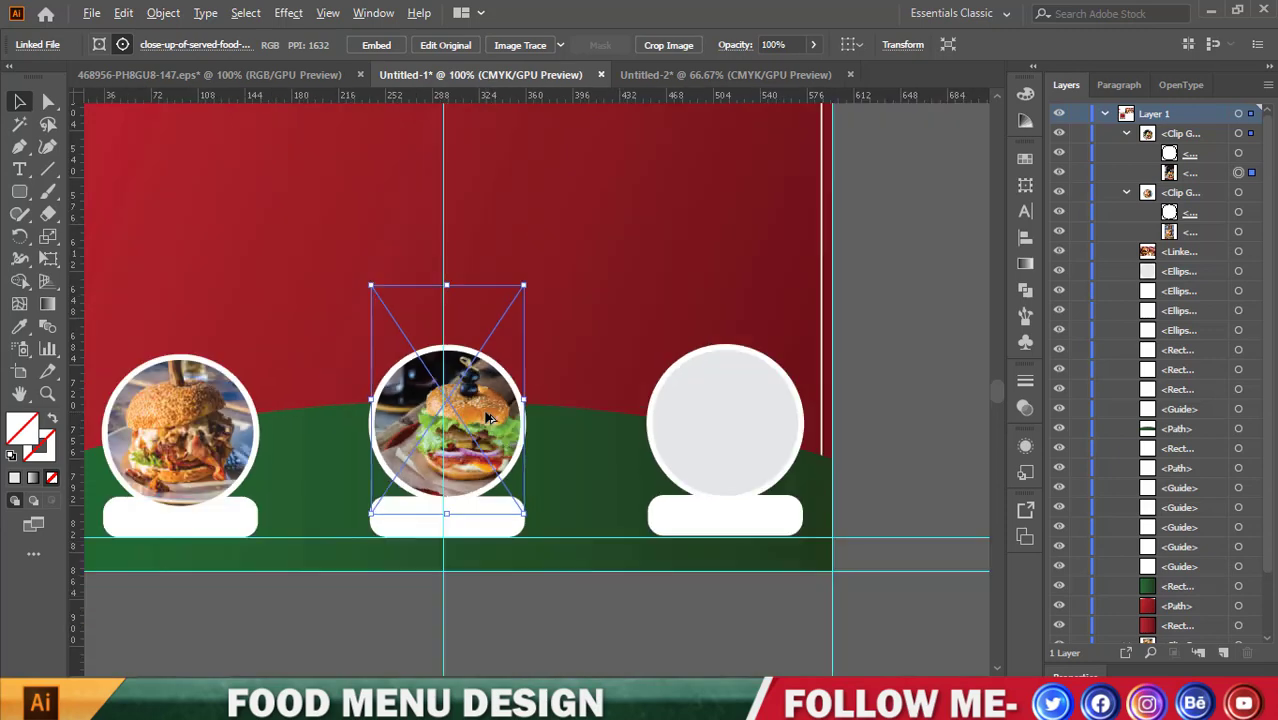
Move the burger-with-coleslaw photo onto the artboard.
{"action": "left_click", "coordinate": [582, 612]}
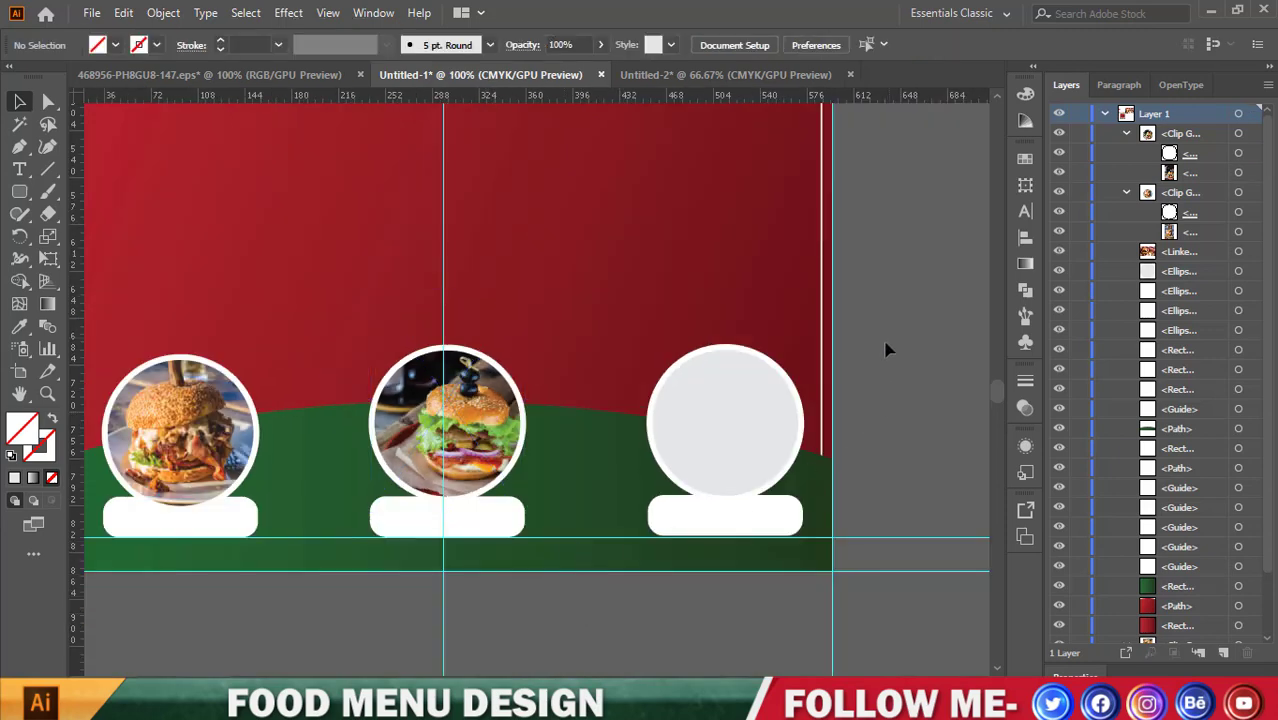
{"action": "left_click", "coordinate": [1125, 194]}
{"action": "scroll", "coordinate": [562, 371], "scroll_direction": "down", "scroll_amount": 2}
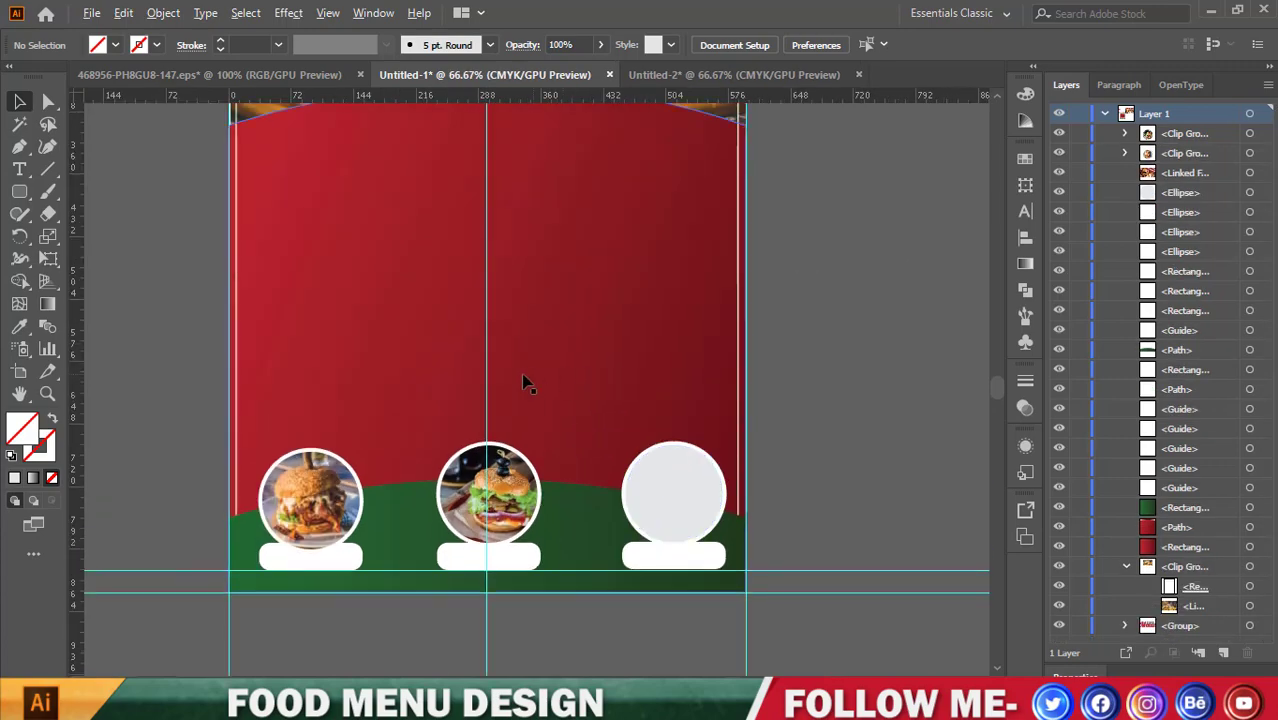
{"action": "scroll", "coordinate": [525, 380], "scroll_direction": "down", "scroll_amount": 3}
{"action": "left_click_drag", "start_coordinate": [766, 316], "coordinate": [618, 584]}
Shrink the coleslaw burger photo onto the right circle, bring the circle to front and clip the photo inside it.
{"action": "scroll", "coordinate": [610, 580], "scroll_direction": "up", "scroll_amount": 2}
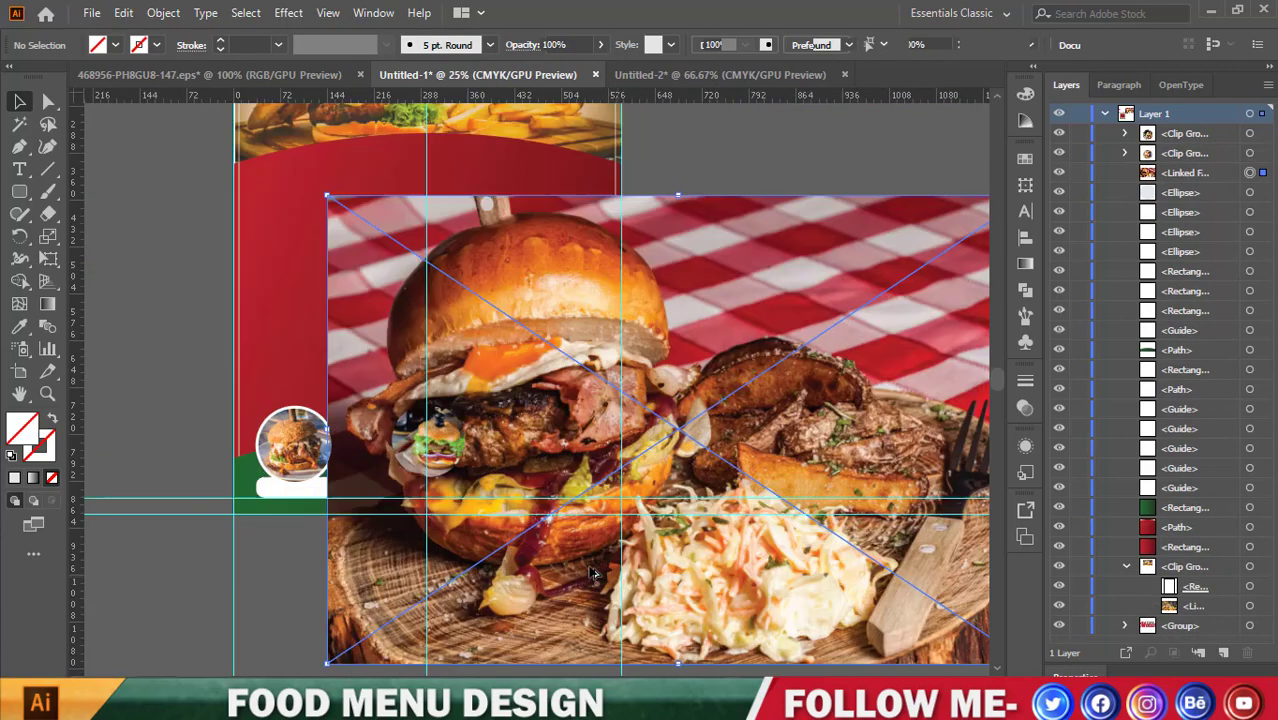
{"action": "scroll", "coordinate": [610, 580], "scroll_direction": "up", "scroll_amount": 1}
{"action": "left_click_drag", "start_coordinate": [265, 410], "coordinate": [533, 388]}
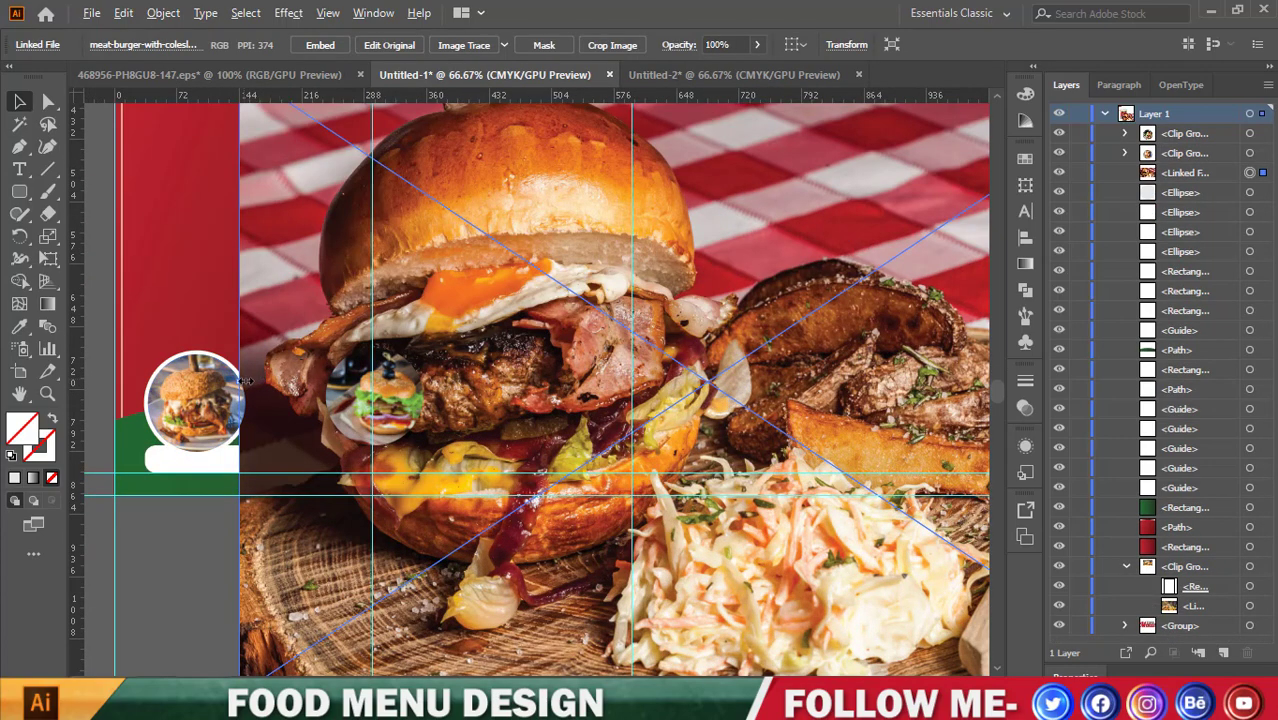
{"action": "scroll", "coordinate": [614, 400], "scroll_direction": "up", "scroll_amount": 1}
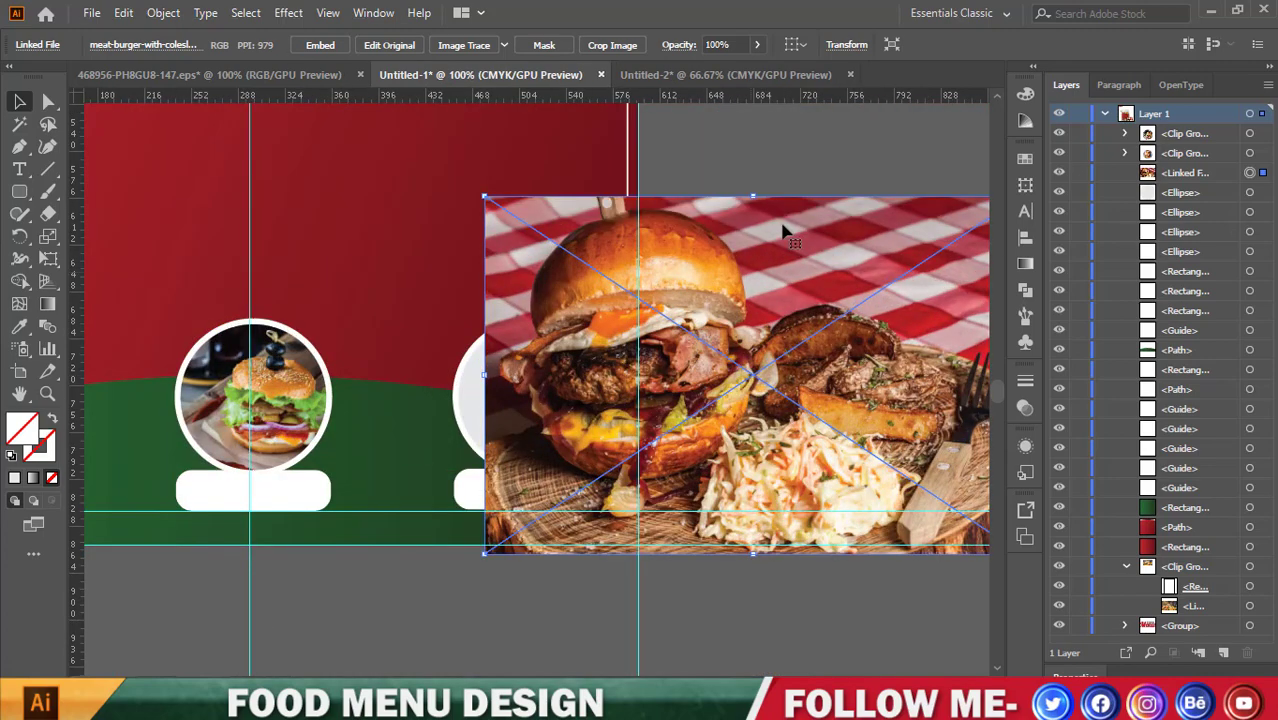
{"action": "left_click_drag", "start_coordinate": [752, 197], "coordinate": [755, 285]}
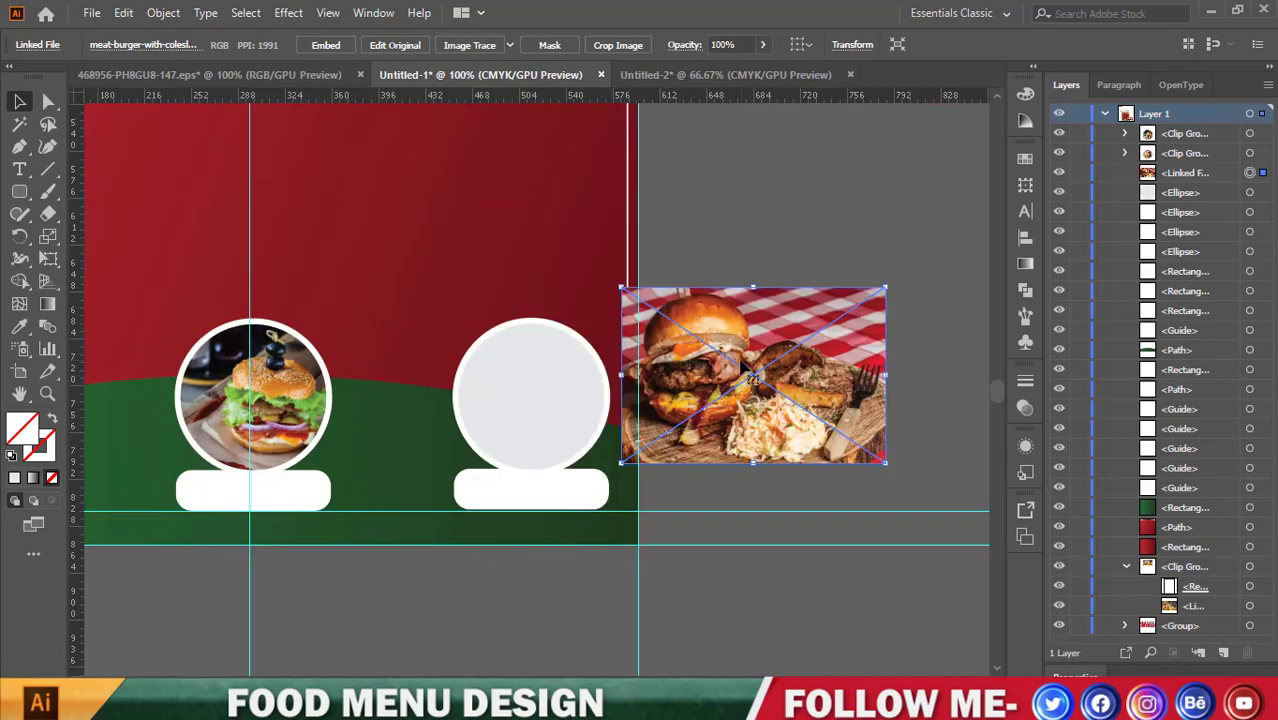
{"action": "left_click_drag", "start_coordinate": [724, 455], "coordinate": [538, 434]}
{"action": "right_click", "coordinate": [538, 434]}
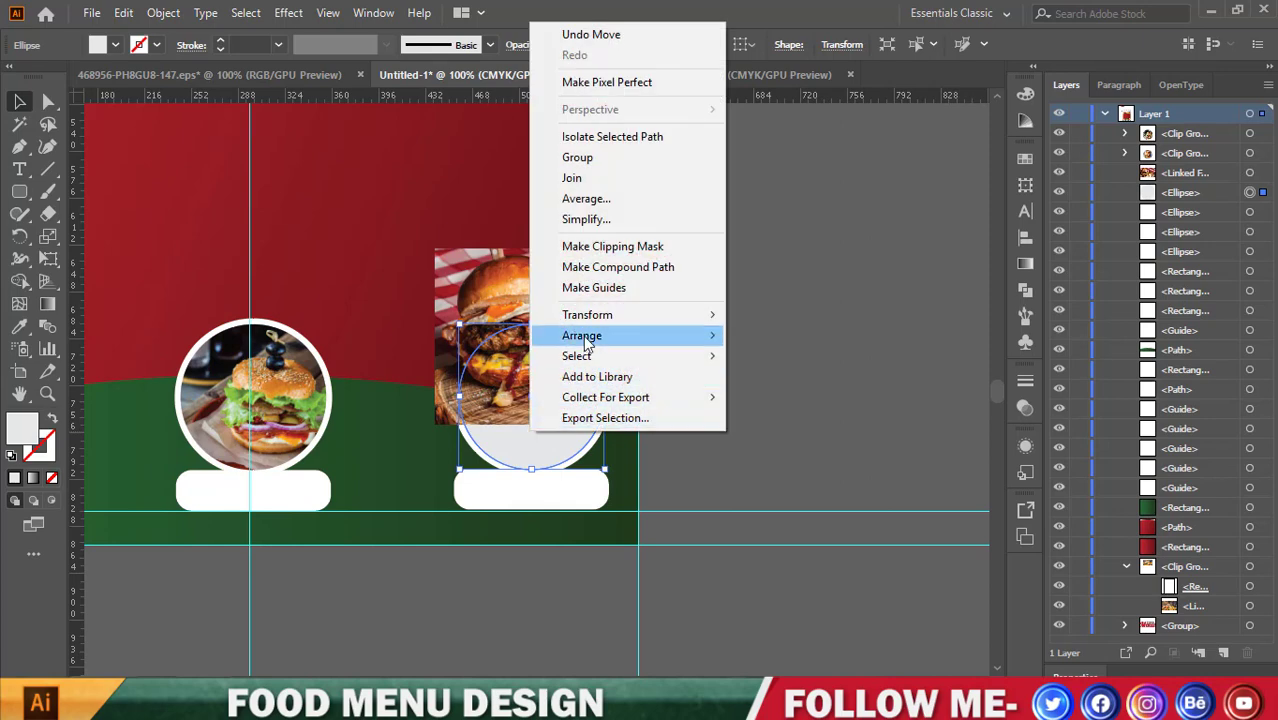
{"action": "left_click", "coordinate": [800, 336]}
{"action": "right_click", "coordinate": [551, 304]}
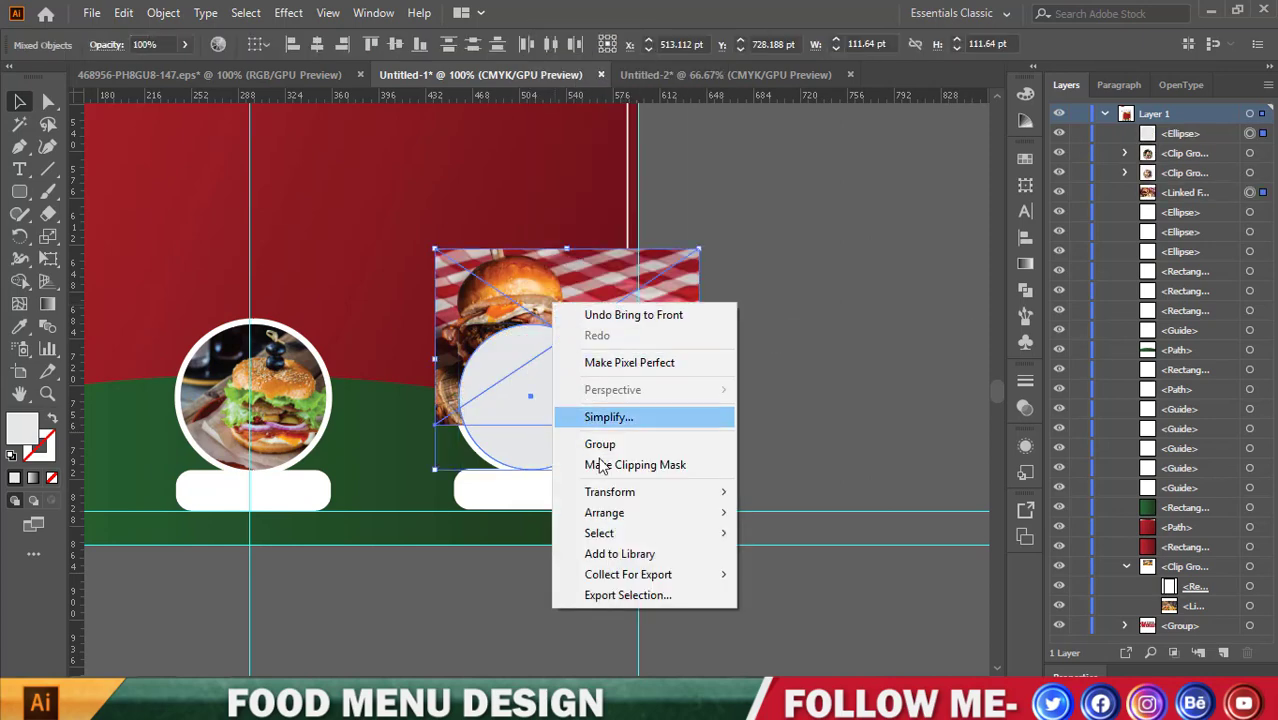
{"action": "left_click", "coordinate": [590, 462]}
Resize and reposition the coleslaw burger image inside the right circle's clip group to fit.
{"action": "left_click", "coordinate": [1124, 133]}
{"action": "left_click", "coordinate": [1238, 172]}
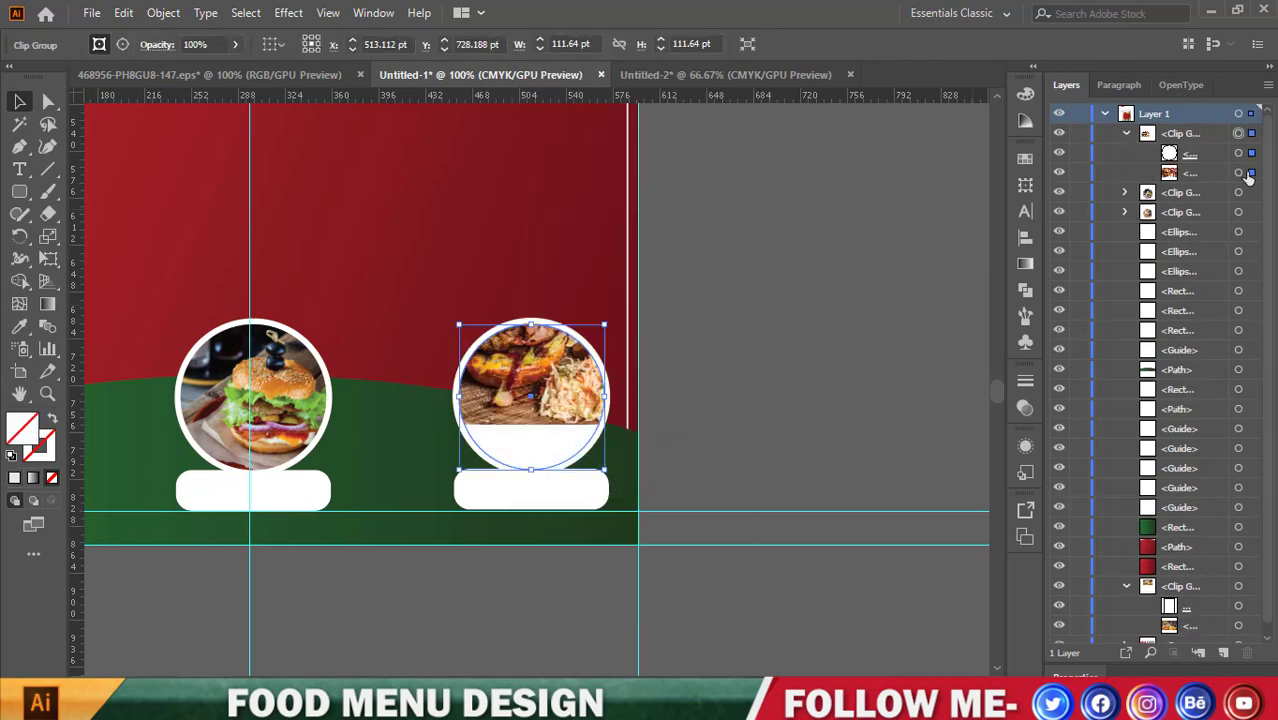
{"action": "scroll", "coordinate": [590, 394], "scroll_direction": "up", "scroll_amount": 2}
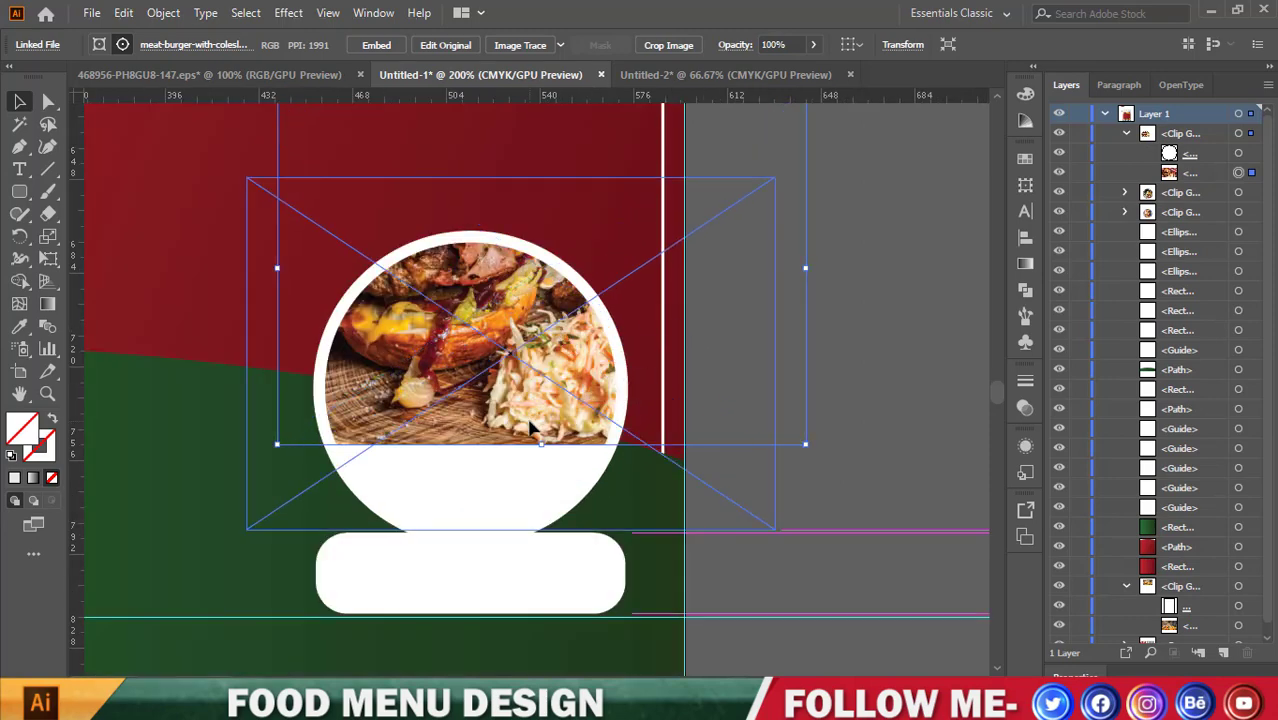
{"action": "left_click_drag", "start_coordinate": [590, 394], "coordinate": [558, 469]}
{"action": "left_click_drag", "start_coordinate": [521, 402], "coordinate": [507, 413]}
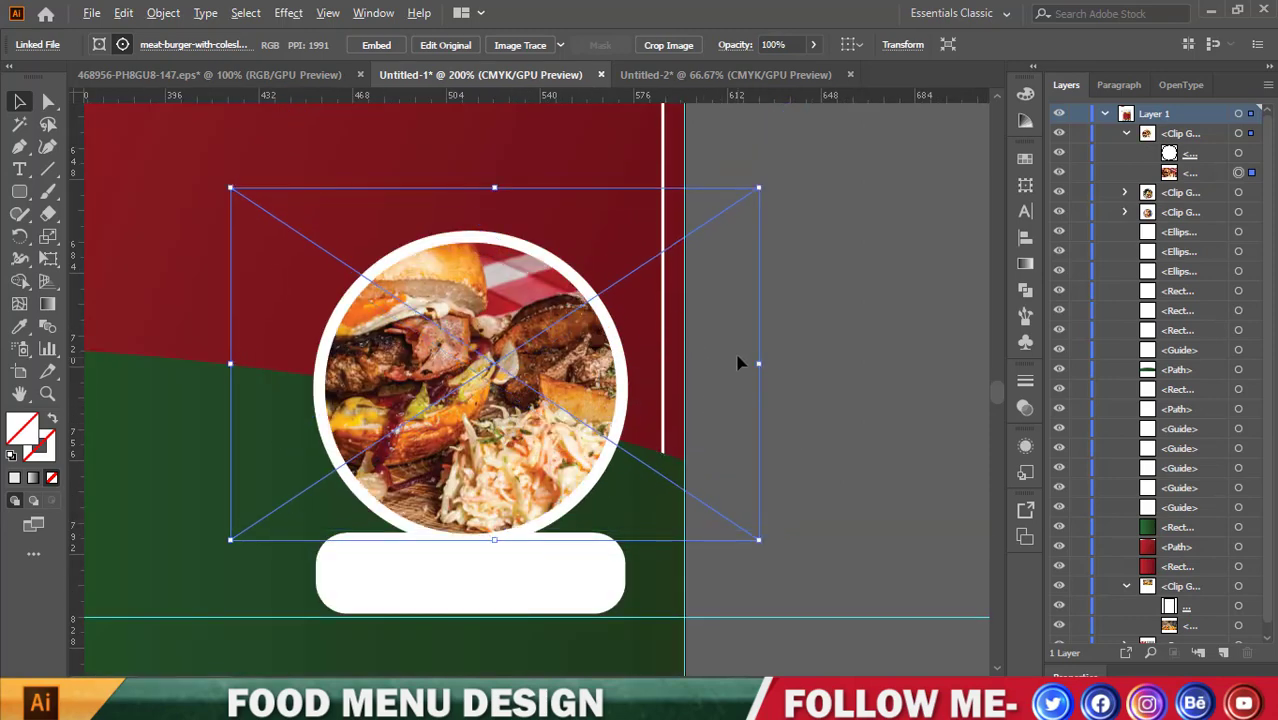
{"action": "left_click_drag", "start_coordinate": [763, 362], "coordinate": [703, 362]}
{"action": "left_click_drag", "start_coordinate": [528, 388], "coordinate": [540, 412]}
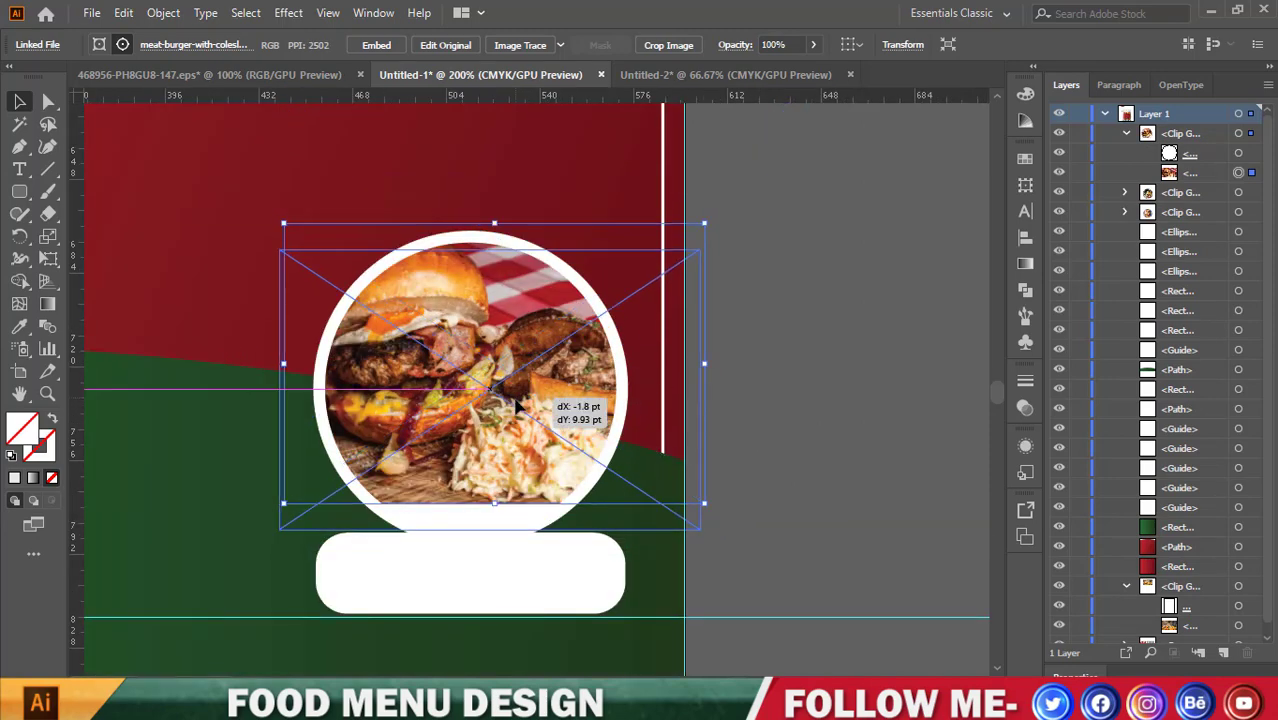
{"action": "left_click_drag", "start_coordinate": [489, 251], "coordinate": [489, 231]}
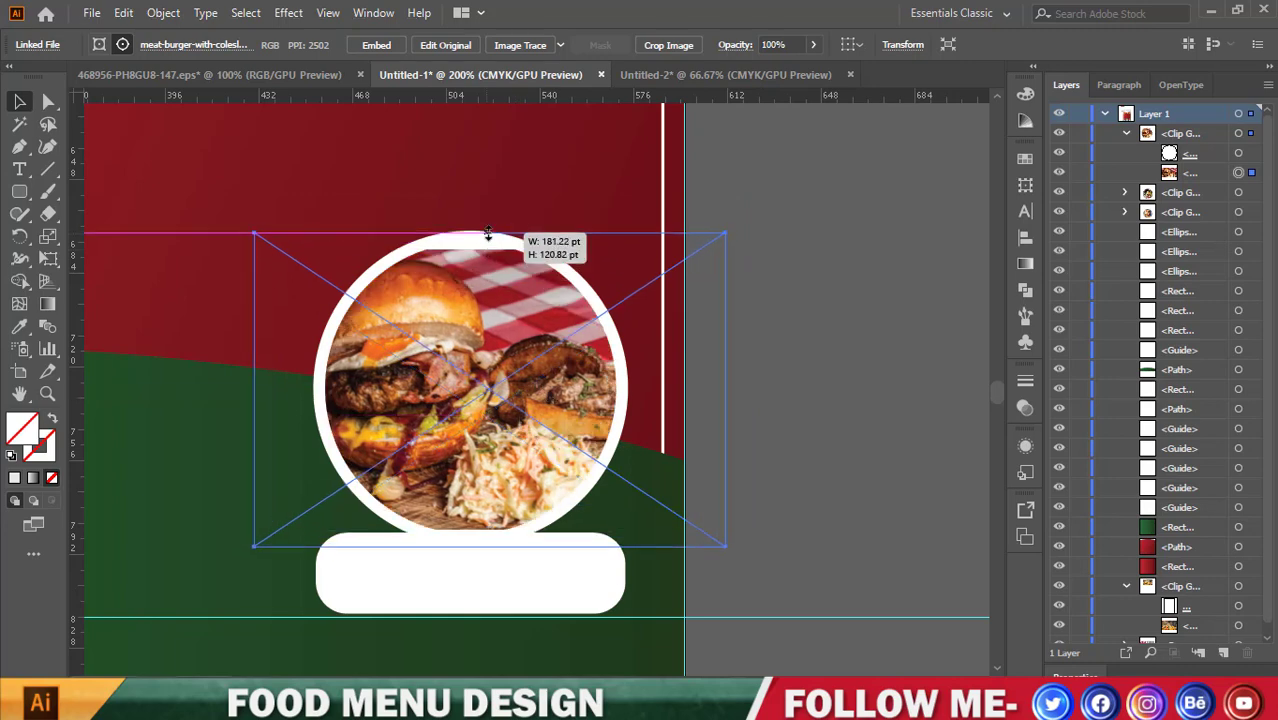
{"action": "left_click_drag", "start_coordinate": [481, 380], "coordinate": [501, 366]}
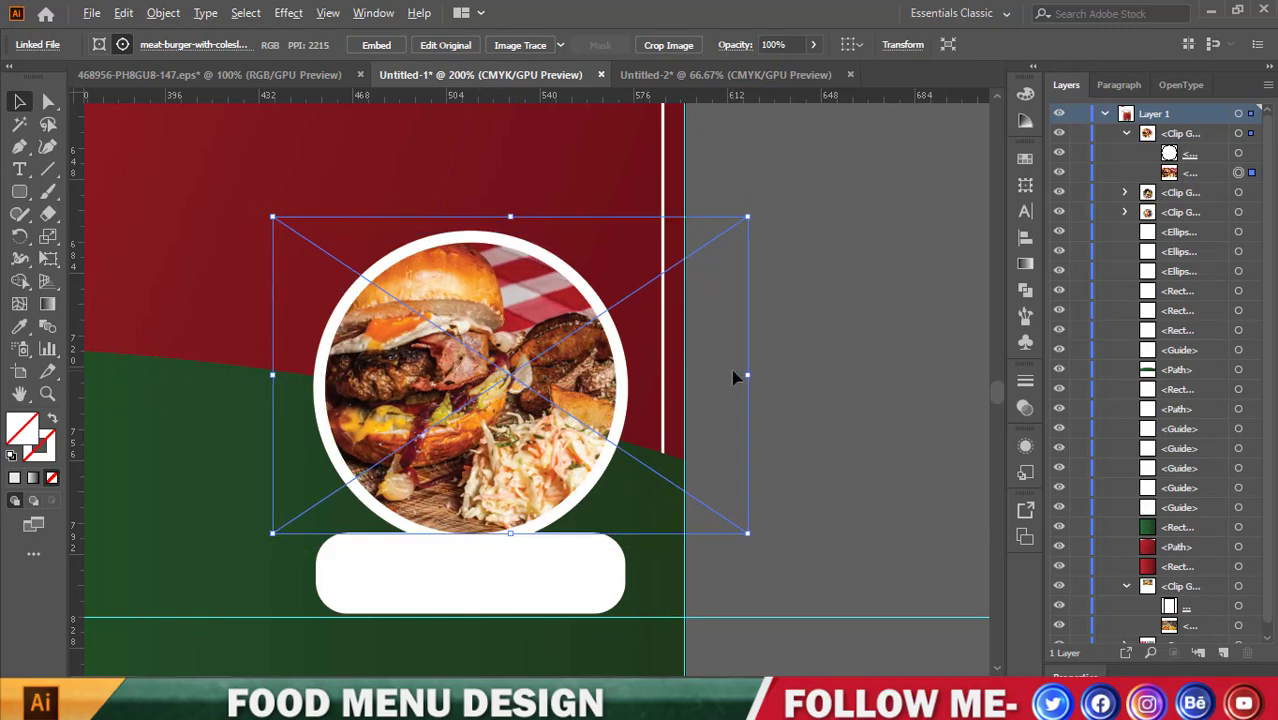
{"action": "left_click_drag", "start_coordinate": [745, 375], "coordinate": [736, 375]}
{"action": "left_click_drag", "start_coordinate": [538, 403], "coordinate": [538, 411]}
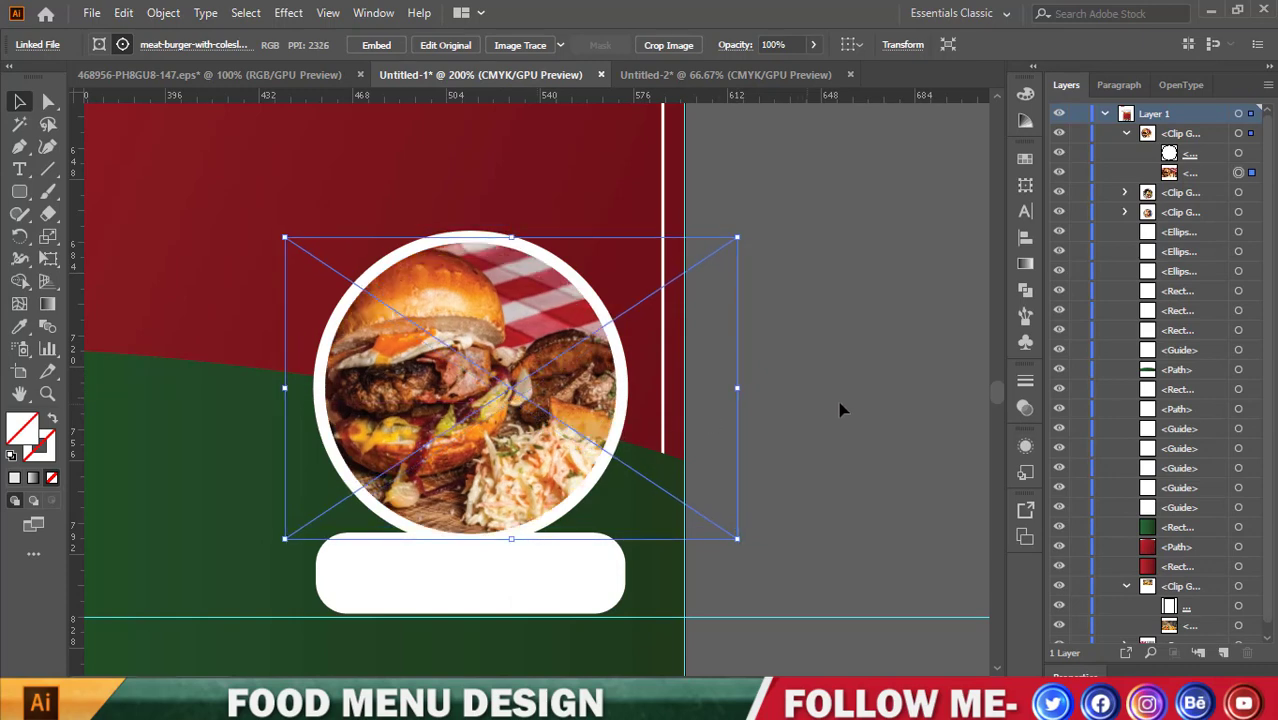
{"action": "key", "text": "Right"}
{"action": "key", "text": "Right"}
{"action": "key", "text": "Right"}
{"action": "key", "text": "Right"}
{"action": "key", "text": "Right"}
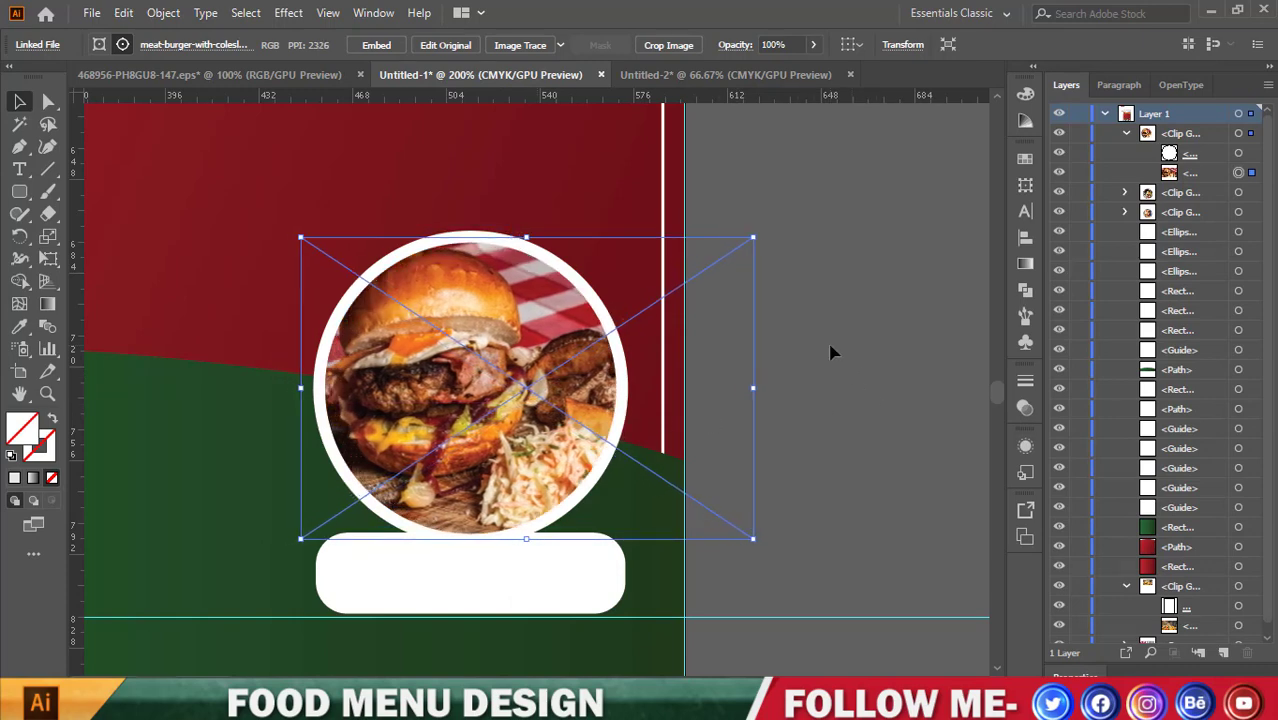
{"action": "key", "text": "Right"}
{"action": "key", "text": "Right"}
{"action": "key", "text": "Right"}
{"action": "key", "text": "Right"}
{"action": "key", "text": "Right"}
Zoom out to the whole artboard and select the left circle's white ring.
{"action": "left_click", "coordinate": [812, 305]}
{"action": "key", "text": "ctrl+0"}
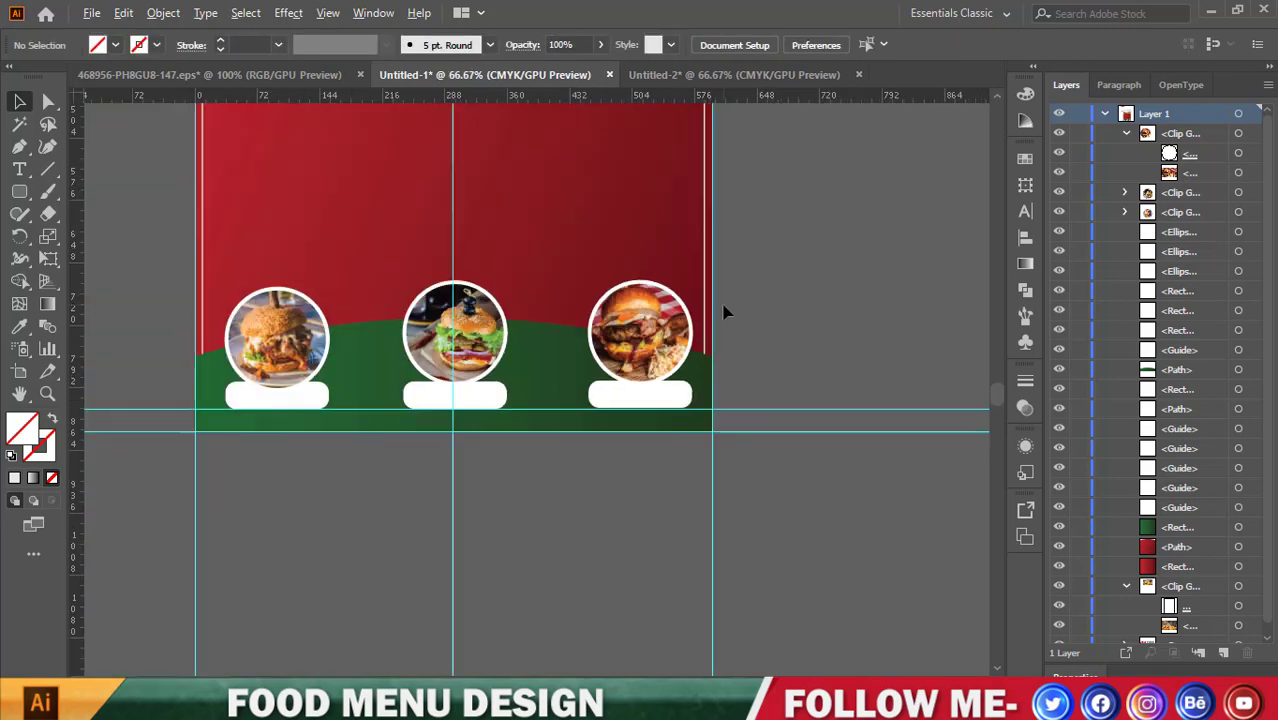
{"action": "scroll", "coordinate": [724, 312], "scroll_direction": "down", "scroll_amount": 1}
{"action": "scroll", "coordinate": [270, 235], "scroll_direction": "up", "scroll_amount": 2}
{"action": "scroll", "coordinate": [270, 235], "scroll_direction": "up", "scroll_amount": 1}
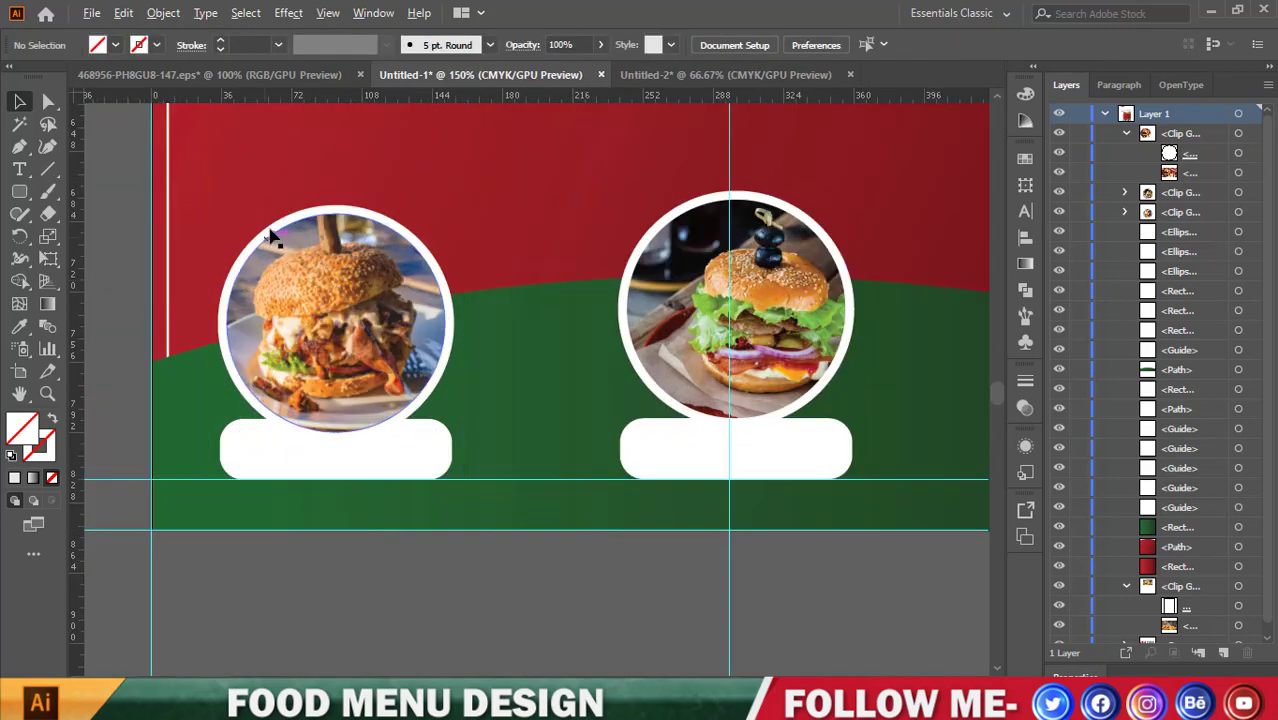
{"action": "left_click", "coordinate": [293, 222]}
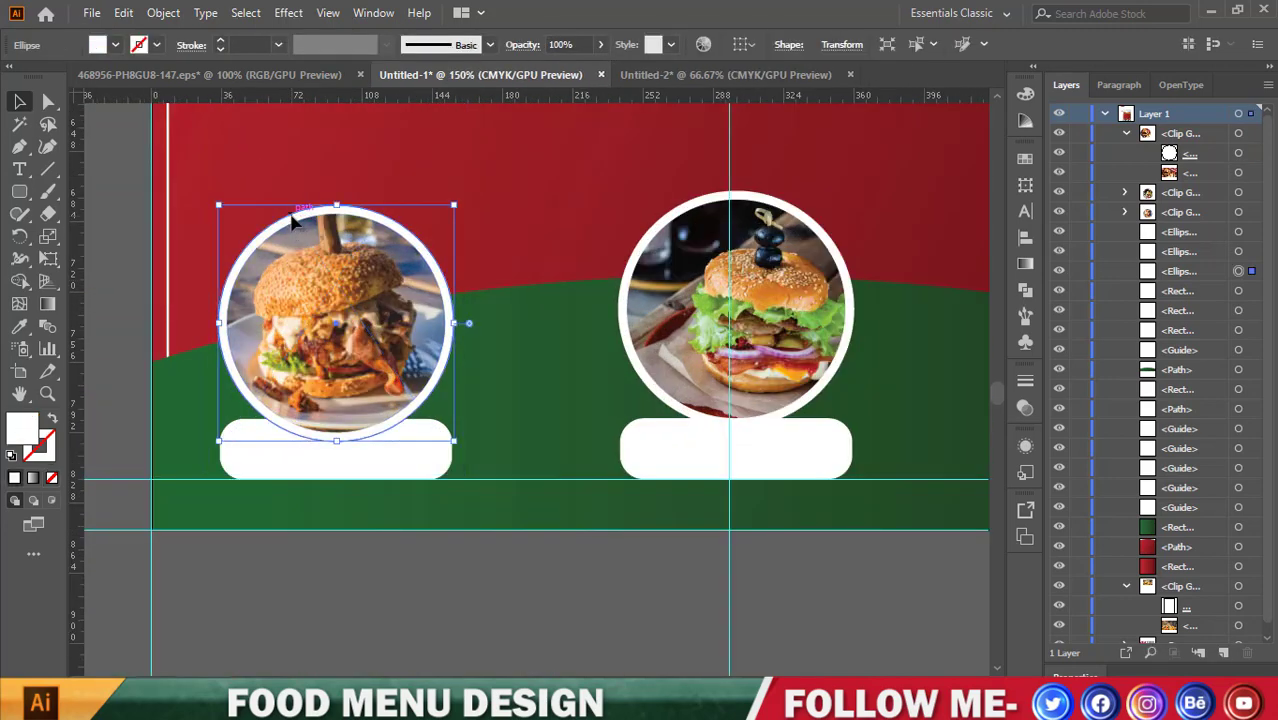
Add a drop shadow with 51% opacity, -1 pt X offset, 2 pt Y offset and 5 pt blur.
{"action": "left_click", "coordinate": [288, 12]}
{"action": "mouse_move", "coordinate": [313, 225]}
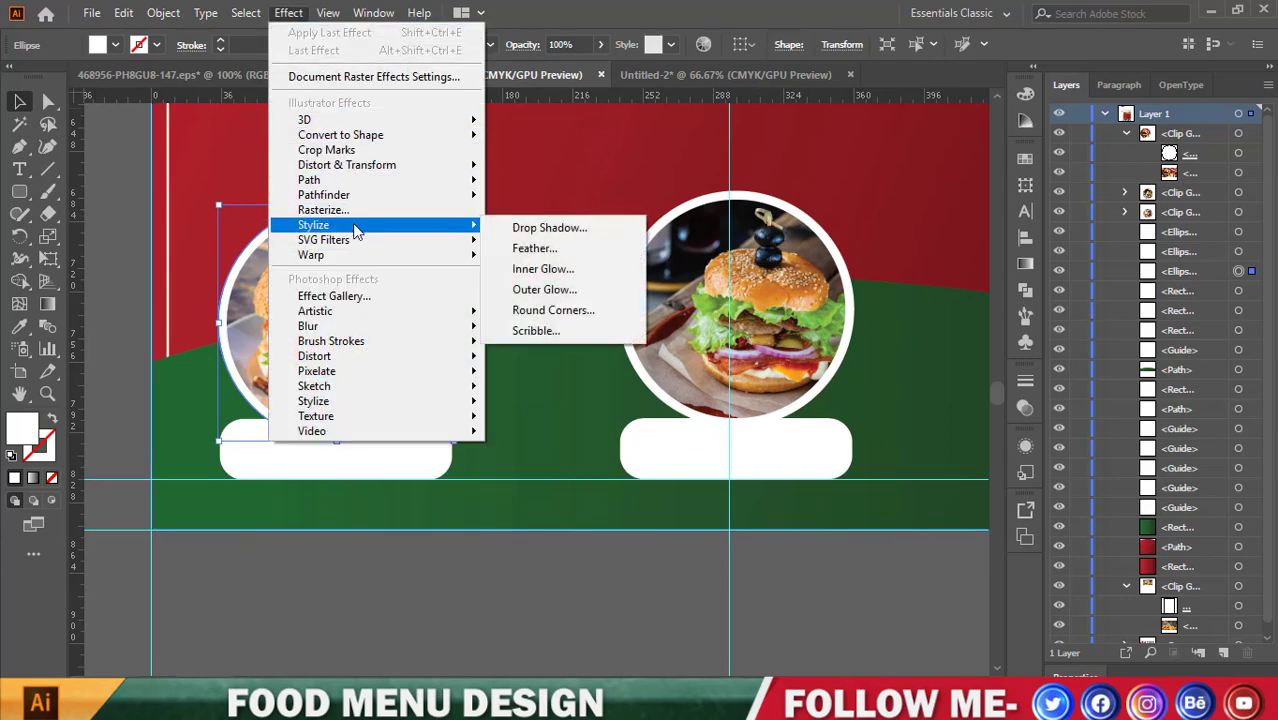
{"action": "left_click", "coordinate": [506, 232]}
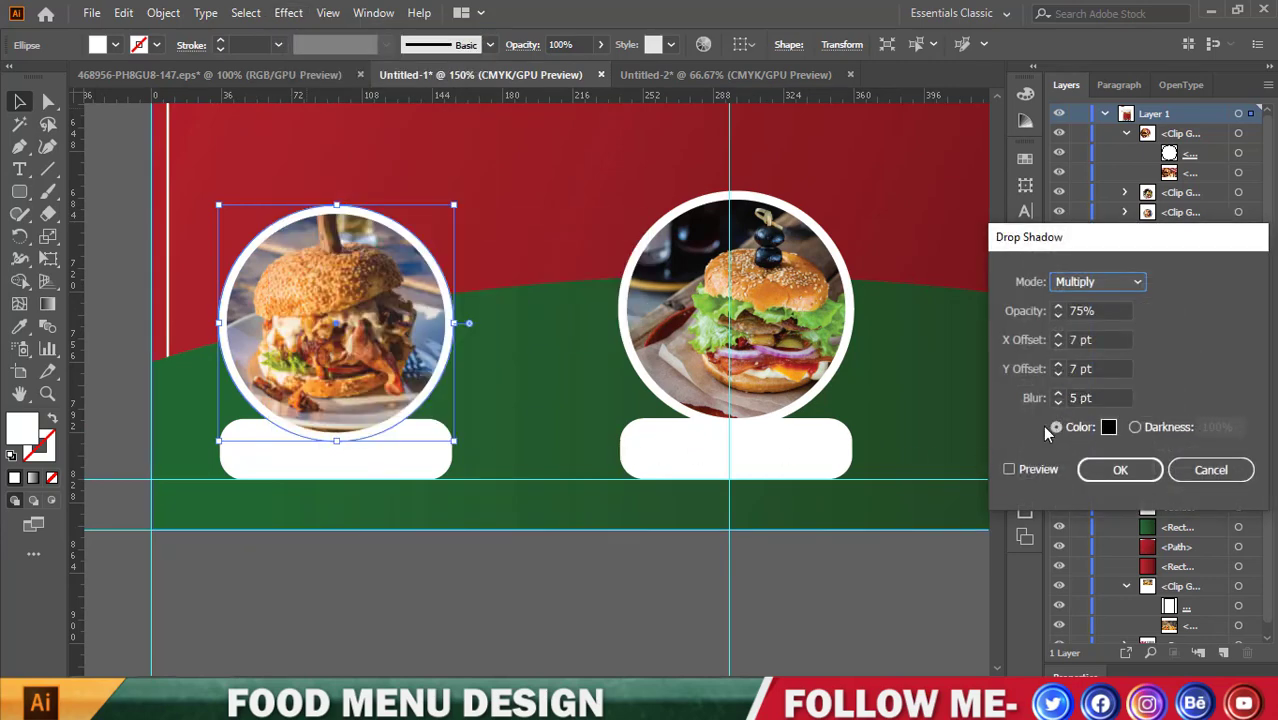
{"action": "left_click", "coordinate": [1028, 464]}
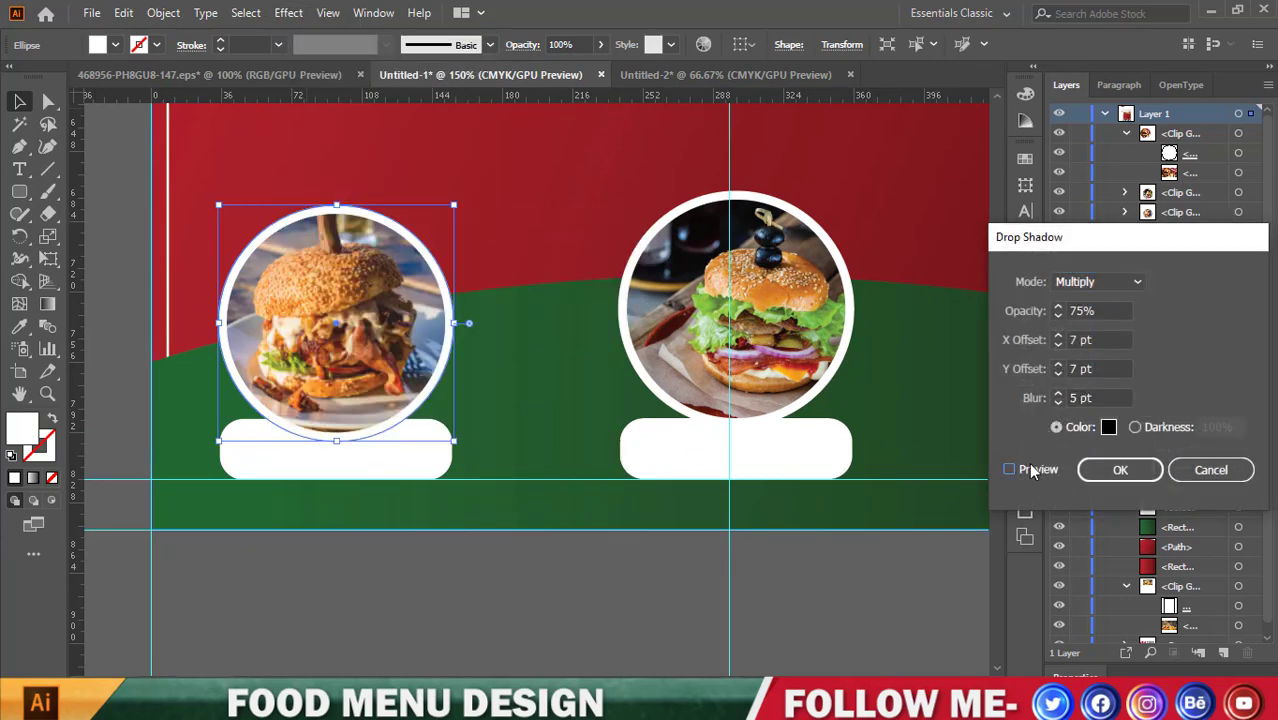
{"action": "left_click", "coordinate": [1062, 369]}
{"action": "type", "text": "1"}
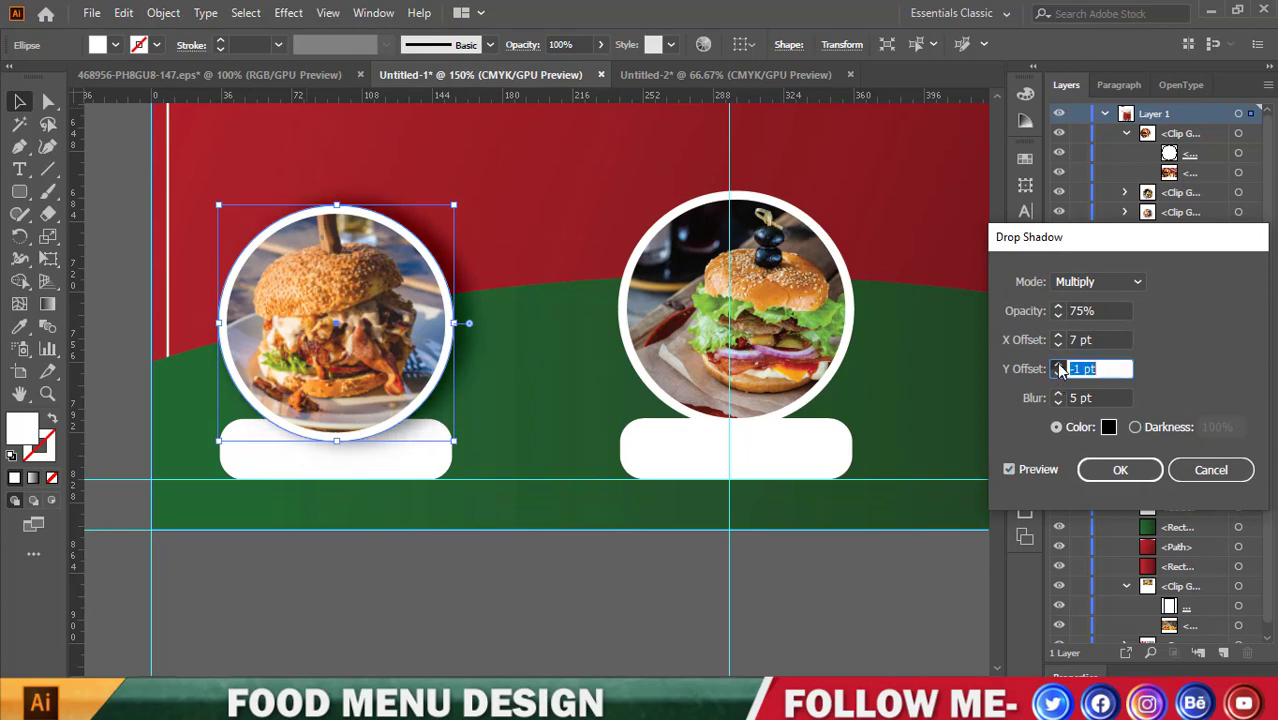
{"action": "left_click", "coordinate": [1058, 365]}
{"action": "left_click", "coordinate": [1058, 365]}
{"action": "left_click", "coordinate": [1058, 365]}
{"action": "left_click", "coordinate": [1058, 345]}
{"action": "left_click", "coordinate": [1058, 345]}
{"action": "left_click", "coordinate": [1058, 345]}
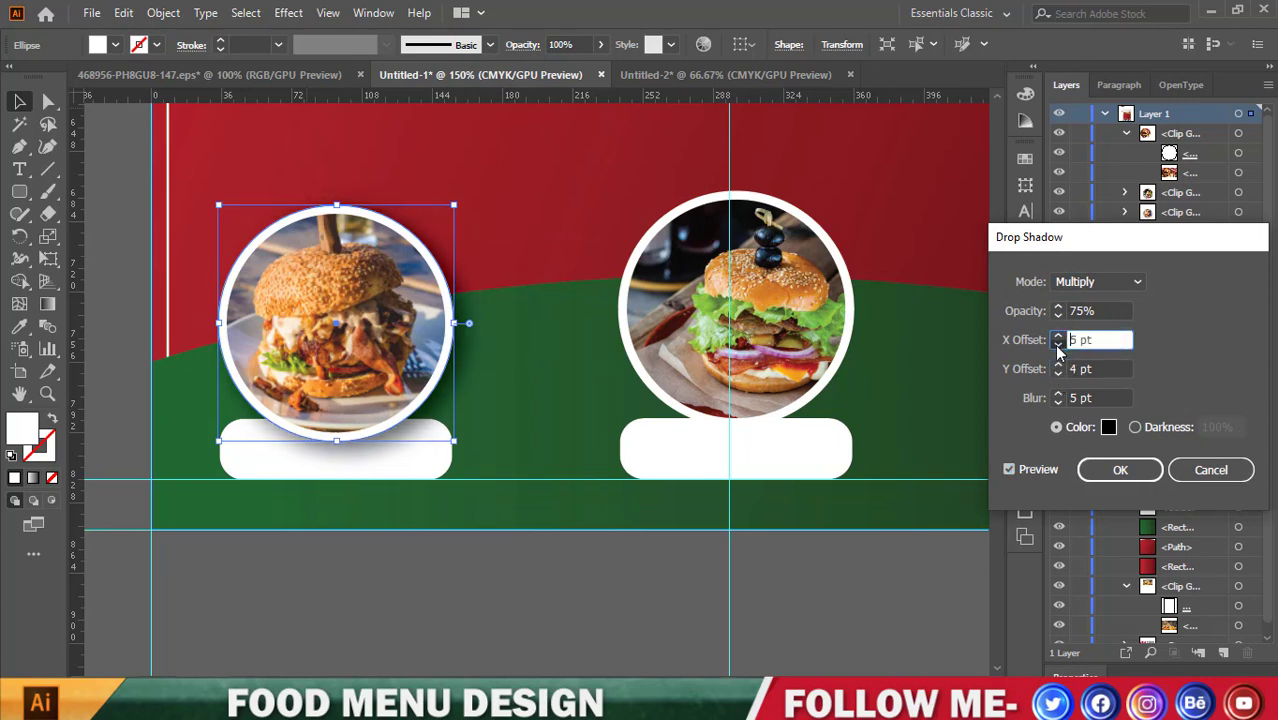
{"action": "left_click", "coordinate": [1058, 345]}
{"action": "left_click", "coordinate": [1058, 345]}
{"action": "left_click", "coordinate": [1058, 345]}
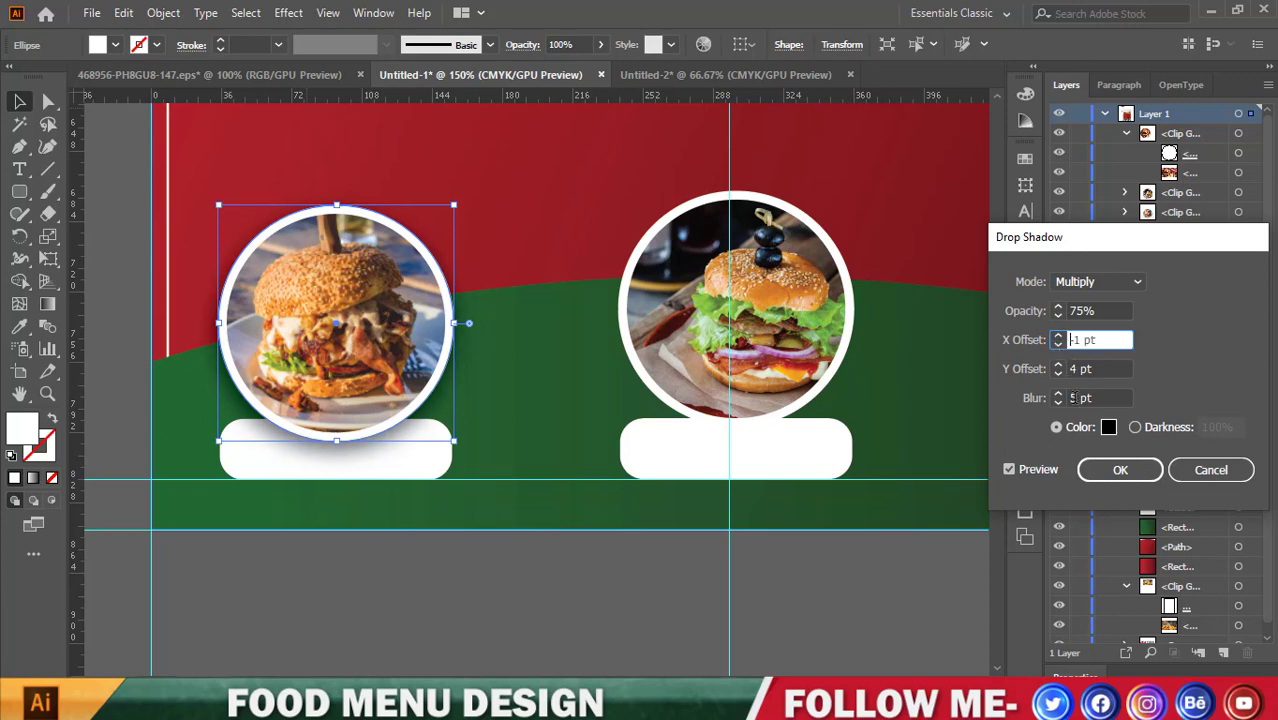
{"action": "left_click", "coordinate": [1062, 375]}
{"action": "left_click", "coordinate": [1062, 375]}
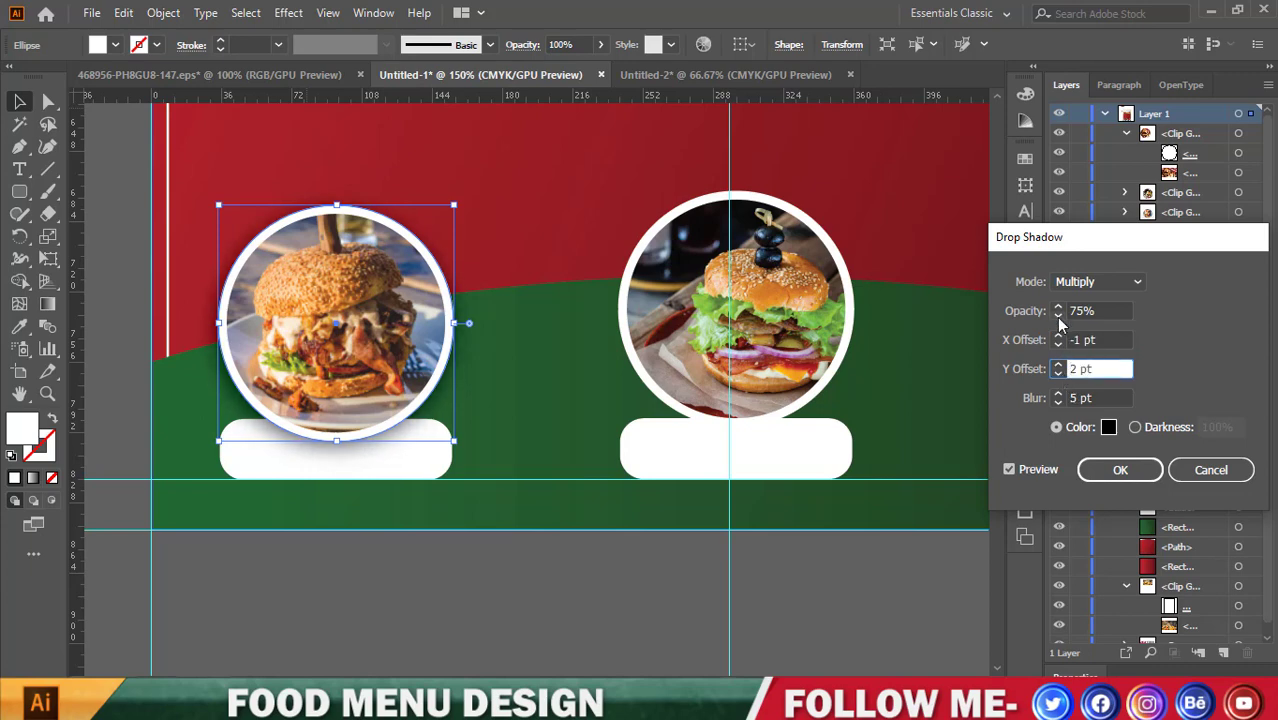
{"action": "left_click", "coordinate": [1058, 316]}
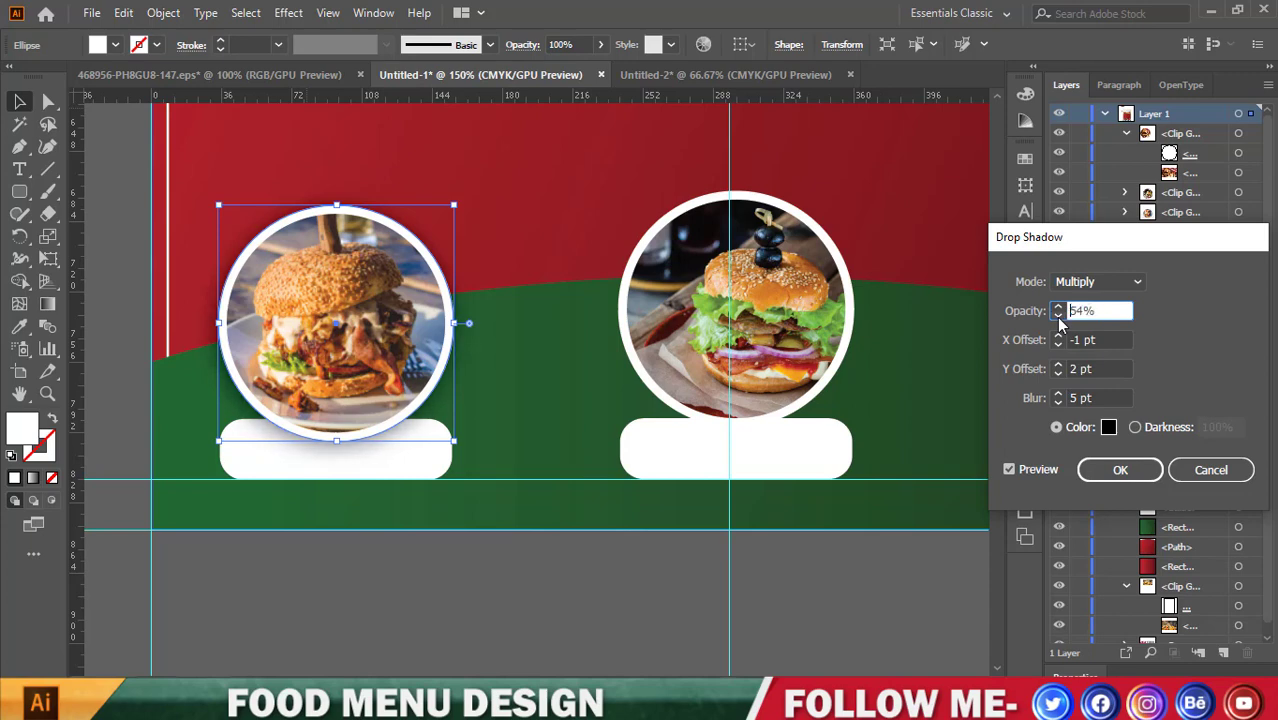
{"action": "left_click", "coordinate": [1108, 462]}
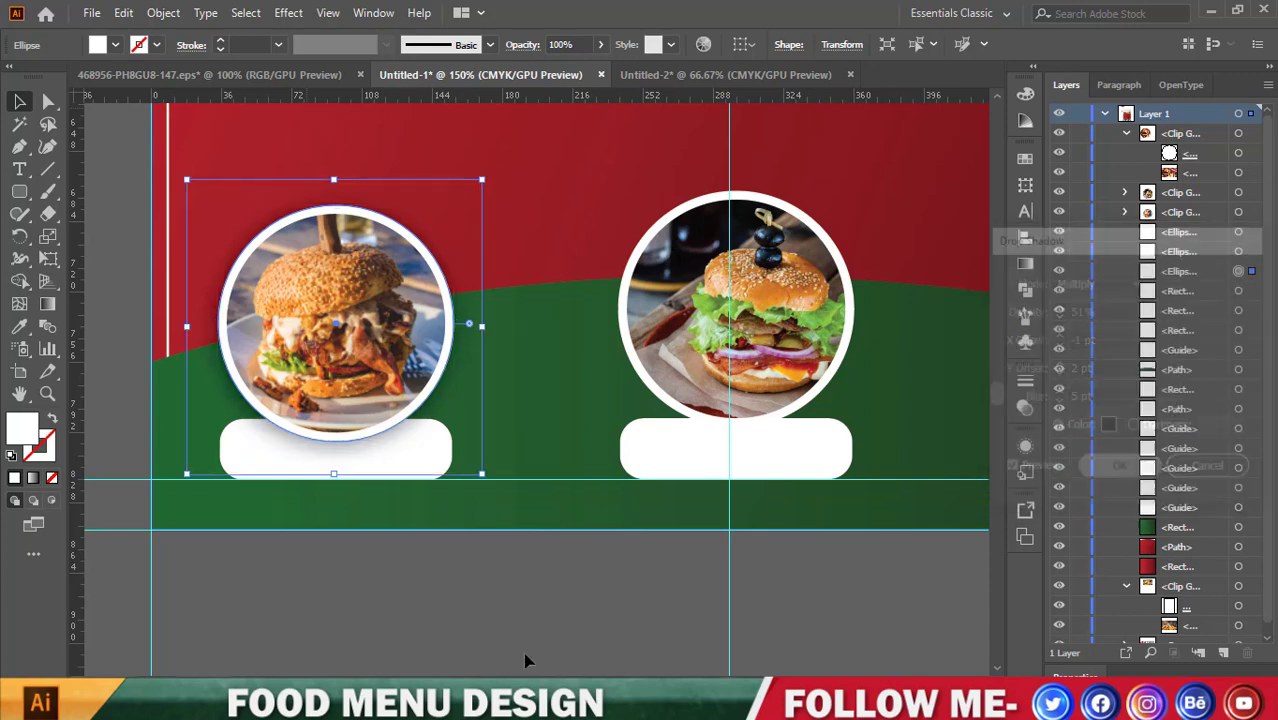
{"action": "right_click", "coordinate": [456, 624]}
{"action": "left_click", "coordinate": [385, 610]}
{"action": "key", "text": "ctrl+1"}
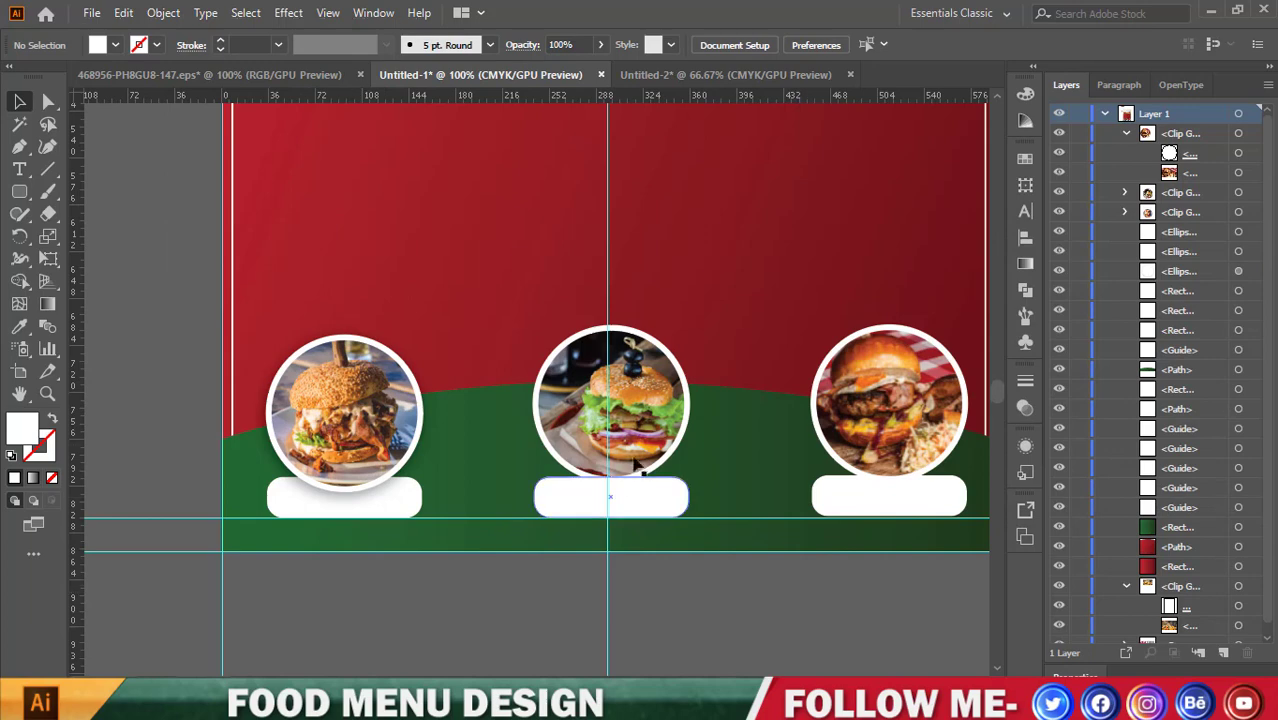
Apply the same drop shadow to the middle circle's white frame.
{"action": "left_click", "coordinate": [670, 396]}
{"action": "scroll", "coordinate": [603, 345], "scroll_direction": "up", "scroll_amount": 2}
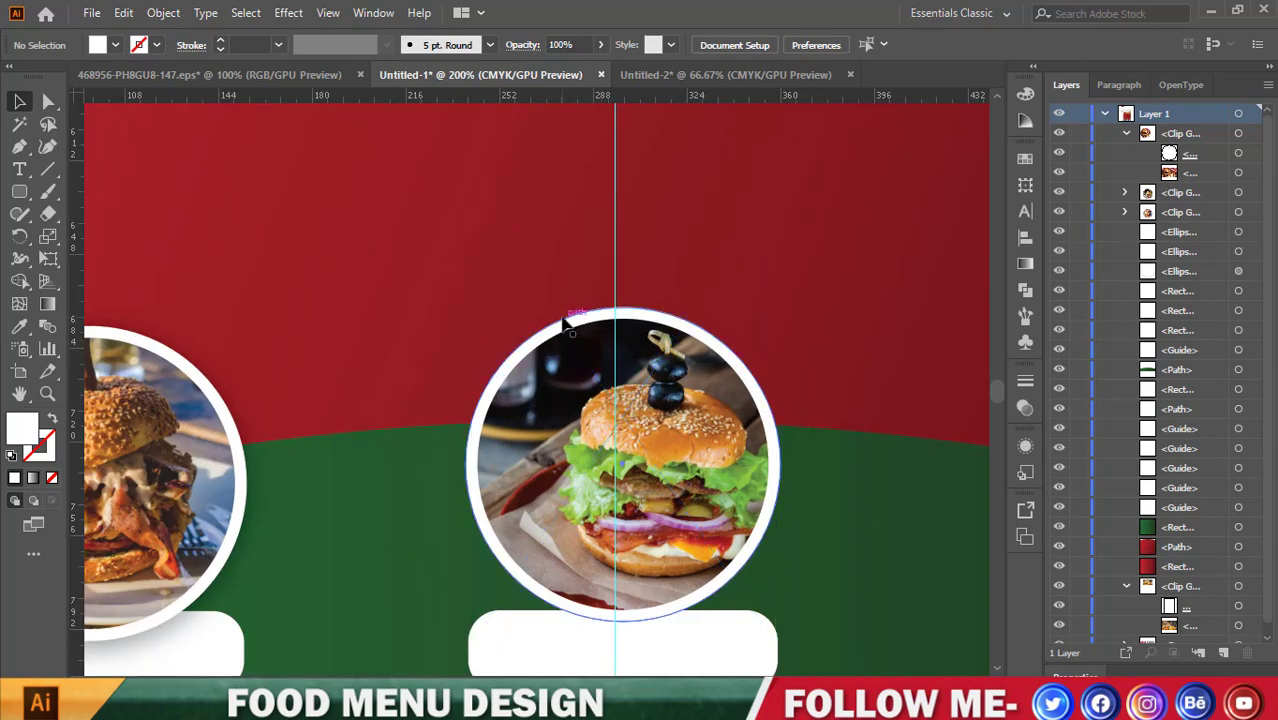
{"action": "left_click", "coordinate": [565, 320]}
{"action": "left_click", "coordinate": [289, 13]}
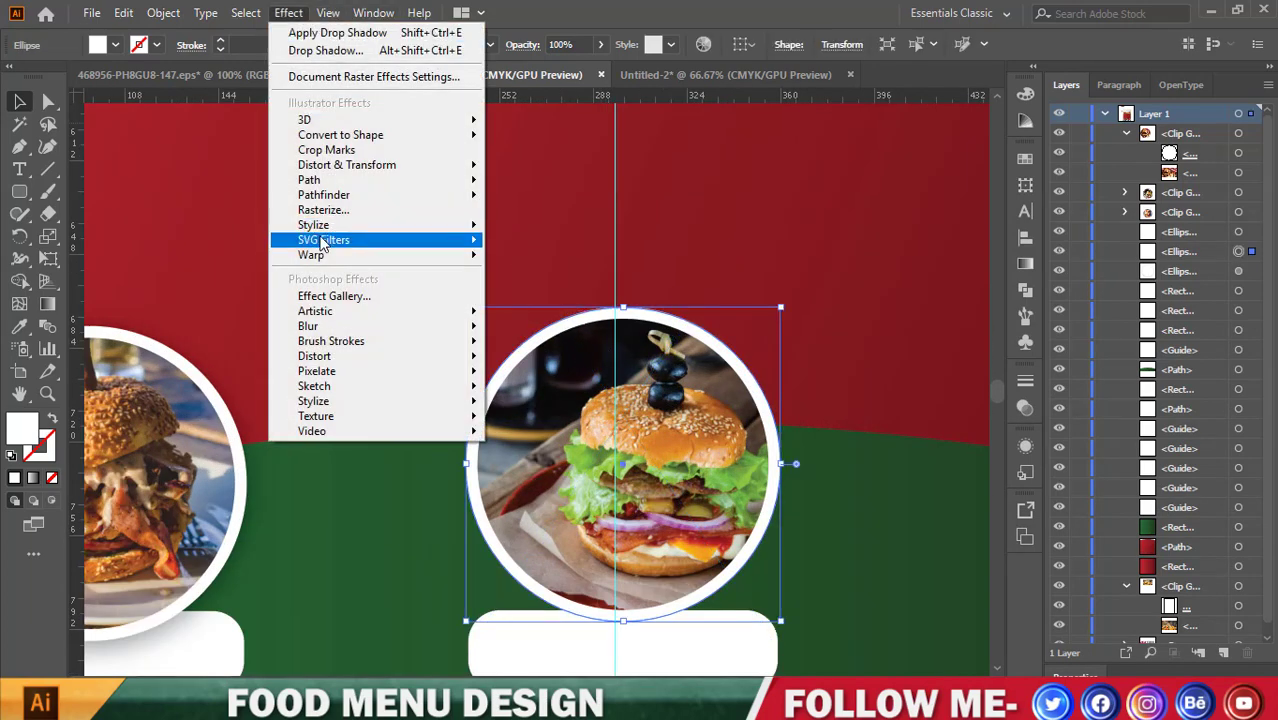
{"action": "left_click", "coordinate": [549, 227]}
{"action": "left_click", "coordinate": [1118, 470]}
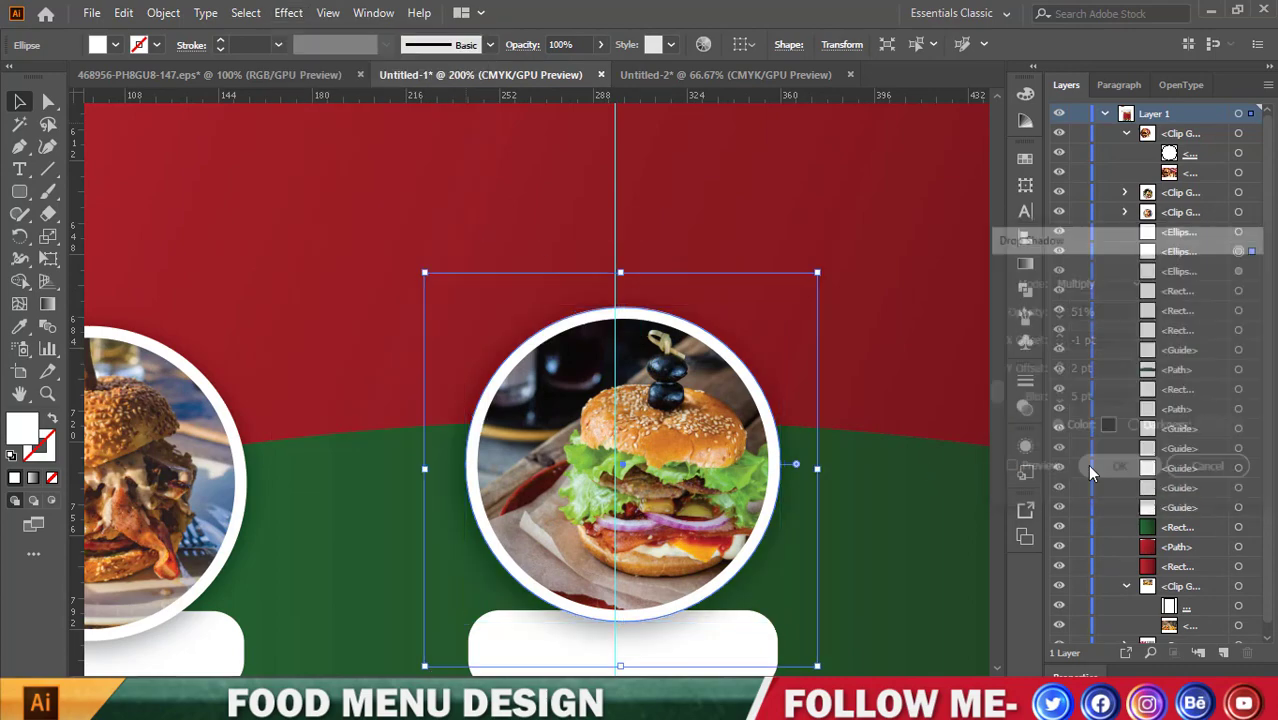
{"action": "scroll", "coordinate": [465, 437], "scroll_direction": "down", "scroll_amount": 2}
{"action": "scroll", "coordinate": [769, 441], "scroll_direction": "up", "scroll_amount": 2}
{"action": "scroll", "coordinate": [769, 441], "scroll_direction": "up", "scroll_amount": 1}
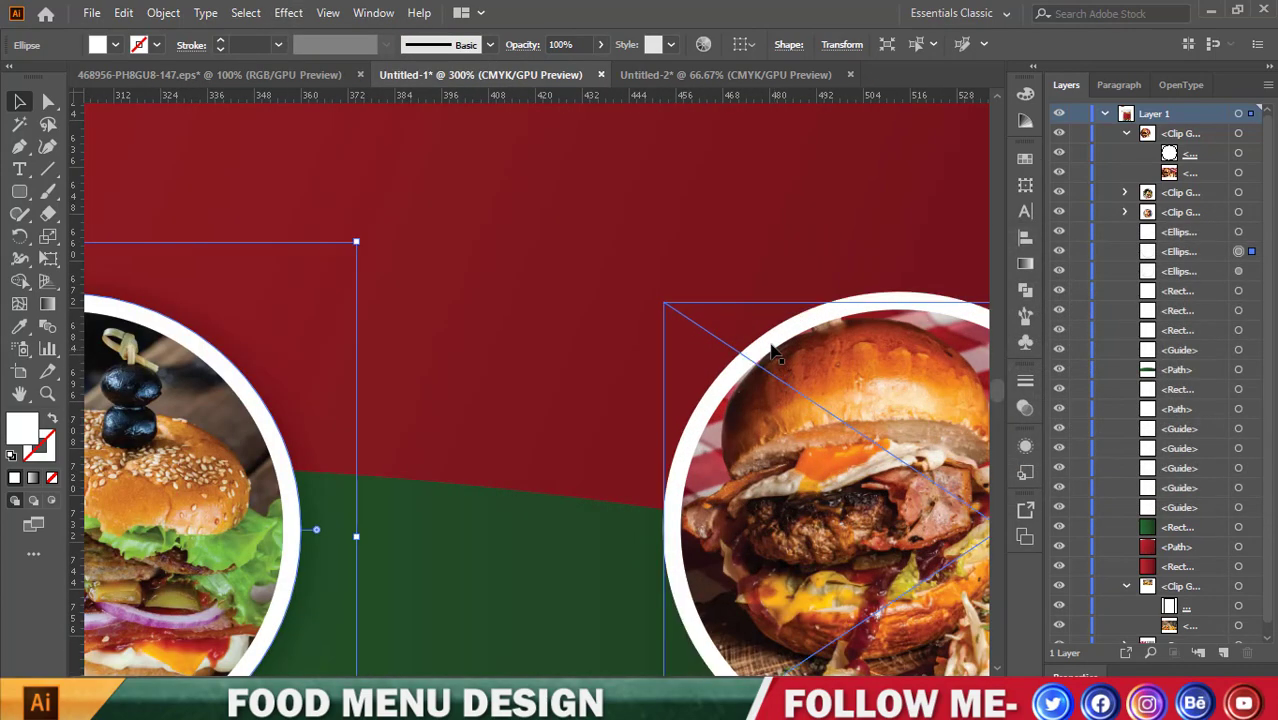
Apply the same drop shadow to the right circle's white frame.
{"action": "left_click", "coordinate": [289, 13]}
{"action": "mouse_move", "coordinate": [313, 225]}
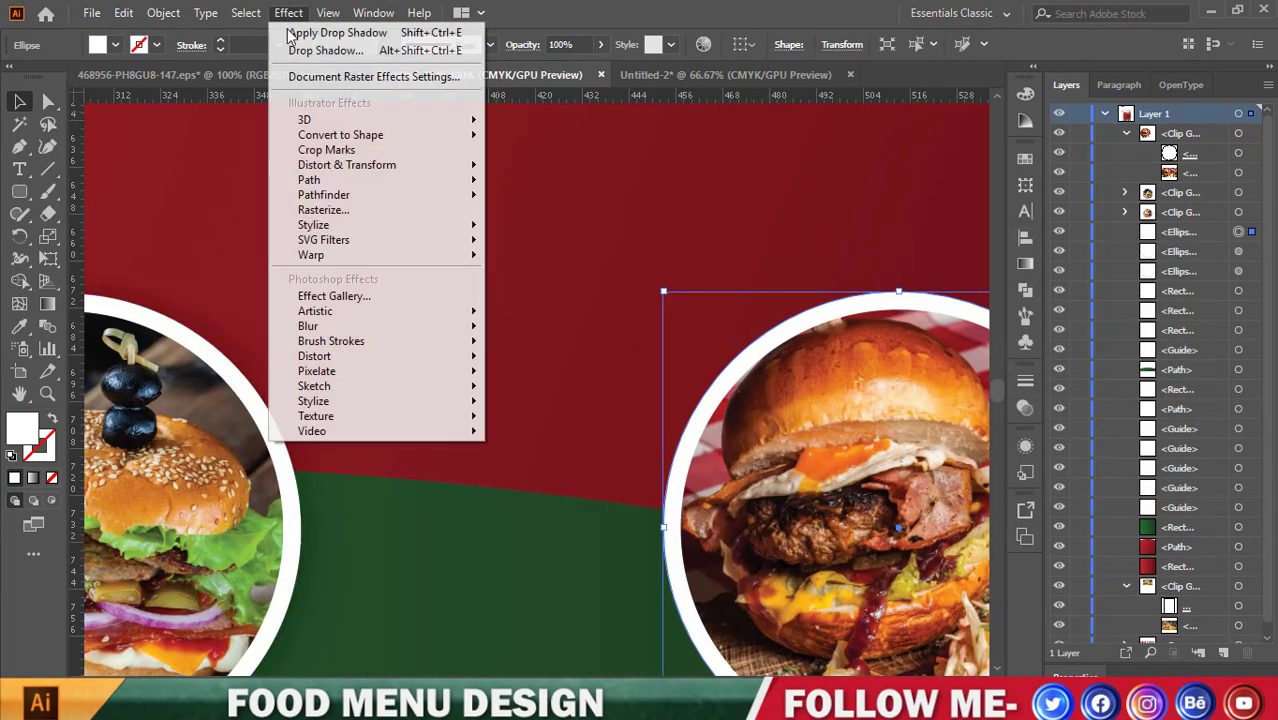
{"action": "left_click", "coordinate": [540, 228]}
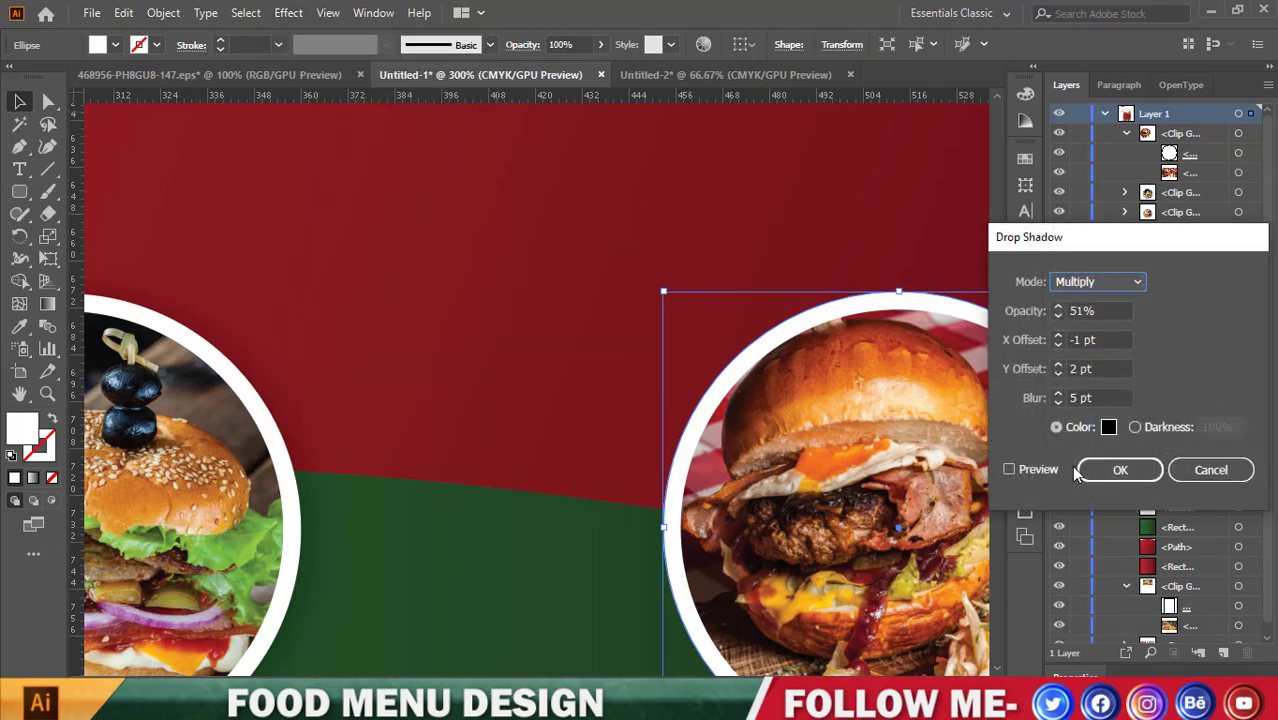
{"action": "left_click", "coordinate": [1118, 467]}
{"action": "scroll", "coordinate": [560, 450], "scroll_direction": "down", "scroll_amount": 4}
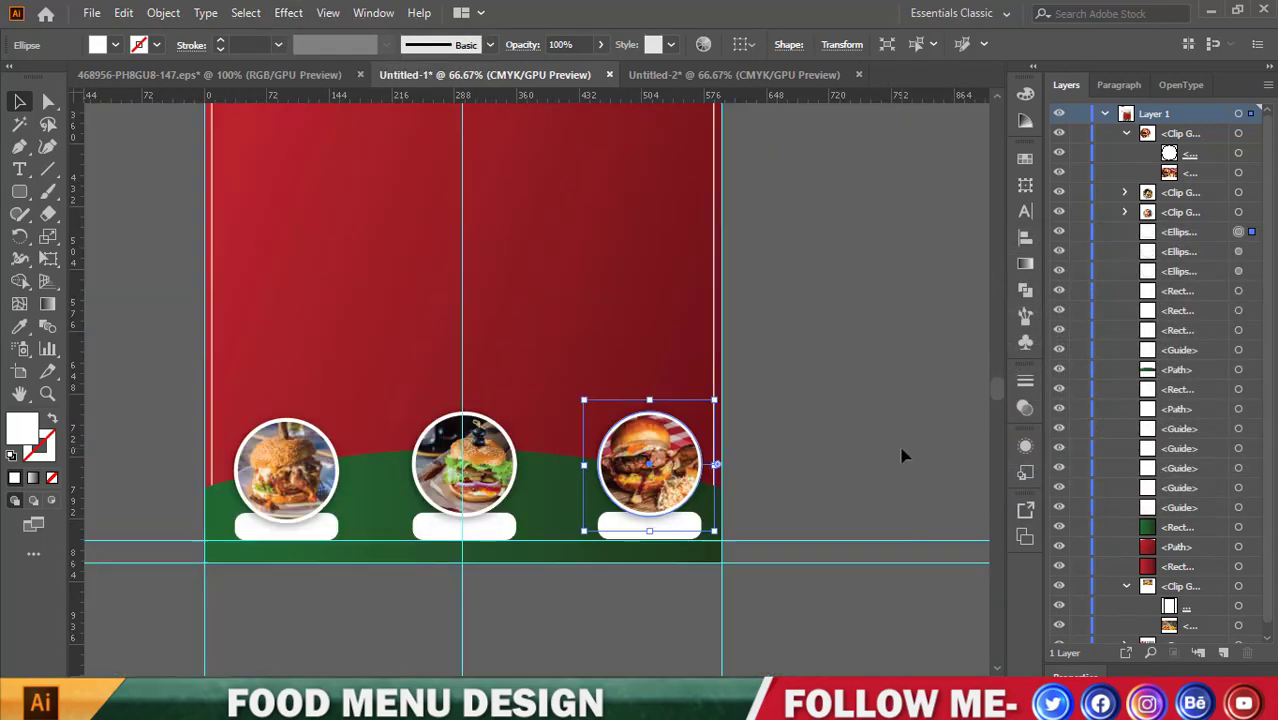
{"action": "left_click", "coordinate": [390, 620]}
{"action": "scroll", "coordinate": [252, 573], "scroll_direction": "up", "scroll_amount": 1}
{"action": "scroll", "coordinate": [254, 551], "scroll_direction": "up", "scroll_amount": 1}
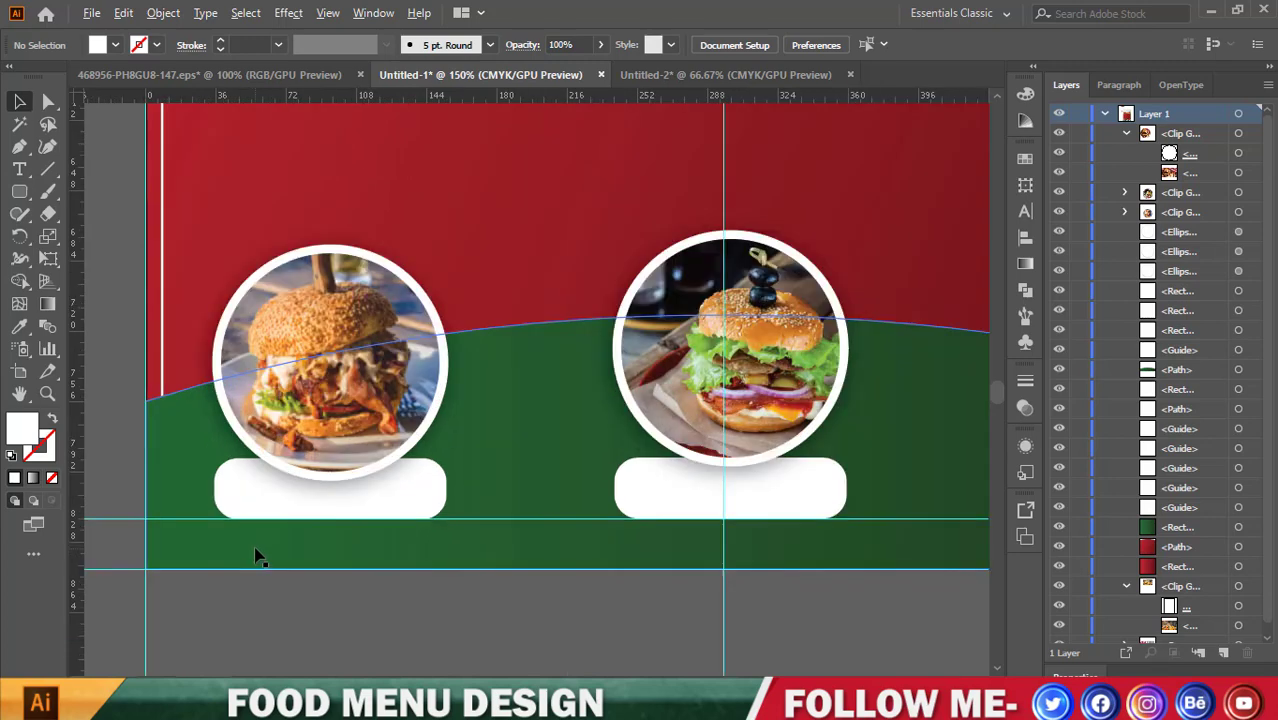
{"action": "scroll", "coordinate": [177, 399], "scroll_direction": "down", "scroll_amount": 1}
{"action": "scroll", "coordinate": [172, 387], "scroll_direction": "down", "scroll_amount": 1}
Create a 'PACK NAME' text object below the artwork and move it up and left.
{"action": "key", "text": "t"}
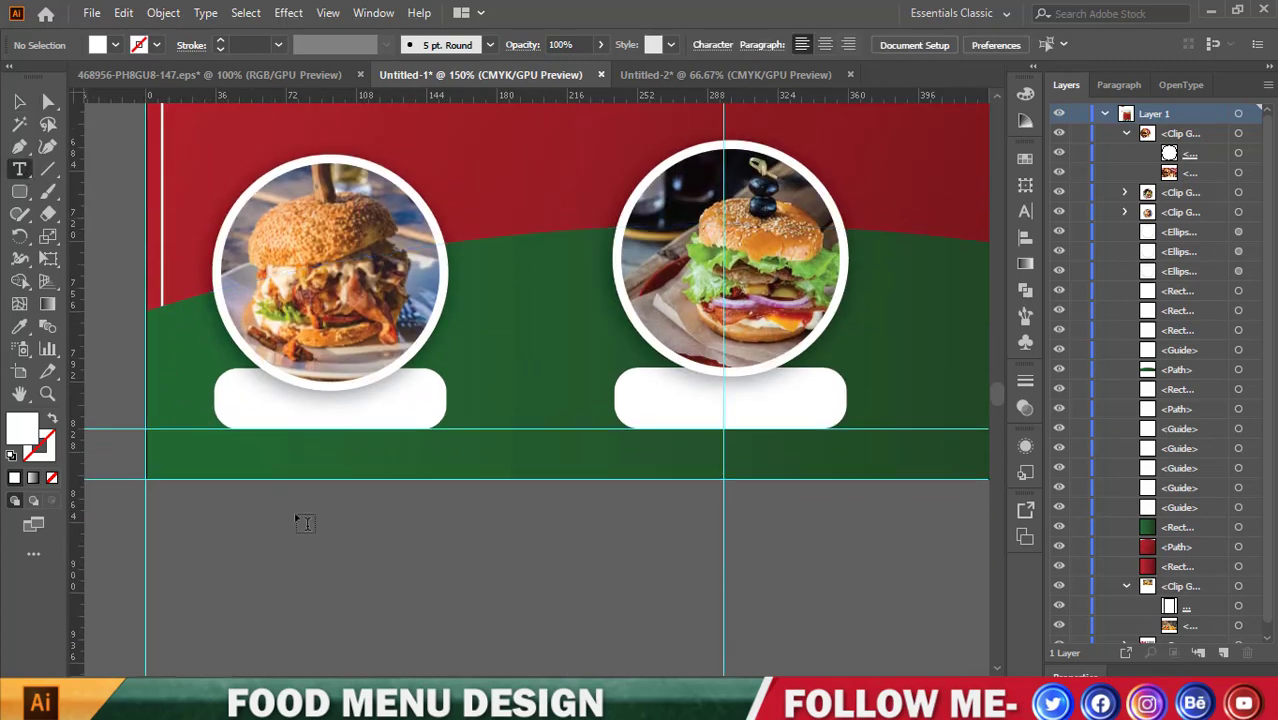
{"action": "left_click", "coordinate": [331, 584]}
{"action": "key", "text": "BackSpace"}
{"action": "type", "text": "P"}
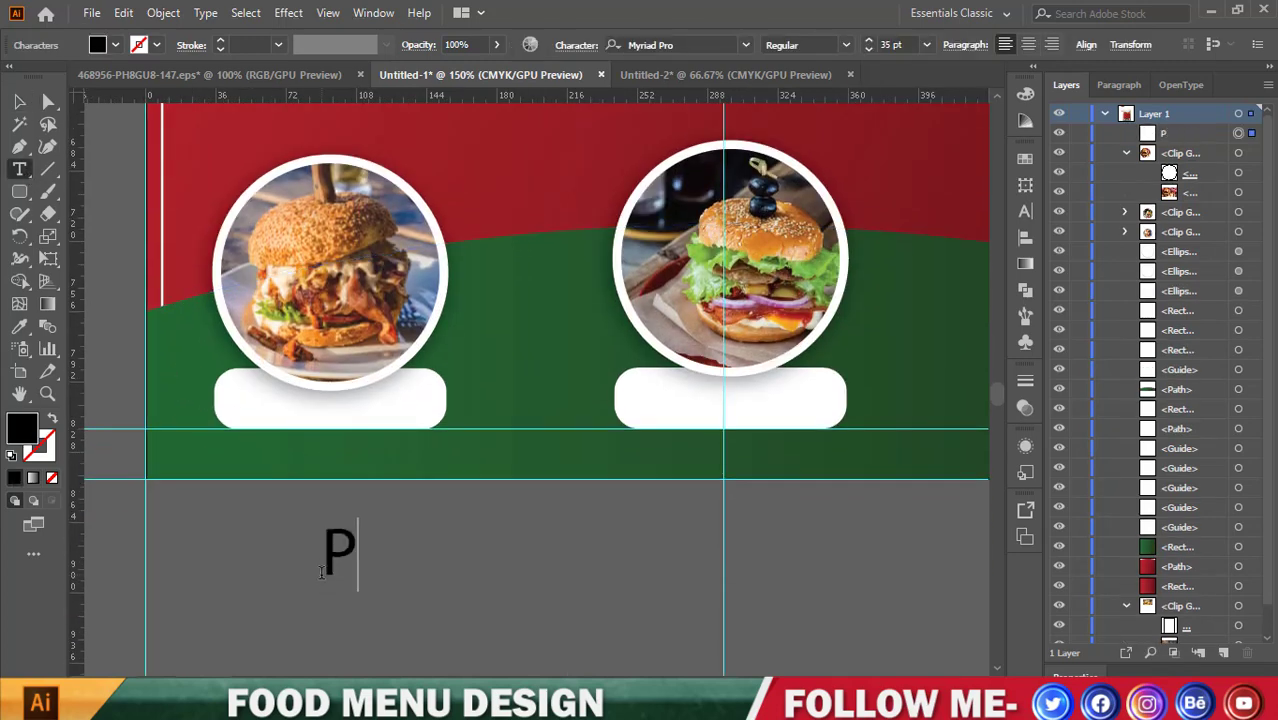
{"action": "type", "text": "ACK NA"}
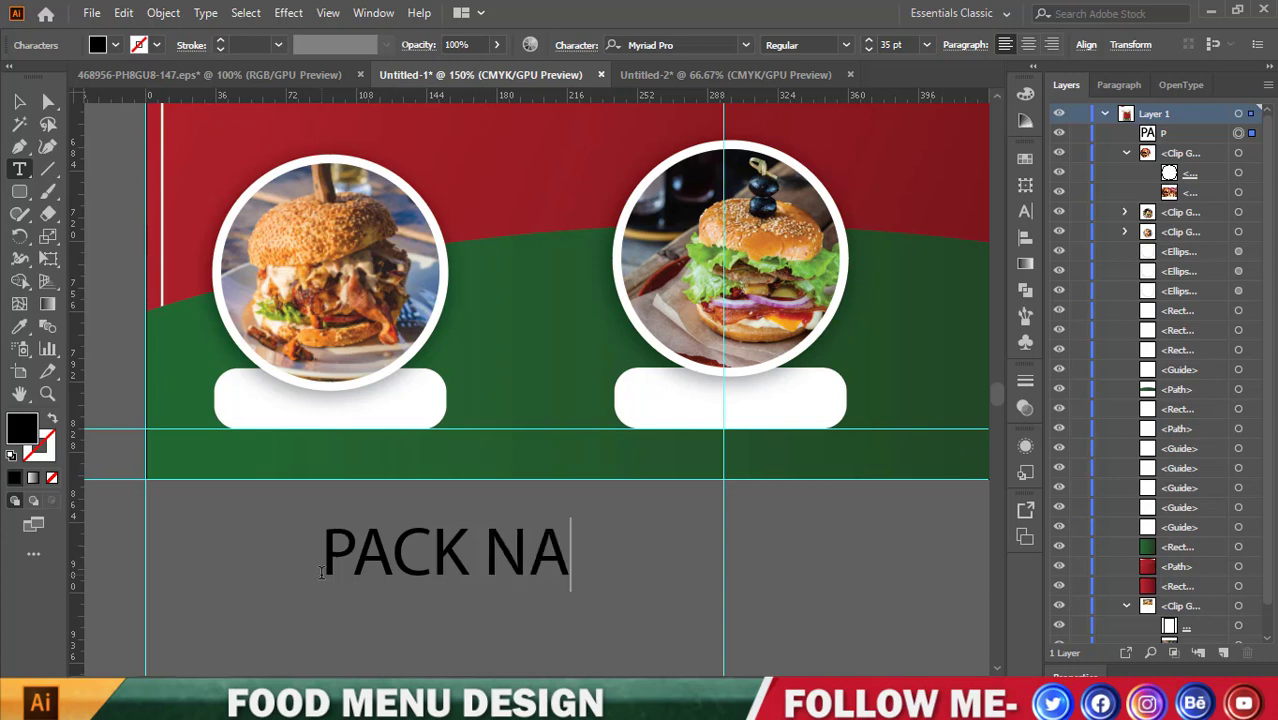
{"action": "type", "text": "ME"}
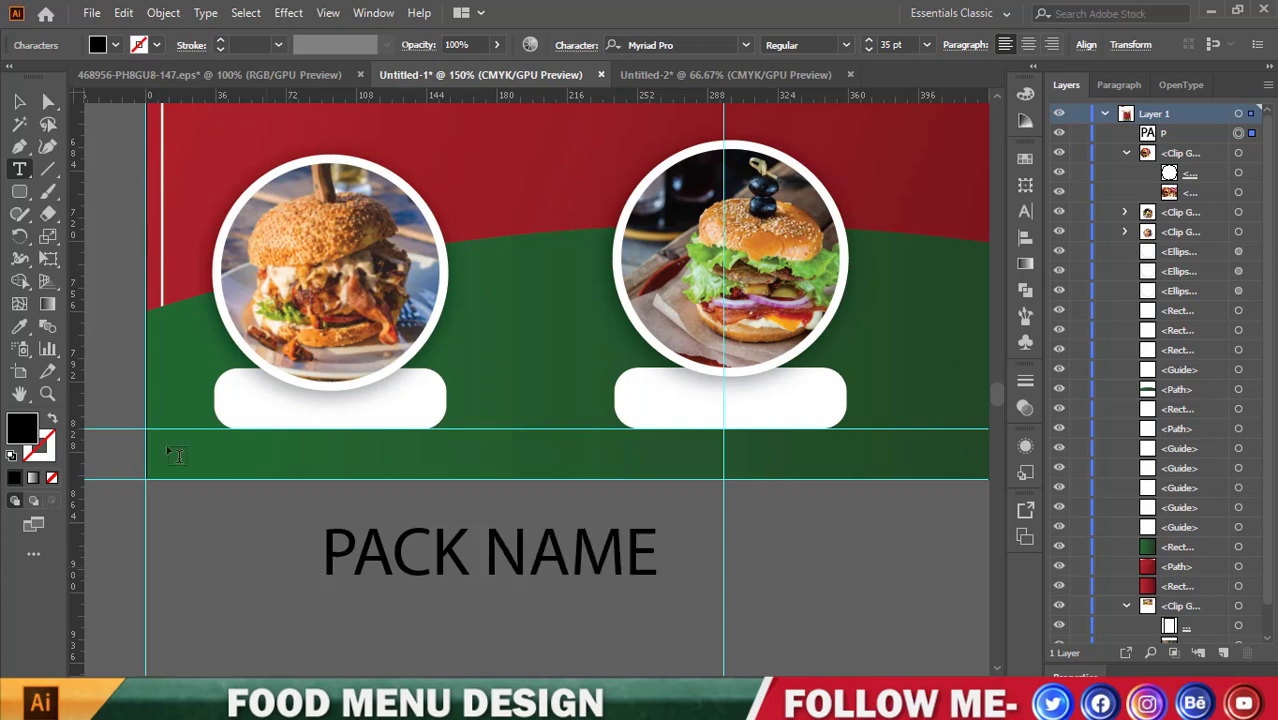
{"action": "left_click", "coordinate": [20, 102]}
{"action": "left_click_drag", "start_coordinate": [466, 580], "coordinate": [342, 551]}
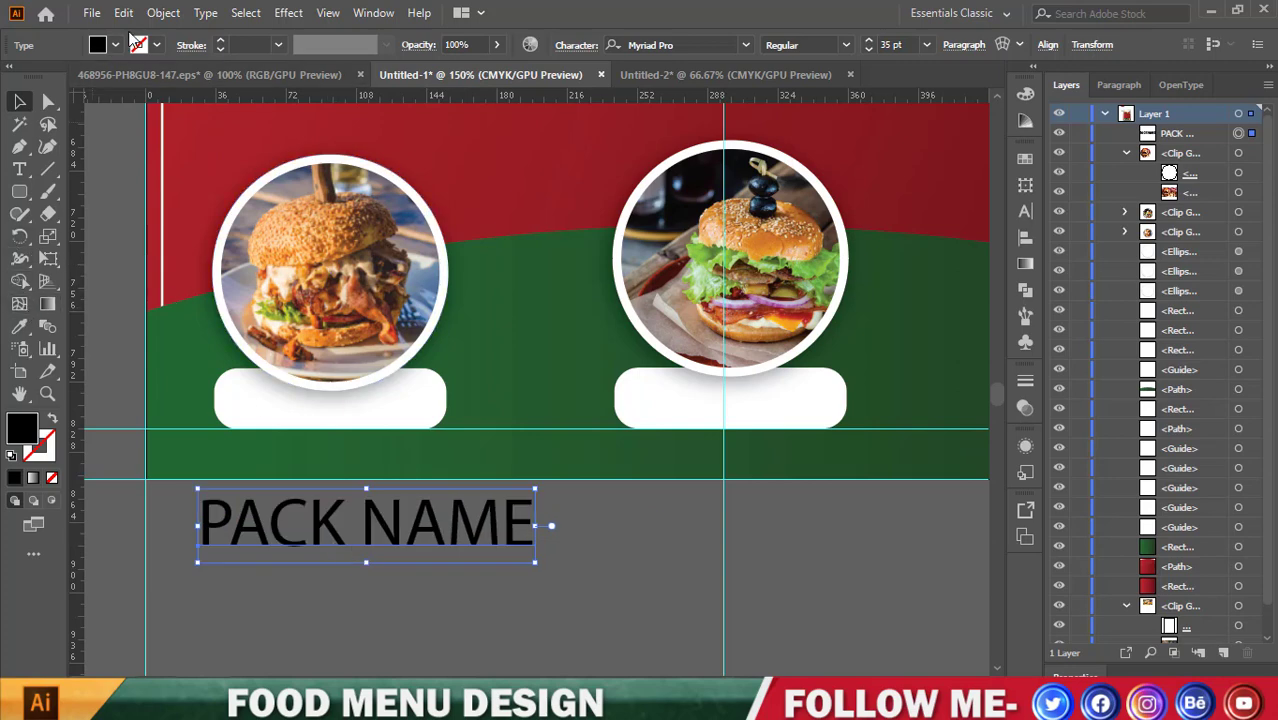
Colour the PACK NAME text dark red and set its font to Anteb Alt.
{"action": "left_click", "coordinate": [115, 45]}
{"action": "left_click", "coordinate": [143, 76]}
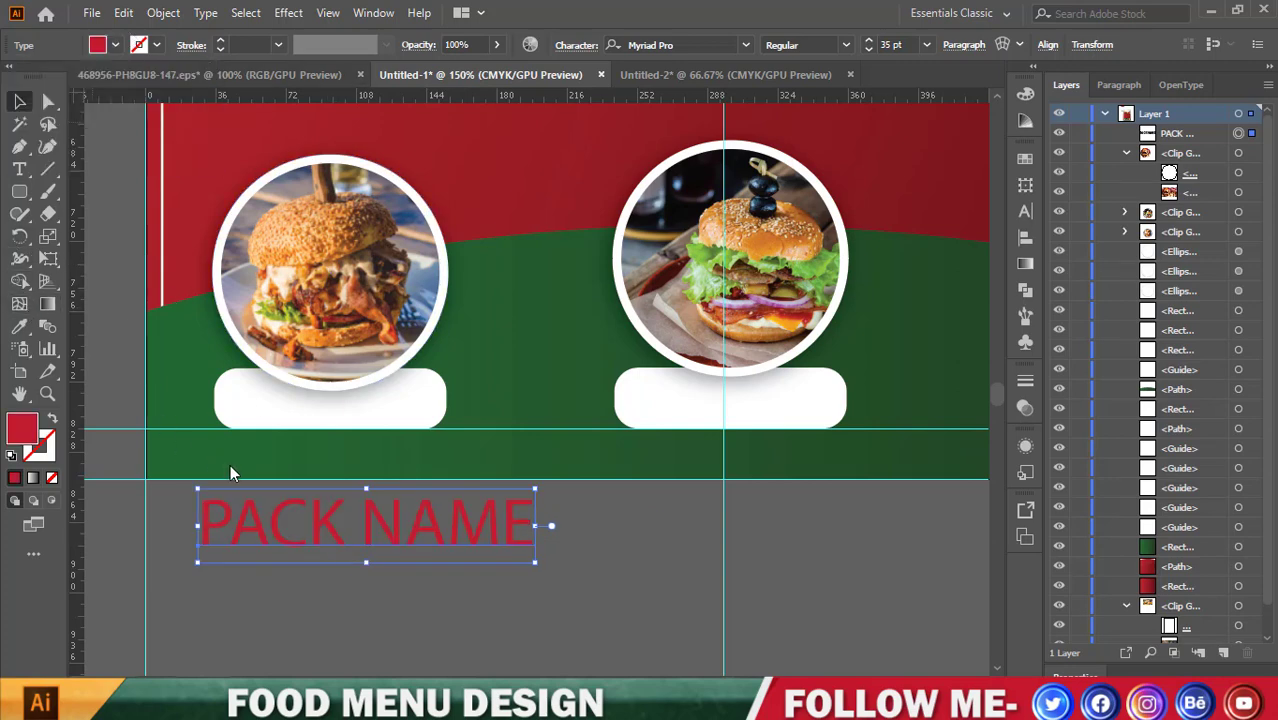
{"action": "left_click", "coordinate": [745, 45]}
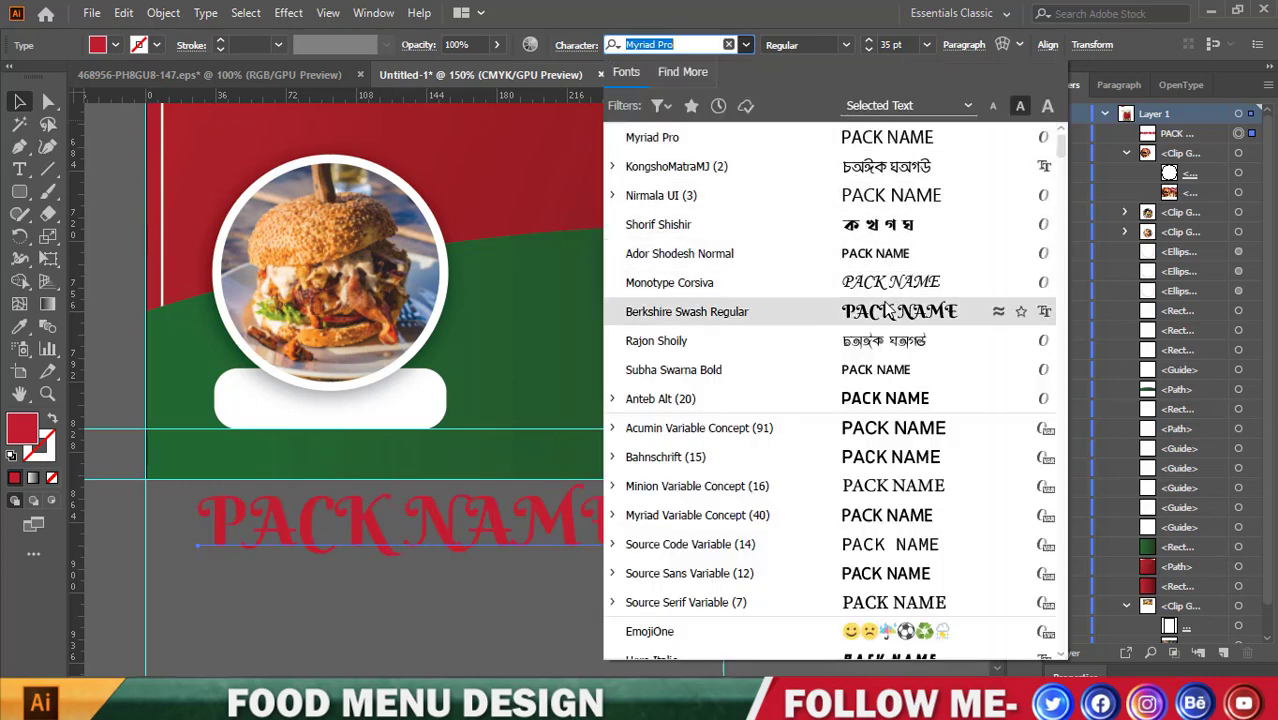
{"action": "left_click", "coordinate": [884, 399]}
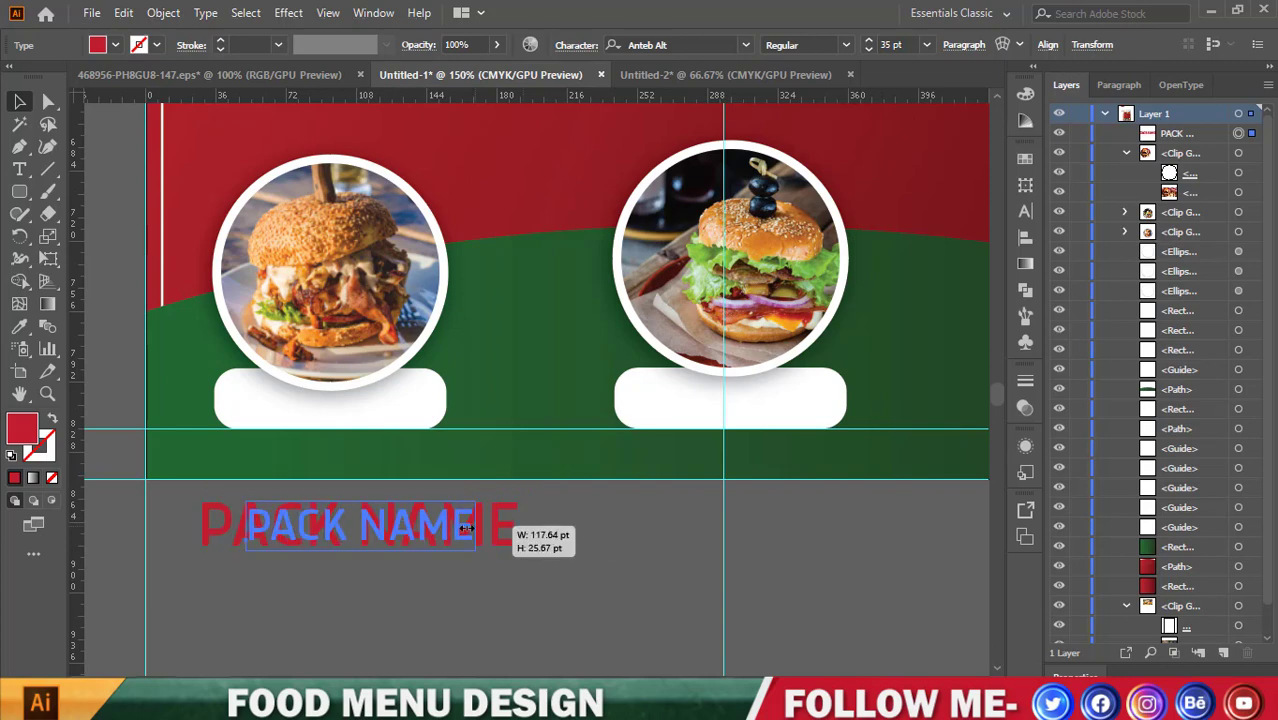
Shrink PACK NAME into the left white box and nudge it down two steps.
{"action": "mouse_move", "coordinate": [524, 526]}
{"action": "left_mouse_down"}
{"action": "mouse_move", "coordinate": [441, 526]}
{"action": "mouse_move", "coordinate": [375, 428]}
{"action": "mouse_move", "coordinate": [380, 414]}
{"action": "left_mouse_up"}
{"action": "scroll", "coordinate": [380, 414], "scroll_direction": "up", "scroll_amount": 2}
{"action": "key", "text": "Down"}
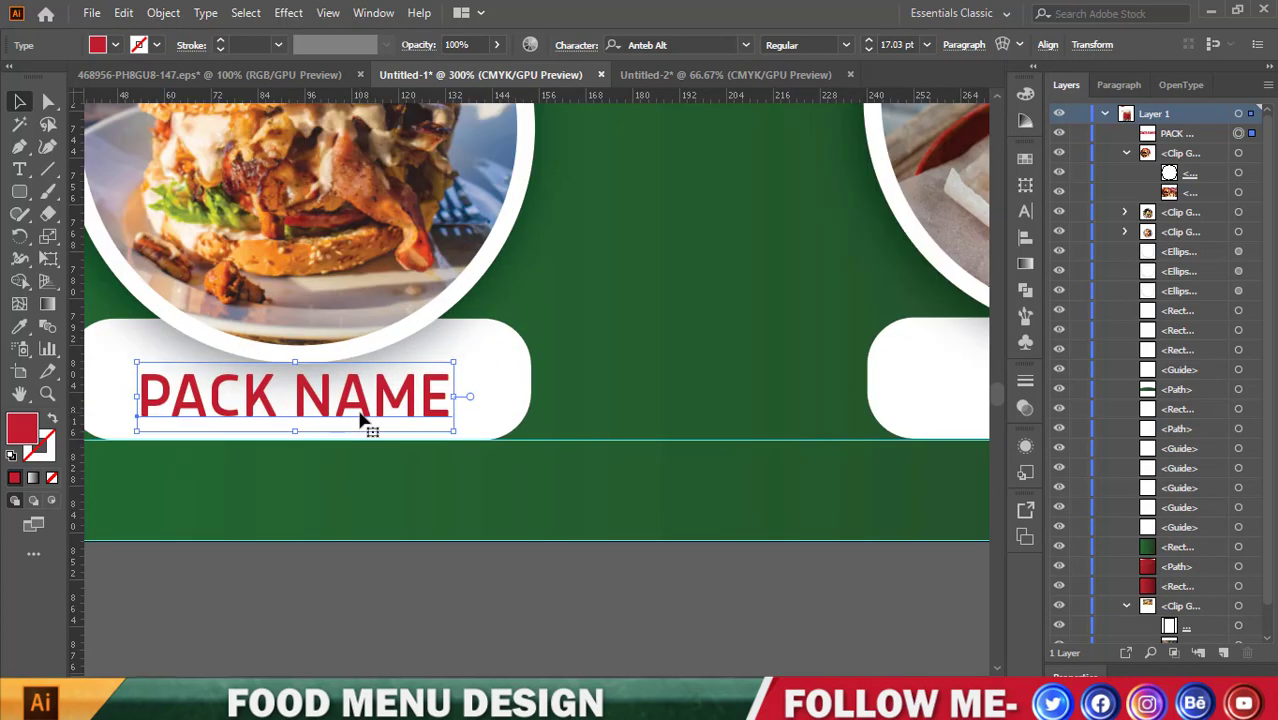
{"action": "key", "text": "Down"}
{"action": "scroll", "coordinate": [364, 426], "scroll_direction": "down", "scroll_amount": 3}
{"action": "left_click", "coordinate": [354, 600]}
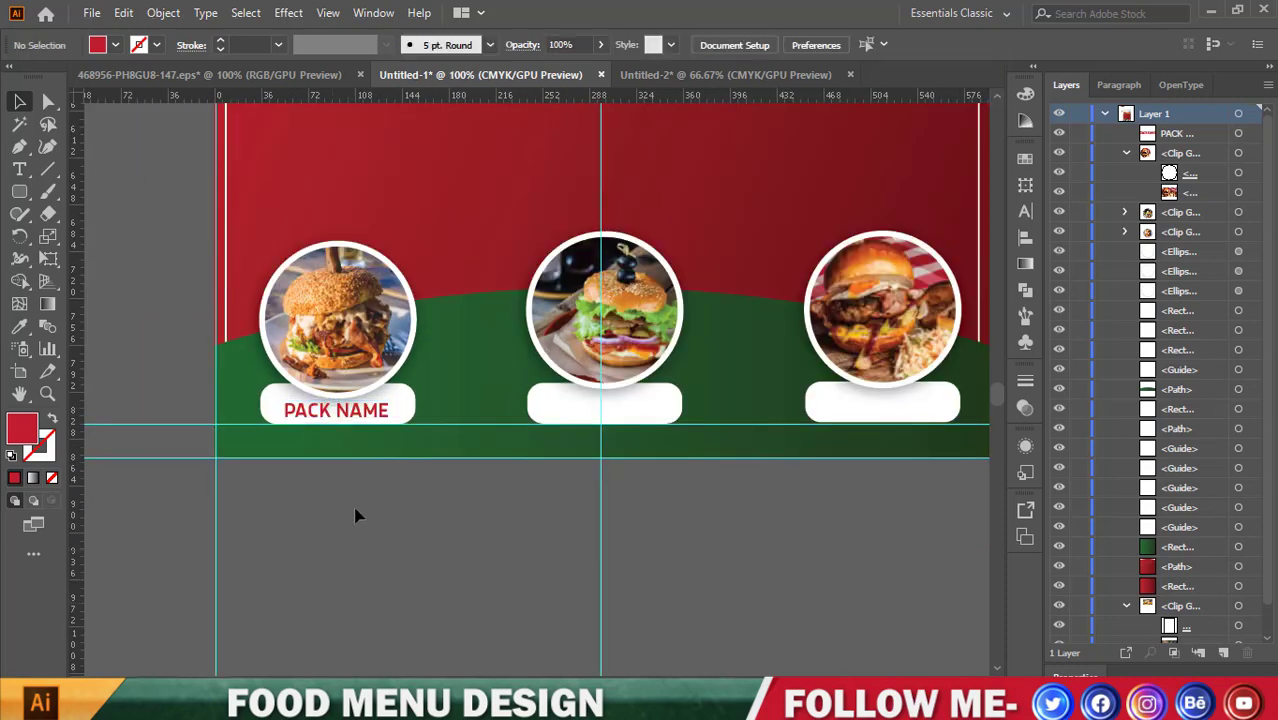
Place a copy of PACK NAME in another white box and fine-tune its height.
{"action": "left_click_drag", "start_coordinate": [374, 412], "coordinate": [922, 414]}
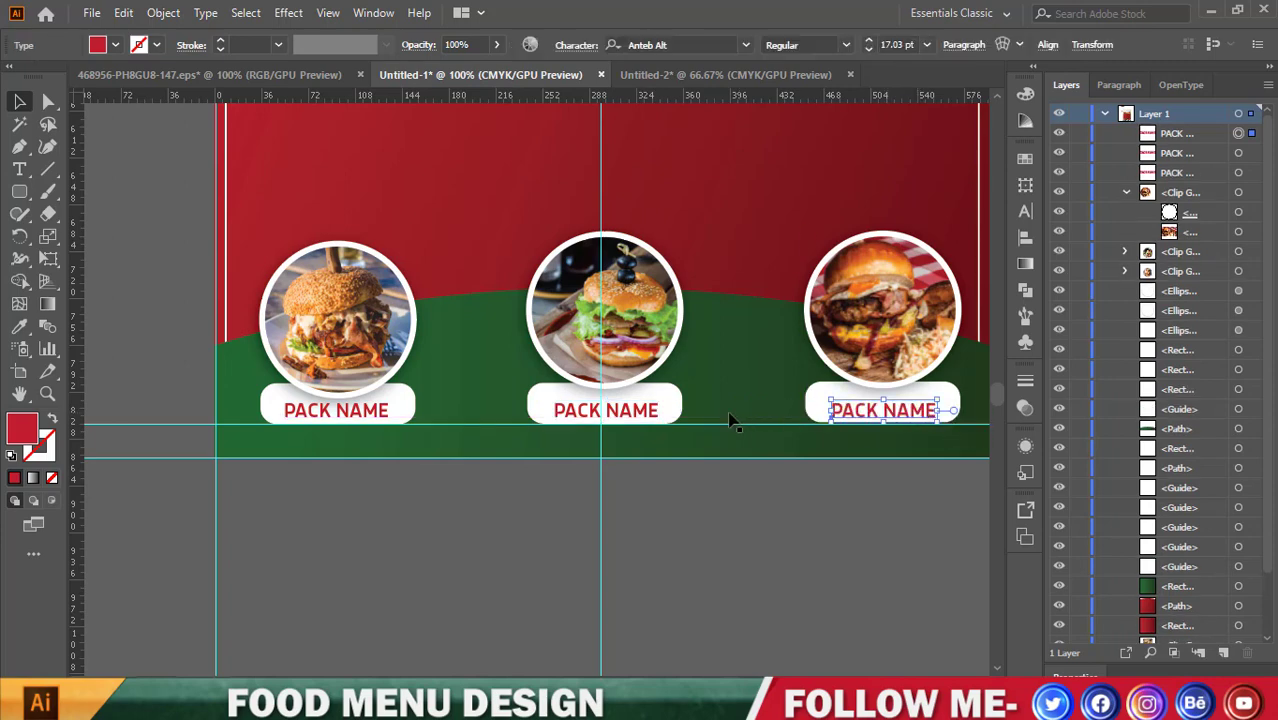
{"action": "key", "text": "Up"}
{"action": "key", "text": "Up"}
{"action": "key", "text": "Up"}
{"action": "key", "text": "Up"}
{"action": "key", "text": "Up"}
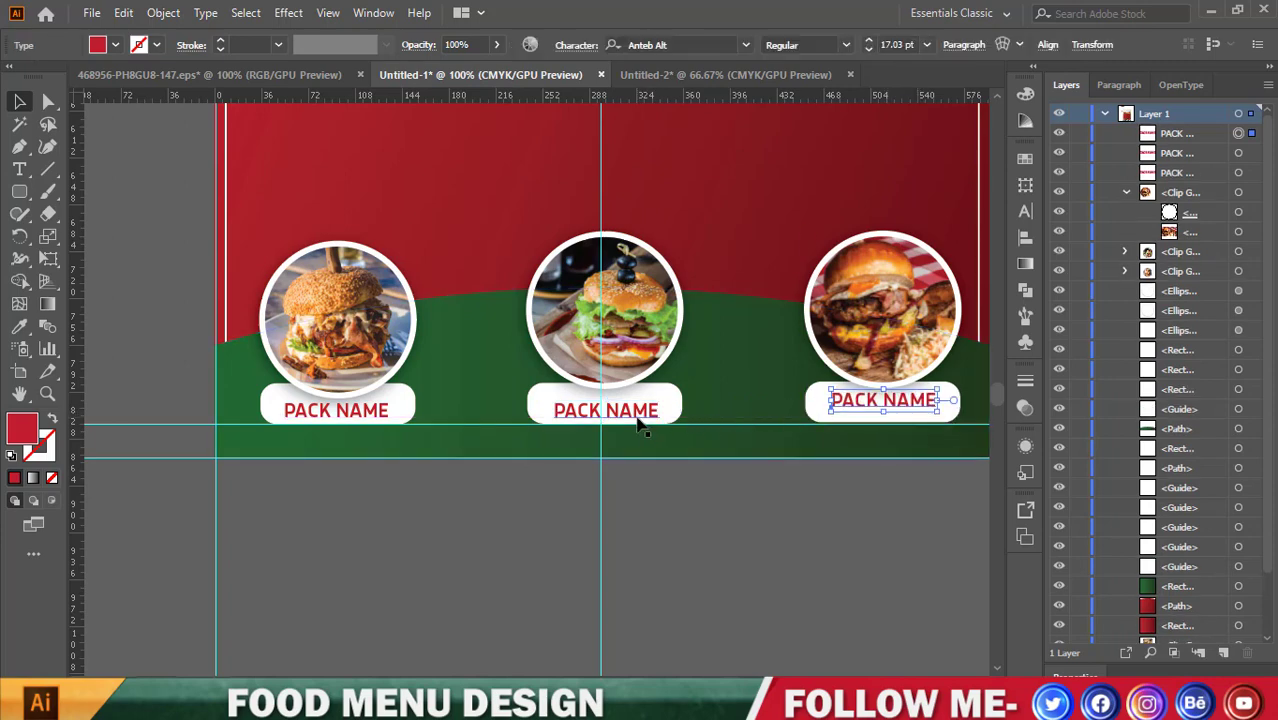
{"action": "key", "text": "Down"}
{"action": "key", "text": "Down"}
{"action": "key", "text": "Down"}
Nudge the middle, right and left PACK NAME labels up and down until centred.
{"action": "key", "text": "Up"}
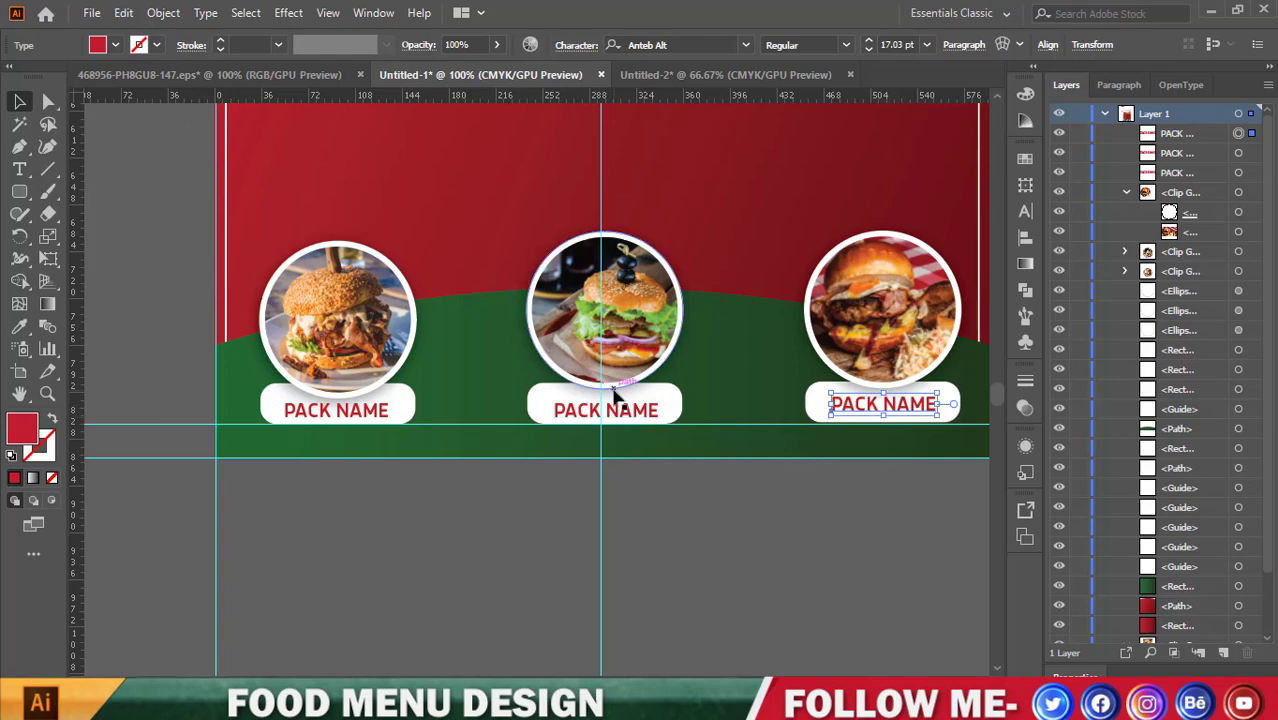
{"action": "left_click", "coordinate": [630, 414]}
{"action": "key", "text": "Up"}
{"action": "key", "text": "Up"}
{"action": "key", "text": "Up"}
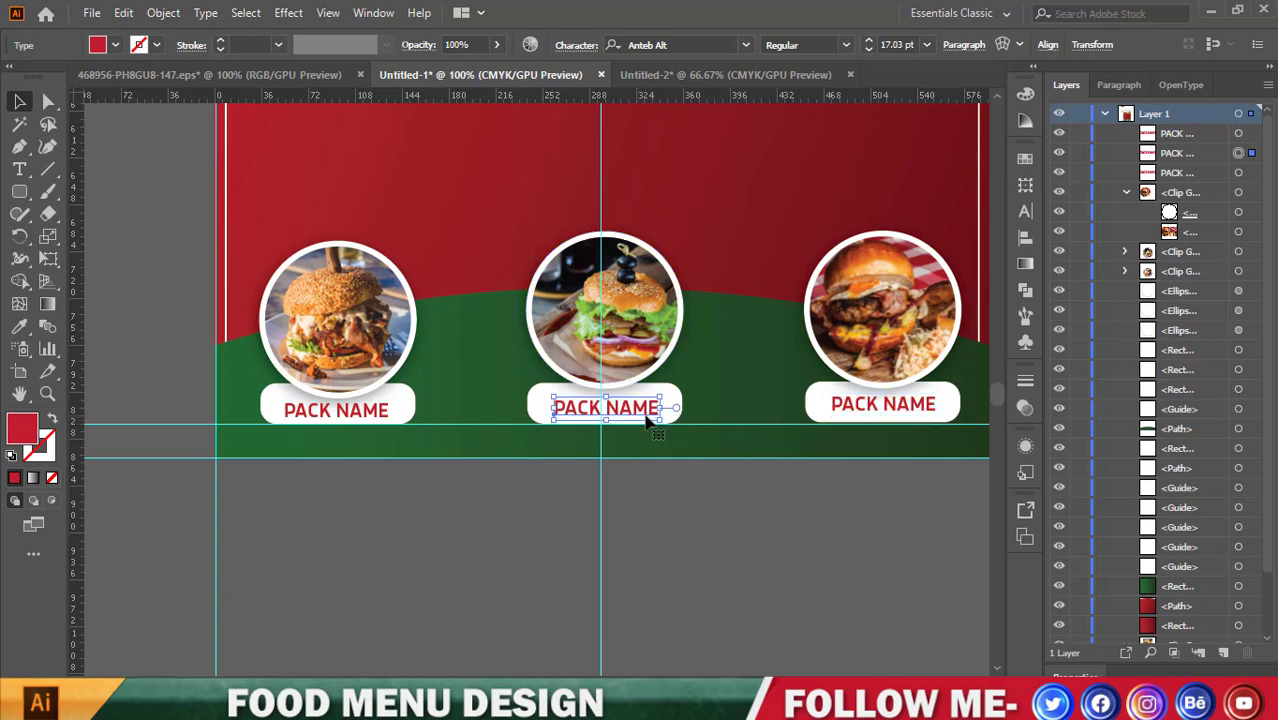
{"action": "key", "text": "Up"}
{"action": "key", "text": "Up"}
{"action": "key", "text": "Up"}
{"action": "key", "text": "Down"}
{"action": "key", "text": "Down"}
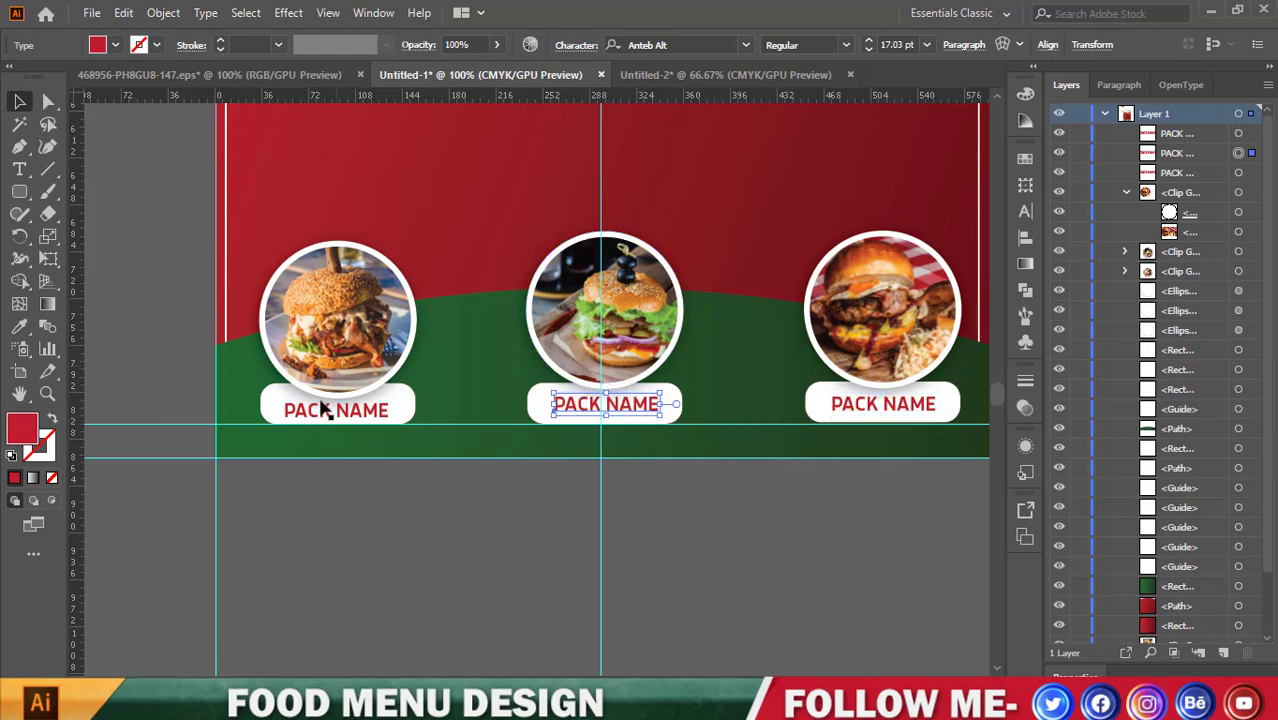
{"action": "left_click", "coordinate": [322, 412]}
{"action": "key", "text": "Up"}
{"action": "key", "text": "Up"}
{"action": "key", "text": "Up"}
{"action": "key", "text": "Up"}
{"action": "key", "text": "Up"}
{"action": "key", "text": "Up"}
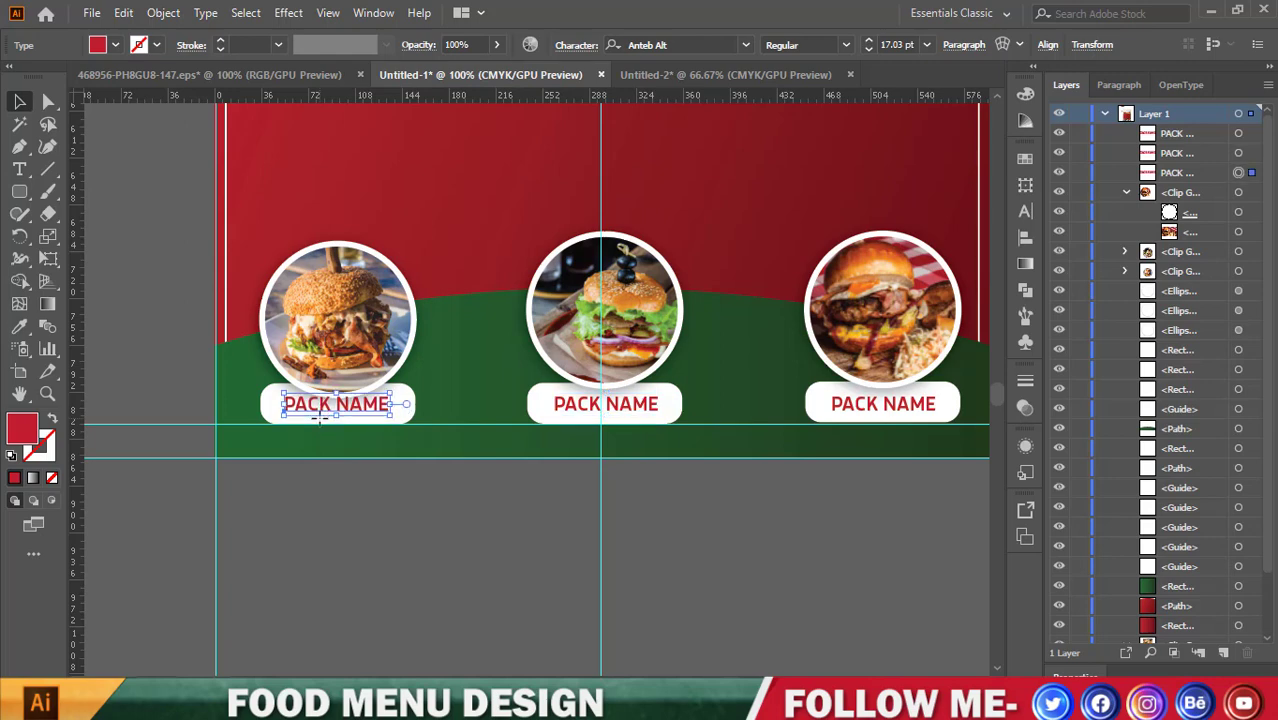
{"action": "key", "text": "Down"}
{"action": "key", "text": "Down"}
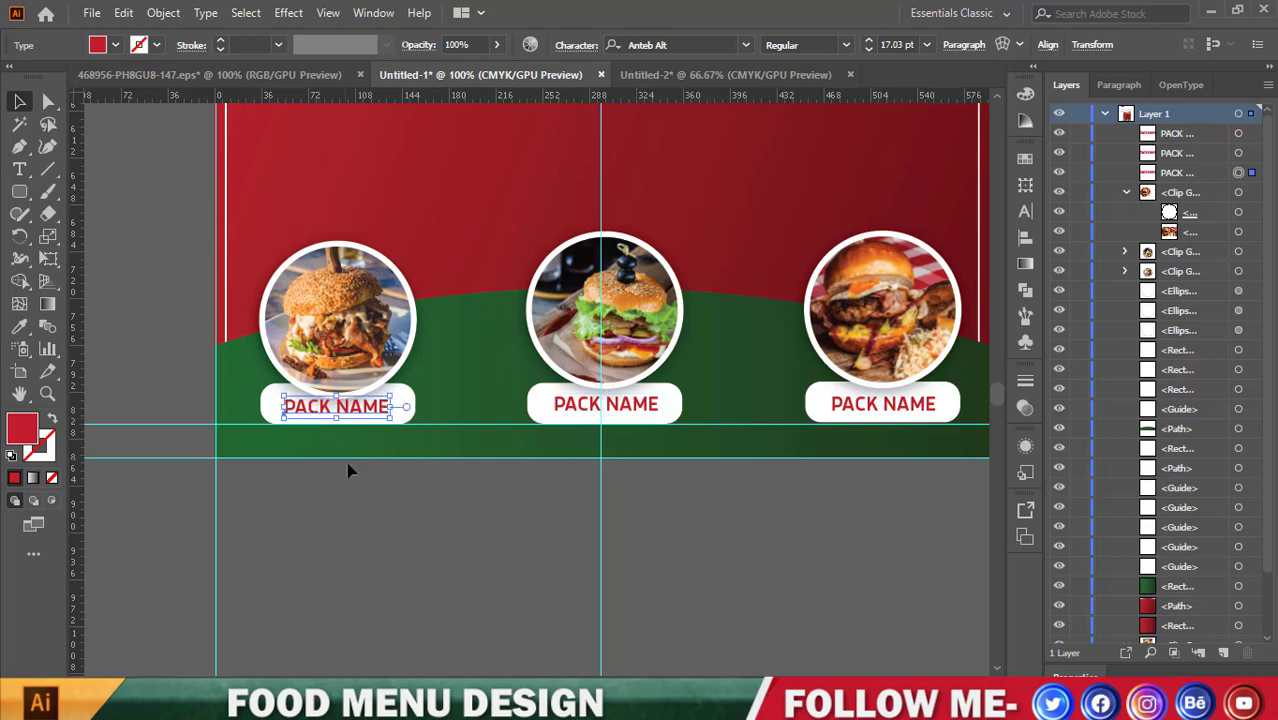
{"action": "left_click", "coordinate": [348, 470]}
Shift the middle PACK NAME label slightly into place in its pill.
{"action": "scroll", "coordinate": [345, 465], "scroll_direction": "down", "scroll_amount": 2}
{"action": "scroll", "coordinate": [342, 462], "scroll_direction": "up", "scroll_amount": 4}
{"action": "scroll", "coordinate": [320, 465], "scroll_direction": "down", "scroll_amount": 3}
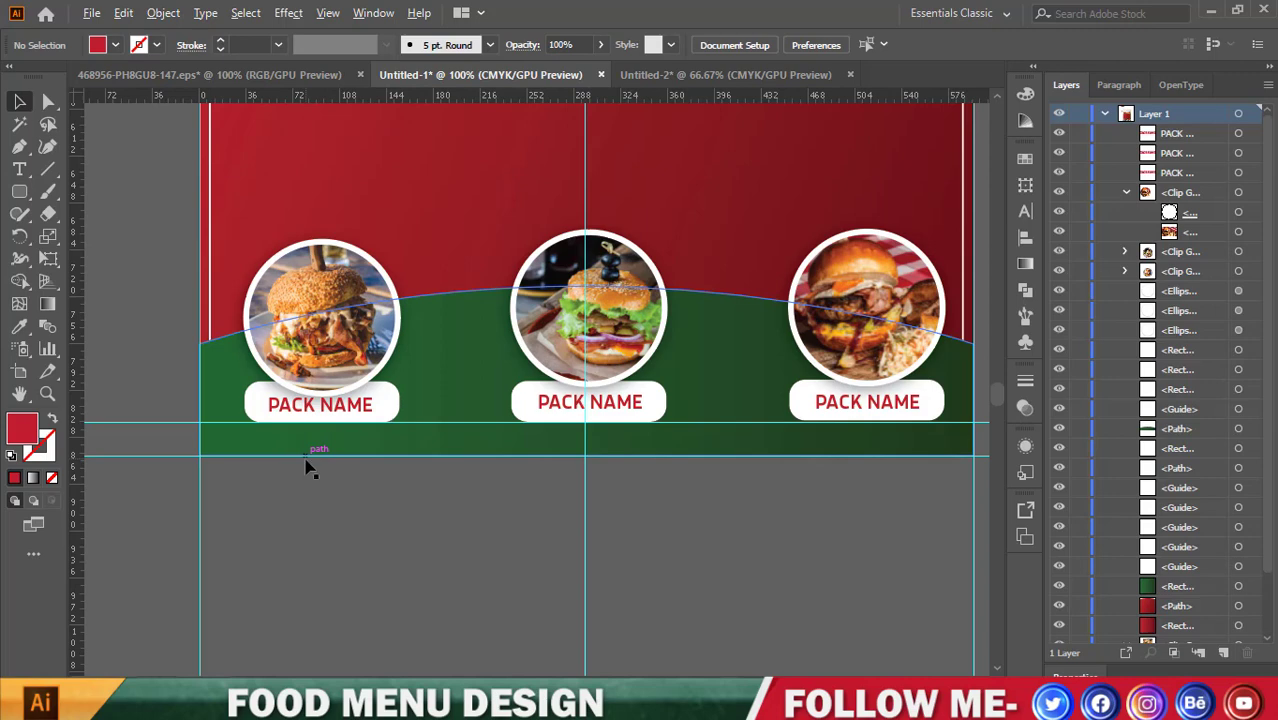
{"action": "scroll", "coordinate": [307, 468], "scroll_direction": "down", "scroll_amount": 1}
{"action": "scroll", "coordinate": [444, 483], "scroll_direction": "down", "scroll_amount": 1}
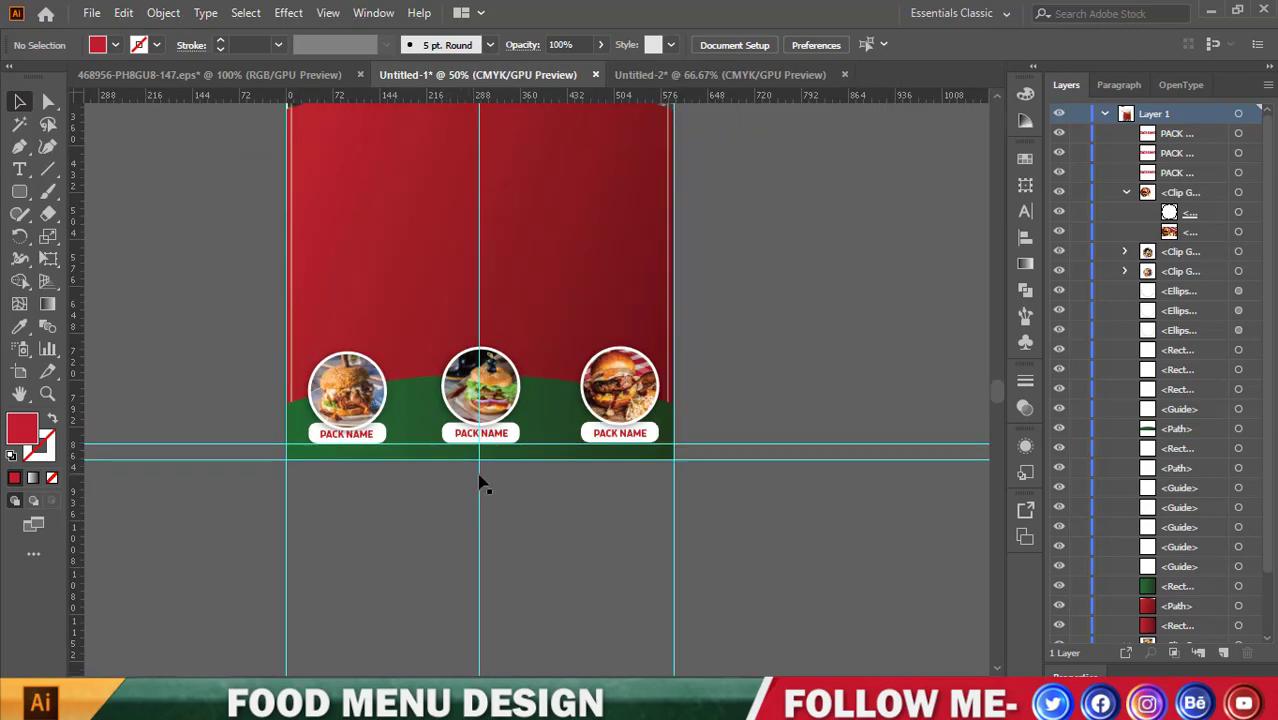
{"action": "scroll", "coordinate": [561, 440], "scroll_direction": "up", "scroll_amount": 2}
{"action": "scroll", "coordinate": [662, 448], "scroll_direction": "down", "scroll_amount": 1}
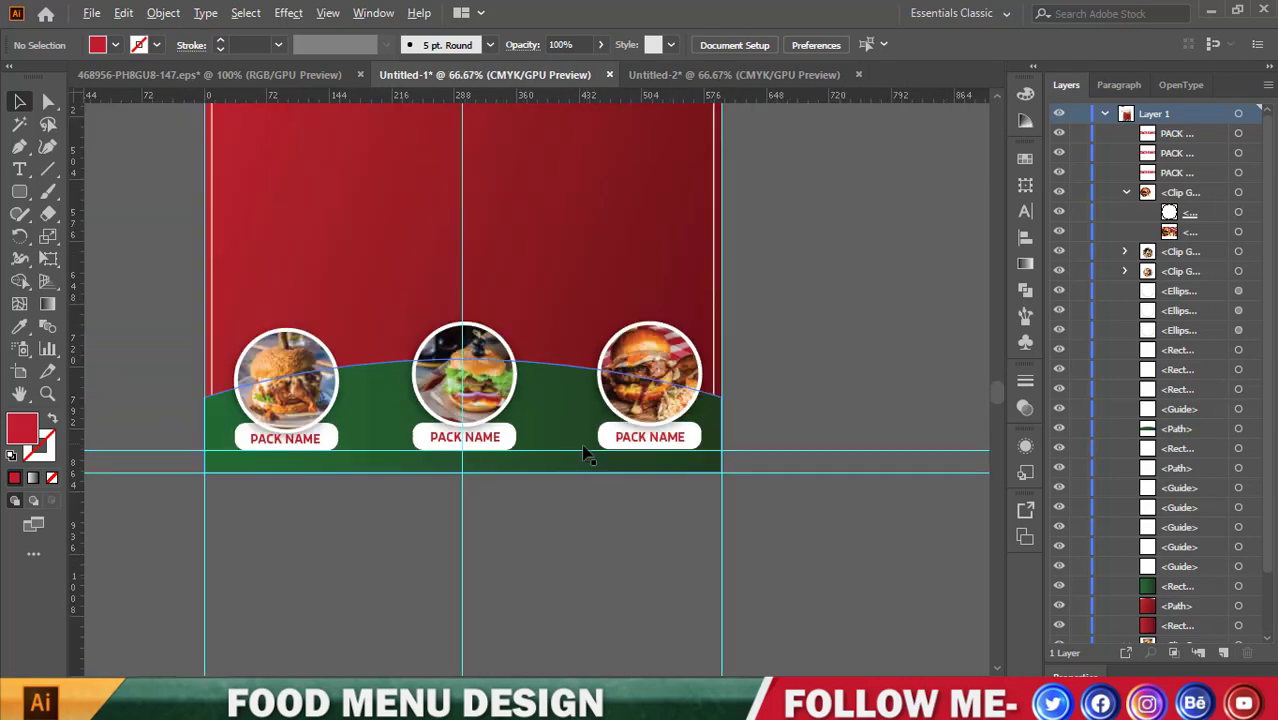
{"action": "left_click_drag", "start_coordinate": [470, 437], "coordinate": [491, 446]}
{"action": "left_click", "coordinate": [650, 437], "text": "shift"}
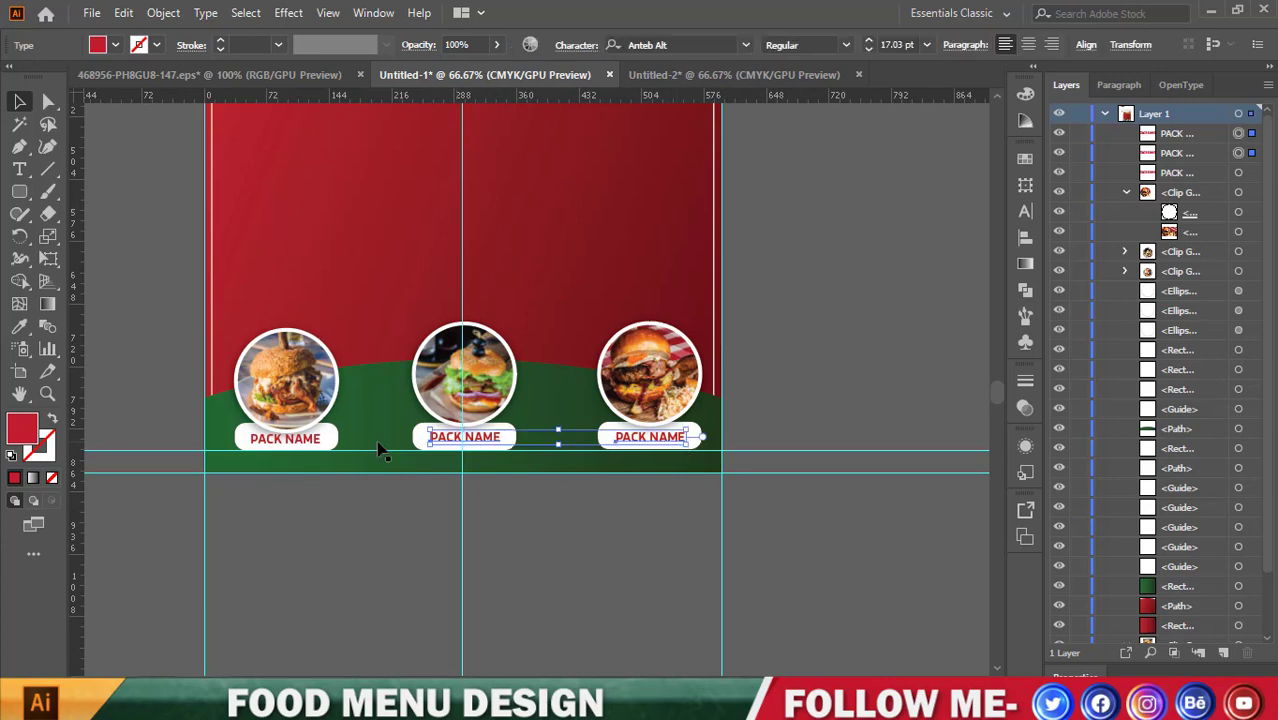
{"action": "left_click", "coordinate": [300, 442], "text": "shift"}
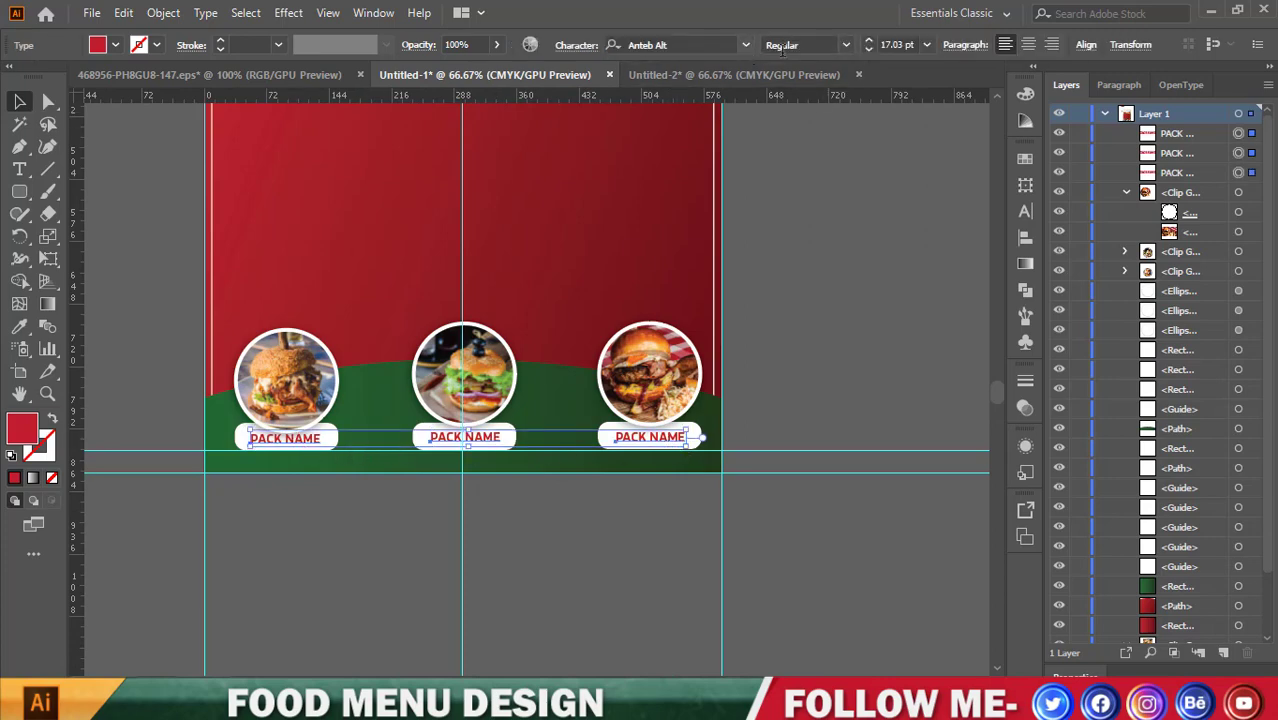
{"action": "left_click", "coordinate": [1024, 212]}
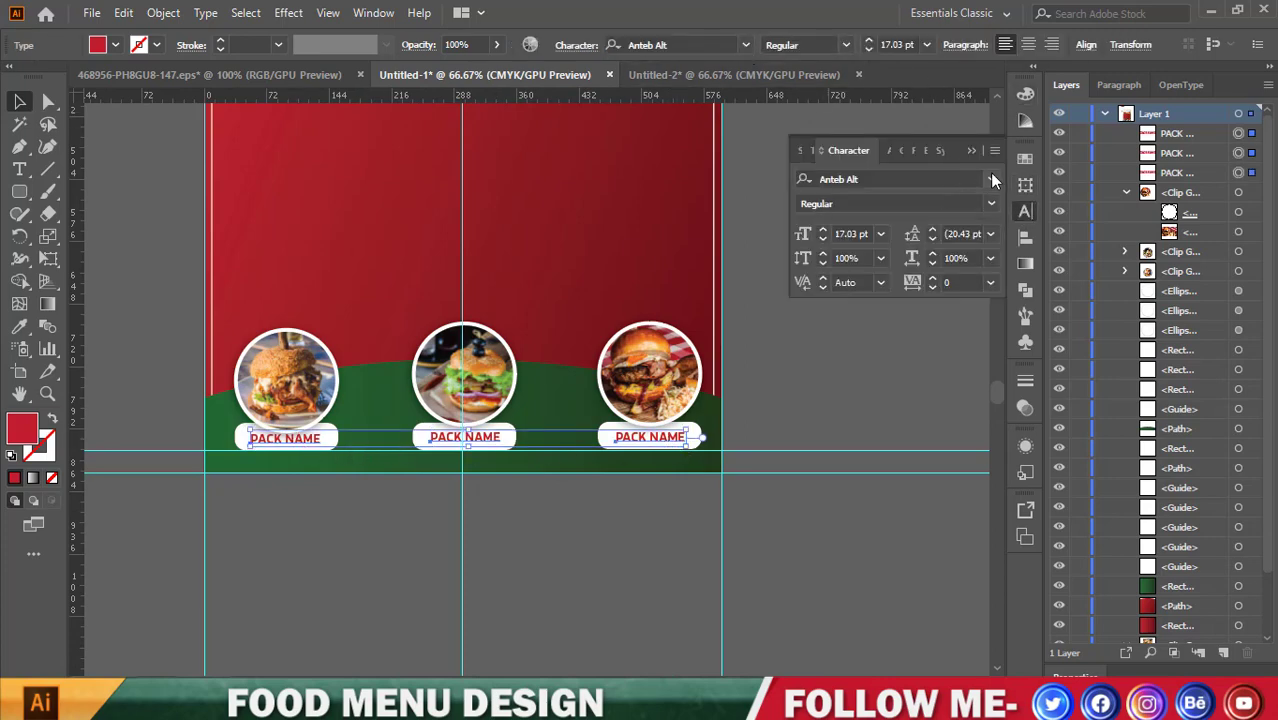
{"action": "left_click", "coordinate": [993, 180]}
{"action": "scroll", "coordinate": [1093, 485], "scroll_direction": "down", "scroll_amount": 3}
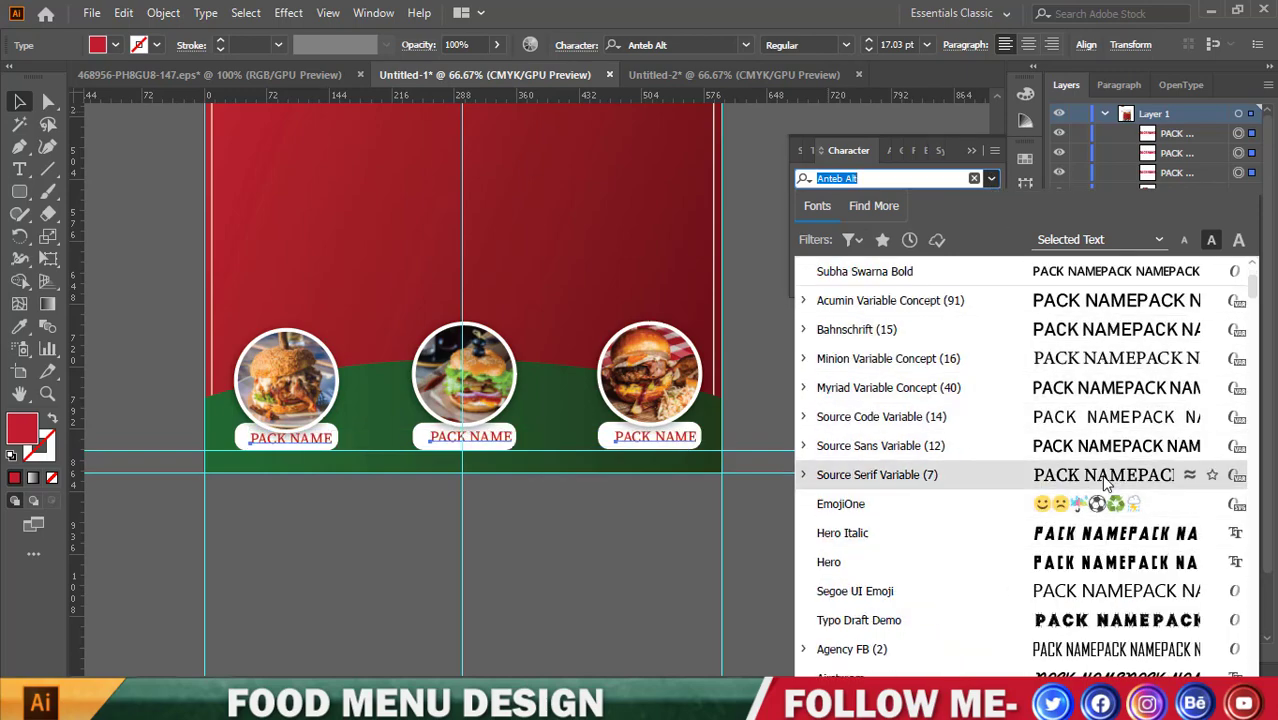
{"action": "scroll", "coordinate": [1105, 485], "scroll_direction": "down", "scroll_amount": 3}
{"action": "scroll", "coordinate": [1110, 495], "scroll_direction": "down", "scroll_amount": 2}
{"action": "scroll", "coordinate": [1120, 505], "scroll_direction": "down", "scroll_amount": 2}
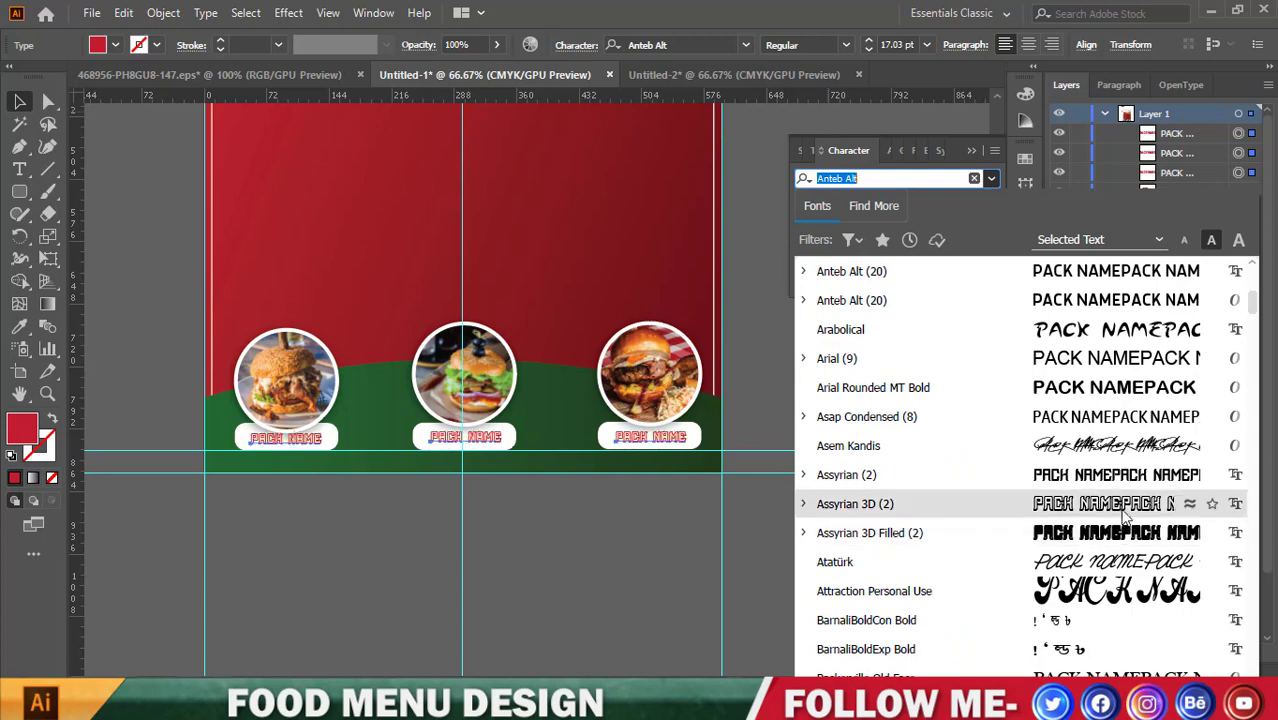
{"action": "scroll", "coordinate": [1110, 510], "scroll_direction": "down", "scroll_amount": 3}
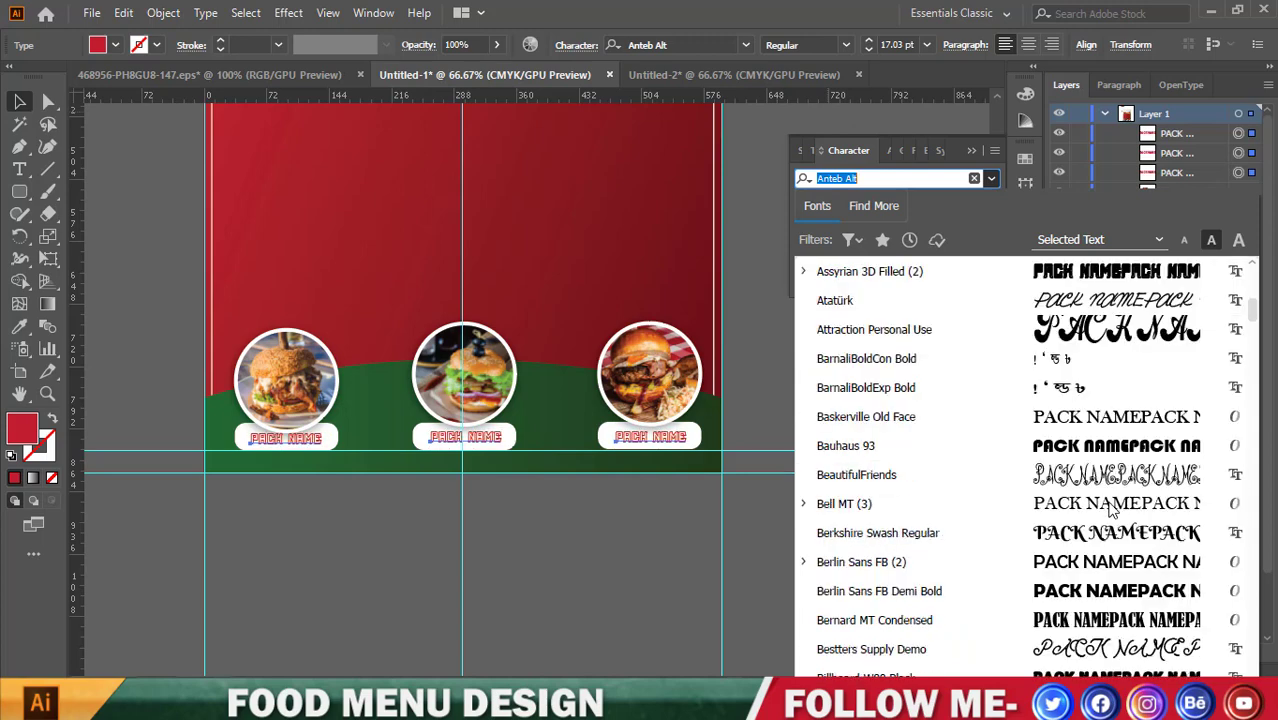
{"action": "scroll", "coordinate": [1105, 530], "scroll_direction": "down", "scroll_amount": 2}
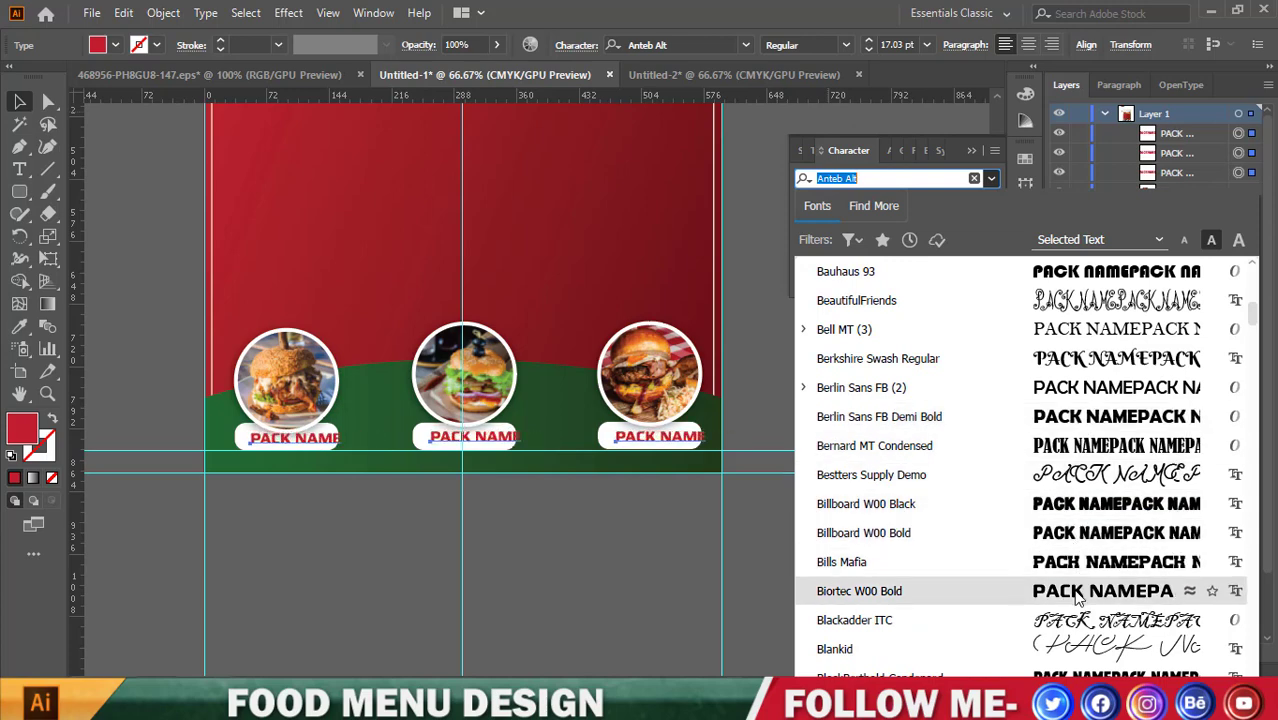
{"action": "scroll", "coordinate": [1076, 596], "scroll_direction": "down", "scroll_amount": 1}
{"action": "scroll", "coordinate": [1076, 596], "scroll_direction": "down", "scroll_amount": 1}
{"action": "scroll", "coordinate": [1076, 575], "scroll_direction": "down", "scroll_amount": 2}
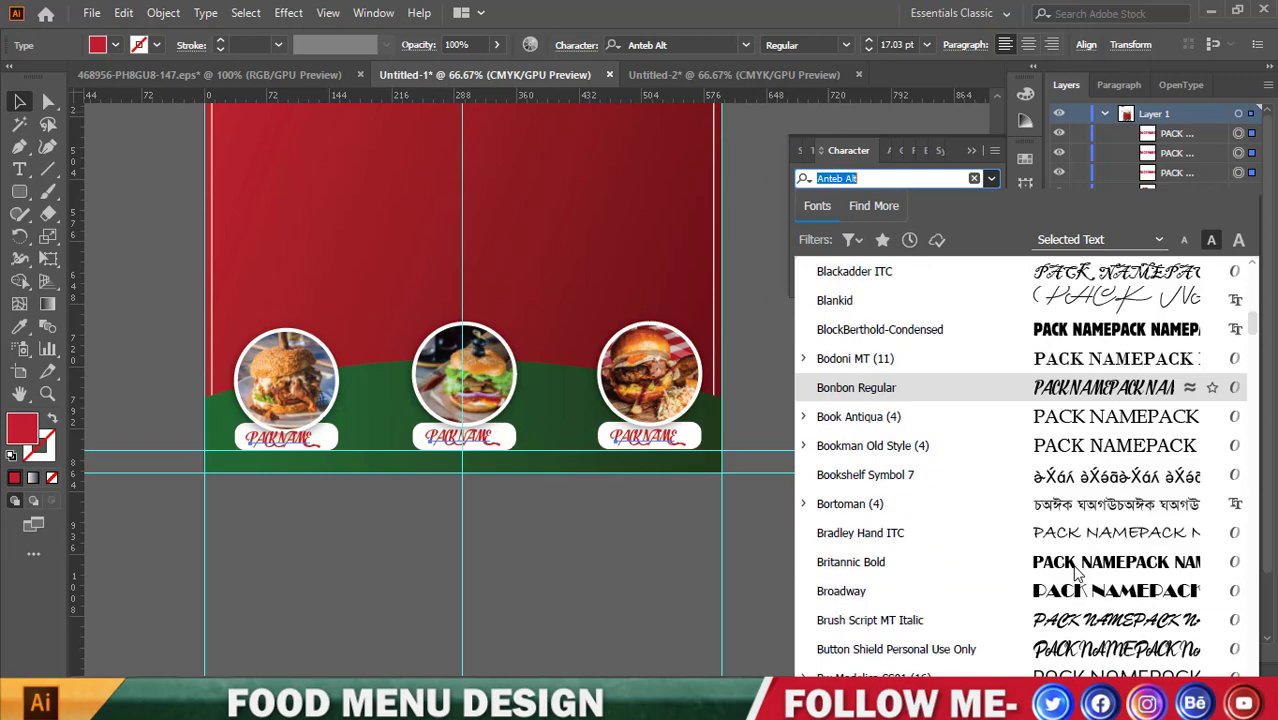
{"action": "scroll", "coordinate": [1076, 570], "scroll_direction": "down", "scroll_amount": 2}
{"action": "scroll", "coordinate": [1076, 570], "scroll_direction": "down", "scroll_amount": 2}
{"action": "scroll", "coordinate": [1025, 549], "scroll_direction": "up", "scroll_amount": 4}
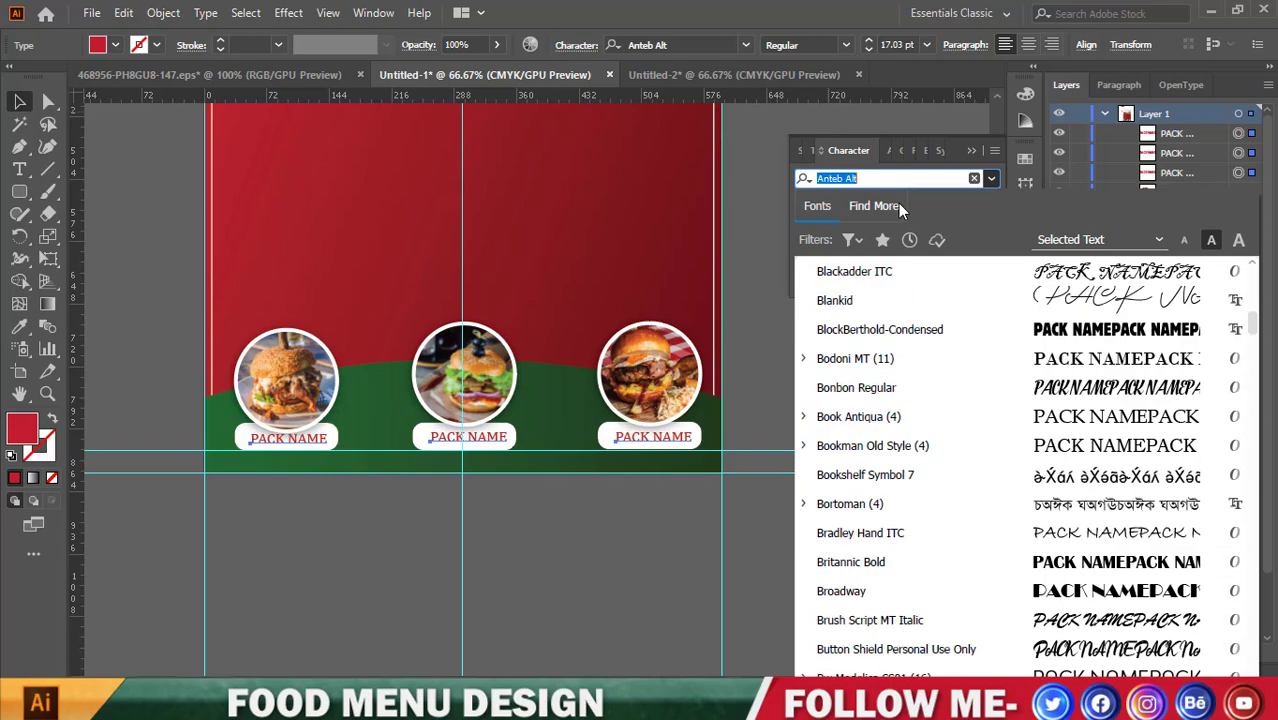
{"action": "type", "text": "l"}
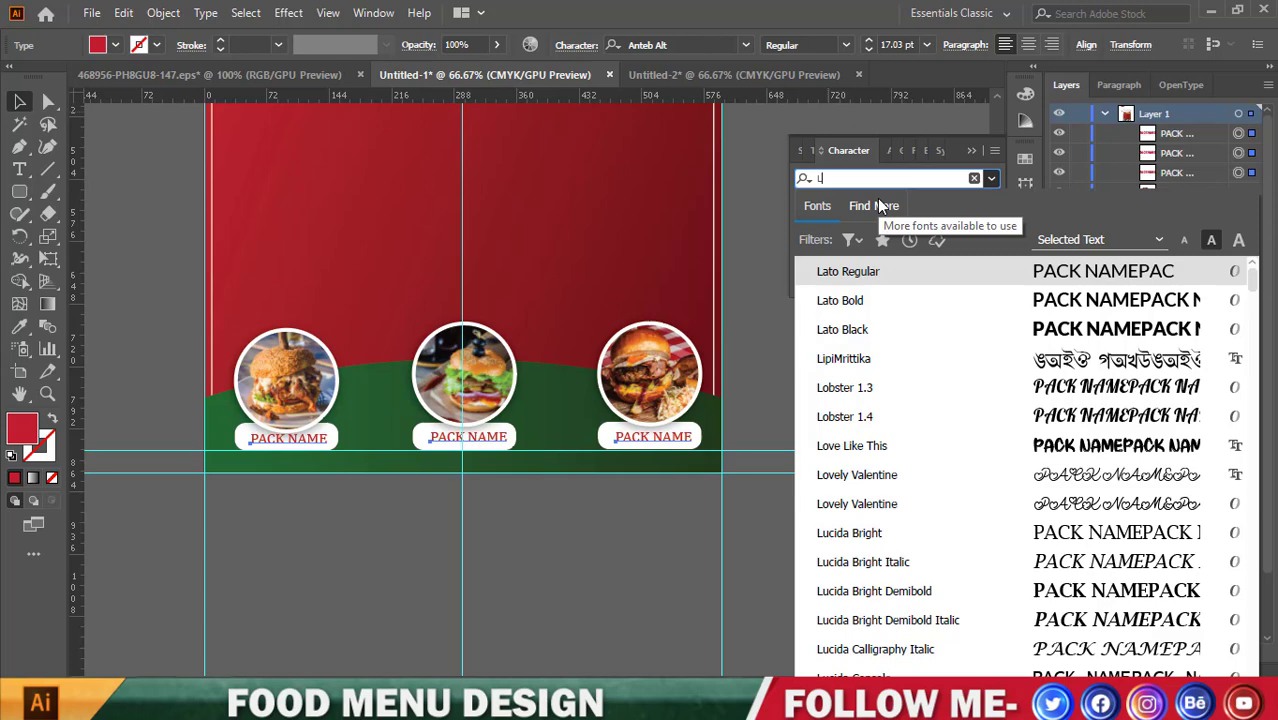
{"action": "key", "text": "BackSpace"}
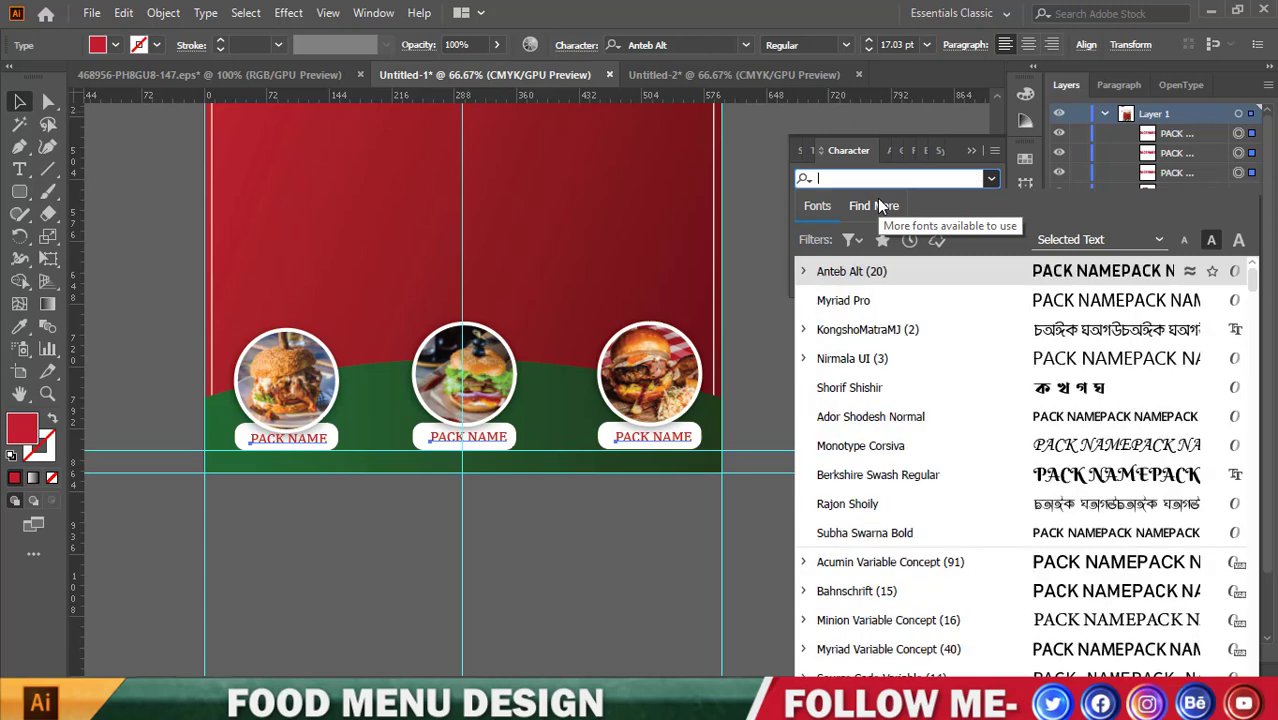
{"action": "type", "text": "la"}
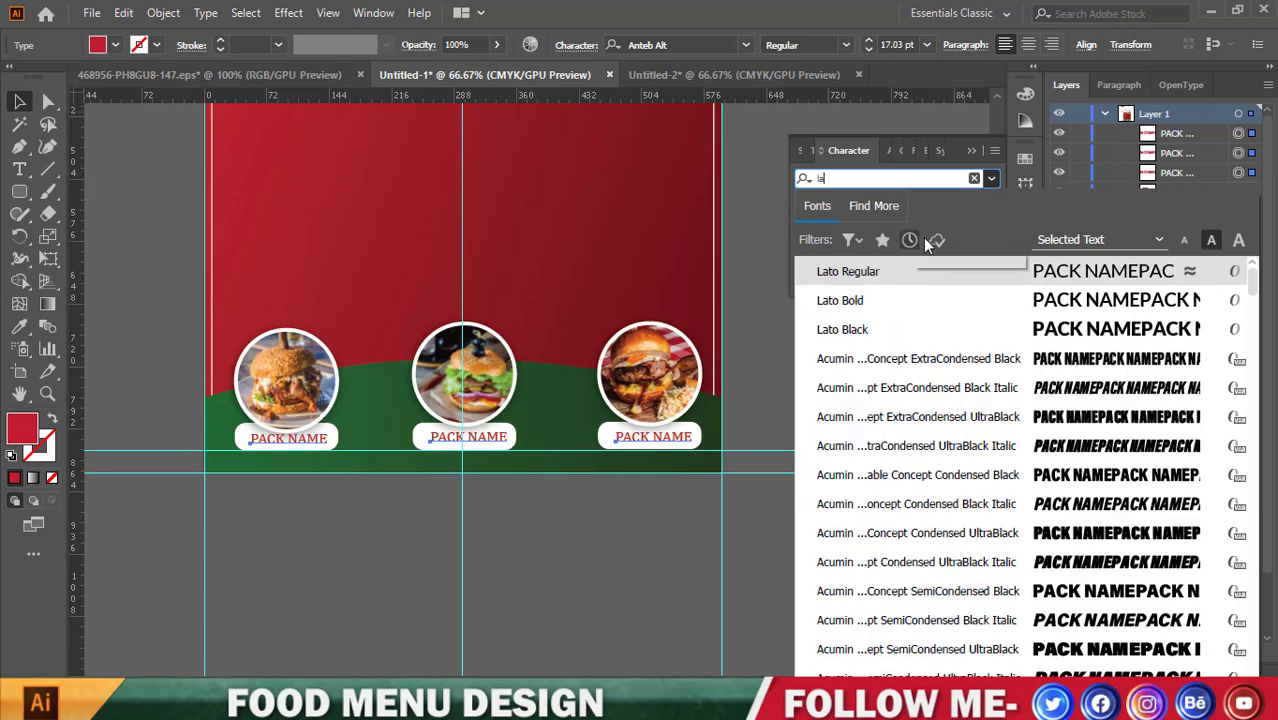
{"action": "left_click", "coordinate": [757, 528]}
Draw a vertical Pen line along the centre guide below the burger photo.
{"action": "left_click", "coordinate": [970, 152]}
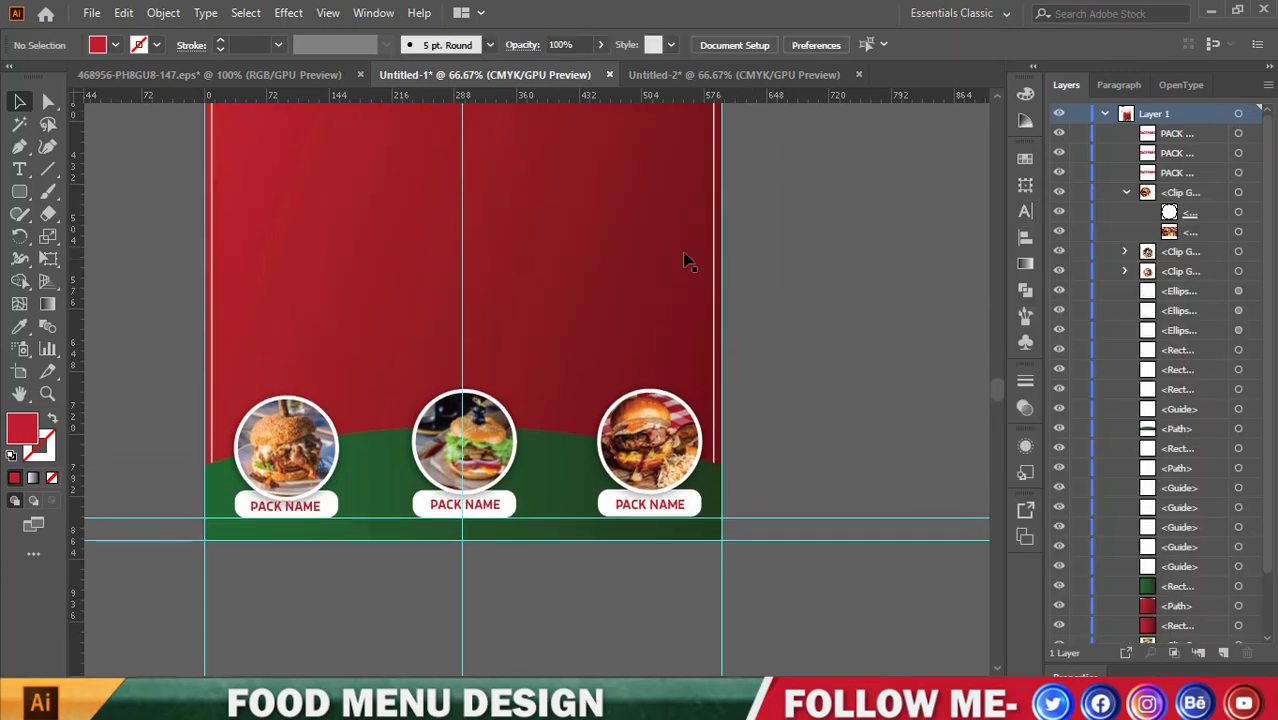
{"action": "scroll", "coordinate": [685, 257], "scroll_direction": "up", "scroll_amount": 2}
{"action": "scroll", "coordinate": [508, 271], "scroll_direction": "up", "scroll_amount": 2}
{"action": "scroll", "coordinate": [463, 262], "scroll_direction": "down", "scroll_amount": 1}
{"action": "scroll", "coordinate": [463, 262], "scroll_direction": "up", "scroll_amount": 2}
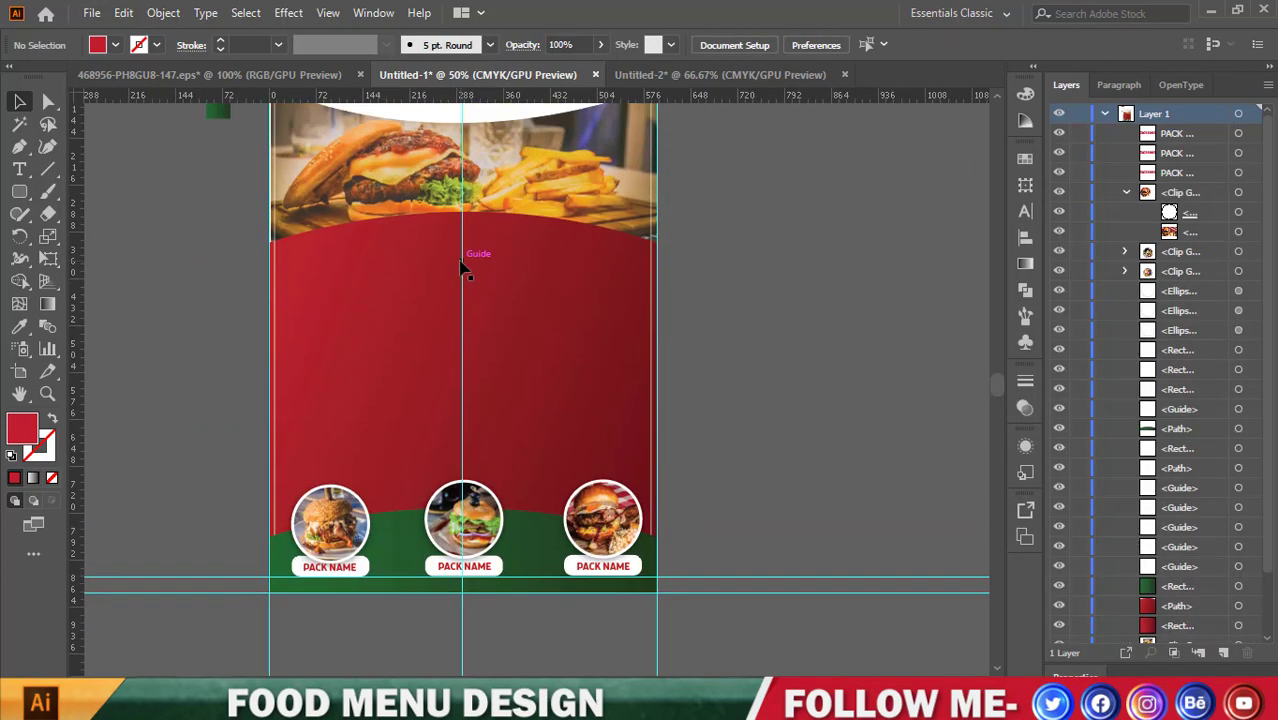
{"action": "left_click", "coordinate": [19, 146]}
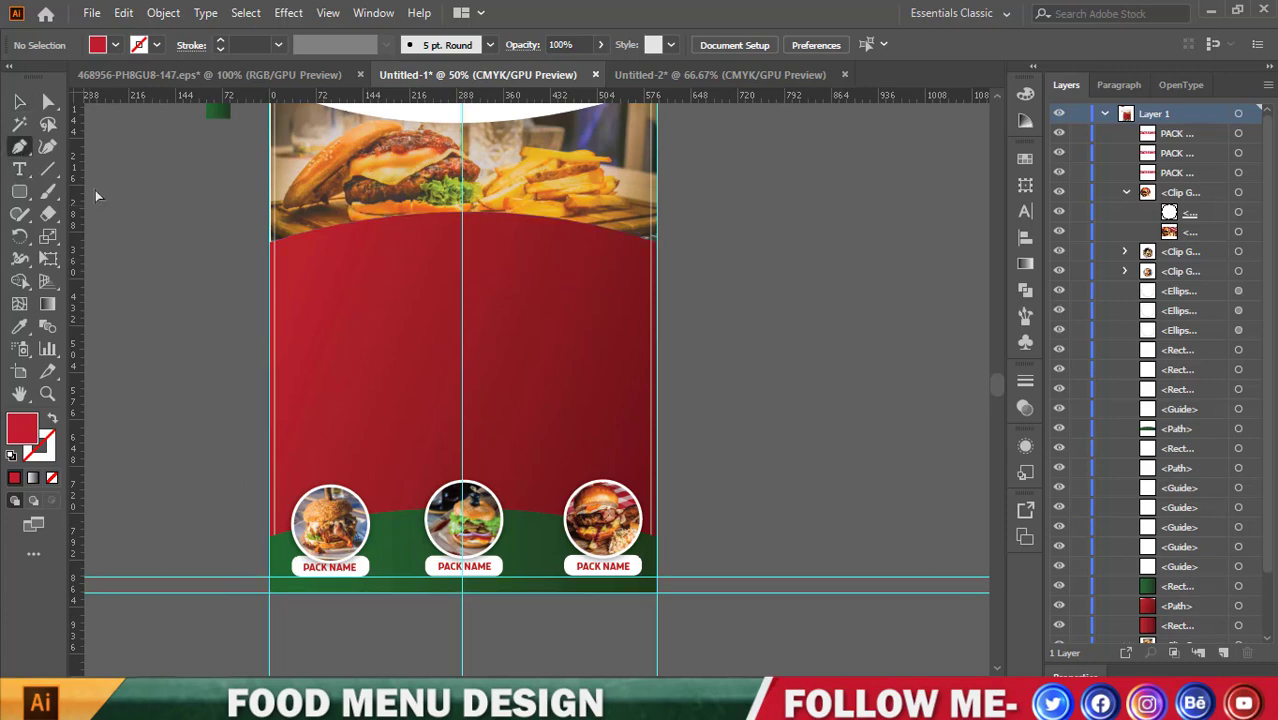
{"action": "scroll", "coordinate": [452, 314], "scroll_direction": "up", "scroll_amount": 2}
{"action": "scroll", "coordinate": [470, 184], "scroll_direction": "up", "scroll_amount": 2}
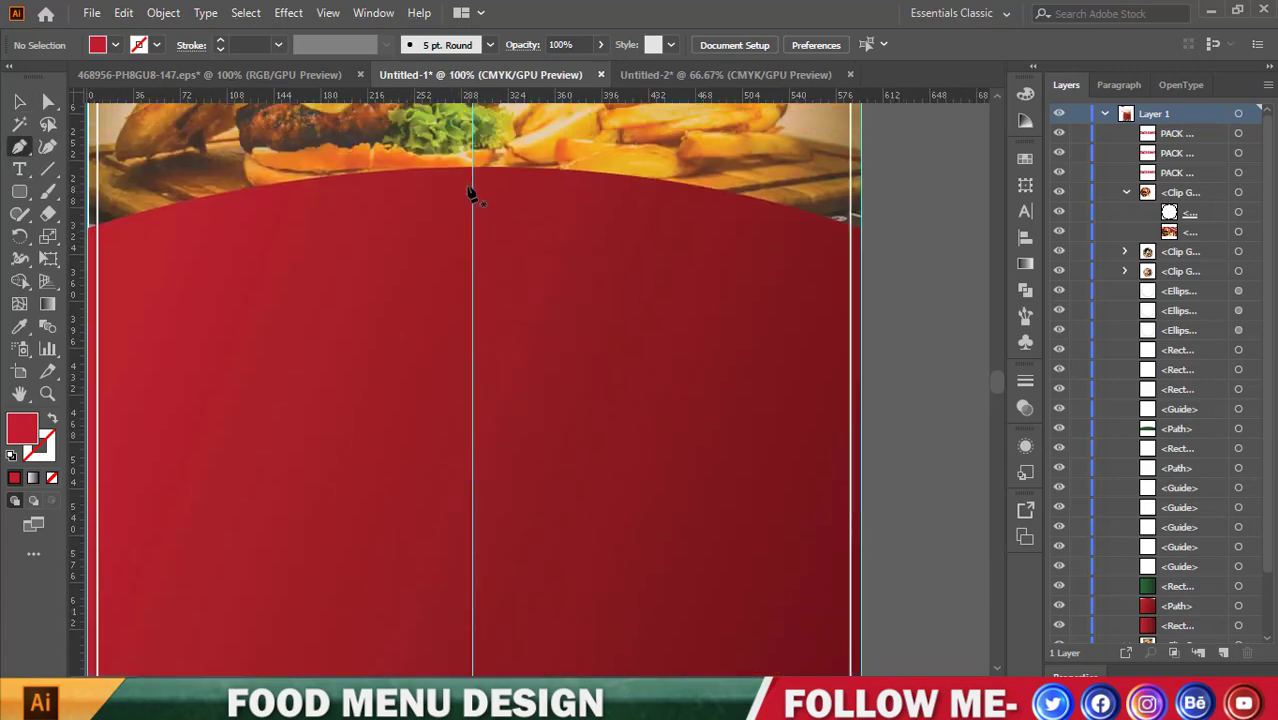
{"action": "left_click", "coordinate": [473, 214]}
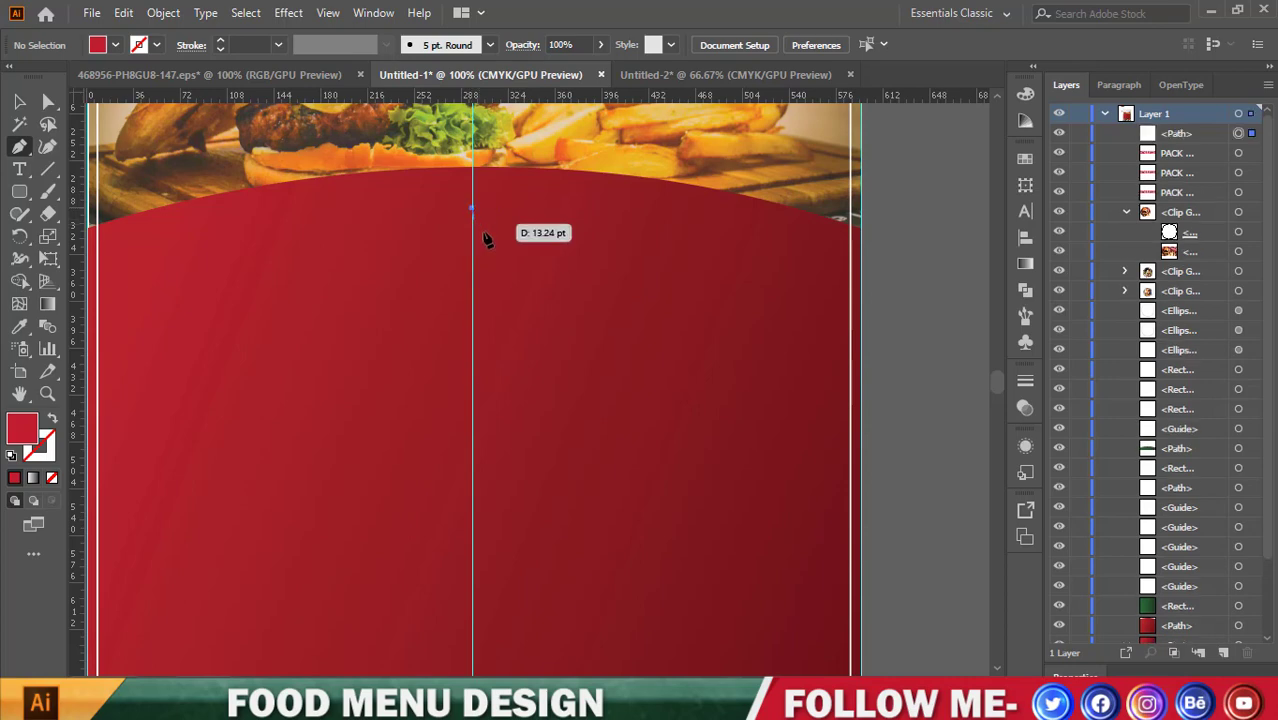
{"action": "scroll", "coordinate": [481, 236], "scroll_direction": "down", "scroll_amount": 5}
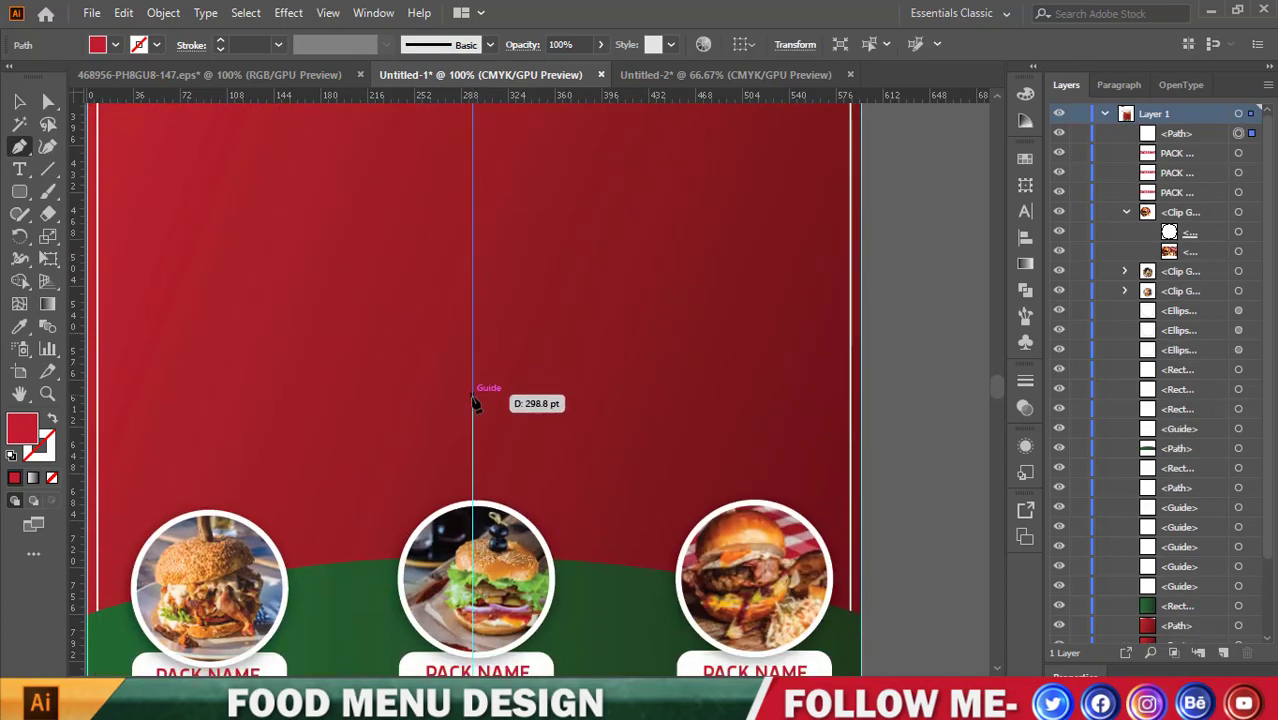
{"action": "left_click", "coordinate": [474, 396]}
Give the vertical line a white stroke with 1 pt weight.
{"action": "scroll", "coordinate": [472, 400], "scroll_direction": "up", "scroll_amount": 2}
{"action": "left_click", "coordinate": [19, 101]}
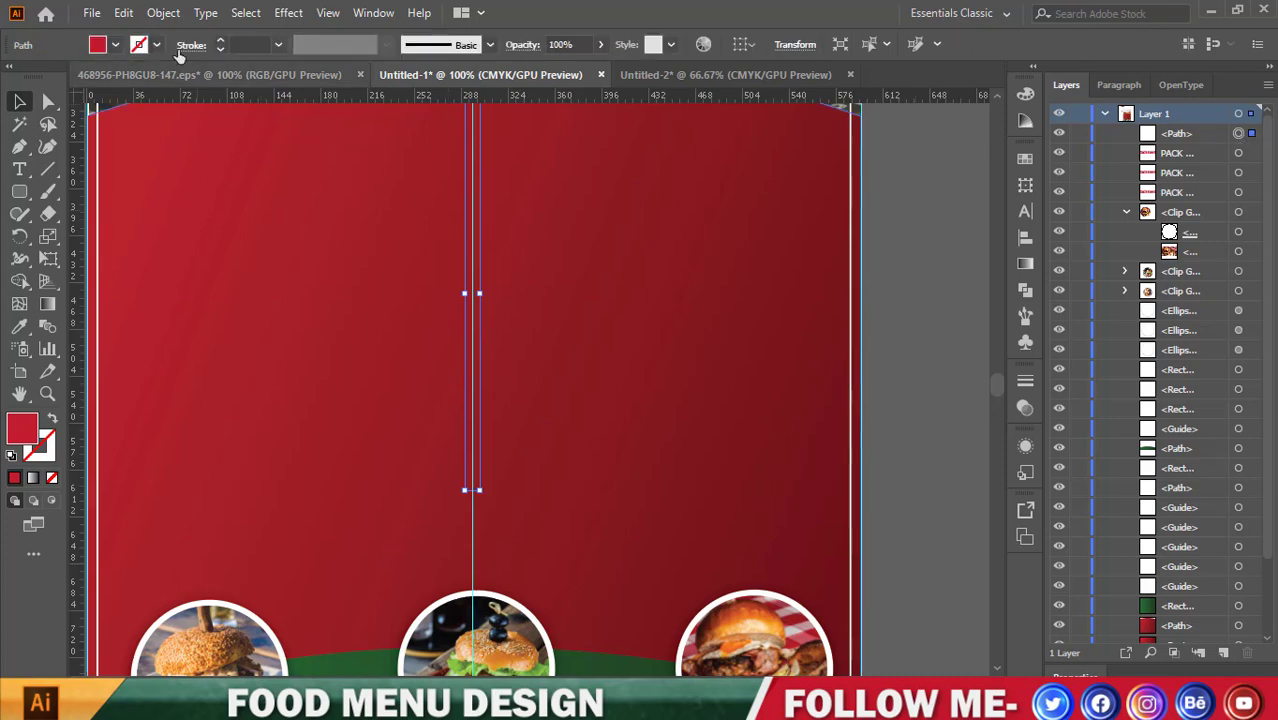
{"action": "left_click", "coordinate": [220, 41]}
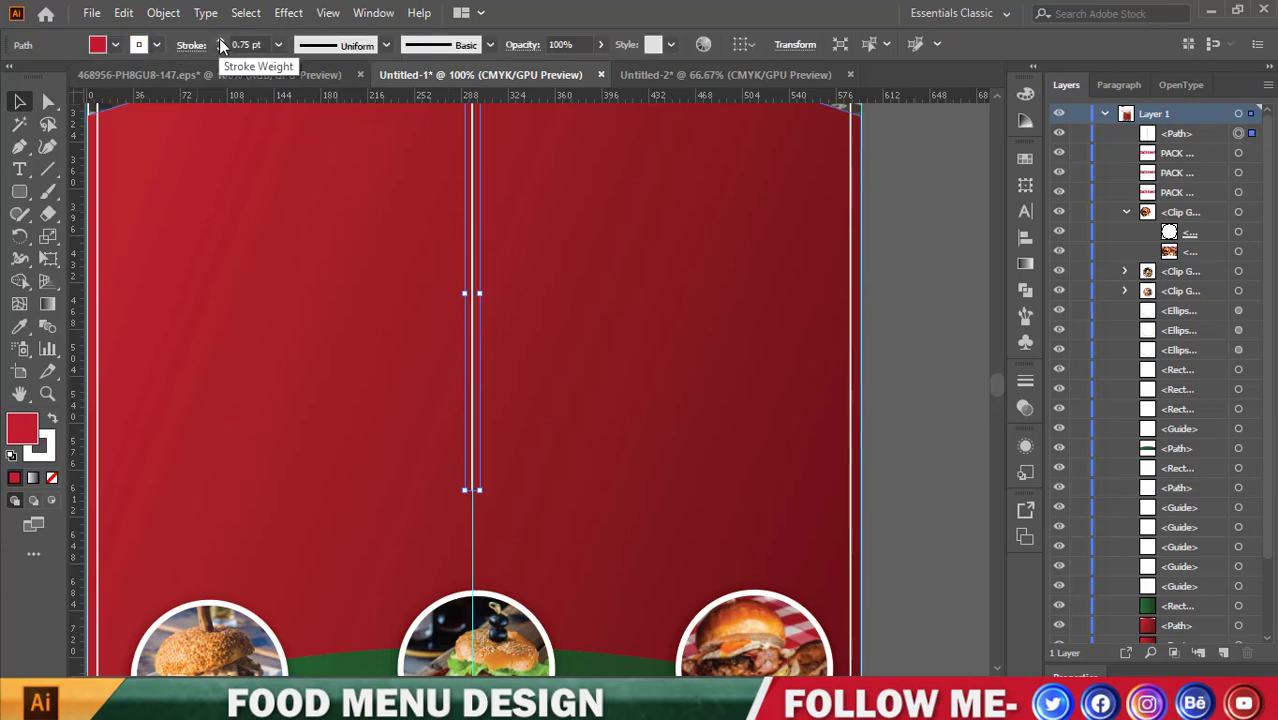
{"action": "left_click", "coordinate": [220, 44]}
{"action": "scroll", "coordinate": [584, 242], "scroll_direction": "down", "scroll_amount": 1, "text": "alt"}
{"action": "scroll", "coordinate": [580, 240], "scroll_direction": "down", "scroll_amount": 2}
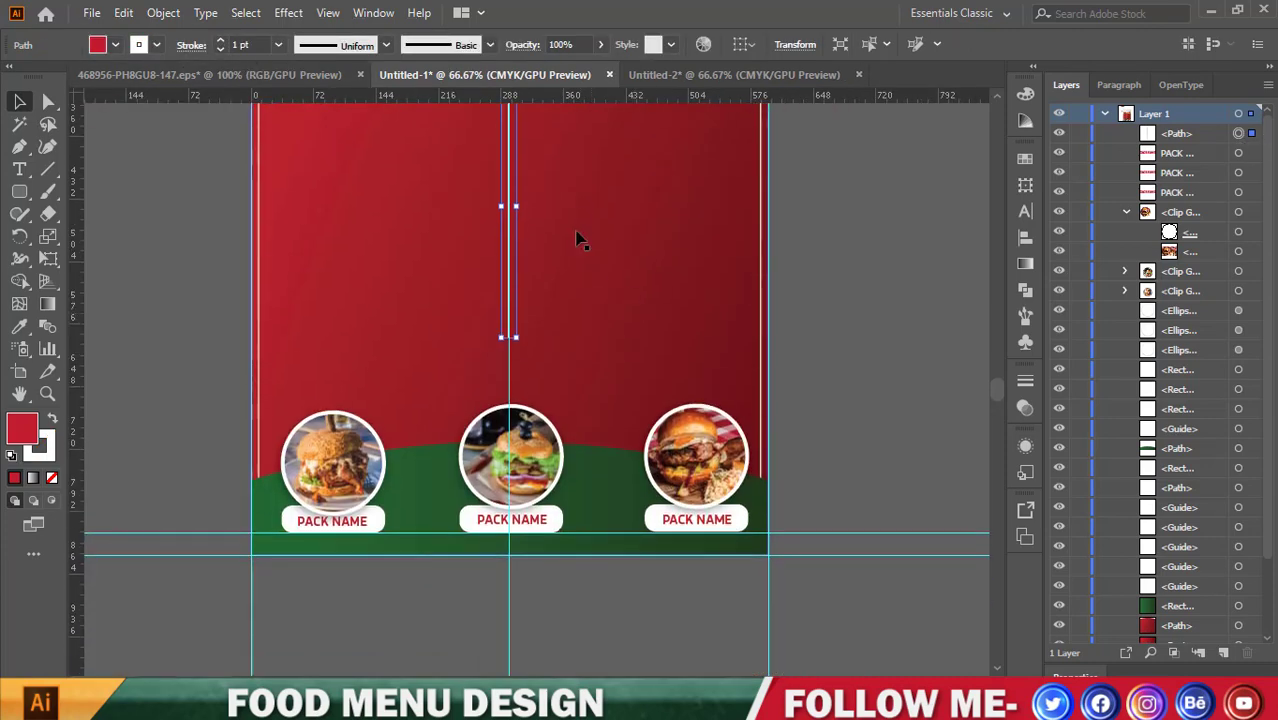
{"action": "scroll", "coordinate": [455, 164], "scroll_direction": "up", "scroll_amount": 2}
Apply the arrow-ended Divider art brush to the vertical line and set its fill to white.
{"action": "left_click", "coordinate": [386, 45]}
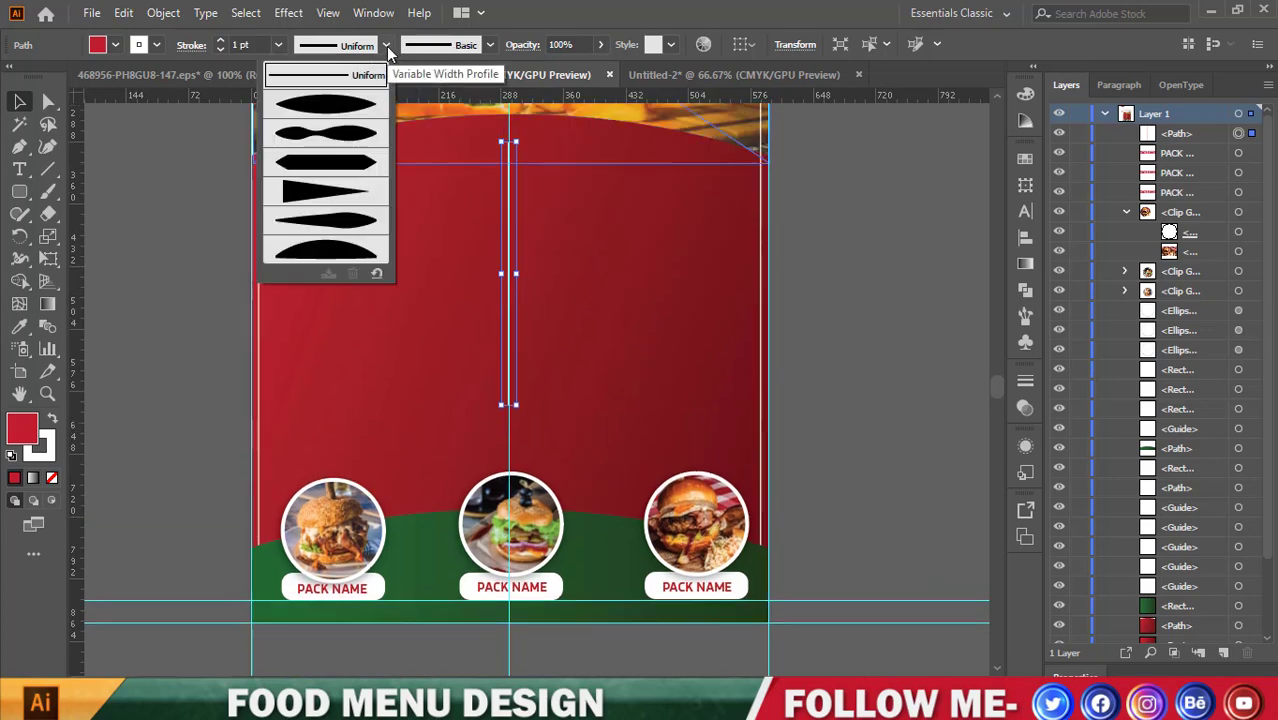
{"action": "left_click", "coordinate": [386, 45]}
{"action": "left_click", "coordinate": [490, 45]}
{"action": "scroll", "coordinate": [358, 162], "scroll_direction": "down", "scroll_amount": 3}
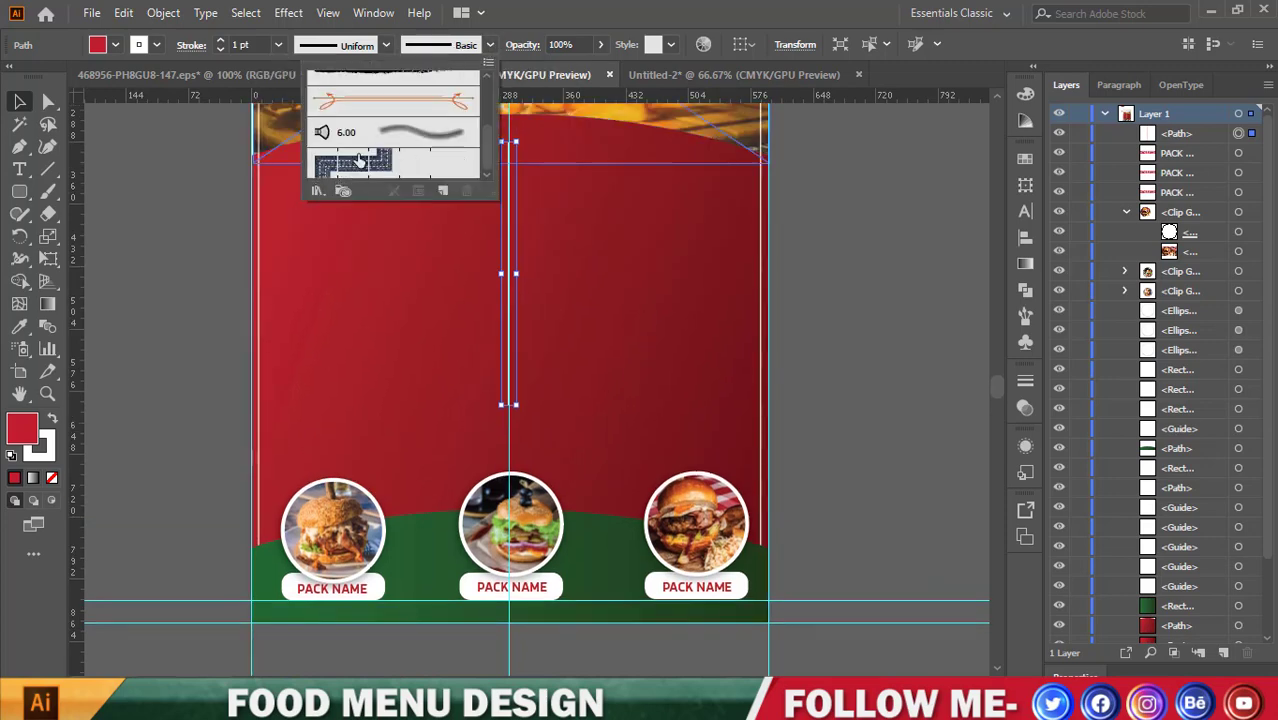
{"action": "left_click", "coordinate": [388, 97]}
{"action": "left_click", "coordinate": [853, 263]}
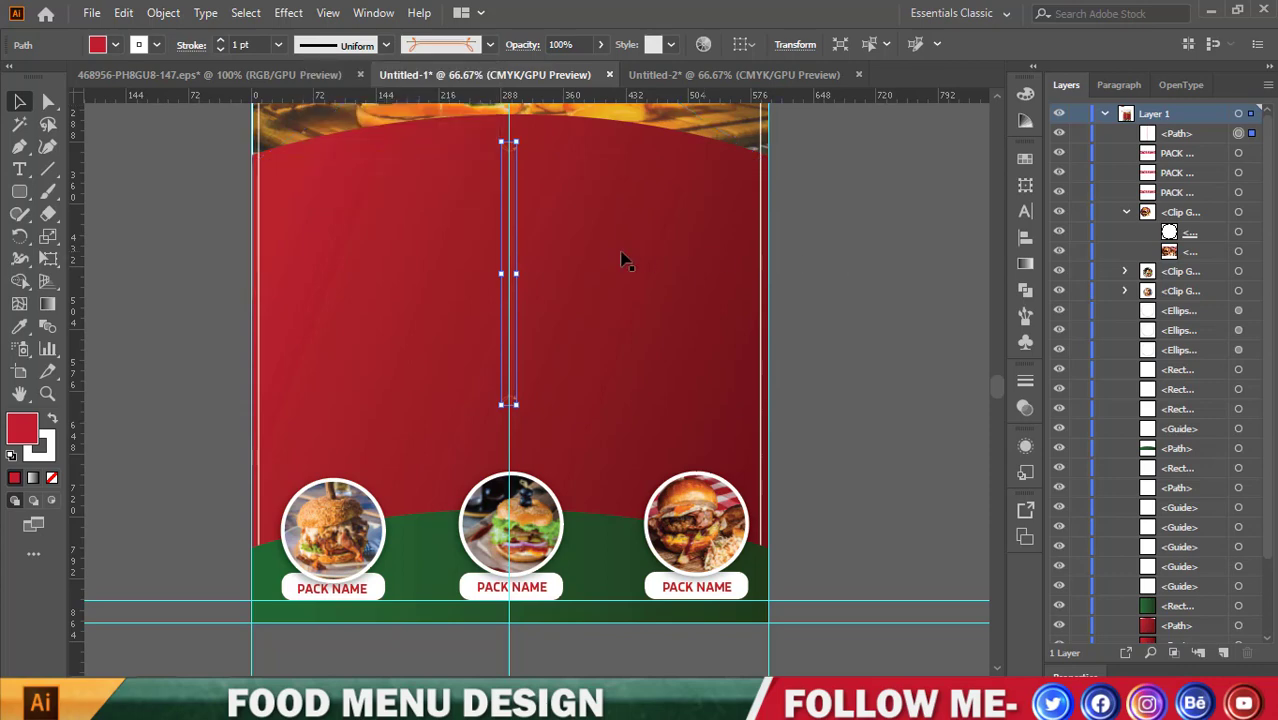
{"action": "scroll", "coordinate": [407, 140], "scroll_direction": "up", "scroll_amount": 2}
{"action": "left_click", "coordinate": [115, 44]}
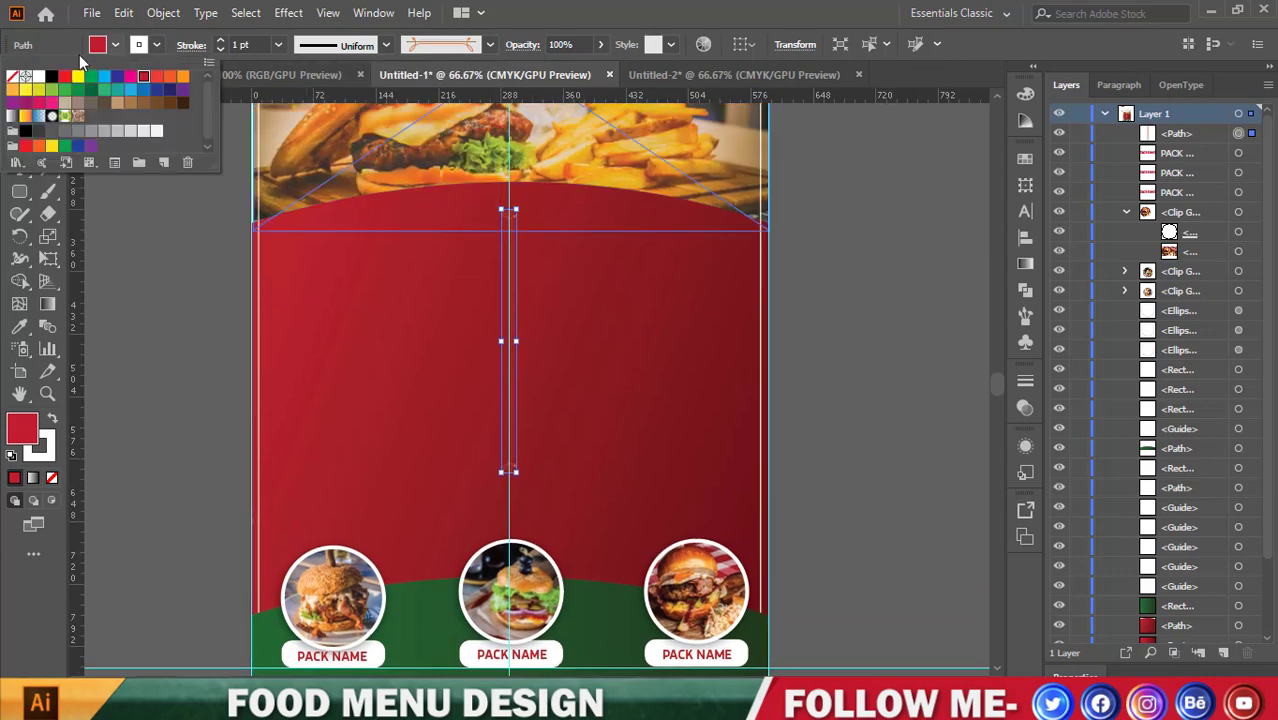
{"action": "left_click", "coordinate": [27, 77]}
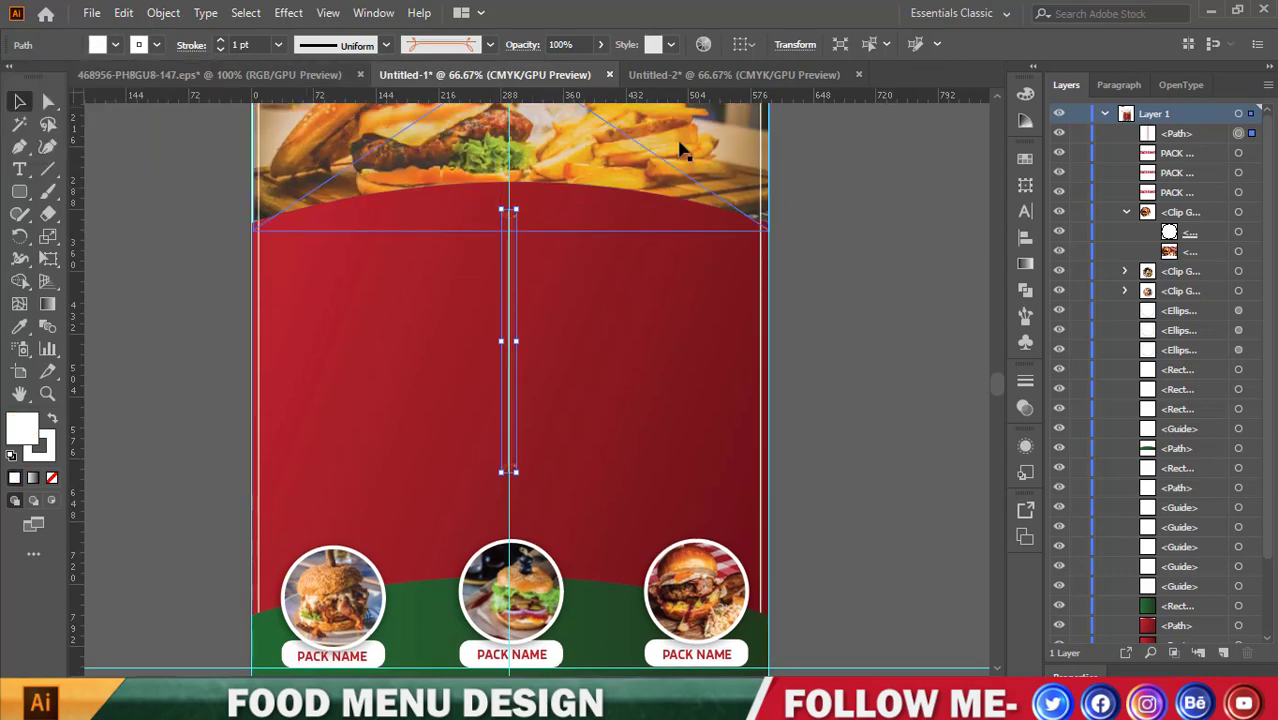
Switch the Divider brush's colorization method to Tints.
{"action": "left_click", "coordinate": [491, 45]}
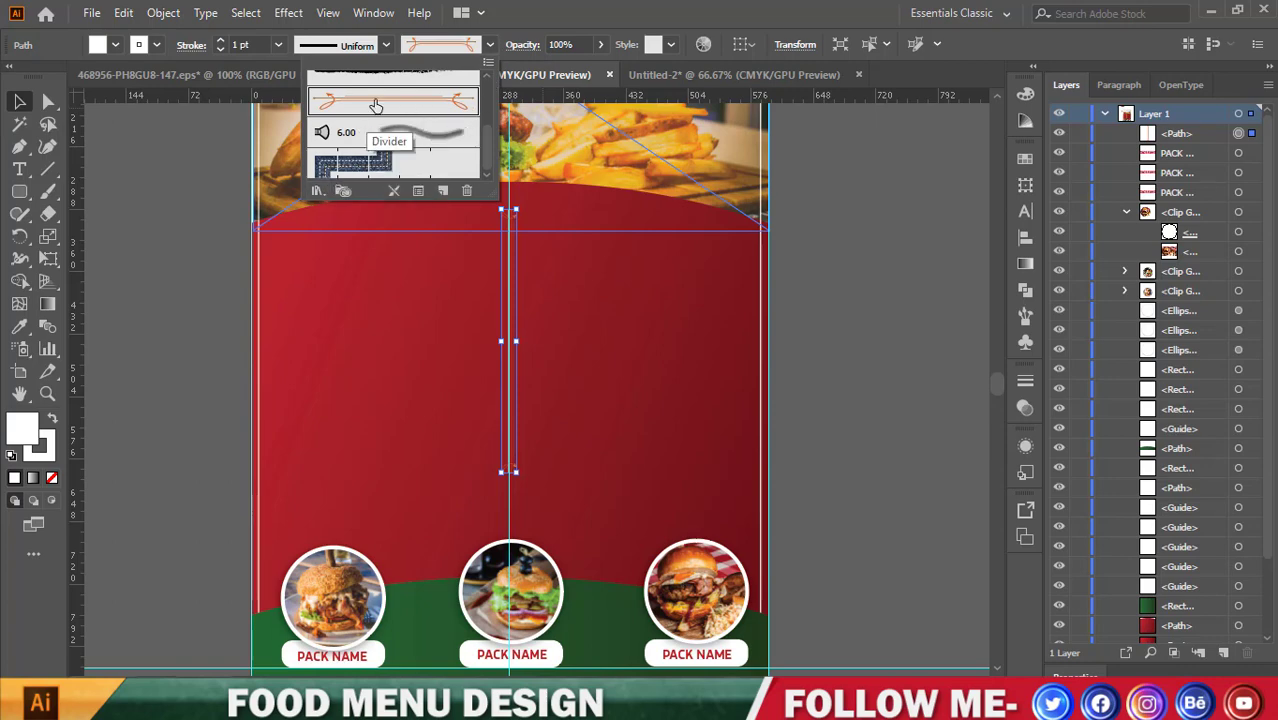
{"action": "double_click", "coordinate": [376, 106]}
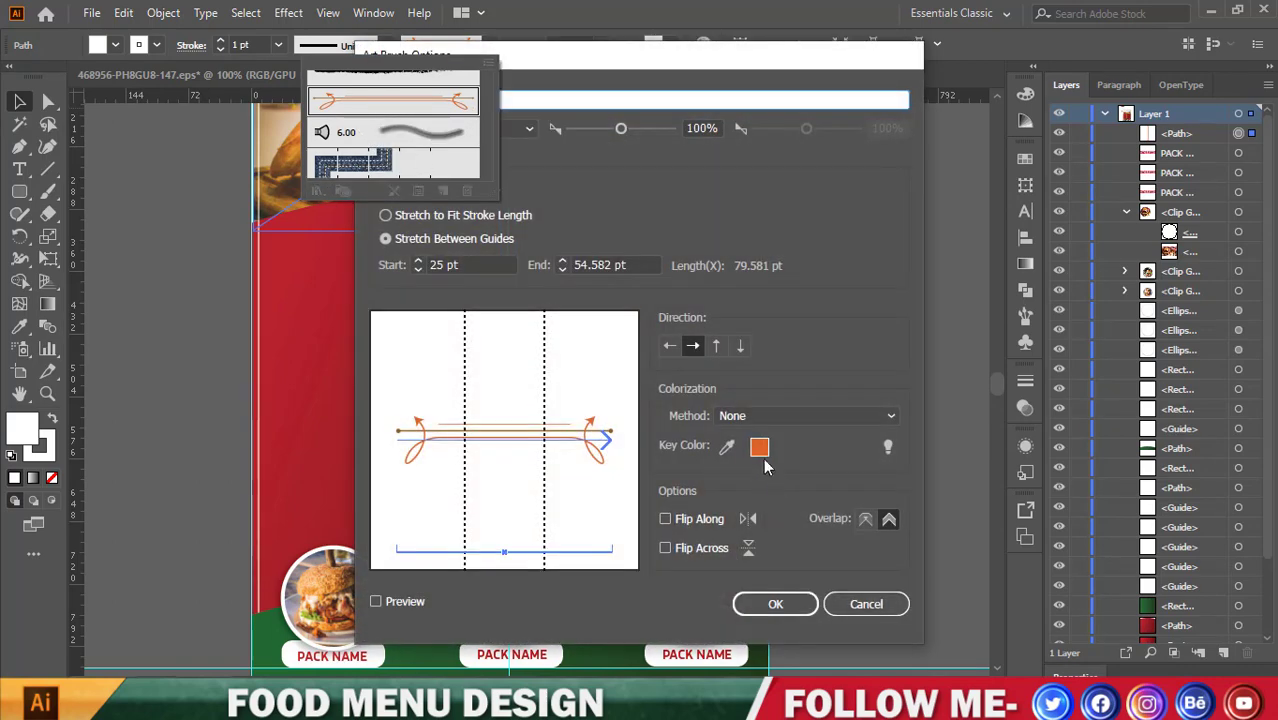
{"action": "left_click", "coordinate": [735, 418]}
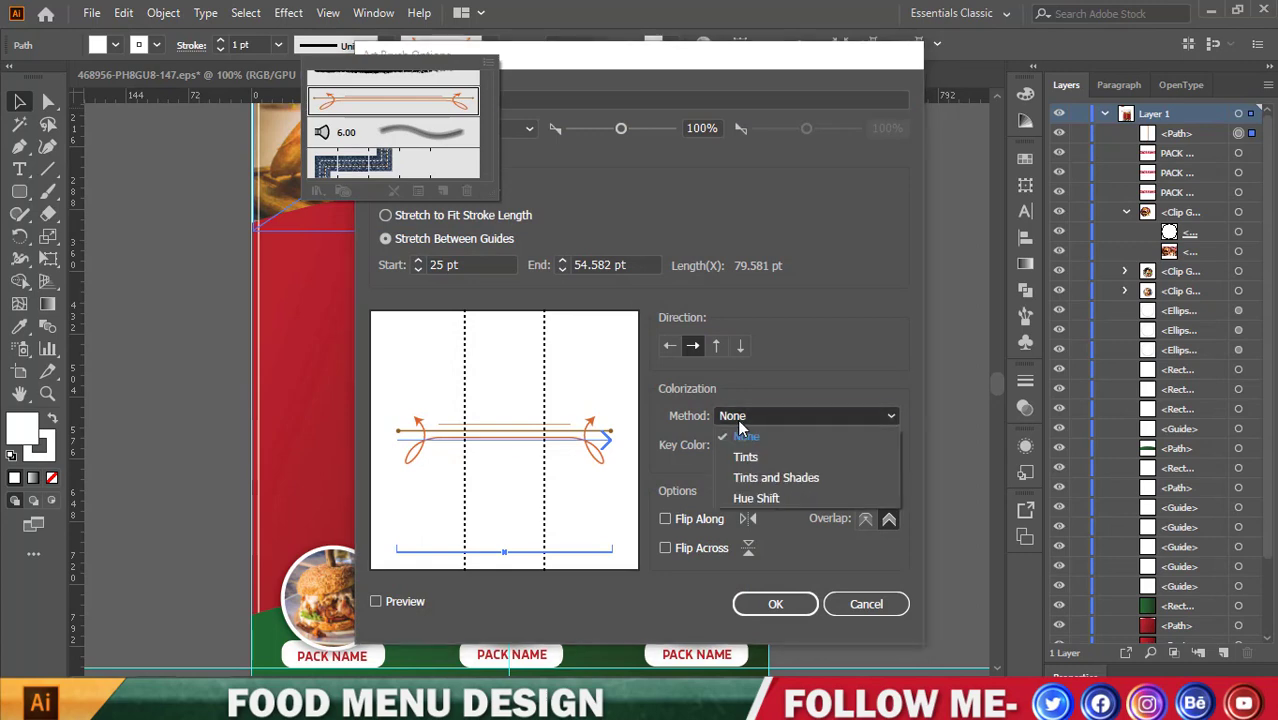
{"action": "left_click", "coordinate": [747, 454]}
Confirm the Divider brush changes and apply them to existing strokes.
{"action": "left_click", "coordinate": [776, 604]}
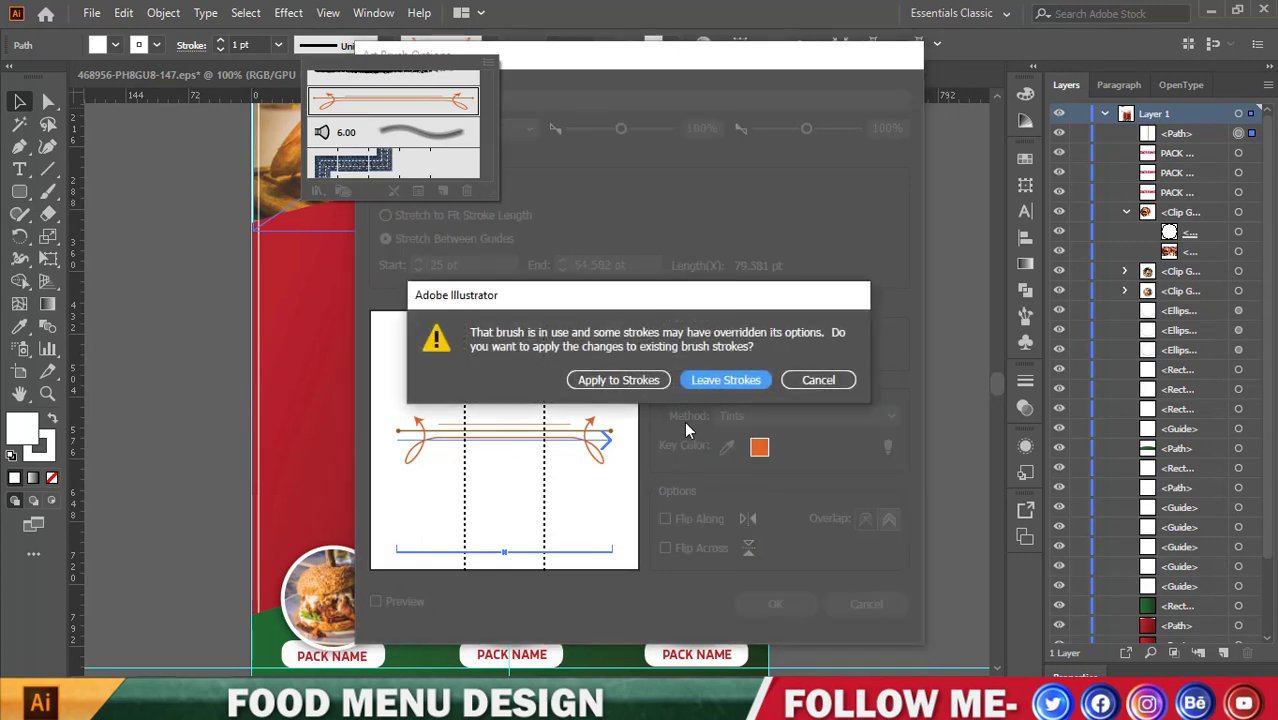
{"action": "left_click", "coordinate": [637, 379]}
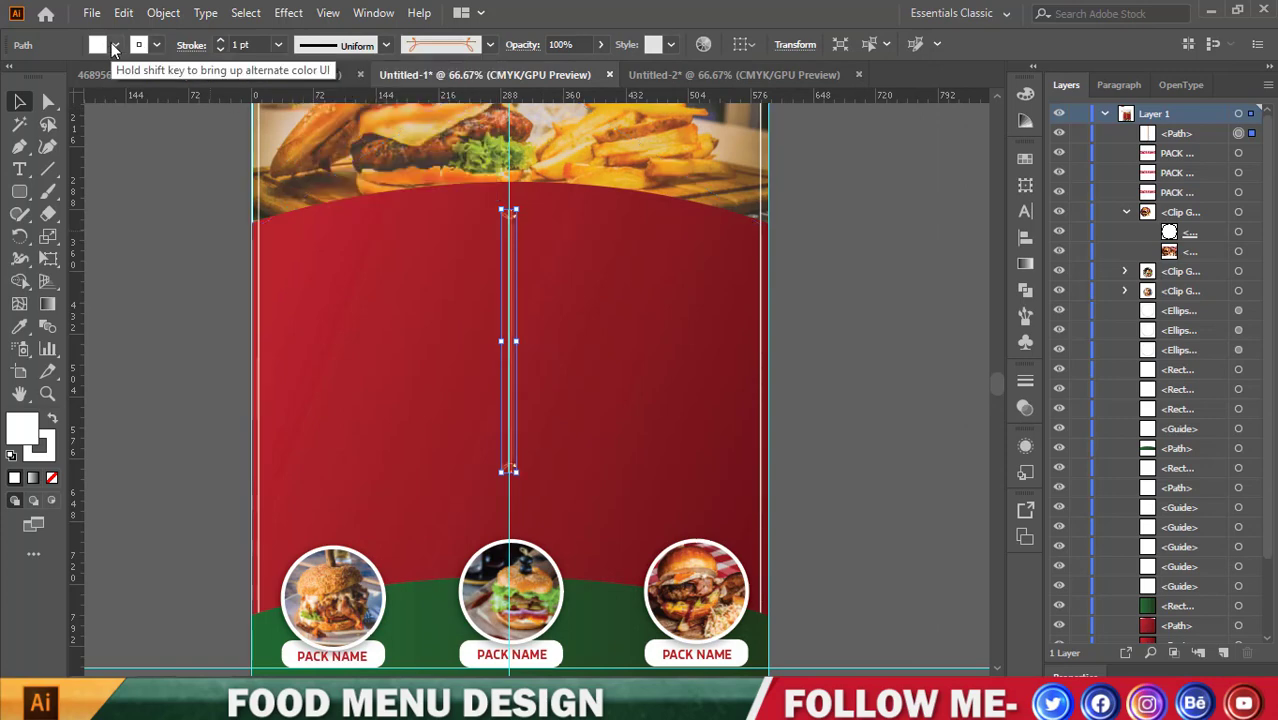
{"action": "left_click", "coordinate": [114, 45]}
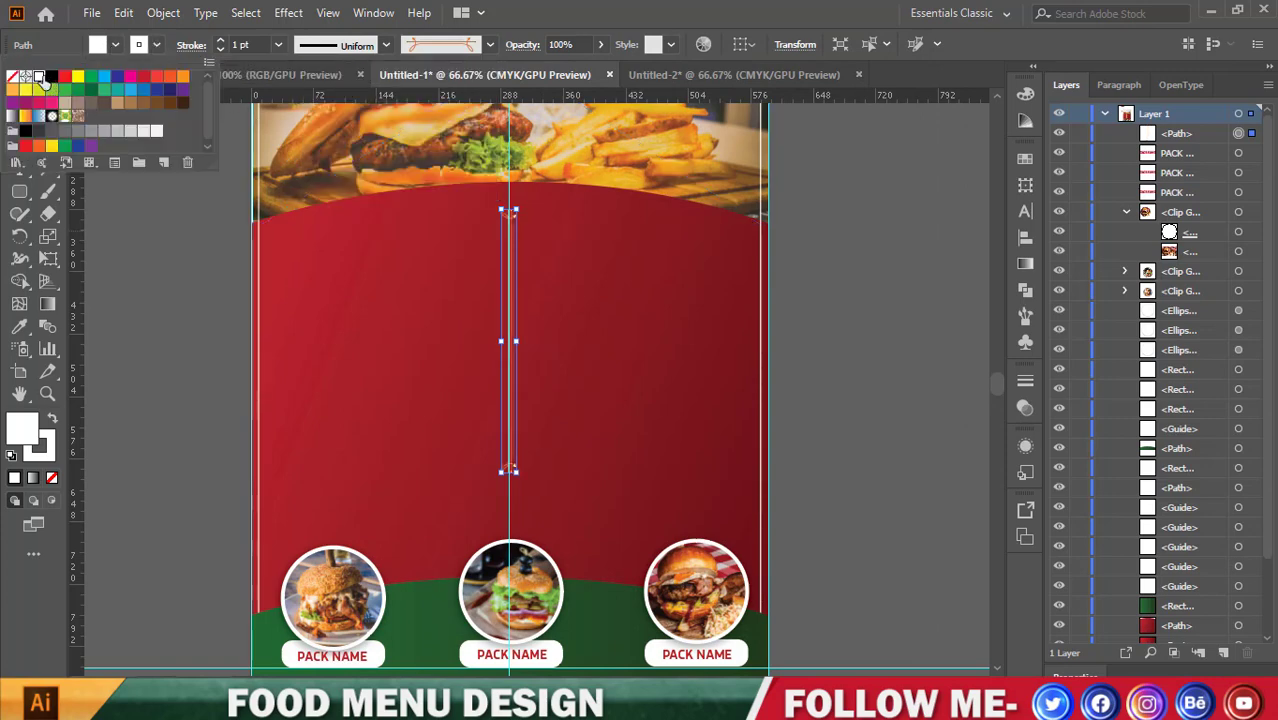
{"action": "left_click", "coordinate": [111, 252]}
{"action": "left_click", "coordinate": [111, 252]}
Delete the vertical centre guide.
{"action": "scroll", "coordinate": [489, 424], "scroll_direction": "up", "scroll_amount": 3}
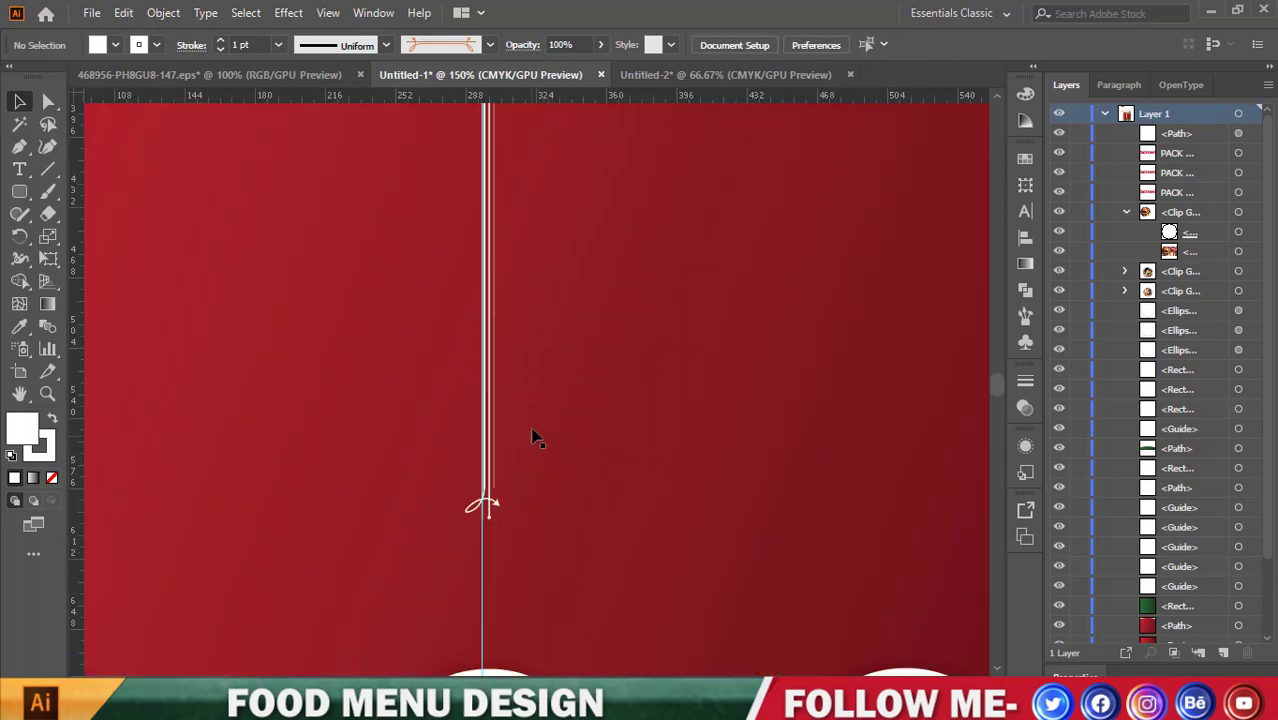
{"action": "scroll", "coordinate": [527, 425], "scroll_direction": "down", "scroll_amount": 2}
{"action": "scroll", "coordinate": [505, 398], "scroll_direction": "down", "scroll_amount": 2}
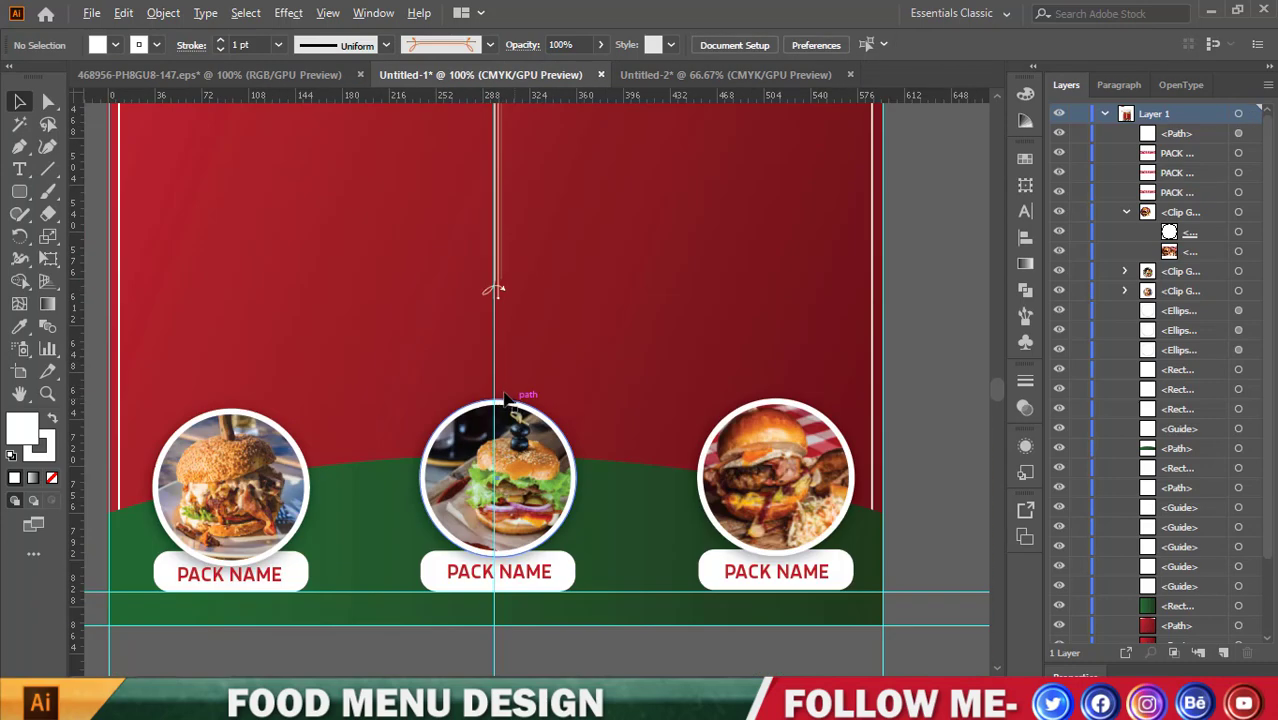
{"action": "left_click", "coordinate": [494, 656]}
{"action": "key", "text": "Delete"}
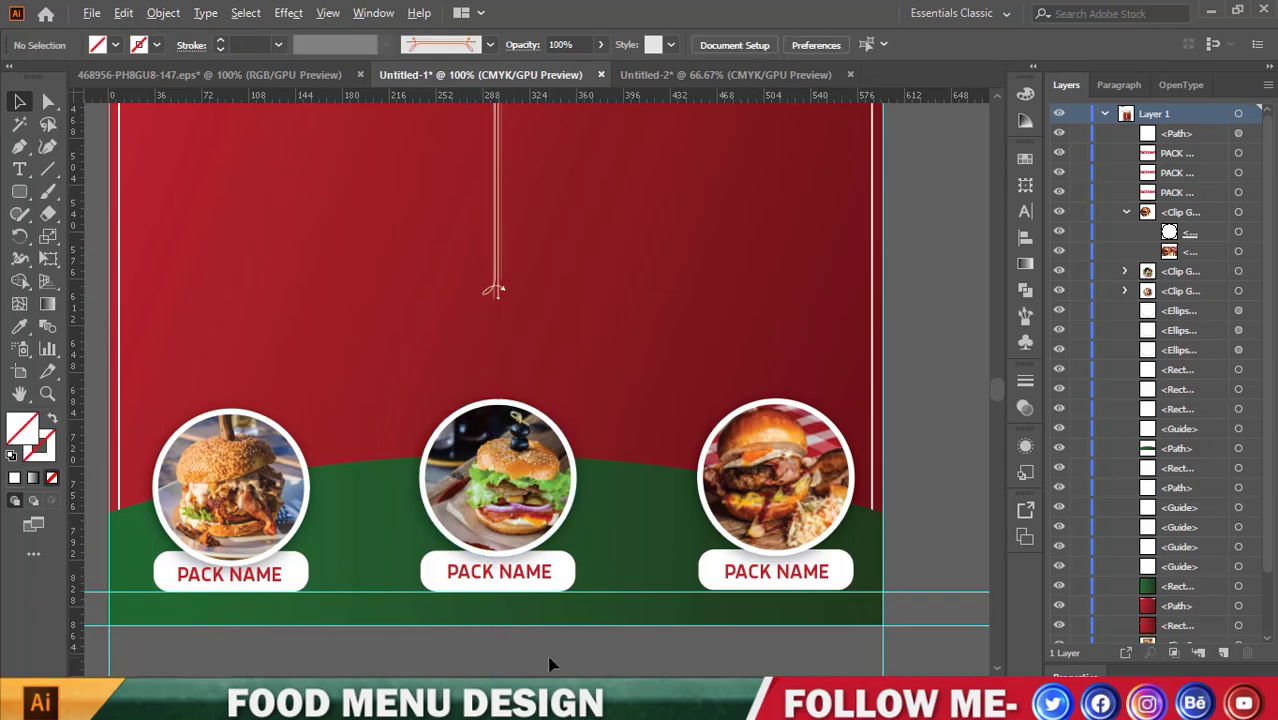
Pull the divider's bottom end above the burger circles, then show the Untitled-2 document.
{"action": "scroll", "coordinate": [549, 664], "scroll_direction": "down", "scroll_amount": 1}
{"action": "scroll", "coordinate": [520, 371], "scroll_direction": "up", "scroll_amount": 1}
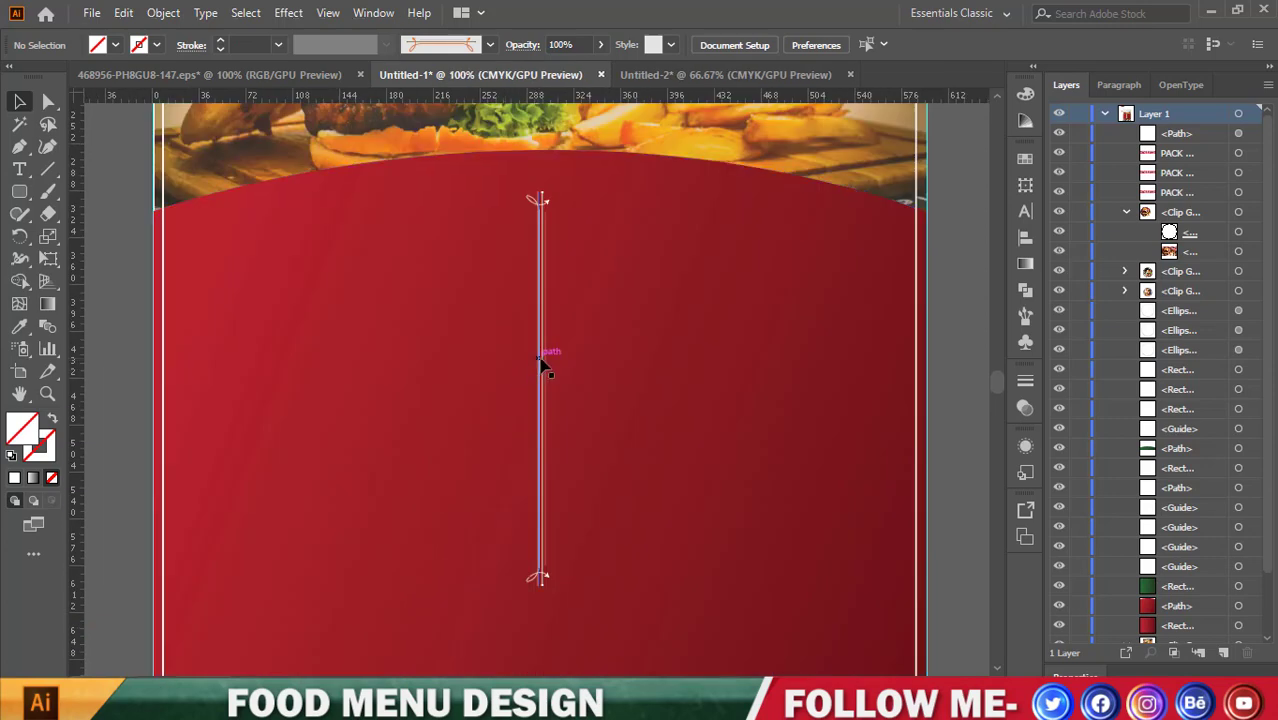
{"action": "left_click", "coordinate": [540, 366]}
{"action": "scroll", "coordinate": [523, 363], "scroll_direction": "down", "scroll_amount": 2}
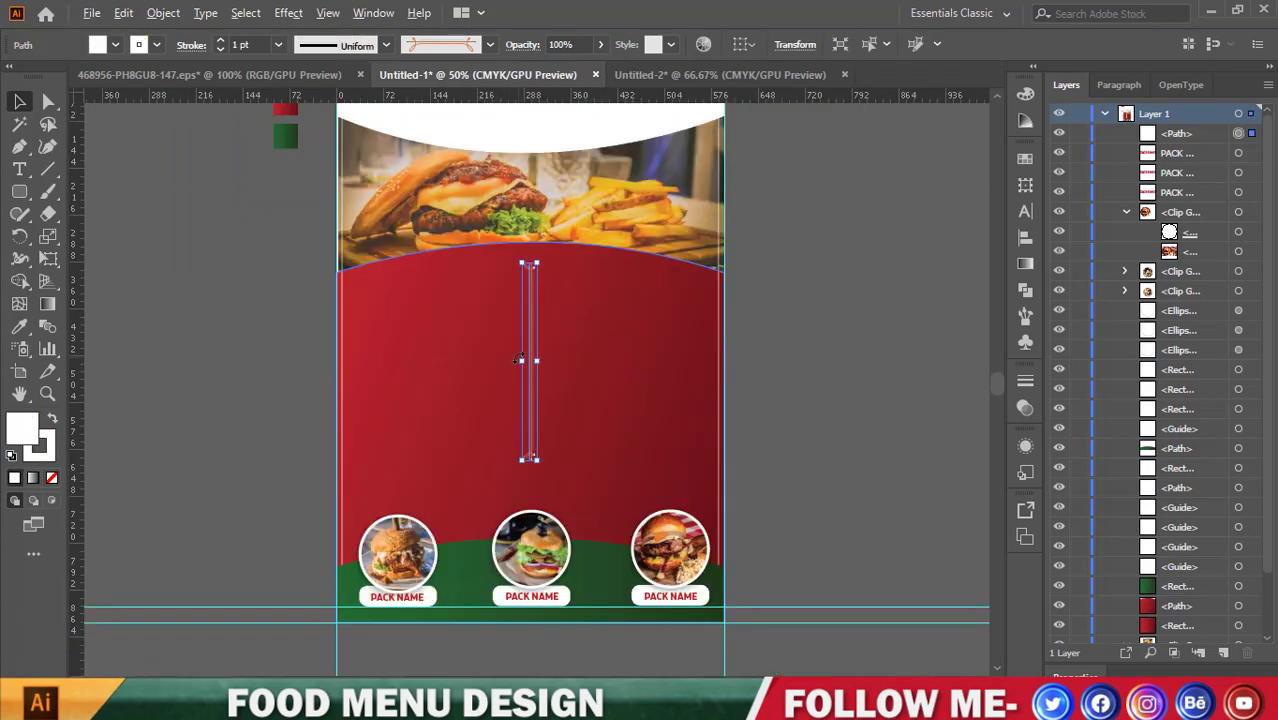
{"action": "left_click", "coordinate": [780, 366]}
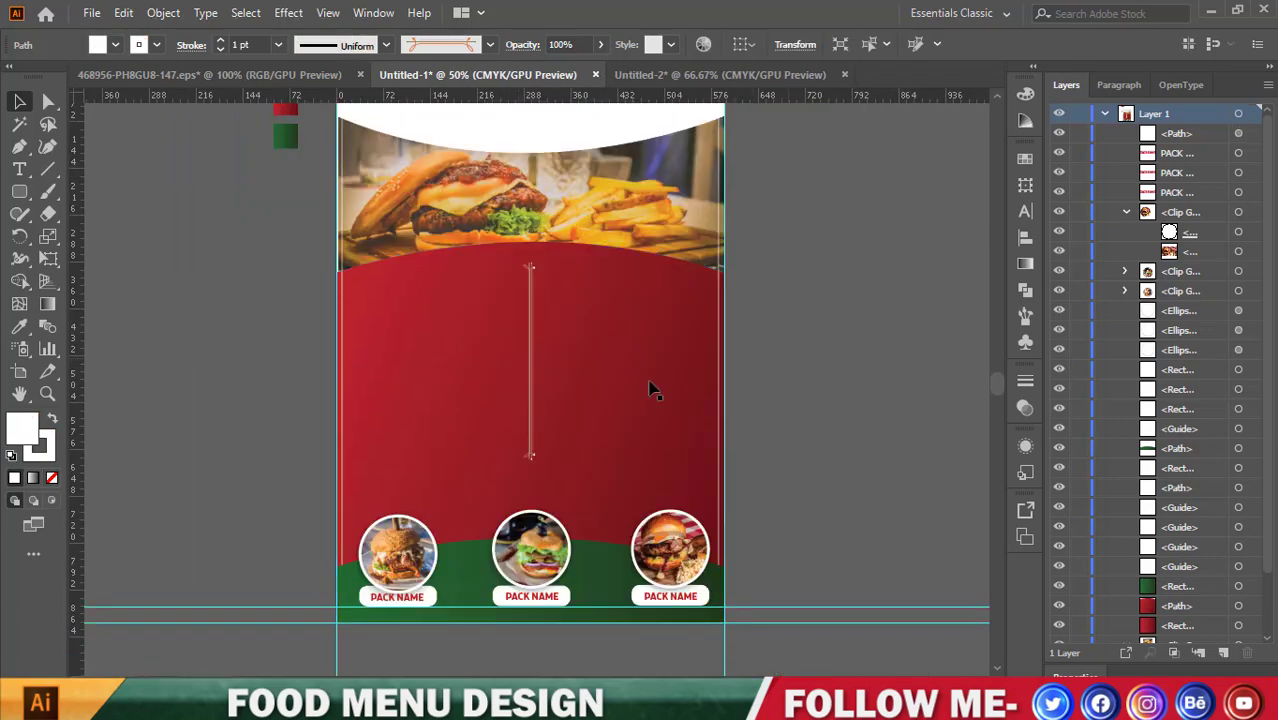
{"action": "left_click", "coordinate": [534, 396]}
{"action": "left_click_drag", "start_coordinate": [530, 457], "coordinate": [535, 472]}
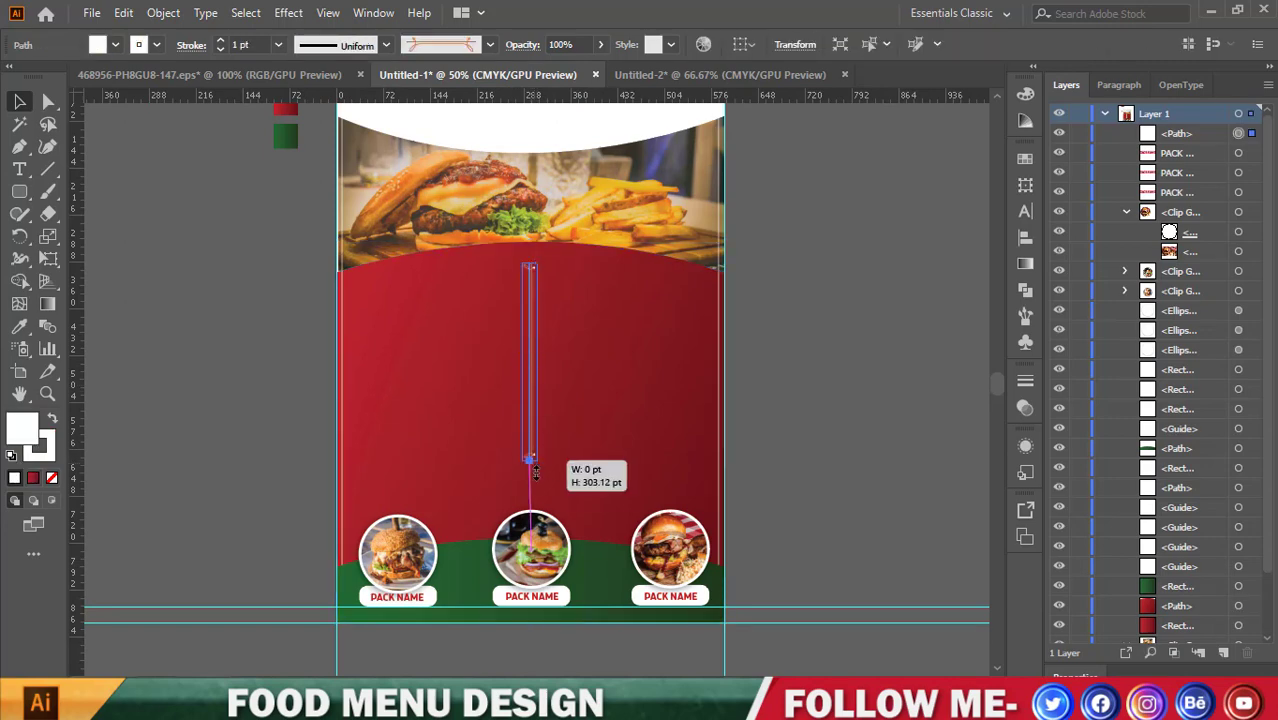
{"action": "left_click", "coordinate": [765, 440]}
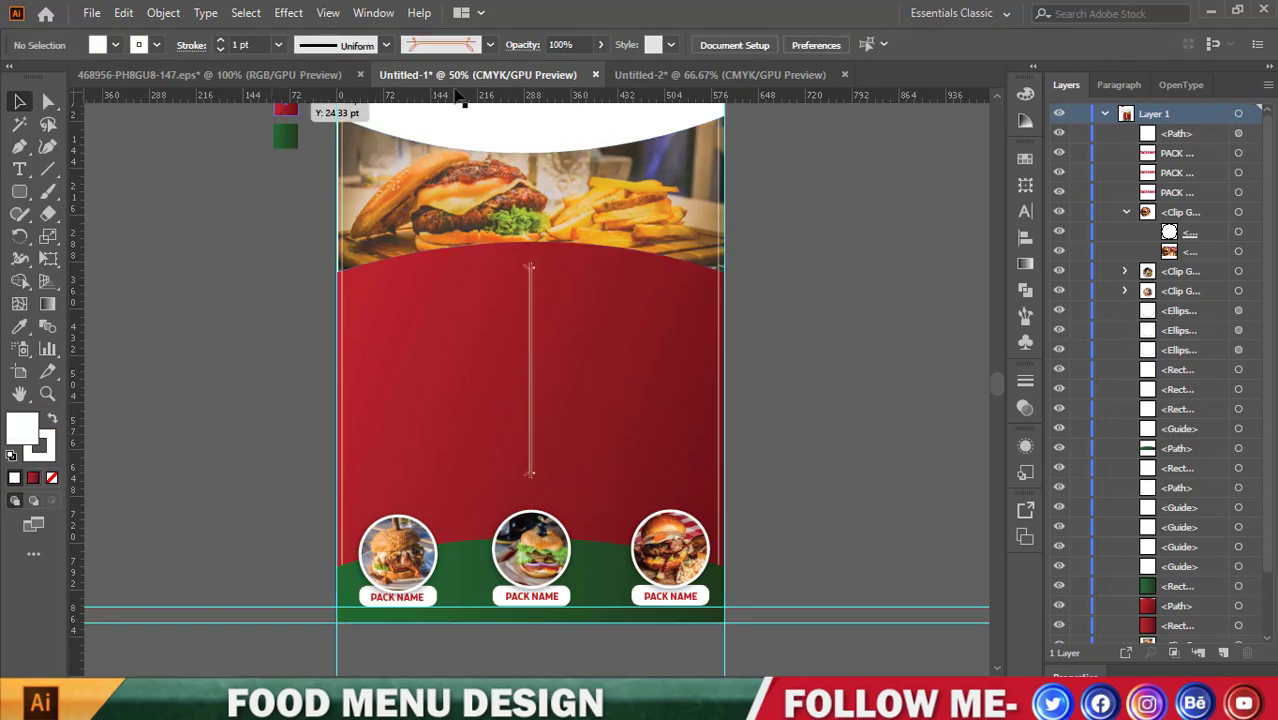
{"action": "left_click", "coordinate": [662, 76]}
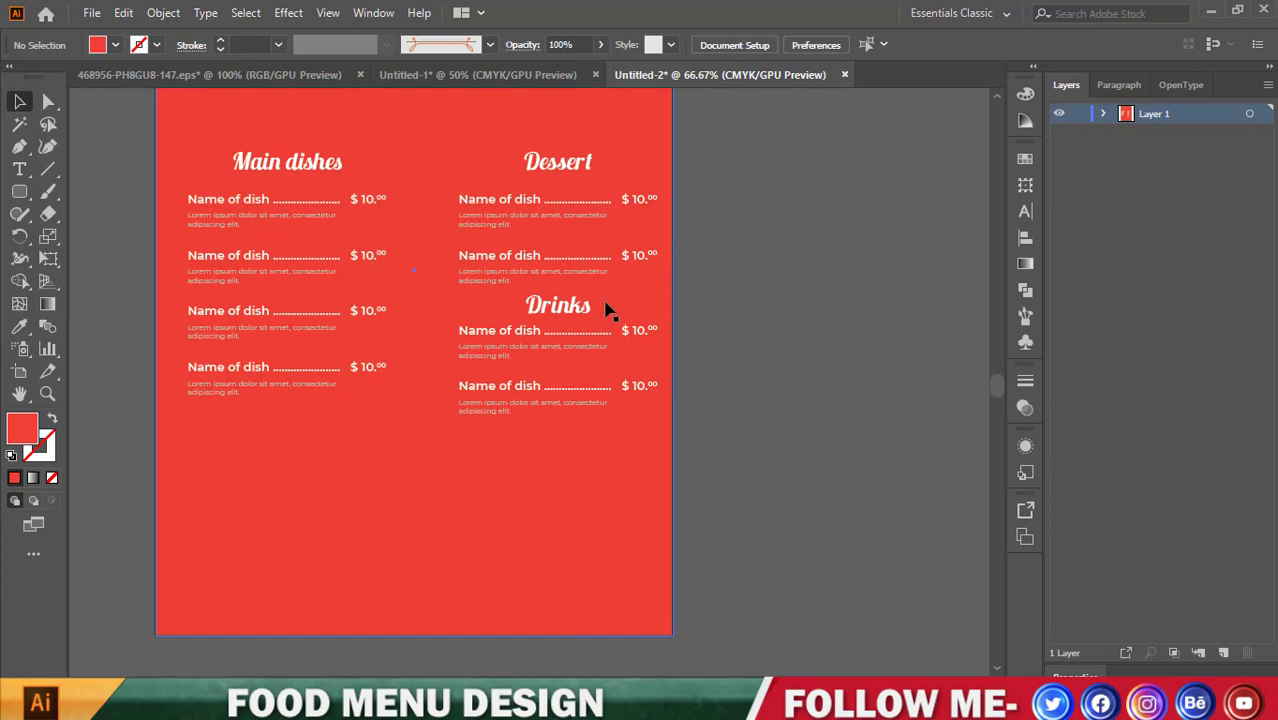
Lock the red background rectangle in Untitled-2's Layer 1.
{"action": "left_click", "coordinate": [399, 217]}
{"action": "left_click", "coordinate": [1102, 114]}
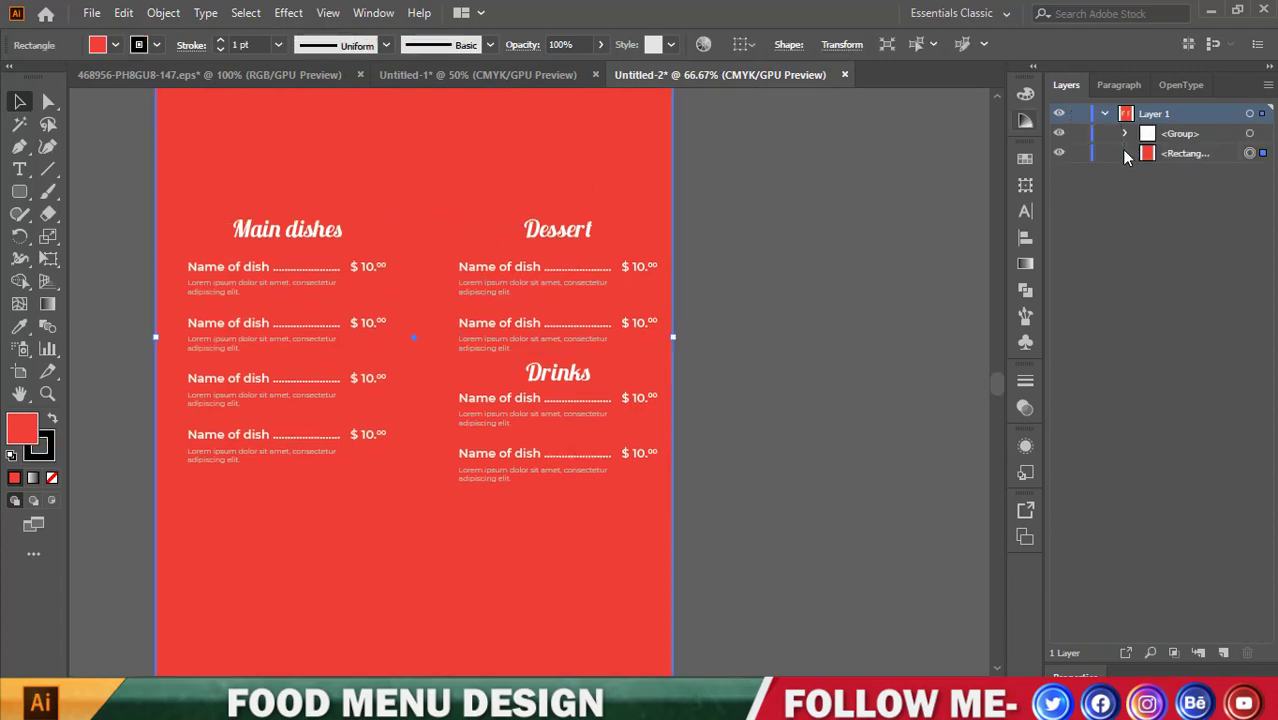
{"action": "left_click", "coordinate": [1079, 153]}
Bring the menu text group into the flyer, widen it across the red area, and nudge it into place.
{"action": "left_click", "coordinate": [560, 233]}
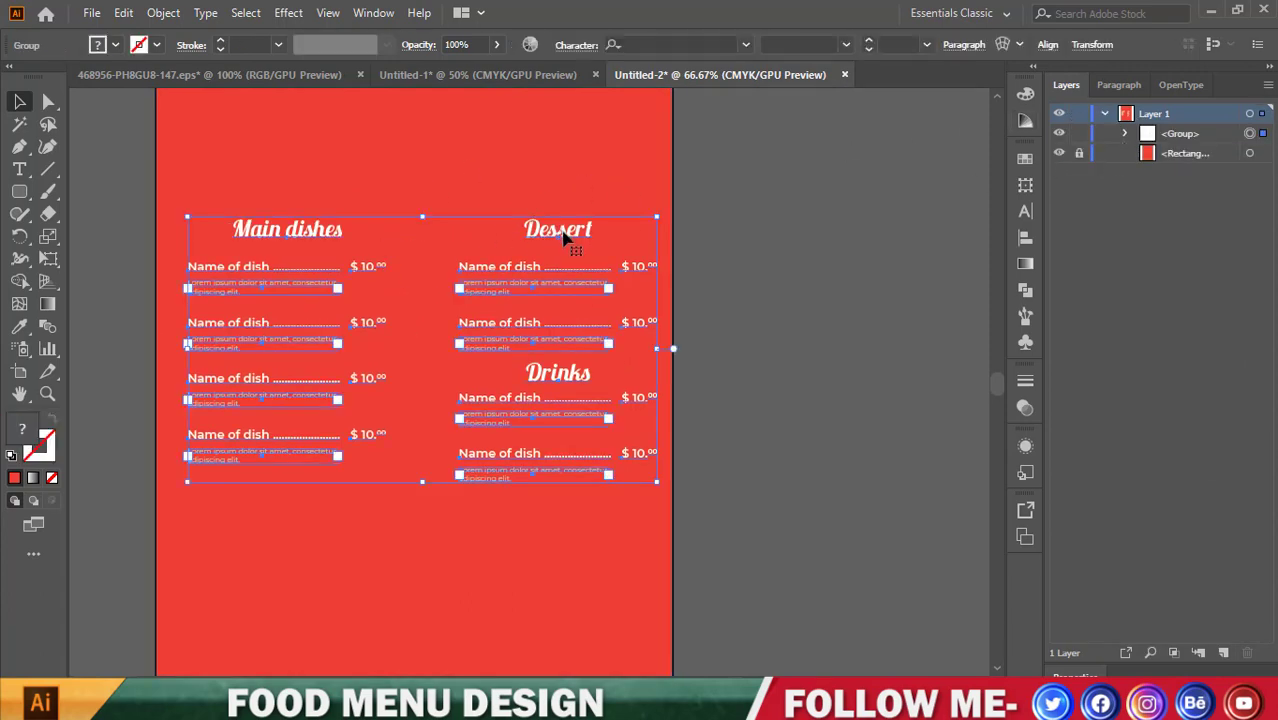
{"action": "left_click_drag", "start_coordinate": [557, 236], "coordinate": [497, 85]}
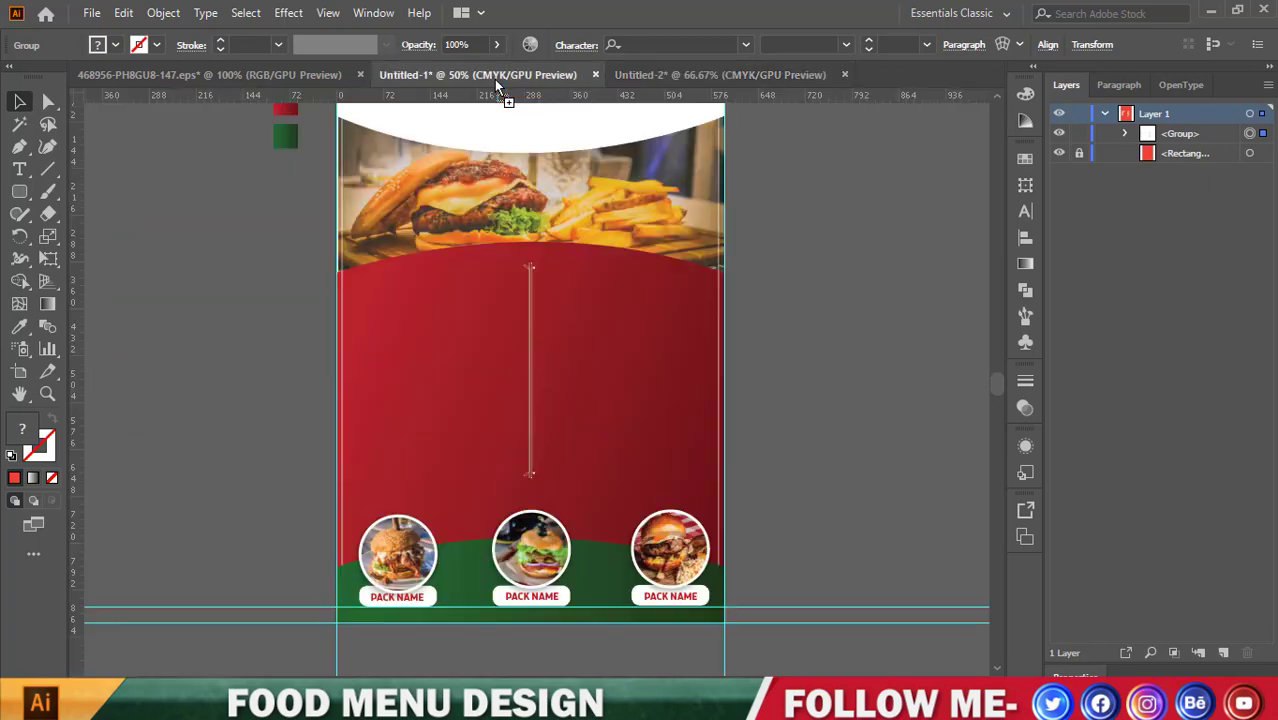
{"action": "mouse_move", "coordinate": [576, 340]}
{"action": "left_mouse_down"}
{"action": "mouse_move", "coordinate": [622, 358]}
{"action": "mouse_move", "coordinate": [650, 330]}
{"action": "left_mouse_up"}
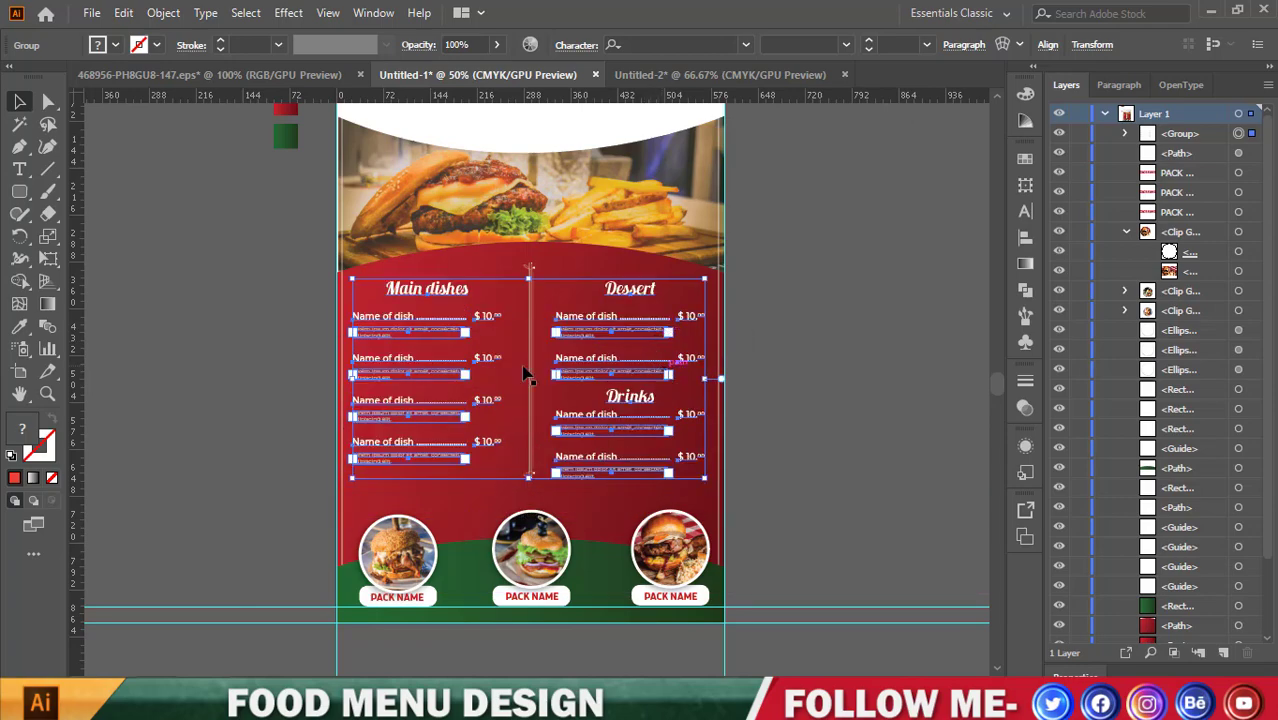
{"action": "scroll", "coordinate": [528, 370], "scroll_direction": "up", "scroll_amount": 2}
{"action": "left_click_drag", "start_coordinate": [897, 390], "coordinate": [901, 393]}
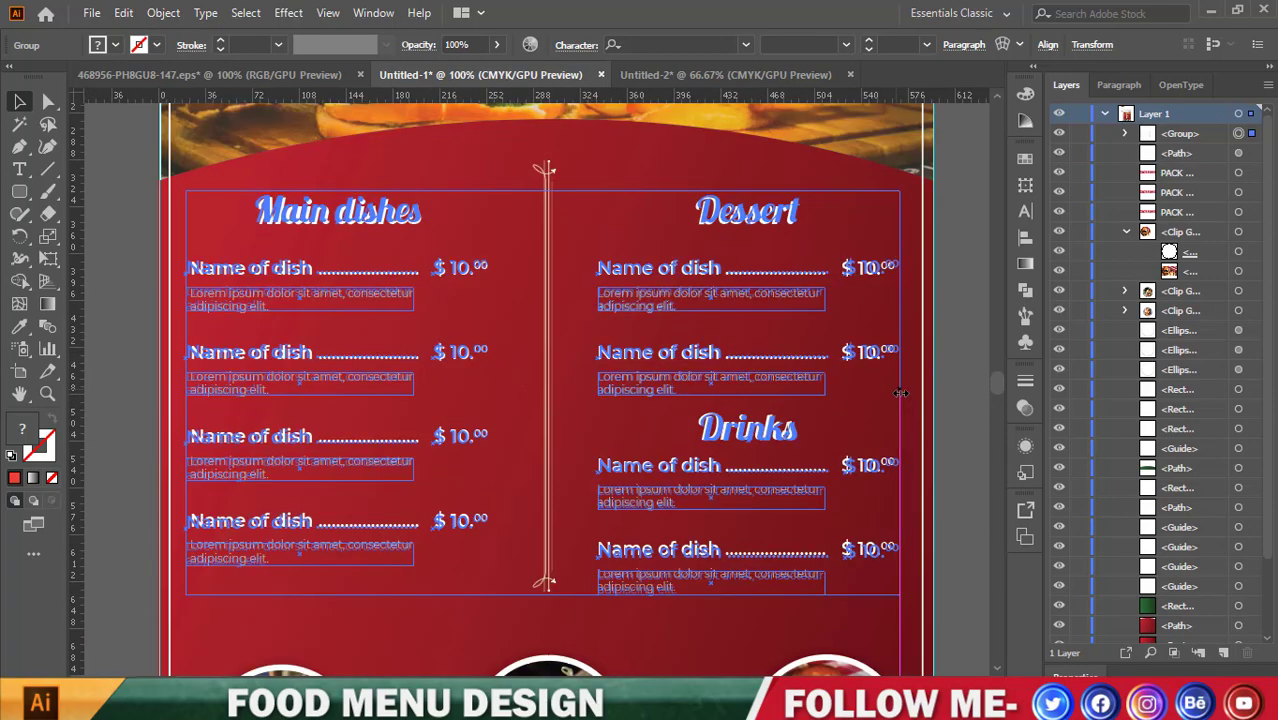
{"action": "scroll", "coordinate": [574, 342], "scroll_direction": "down", "scroll_amount": 1}
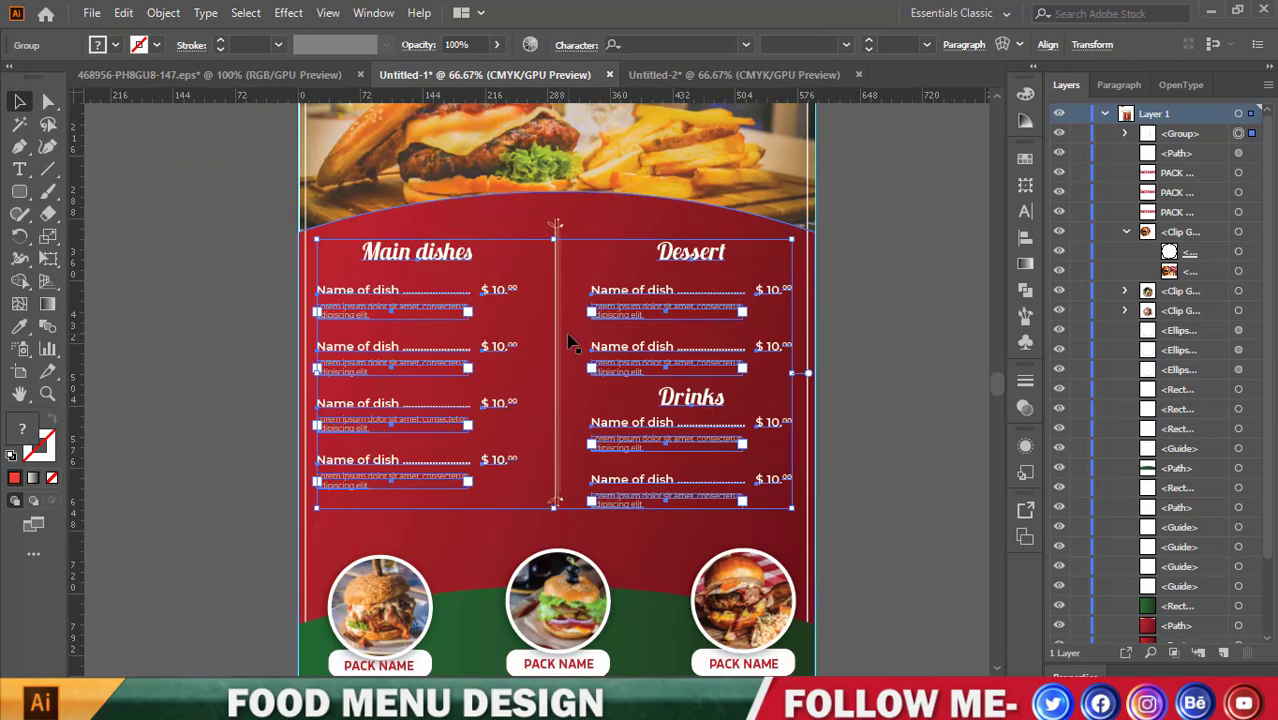
{"action": "key", "text": "Down"}
{"action": "key", "text": "Down"}
{"action": "key", "text": "Down"}
{"action": "key", "text": "Down"}
{"action": "key", "text": "Down"}
{"action": "key", "text": "Down"}
{"action": "key", "text": "Right"}
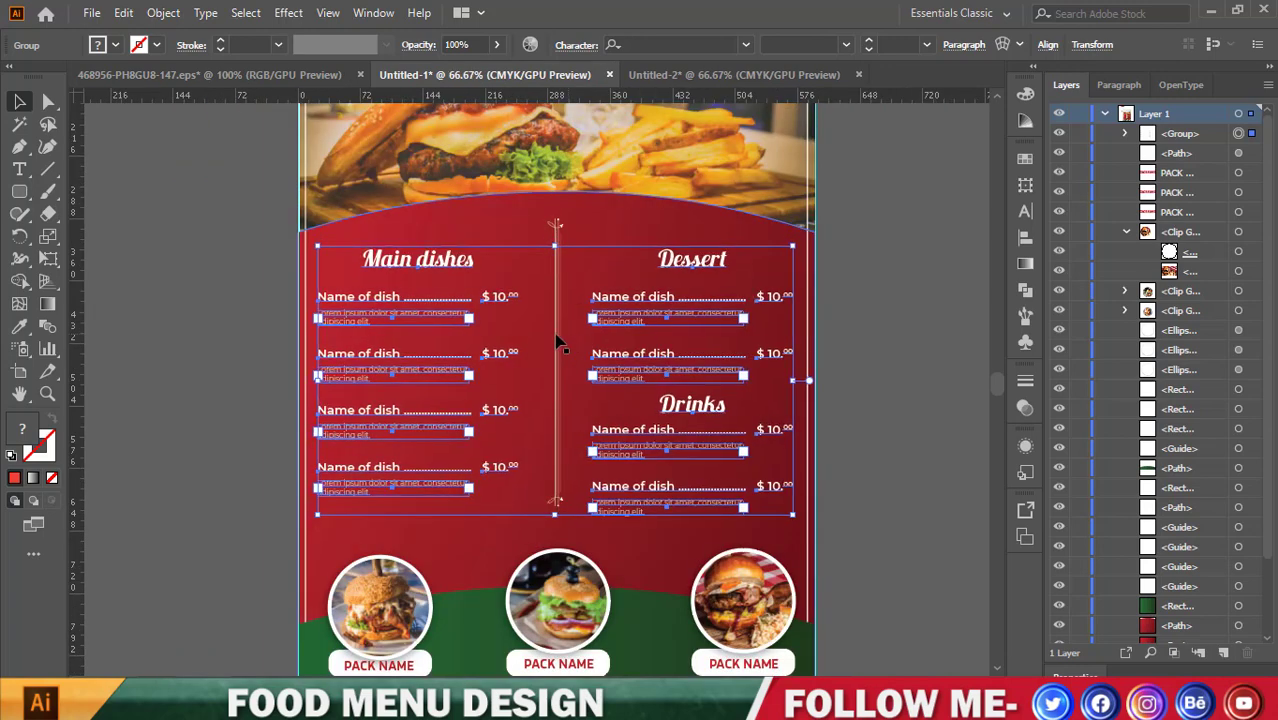
{"action": "scroll", "coordinate": [558, 342], "scroll_direction": "down", "scroll_amount": 1}
{"action": "left_click", "coordinate": [766, 370]}
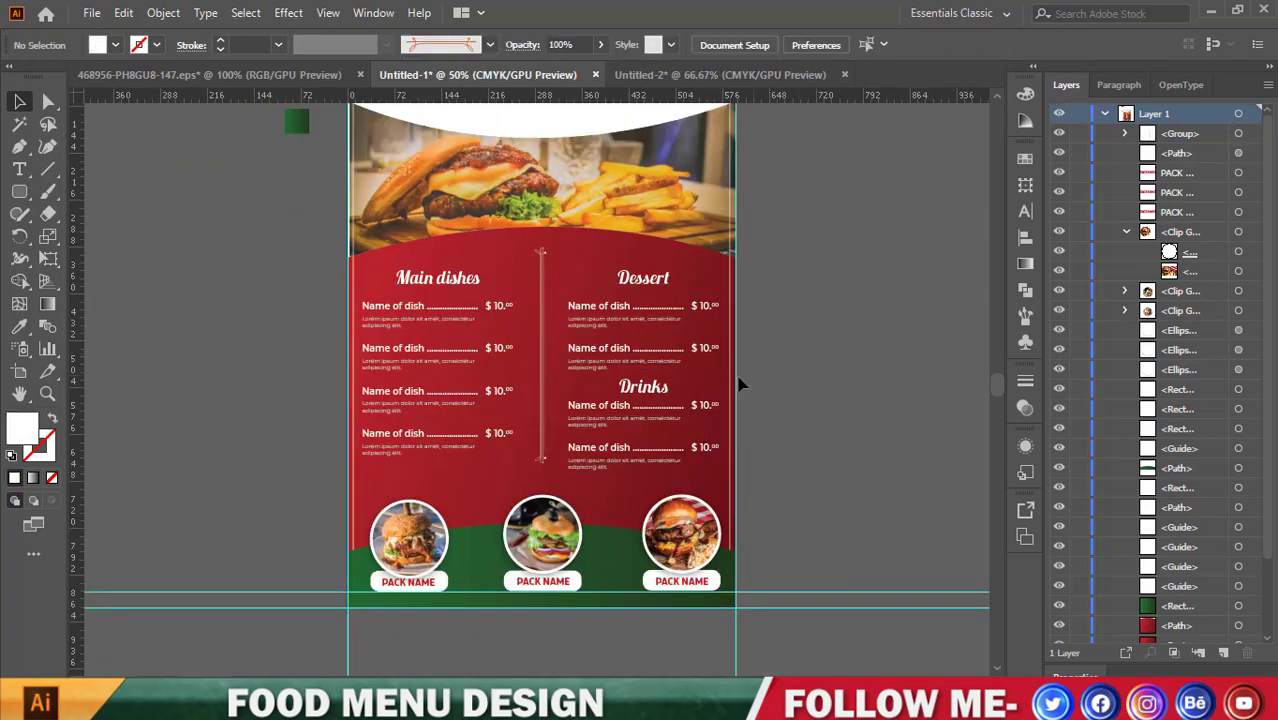
Nudge the vertical divider line down slightly between the menu columns.
{"action": "left_click", "coordinate": [632, 318]}
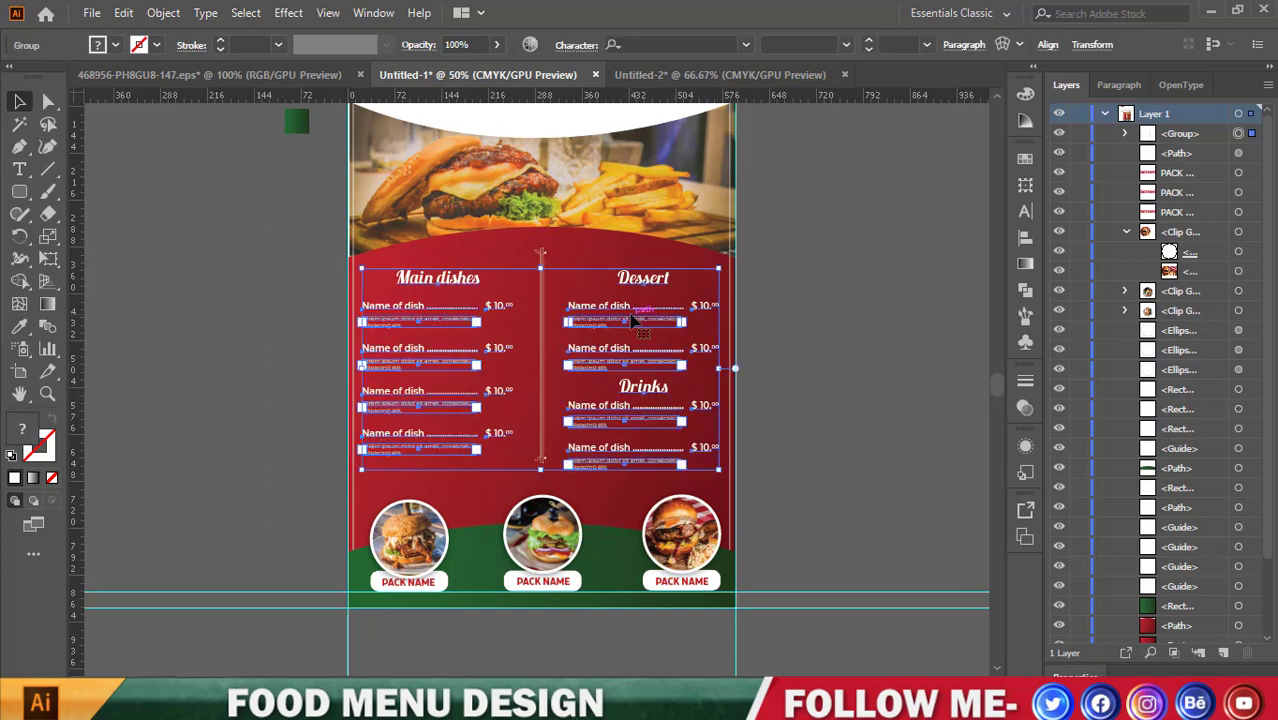
{"action": "left_click", "coordinate": [765, 349]}
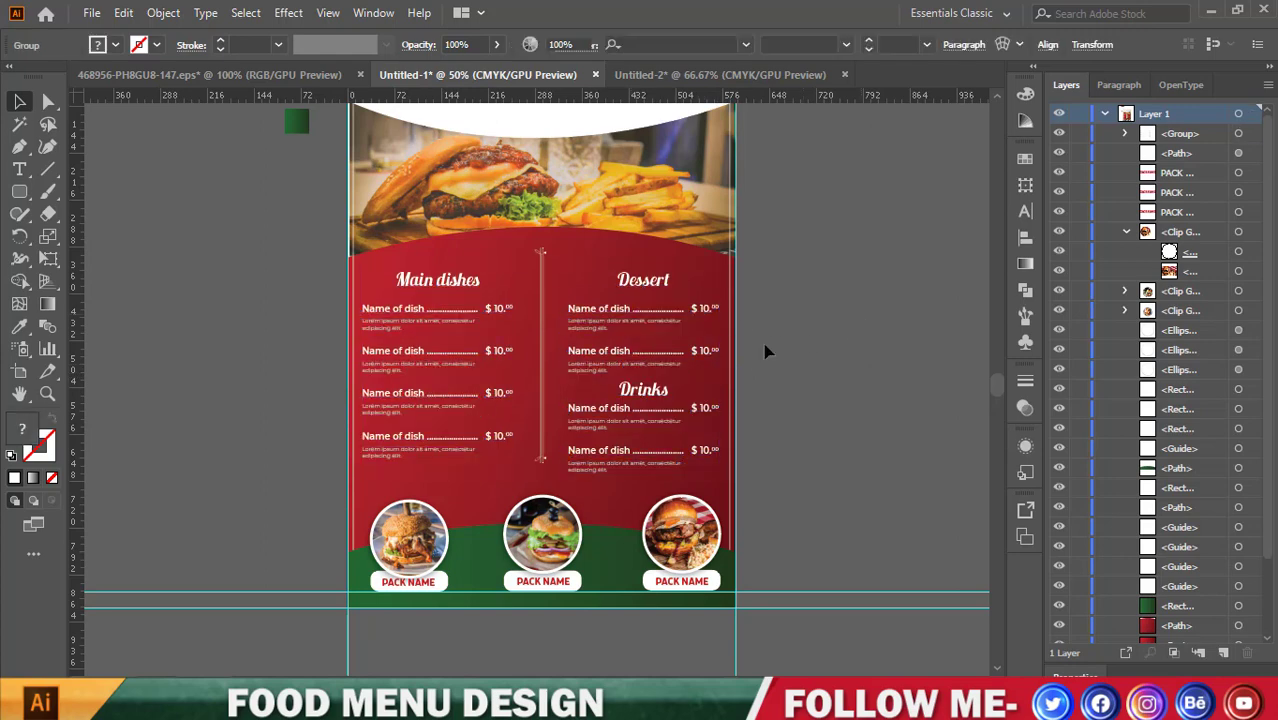
{"action": "left_click", "coordinate": [541, 398]}
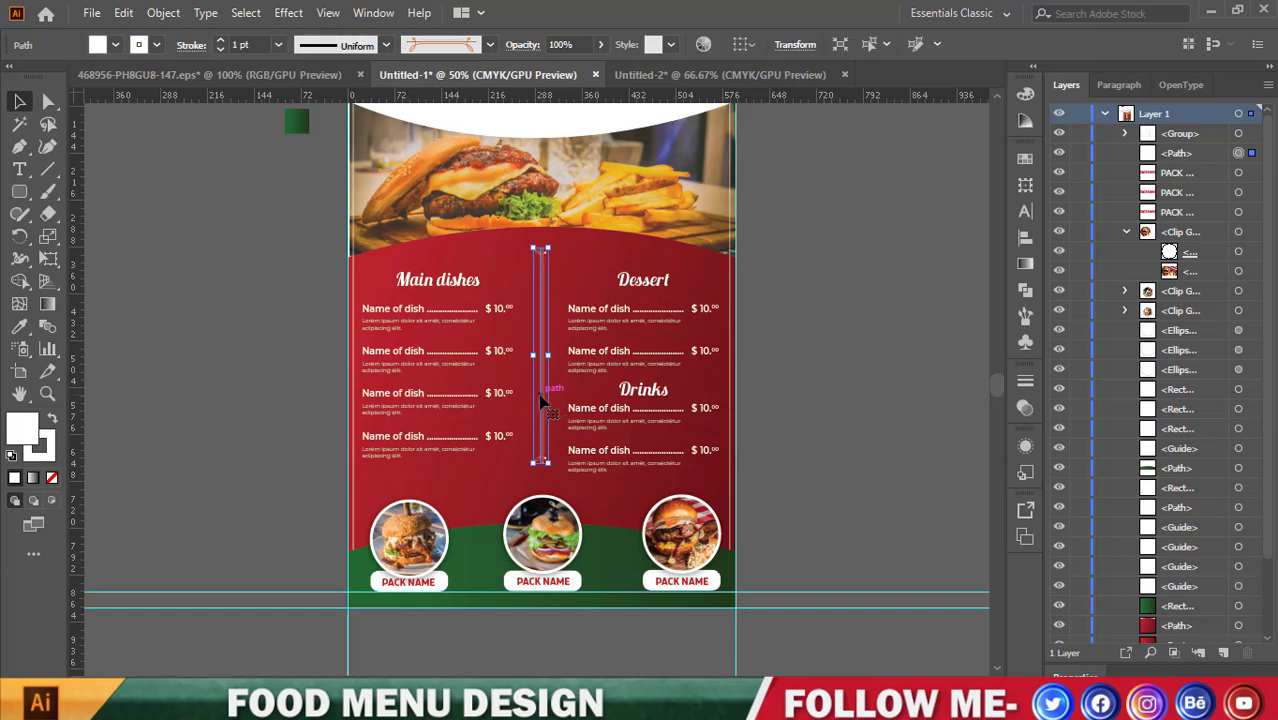
{"action": "key", "text": "Down"}
{"action": "key", "text": "Down"}
{"action": "key", "text": "Down"}
{"action": "left_click", "coordinate": [808, 372]}
{"action": "scroll", "coordinate": [805, 375], "scroll_direction": "up", "scroll_amount": 3}
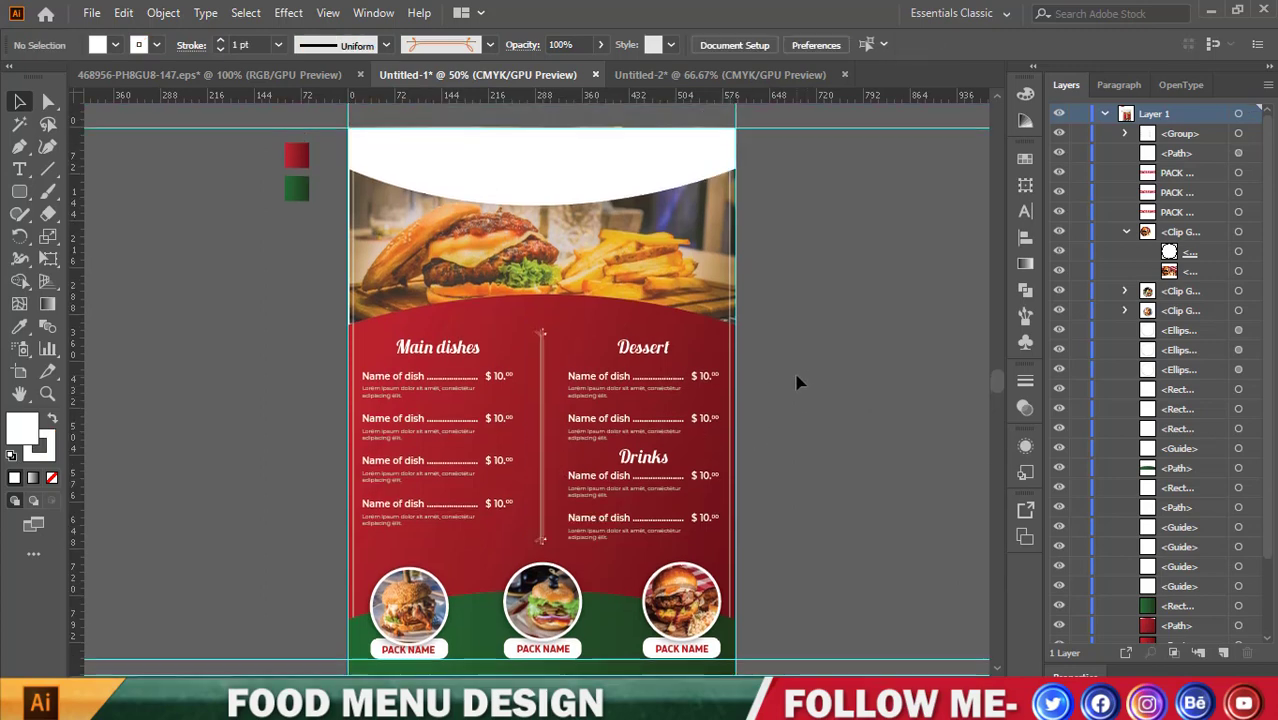
Scroll up to the FOOD Menu title and ungroup it.
{"action": "left_click", "coordinate": [607, 385]}
{"action": "left_click", "coordinate": [845, 349]}
{"action": "scroll", "coordinate": [553, 263], "scroll_direction": "up", "scroll_amount": 3}
{"action": "scroll", "coordinate": [531, 220], "scroll_direction": "up", "scroll_amount": 2}
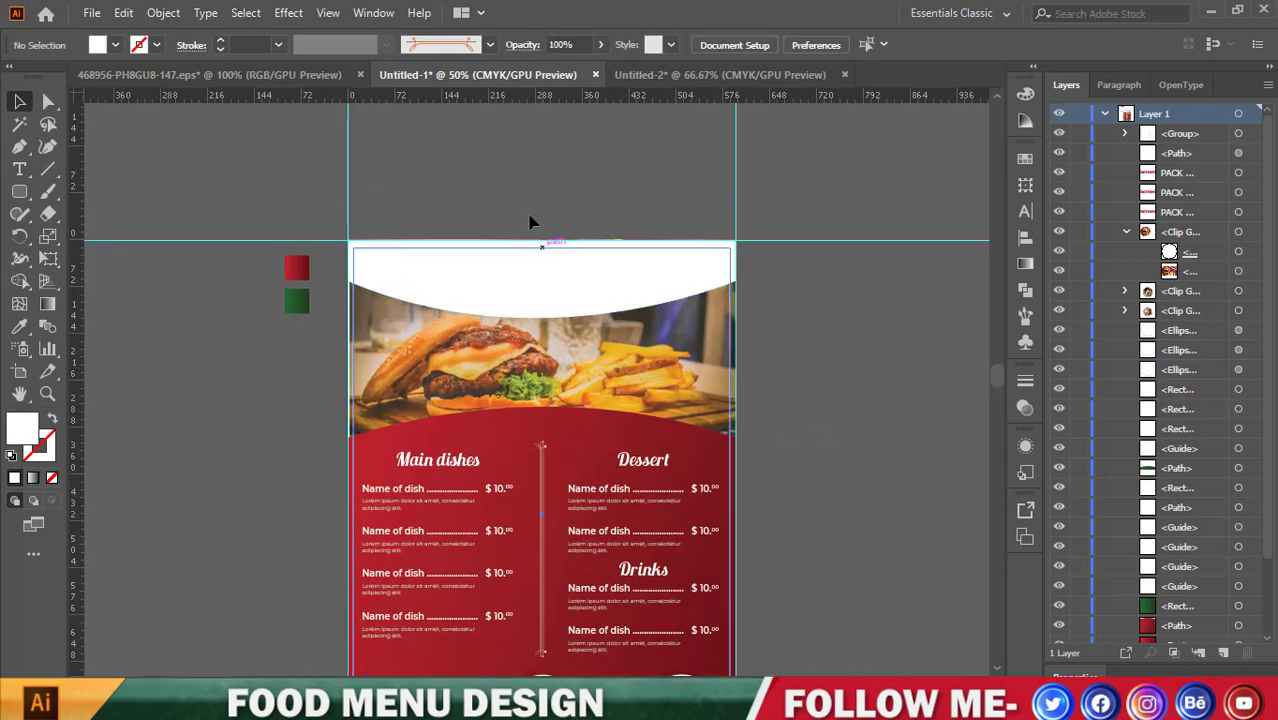
{"action": "scroll", "coordinate": [560, 260], "scroll_direction": "down", "scroll_amount": 3}
{"action": "scroll", "coordinate": [575, 287], "scroll_direction": "up", "scroll_amount": 3}
{"action": "scroll", "coordinate": [540, 265], "scroll_direction": "up", "scroll_amount": 2}
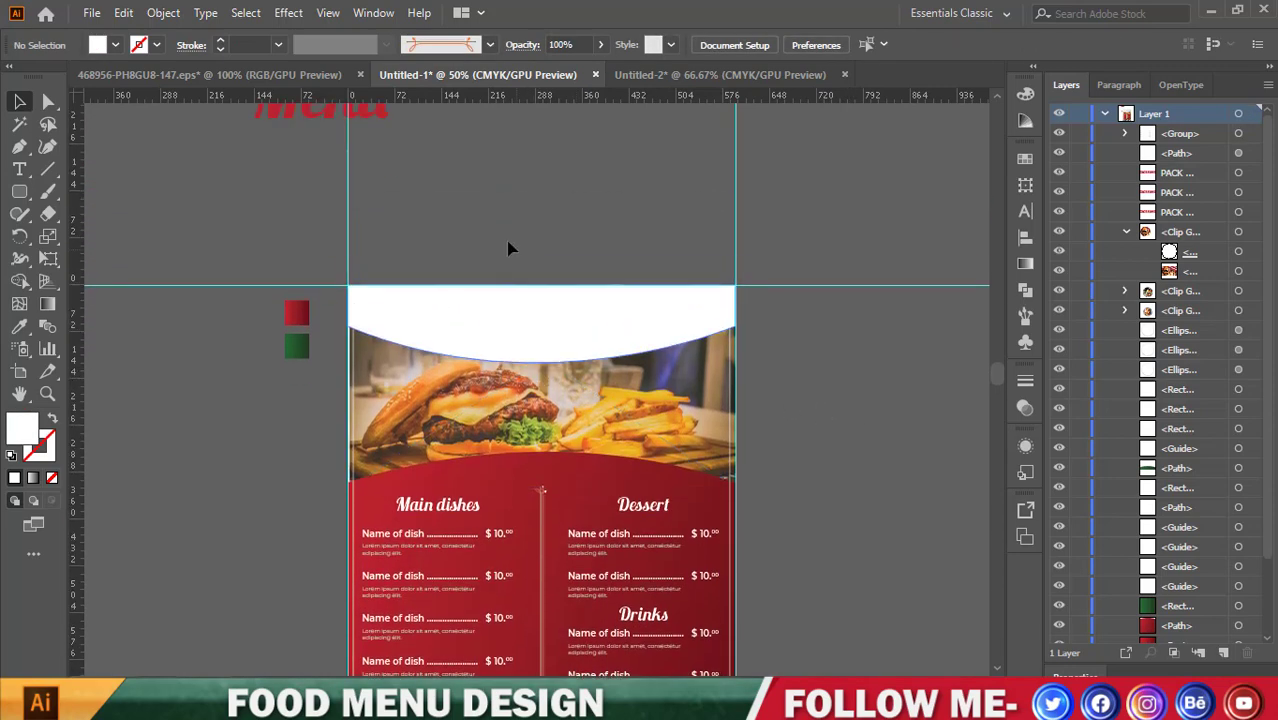
{"action": "scroll", "coordinate": [450, 225], "scroll_direction": "up", "scroll_amount": 4}
{"action": "left_click", "coordinate": [386, 200]}
{"action": "right_click", "coordinate": [387, 190]}
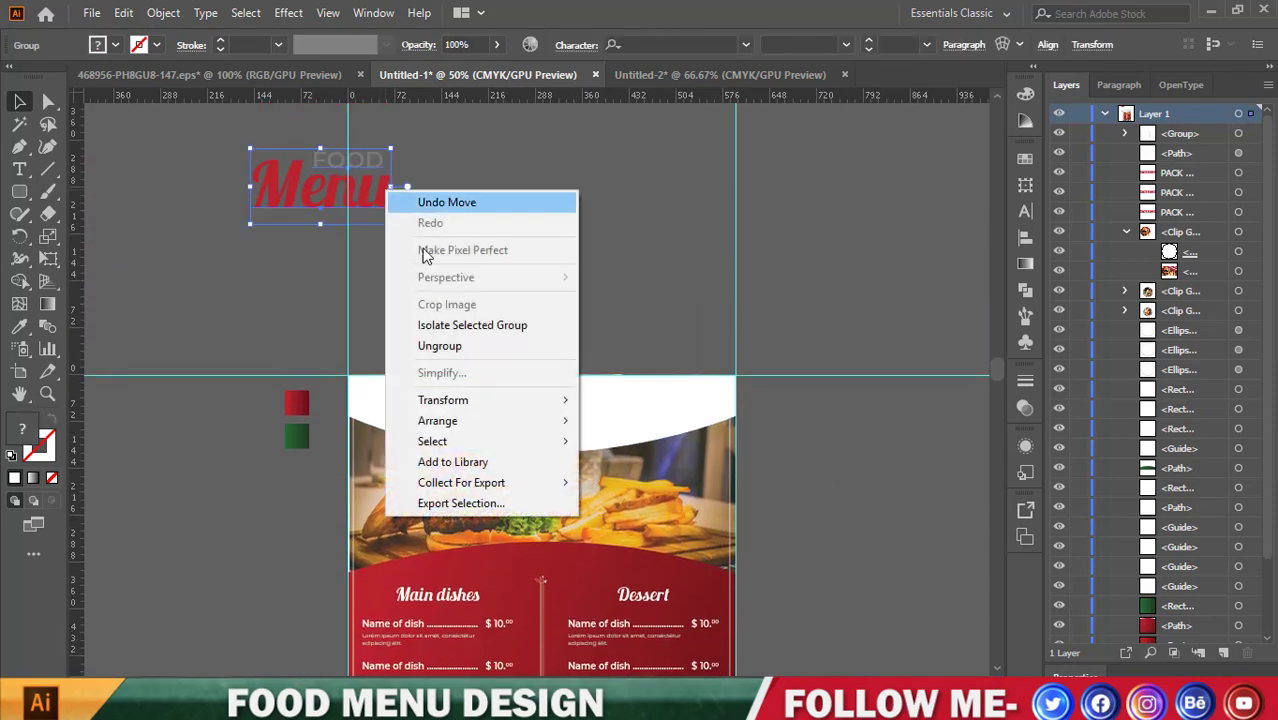
{"action": "left_click", "coordinate": [440, 346]}
Check that the Menu word uses the Lobster 1.3 font.
{"action": "left_click", "coordinate": [392, 205]}
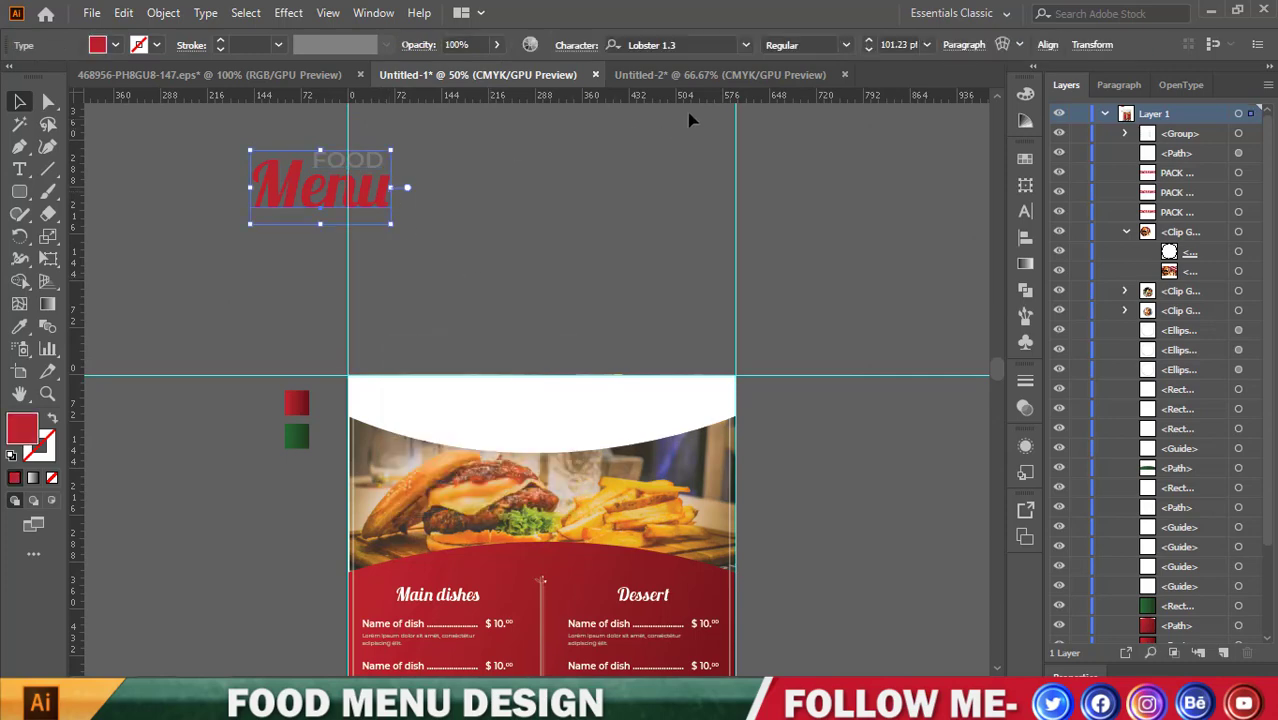
{"action": "left_click", "coordinate": [696, 45]}
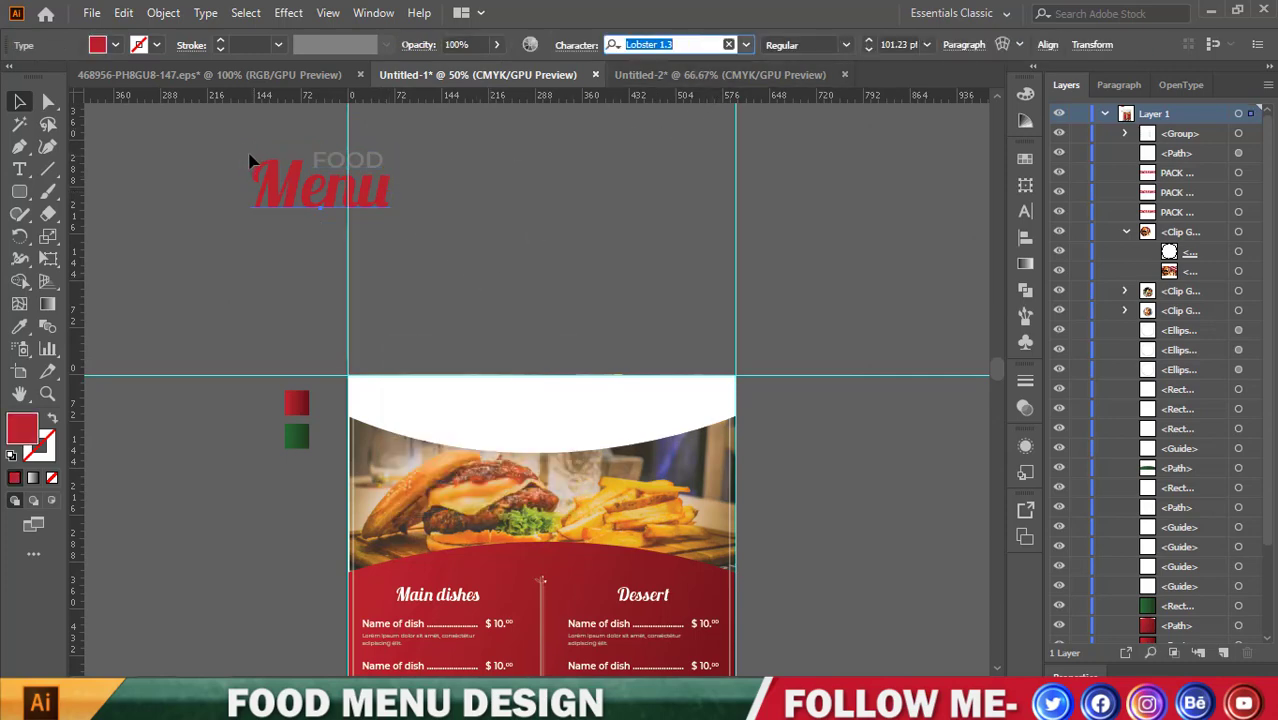
{"action": "left_click", "coordinate": [534, 143]}
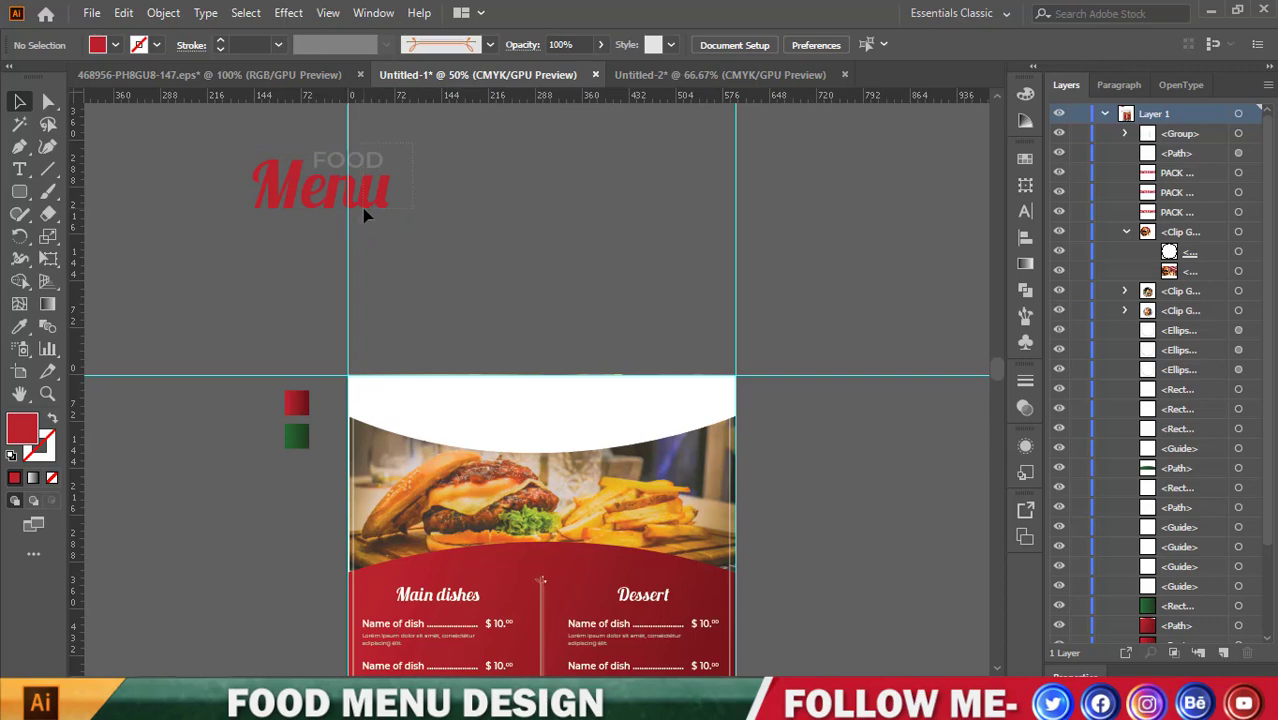
{"action": "left_click", "coordinate": [365, 215]}
{"action": "scroll", "coordinate": [470, 234], "scroll_direction": "down", "scroll_amount": 2}
Set all three PACK NAME labels to the Lobster 1.3 font.
{"action": "scroll", "coordinate": [520, 320], "scroll_direction": "down", "scroll_amount": 3}
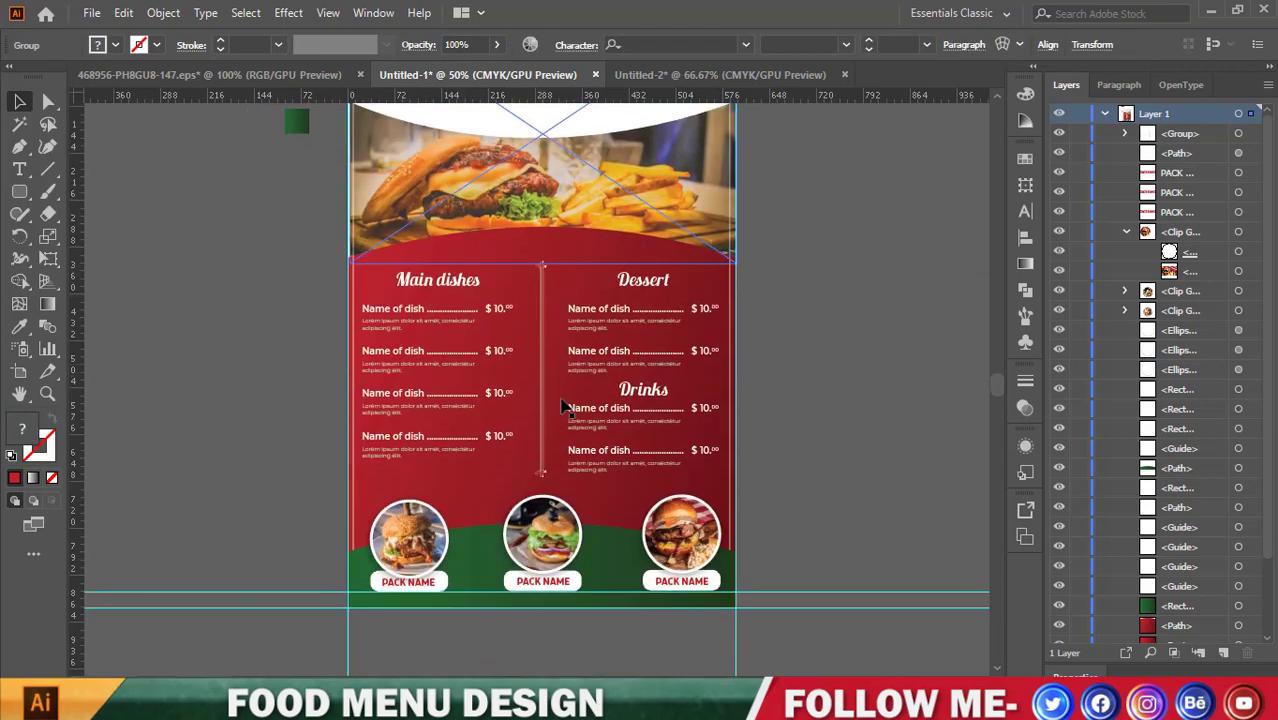
{"action": "scroll", "coordinate": [550, 583], "scroll_direction": "up", "scroll_amount": 1}
{"action": "left_click", "coordinate": [552, 577]}
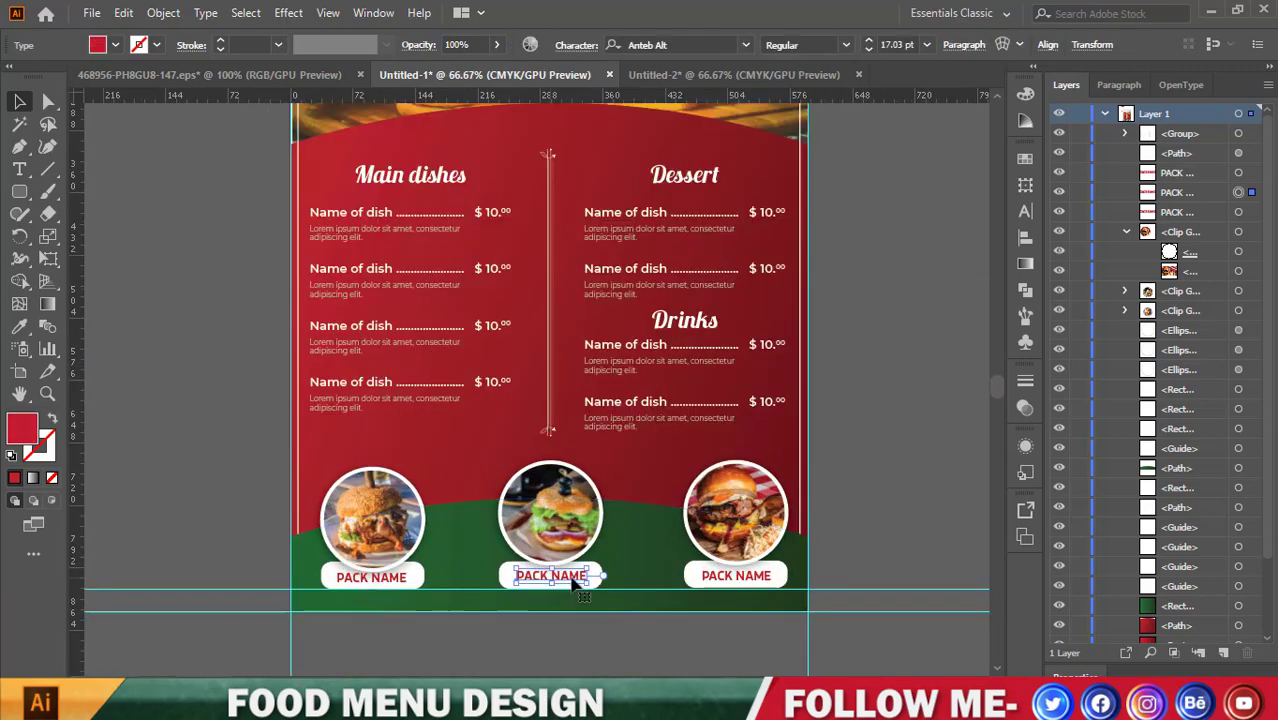
{"action": "left_click", "coordinate": [705, 580], "text": "shift"}
{"action": "left_click", "coordinate": [385, 578], "text": "shift"}
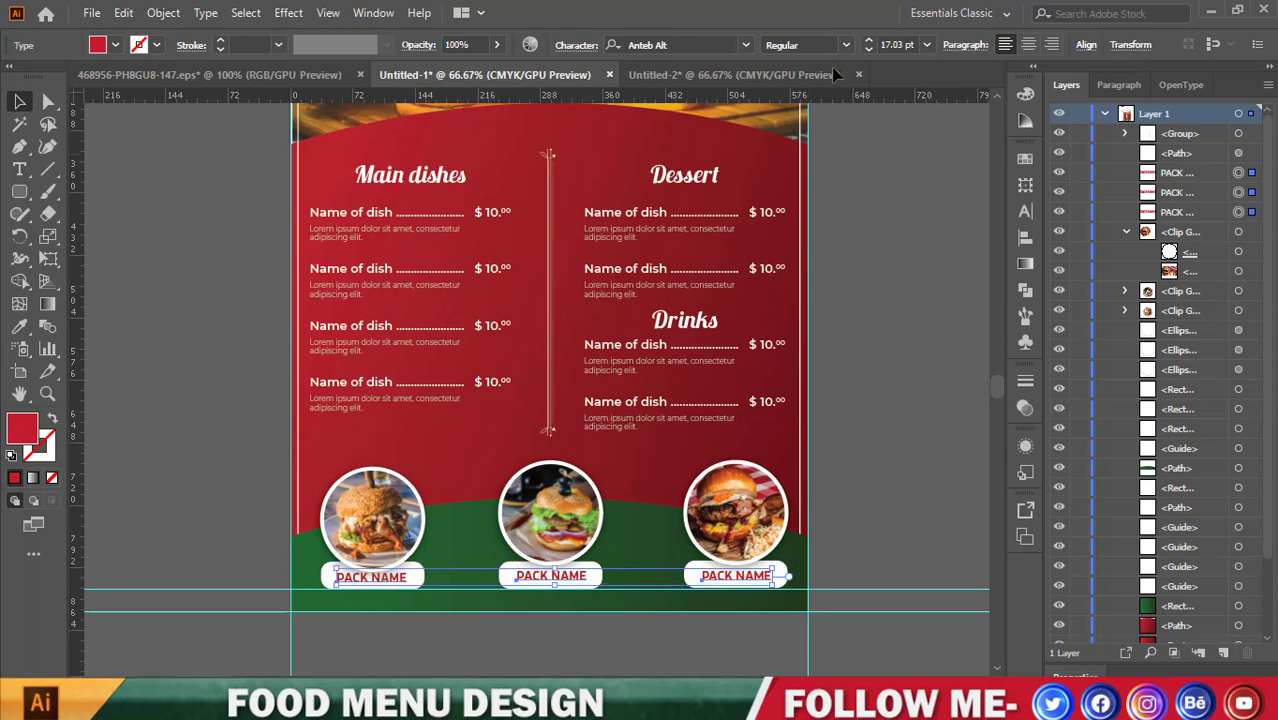
{"action": "left_click", "coordinate": [719, 43]}
{"action": "type", "text": "Lobster 1.3"}
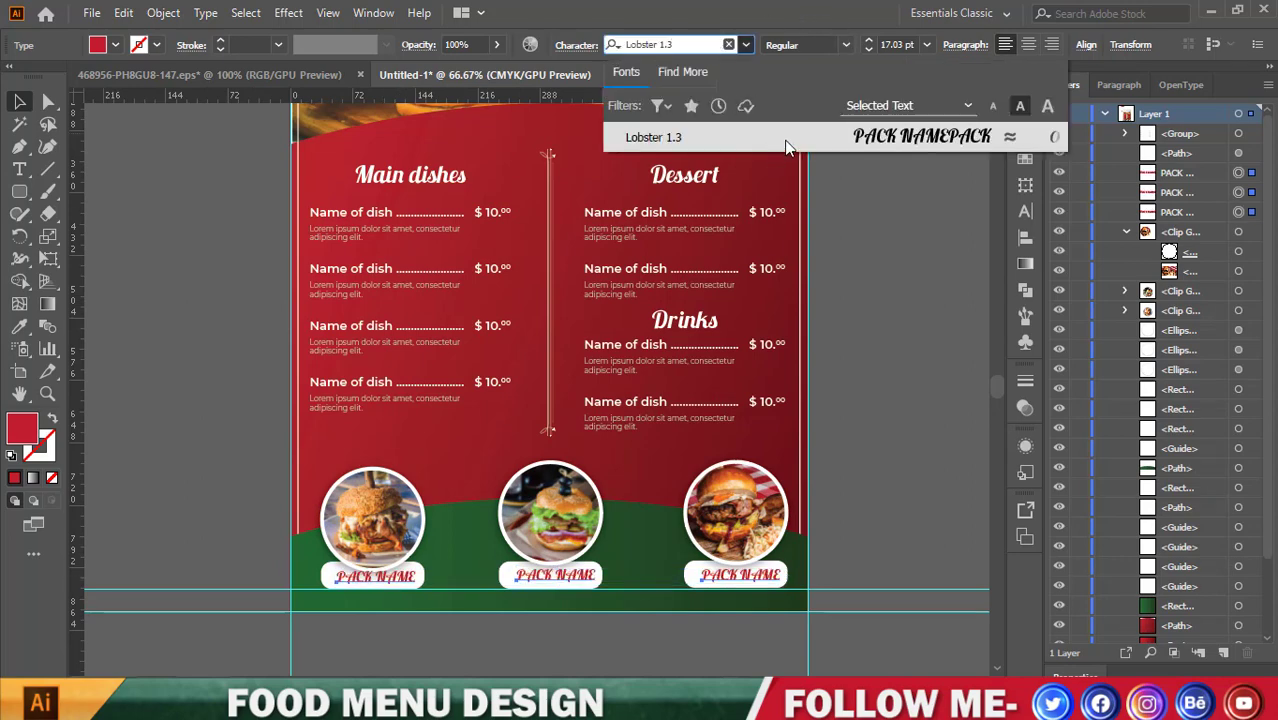
{"action": "left_click", "coordinate": [786, 145]}
Nudge the three labels slightly left and drop the left label a little lower.
{"action": "scroll", "coordinate": [703, 545], "scroll_direction": "up", "scroll_amount": 1, "text": "alt"}
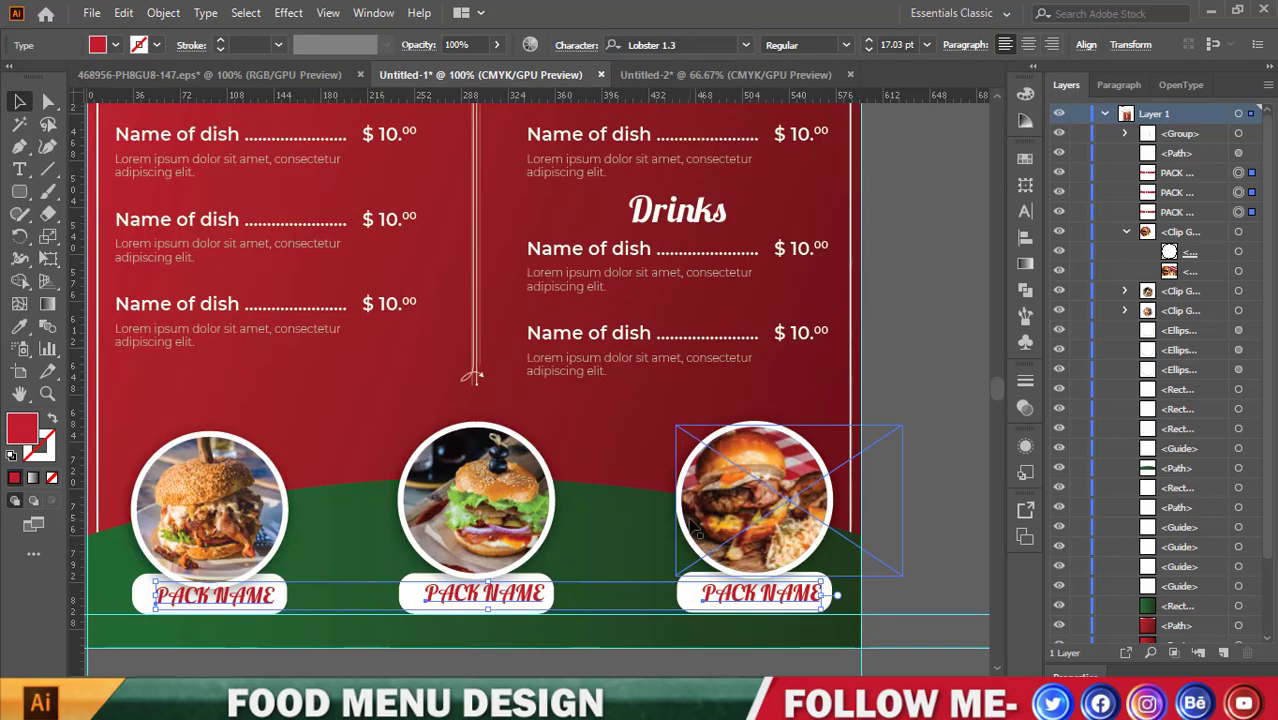
{"action": "key", "text": "Left"}
{"action": "key", "text": "Left"}
{"action": "key", "text": "Left"}
{"action": "key", "text": "Left"}
{"action": "key", "text": "Left"}
{"action": "key", "text": "Left"}
{"action": "key", "text": "Left"}
{"action": "key", "text": "Left"}
{"action": "key", "text": "Left"}
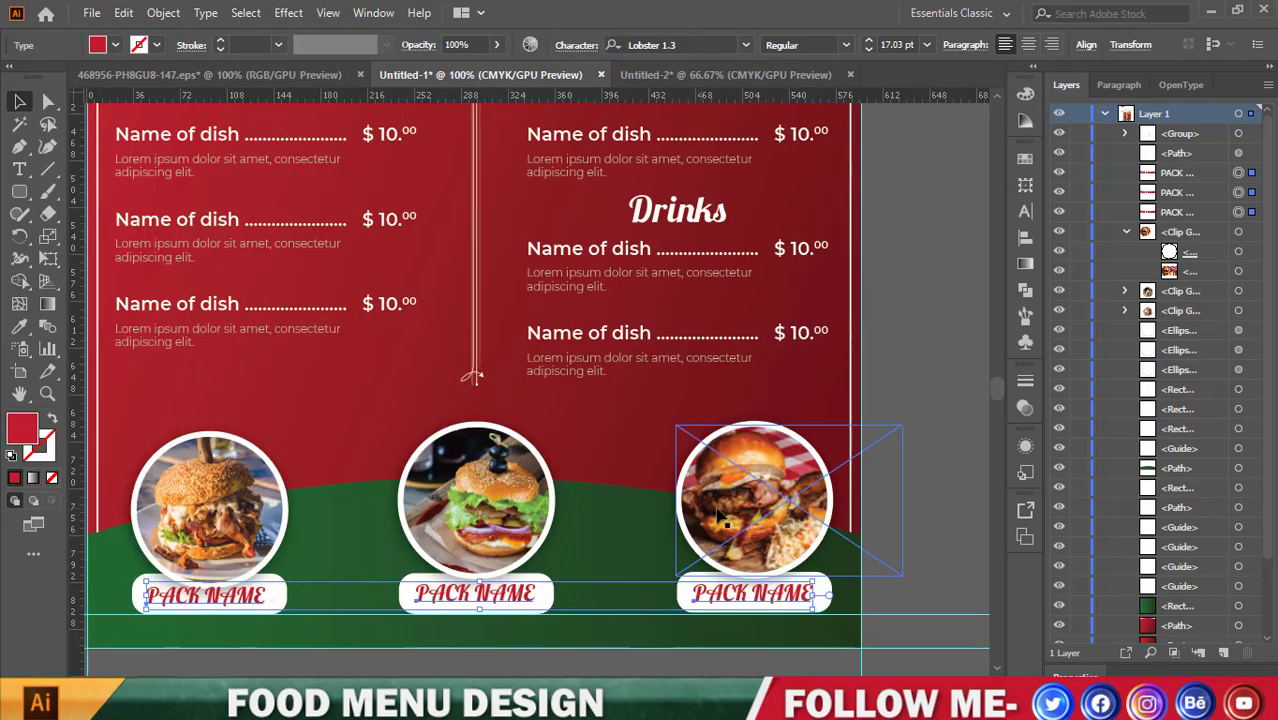
{"action": "left_click", "coordinate": [925, 497]}
{"action": "scroll", "coordinate": [905, 515], "scroll_direction": "down", "scroll_amount": 2}
{"action": "scroll", "coordinate": [220, 525], "scroll_direction": "up", "scroll_amount": 1, "text": "alt"}
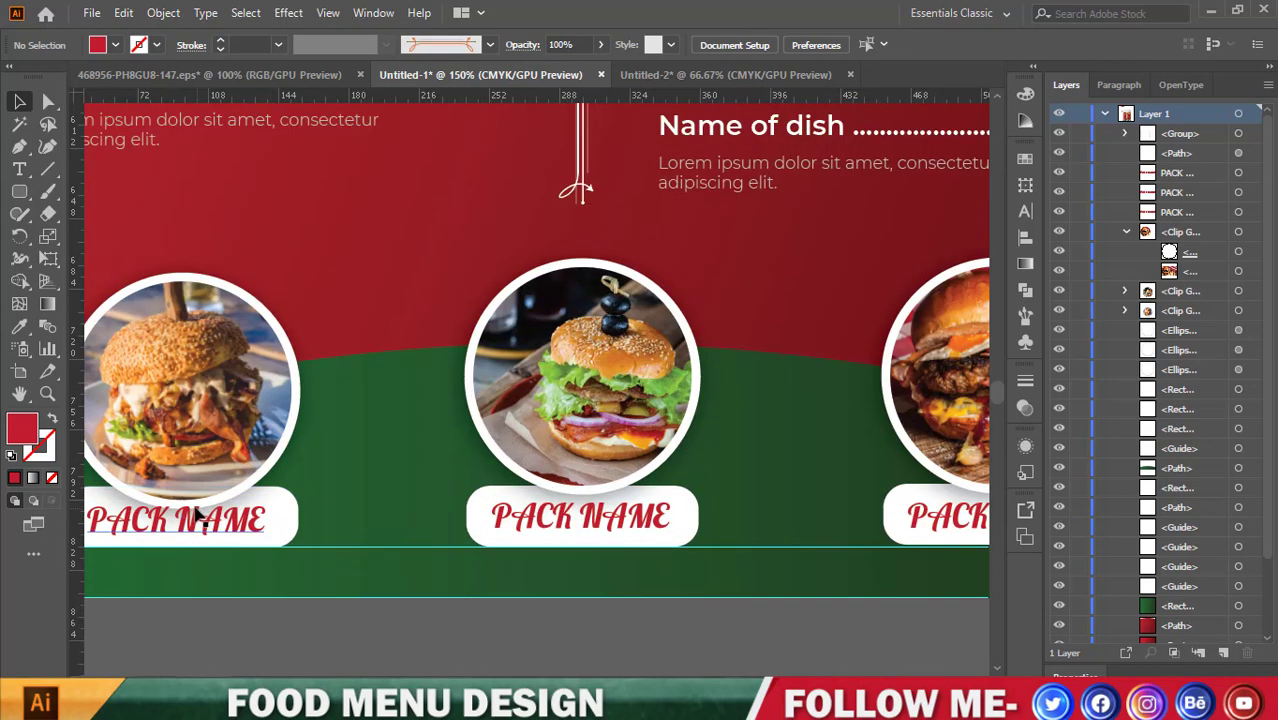
{"action": "left_click_drag", "start_coordinate": [197, 533], "coordinate": [200, 540]}
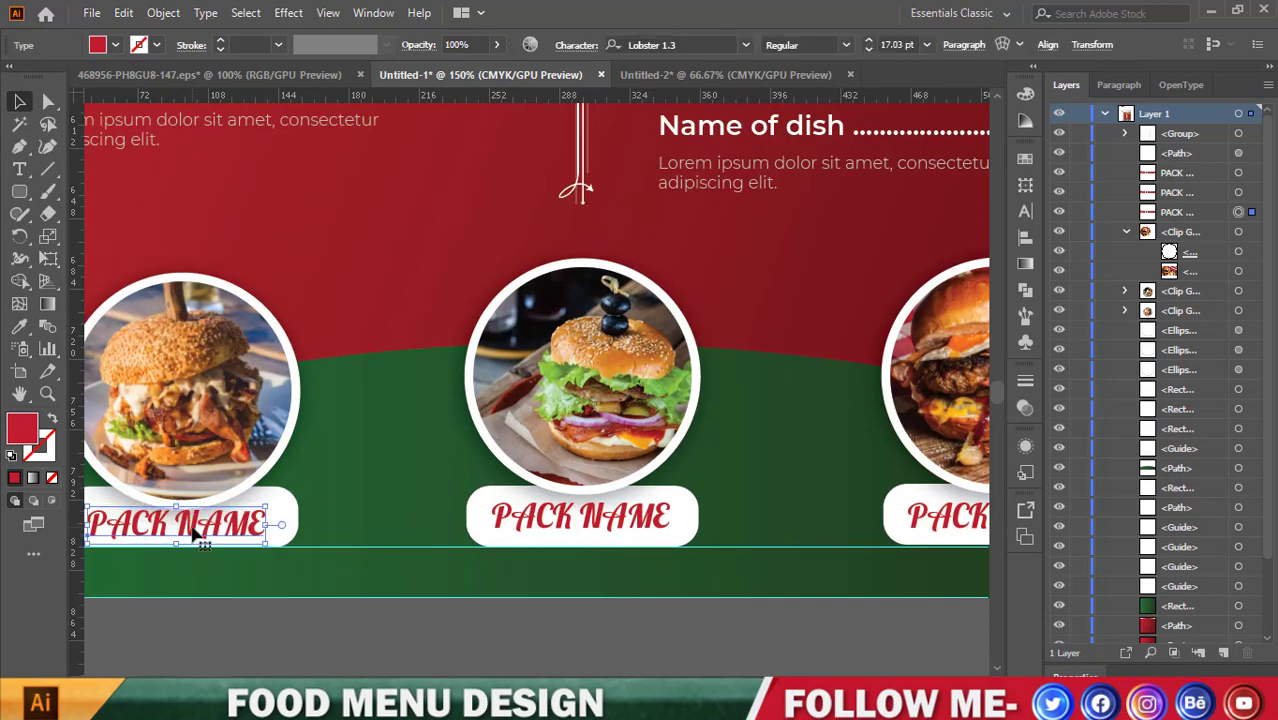
{"action": "scroll", "coordinate": [200, 540], "scroll_direction": "down", "scroll_amount": 1, "text": "alt"}
{"action": "scroll", "coordinate": [250, 515], "scroll_direction": "down", "scroll_amount": 1, "text": "alt"}
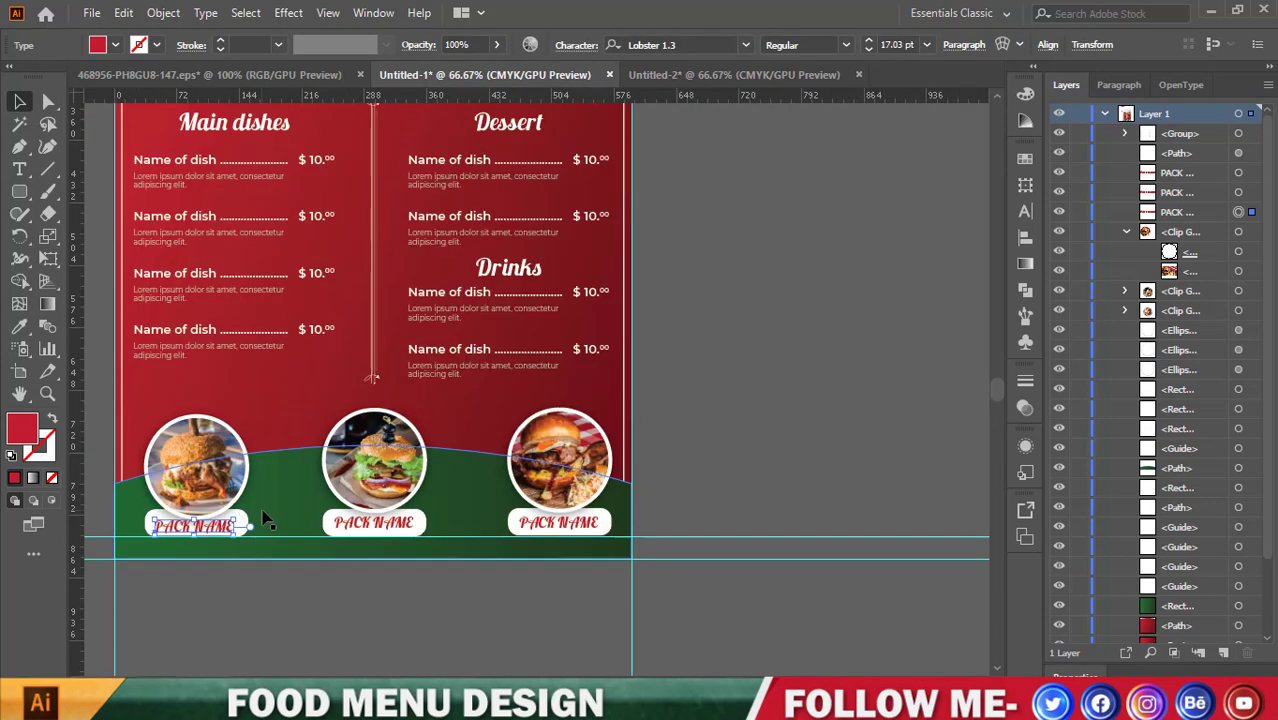
{"action": "left_click", "coordinate": [776, 471]}
Move the FOOD Menu title onto the white header and bring it to the front.
{"action": "scroll", "coordinate": [744, 410], "scroll_direction": "down", "scroll_amount": 1, "text": "alt"}
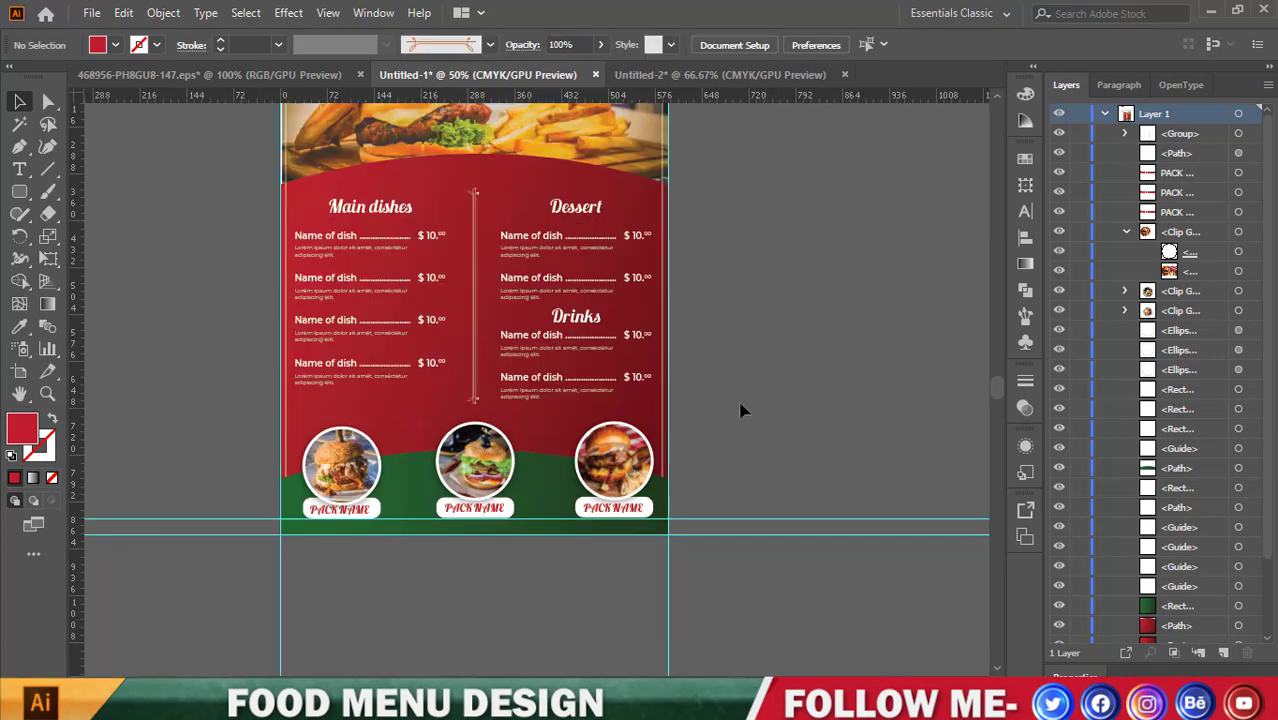
{"action": "scroll", "coordinate": [570, 375], "scroll_direction": "up", "scroll_amount": 2}
{"action": "scroll", "coordinate": [570, 375], "scroll_direction": "up", "scroll_amount": 1}
{"action": "scroll", "coordinate": [527, 320], "scroll_direction": "up", "scroll_amount": 1}
{"action": "scroll", "coordinate": [460, 290], "scroll_direction": "up", "scroll_amount": 2}
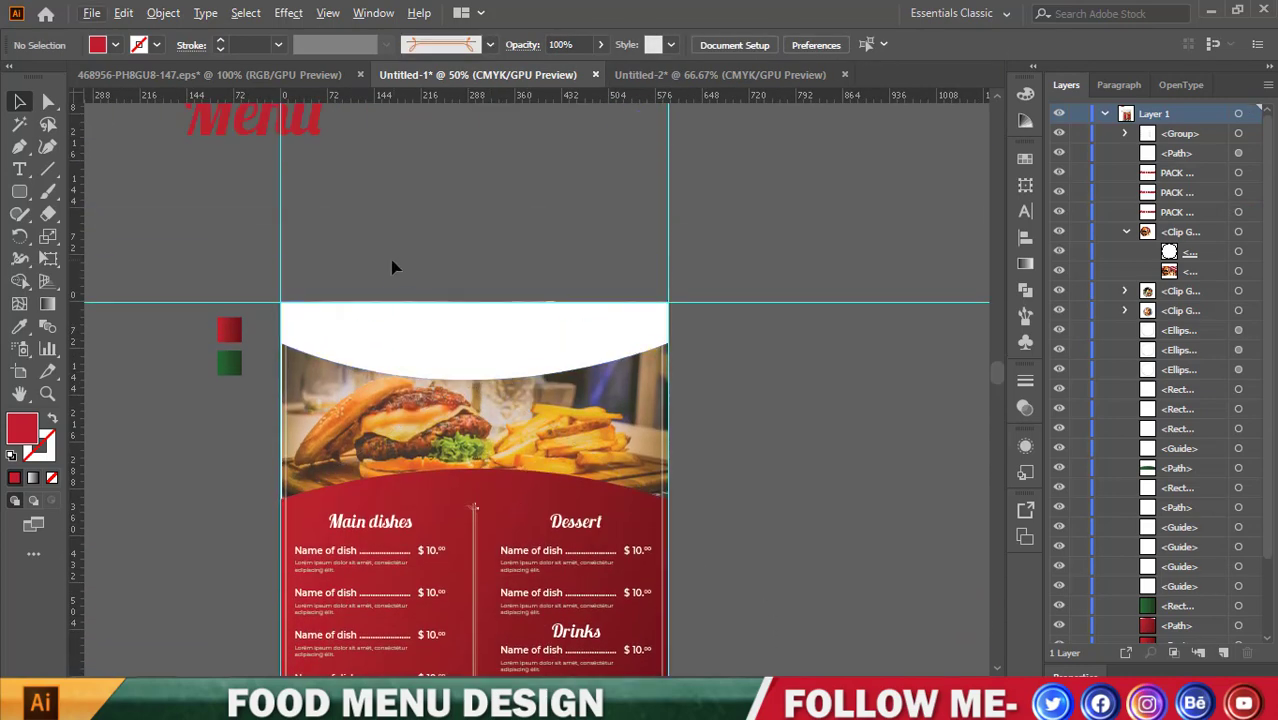
{"action": "scroll", "coordinate": [393, 265], "scroll_direction": "up", "scroll_amount": 1}
{"action": "left_click_drag", "start_coordinate": [300, 185], "coordinate": [513, 430]}
{"action": "right_click", "coordinate": [486, 440]}
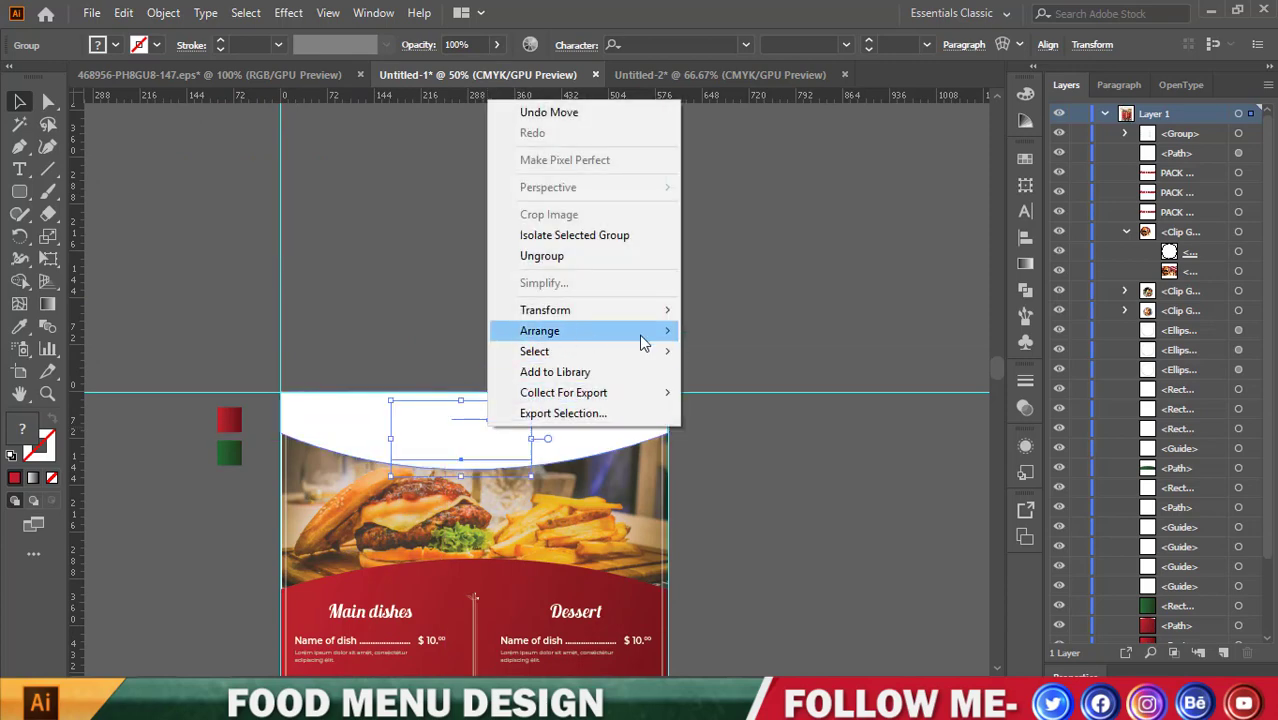
{"action": "left_click", "coordinate": [743, 334]}
Shrink the FOOD Menu title to fit the header and nudge it slightly right and up.
{"action": "scroll", "coordinate": [473, 513], "scroll_direction": "up", "scroll_amount": 2}
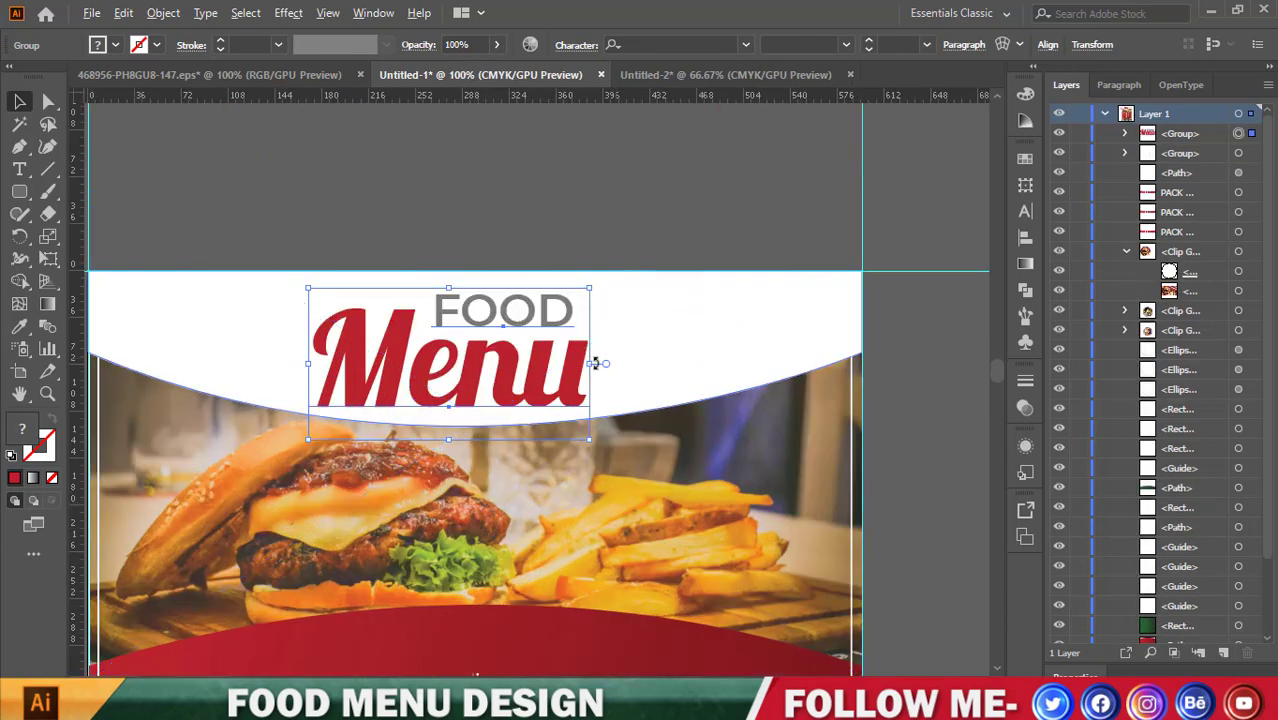
{"action": "left_click_drag", "start_coordinate": [589, 362], "coordinate": [558, 364]}
{"action": "scroll", "coordinate": [553, 365], "scroll_direction": "down", "scroll_amount": 2}
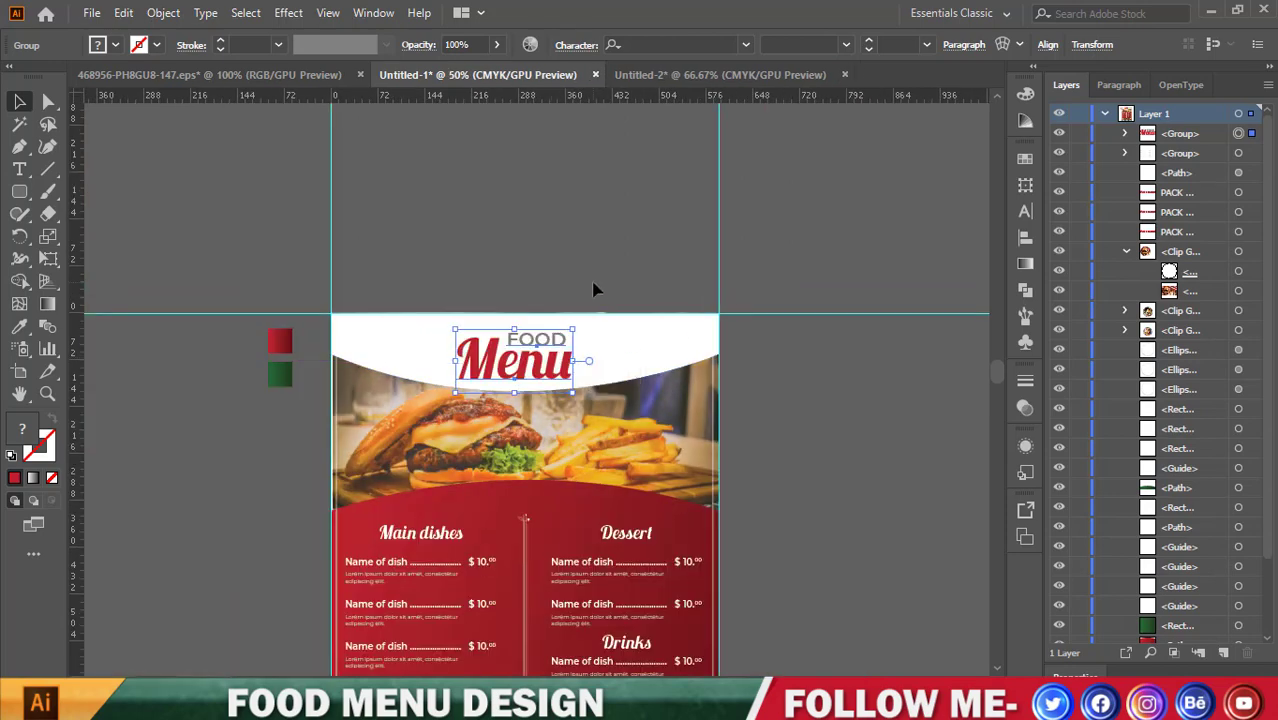
{"action": "key", "text": "Right"}
{"action": "key", "text": "Right"}
{"action": "key", "text": "Right"}
{"action": "key", "text": "Right"}
{"action": "key", "text": "Right"}
{"action": "key", "text": "Right"}
{"action": "key", "text": "Up"}
{"action": "key", "text": "Up"}
{"action": "key", "text": "Up"}
{"action": "key", "text": "Right"}
{"action": "key", "text": "Right"}
{"action": "key", "text": "Right"}
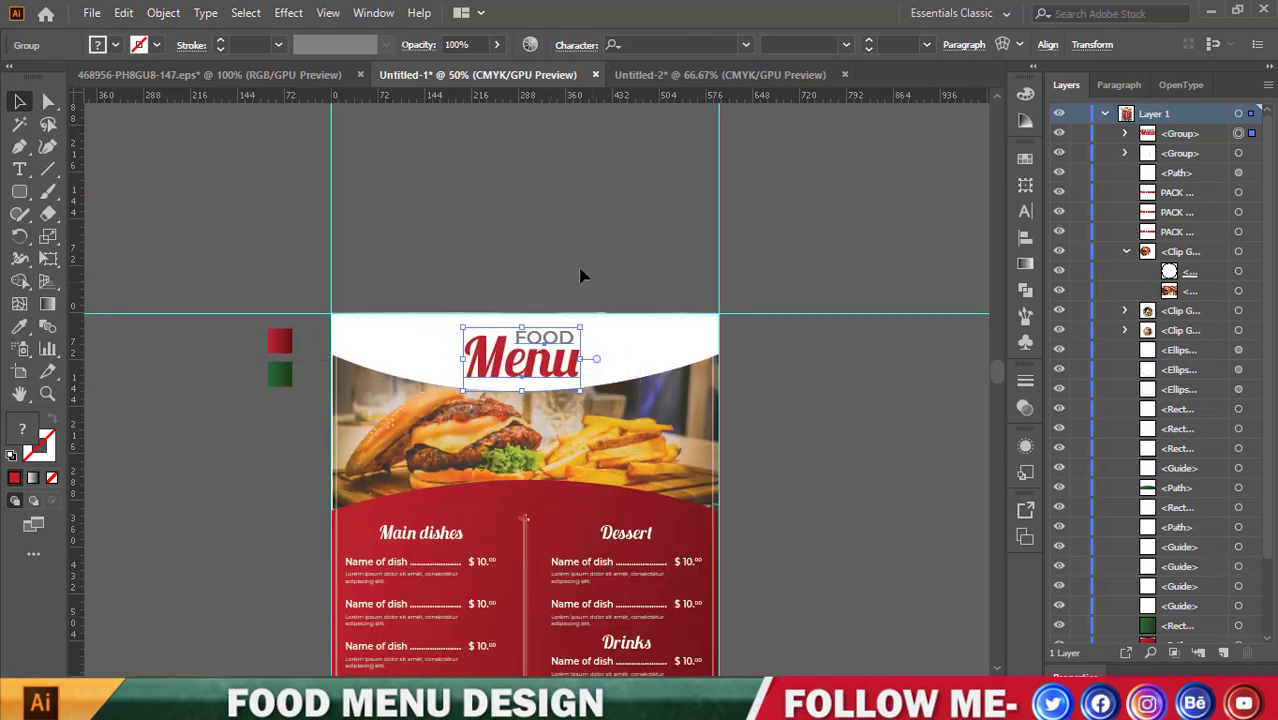
{"action": "left_click", "coordinate": [545, 247]}
Delete the horizontal and vertical guides from the artboard.
{"action": "scroll", "coordinate": [541, 248], "scroll_direction": "down", "scroll_amount": 2}
{"action": "left_click", "coordinate": [703, 278]}
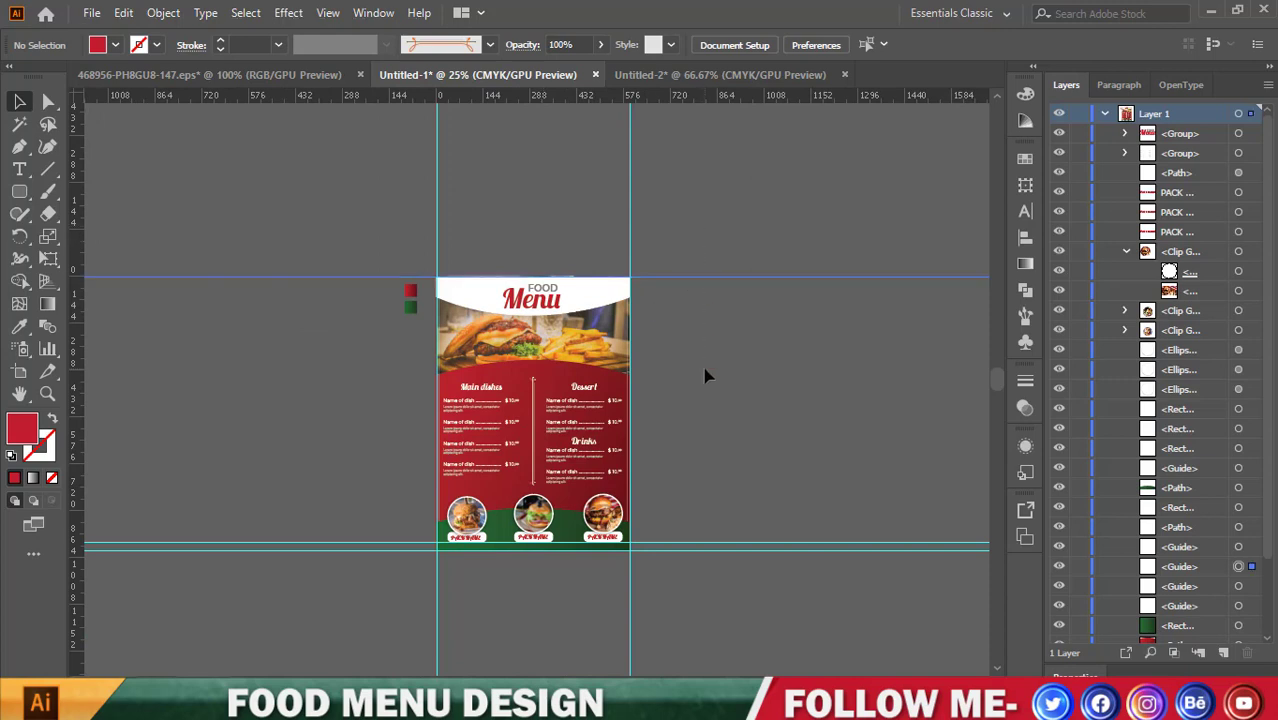
{"action": "key", "text": "Delete"}
{"action": "scroll", "coordinate": [690, 395], "scroll_direction": "down", "scroll_amount": 2}
{"action": "left_click_drag", "start_coordinate": [738, 373], "coordinate": [746, 570]}
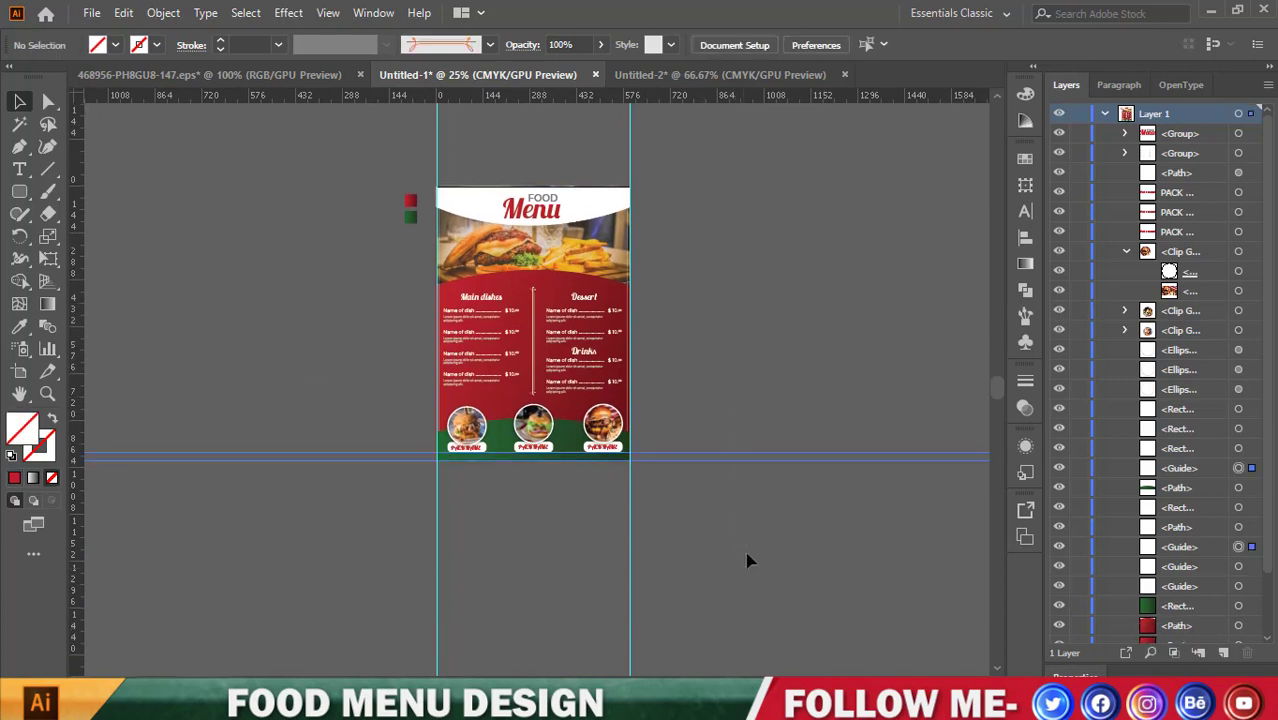
{"action": "key", "text": "Delete"}
{"action": "scroll", "coordinate": [640, 555], "scroll_direction": "up", "scroll_amount": 2}
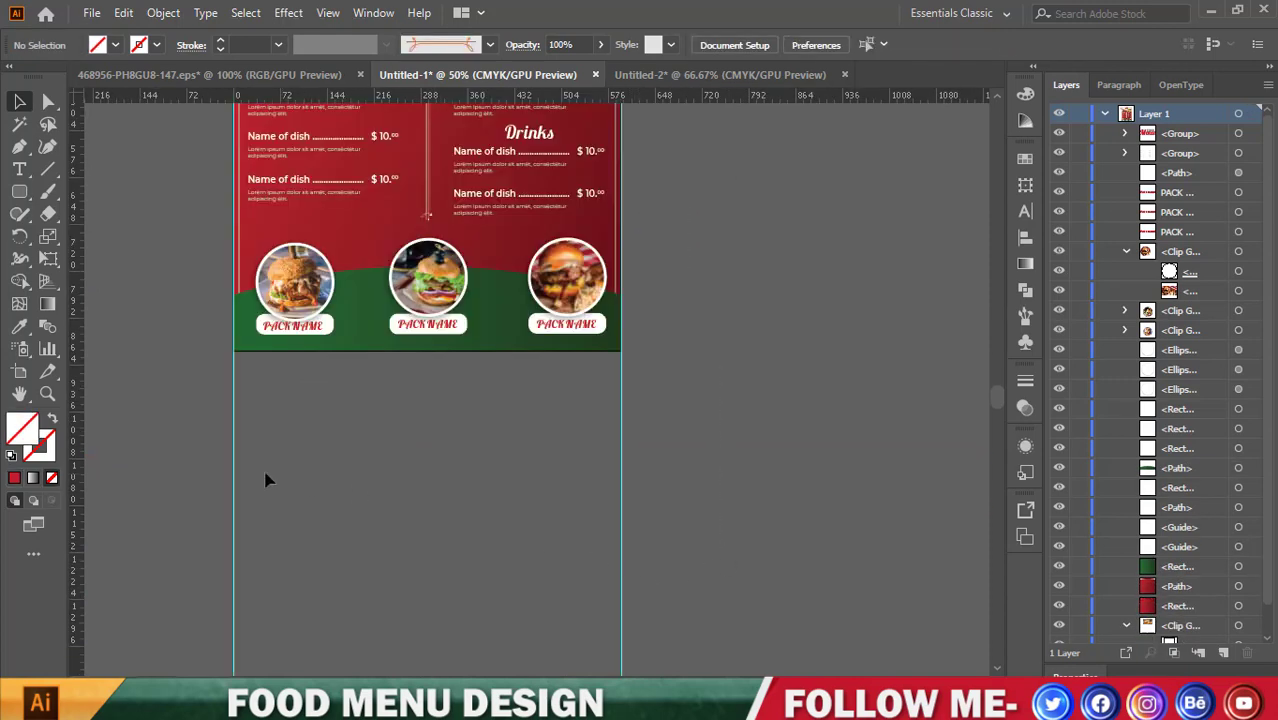
{"action": "left_click_drag", "start_coordinate": [252, 479], "coordinate": [740, 472]}
{"action": "key", "text": "Delete"}
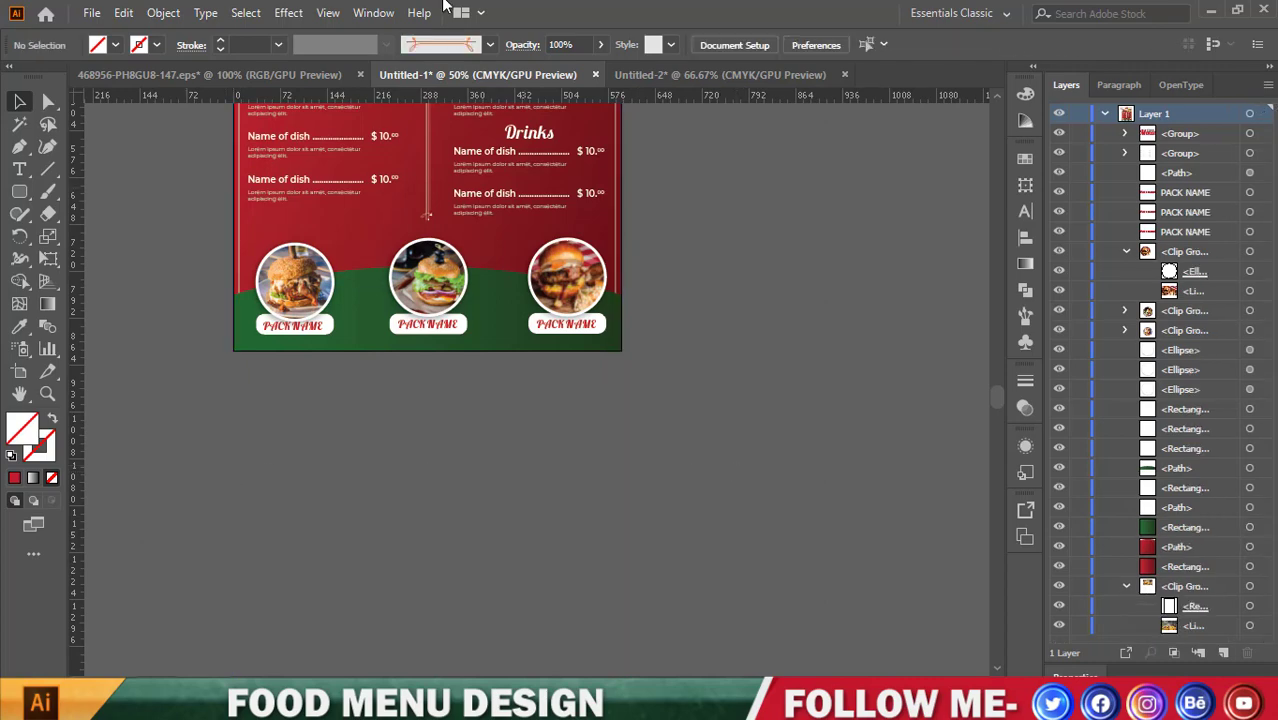
{"action": "scroll", "coordinate": [280, 148], "scroll_direction": "up", "scroll_amount": 3}
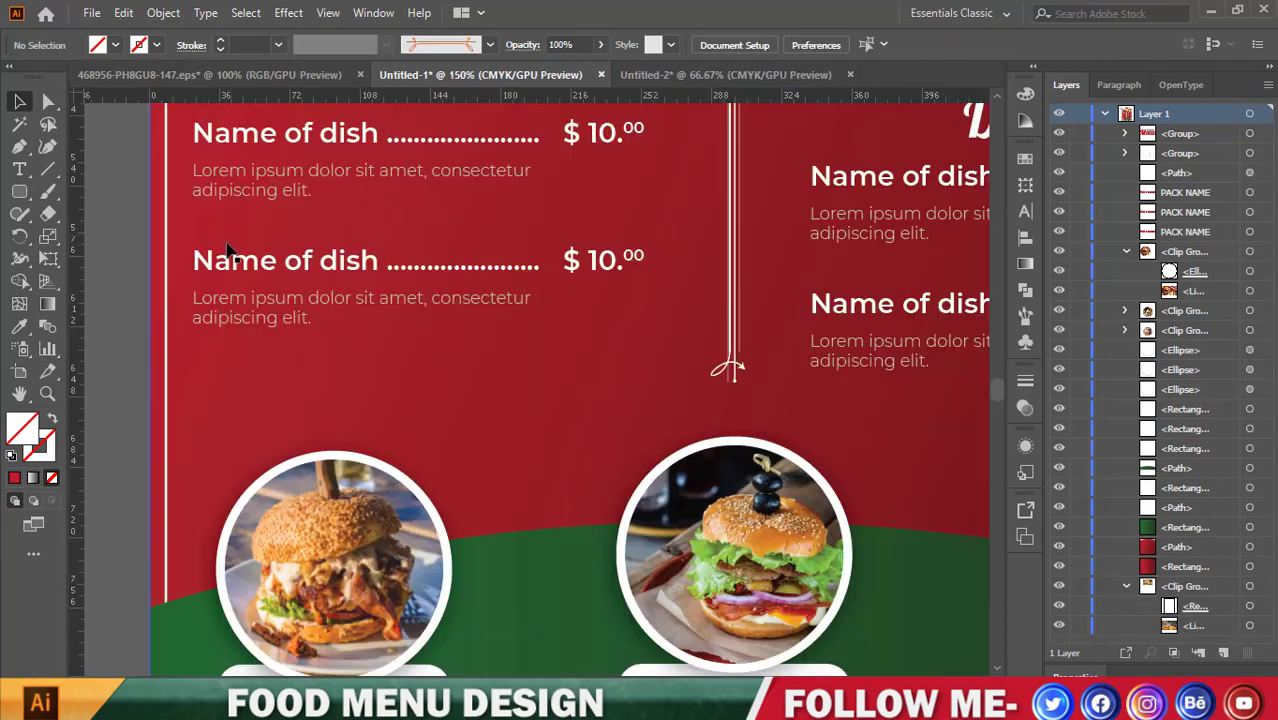
Give the red menu panel rectangle a white dashed 0.75 pt stroke border.
{"action": "left_click", "coordinate": [168, 350]}
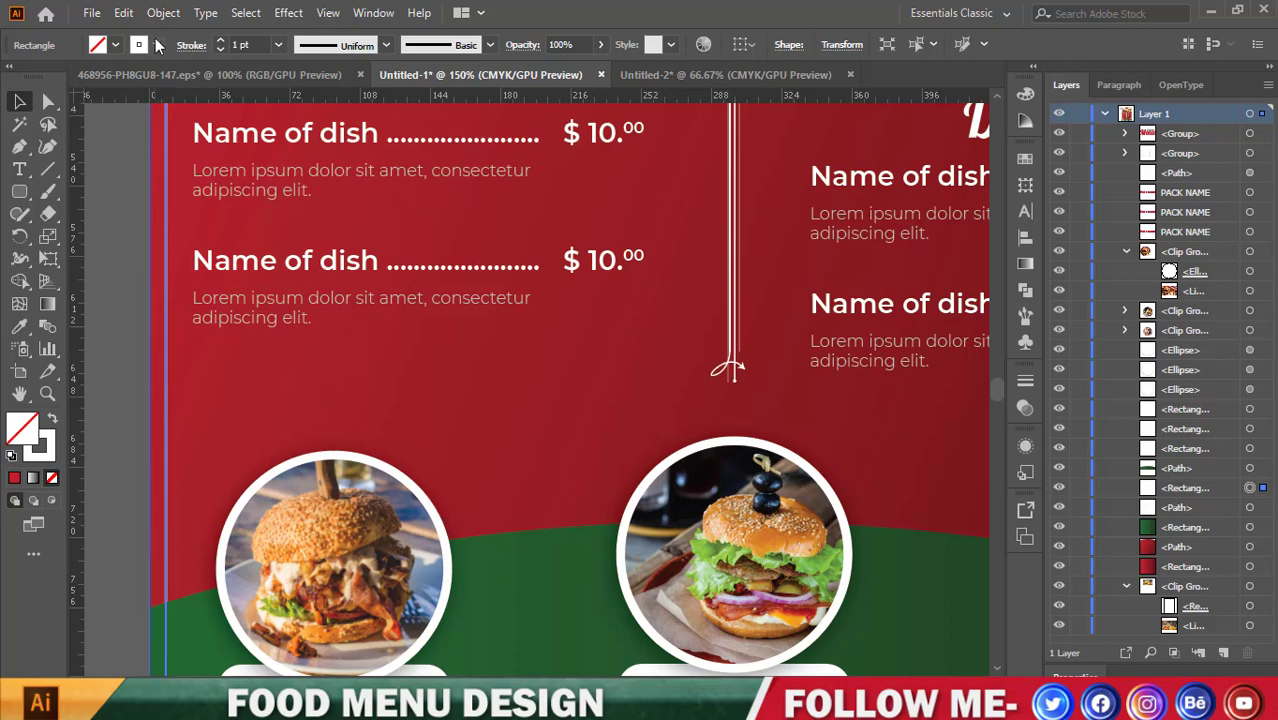
{"action": "left_click", "coordinate": [184, 48]}
{"action": "left_click", "coordinate": [43, 173]}
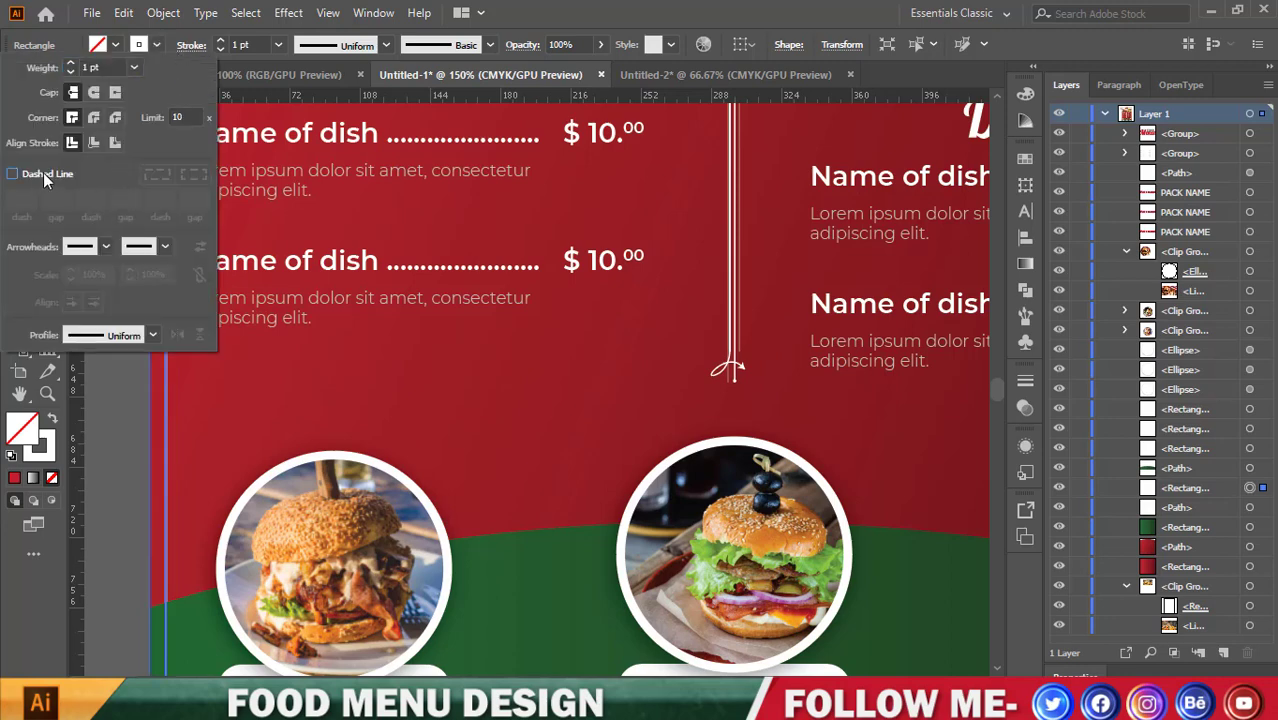
{"action": "left_click", "coordinate": [89, 437]}
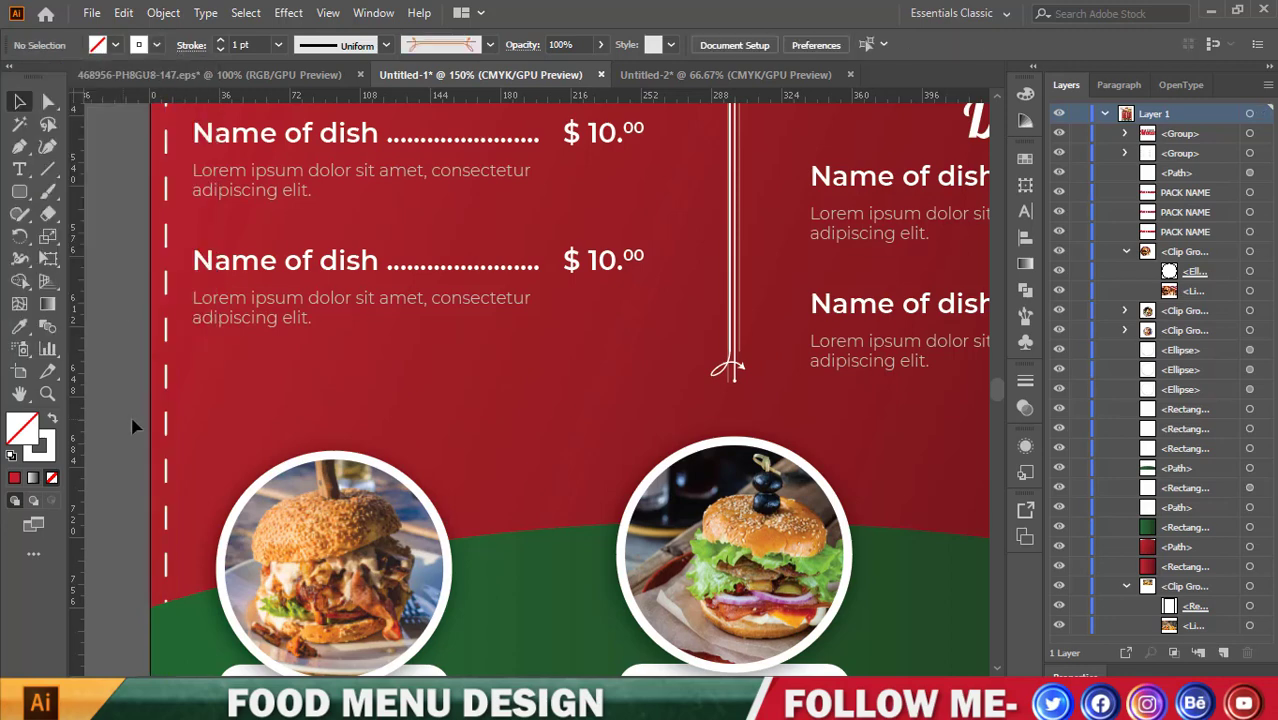
{"action": "left_click", "coordinate": [140, 425]}
{"action": "key", "text": "ctrl+0"}
{"action": "left_click", "coordinate": [177, 355]}
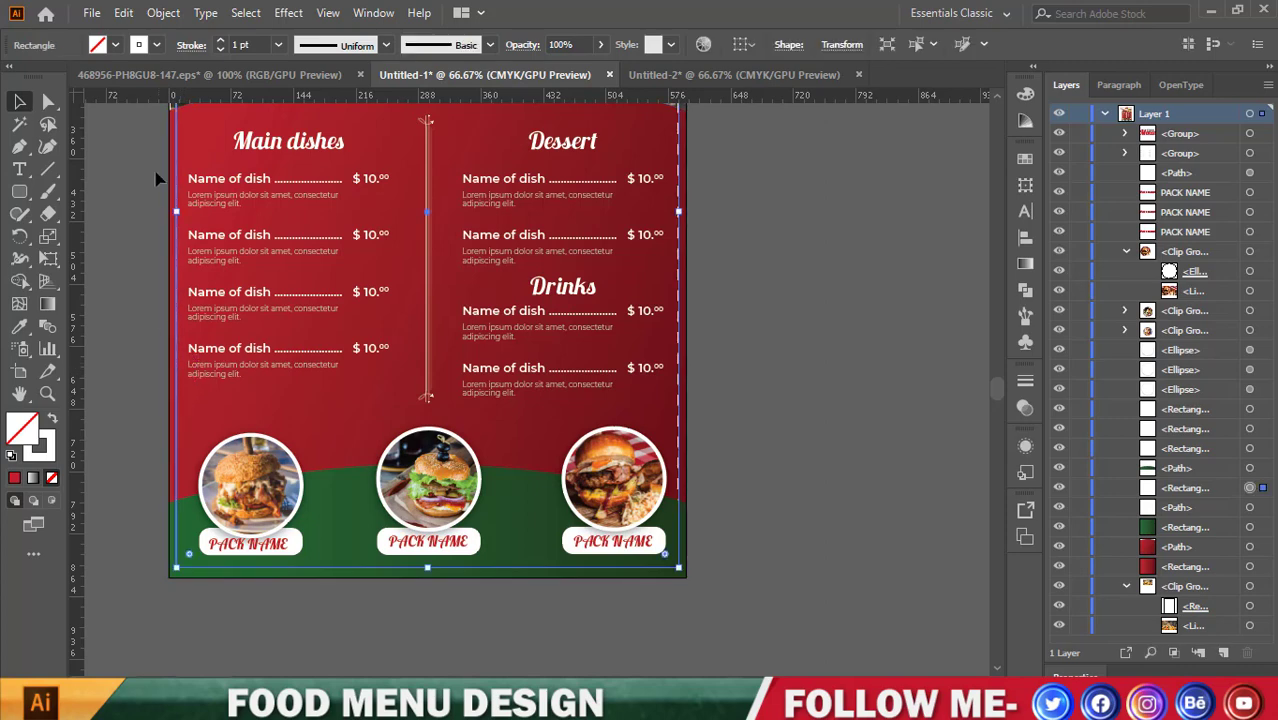
{"action": "left_click", "coordinate": [804, 182]}
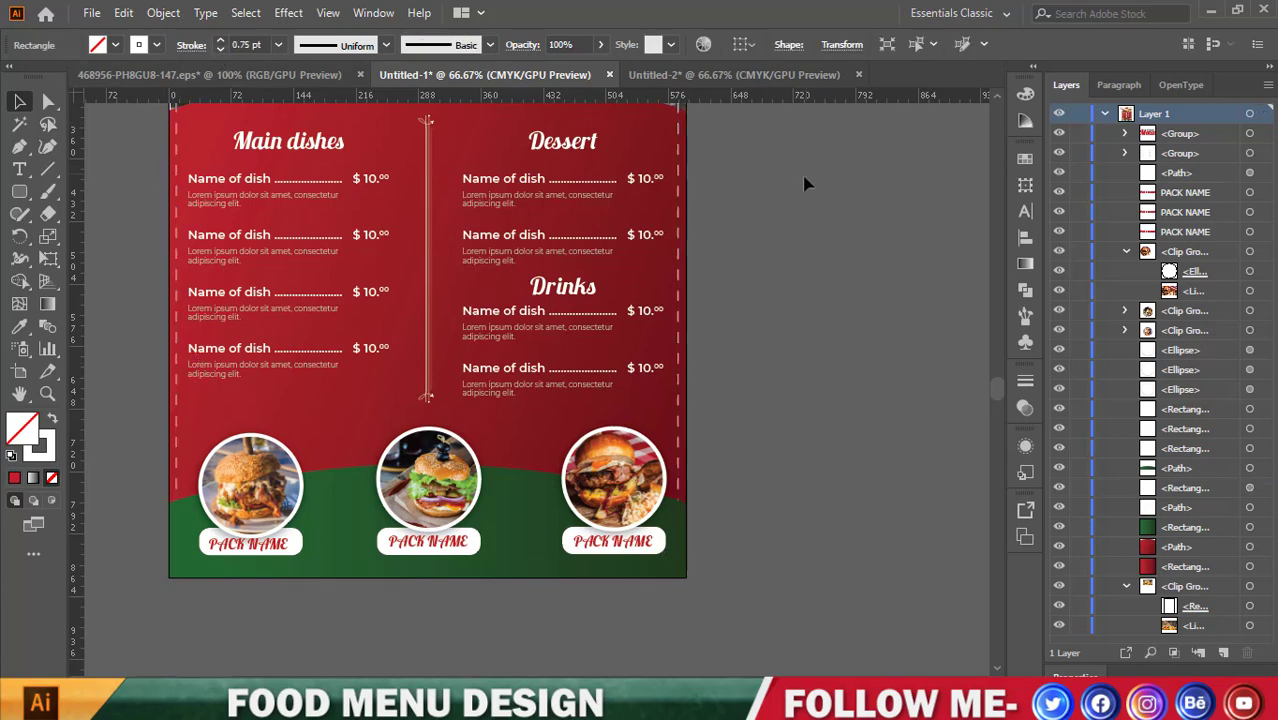
{"action": "scroll", "coordinate": [800, 184], "scroll_direction": "down", "scroll_amount": 1, "text": "alt"}
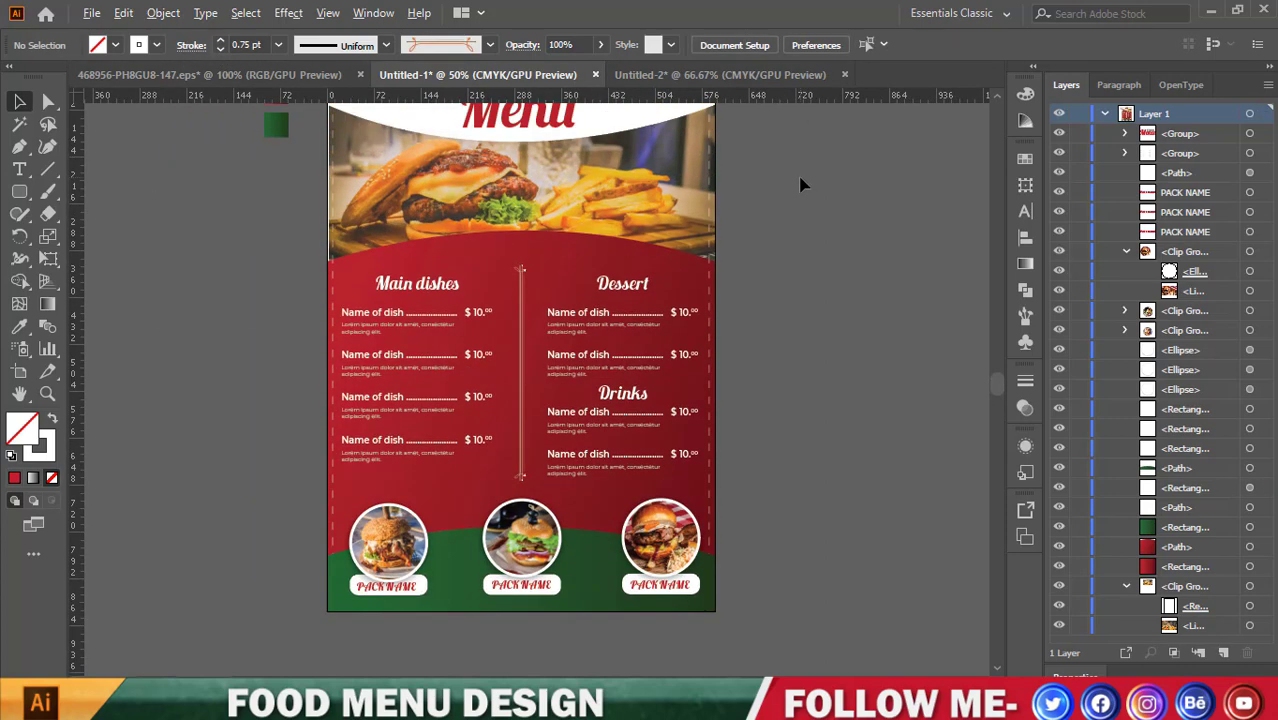
Collapse and select the bottom <Clip Group> in the Layers panel, then view the whole flyer.
{"action": "scroll", "coordinate": [790, 184], "scroll_direction": "down", "scroll_amount": 1, "text": "alt"}
{"action": "scroll", "coordinate": [750, 183], "scroll_direction": "up", "scroll_amount": 2, "text": "alt"}
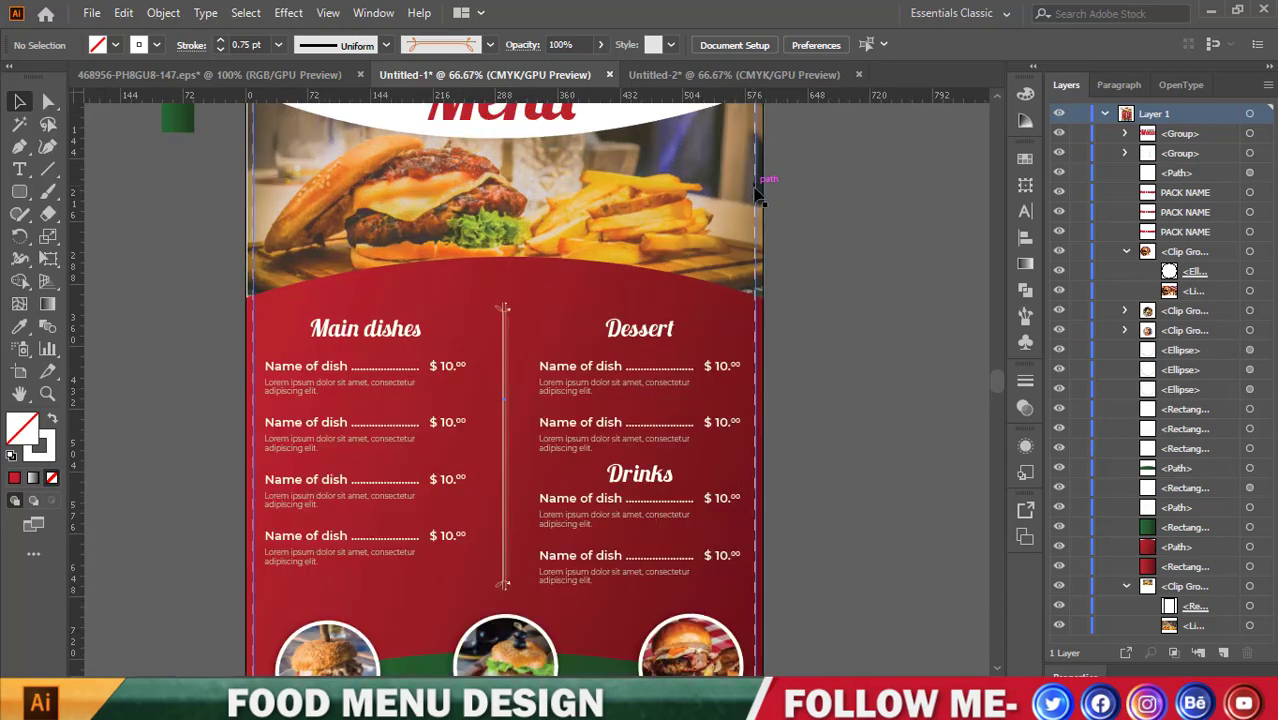
{"action": "scroll", "coordinate": [700, 270], "scroll_direction": "up", "scroll_amount": 2}
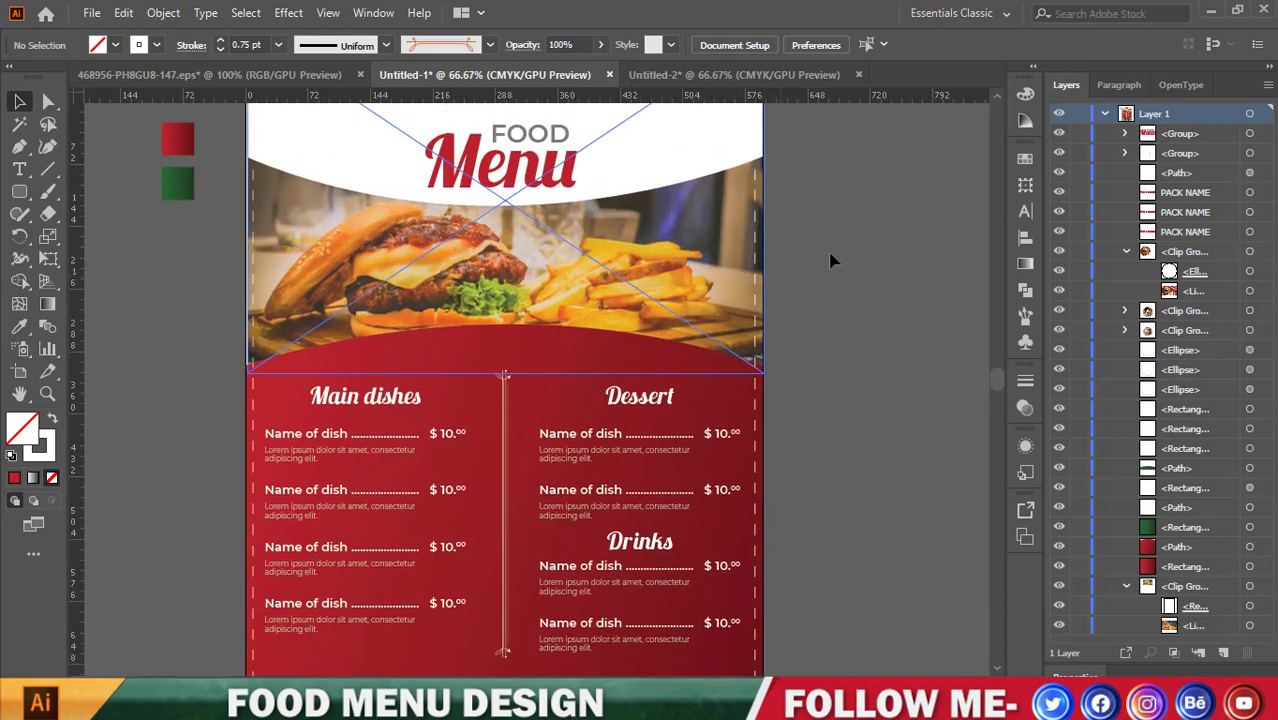
{"action": "left_click", "coordinate": [757, 256]}
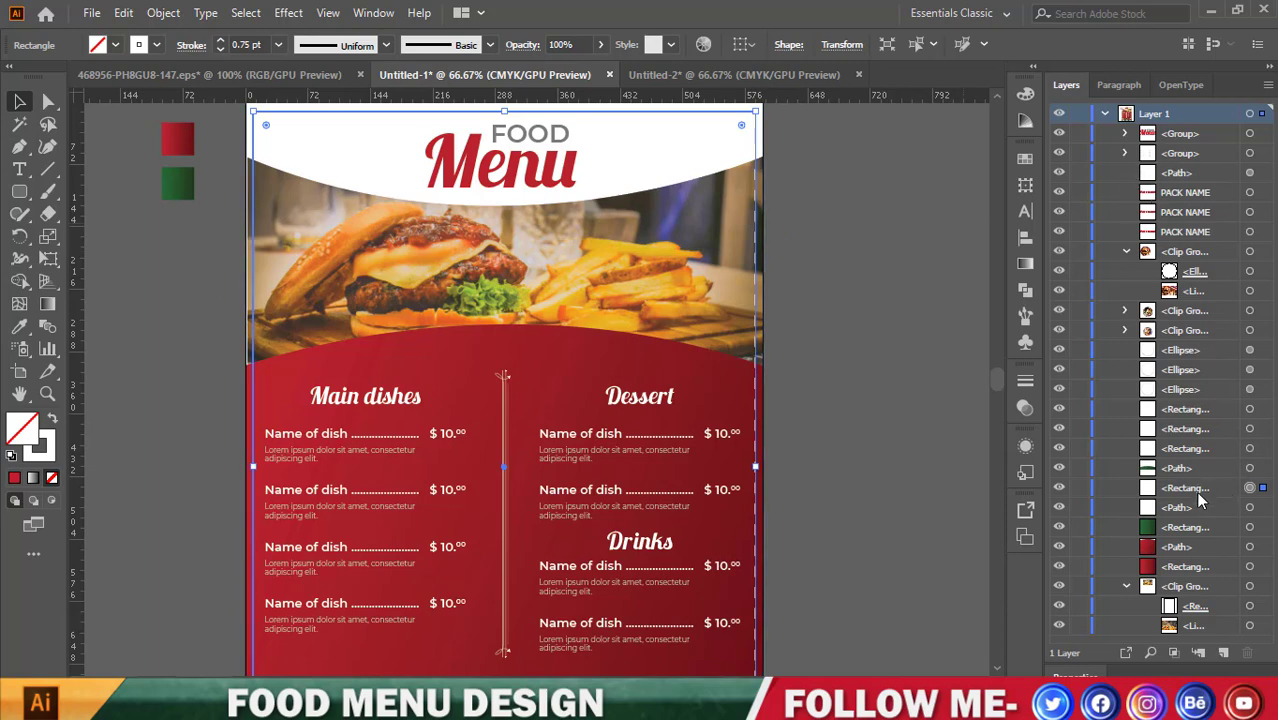
{"action": "left_click", "coordinate": [1127, 587]}
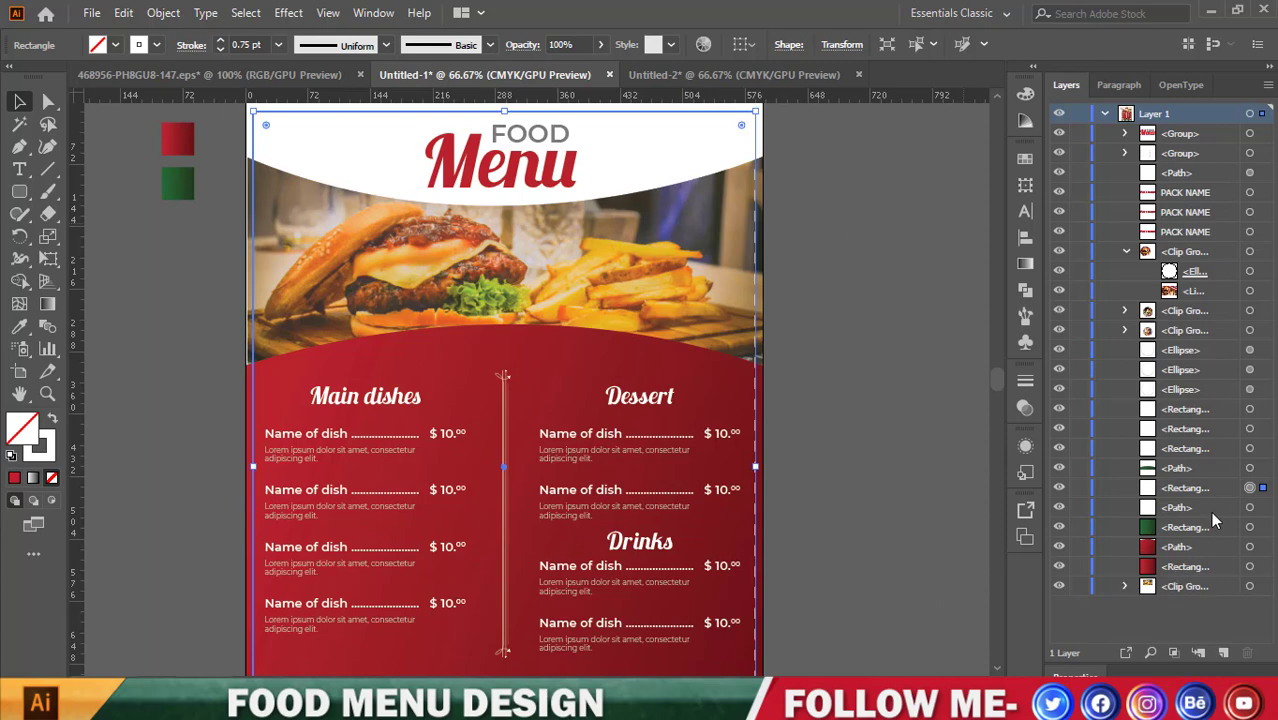
{"action": "left_click", "coordinate": [1262, 587]}
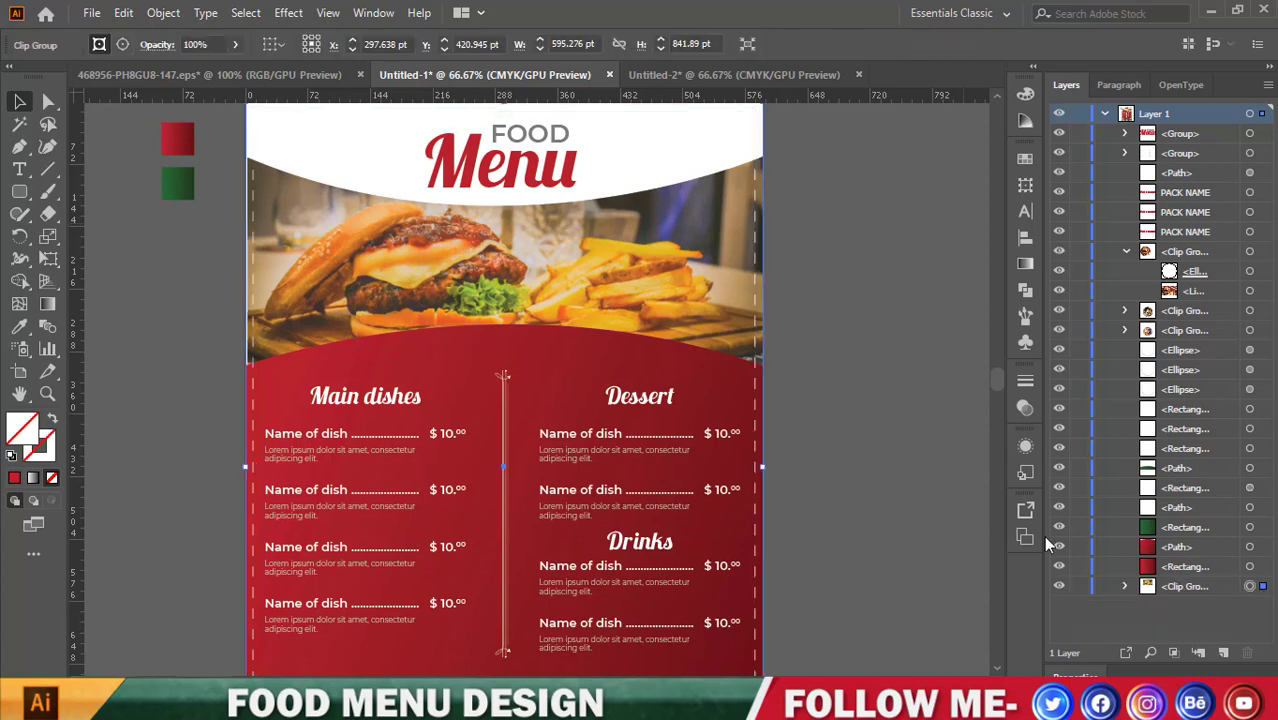
{"action": "scroll", "coordinate": [784, 449], "scroll_direction": "down", "scroll_amount": 1}
{"action": "left_click", "coordinate": [907, 394]}
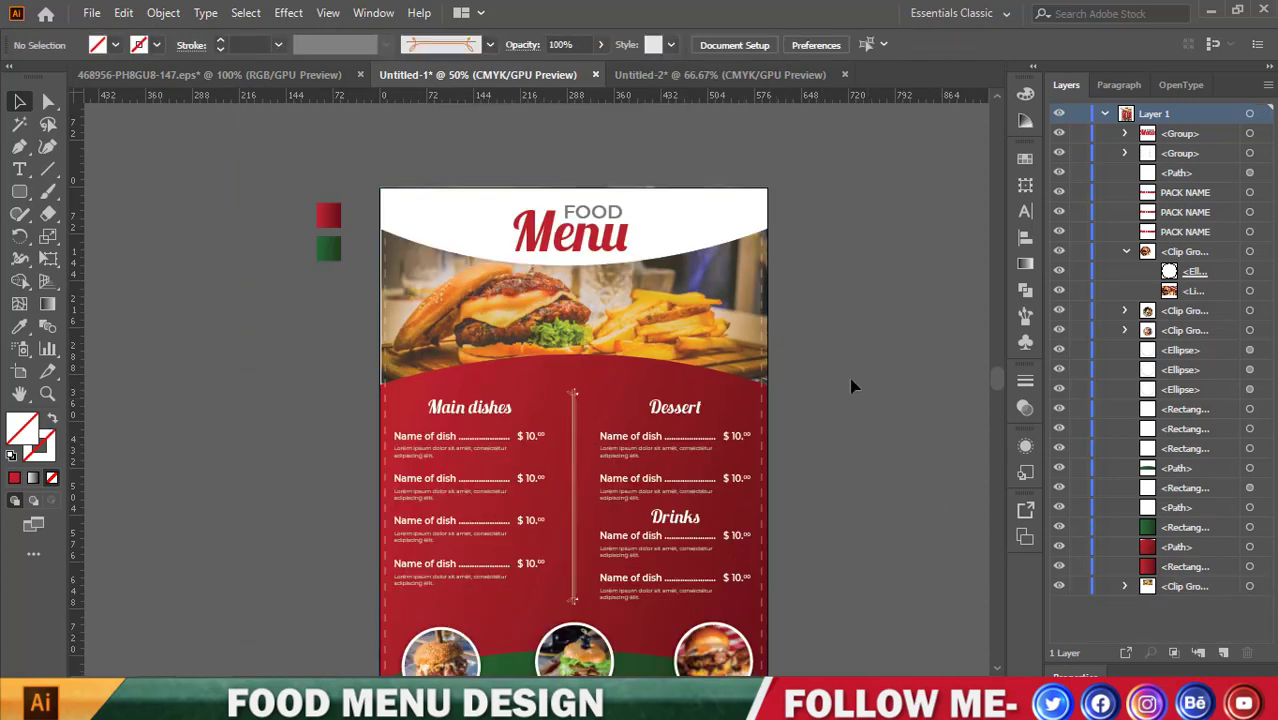
{"action": "scroll", "coordinate": [820, 376], "scroll_direction": "down", "scroll_amount": 1}
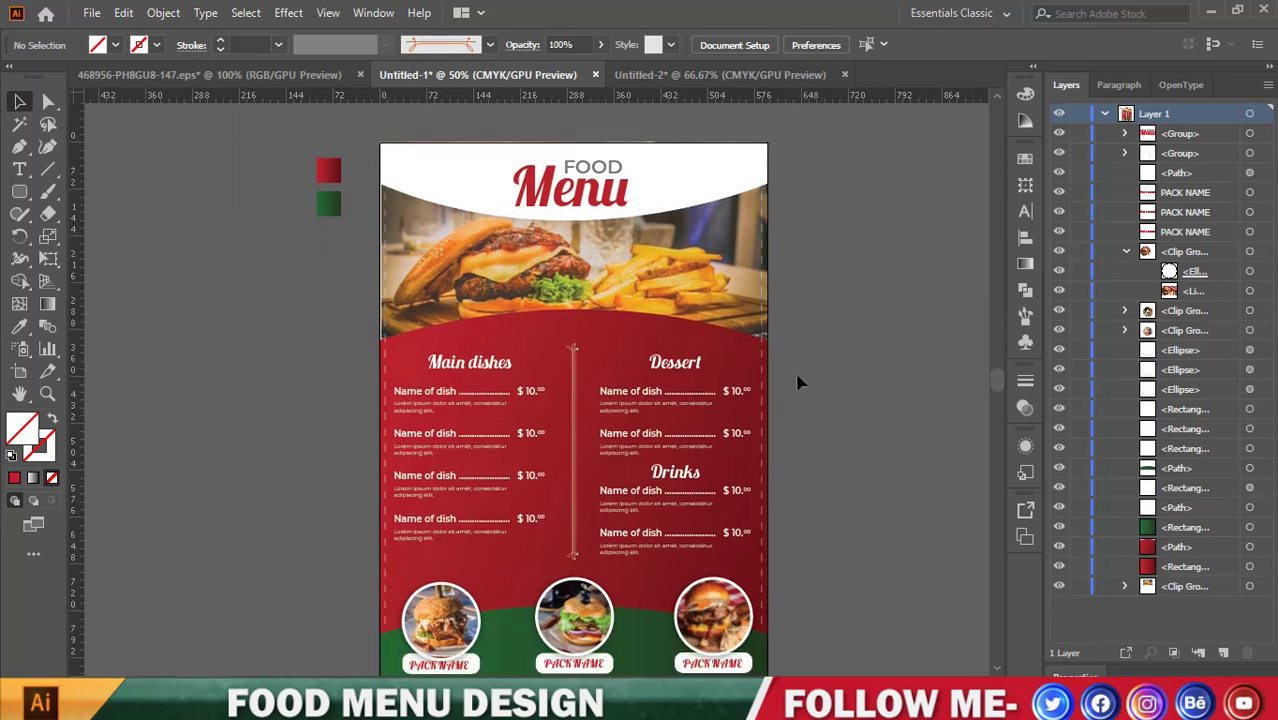
{"action": "scroll", "coordinate": [796, 343], "scroll_direction": "down", "scroll_amount": 1}
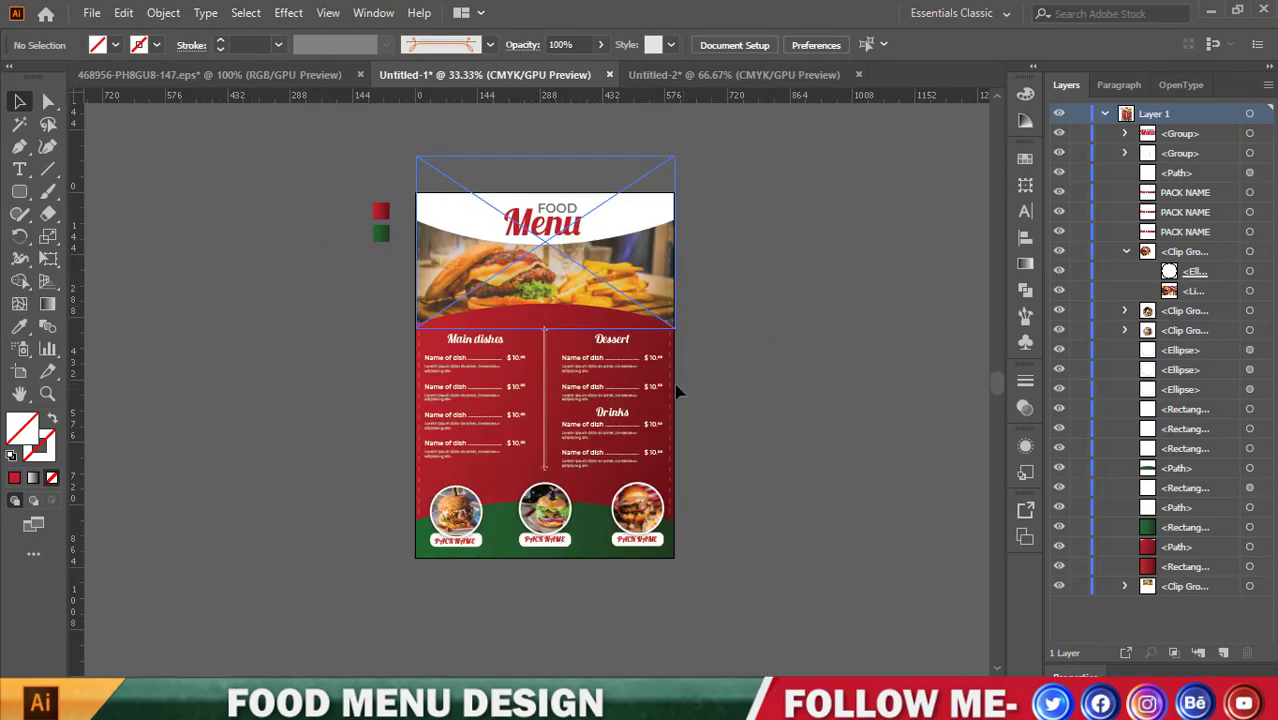
Duplicate the white header curve in place with Ctrl+C and Ctrl+F.
{"action": "scroll", "coordinate": [528, 157], "scroll_direction": "up", "scroll_amount": 1}
{"action": "scroll", "coordinate": [570, 210], "scroll_direction": "up", "scroll_amount": 1}
{"action": "scroll", "coordinate": [613, 271], "scroll_direction": "up", "scroll_amount": 1}
{"action": "left_click", "coordinate": [620, 272]}
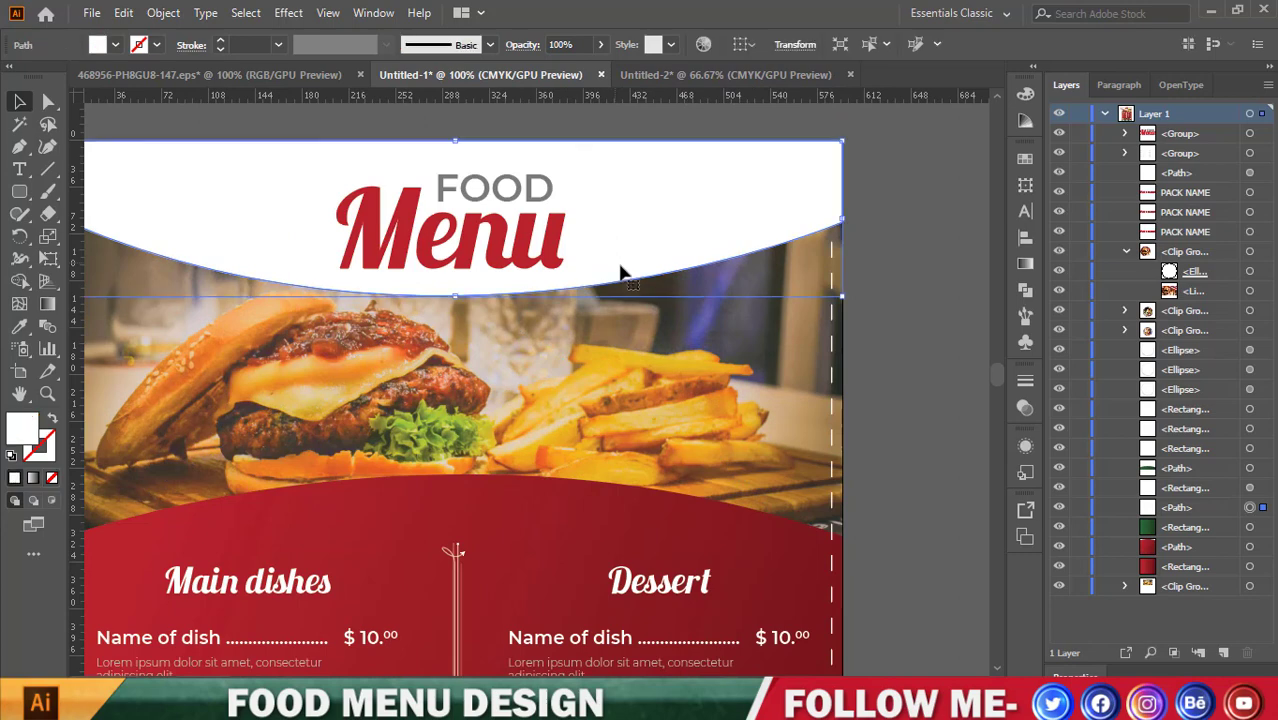
{"action": "left_click", "coordinate": [585, 294]}
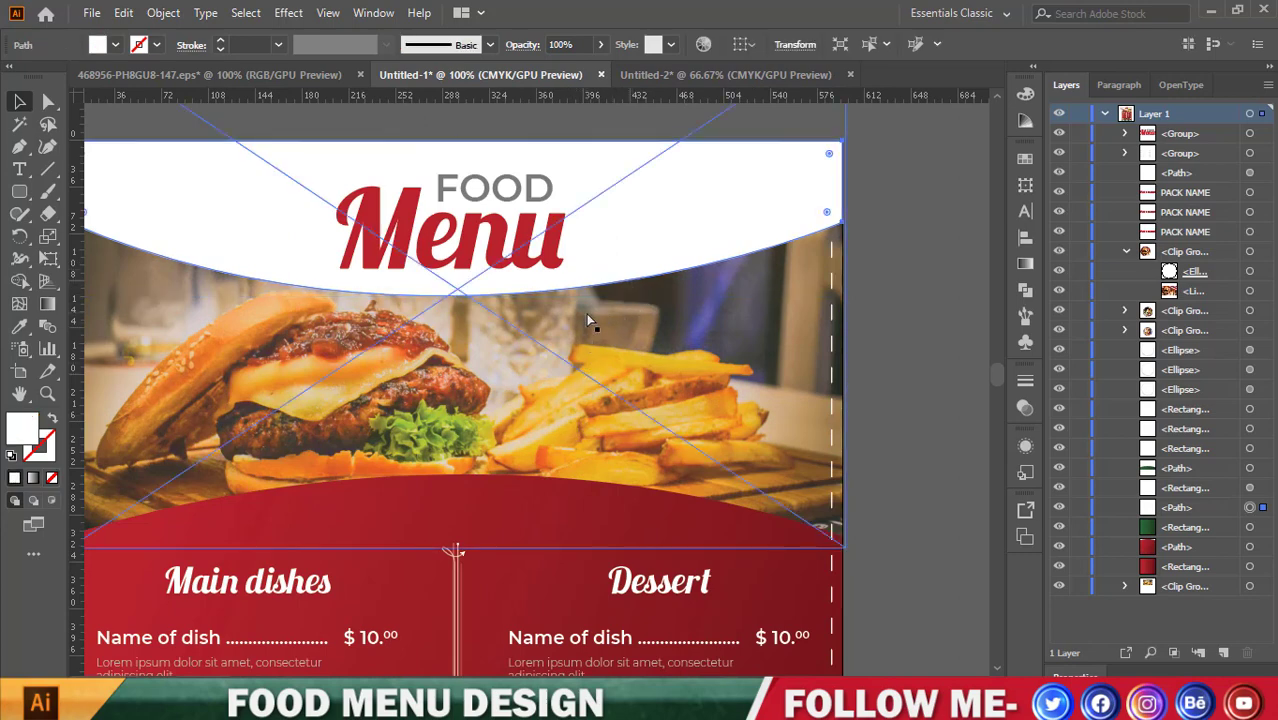
{"action": "key", "text": "ctrl+c"}
{"action": "key", "text": "ctrl+f"}
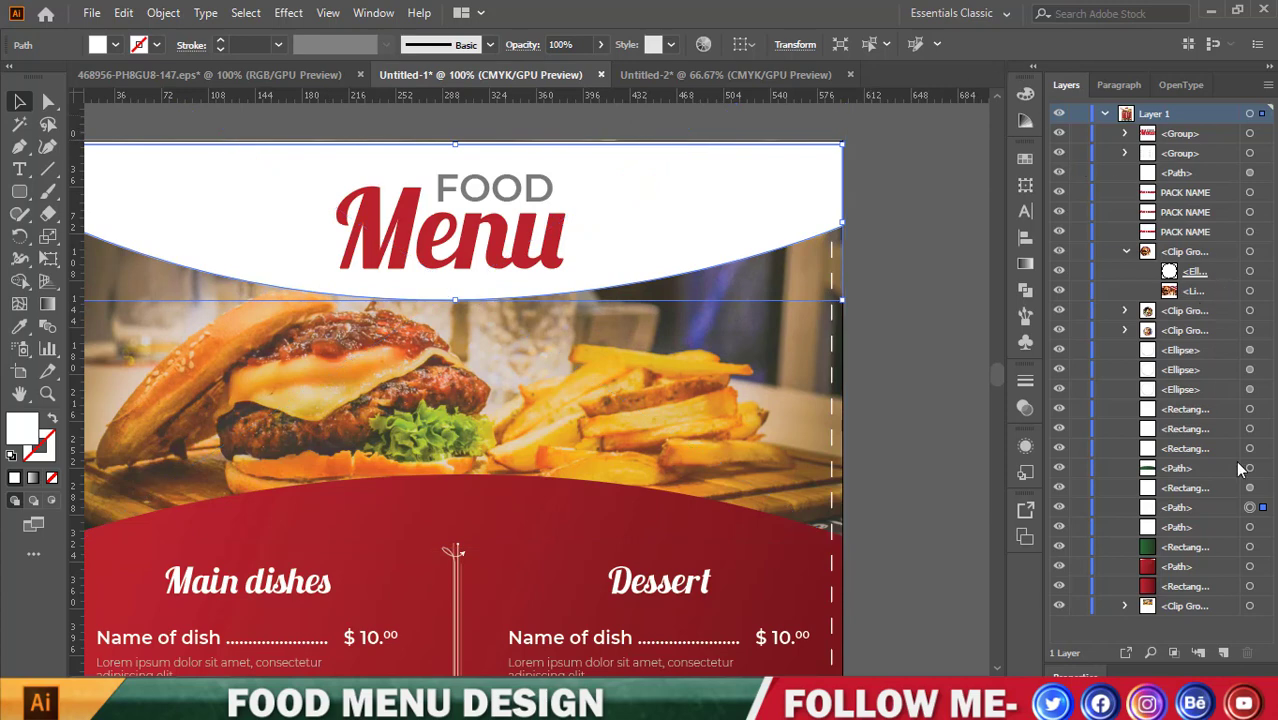
Fill the copied curve with the body's red and send it behind the white curve.
{"action": "left_click", "coordinate": [19, 326]}
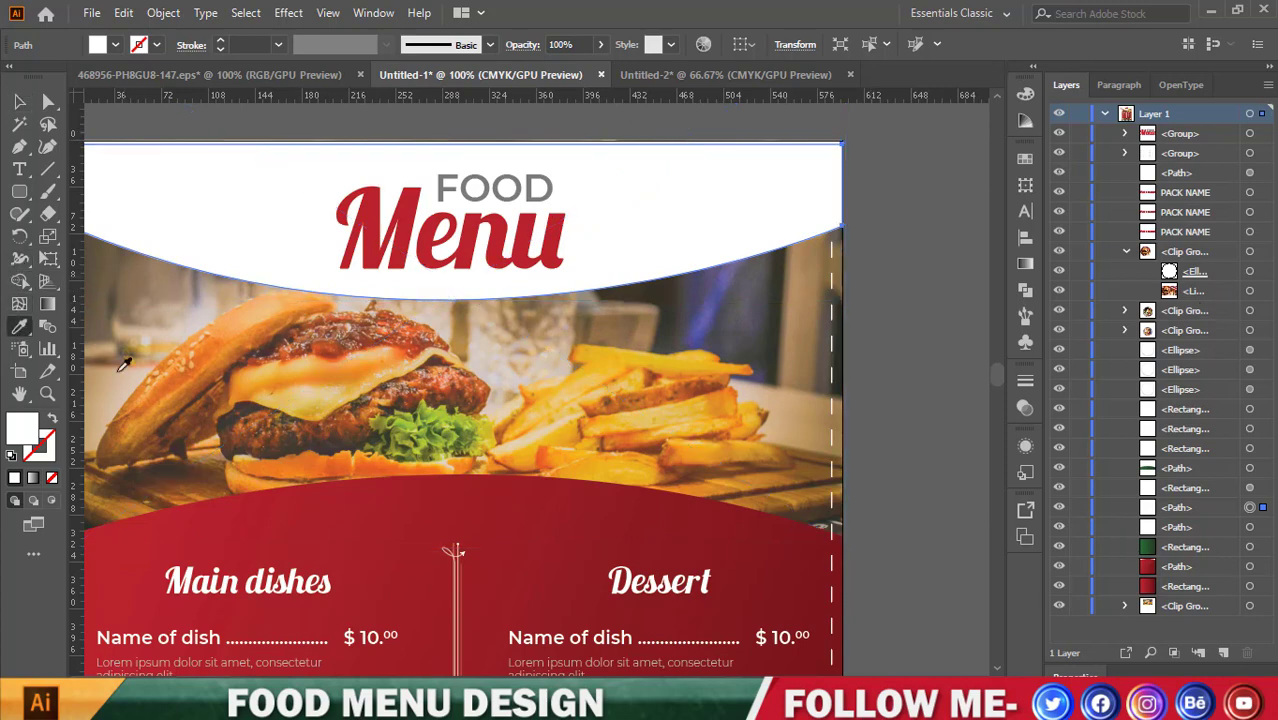
{"action": "left_click", "coordinate": [311, 500]}
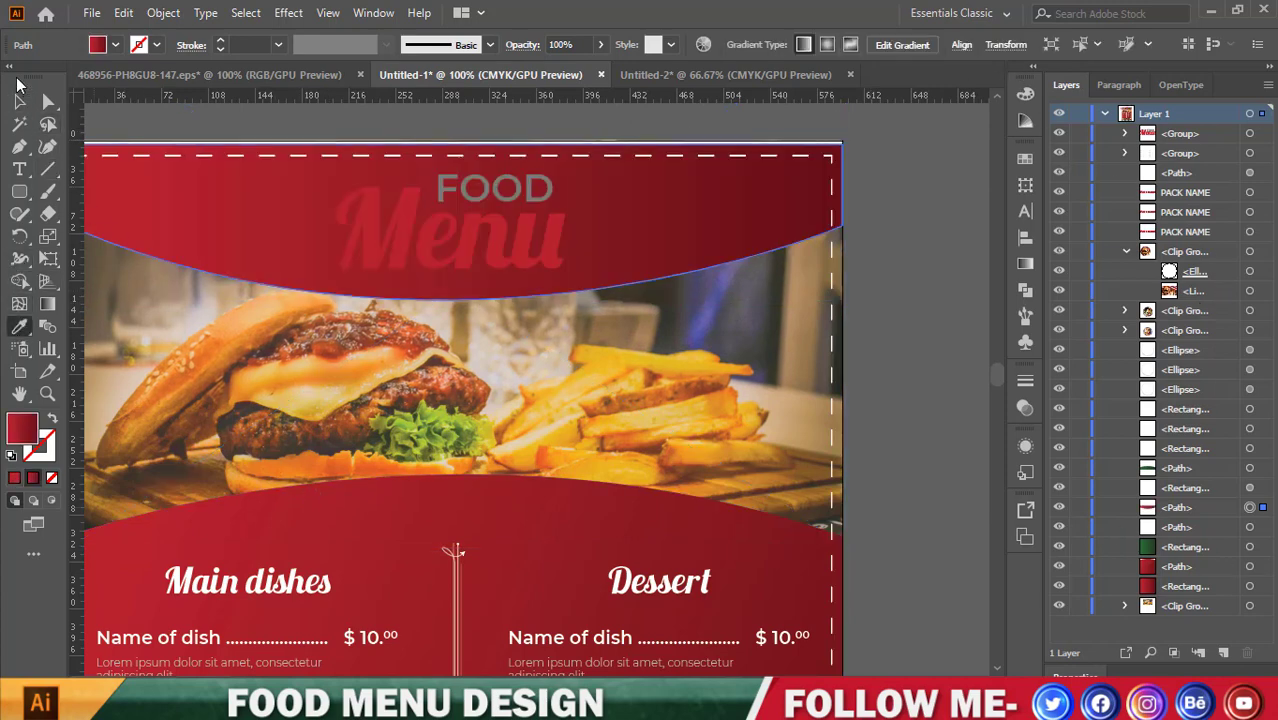
{"action": "left_click", "coordinate": [19, 101]}
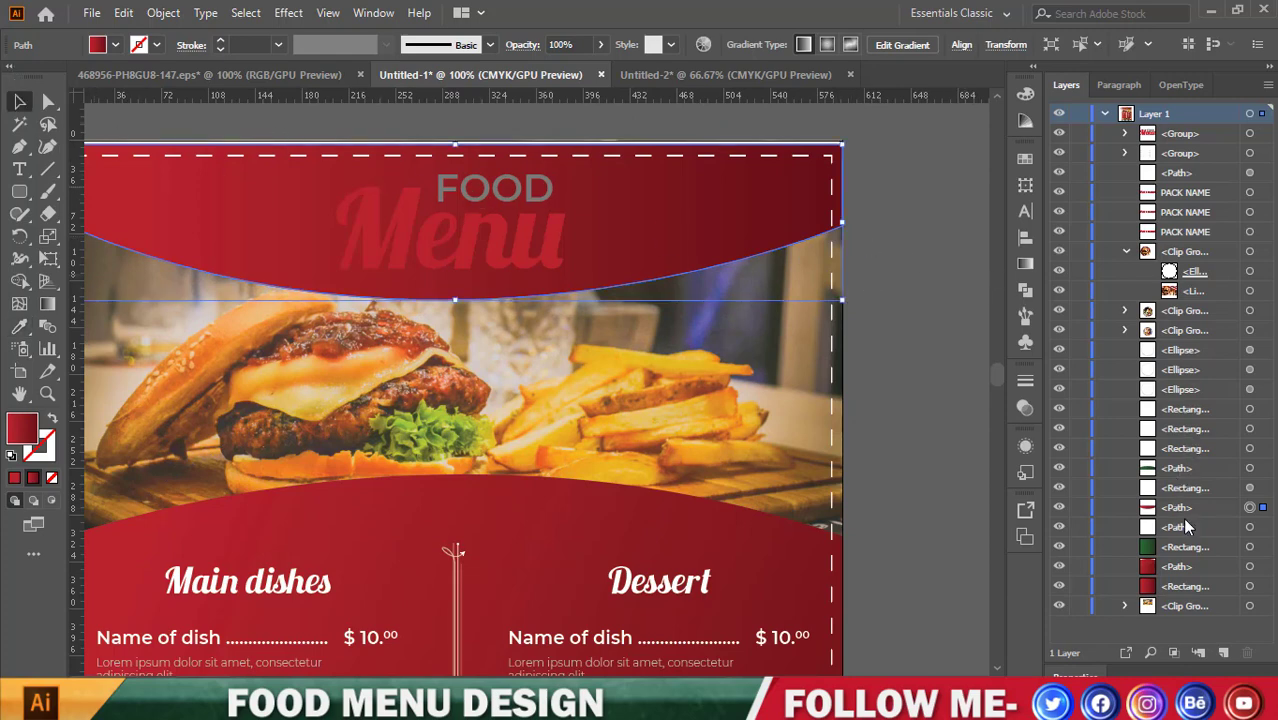
{"action": "key", "text": "ctrl+z"}
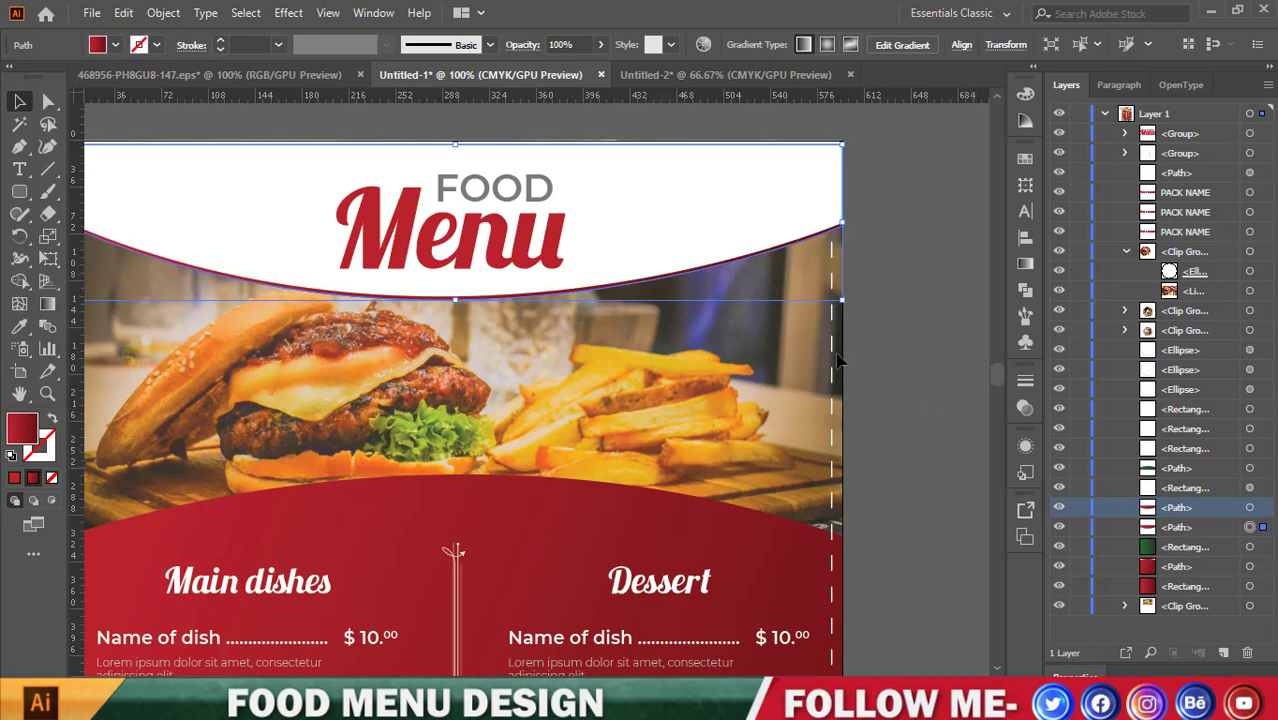
{"action": "key", "text": "ctrl+minus"}
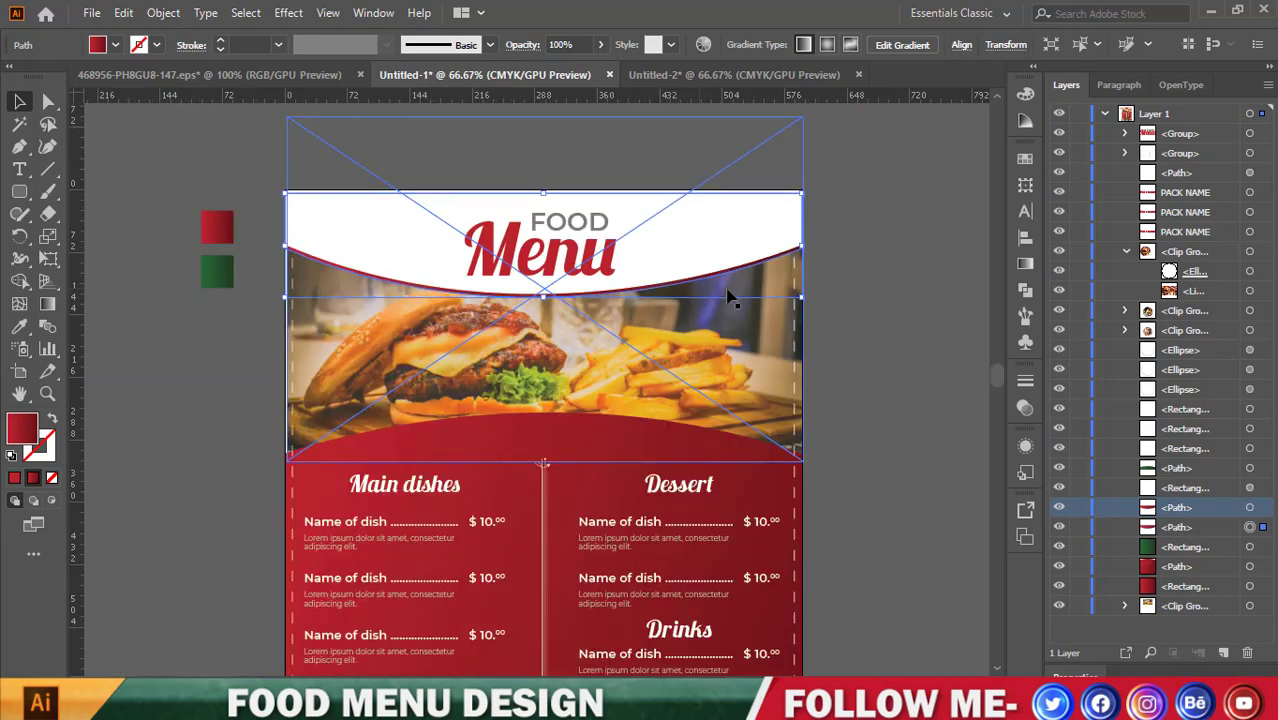
{"action": "left_click", "coordinate": [918, 326]}
{"action": "scroll", "coordinate": [910, 340], "scroll_direction": "down", "scroll_amount": 3}
{"action": "scroll", "coordinate": [905, 350], "scroll_direction": "down", "scroll_amount": 1}
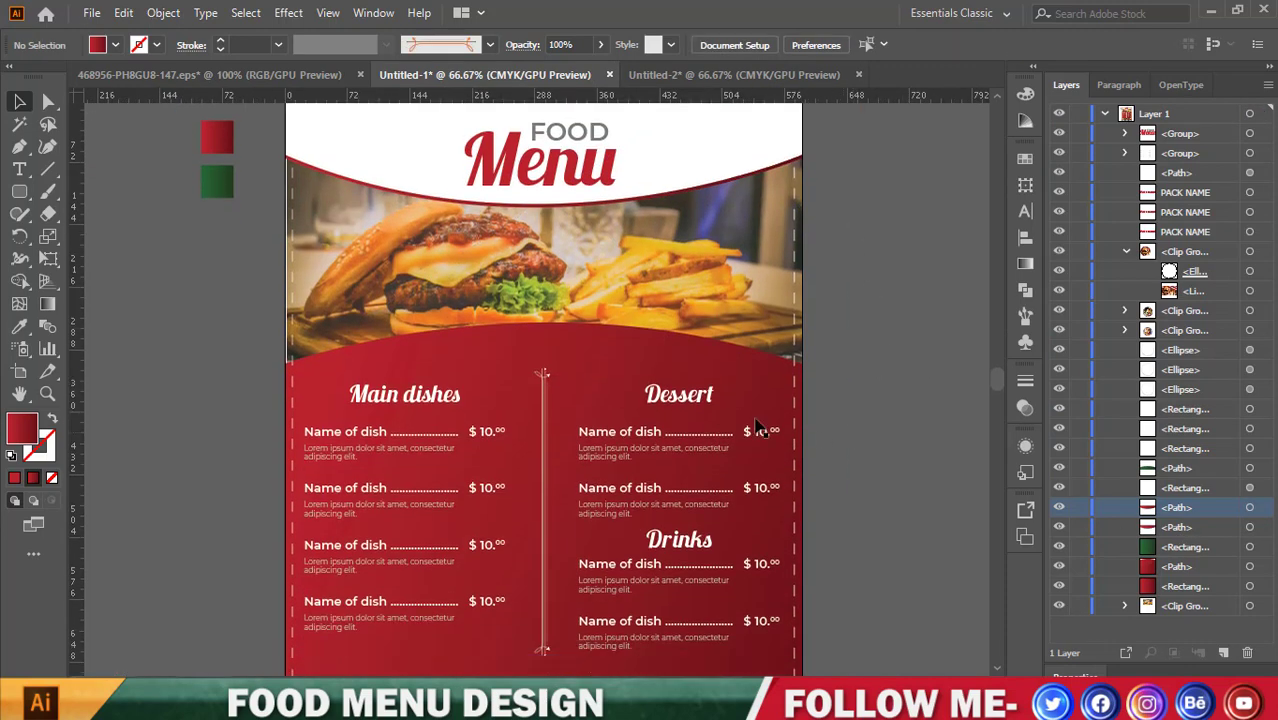
Duplicate the red body curve and fill the back copy with green to form a top accent.
{"action": "left_click", "coordinate": [610, 378]}
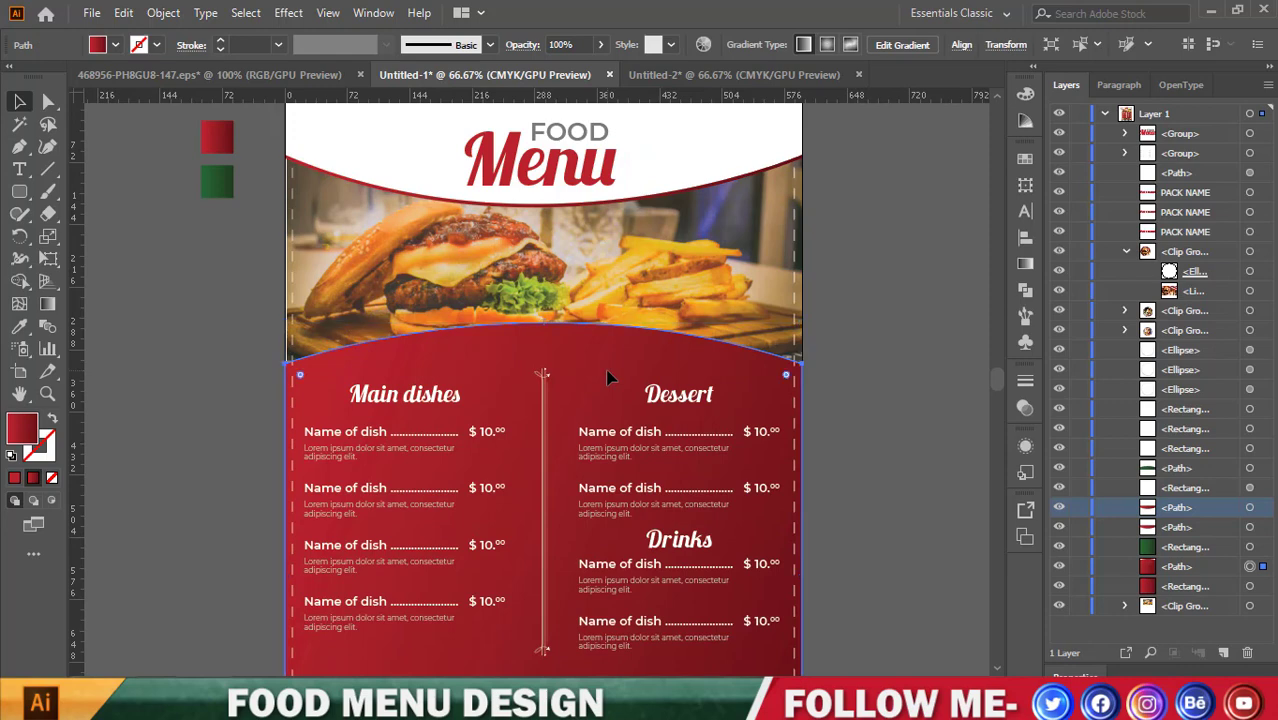
{"action": "key", "text": "ctrl+c"}
{"action": "key", "text": "ctrl+f"}
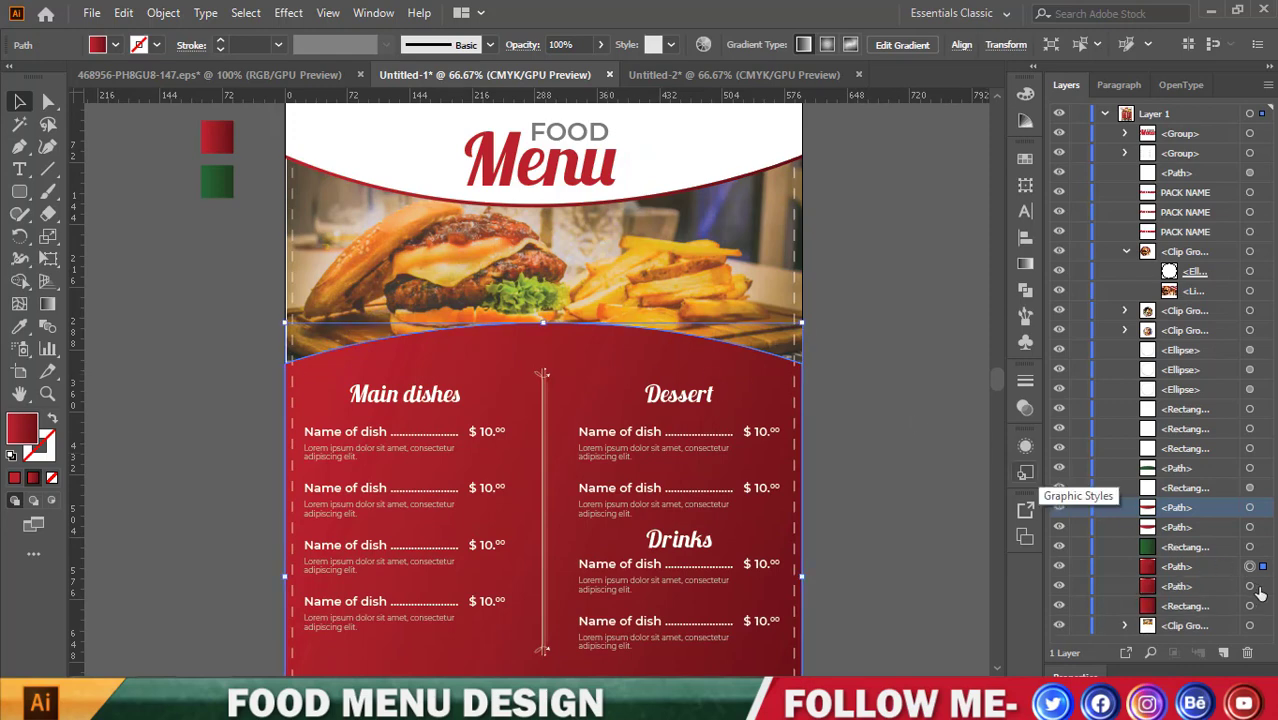
{"action": "left_click", "coordinate": [1250, 586]}
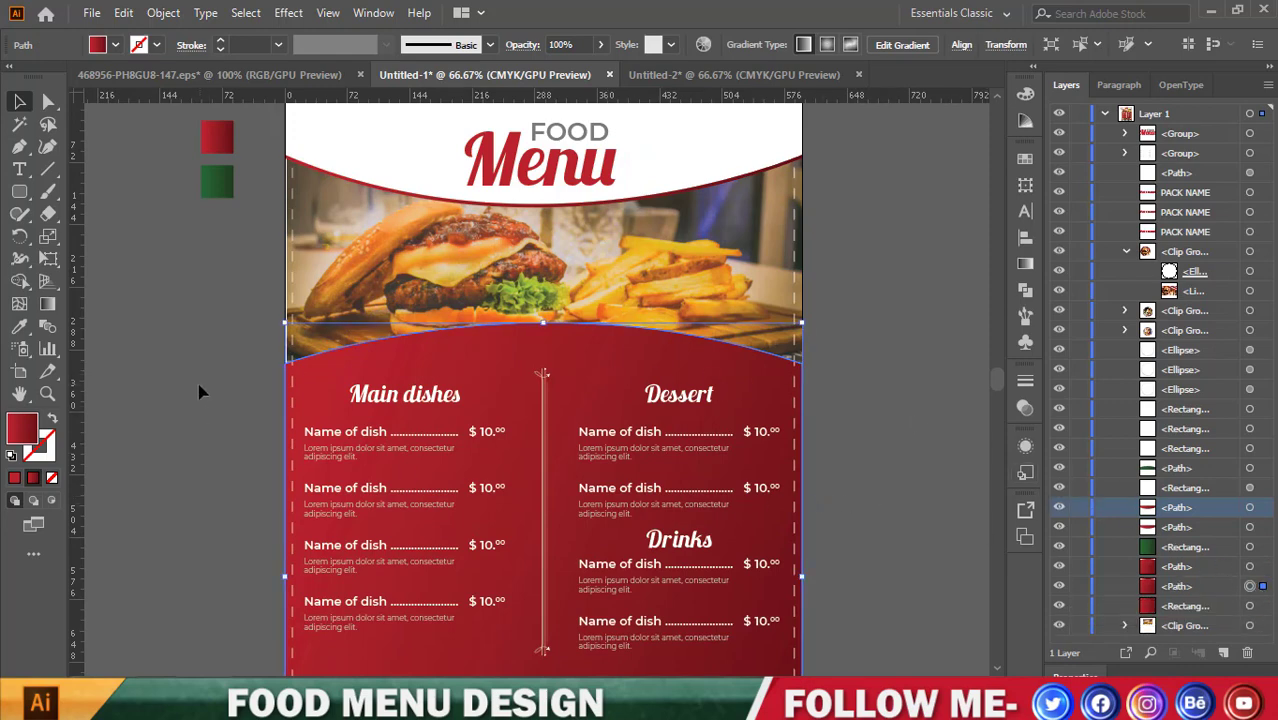
{"action": "left_click", "coordinate": [19, 326]}
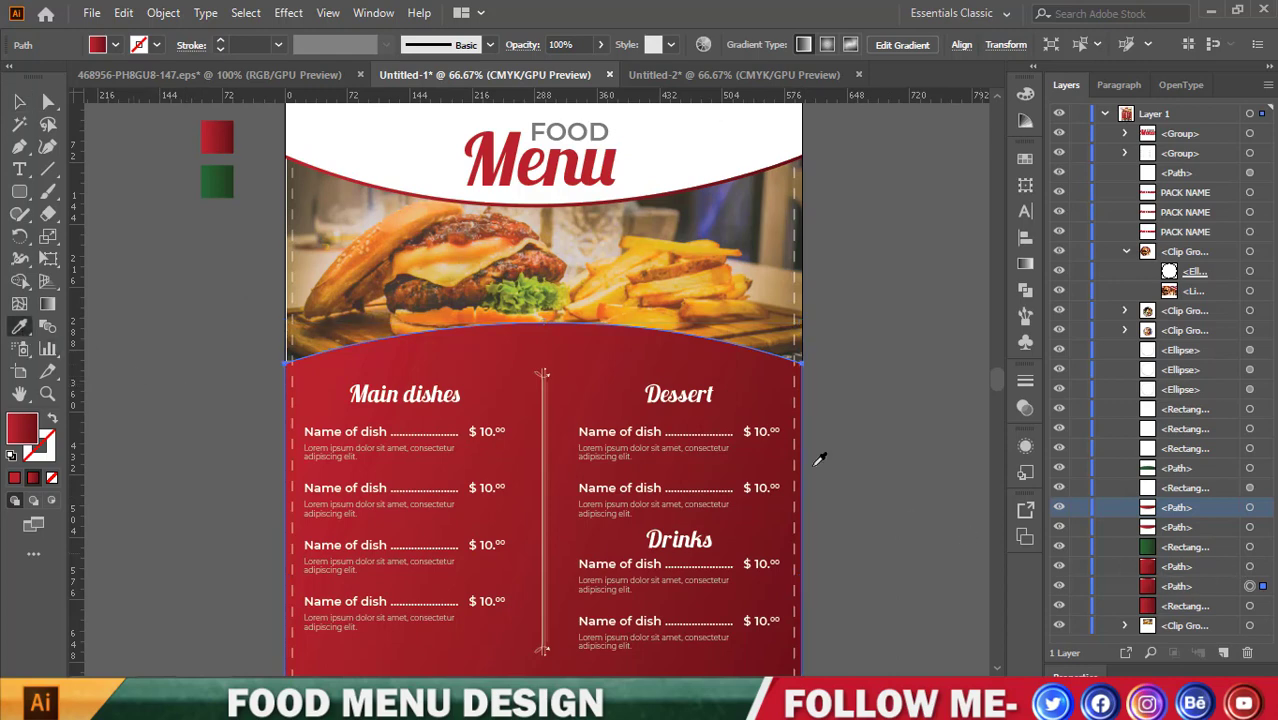
{"action": "left_click", "coordinate": [208, 197]}
{"action": "left_click", "coordinate": [20, 102]}
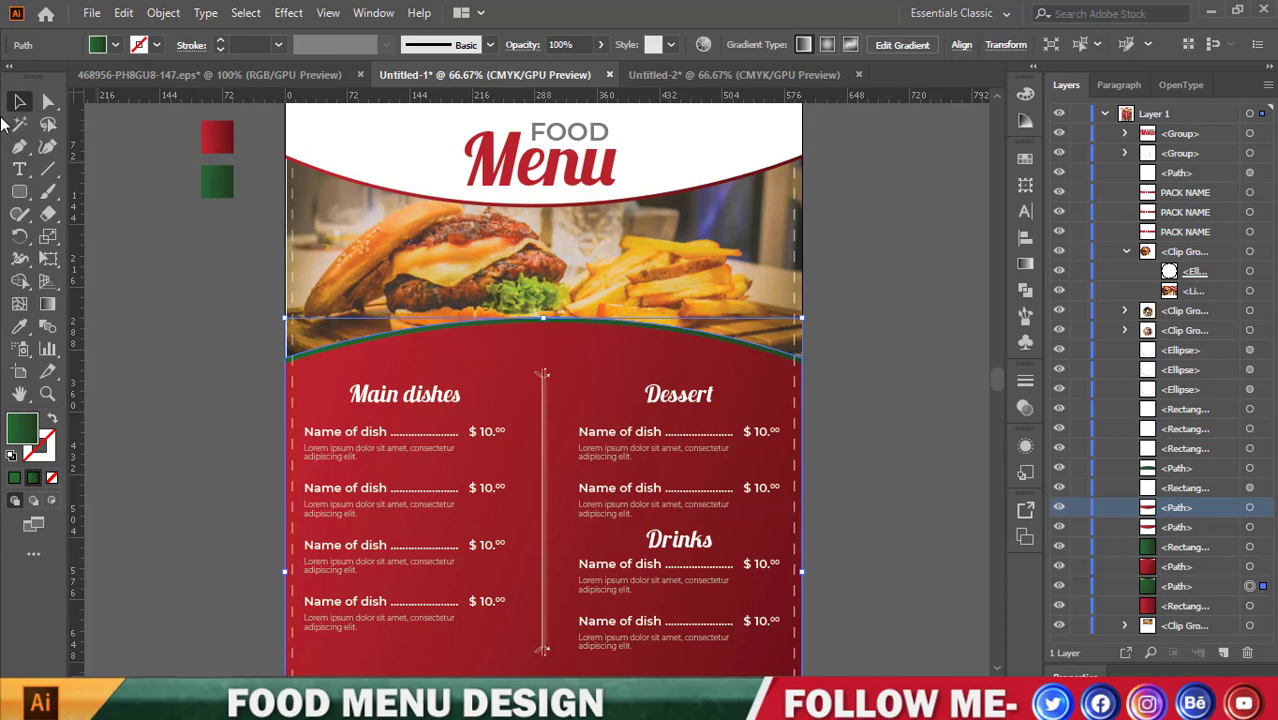
{"action": "left_click", "coordinate": [134, 169]}
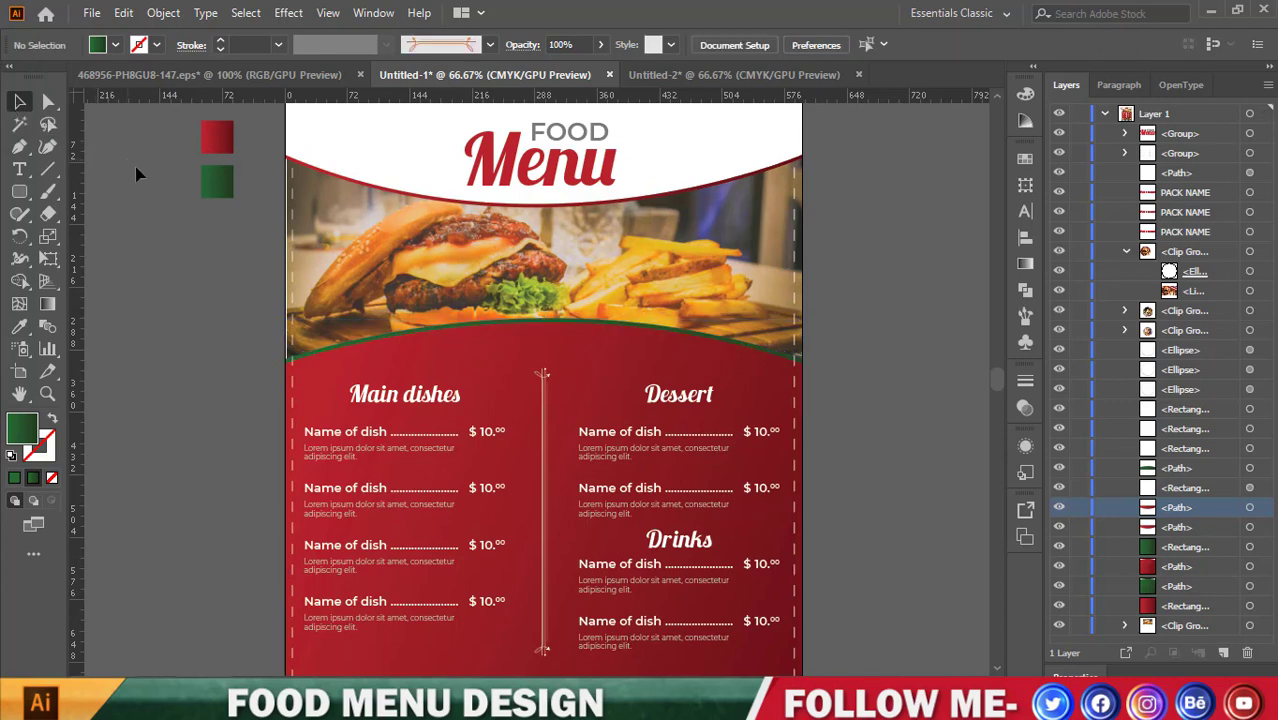
{"action": "key", "text": "ctrl+minus"}
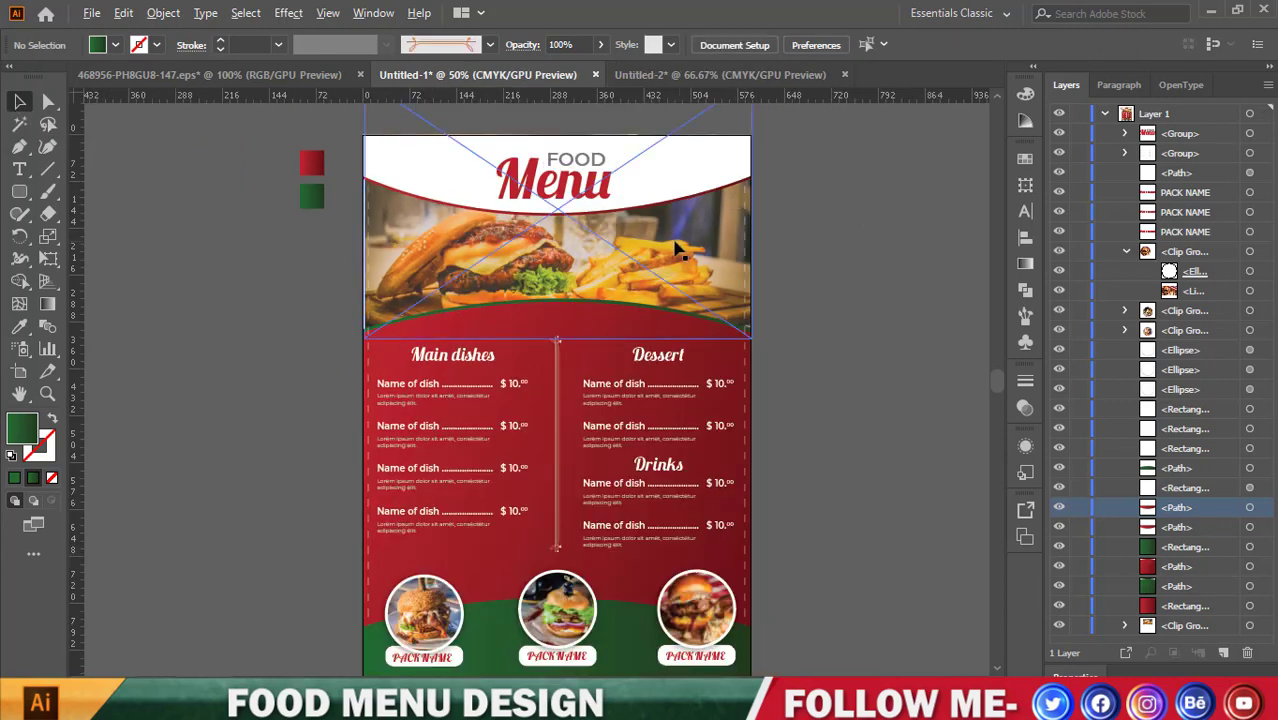
Delete the two small red and green swatch squares beside the artboard.
{"action": "key", "text": "ctrl+minus"}
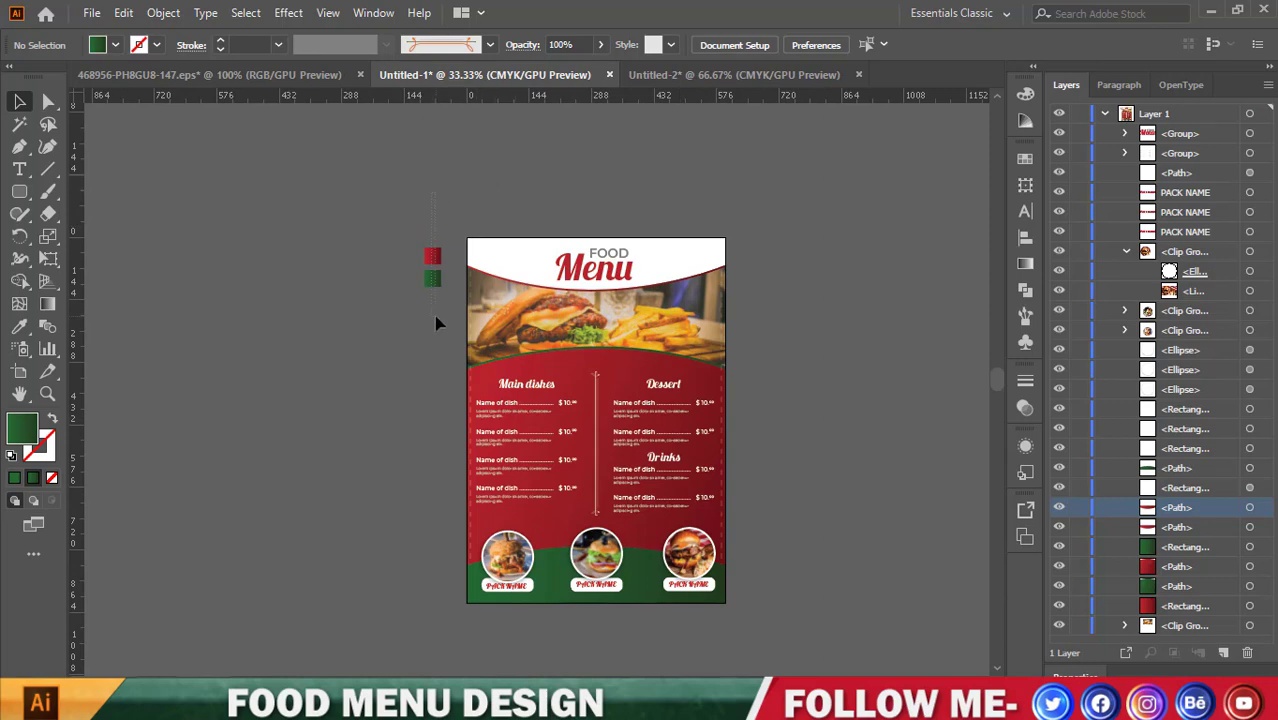
{"action": "left_click_drag", "start_coordinate": [436, 323], "coordinate": [420, 242]}
{"action": "key", "text": "Delete"}
{"action": "key", "text": "ctrl+plus"}
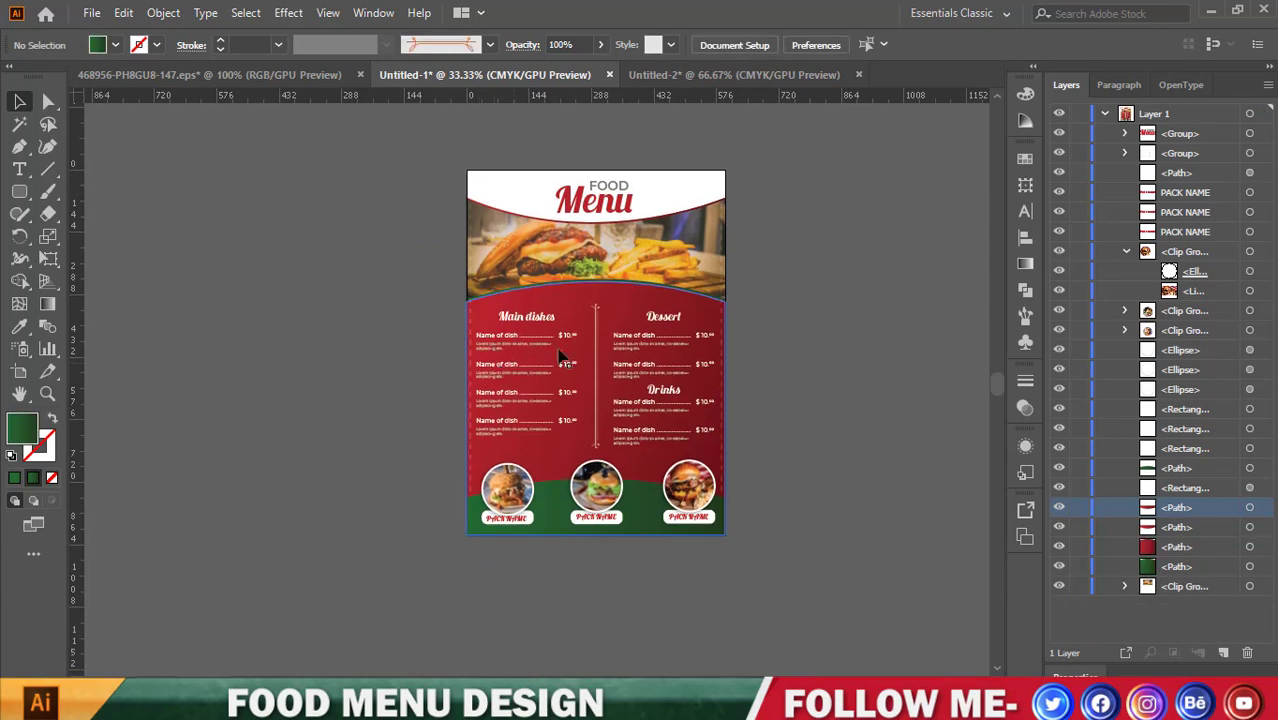
{"action": "scroll", "coordinate": [328, 257], "scroll_direction": "down", "scroll_amount": 1}
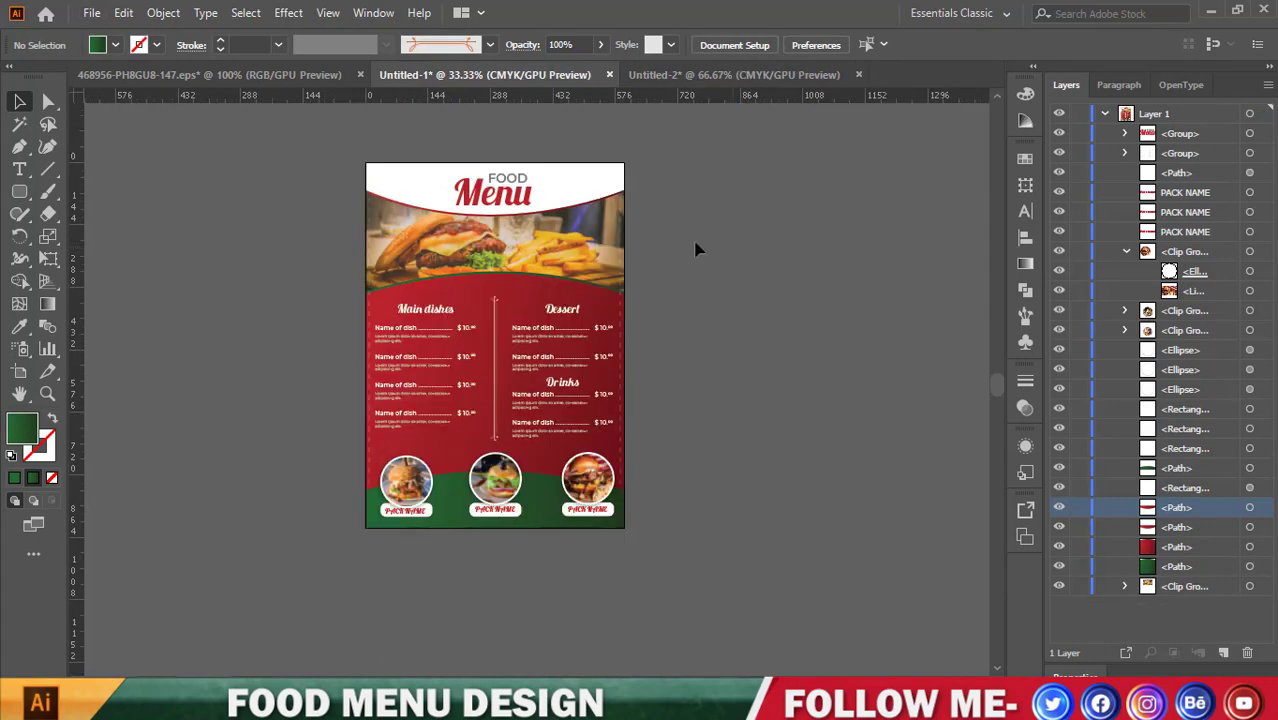
{"action": "scroll", "coordinate": [486, 120], "scroll_direction": "up", "scroll_amount": 1}
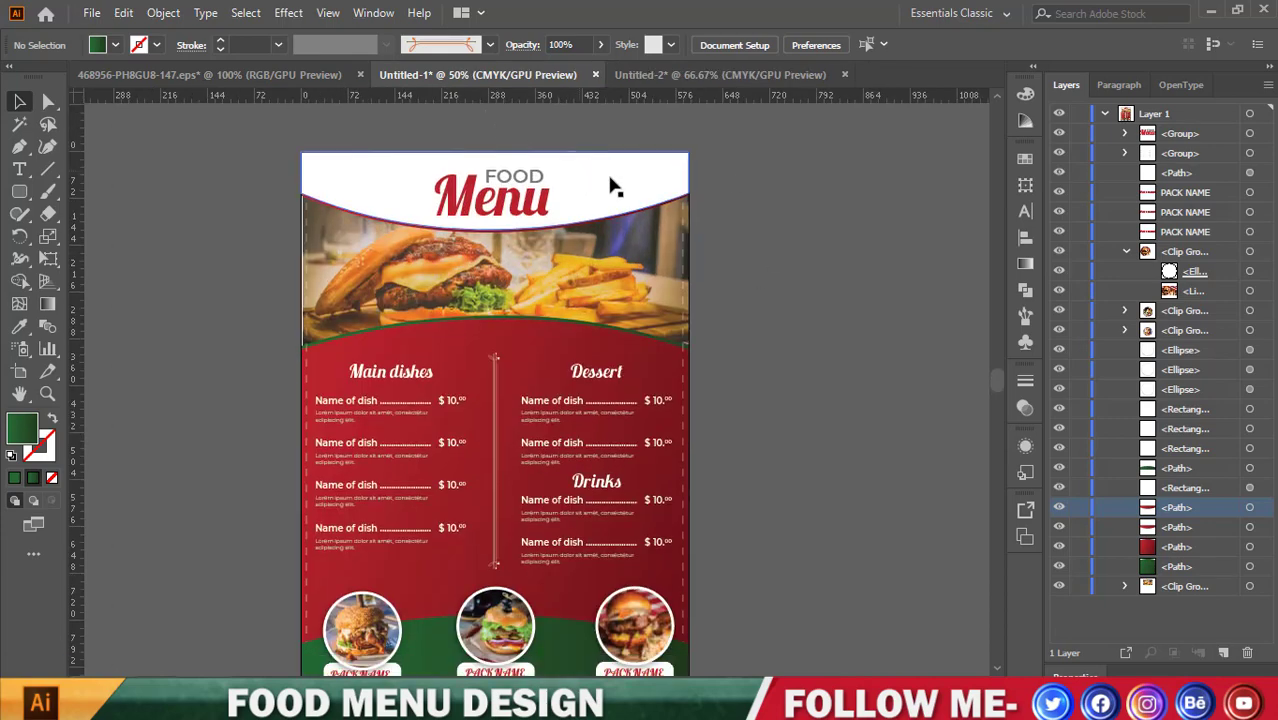